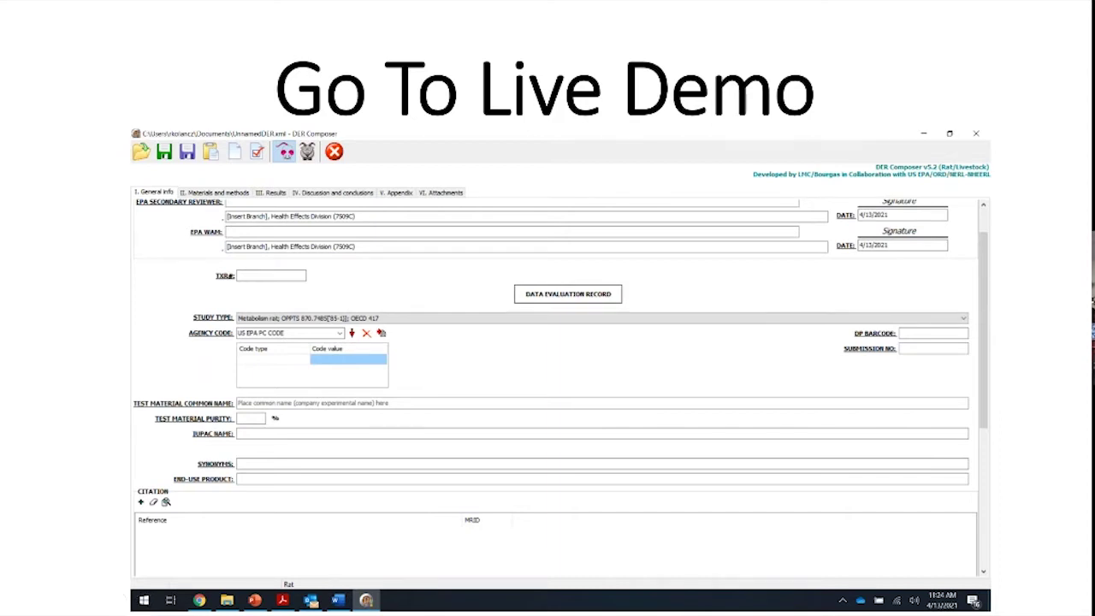
- Leave the slide show, switch to DER Composer and look through the livestock record's sections, ending on the general information
key("Escape")
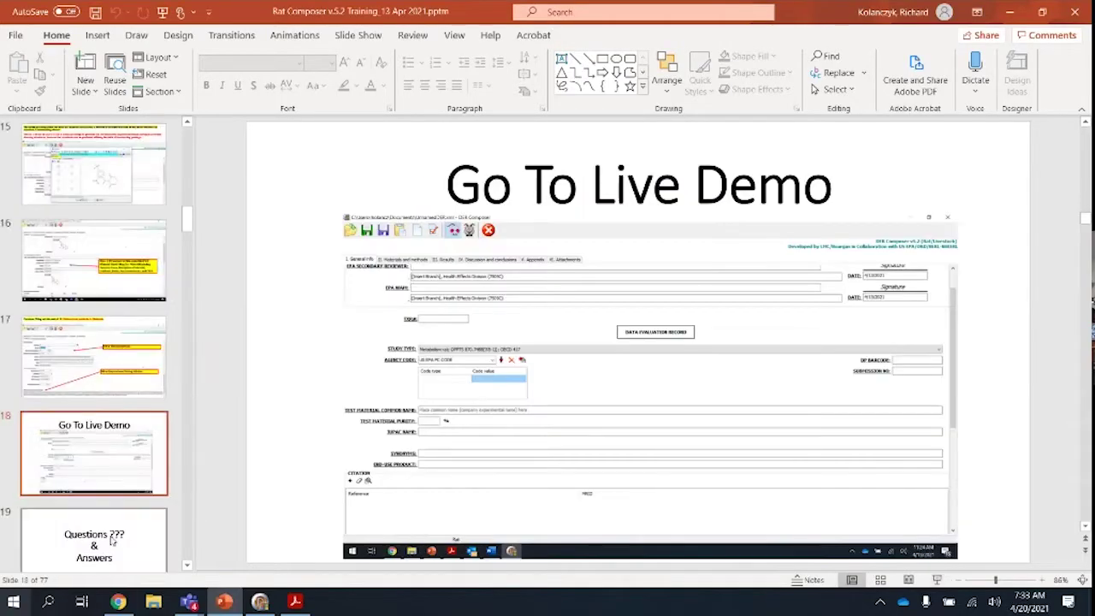
left_click(260, 603)
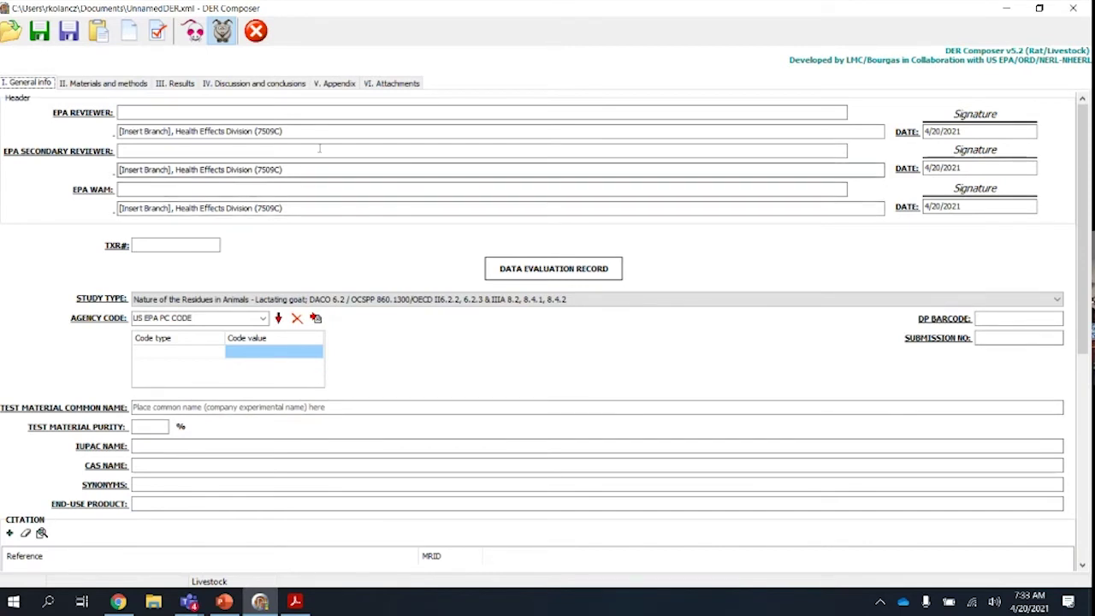
left_click(103, 83)
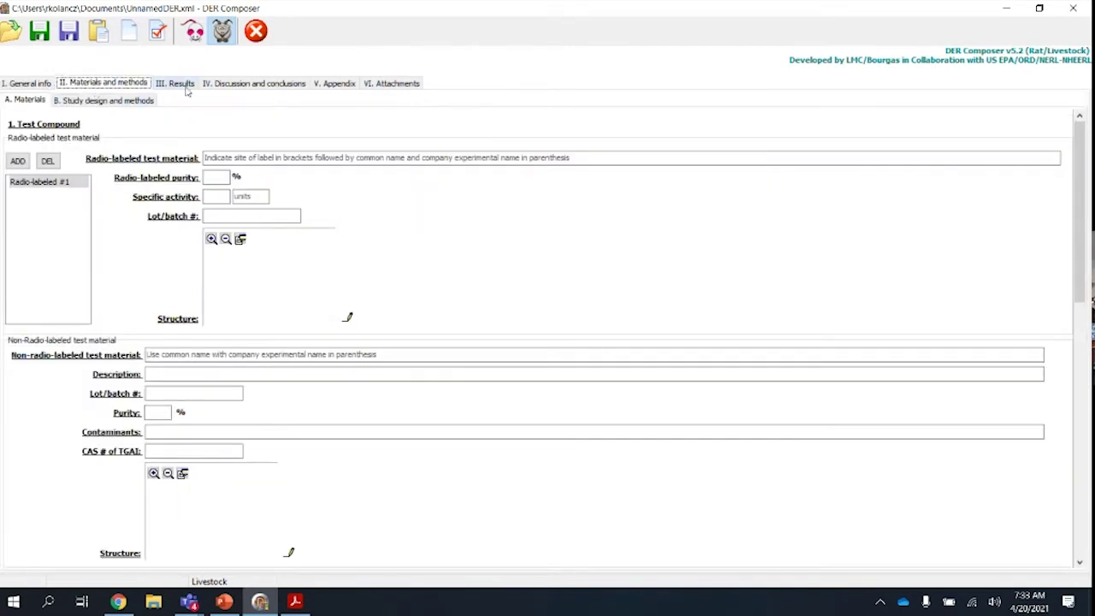
left_click(187, 84)
left_click(229, 84)
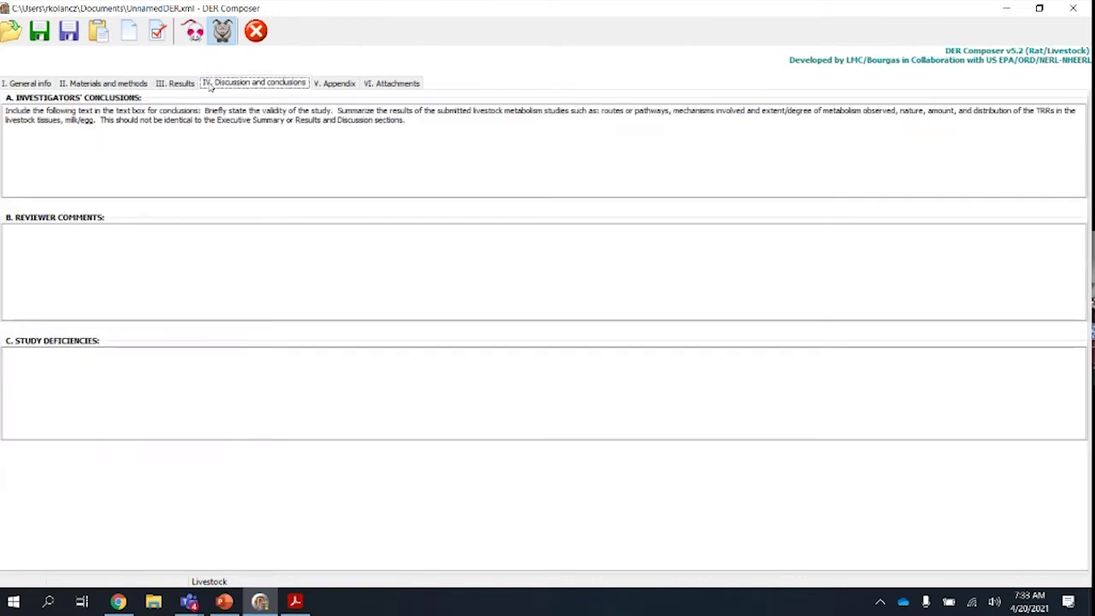
left_click(23, 85)
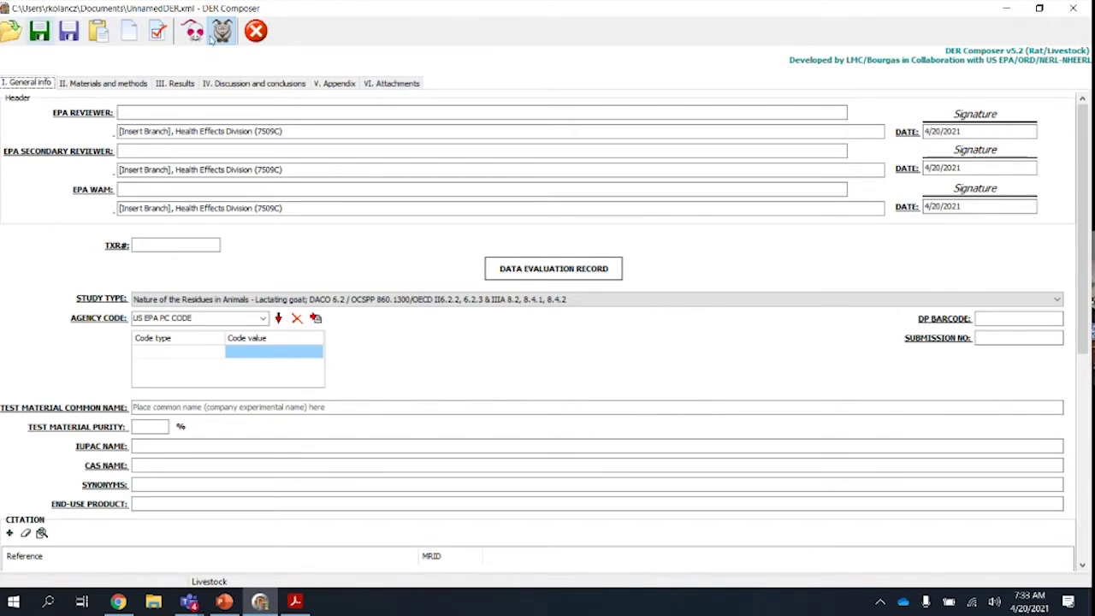
- Switch the record between the rat and livestock templates, leaving it set to the rat metabolism study
left_click(195, 36)
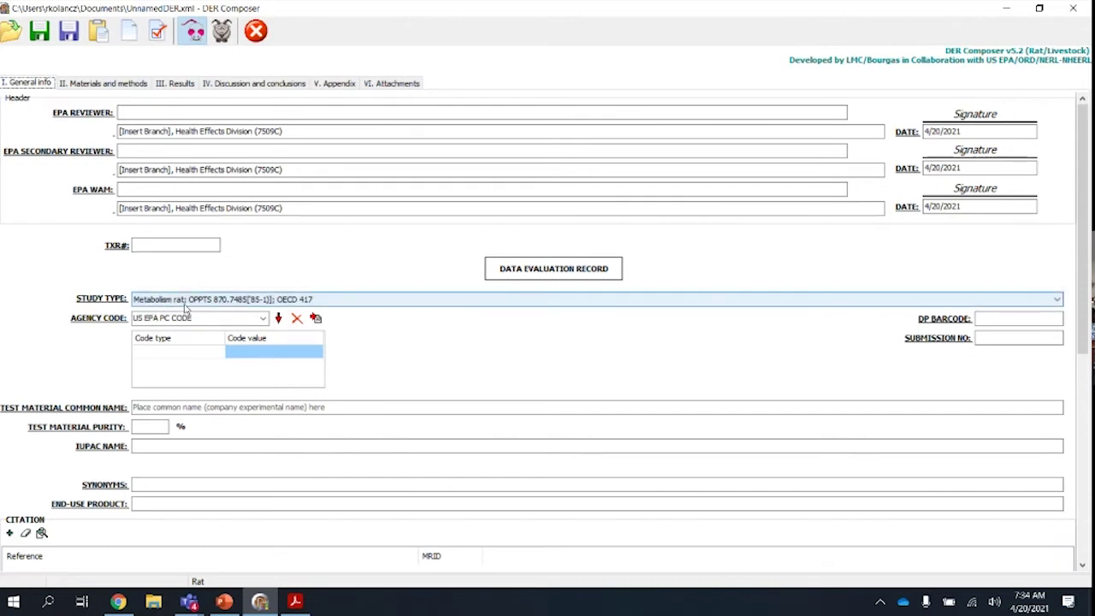
left_click(221, 32)
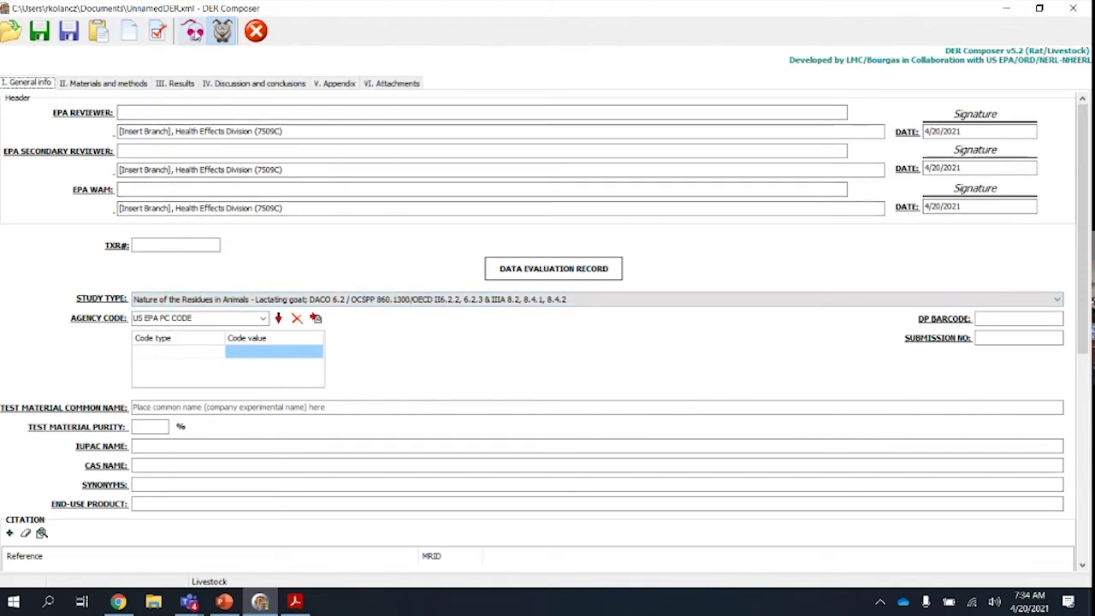
left_click(195, 33)
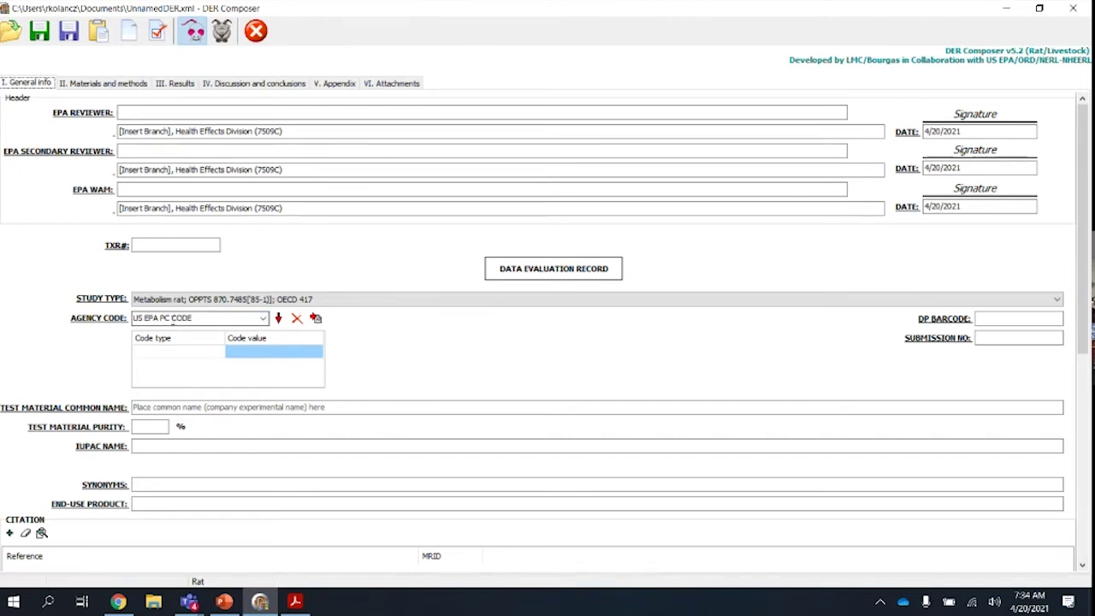
- Add two agency codes to the record: US EPA PC CODE 122990 and CAS NUMBER 104206-82-8
left_click(278, 318)
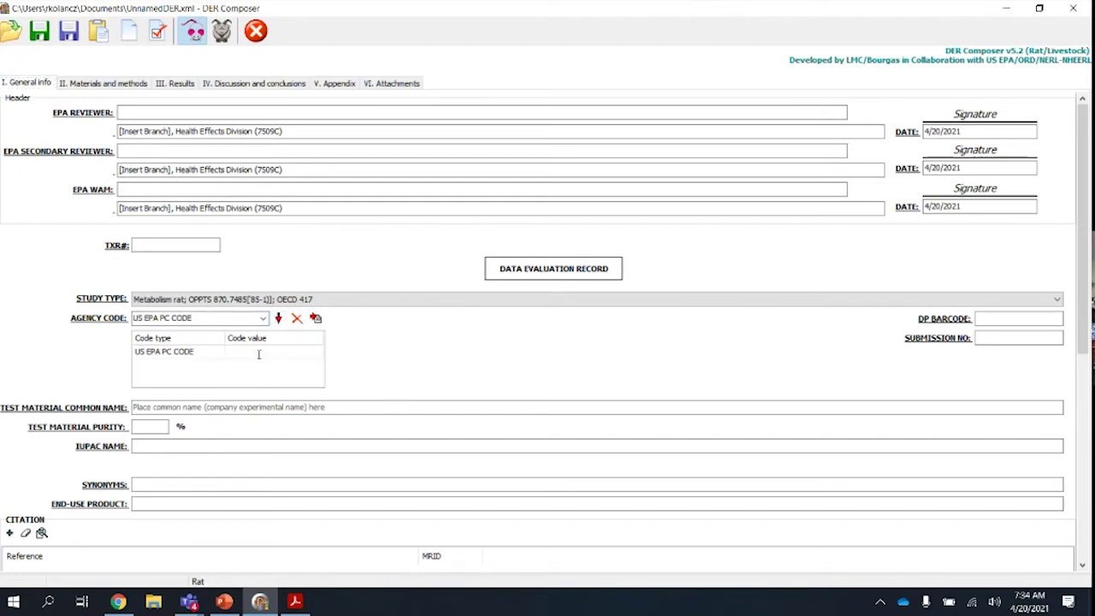
type("122990")
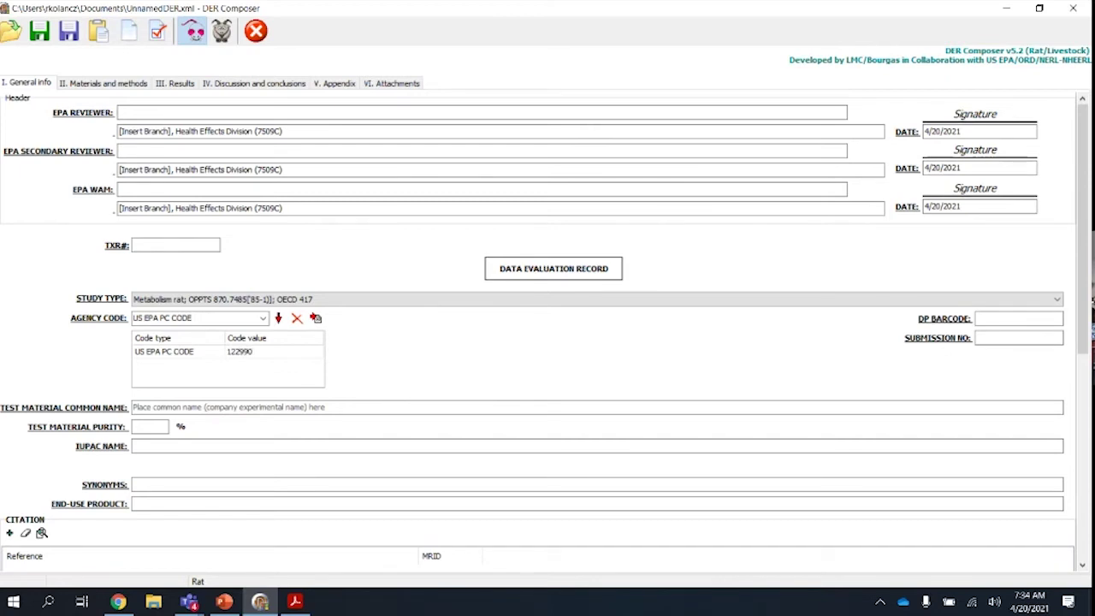
left_click(263, 318)
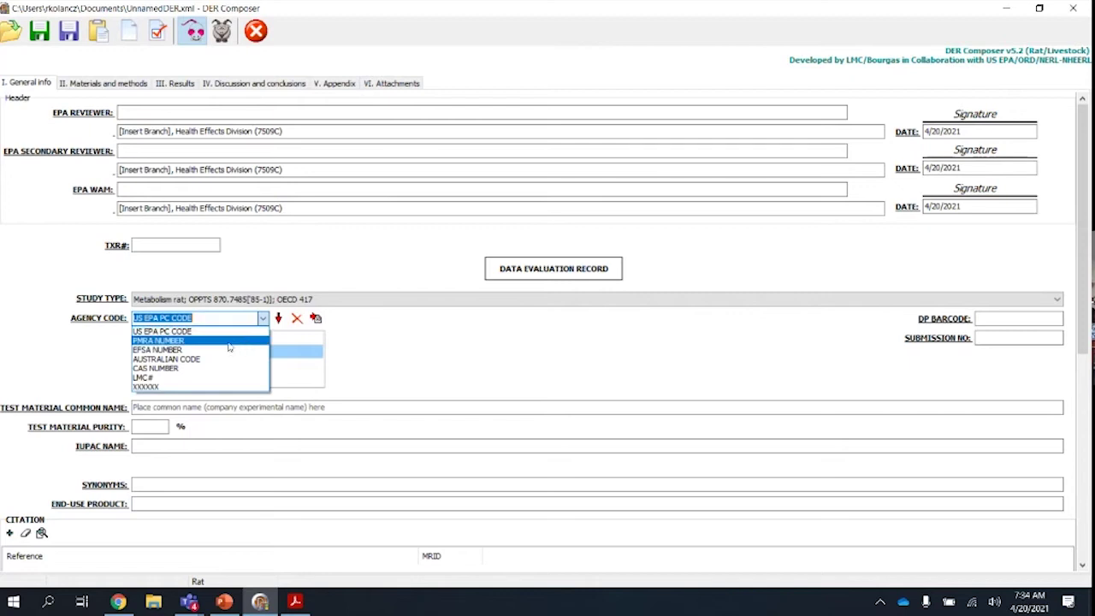
left_click(167, 370)
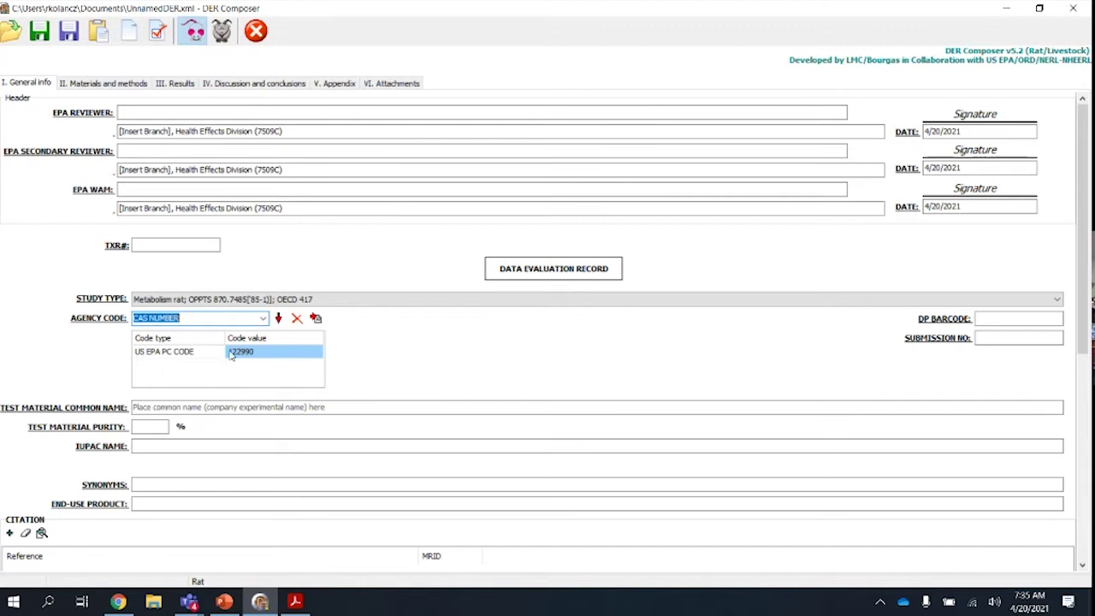
left_click(279, 319)
left_click(249, 366)
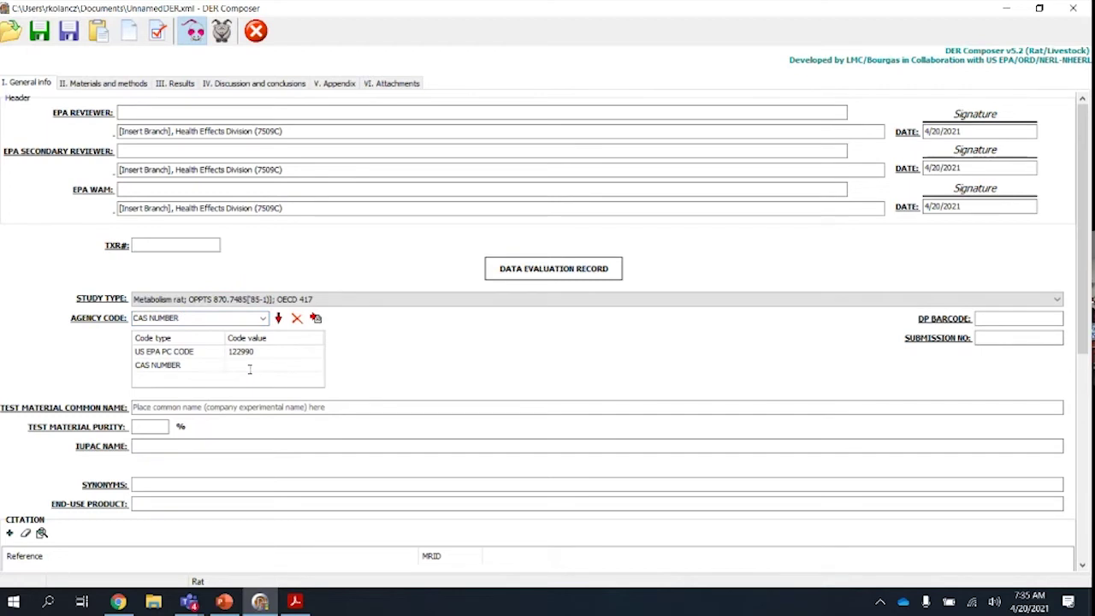
type("104206-82-8")
- Enter Mesotrione as the test material common name and set its purity to 99.7 %
left_click(266, 406)
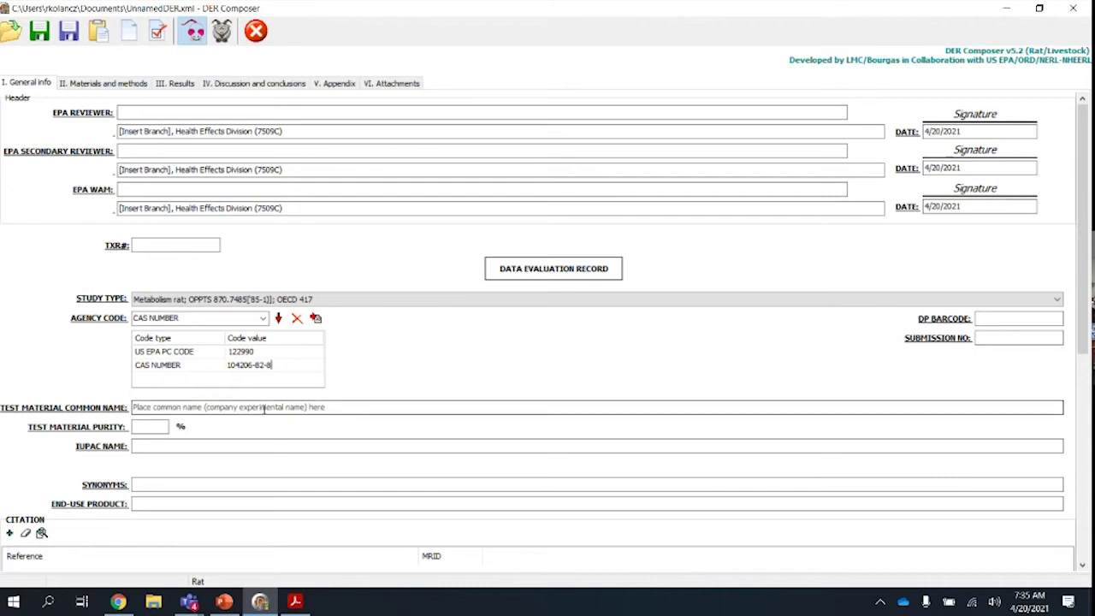
left_click(265, 410)
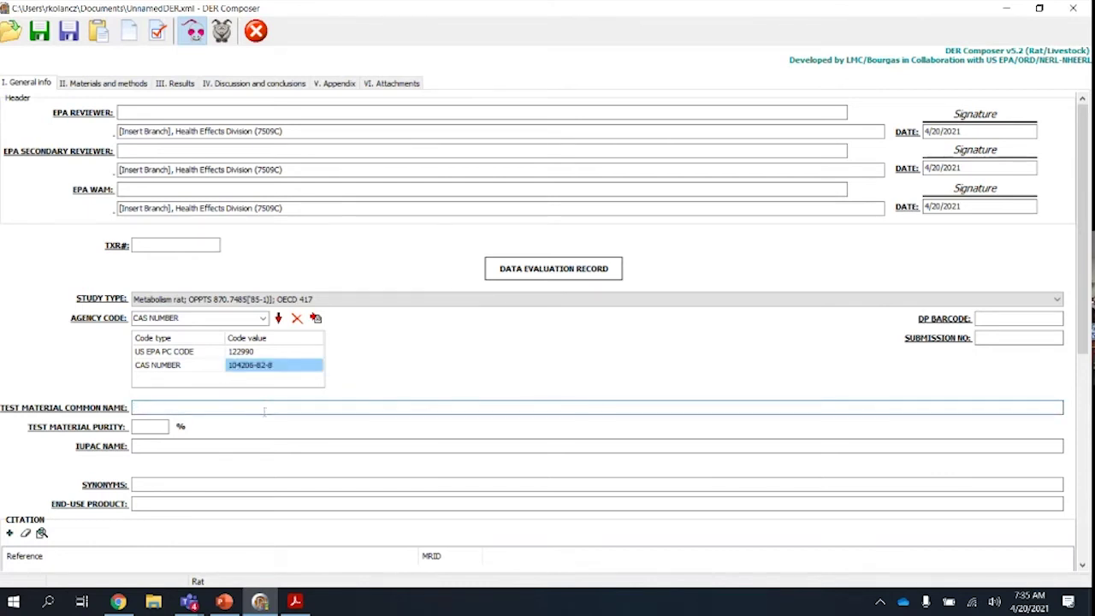
type("Mesotrione")
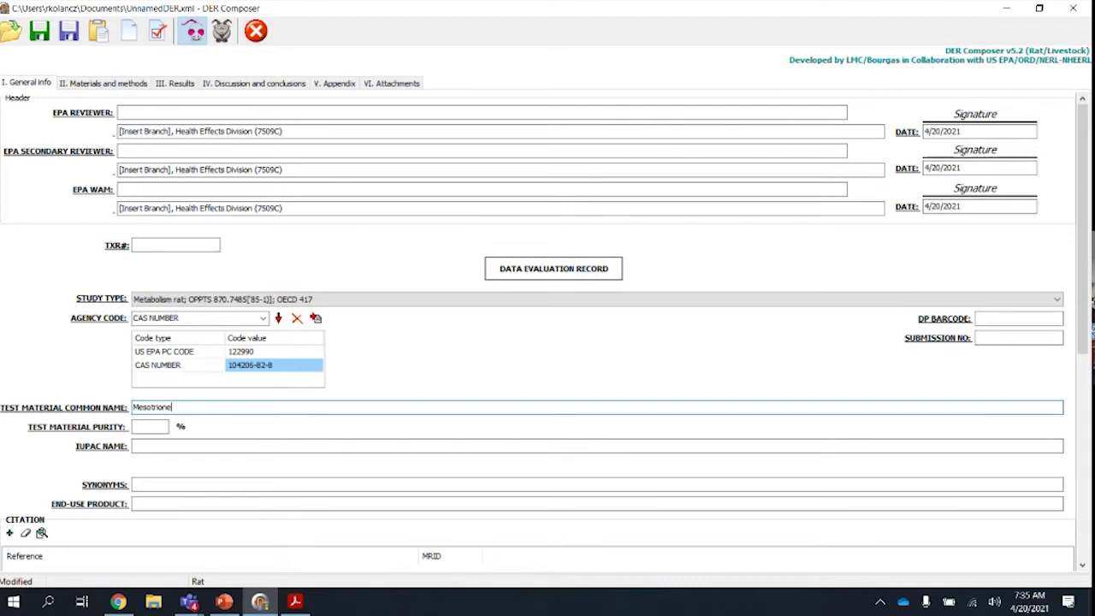
left_click(153, 427)
type("99")
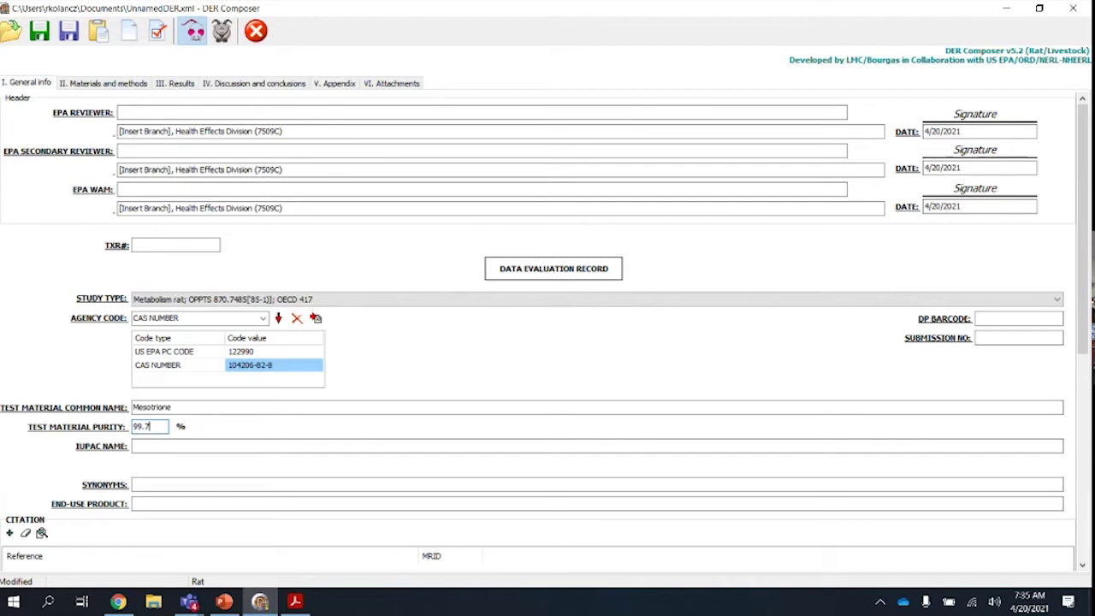
type(".7")
- Switch to Chrome and copy the IUPAC name 2-(4-mesyl-2-nitrobenzoyl)cyclohexane-1,3-dione from the Mesotrione page of the Pesticide Properties DataBase
left_click(186, 445)
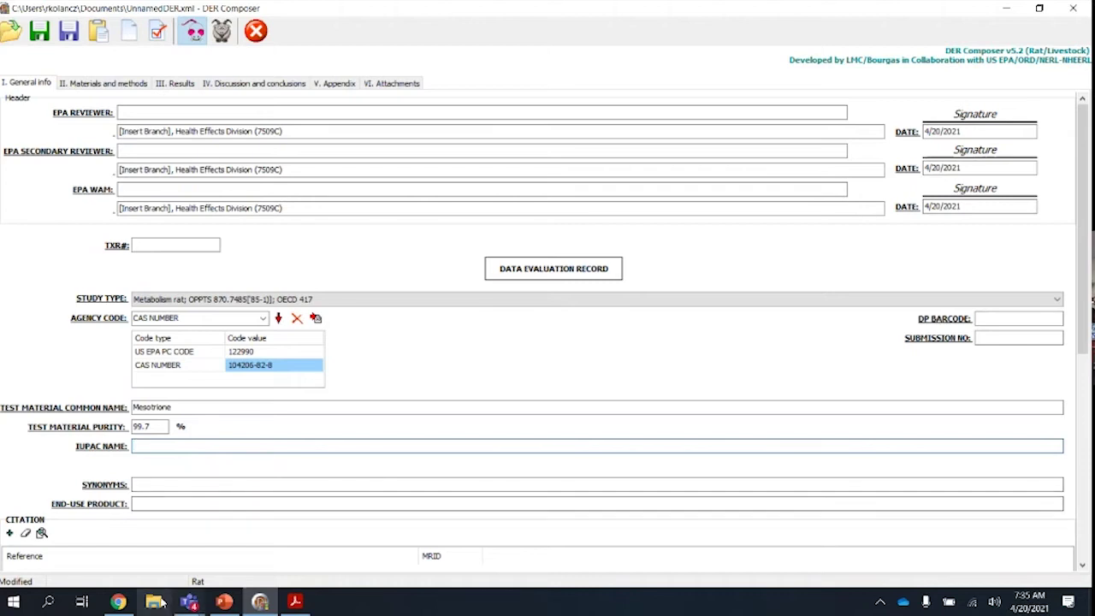
left_click(118, 602)
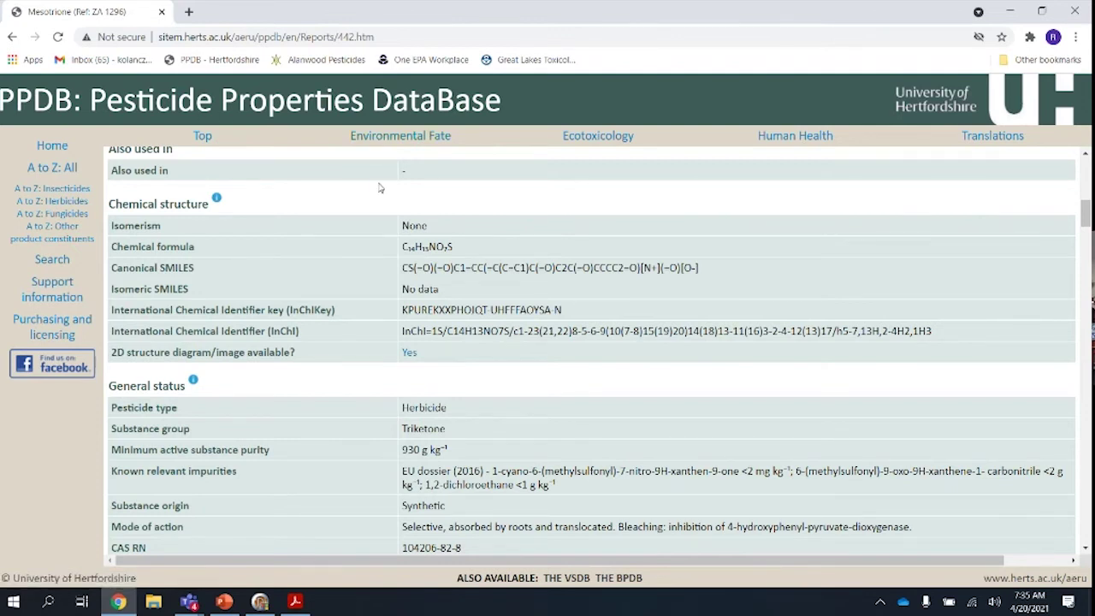
scroll(379, 185, "down", 10)
scroll(379, 186, "down", 11)
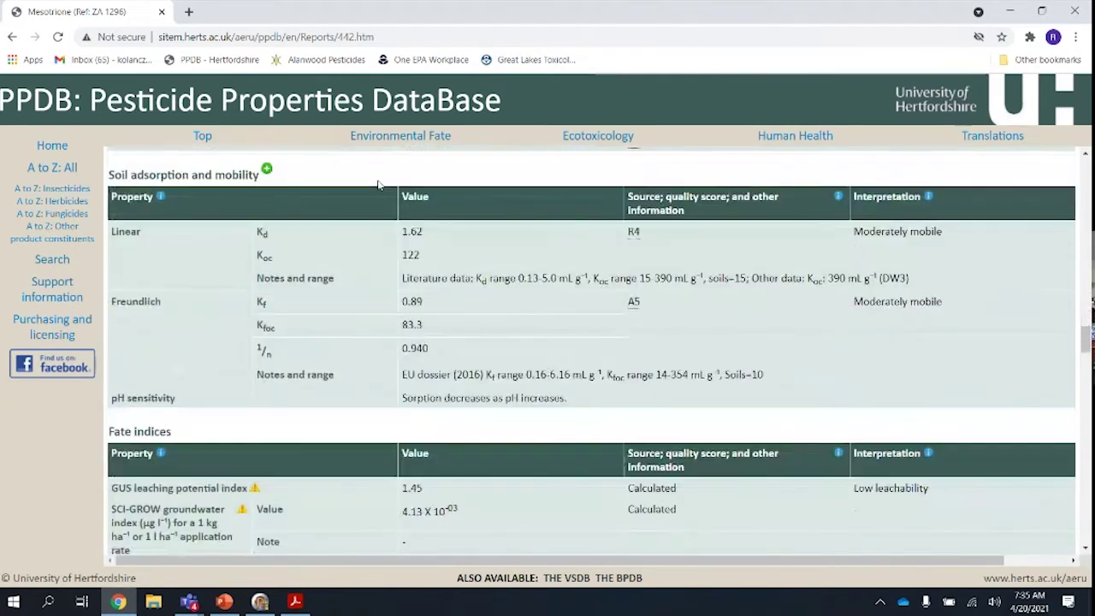
scroll(379, 185, "down", 10)
scroll(379, 186, "down", 4)
scroll(379, 185, "up", 8)
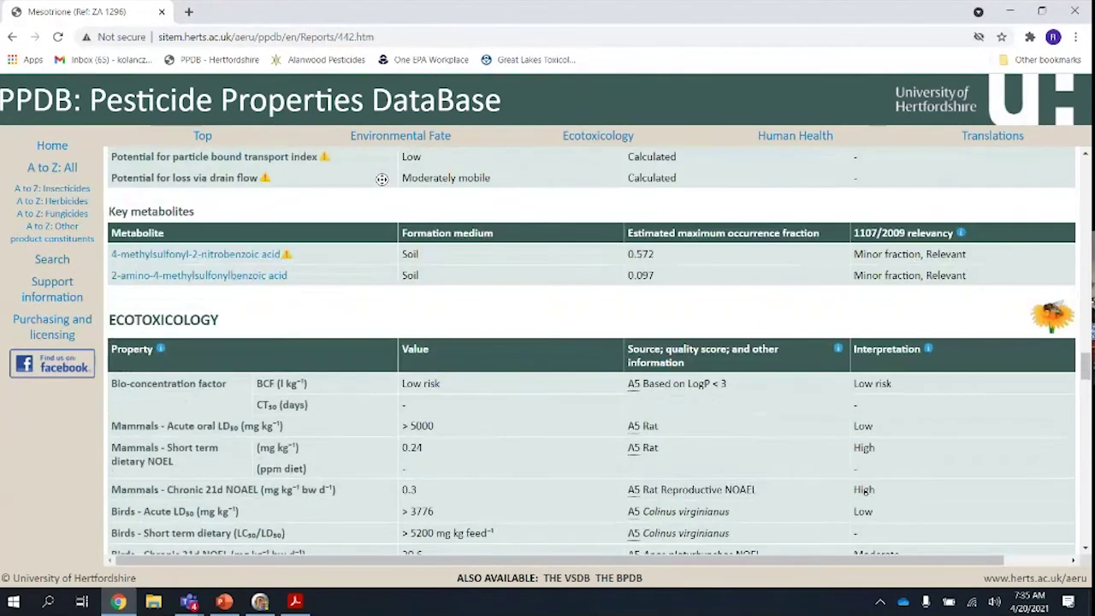
scroll(382, 178, "down", 12)
scroll(382, 179, "right", 2)
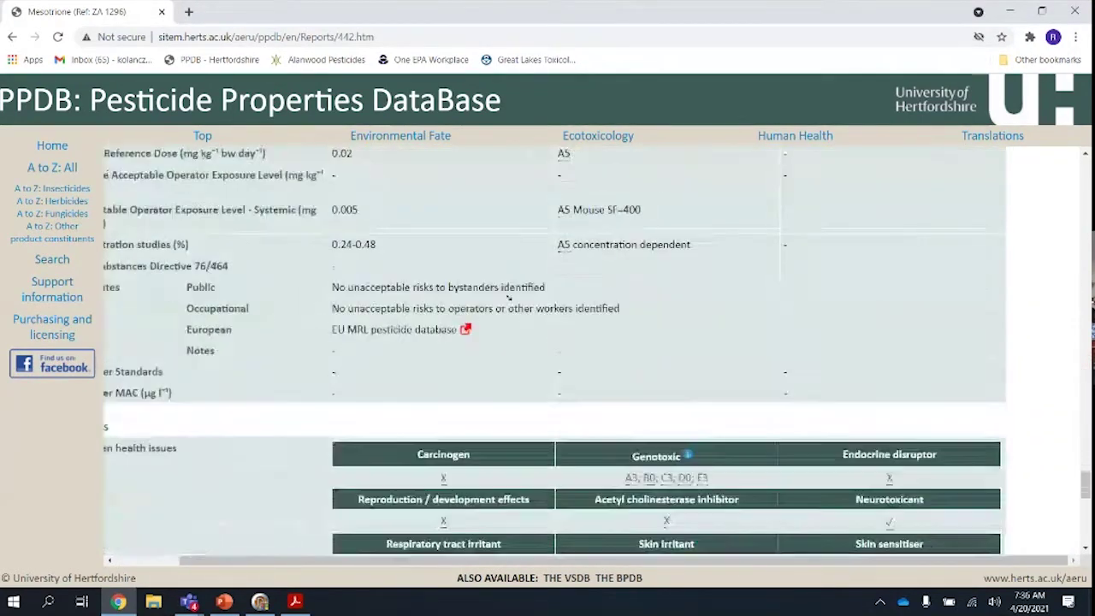
scroll(506, 300, "up", 3)
scroll(503, 301, "up", 10)
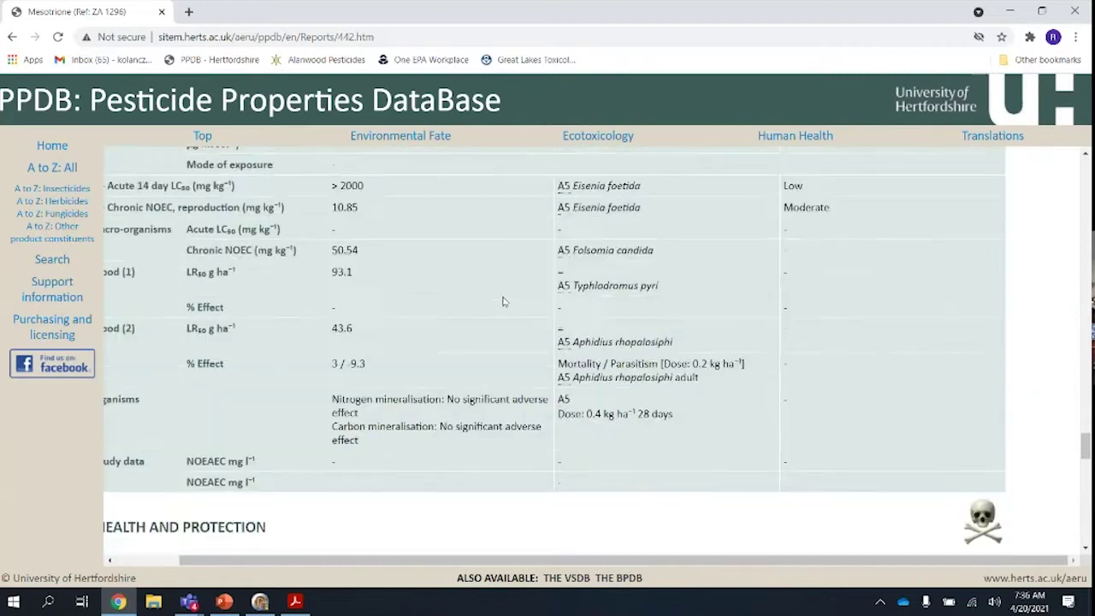
scroll(503, 301, "up", 5)
scroll(503, 301, "up", 4)
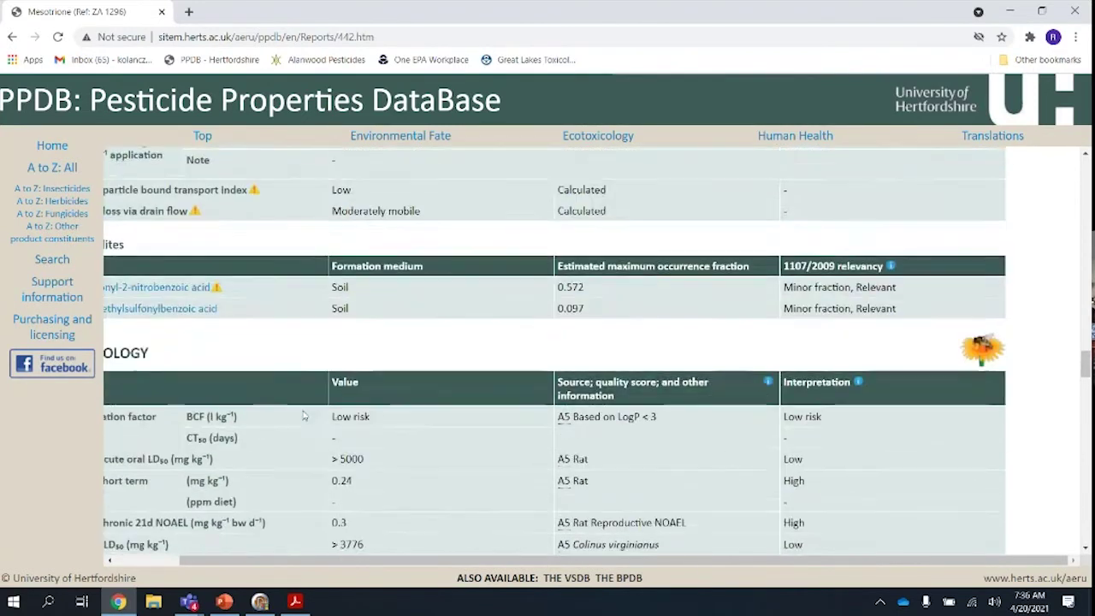
left_click(127, 562)
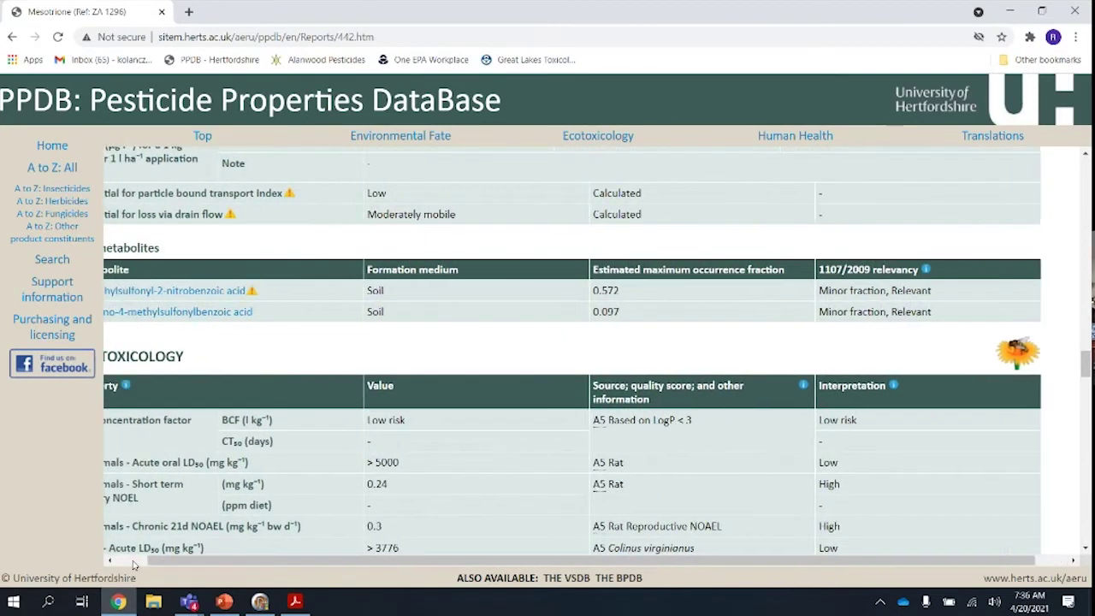
scroll(325, 362, "up", 3)
scroll(322, 357, "up", 2)
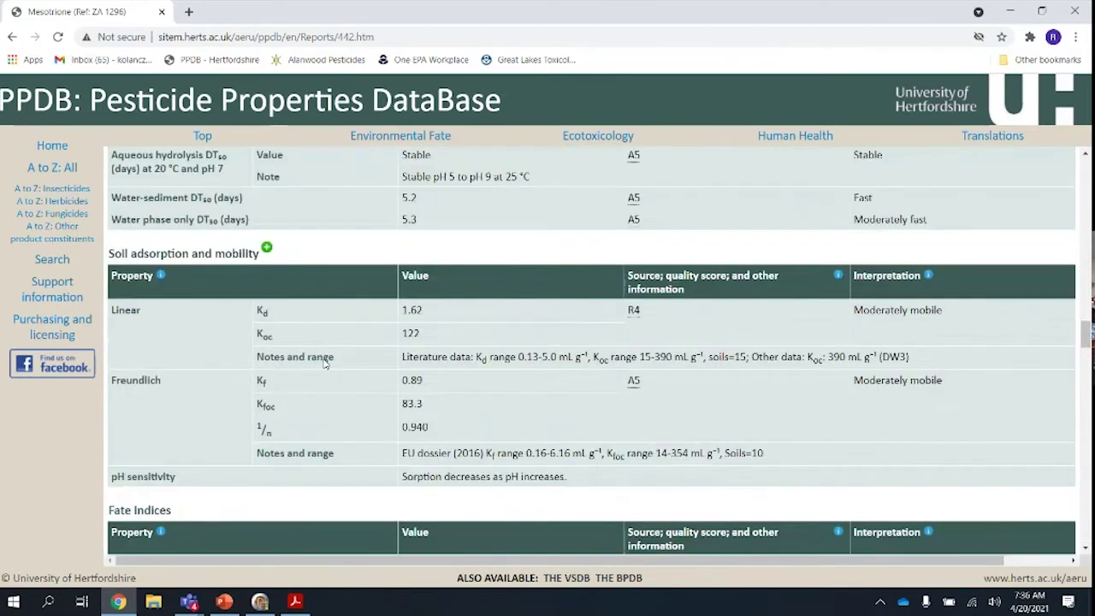
scroll(325, 366, "up", 6)
scroll(324, 365, "up", 3)
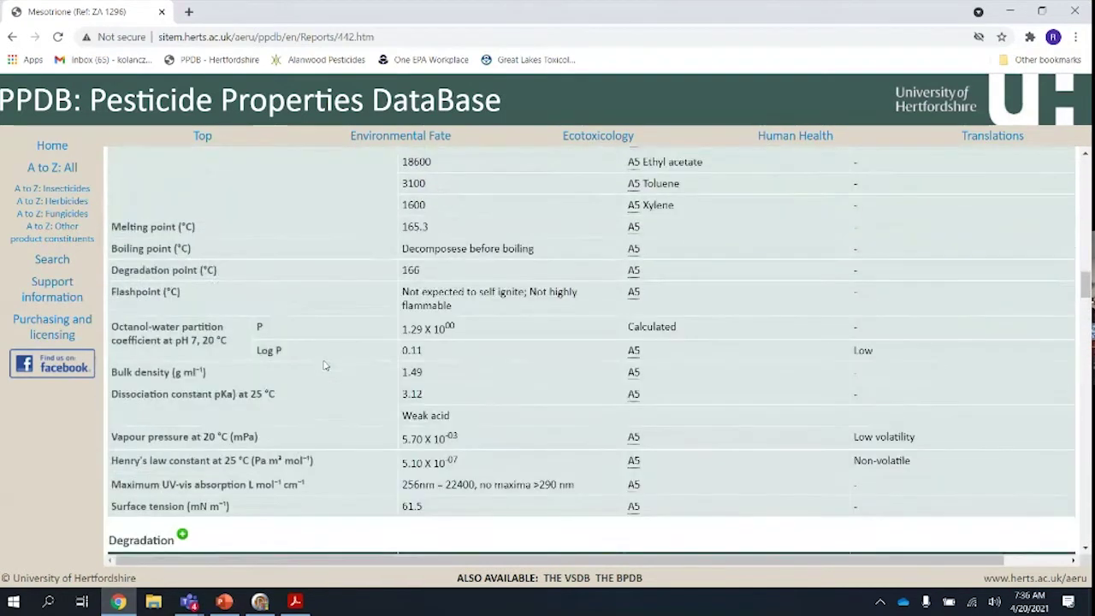
scroll(323, 365, "up", 2)
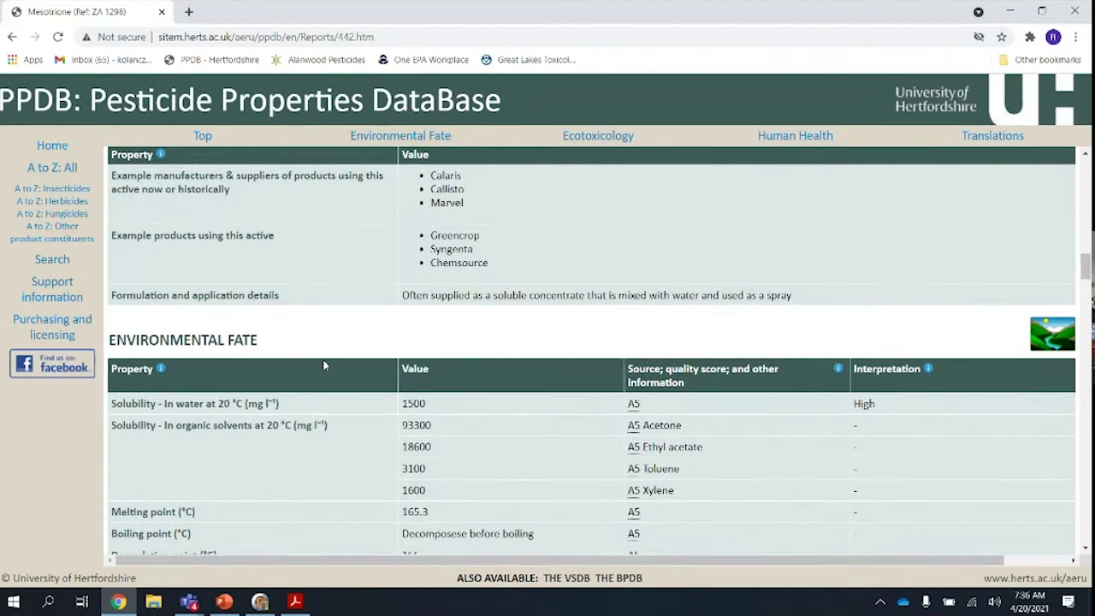
scroll(323, 359, "up", 3)
scroll(323, 365, "up", 3)
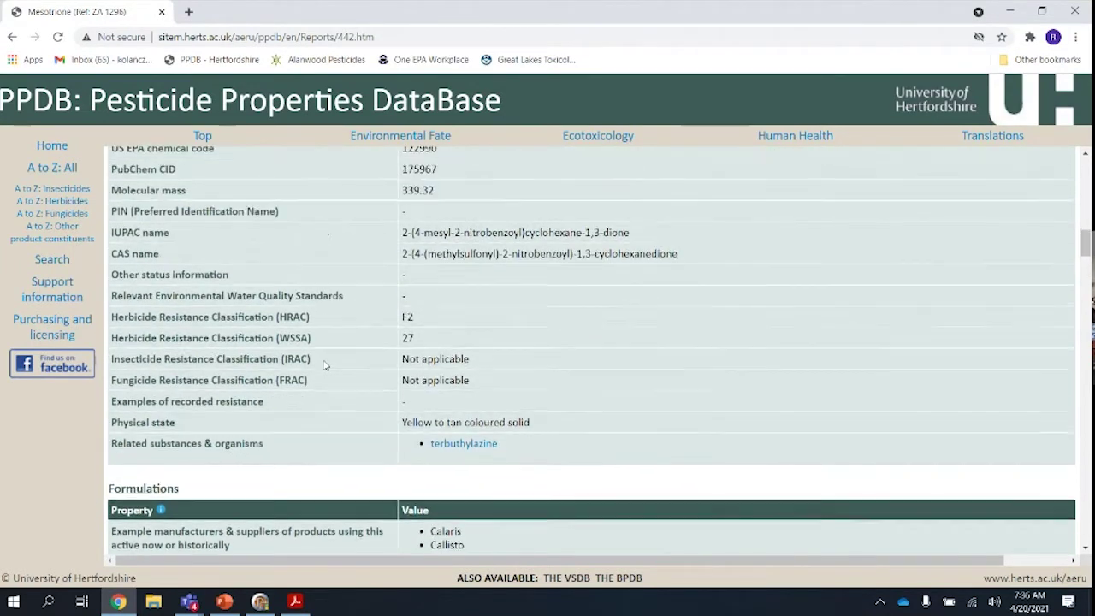
scroll(325, 363, "up", 2)
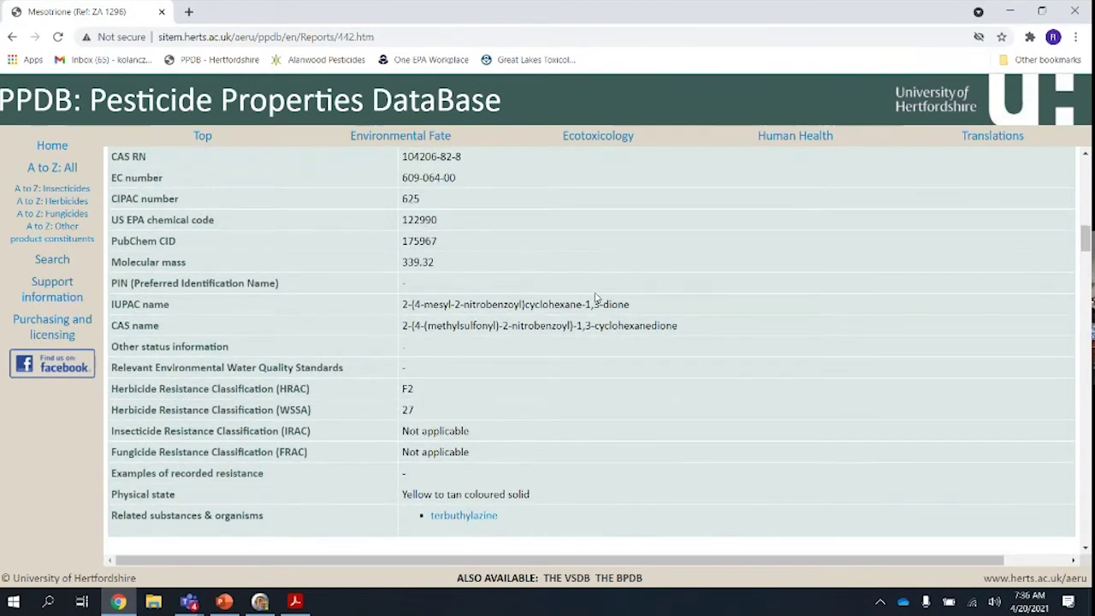
left_click_drag(640, 309, 399, 308)
right_click(451, 295)
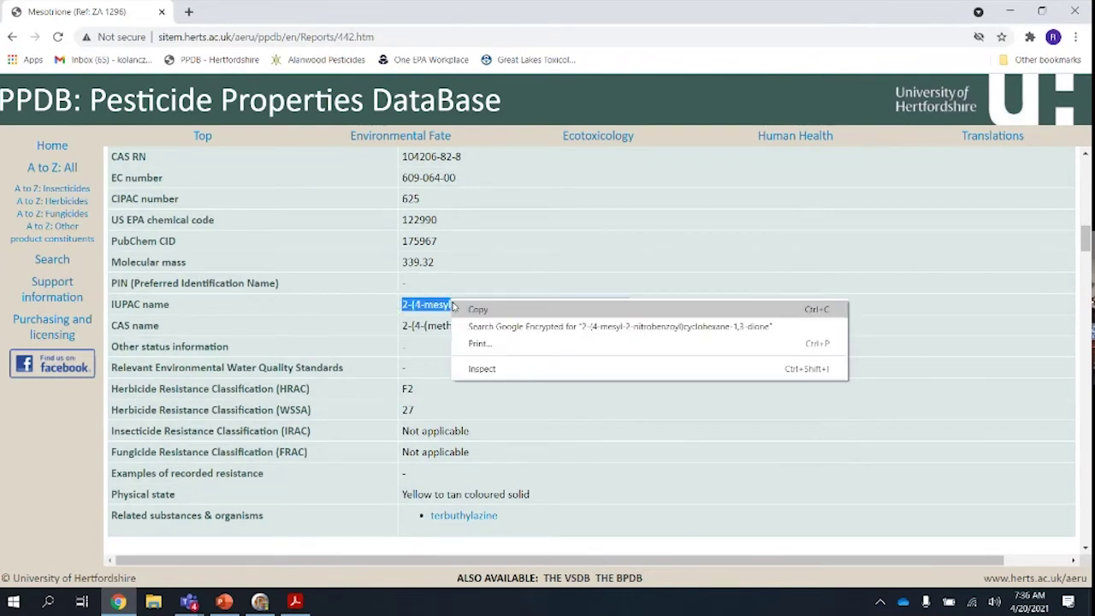
left_click(502, 313)
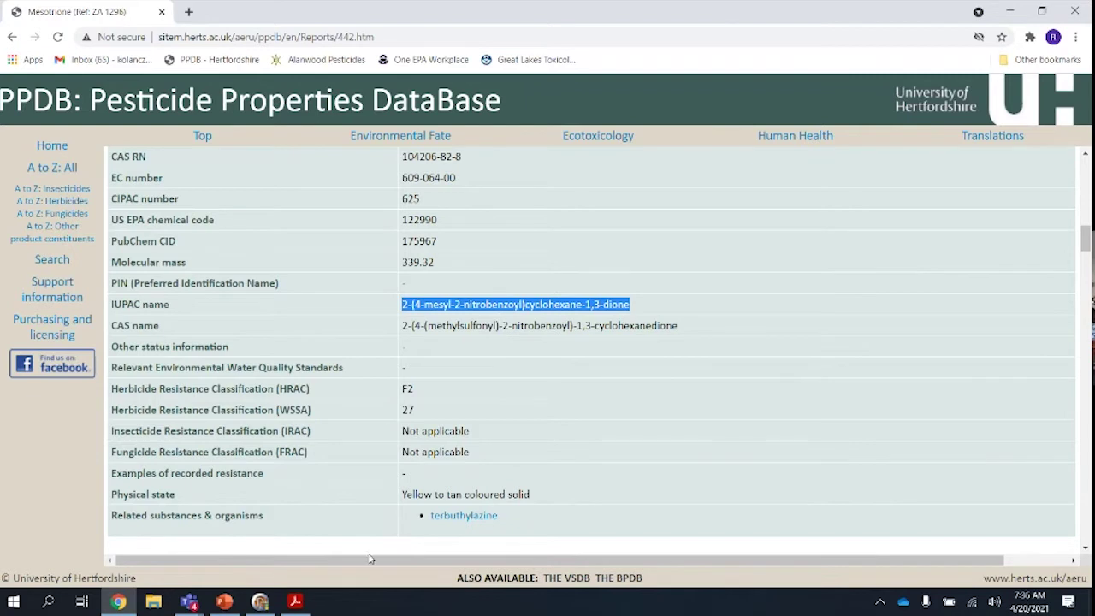
- Switch back to DER Composer and paste the copied chemical name as the test material's IUPAC name
left_click(259, 604)
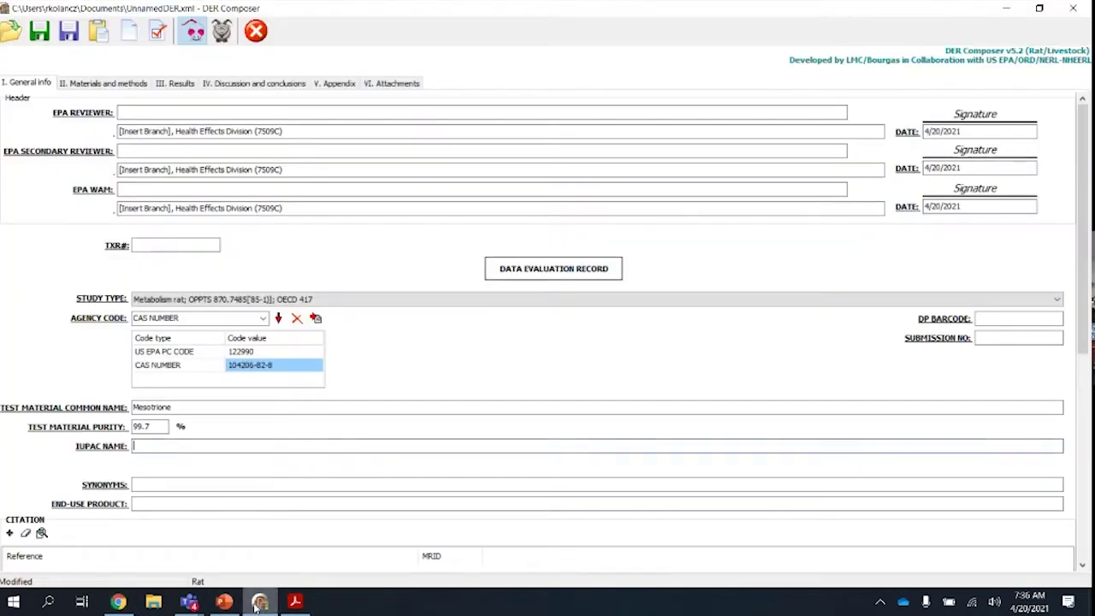
right_click(185, 446)
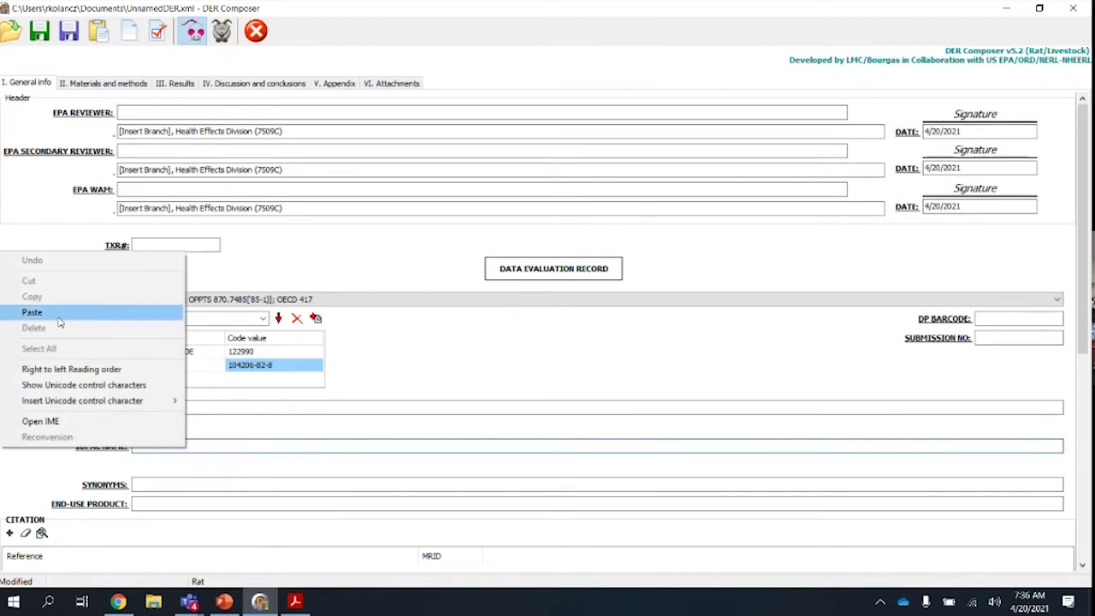
left_click(32, 312)
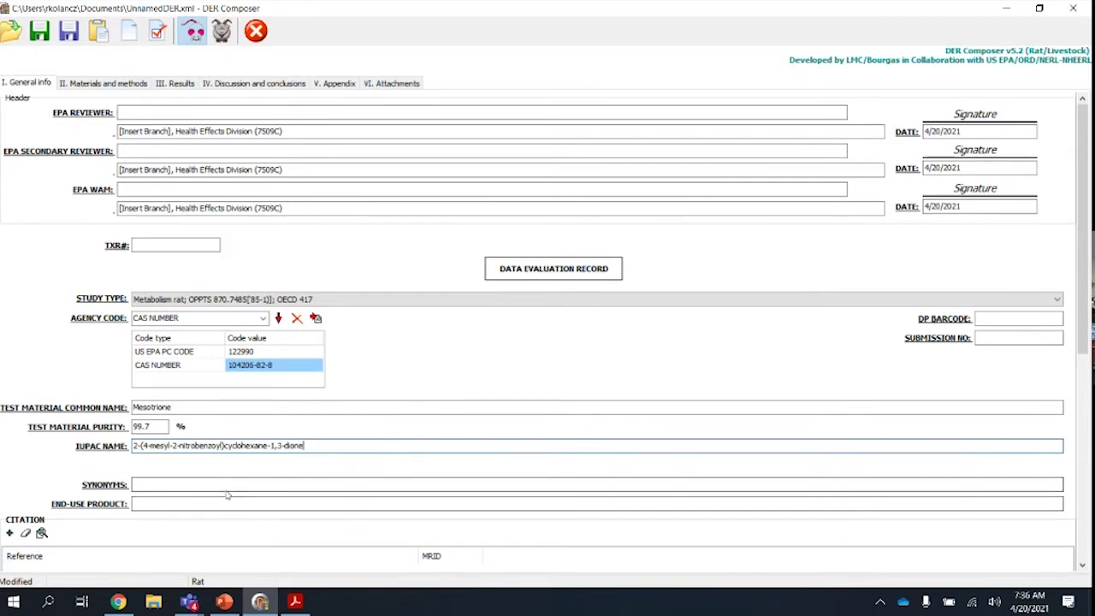
- Add a citation with the author's name and "(2012) Metabolism of Mesotrione in the Rat. Unpublished study. 230p", with table generation enabled for this reference
left_click(179, 505)
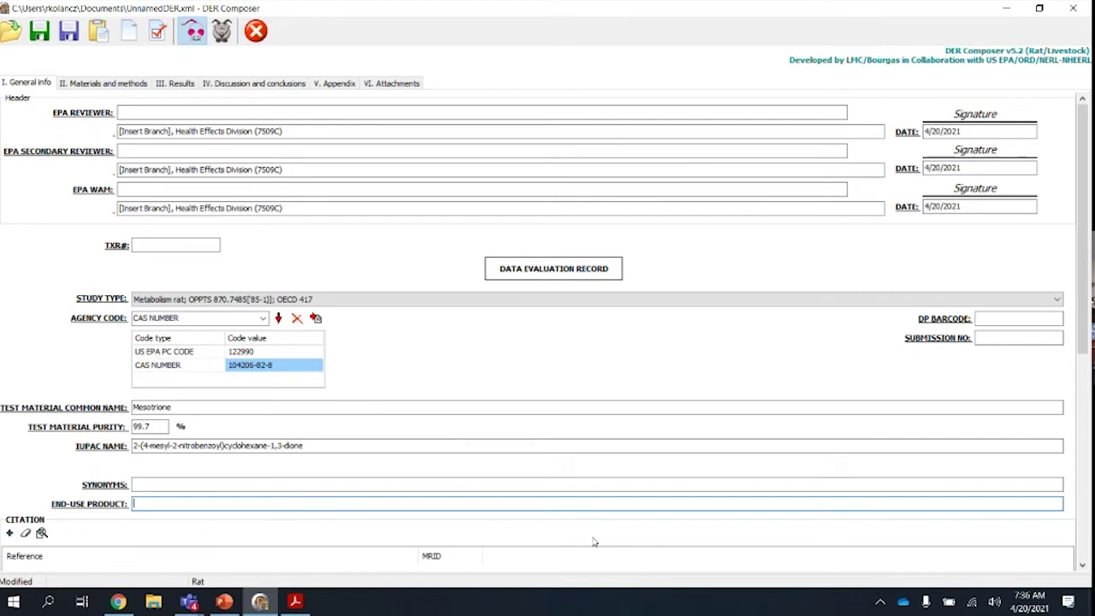
left_click(1082, 565)
left_click(1082, 565)
left_click(1082, 566)
left_click(1082, 565)
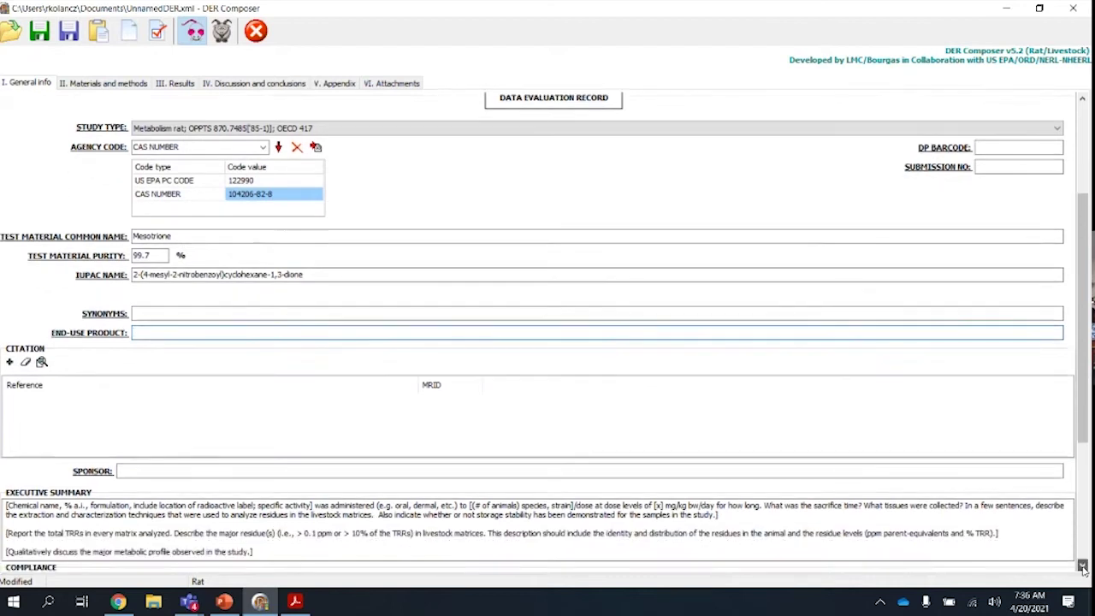
left_click(1083, 566)
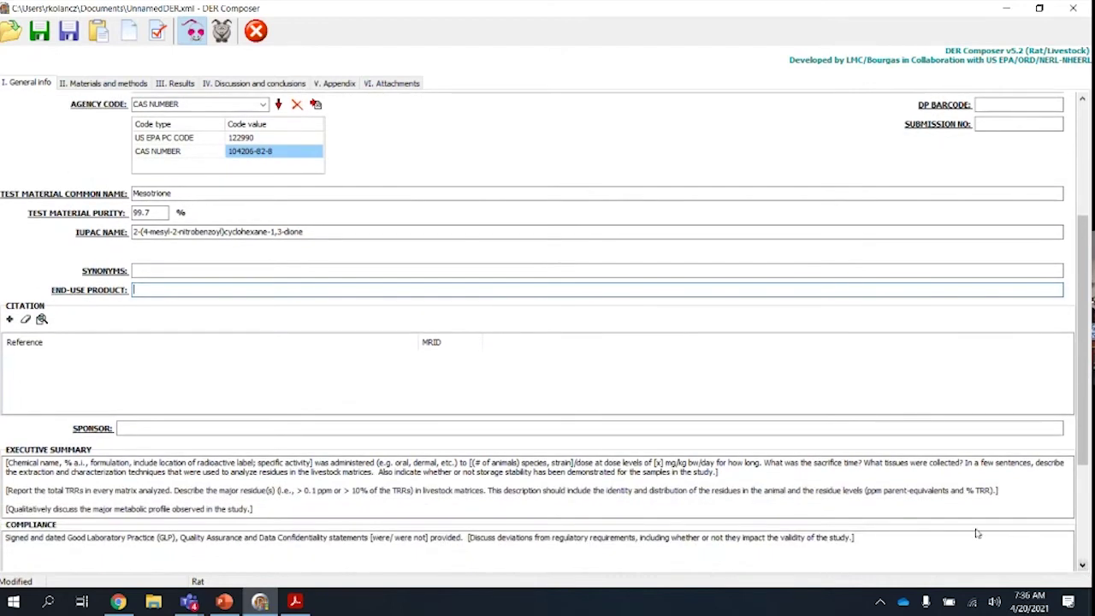
left_click(10, 319)
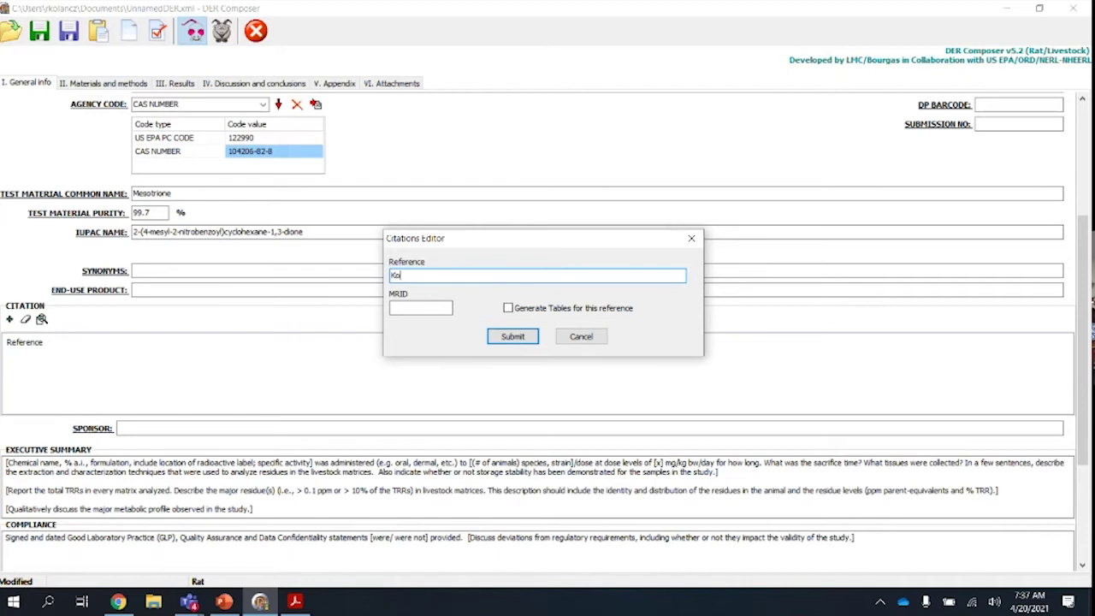
type("Kolanczyk, R (2")
type("012")
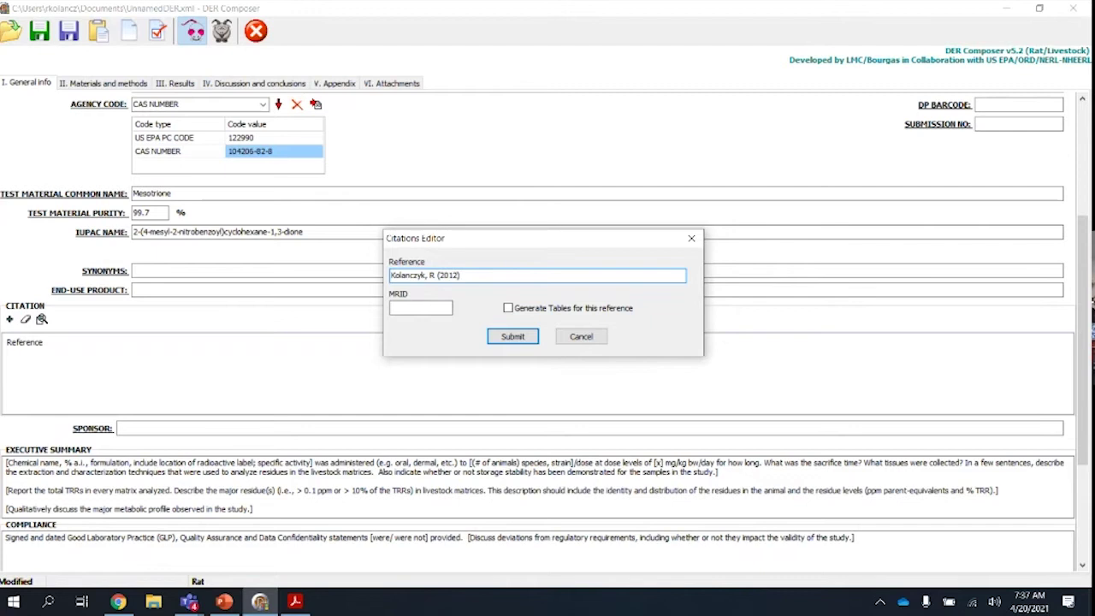
type(") Metabolism of")
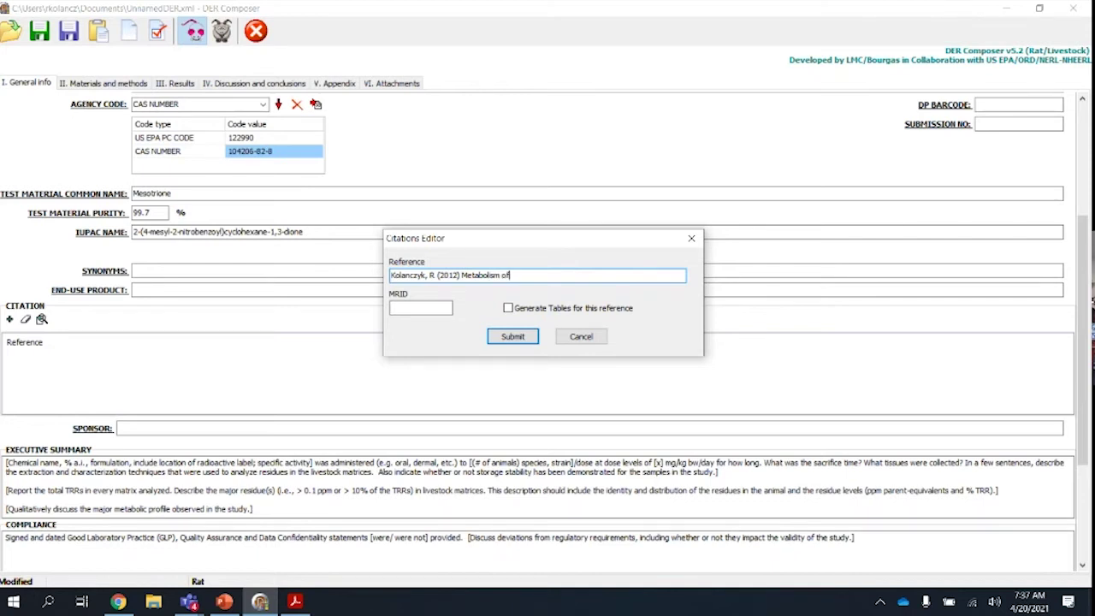
type(" Mesotrione in the Rat. Unpublished study")
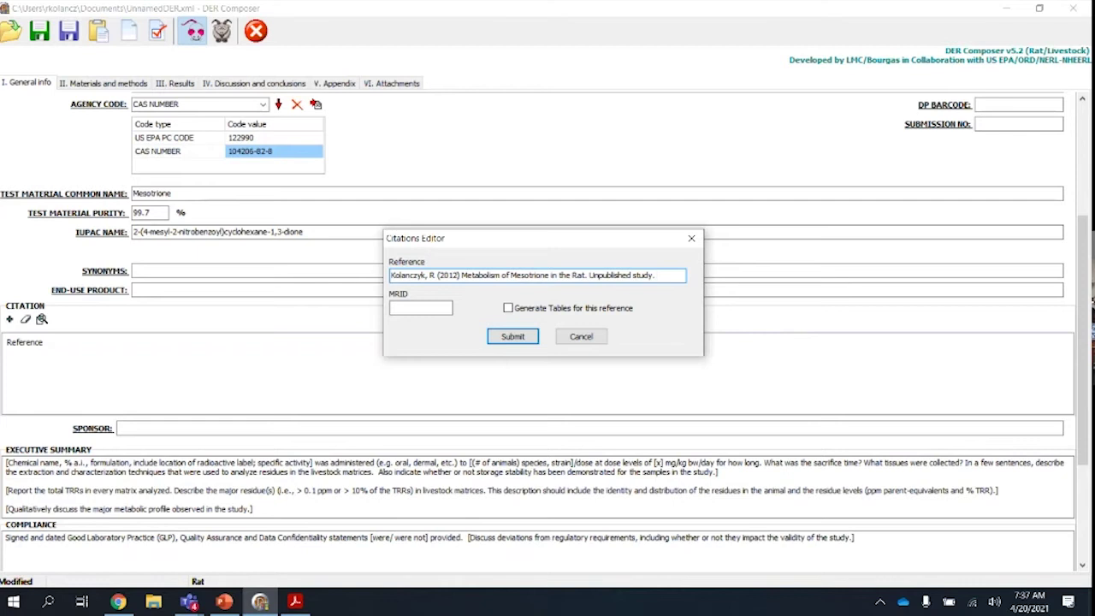
type(". 230p")
left_click(508, 309)
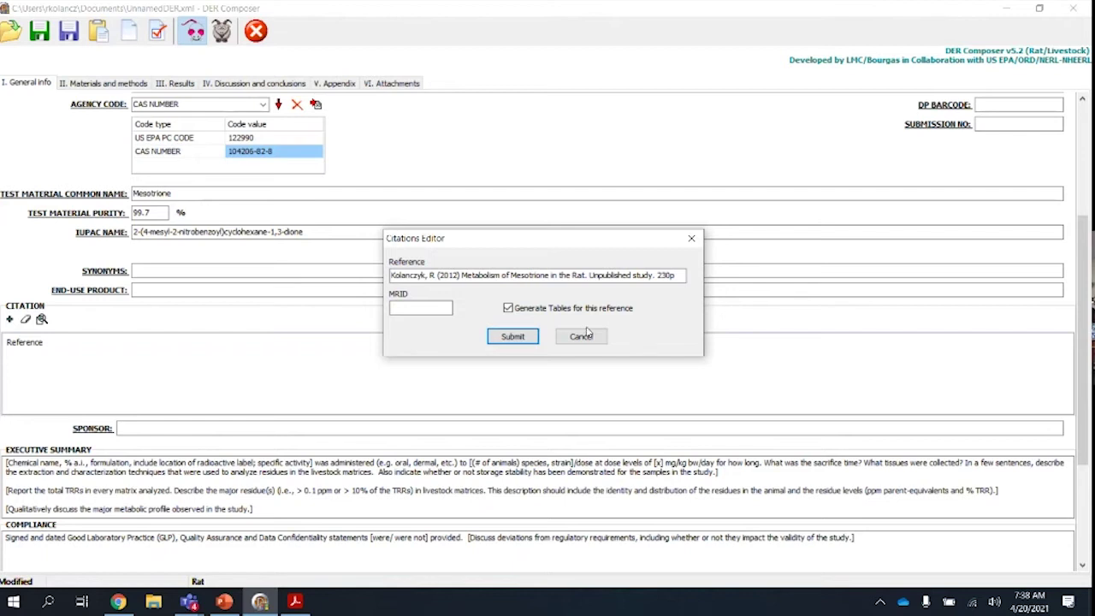
left_click(521, 339)
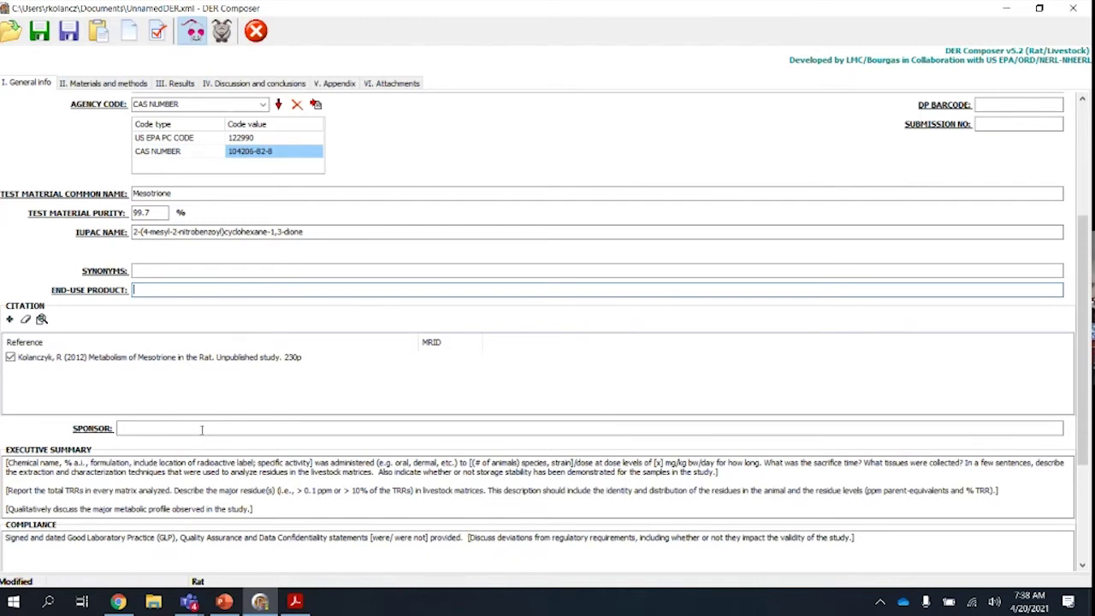
- Open the 2D structure editor for the first radio-labeled test material in the Materials and methods section
scroll(202, 429, "down", 3)
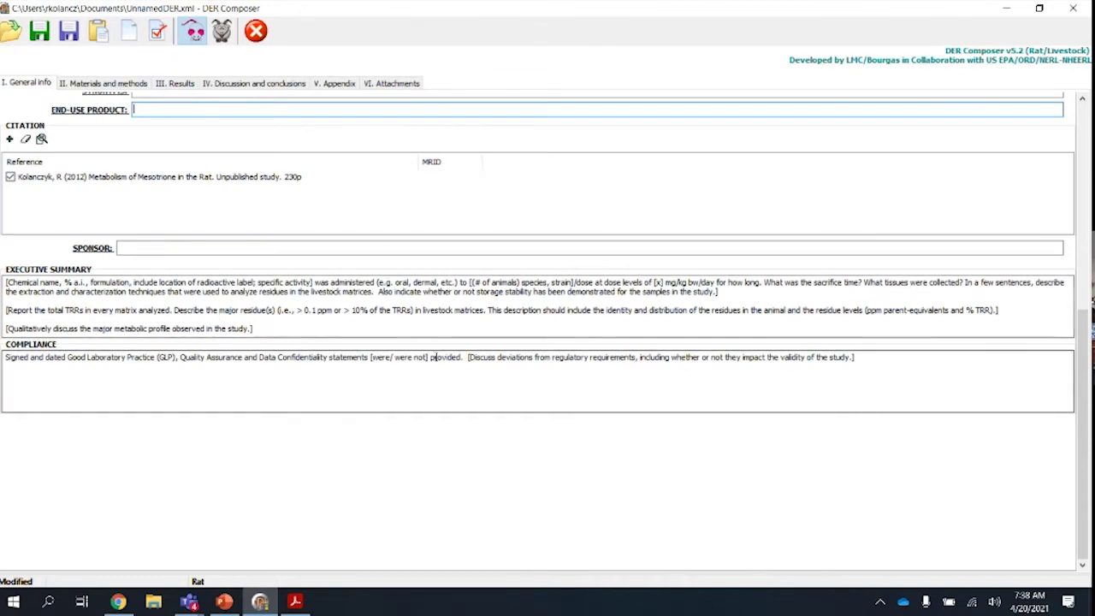
scroll(441, 358, "up", 1)
scroll(436, 360, "up", 4)
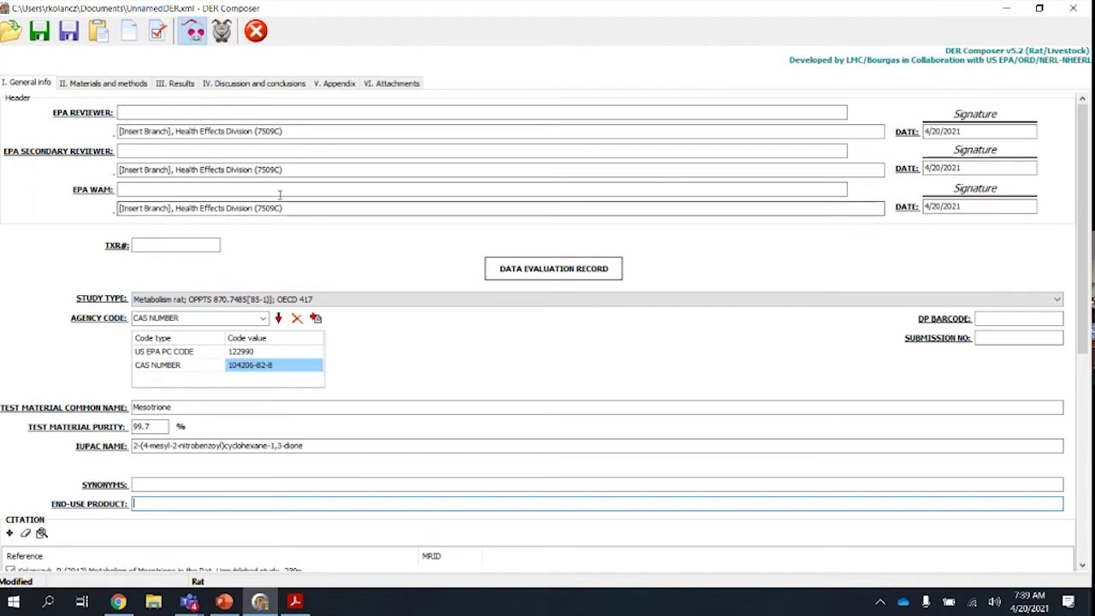
left_click(116, 84)
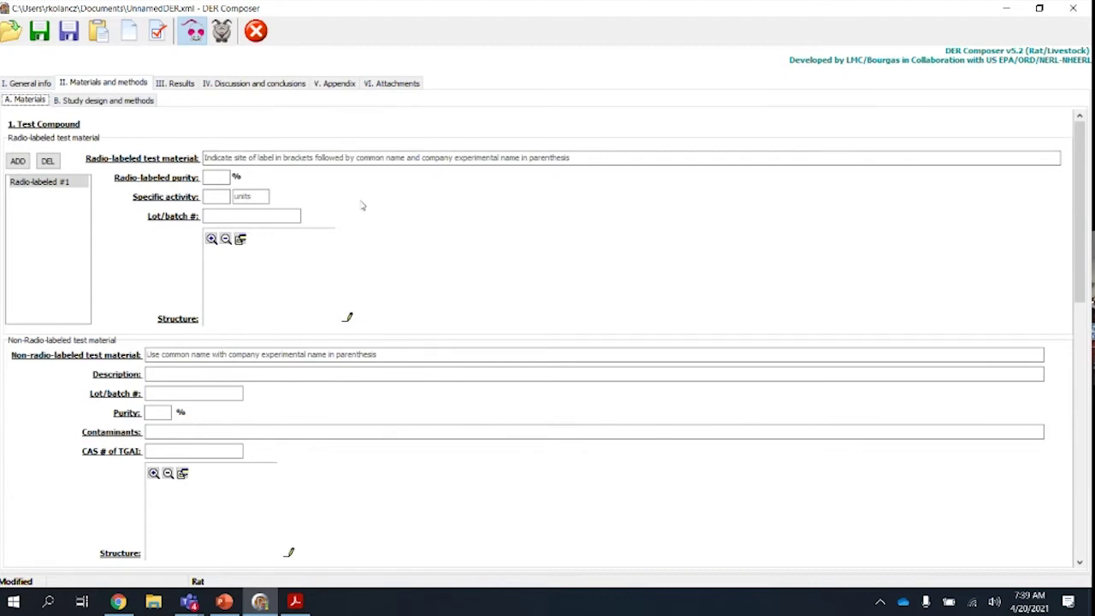
left_click(348, 317)
left_click(348, 317)
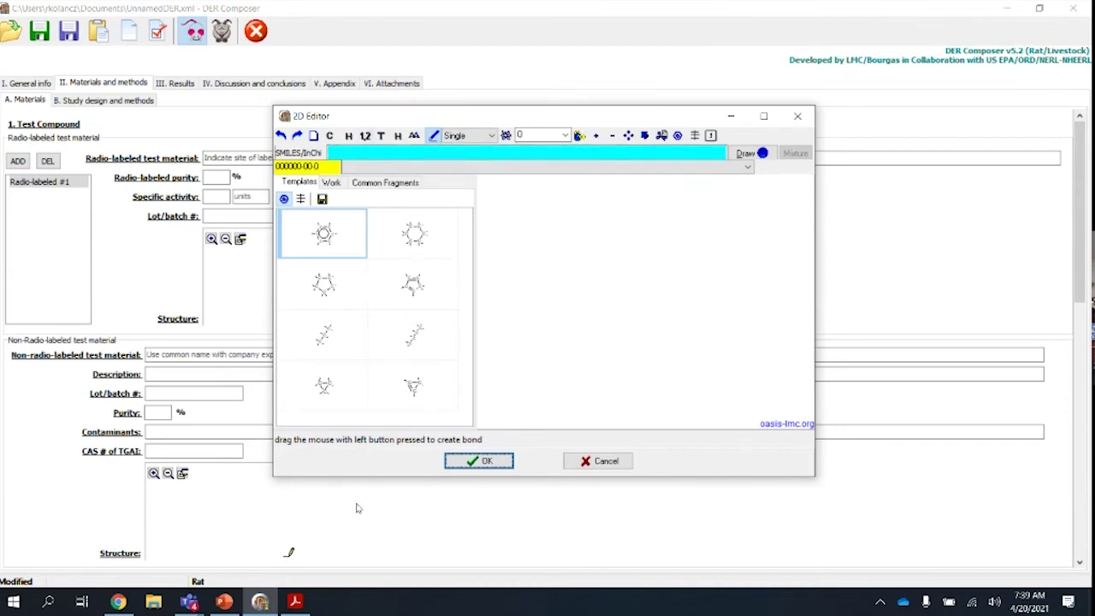
- Switch to Chrome and copy the canonical SMILES of Mesotrione from its Pesticide Properties DataBase page
left_click(117, 604)
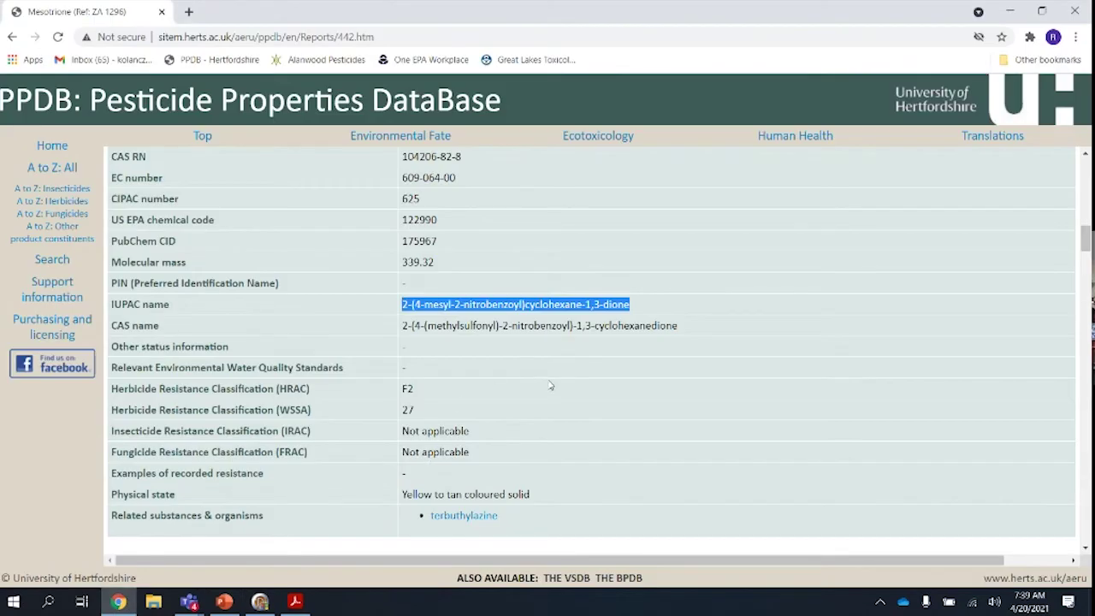
scroll(555, 348, "up", 5)
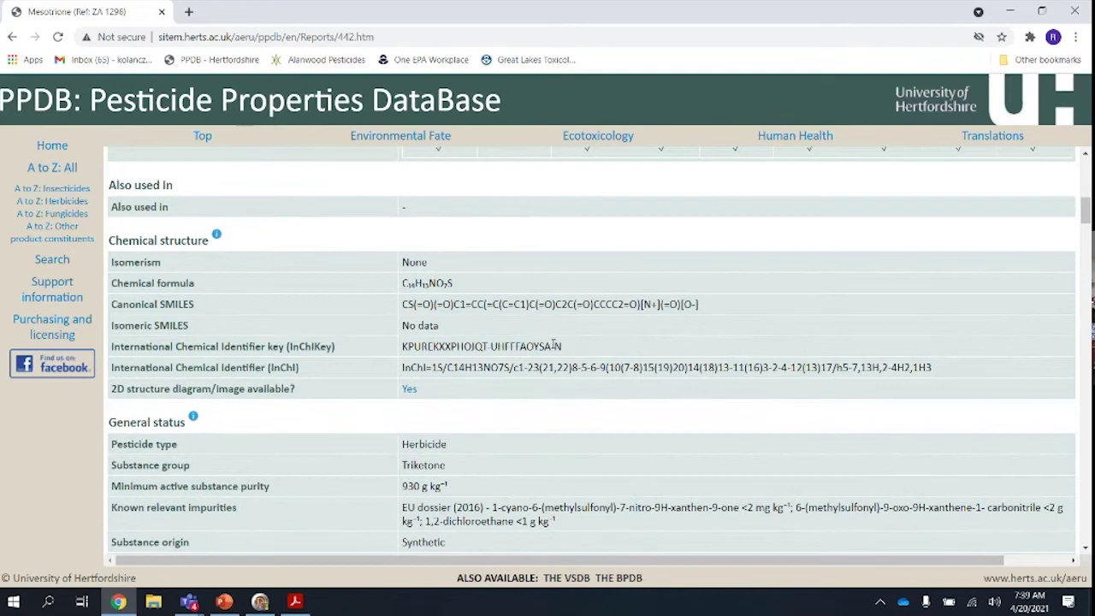
scroll(554, 347, "up", 1)
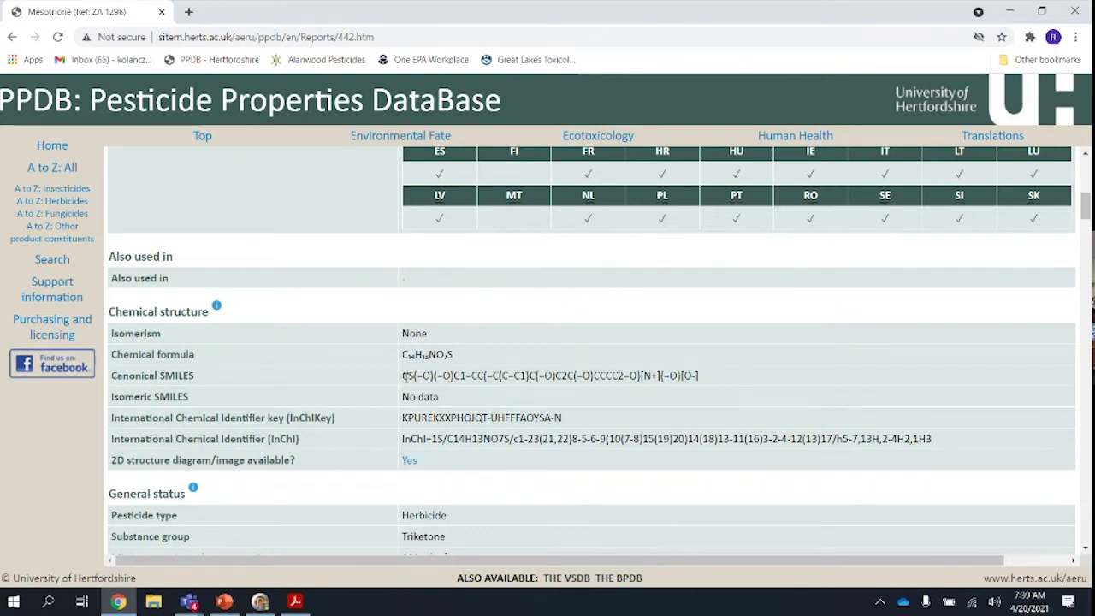
left_click_drag(402, 376, 715, 374)
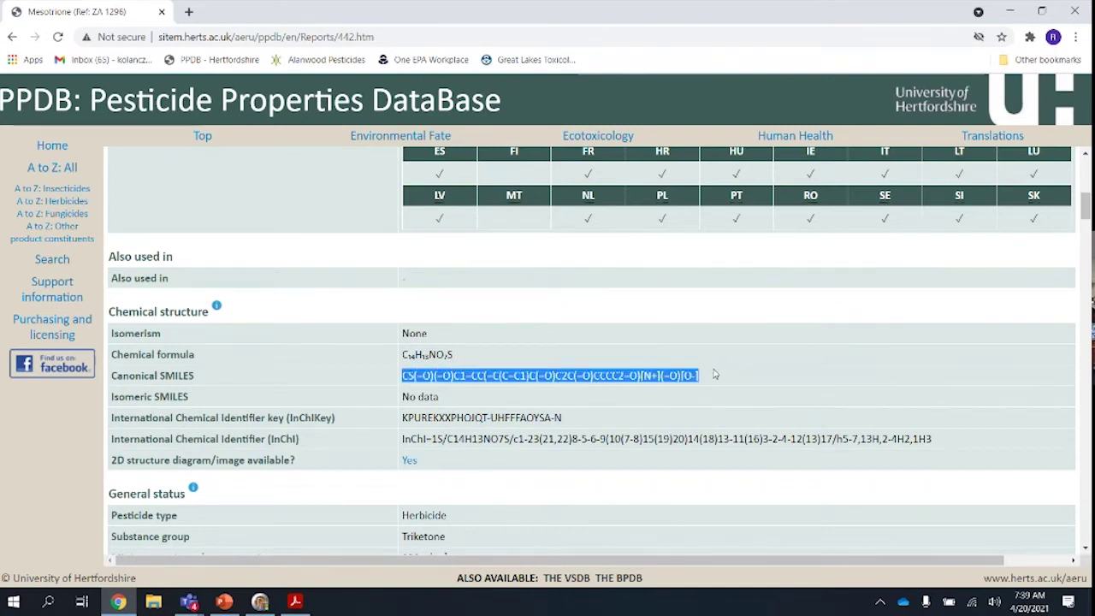
right_click(671, 373)
left_click(687, 382)
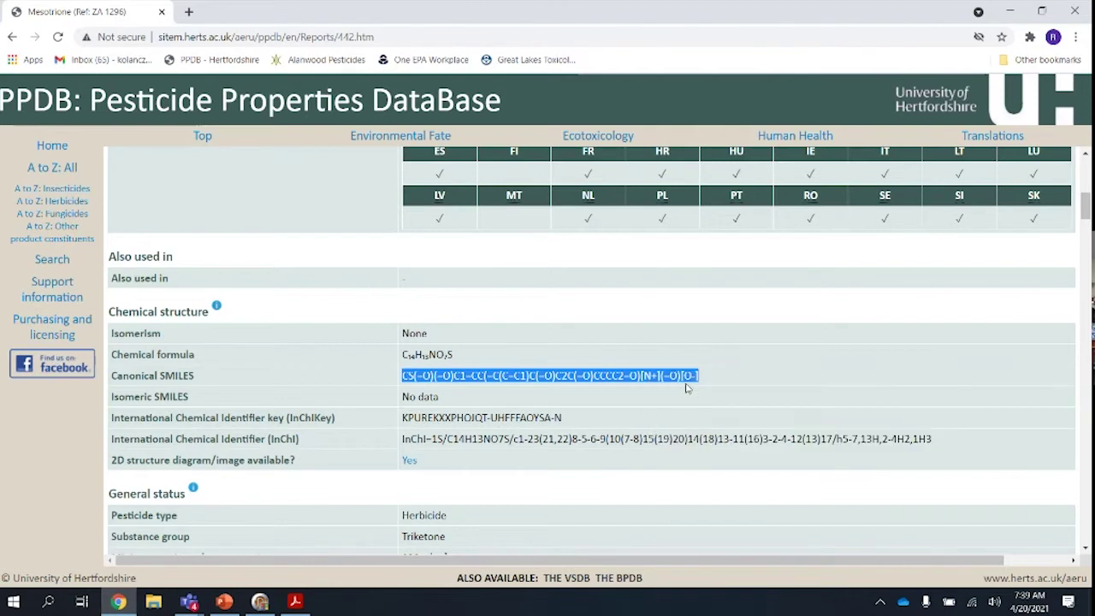
- Switch back to DER Composer, paste the copied SMILES into the 2D Editor and draw the structure from it
left_click(260, 603)
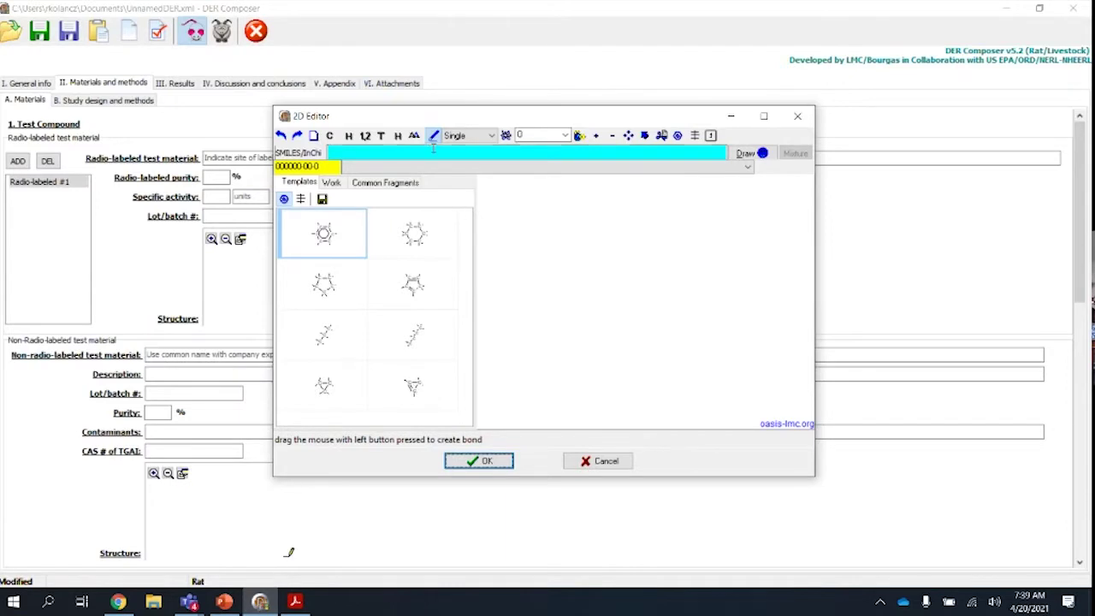
right_click(435, 152)
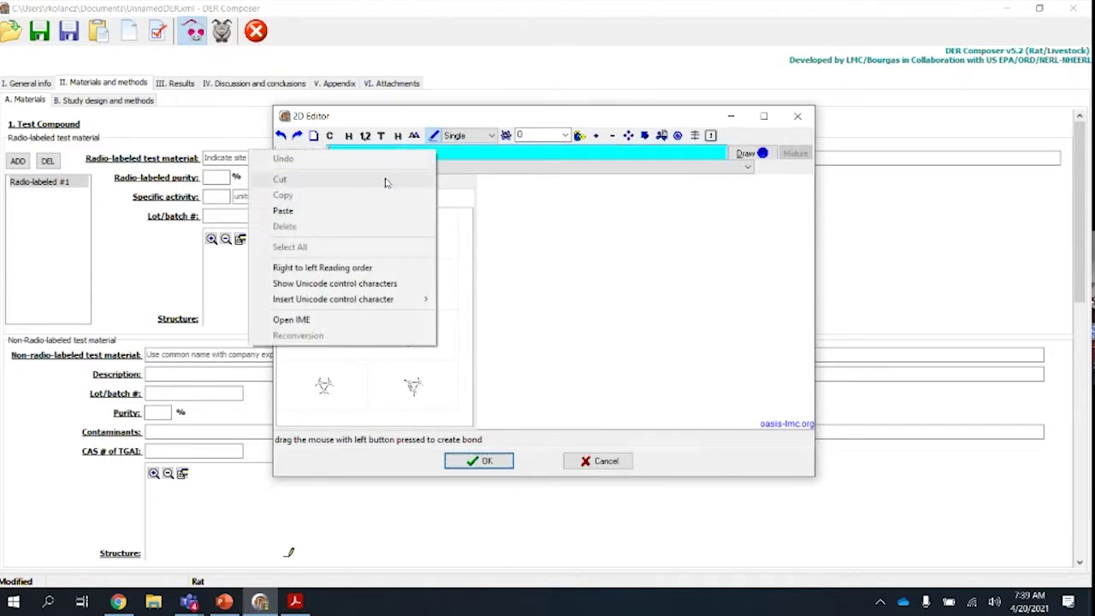
left_click(290, 210)
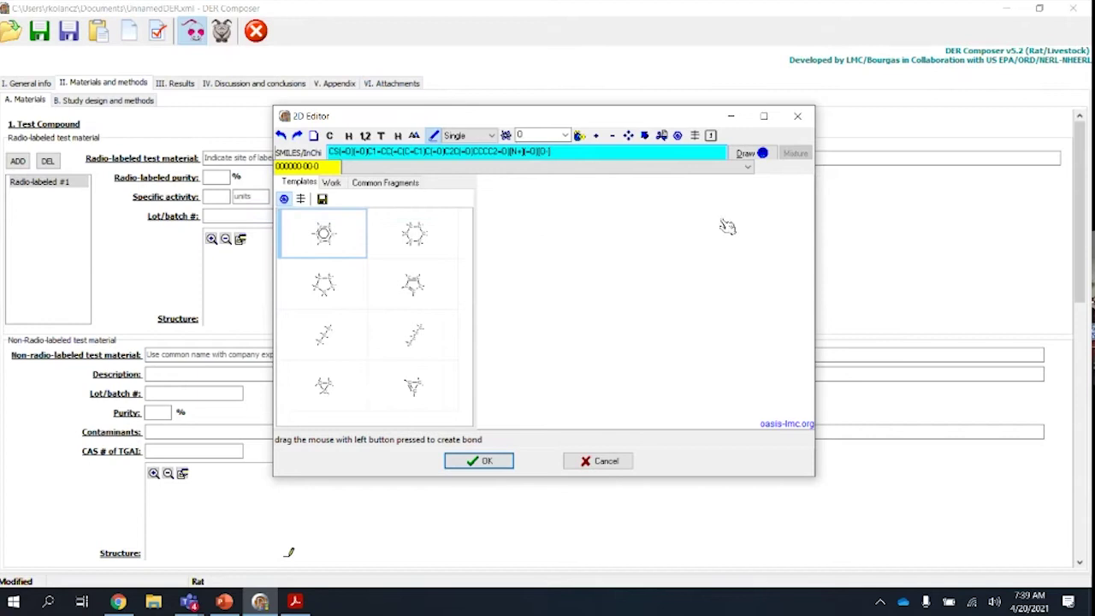
left_click(741, 154)
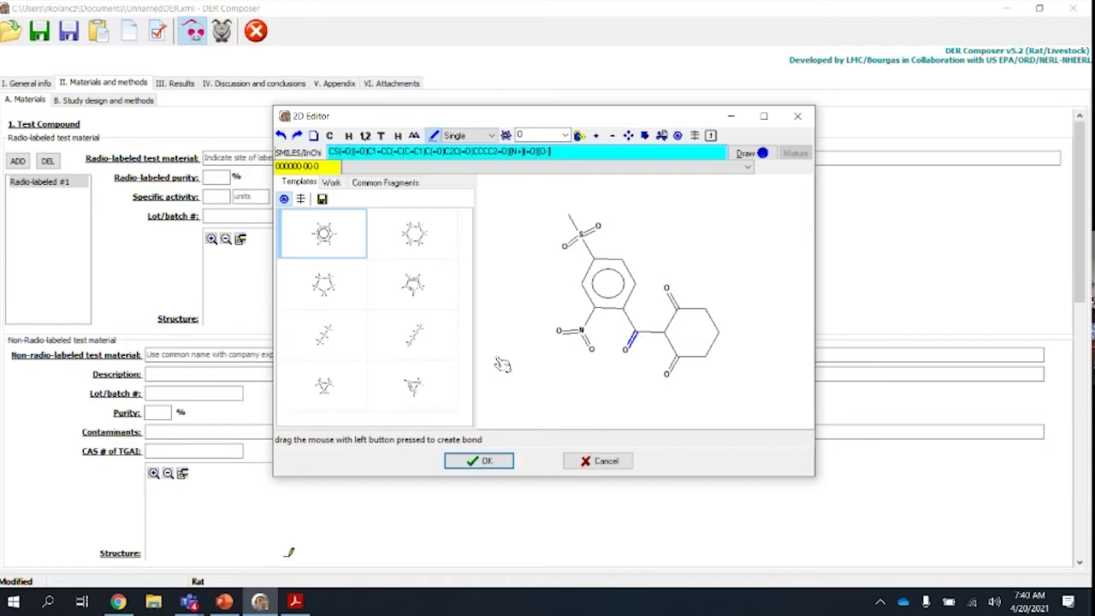
- Mark all six aromatic ring carbons as labeled carbon with number 14 and accept the structure
left_click(579, 137)
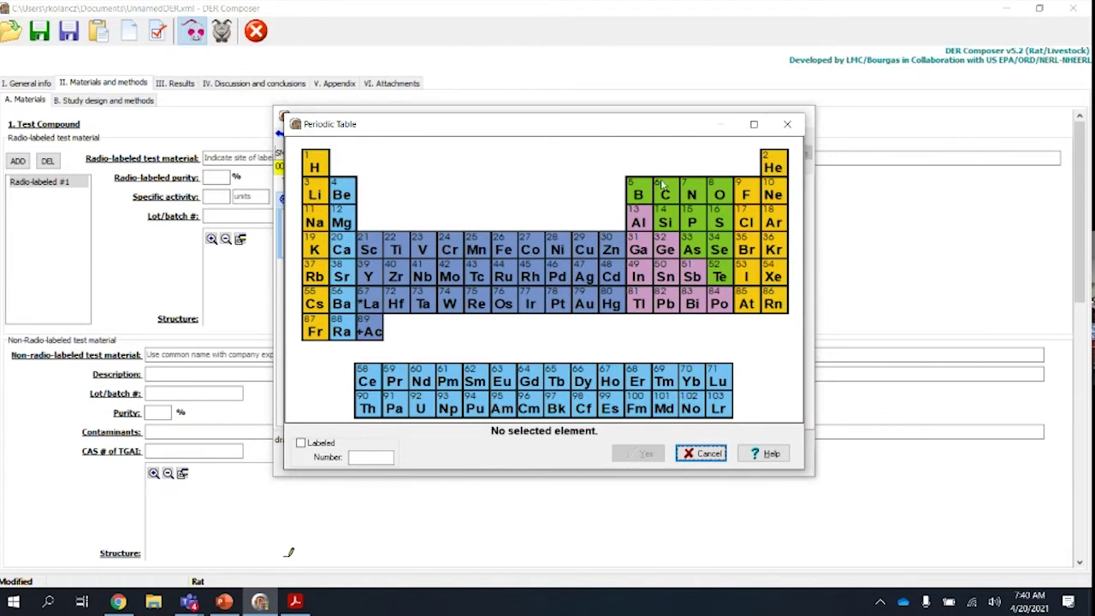
left_click(301, 443)
left_click(377, 458)
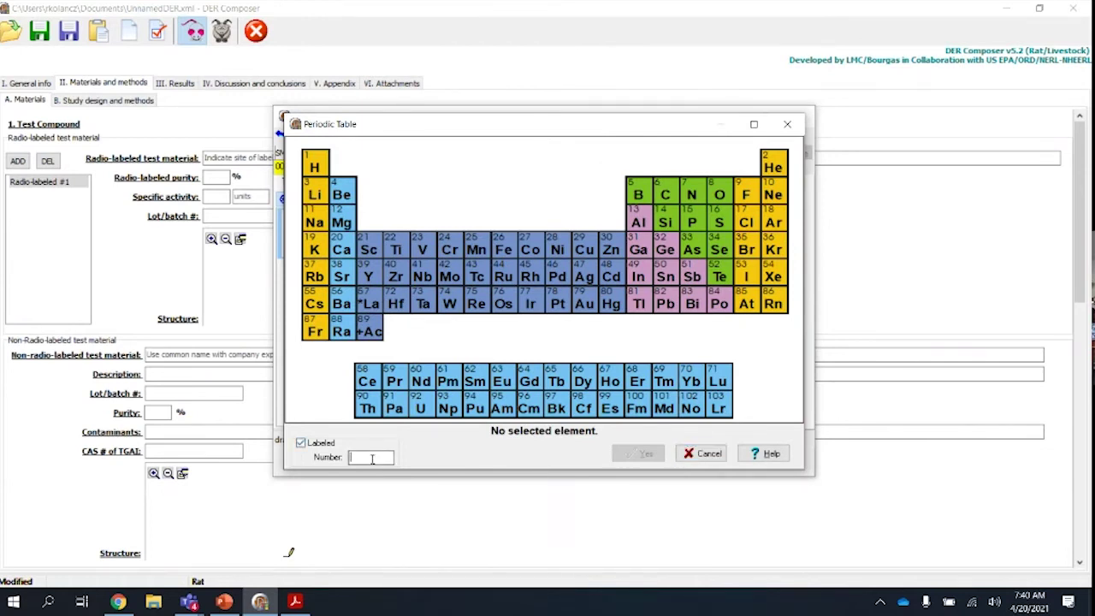
type("14")
left_click(673, 196)
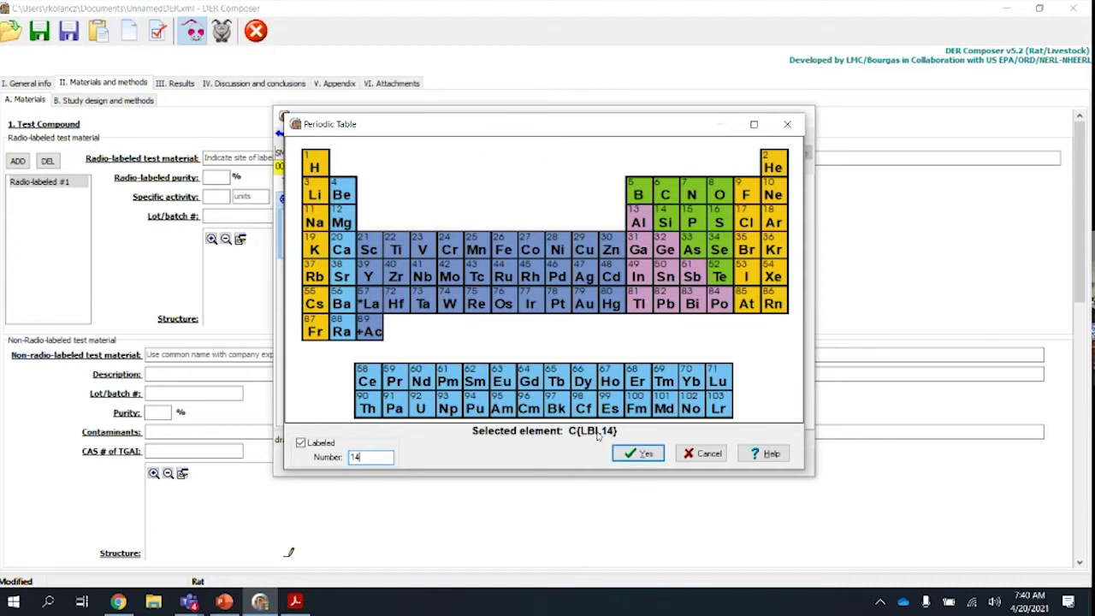
left_click(640, 456)
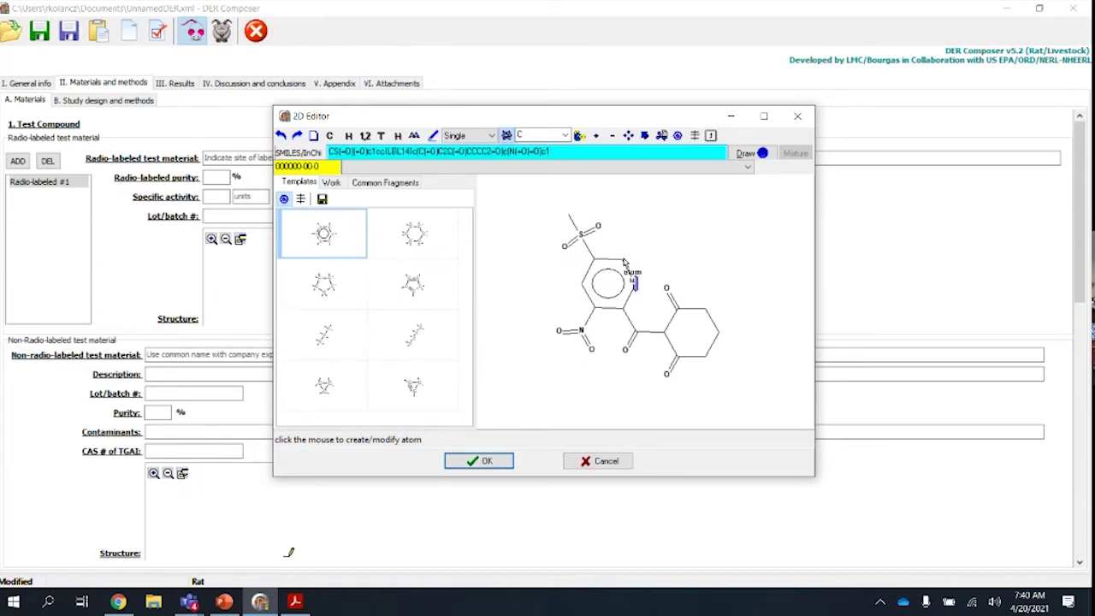
left_click(622, 259)
left_click(594, 258)
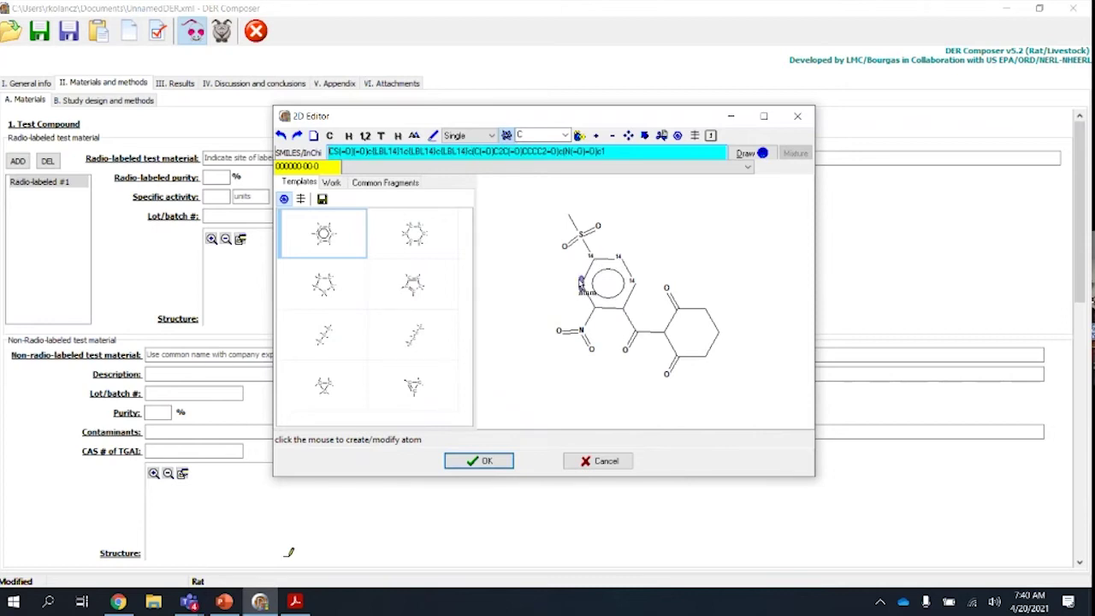
left_click(580, 284)
left_click(591, 303)
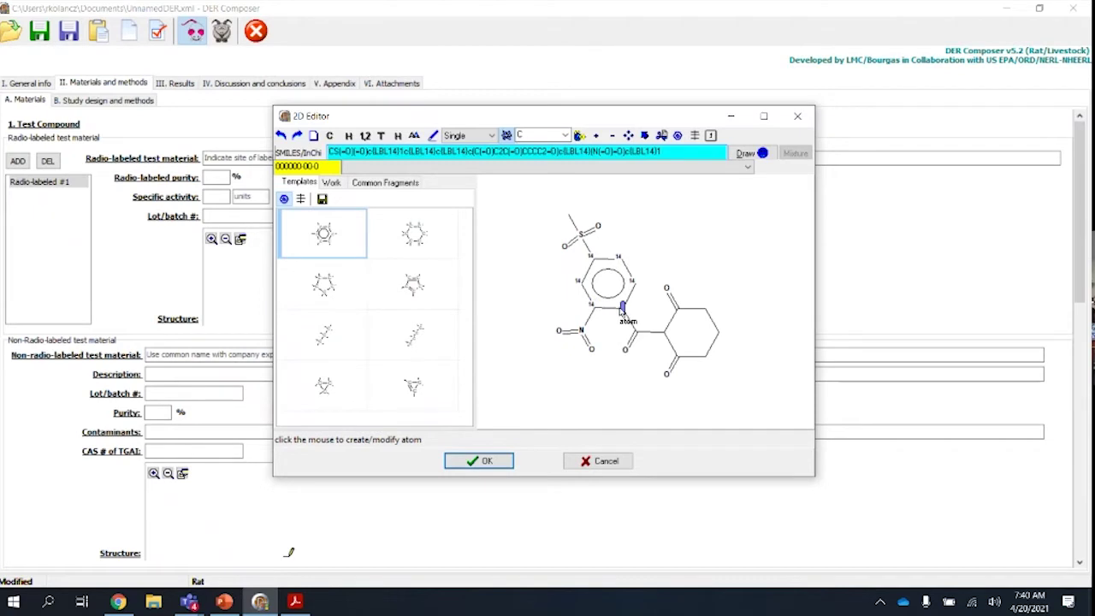
left_click(622, 309)
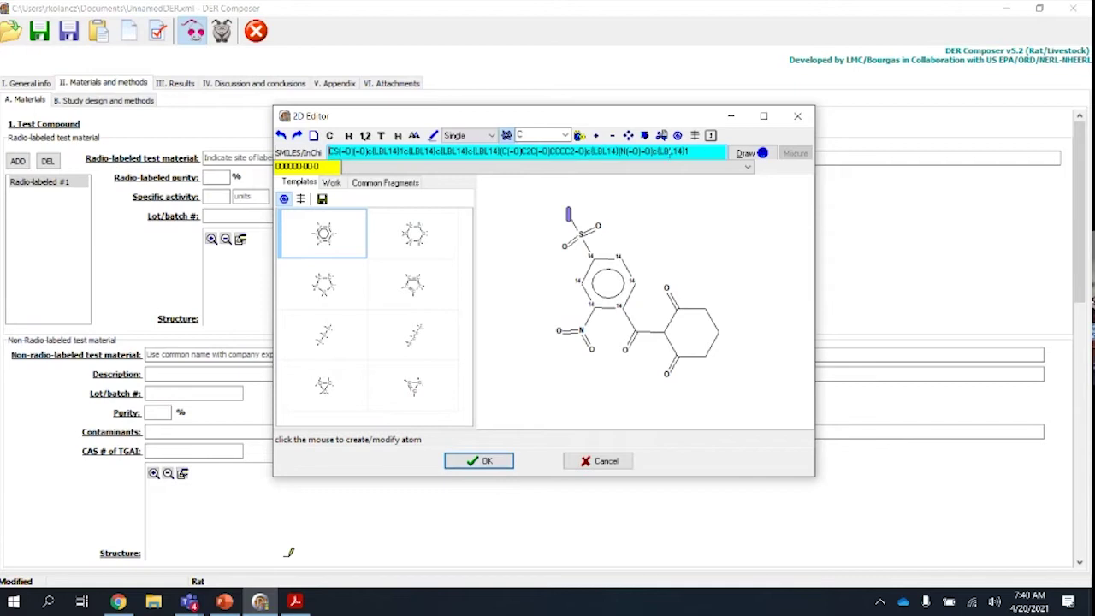
left_click(481, 463)
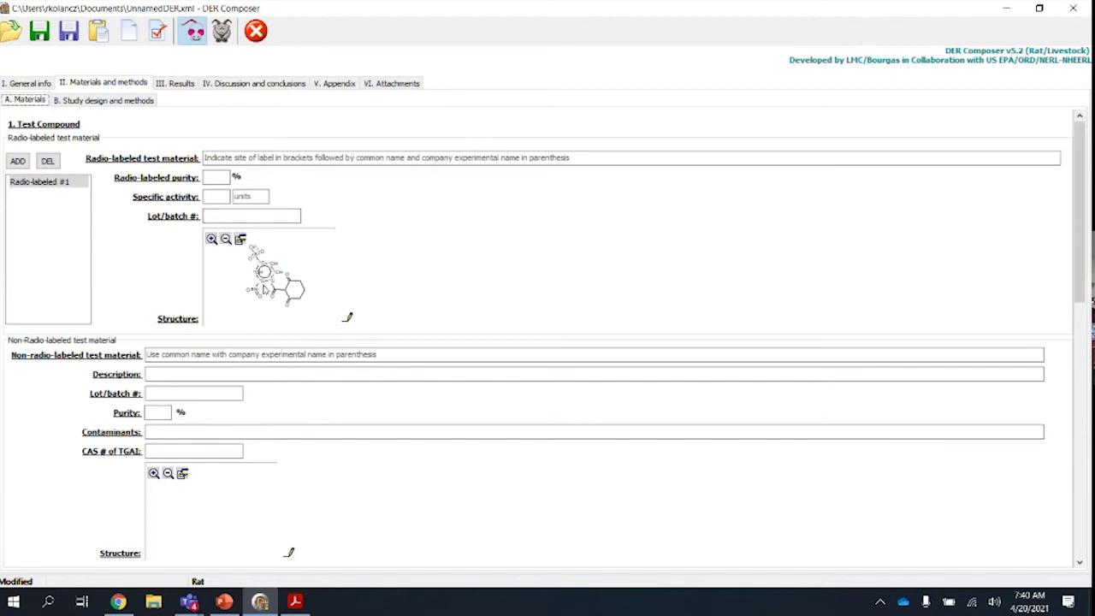
- Enter [14C-aromatic] Mesotrione as the radio-labeled test material and set its radio-labeled purity to 98.3 %
left_click(349, 163)
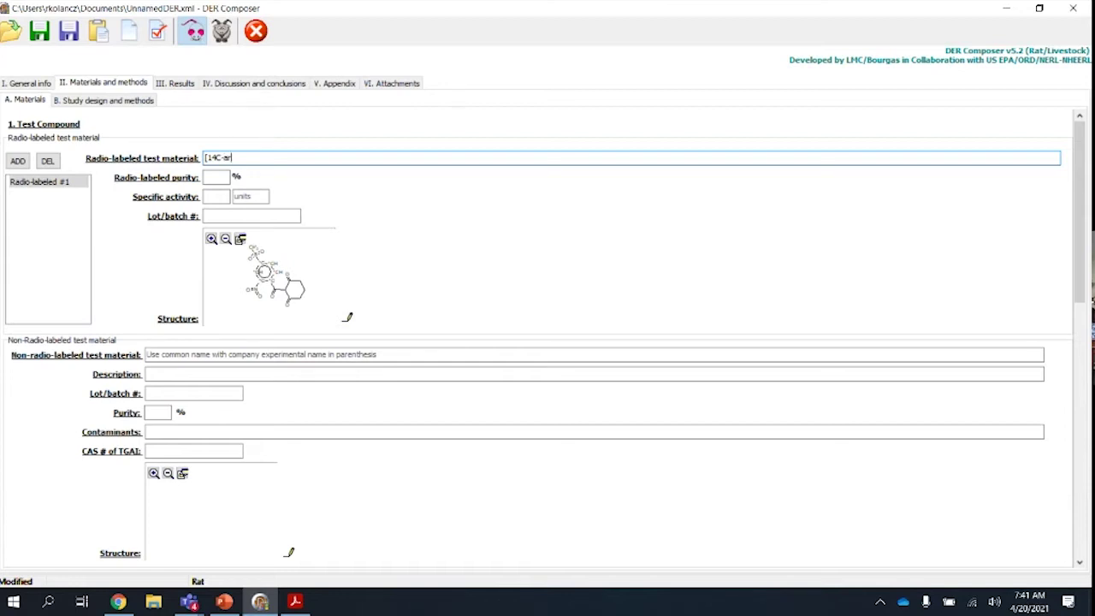
type("matic] Mesotrione")
left_click(225, 175)
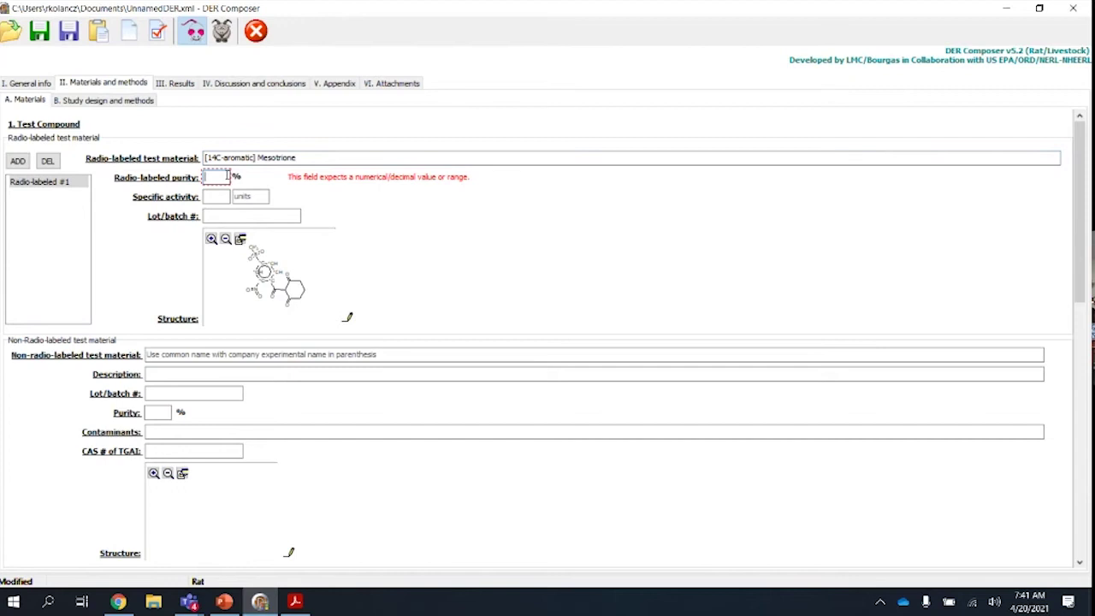
type("98.3")
key("Tab")
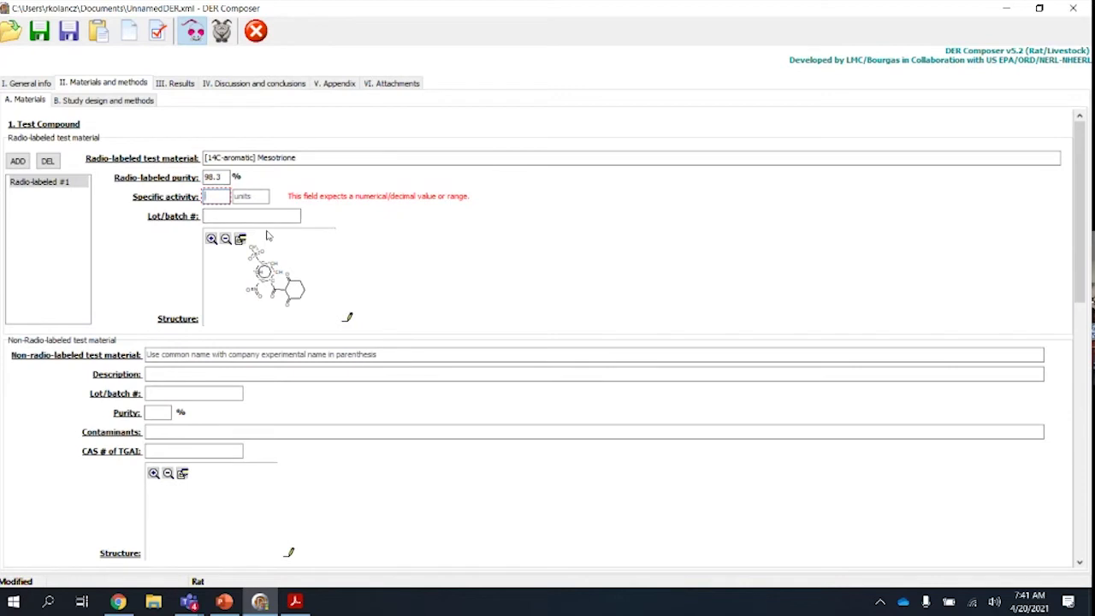
- Set the radio-labeled material's specific activity to 1.25 GBq/mmol and its lot/batch number to YTR1267
type("1.25")
key("Tab")
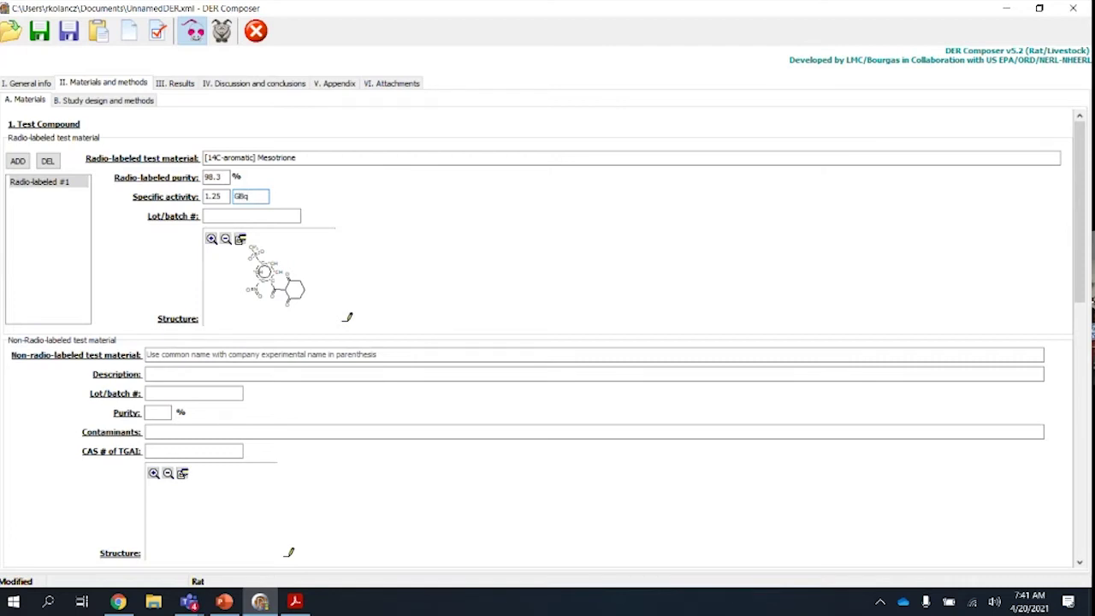
type("ol")
left_click(257, 215)
type("YTR1267")
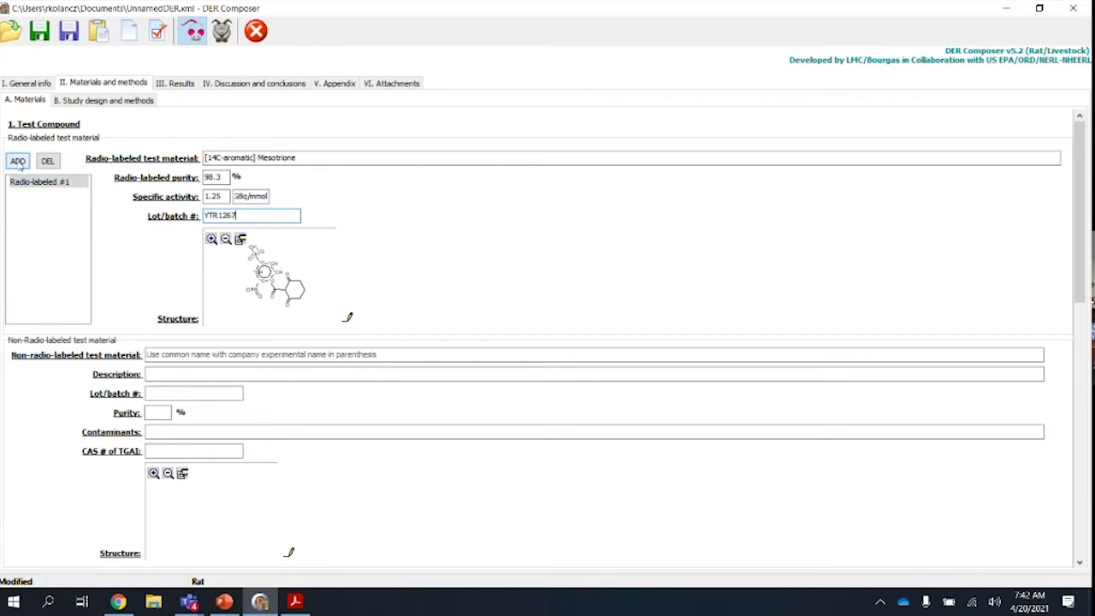
left_click(41, 183)
left_click(19, 163)
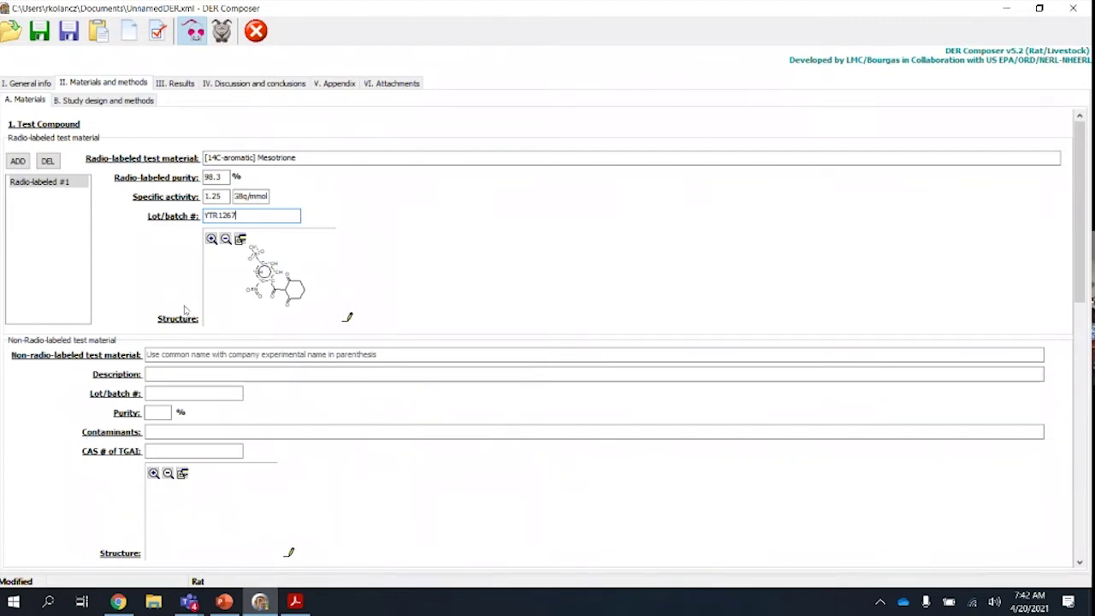
scroll(464, 426, "down", 4)
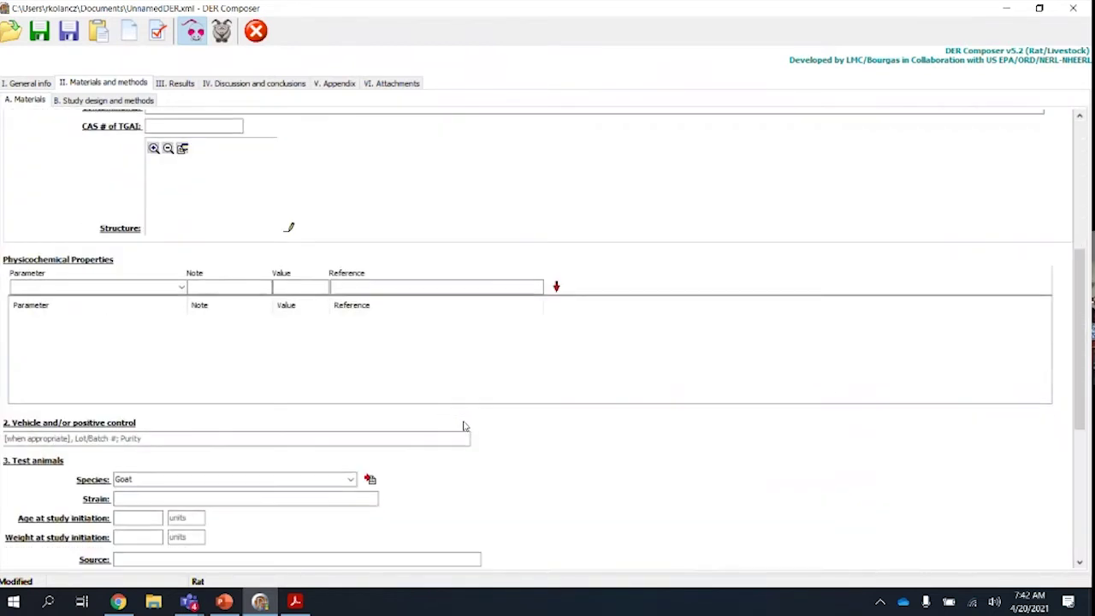
scroll(465, 426, "up", 4)
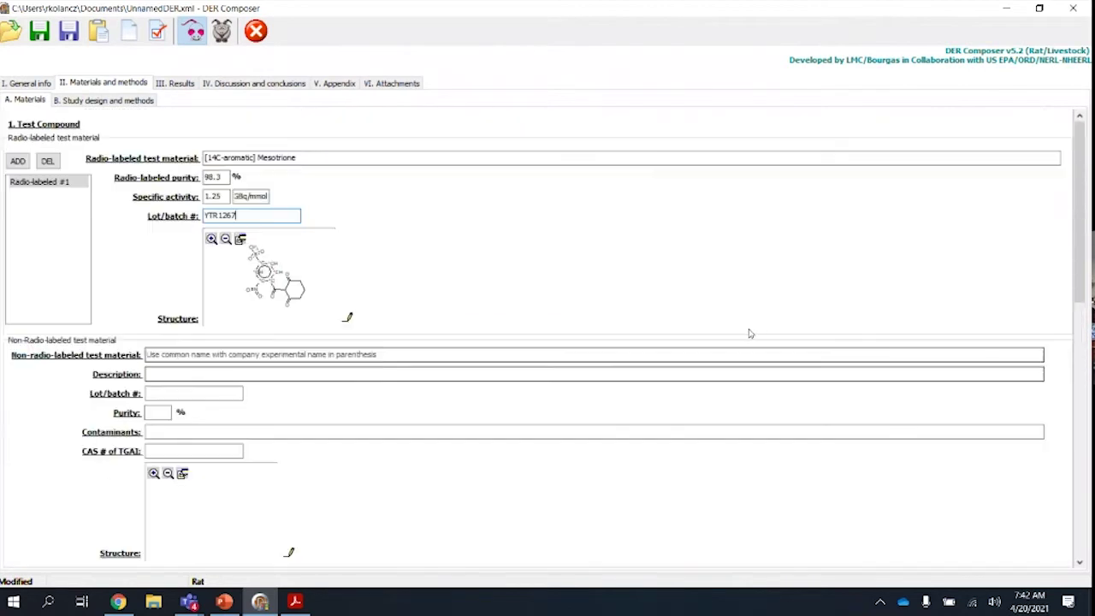
- Draw the non-radio-labeled test material's structure in the 2D Editor from the copied mesotrione SMILES and accept it
left_click(1079, 563)
left_click(1079, 563)
left_click(1079, 563)
left_click(1079, 562)
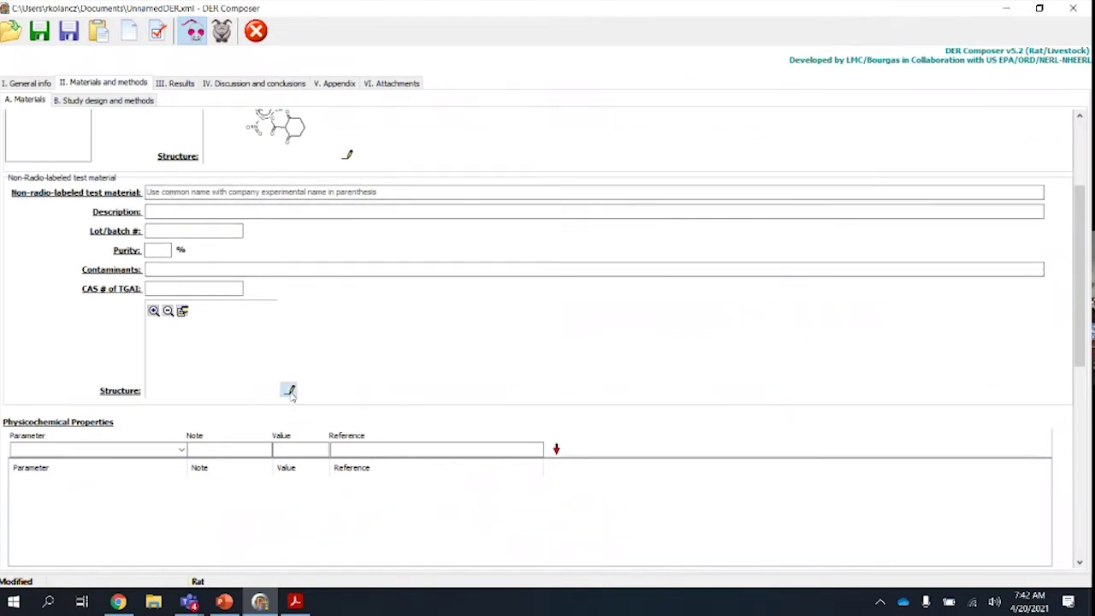
left_click(290, 391)
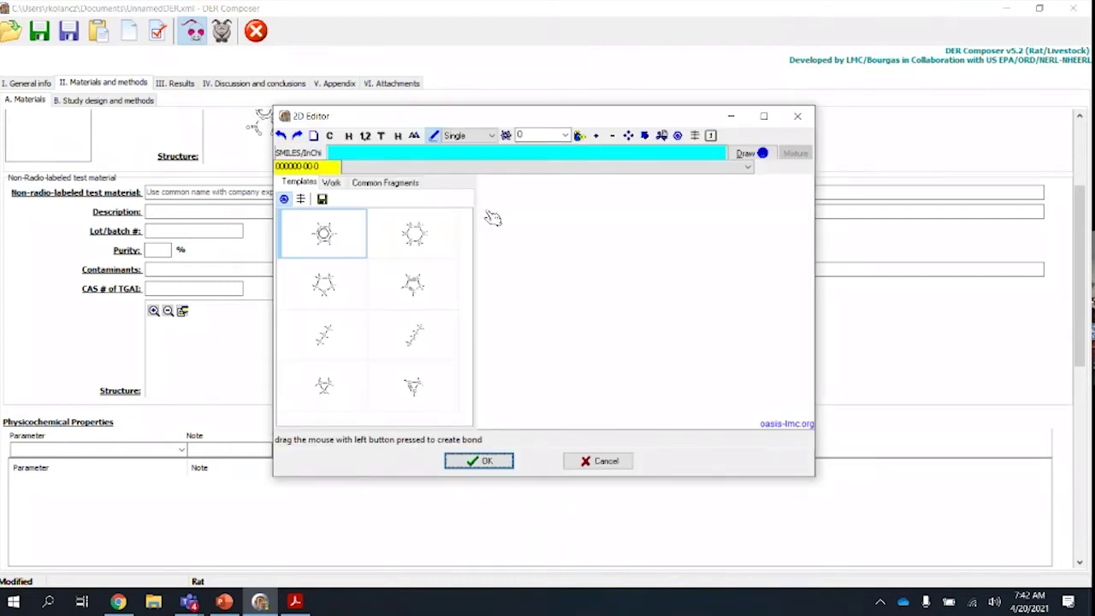
left_click(431, 152)
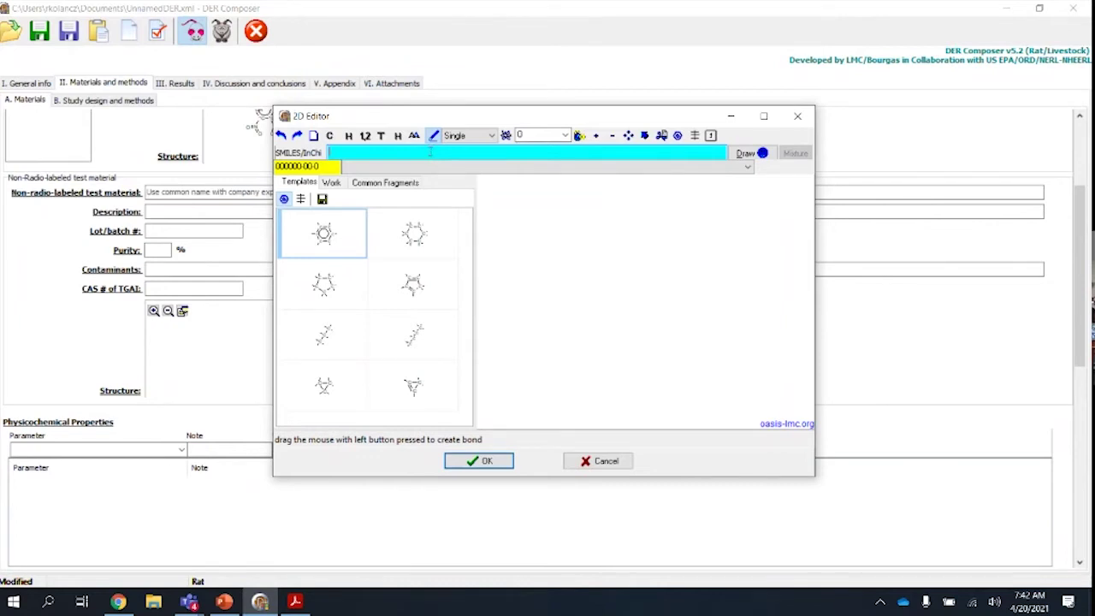
right_click(432, 152)
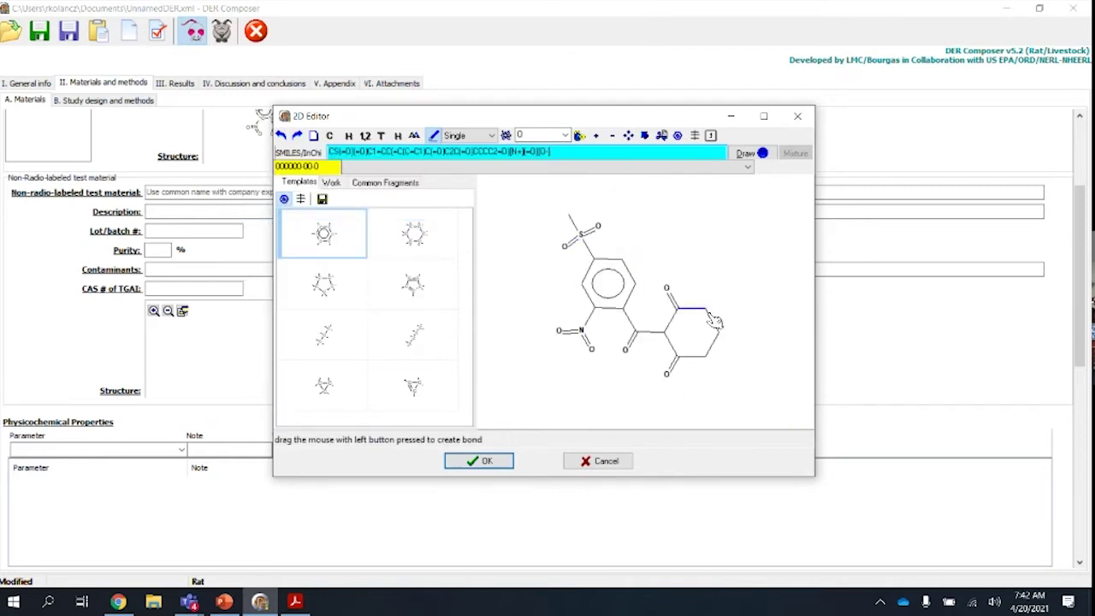
left_click(484, 461)
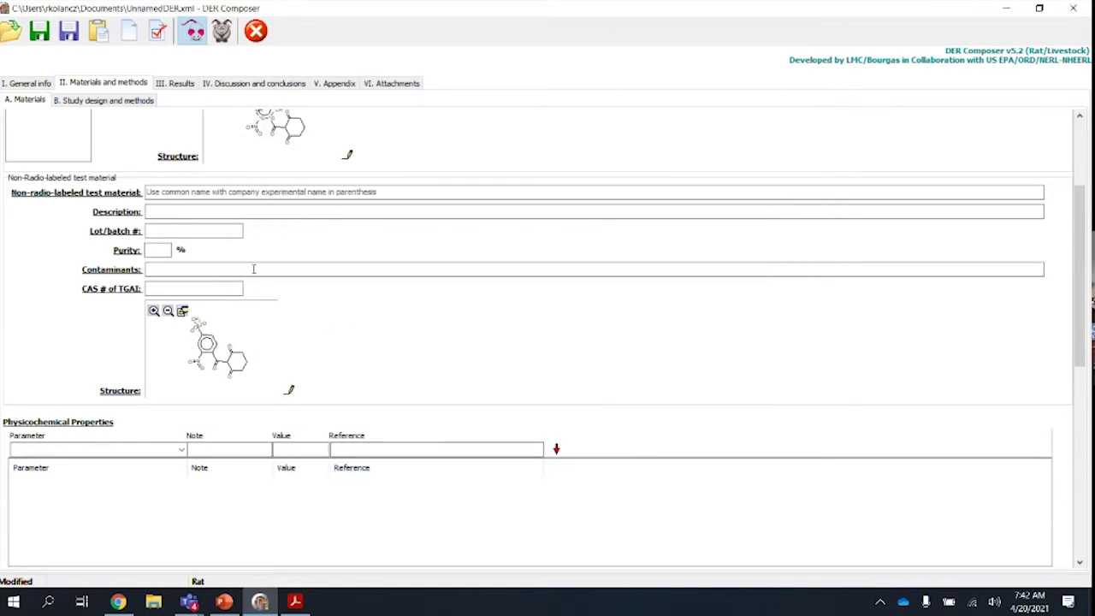
- Enter Mesotrione as the non-radio-labeled test material and describe it as tan solid
left_click(254, 191)
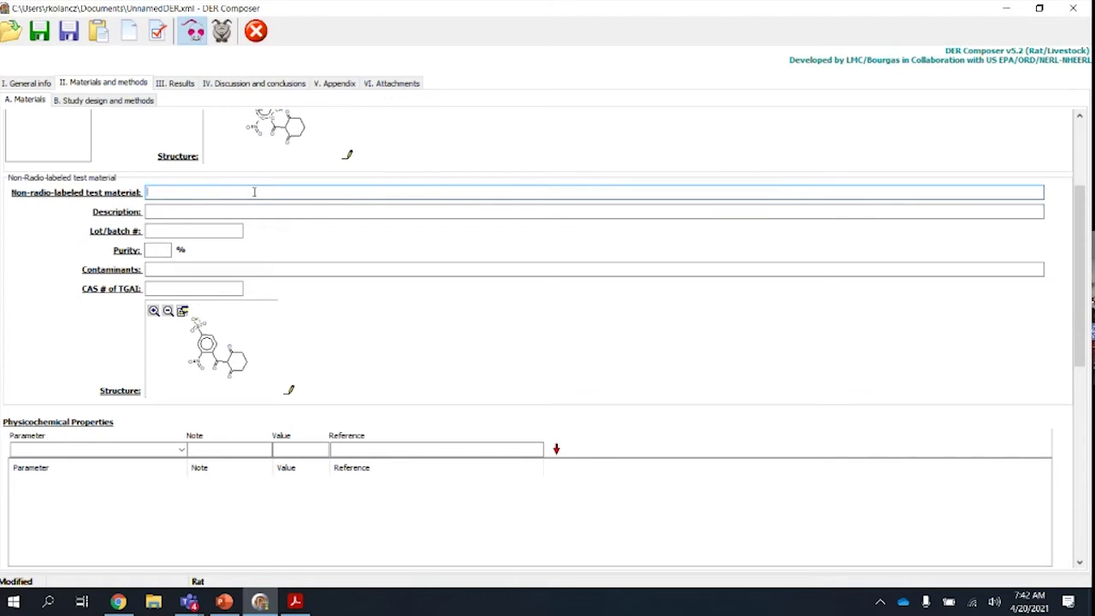
type("Mesotri")
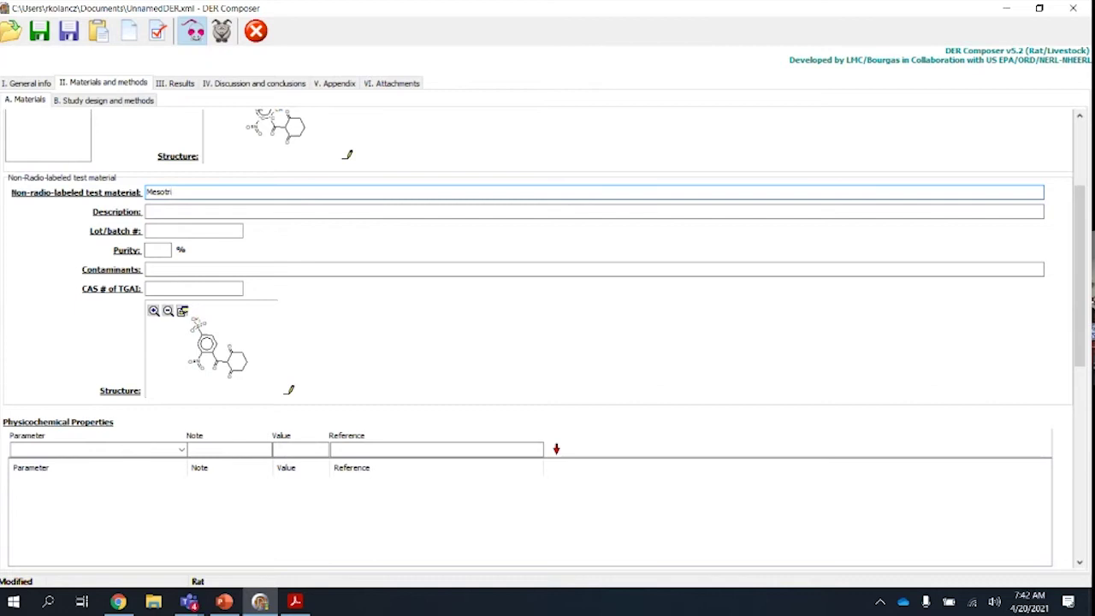
type("one")
left_click(199, 210)
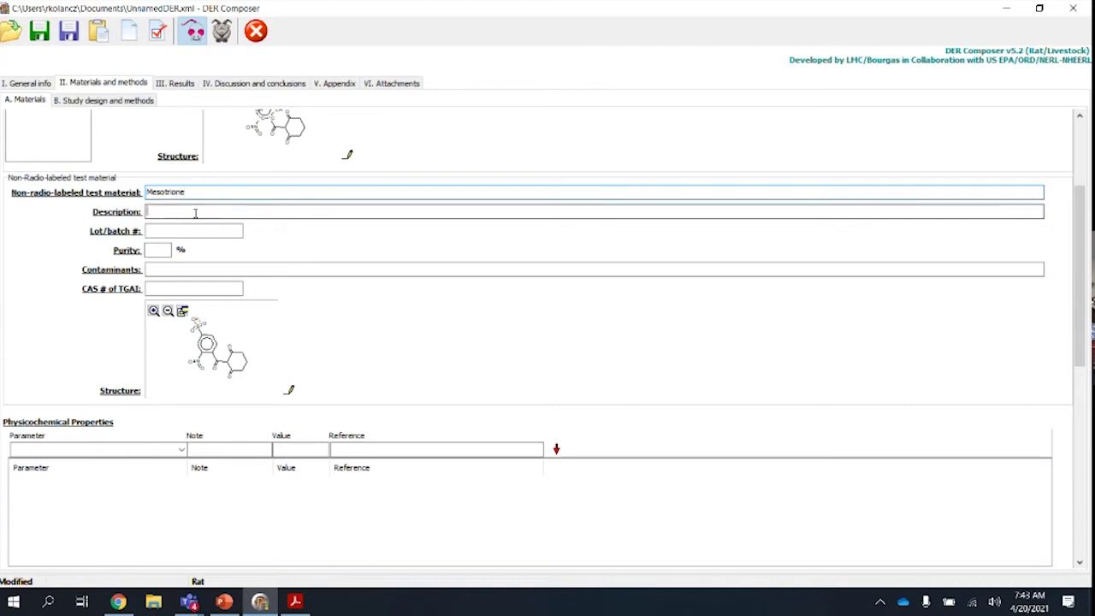
type("tan ")
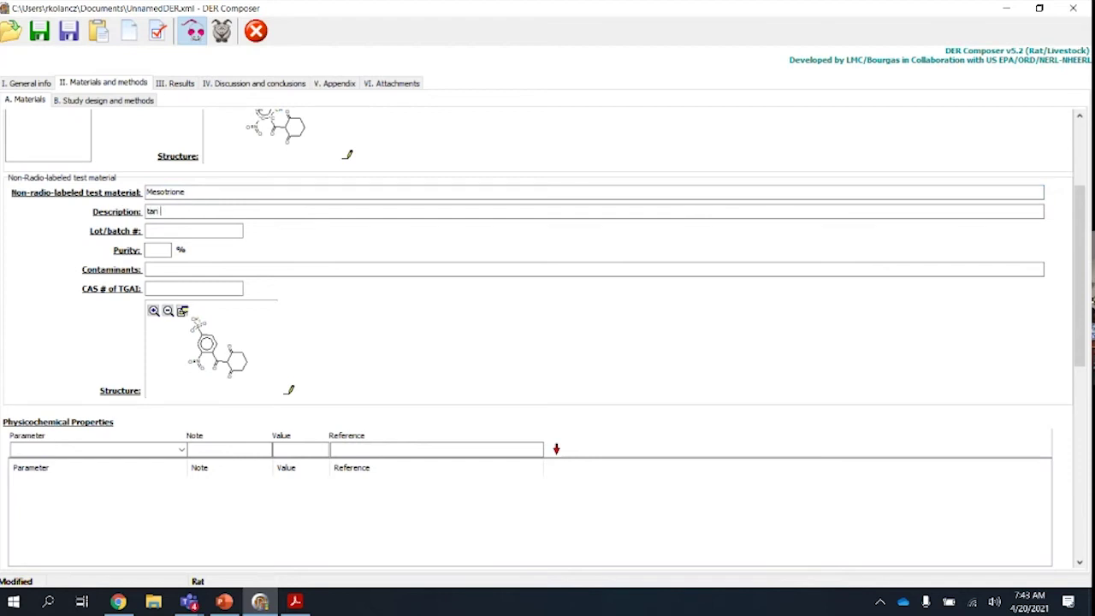
type("solid")
- Set the non-radio-labeled material's lot/batch number to 74pli and its purity to 97 %
left_click(208, 233)
type("74pli")
left_click(165, 250)
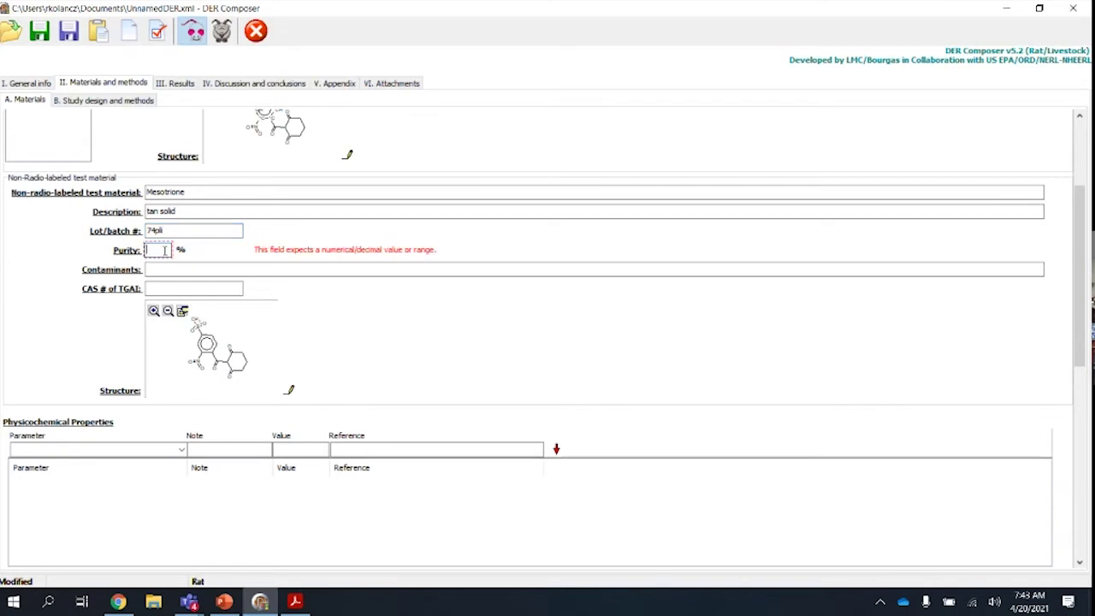
type("97")
- Enter none for the non-radio-labeled material's contaminants and 104206-82-8 as the CAS number of the TGAI
left_click(202, 270)
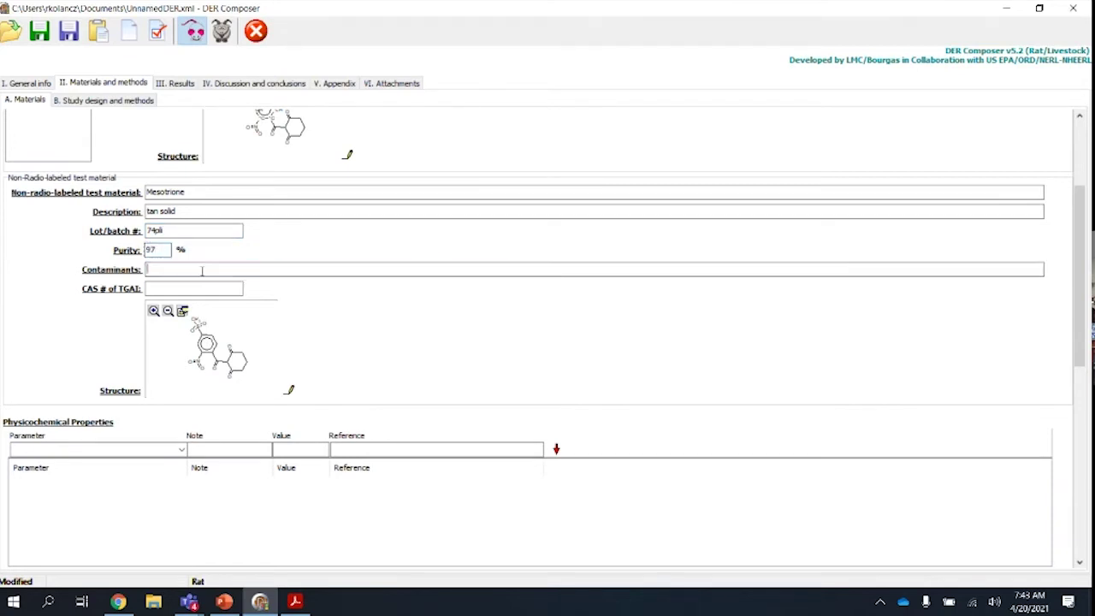
type("none")
left_click(205, 288)
type("104")
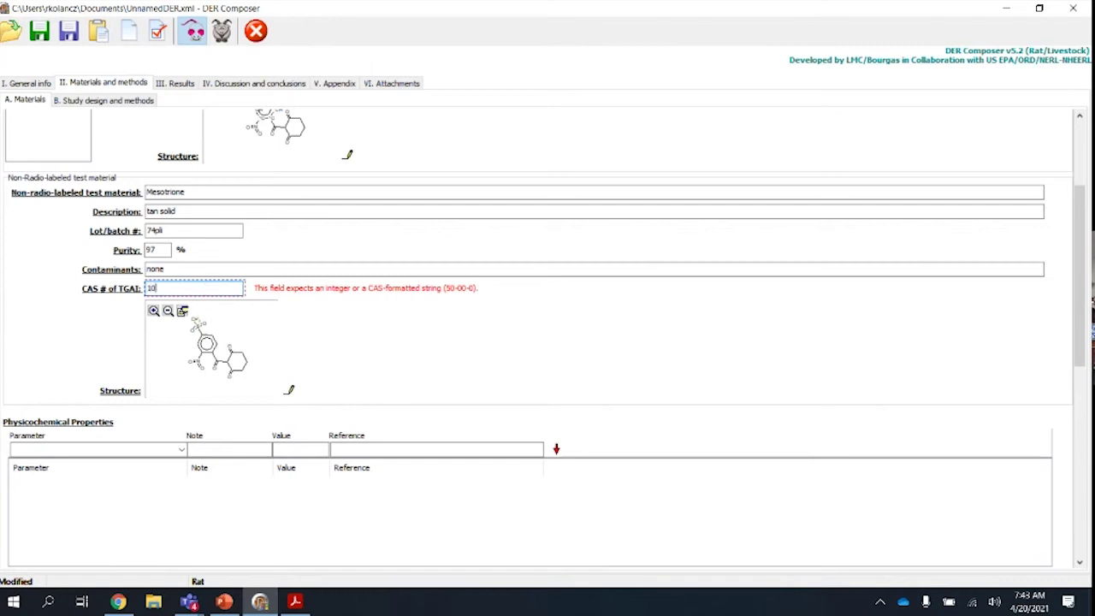
type("206")
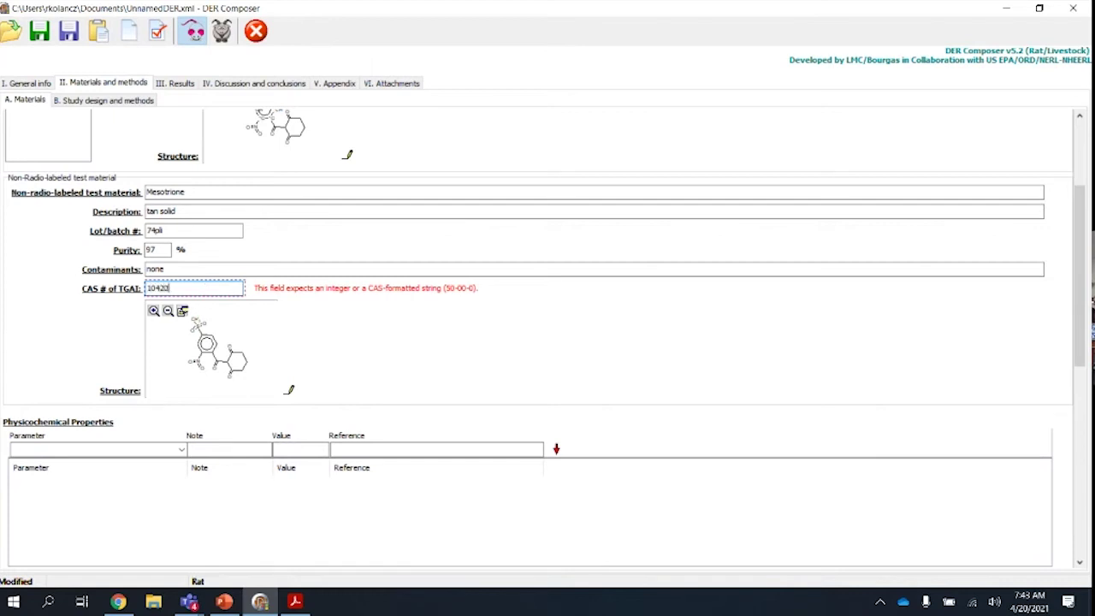
type("-82-8")
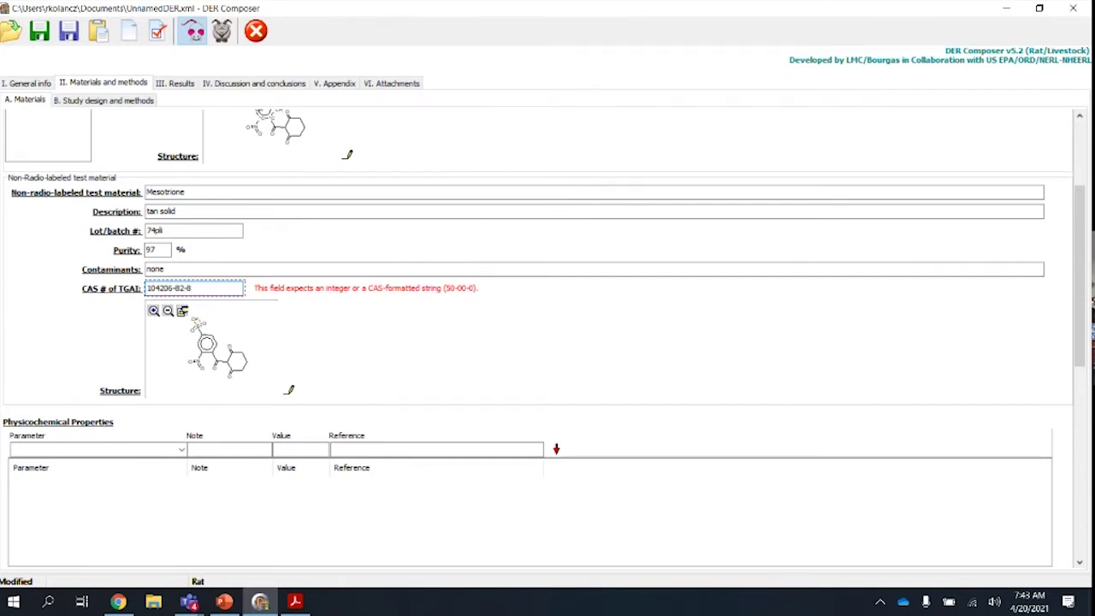
- Set the test animals' species to Rat and the strain to Sprague Dawley
scroll(441, 342, "down", 5)
scroll(441, 341, "up", 5)
left_click(1080, 562)
left_click(1080, 562)
left_click(1079, 562)
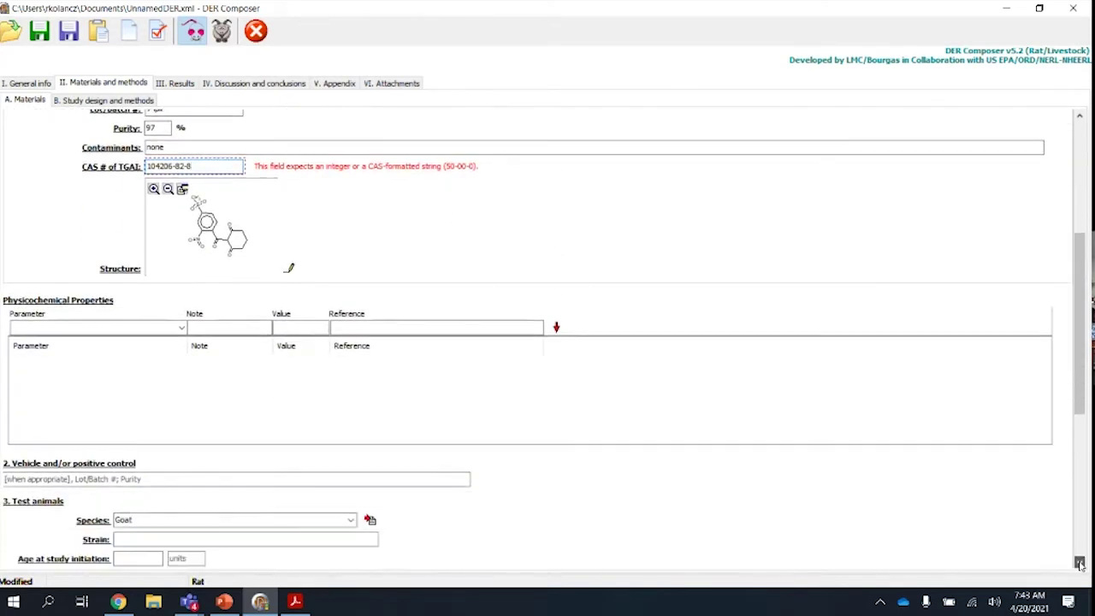
left_click(1080, 562)
left_click(1079, 562)
left_click(1079, 562)
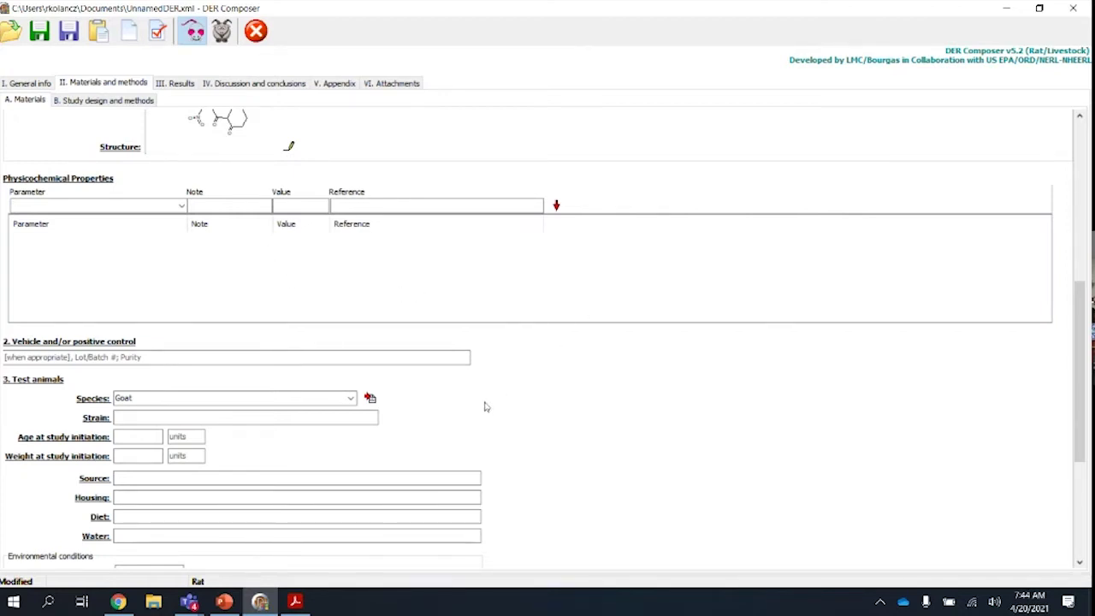
left_click(1079, 562)
left_click(1080, 562)
left_click(1080, 562)
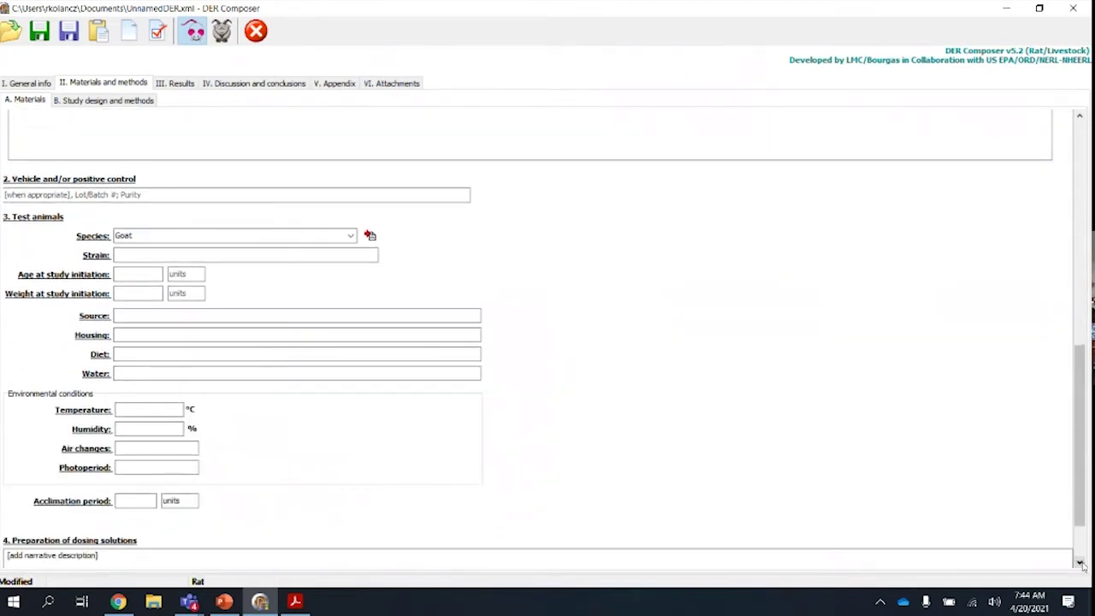
left_click(1080, 562)
left_click(1080, 562)
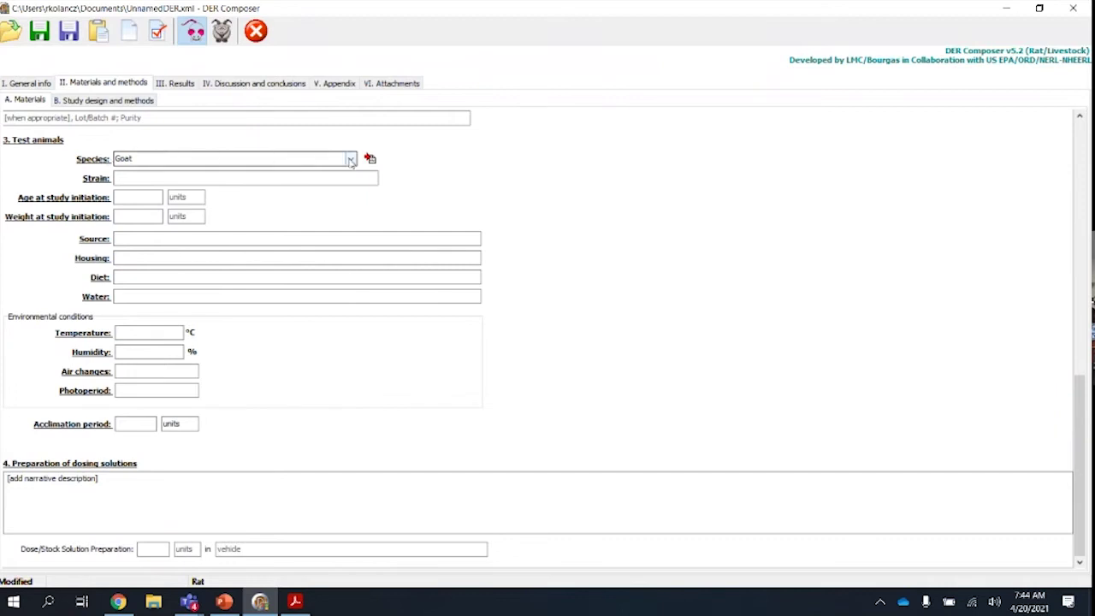
left_click(352, 162)
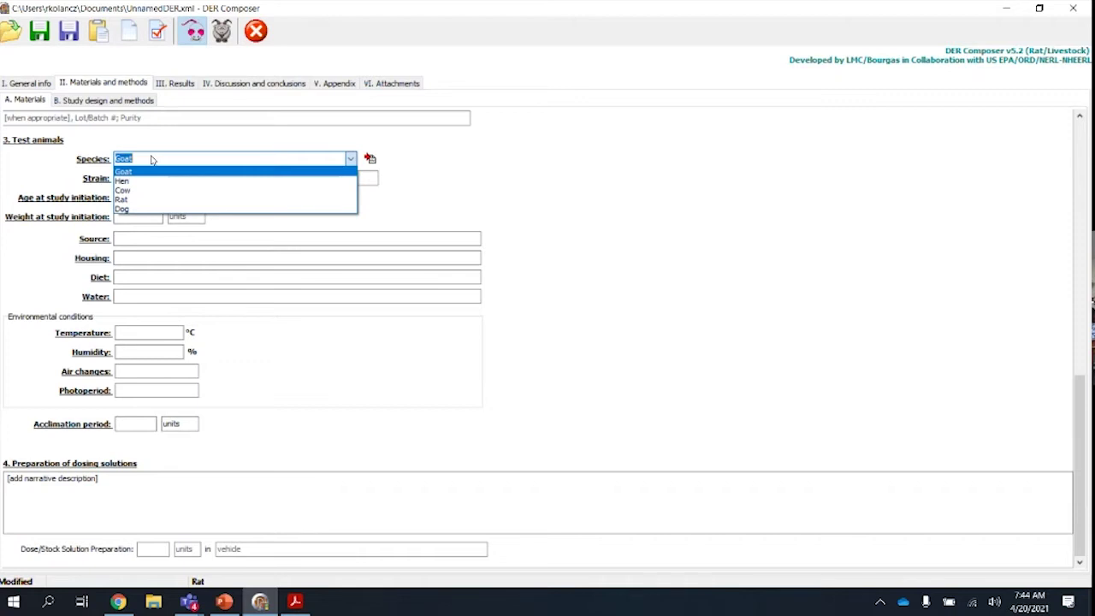
left_click(135, 200)
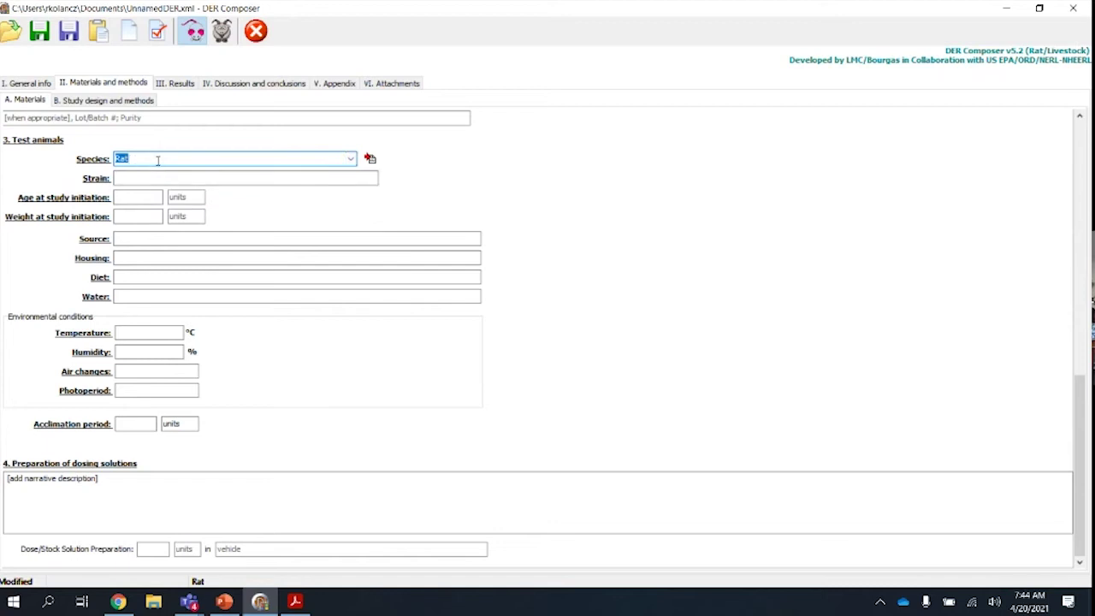
left_click(195, 177)
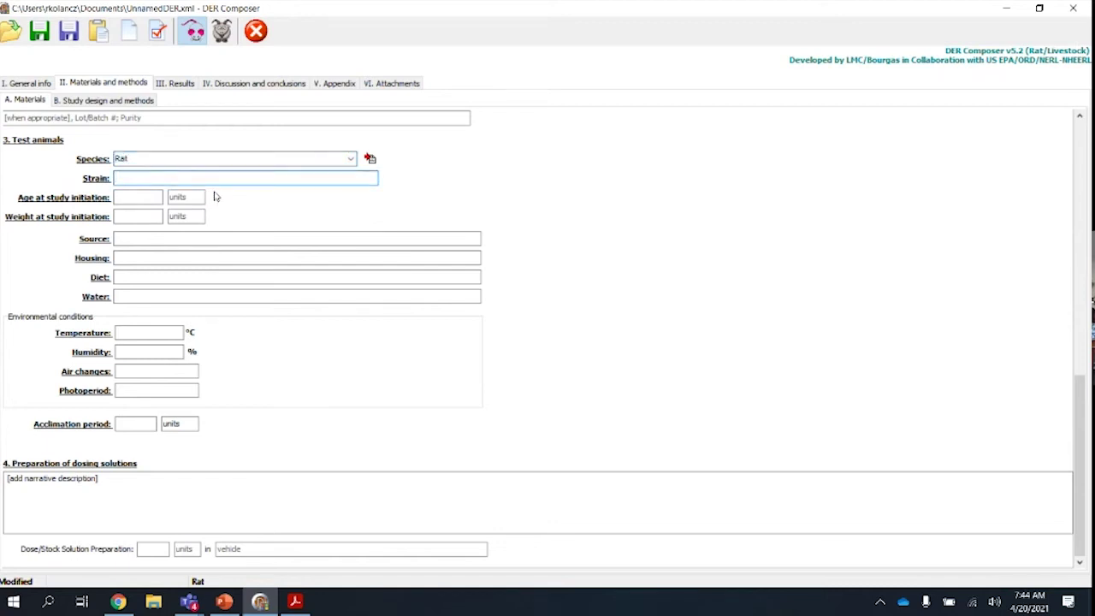
type("Sprague Dawley")
- Set the test animals' age at study initiation to 8-10 weeks and their weight to 245-350 g
left_click(145, 200)
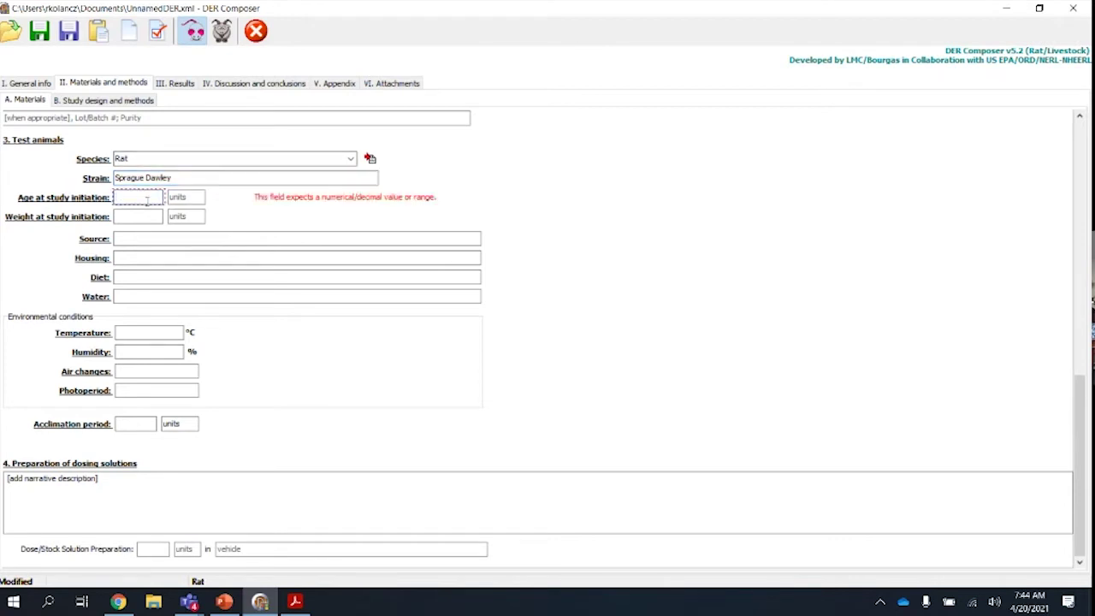
type("8")
type("-10")
left_click(188, 197)
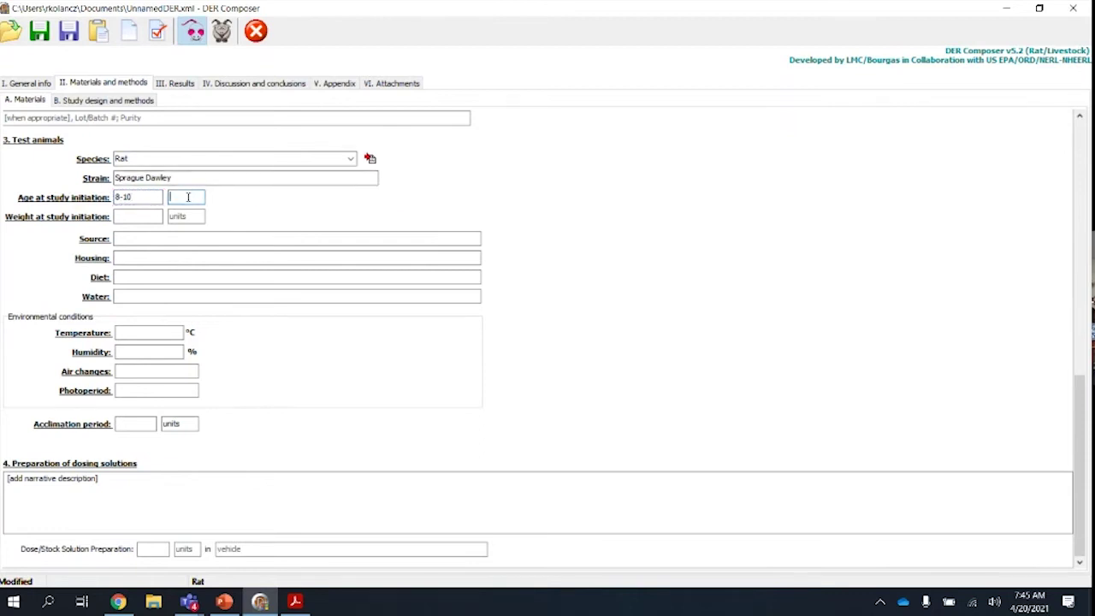
type("weeks")
left_click(141, 215)
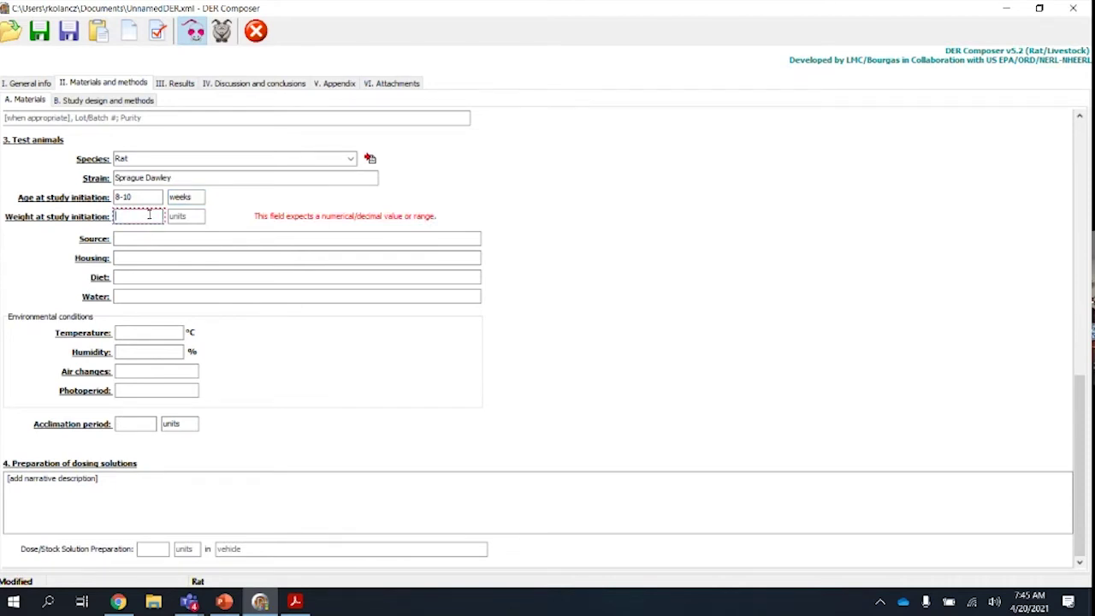
type("245-350")
left_click(199, 217)
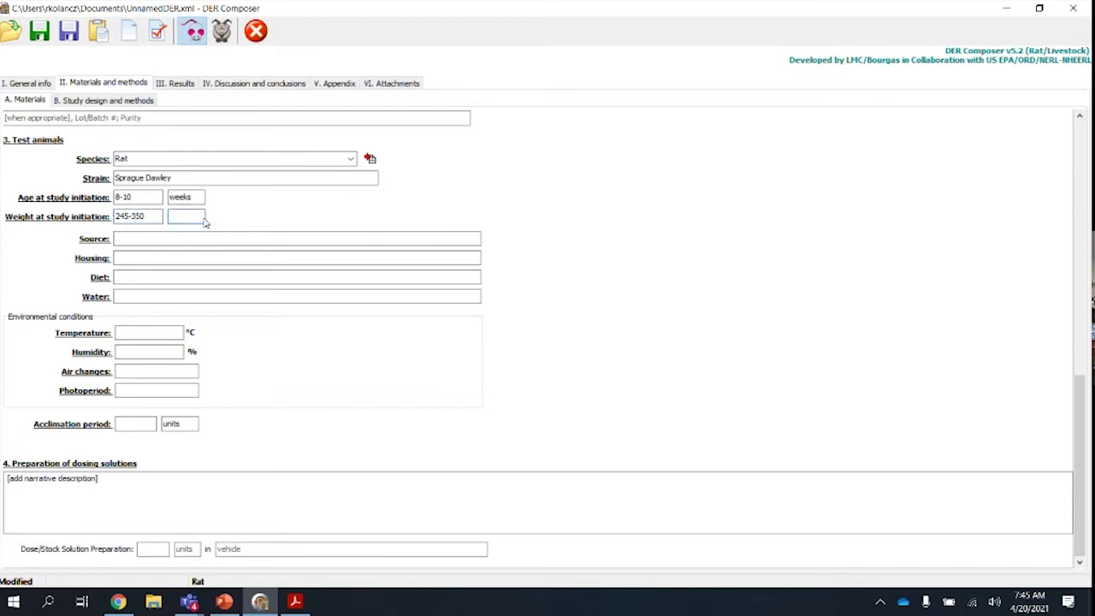
type("g")
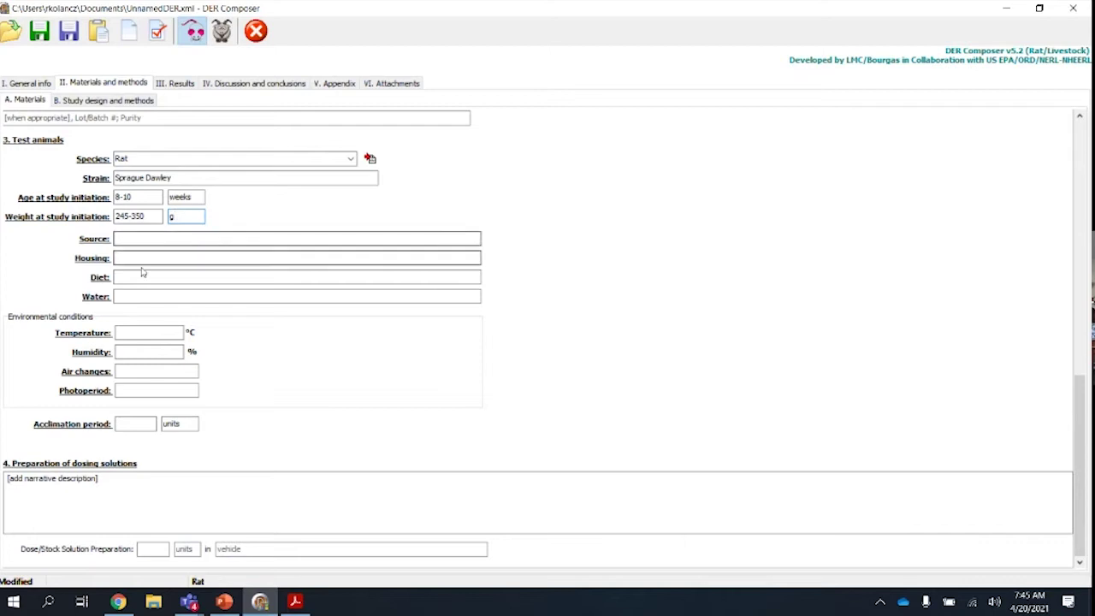
- Enter Acme Rat Company as the animal source and single animal stainless steel metabolism cage as the housing
left_click(160, 240)
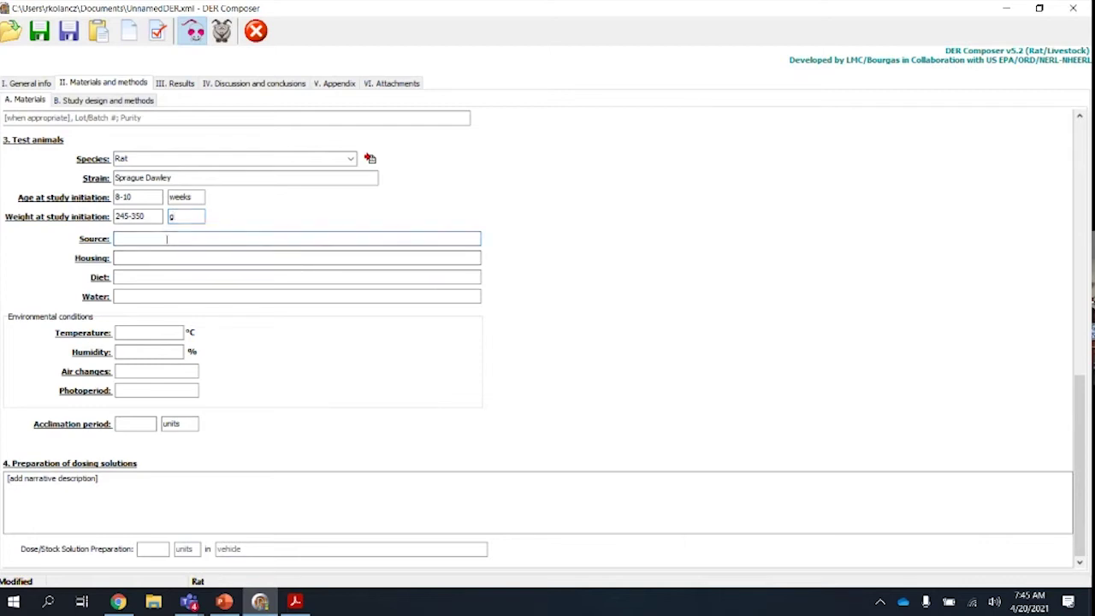
type("M")
key("BackSpace")
type("Acme Rat Company")
left_click(171, 259)
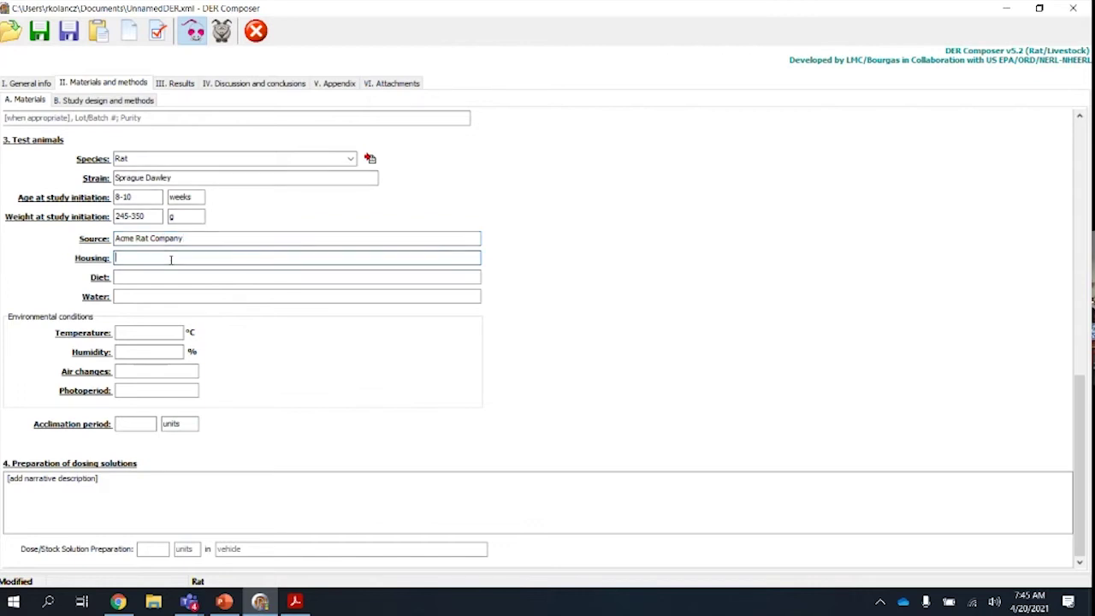
type("single animal stainless steel me")
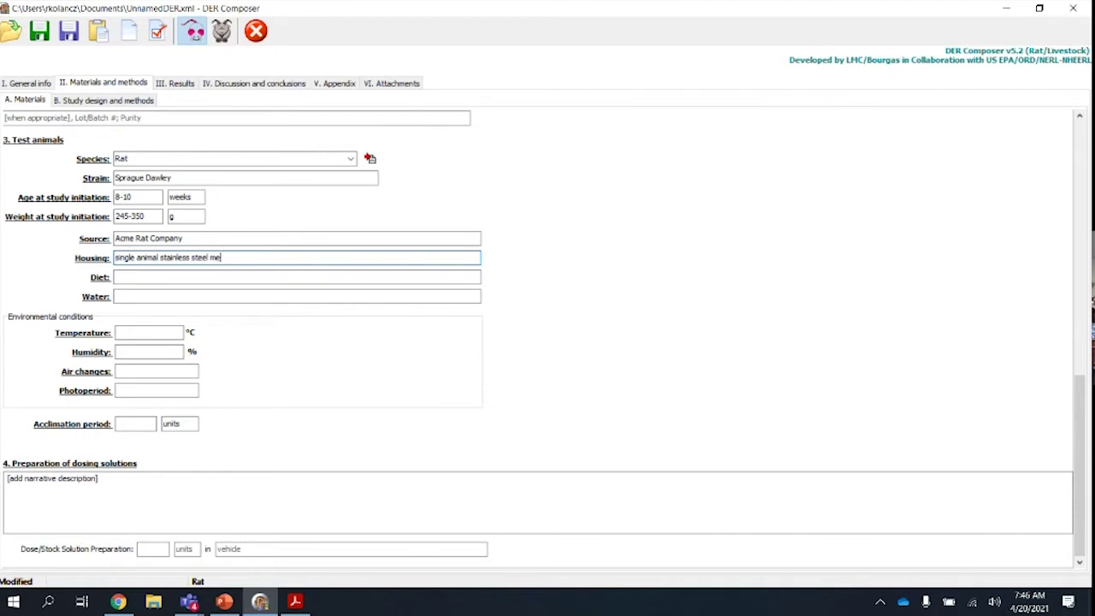
type("tabolism cage")
- Enter Purina Rat Chow ad libitum as the test animals' diet and tap water ad libitum as their water
left_click(187, 277)
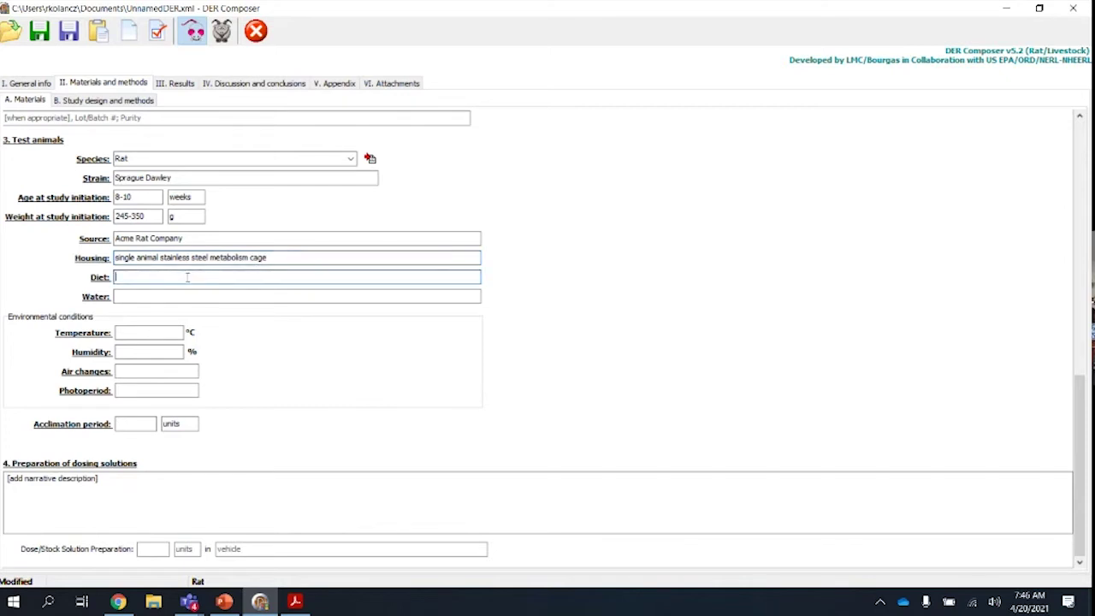
type("Purina Rat Chow")
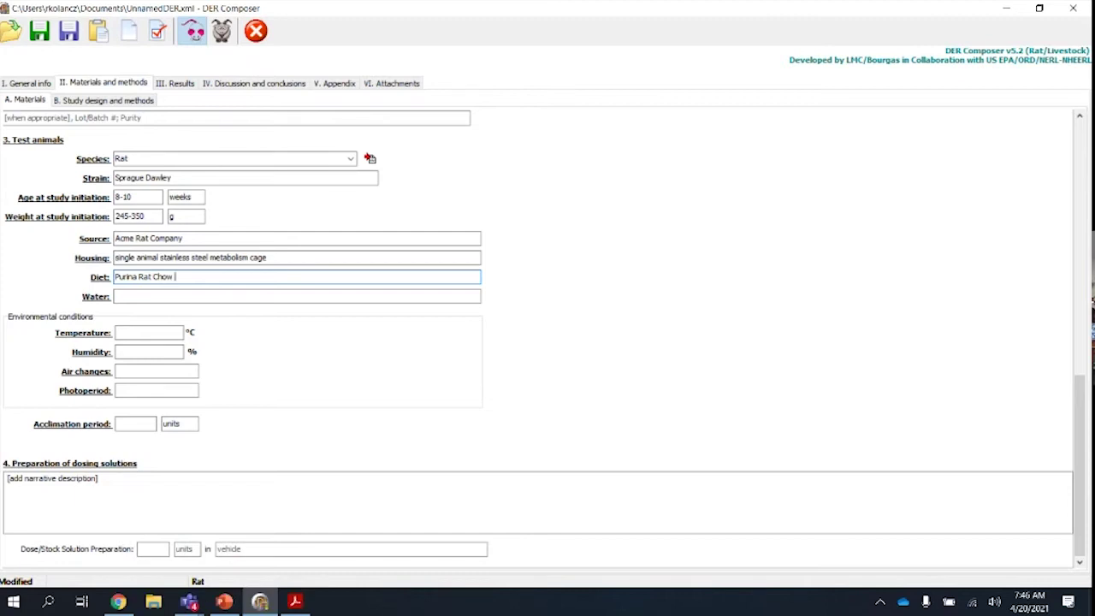
type(" ad libitum")
left_click(148, 297)
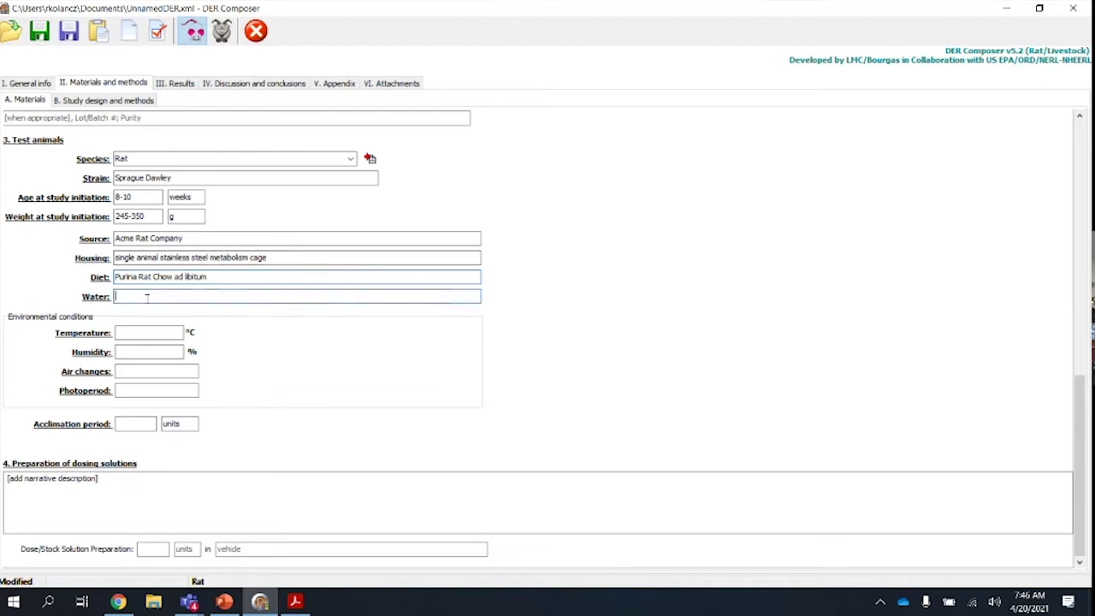
type("tap water ad libitum")
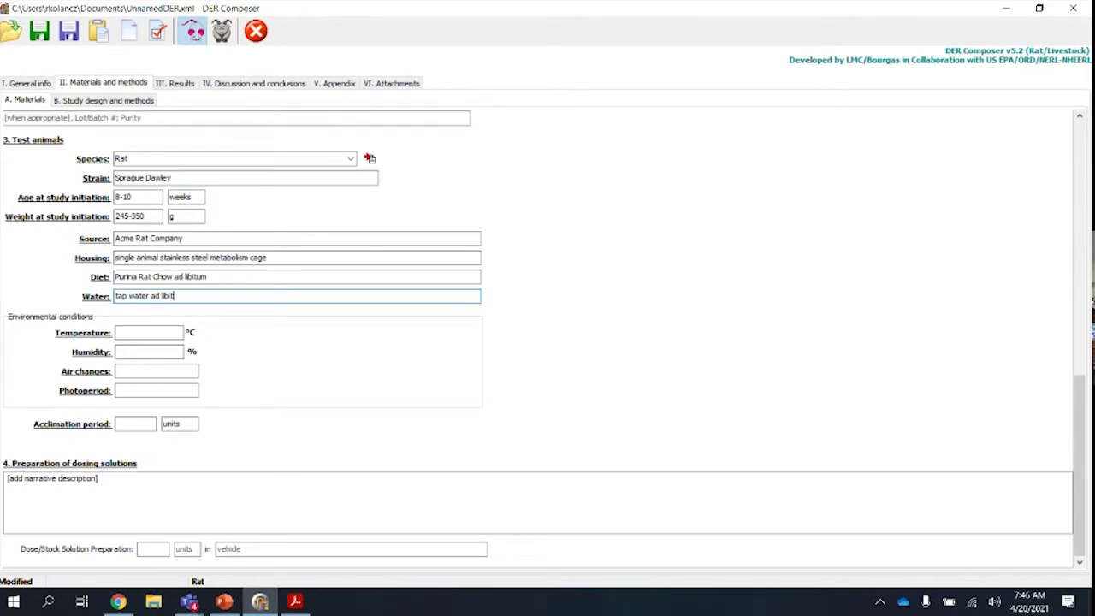
- Set the environmental conditions to 21 °C, 50 % humidity, 12 /hour air changes and a 12:12 photoperiod
left_click(141, 333)
type("21")
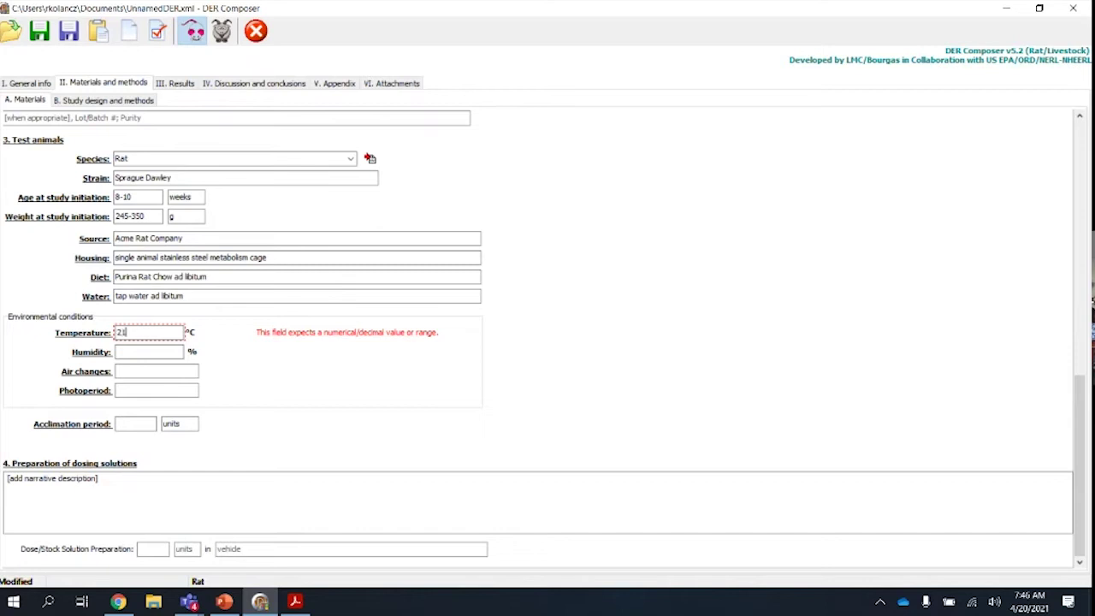
left_click(147, 353)
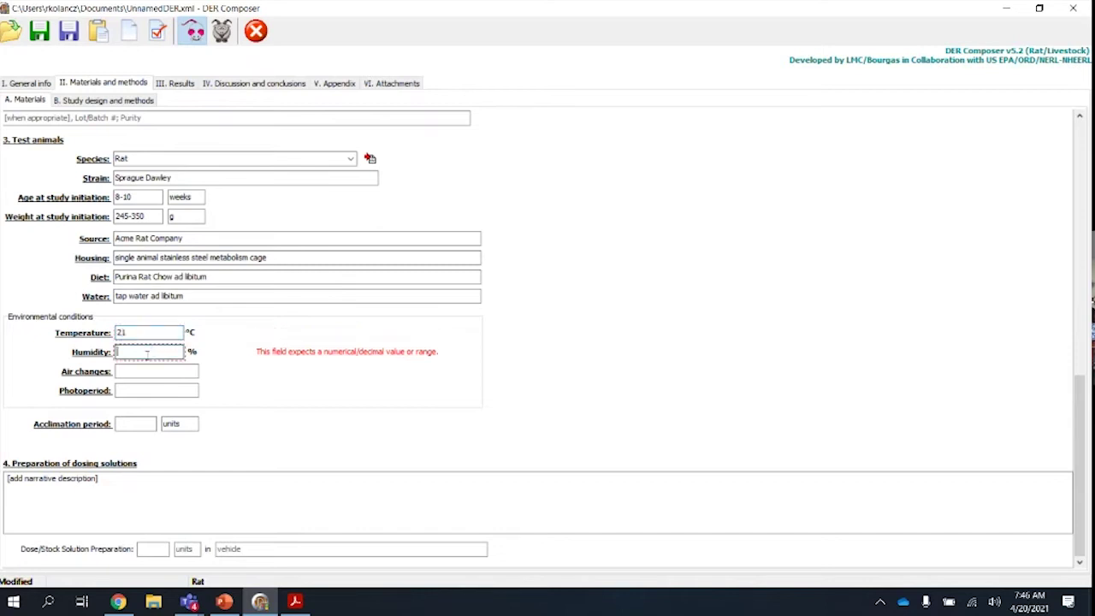
type("50")
left_click(153, 371)
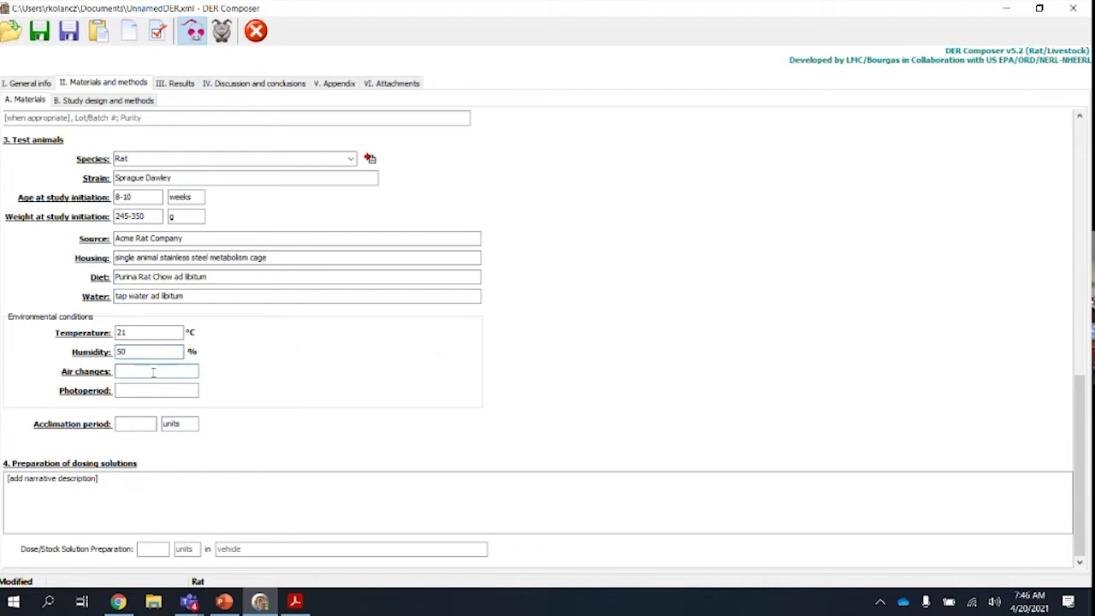
type("12 /hour")
left_click(152, 390)
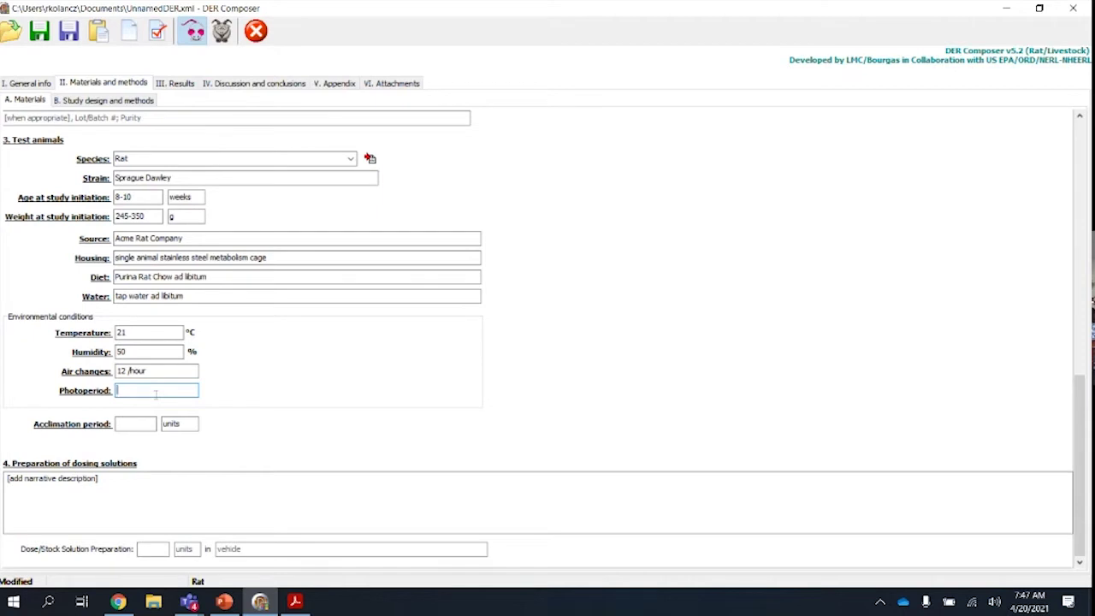
type("12:12")
- Set the test animals' acclimation period to 4 days
left_click(145, 425)
type("4")
left_click(182, 423)
double_click(183, 423)
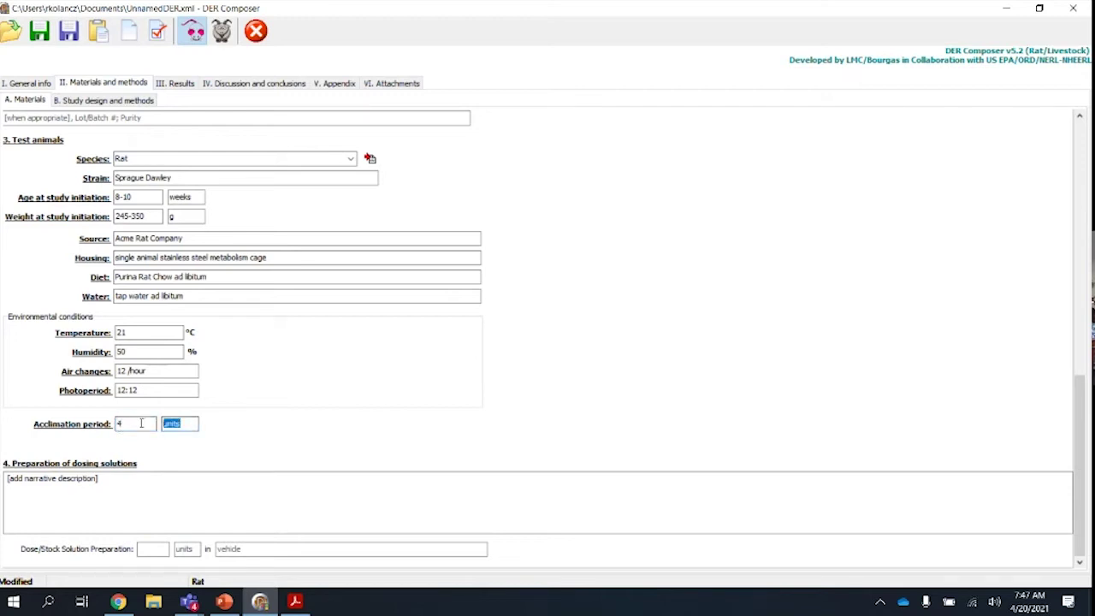
type("days")
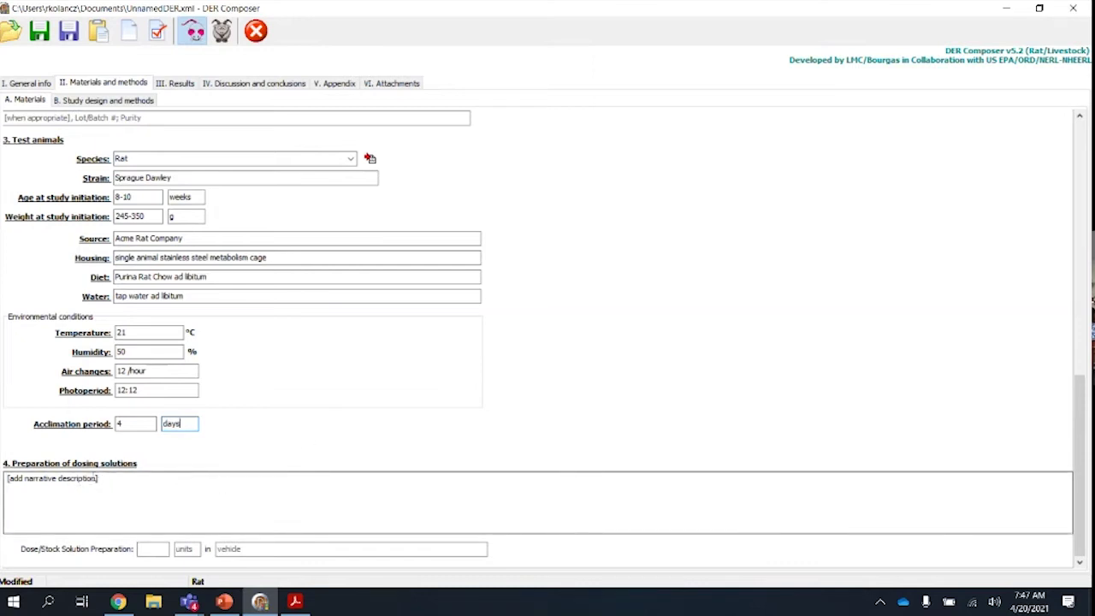
- Select the placeholder description for preparation of dosing solutions and switch to the training presentation in PowerPoint
left_click(6, 478)
left_click_drag(7, 478, 100, 479)
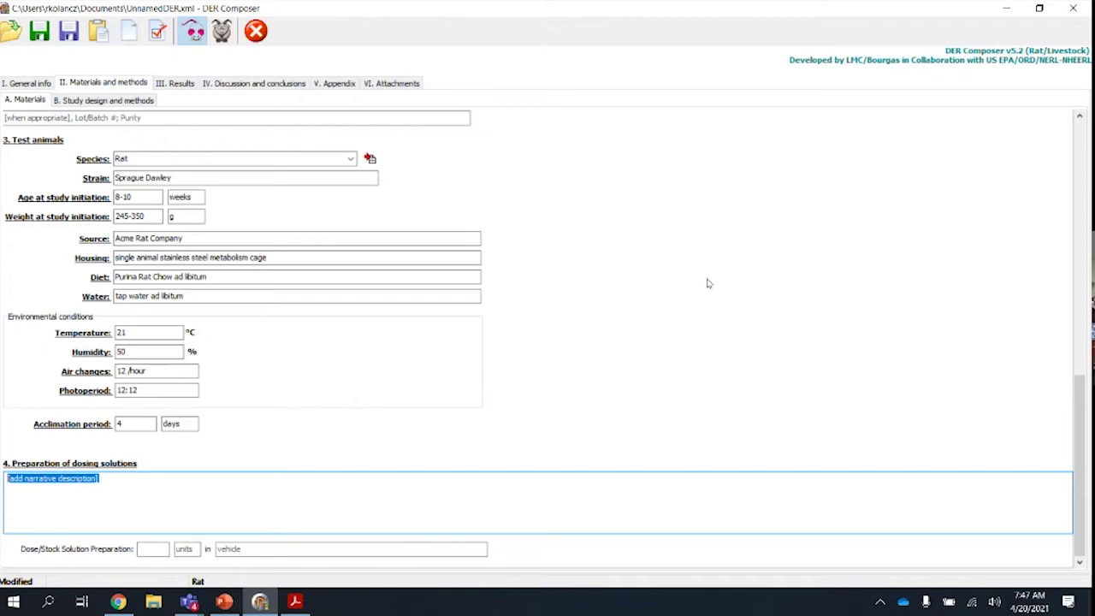
left_click(219, 603)
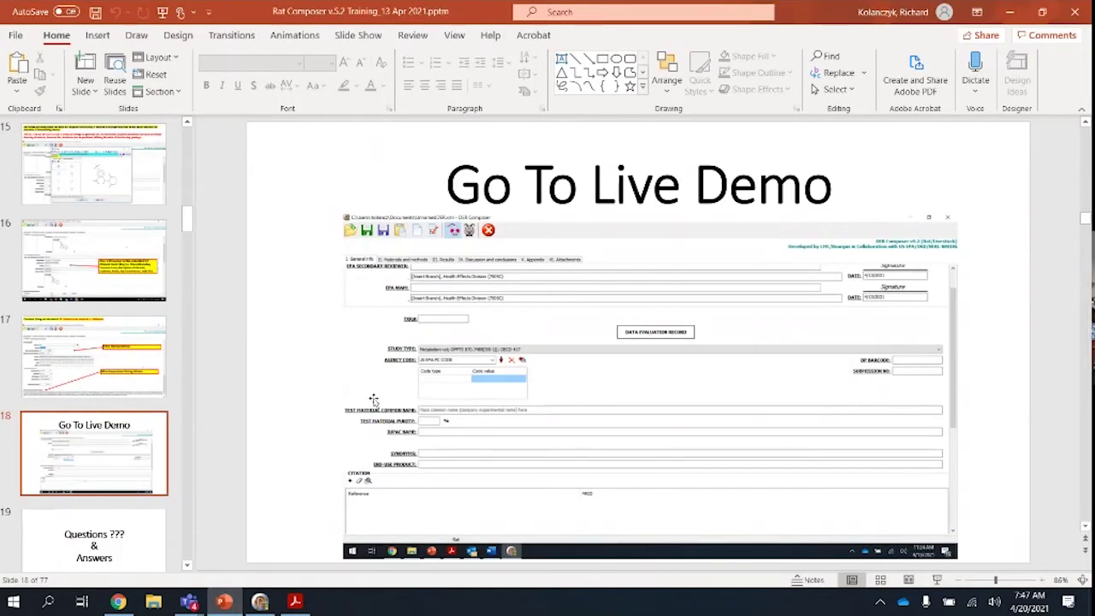
scroll(741, 548, "down", 1)
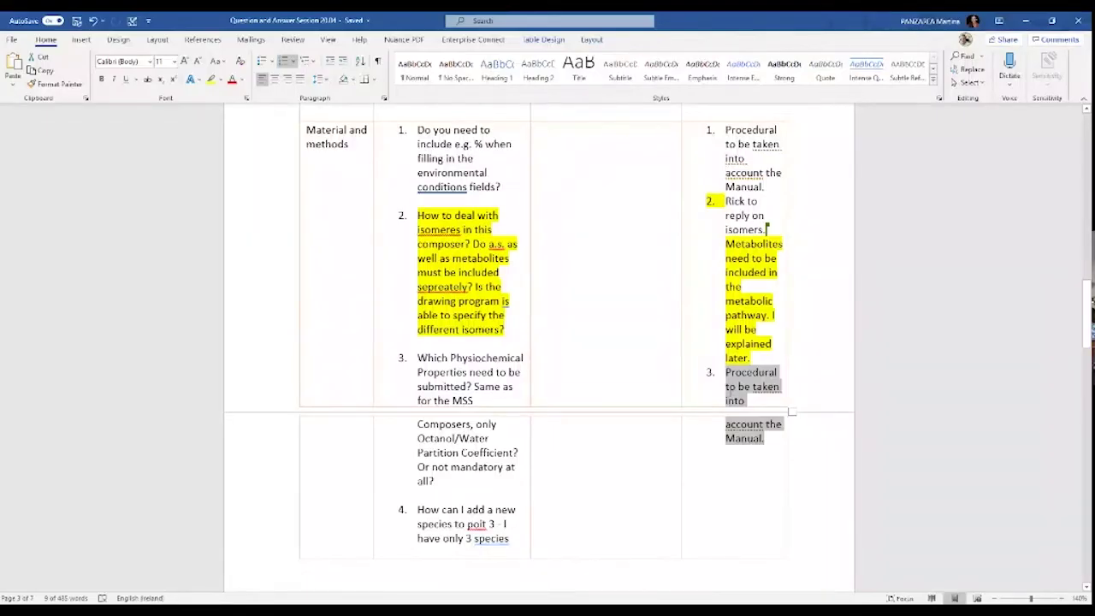
- In the Word question-and-answer document, enlarge the view and examine General info question 3 about the Open 2D Structure Editor
scroll(730, 397, "up", 10)
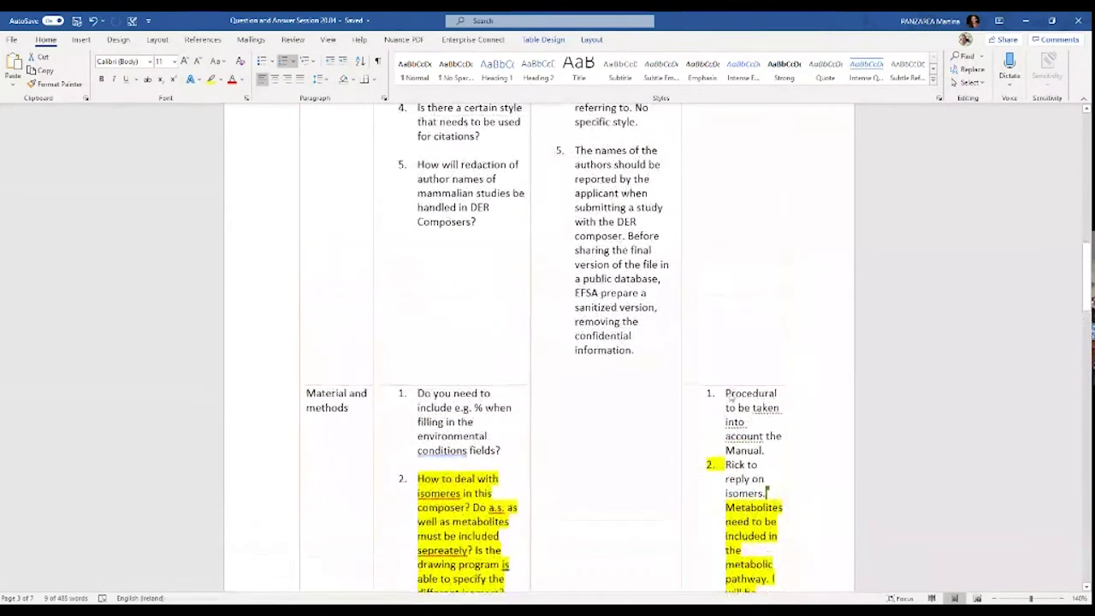
scroll(731, 397, "up", 2)
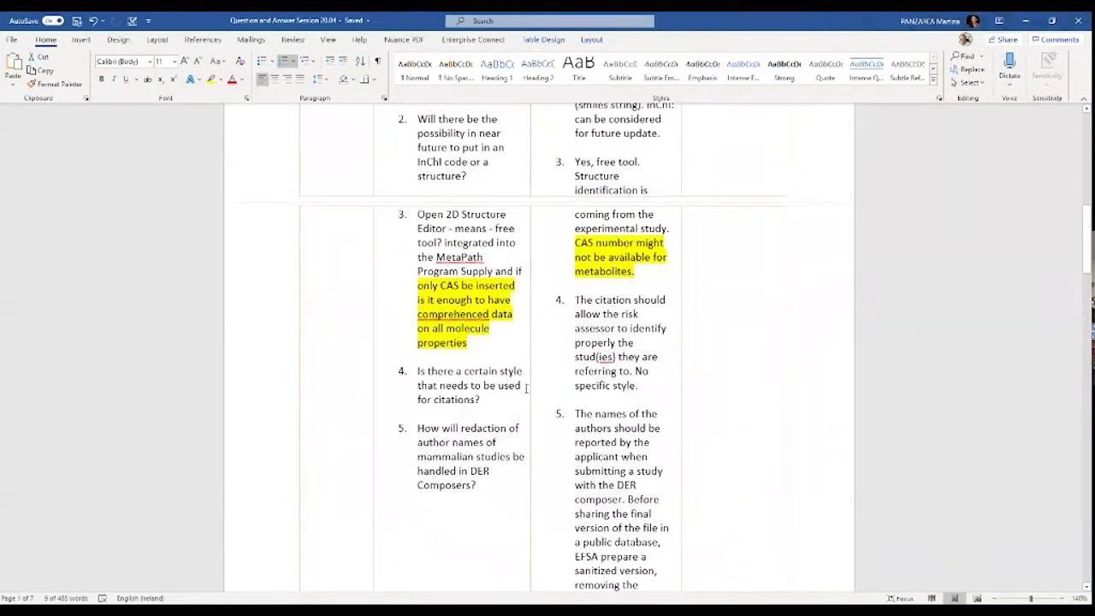
left_click(442, 230)
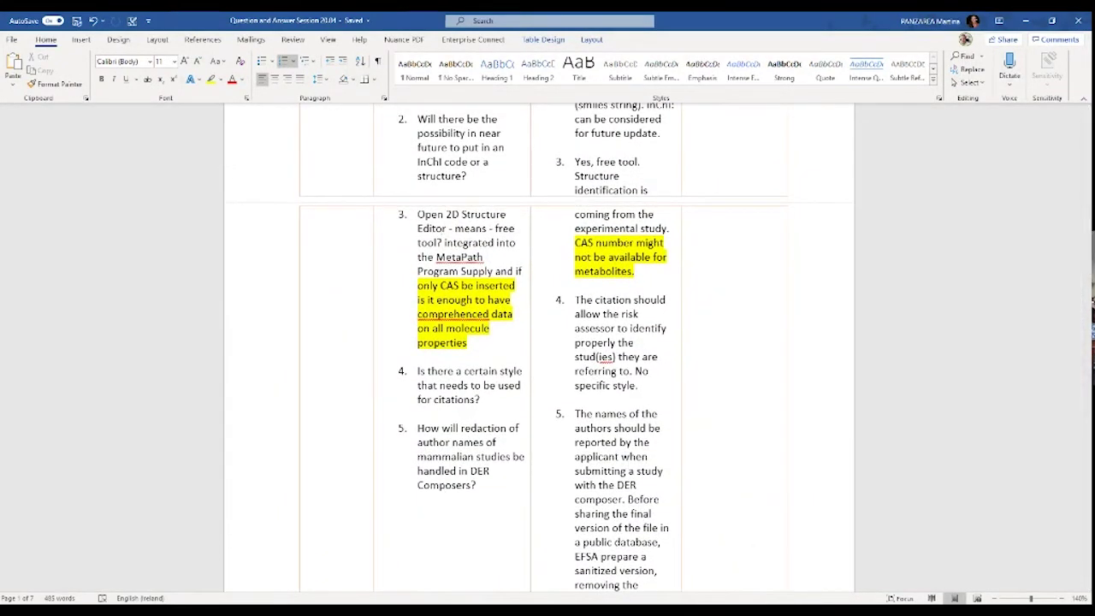
left_click(1062, 598)
left_click(1061, 598)
left_click(1061, 598)
left_click(1062, 598)
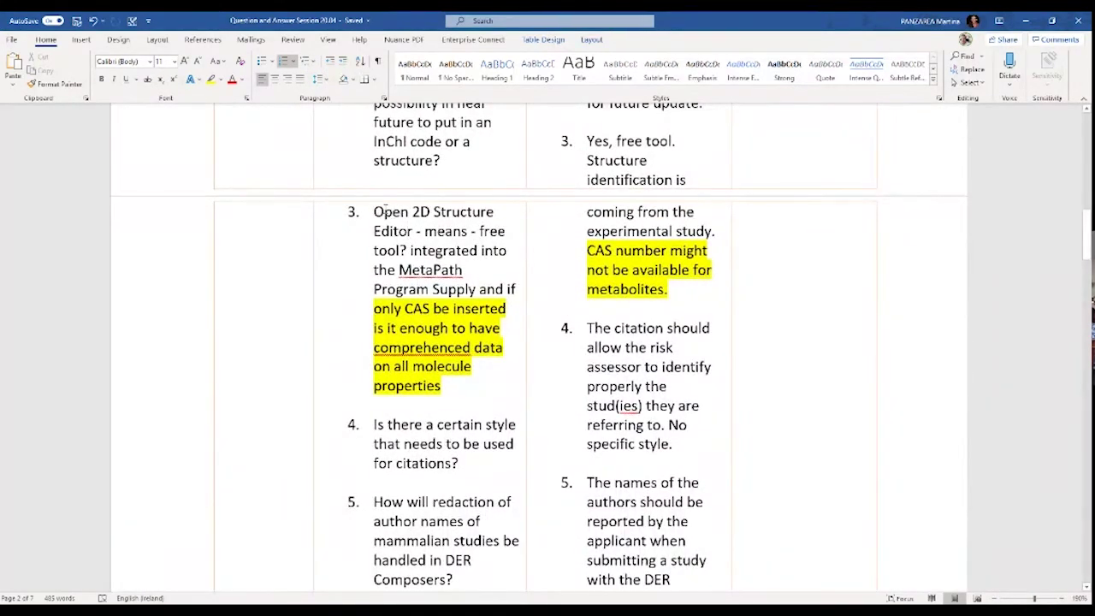
left_click_drag(377, 210, 454, 386)
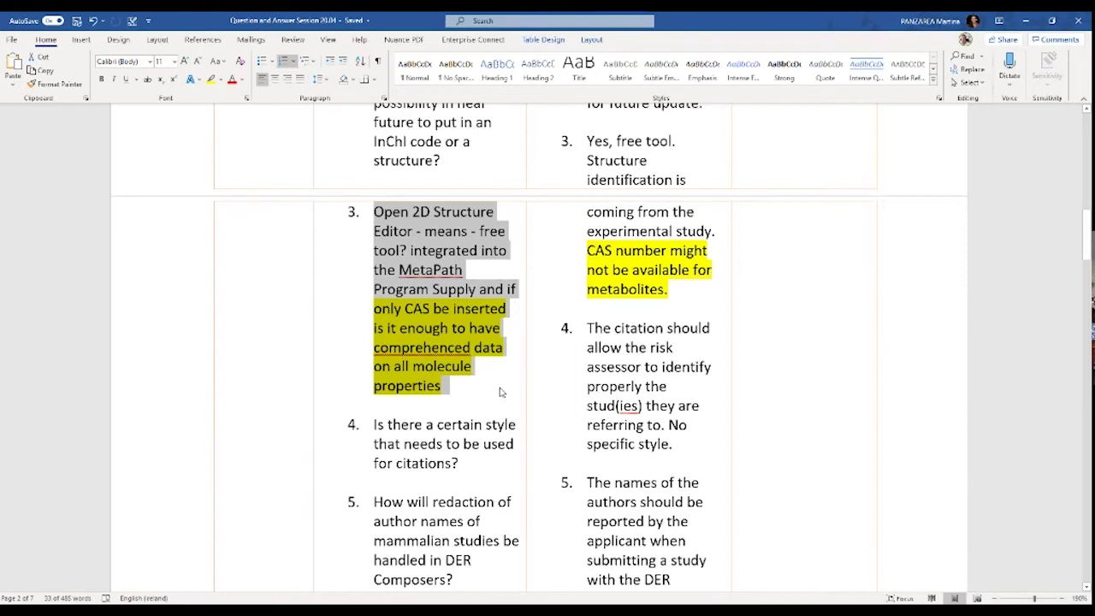
scroll(704, 359, "up", 1)
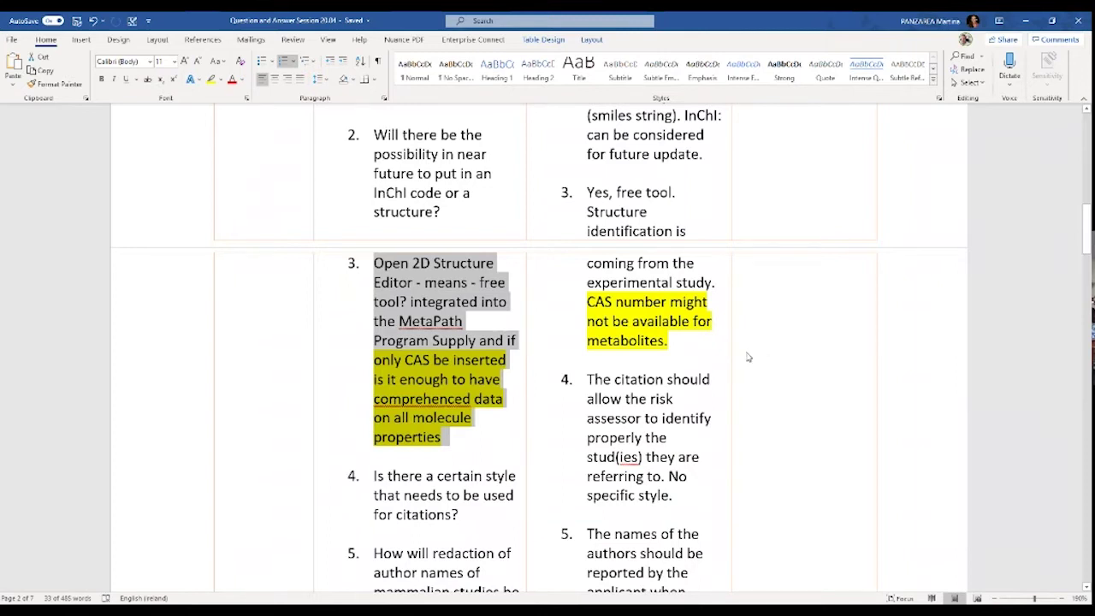
left_click(508, 428)
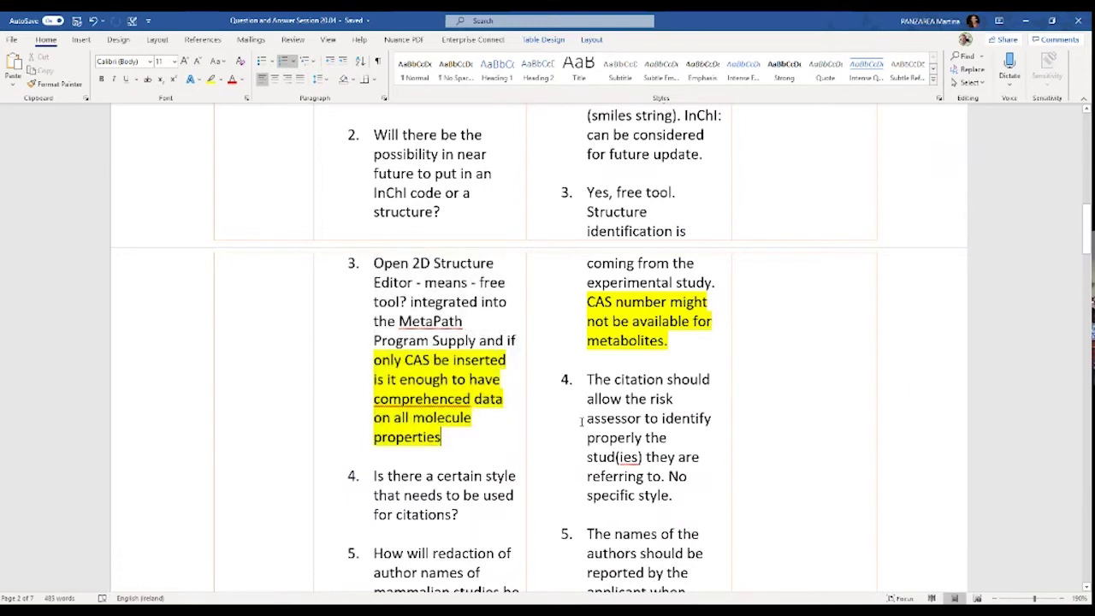
- Read through the remaining General info answers and the Material and methods questions on isomers, physiochemical properties and new species
scroll(825, 376, "down", 1)
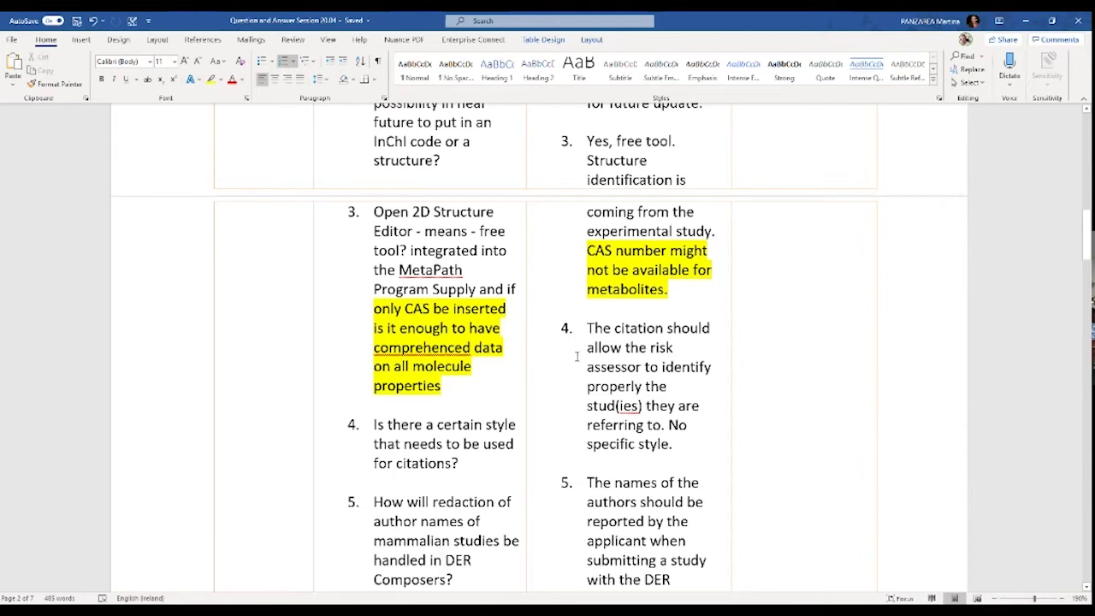
scroll(550, 373, "down", 1)
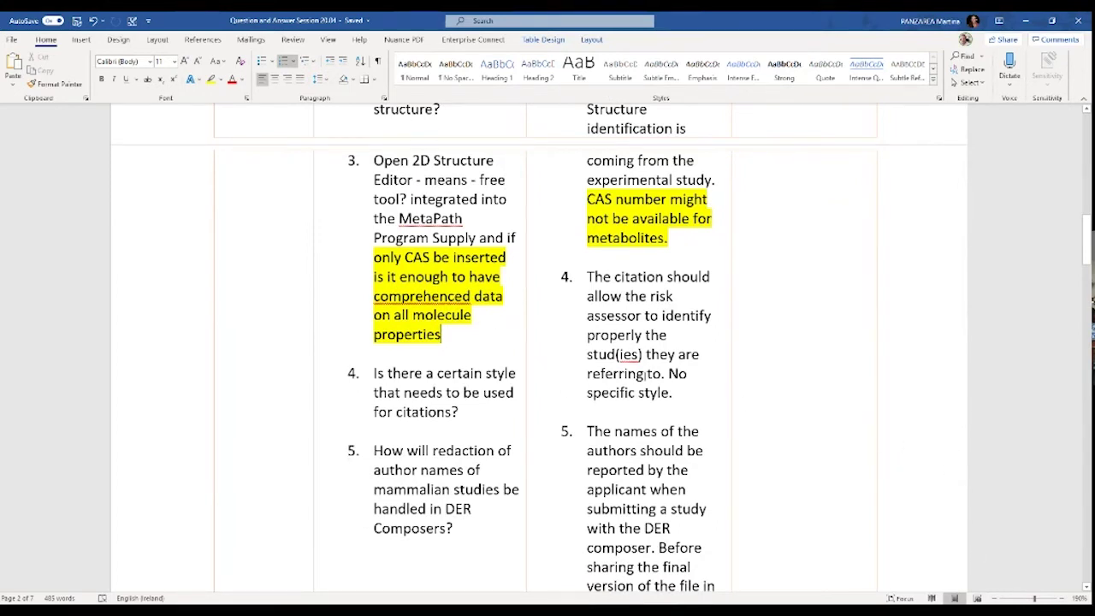
scroll(520, 362, "down", 3)
scroll(519, 362, "down", 10)
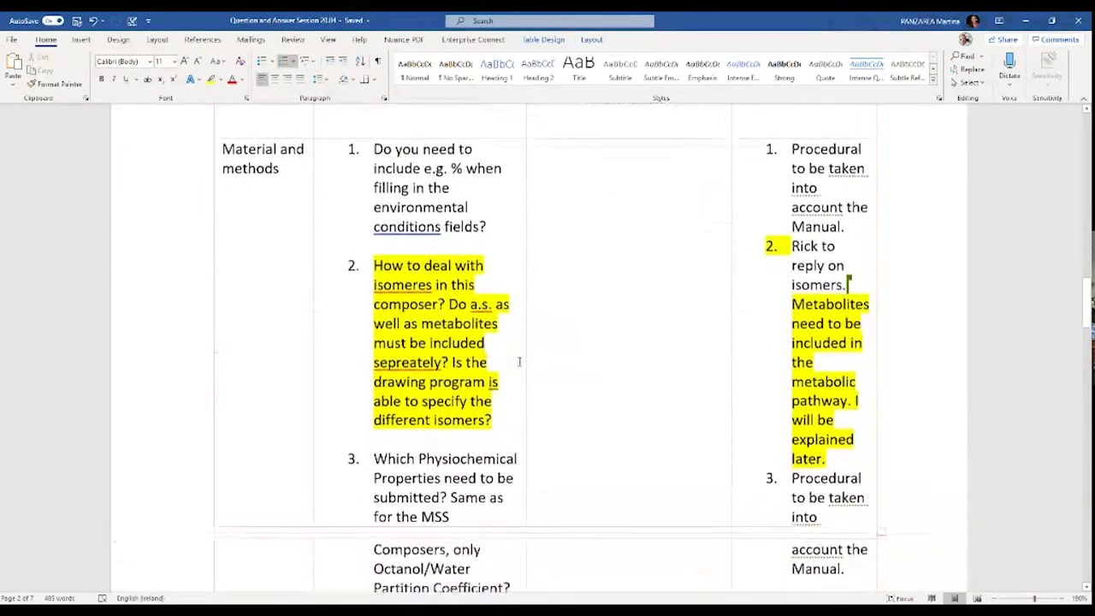
scroll(519, 362, "down", 1)
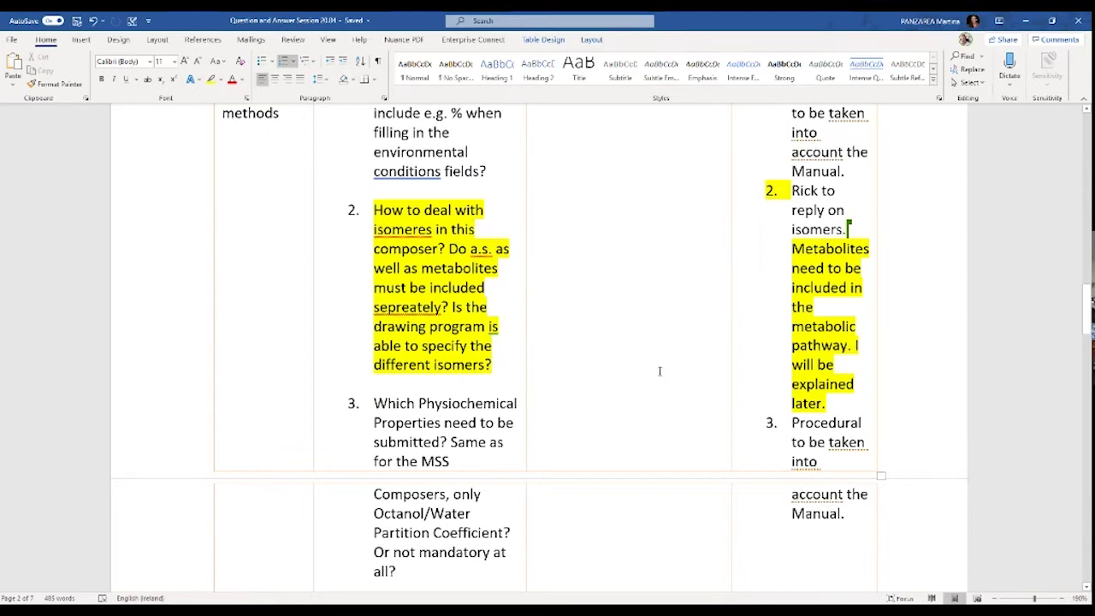
scroll(659, 370, "down", 1)
scroll(660, 364, "down", 2)
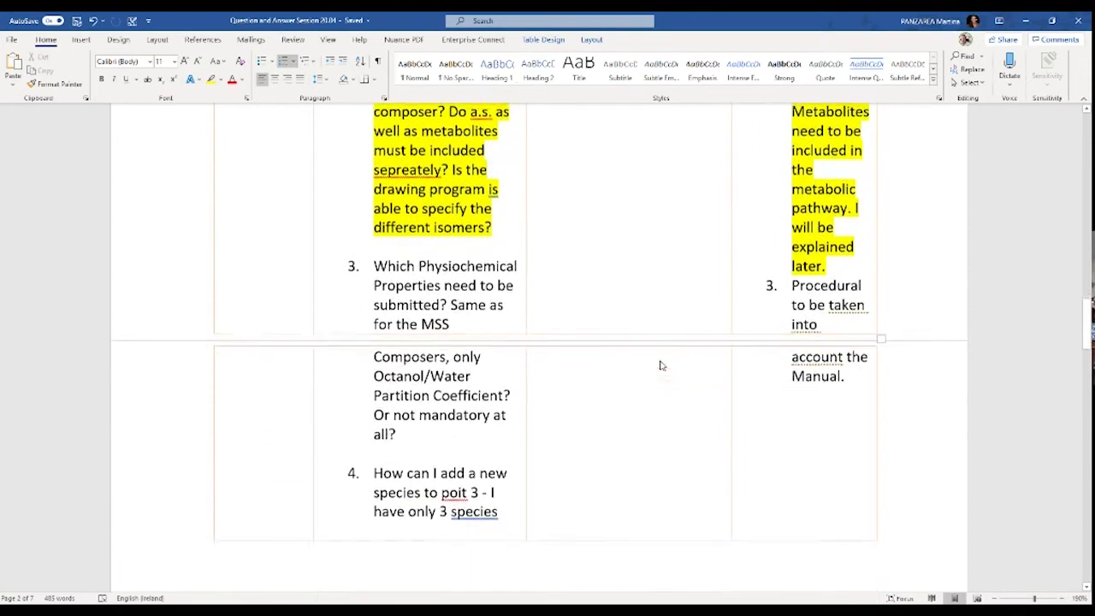
scroll(661, 359, "up", 2)
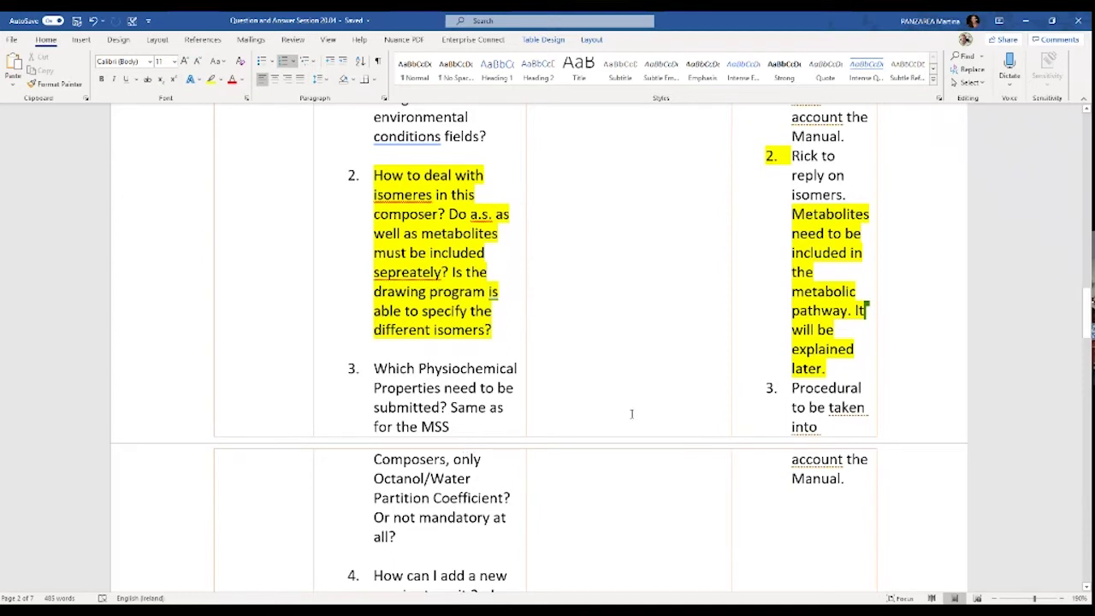
scroll(661, 430, "down", 1)
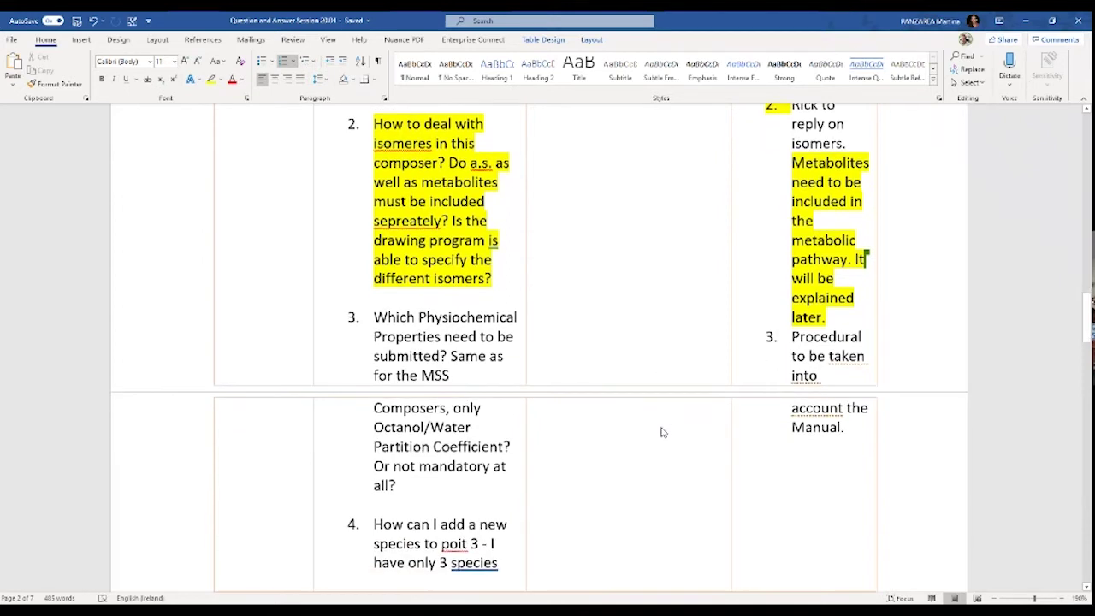
scroll(661, 430, "down", 1)
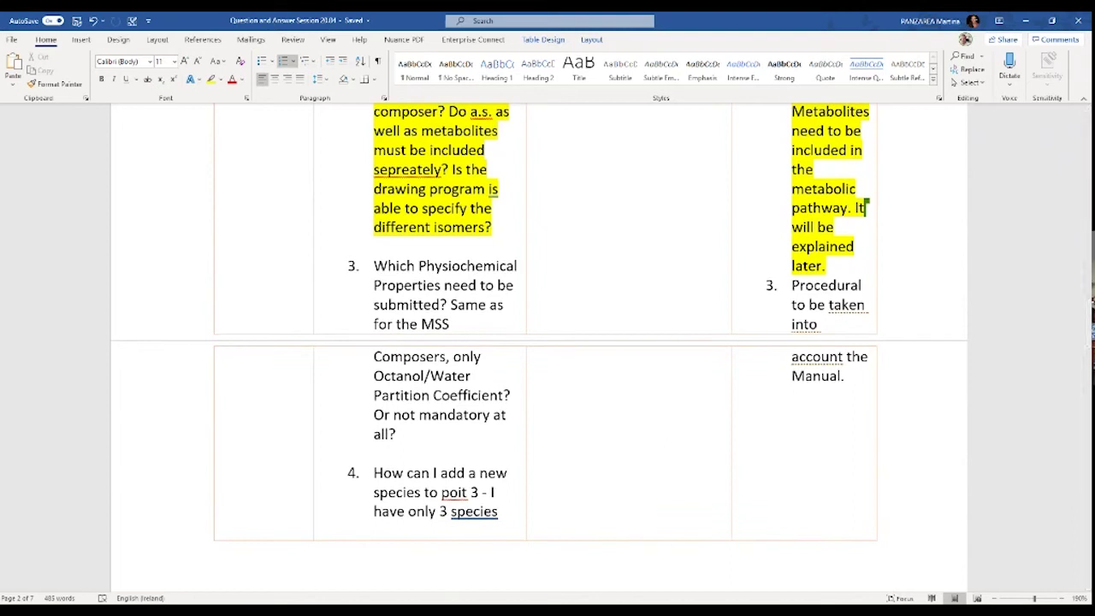
- Highlight Material and methods question 4, about adding a new species, in yellow
left_click_drag(375, 469, 509, 511)
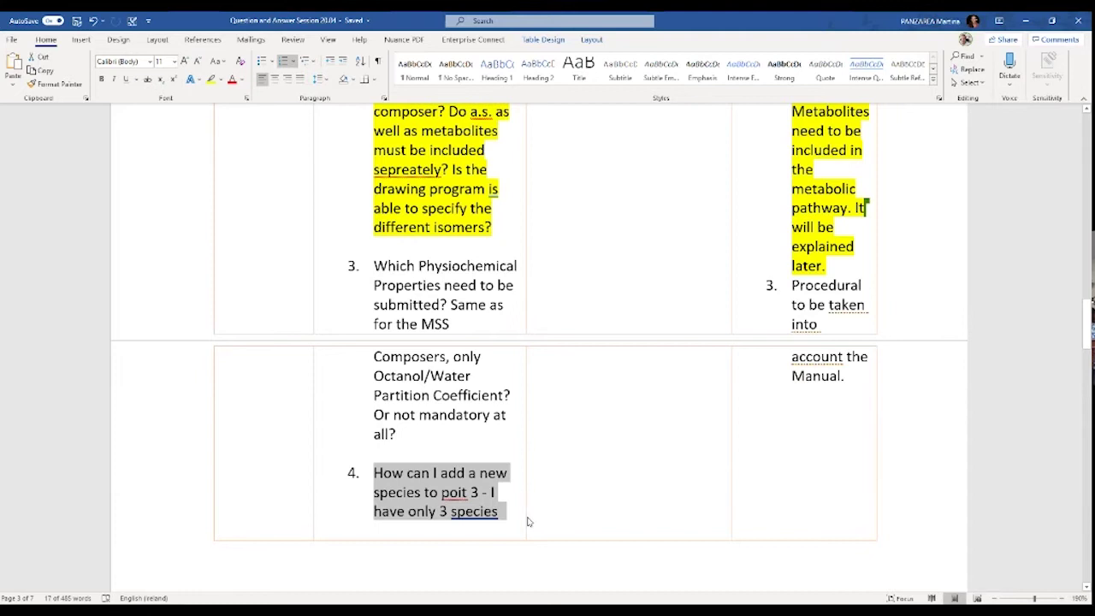
left_click(511, 541)
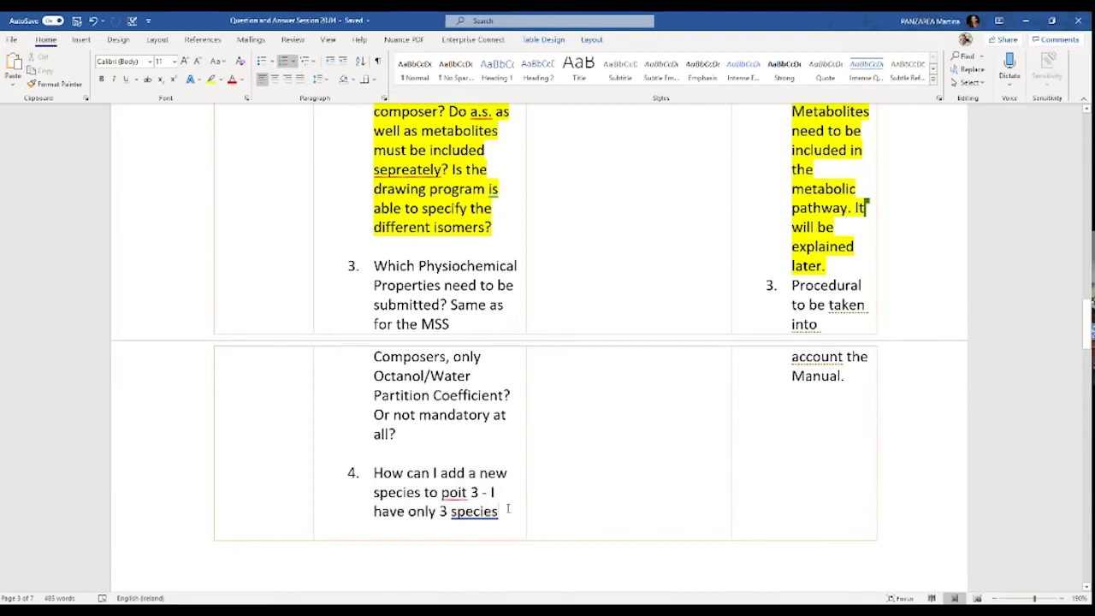
left_click_drag(508, 510, 374, 471)
left_click(210, 79)
key("Left")
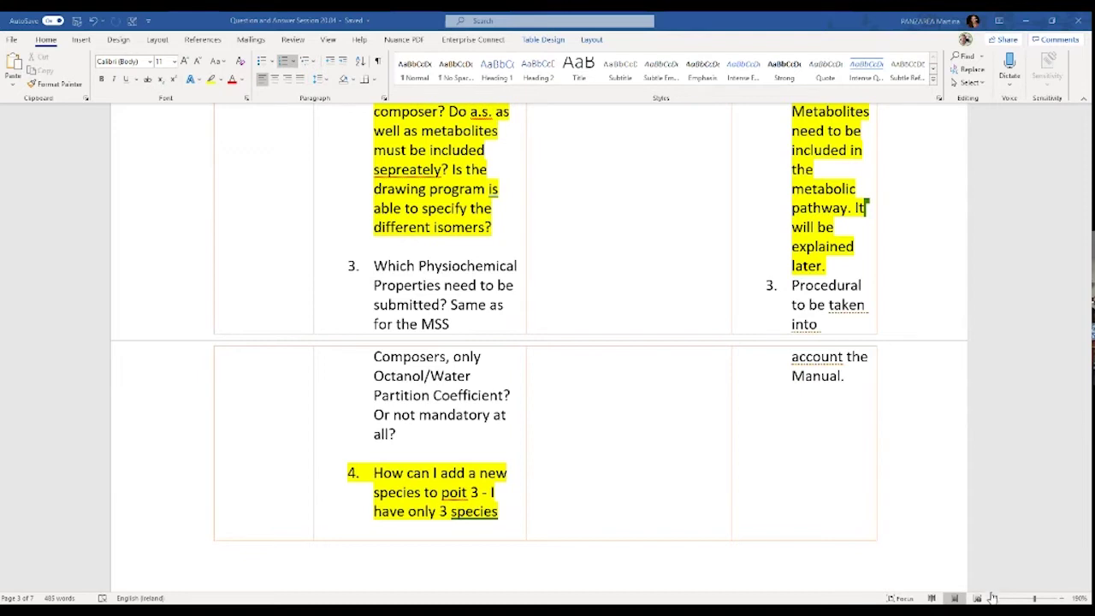
- Go back to the Opening DER and General info questions at the start of the table and review them
scroll(912, 296, "up", 6)
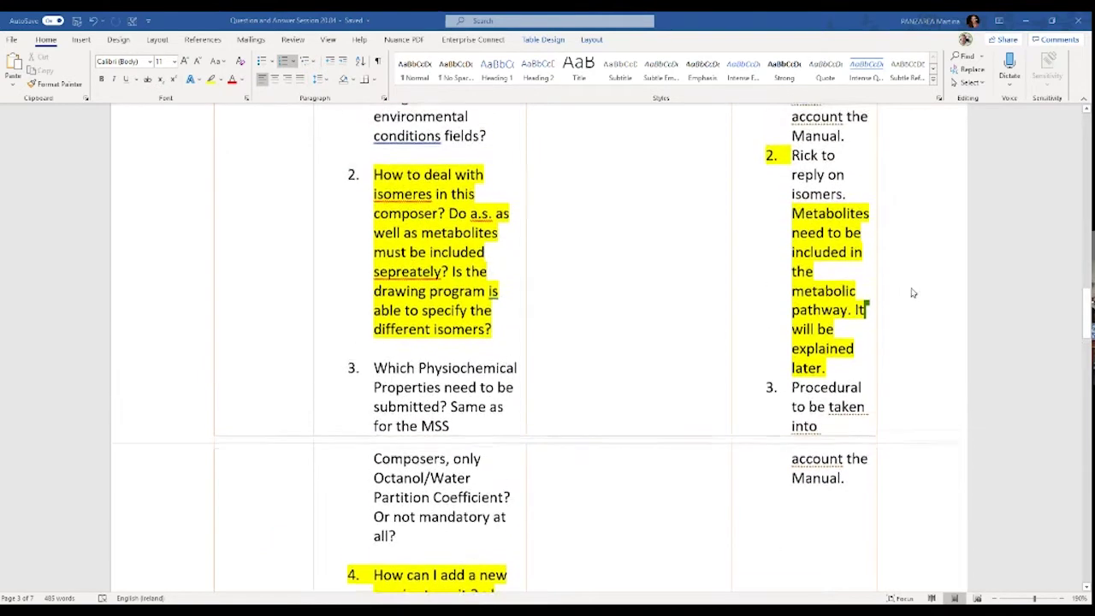
scroll(918, 262, "up", 9)
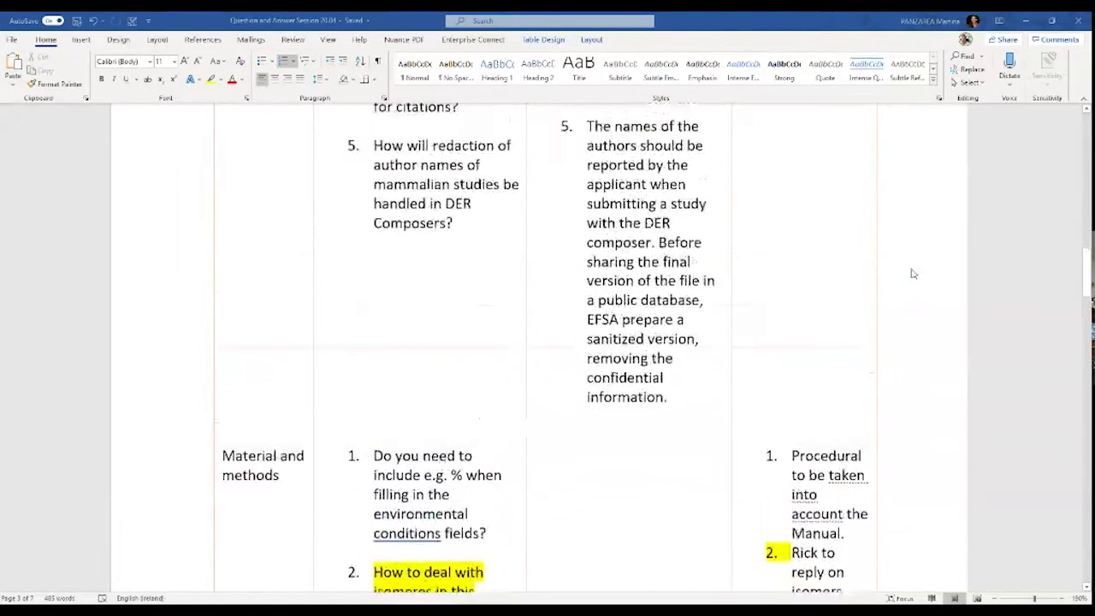
scroll(864, 348, "up", 8)
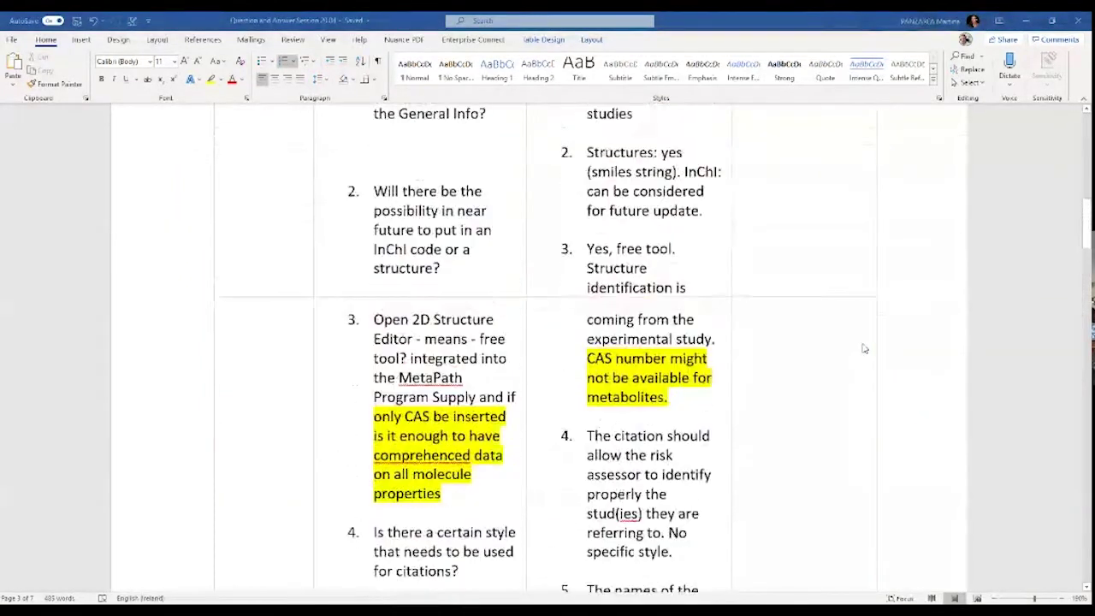
scroll(864, 349, "up", 1)
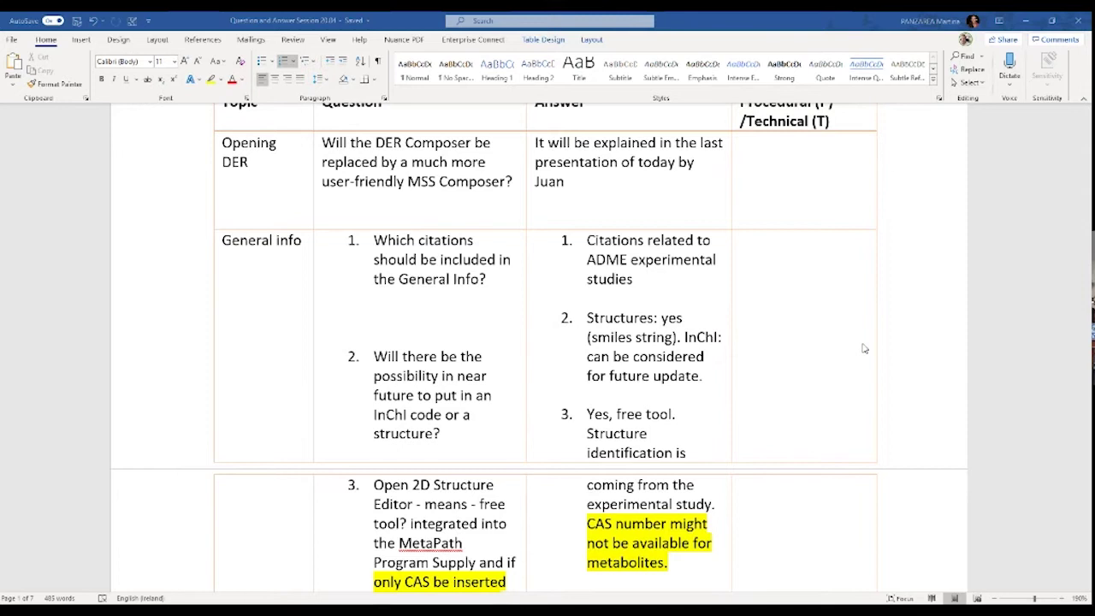
- Read through General info questions 1 to 3 and their answers in the Word question-and-answer table
scroll(864, 348, "down", 1)
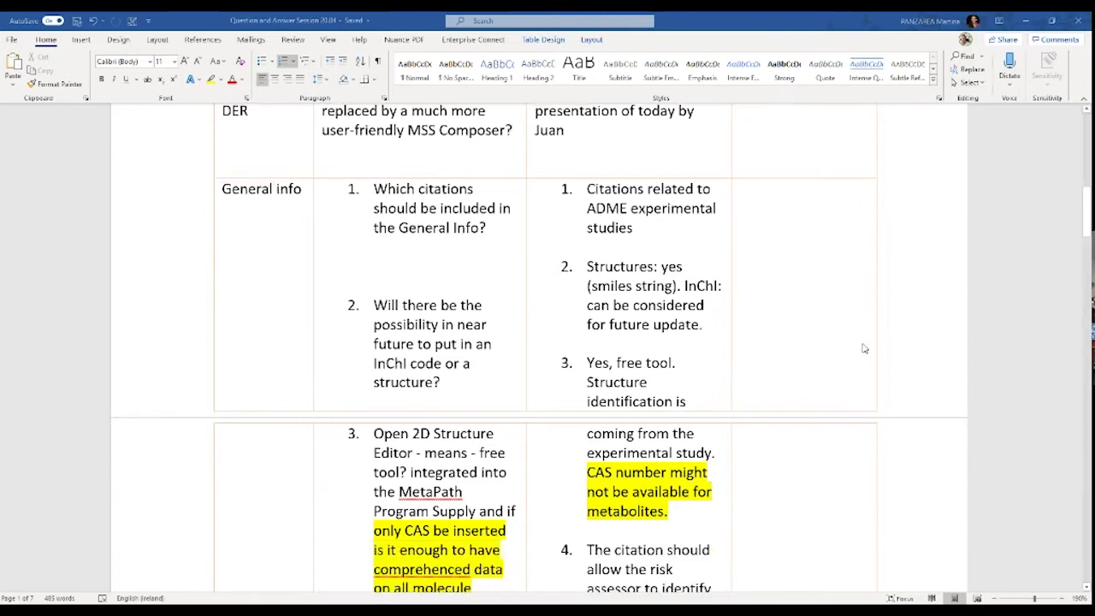
scroll(863, 348, "down", 1)
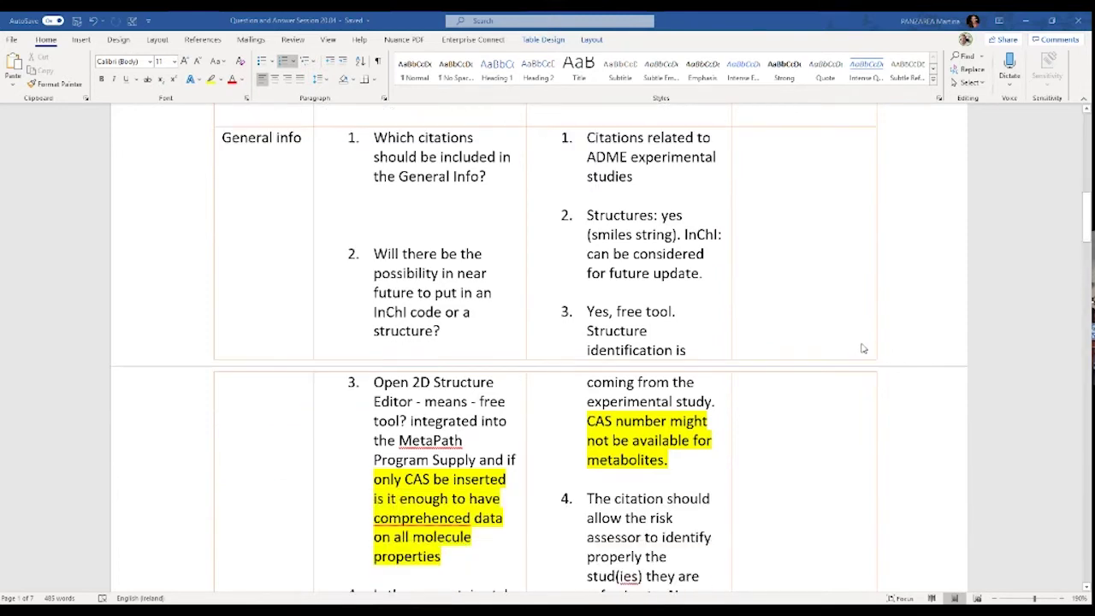
scroll(863, 348, "down", 3)
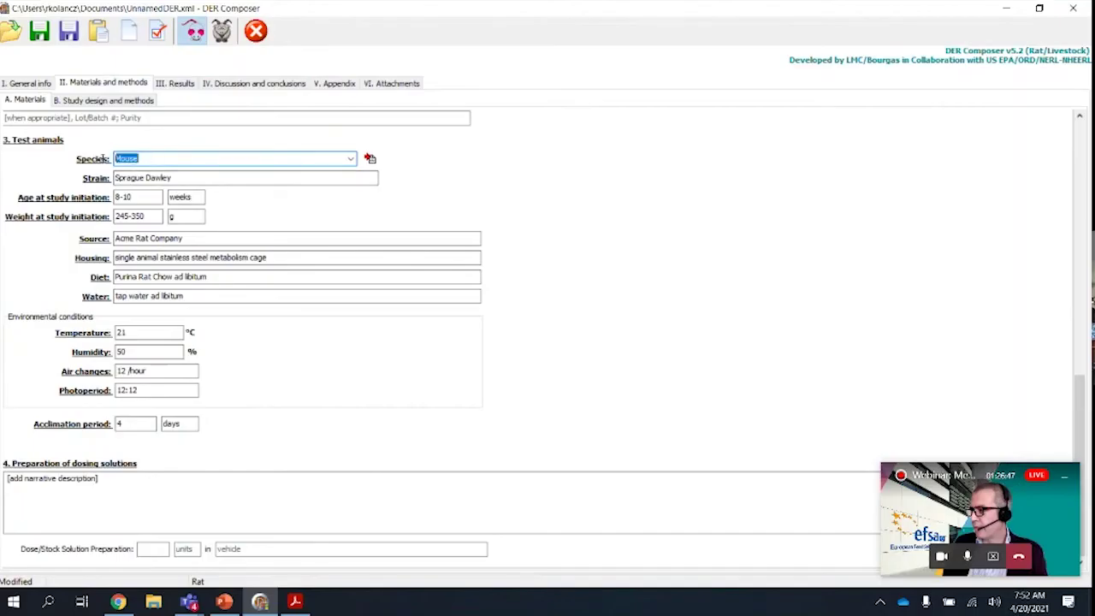
- In DER Composer, enter Mouse as the test animal species, replace it with the predefined Rat, and enter Mouse again
type("Mouse")
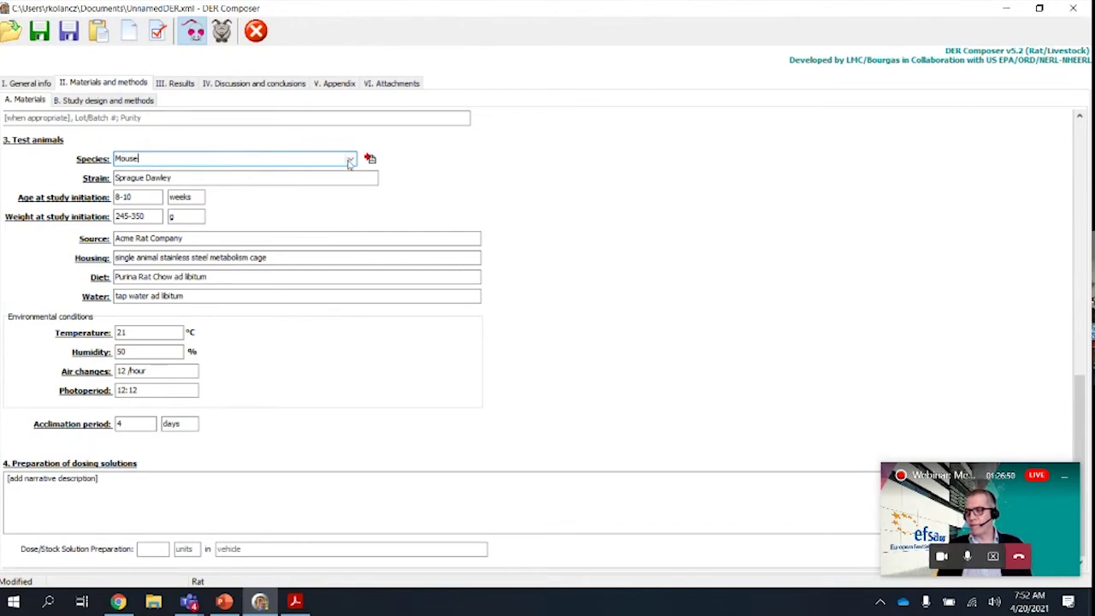
left_click(350, 158)
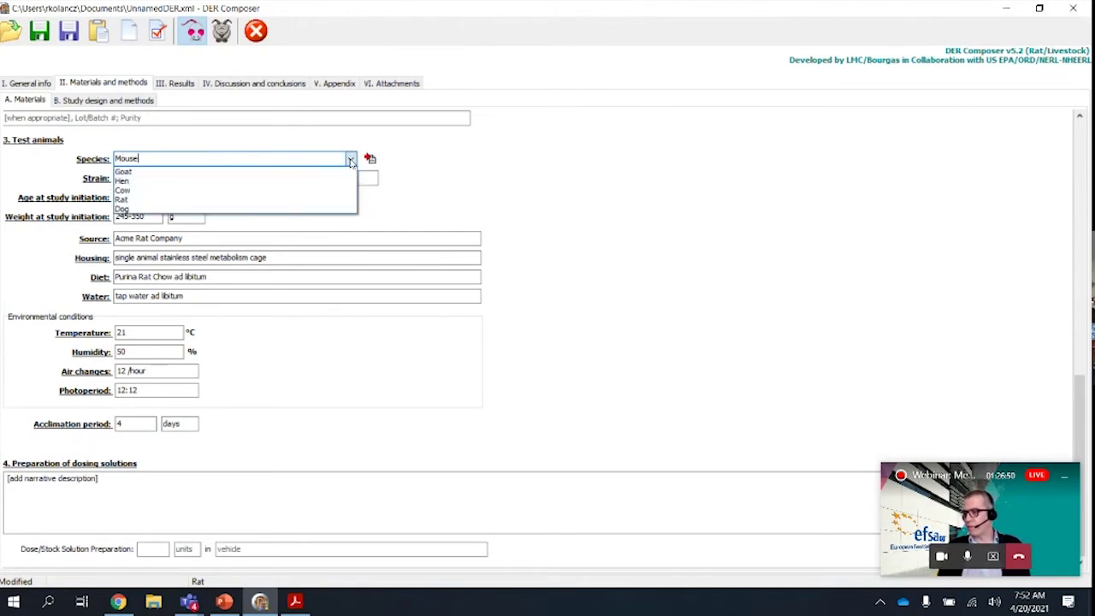
left_click(142, 201)
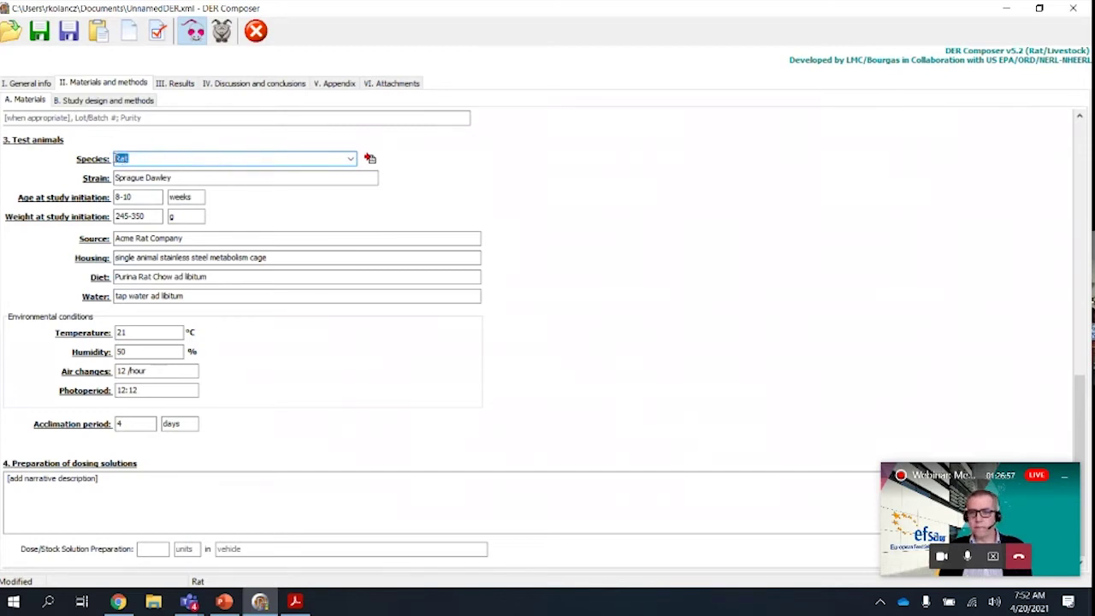
type("Mouse")
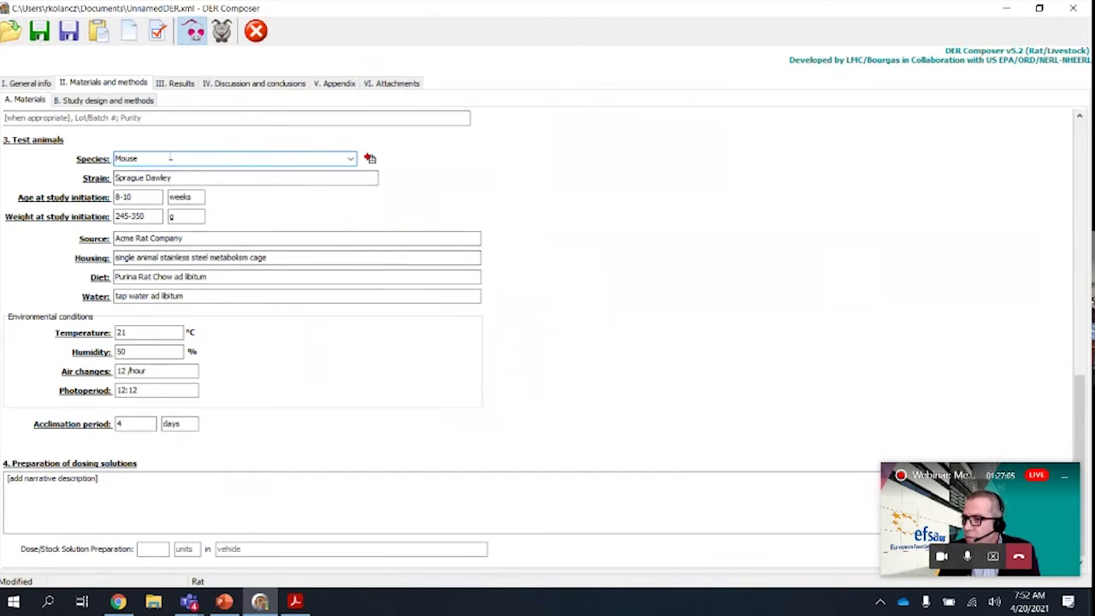
- Set the test animal species to Rabbit
key("shift+Home")
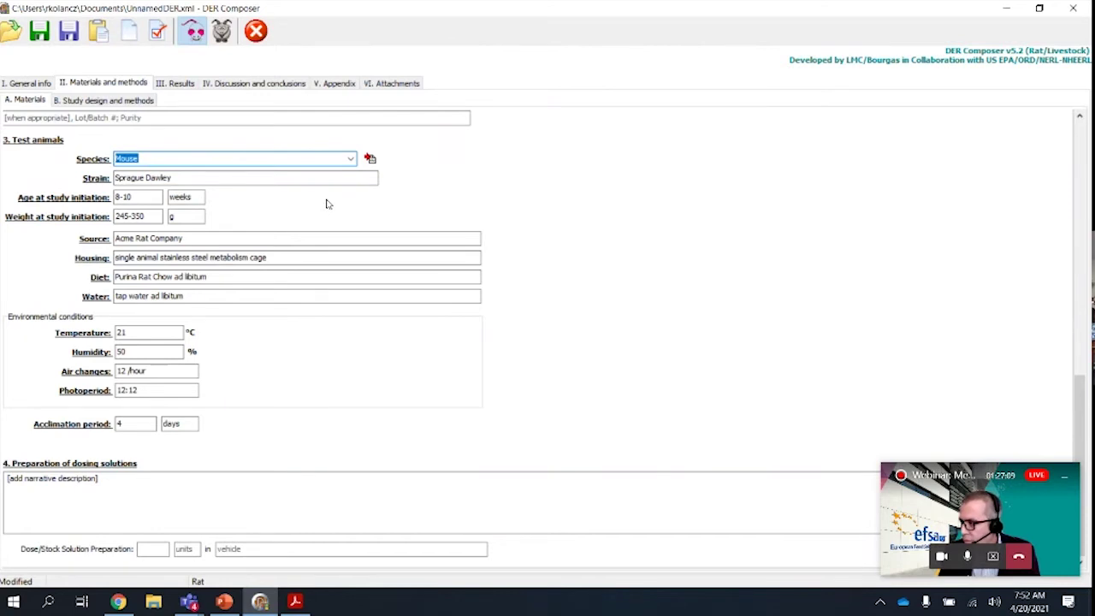
type("Rabb")
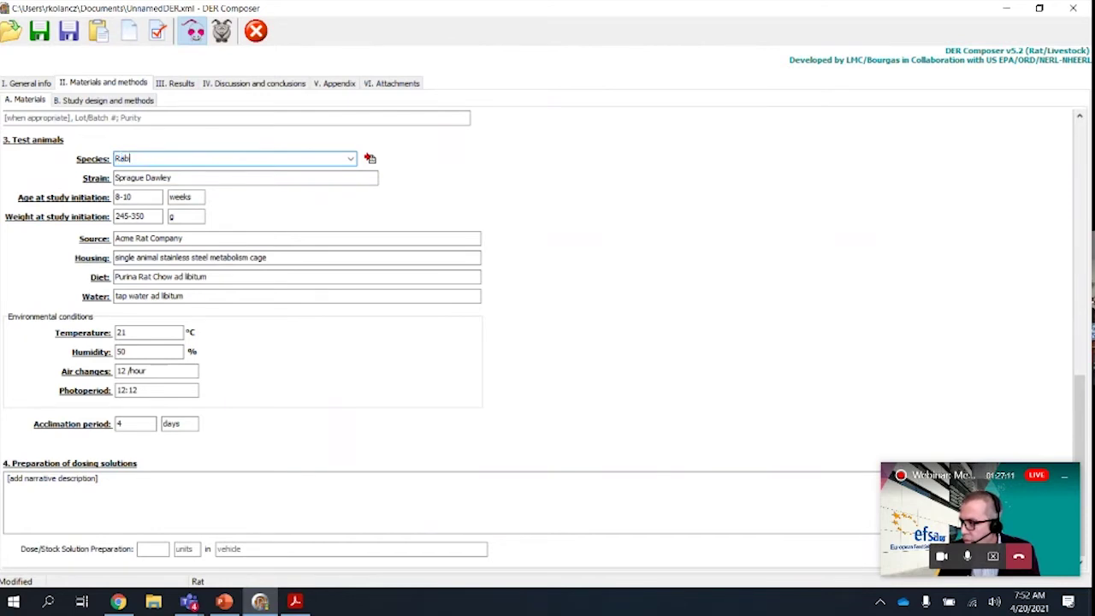
type("it")
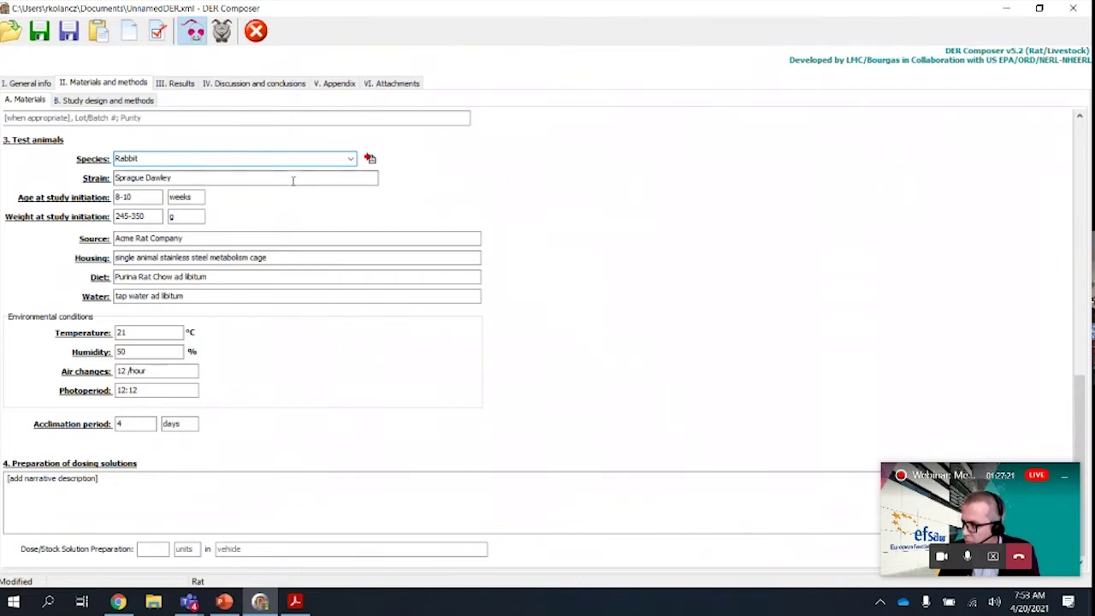
- Open the test compound's structure in the 2D Editor and try to clear it by removing its SMILES string
scroll(587, 314, "up", 5)
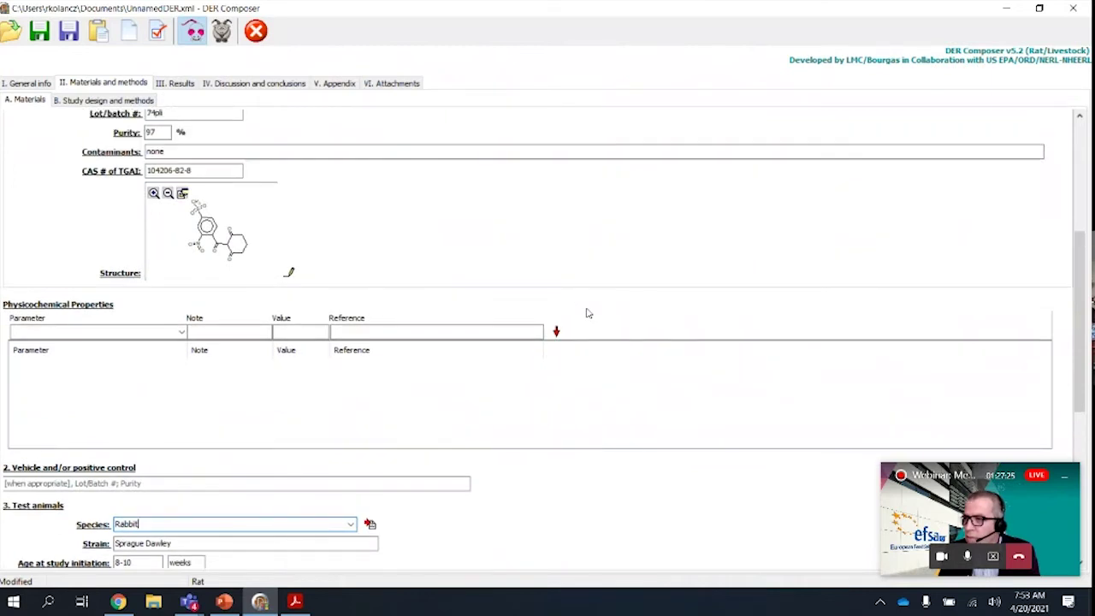
scroll(586, 314, "up", 3)
scroll(385, 374, "down", 5)
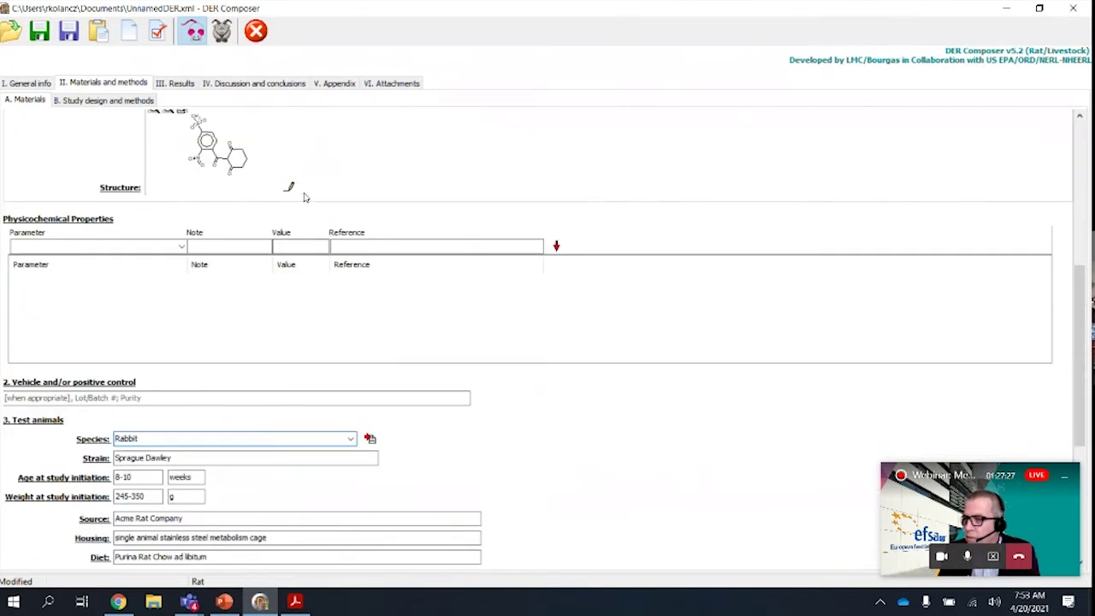
left_click(289, 187)
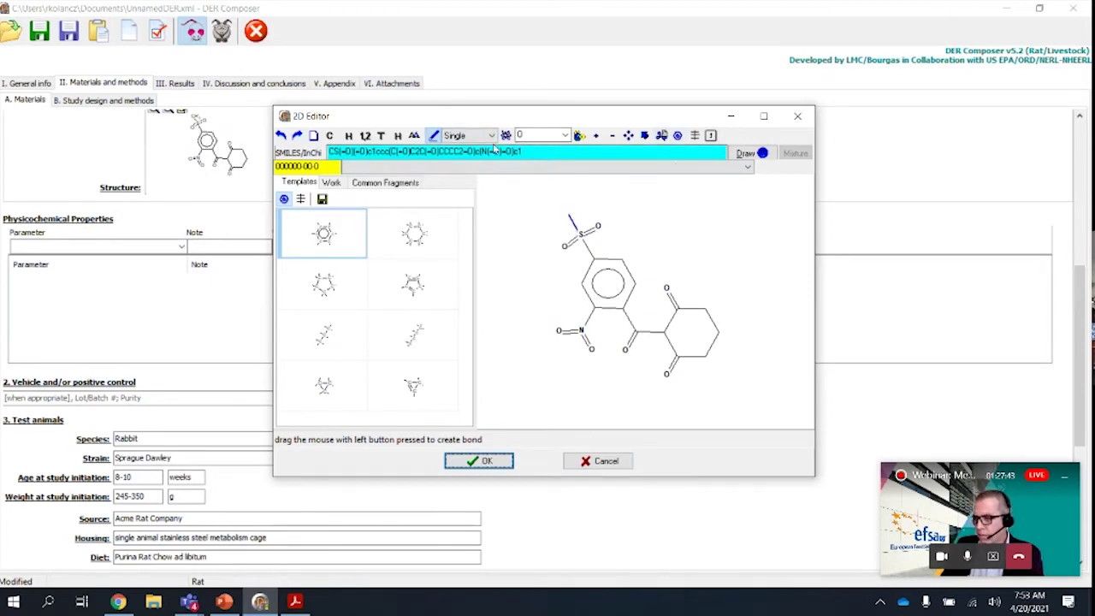
left_click_drag(527, 152, 361, 139)
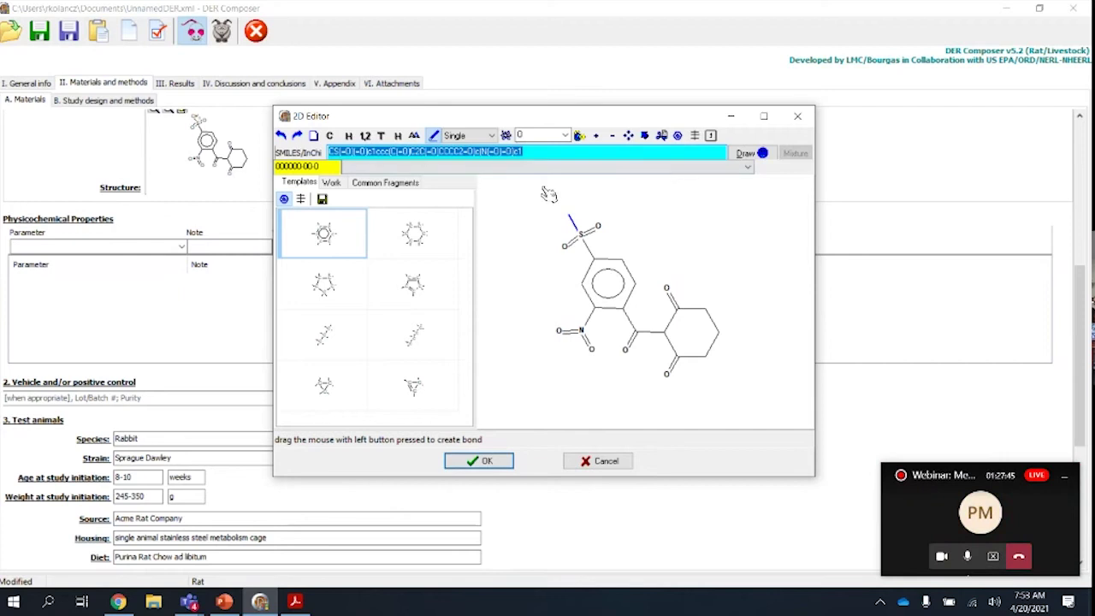
key("Delete")
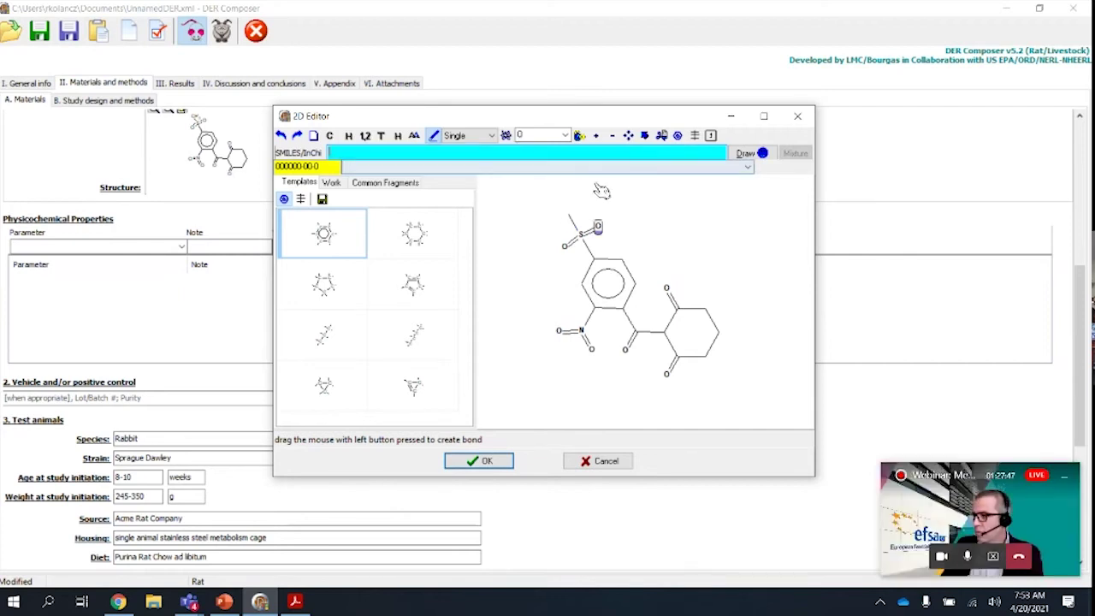
key("Return")
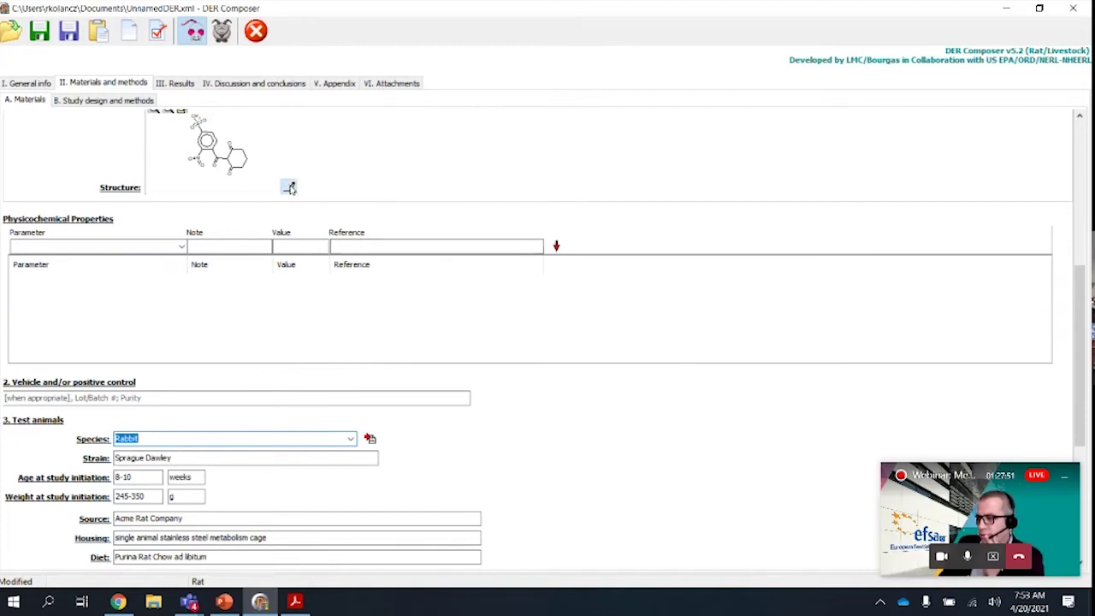
- Reopen the test compound's structure in the 2D Editor, select the whole molecule and delete it
left_click(289, 187)
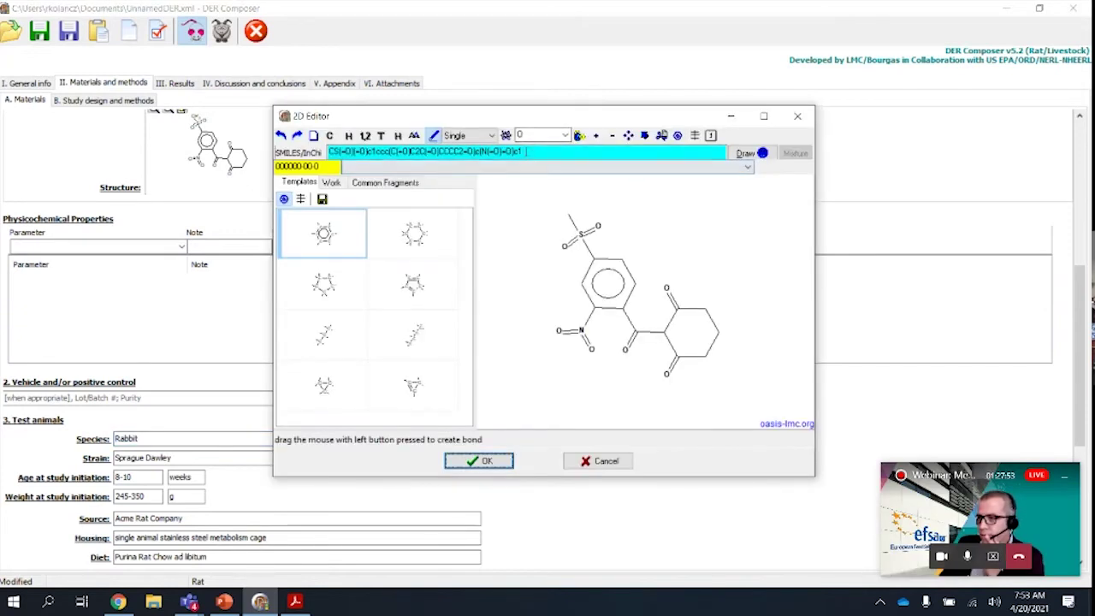
left_click(662, 135)
left_click_drag(527, 214, 748, 390)
key("Delete")
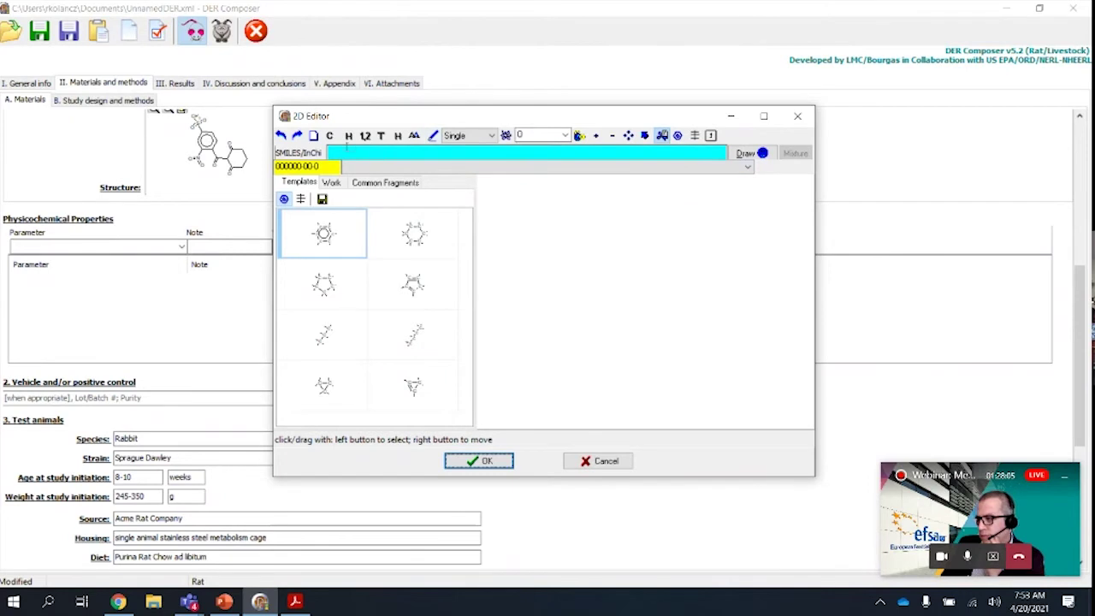
- Draw a central carbon with four single bonds and change the end atom of one bond to oxygen
left_click(433, 136)
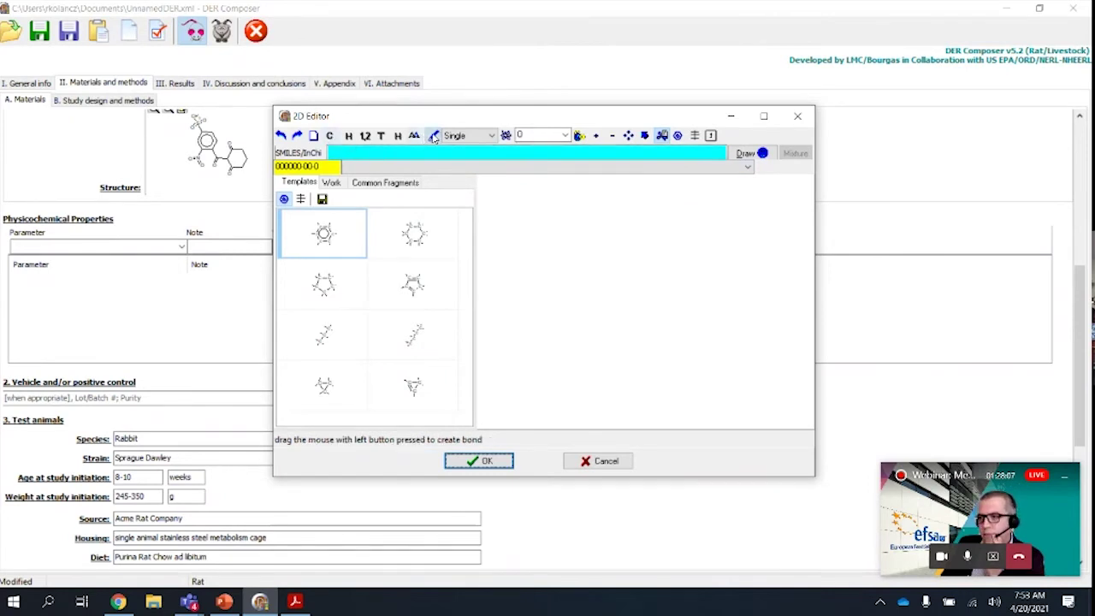
mouse_move(570, 299)
left_mouse_down()
mouse_move(624, 284)
mouse_move(588, 288)
mouse_move(587, 261)
mouse_move(635, 263)
mouse_move(631, 276)
left_mouse_up()
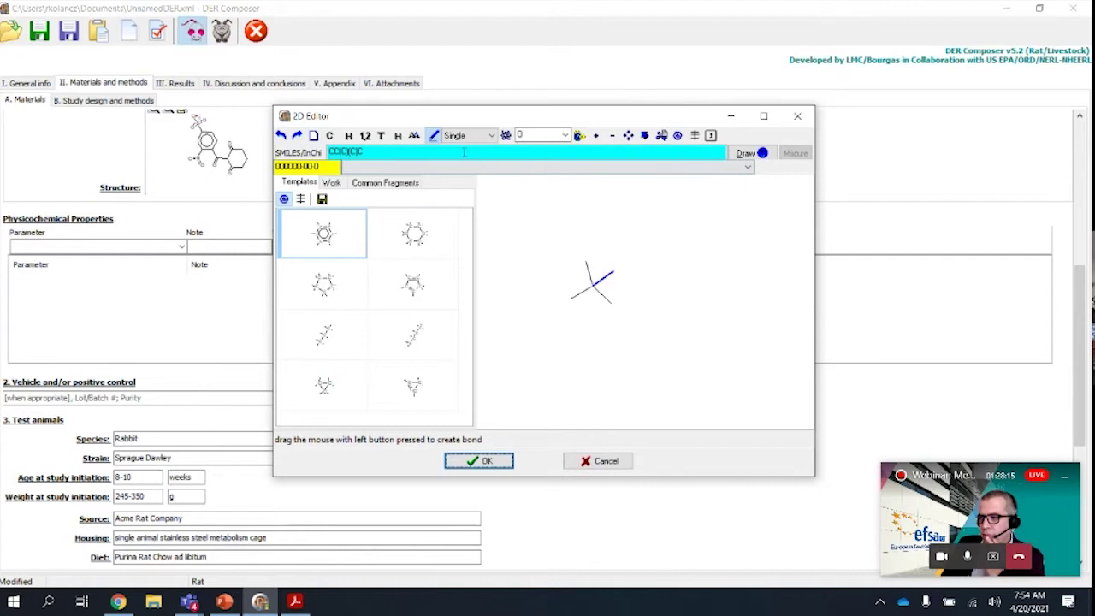
left_click(506, 135)
left_click(613, 272)
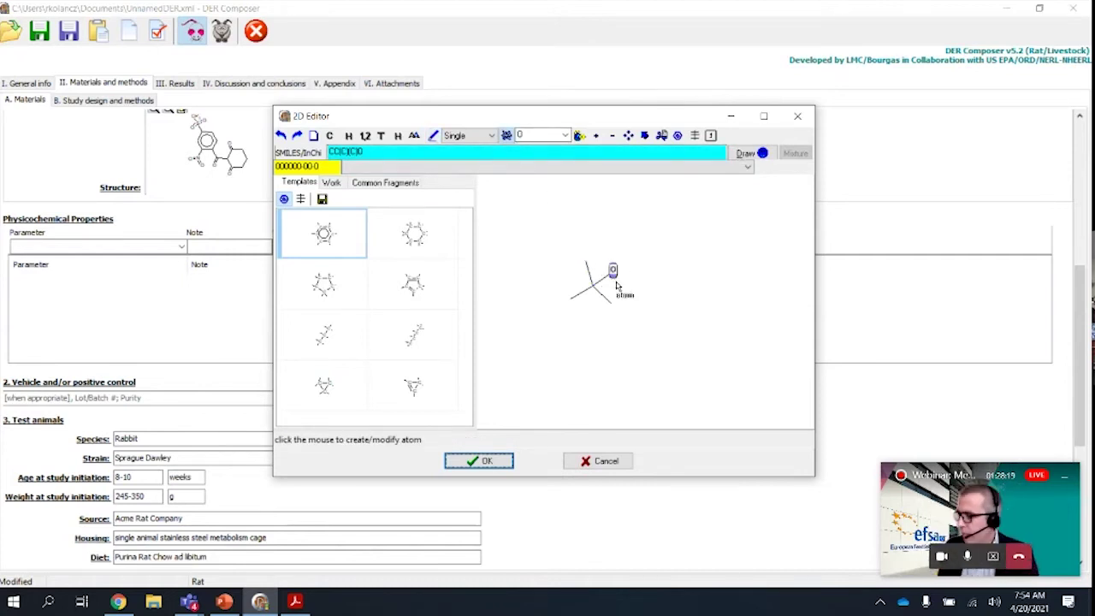
- Using the periodic table, change two more end atoms of the drawn molecule to fluorine (F) and bromine (Br)
left_click(578, 137)
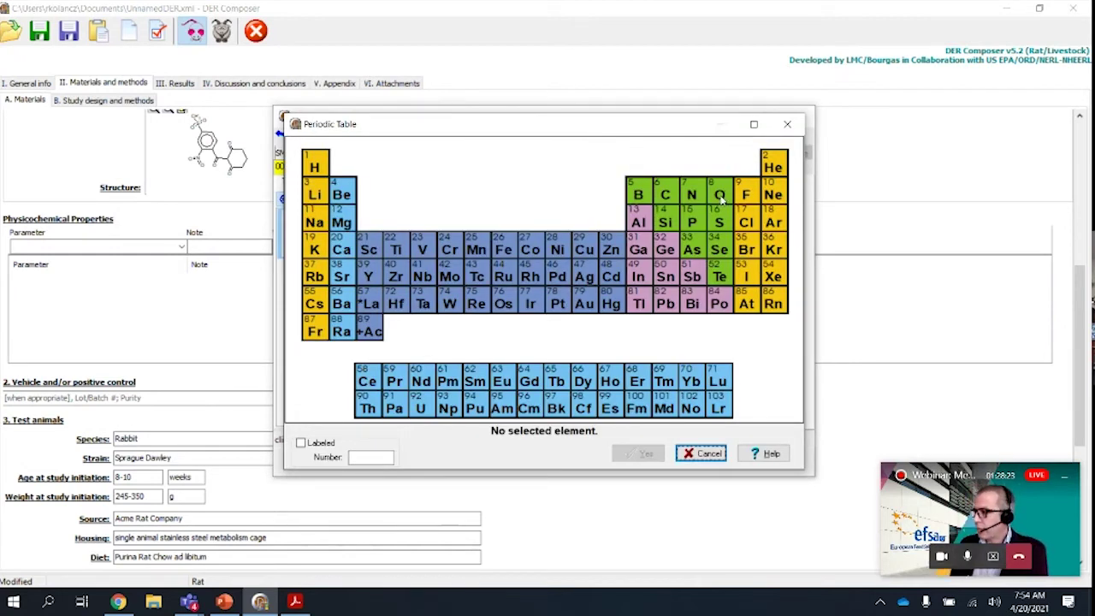
left_click(747, 195)
left_click(644, 456)
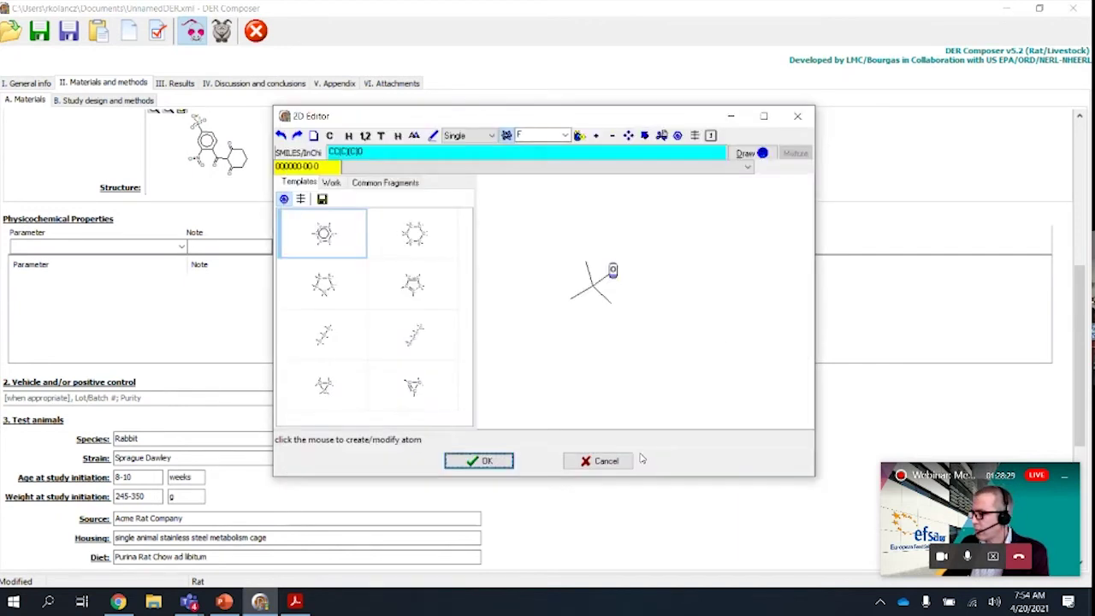
left_click(610, 303)
left_click(580, 136)
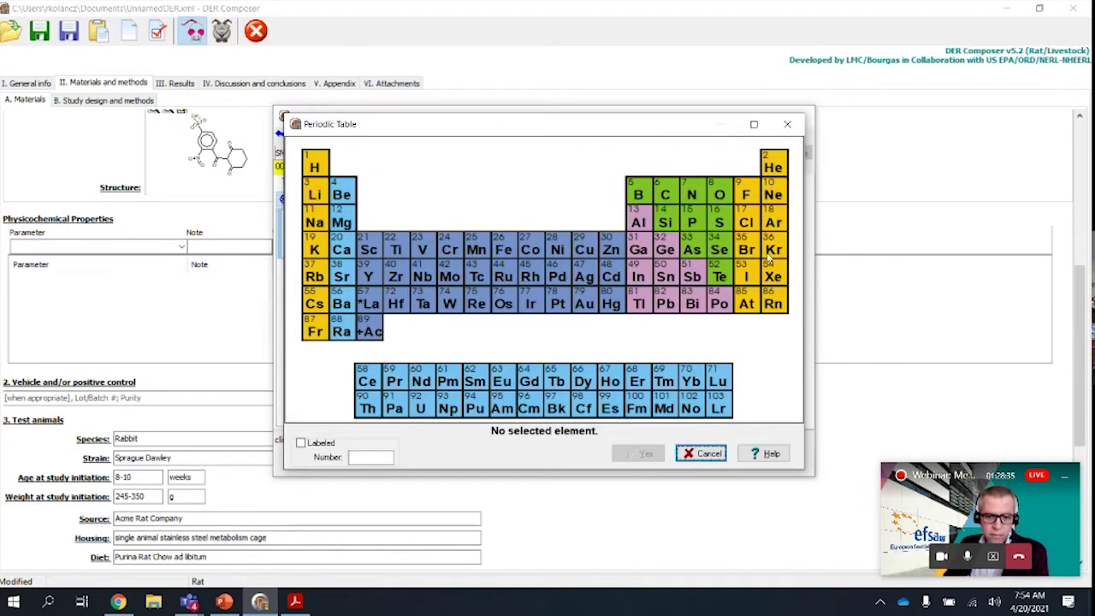
left_click(748, 250)
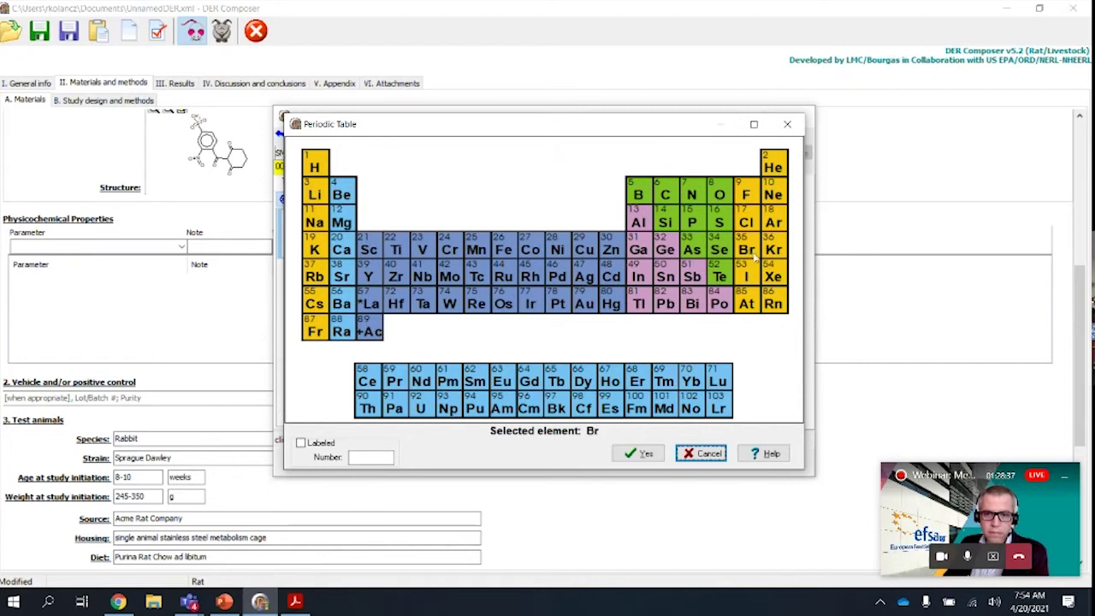
left_click(639, 453)
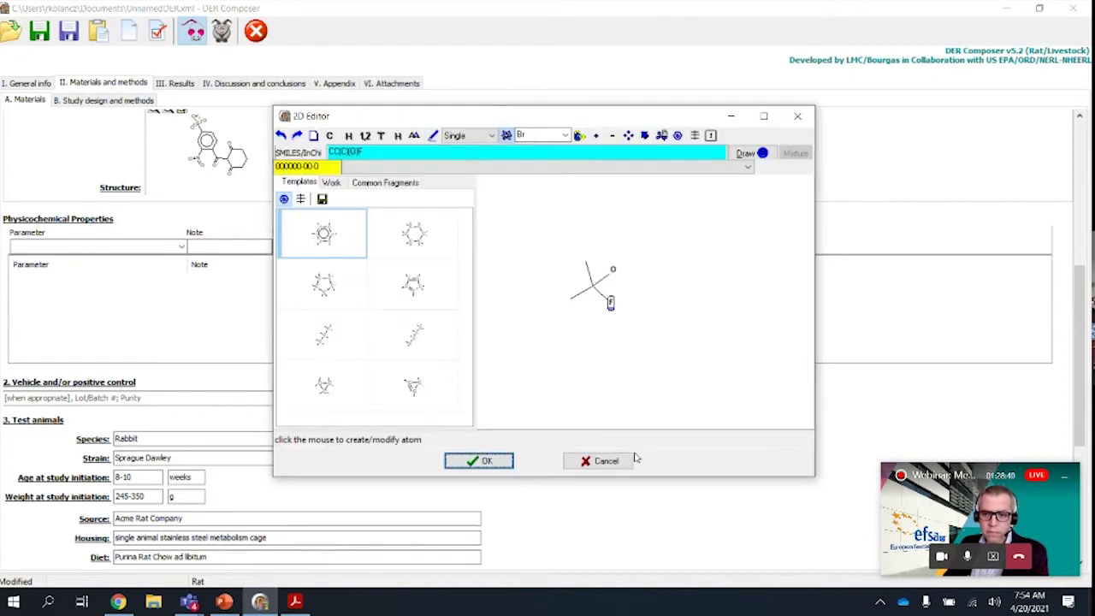
left_click(586, 261)
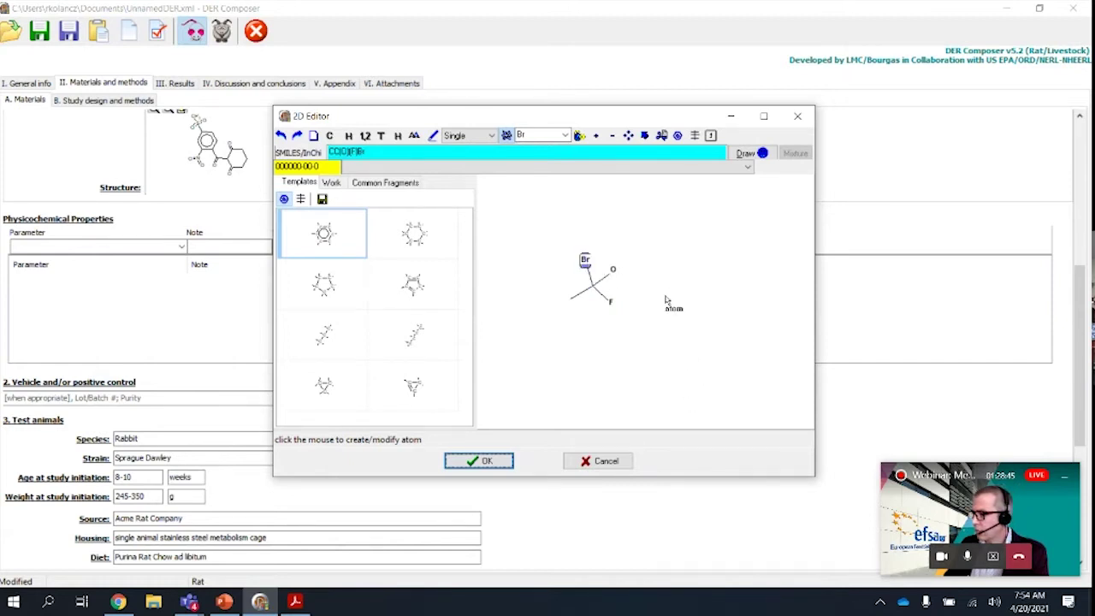
- Make the bond to oxygen Plane Up and the bond to fluorine Plane Down
left_click(434, 136)
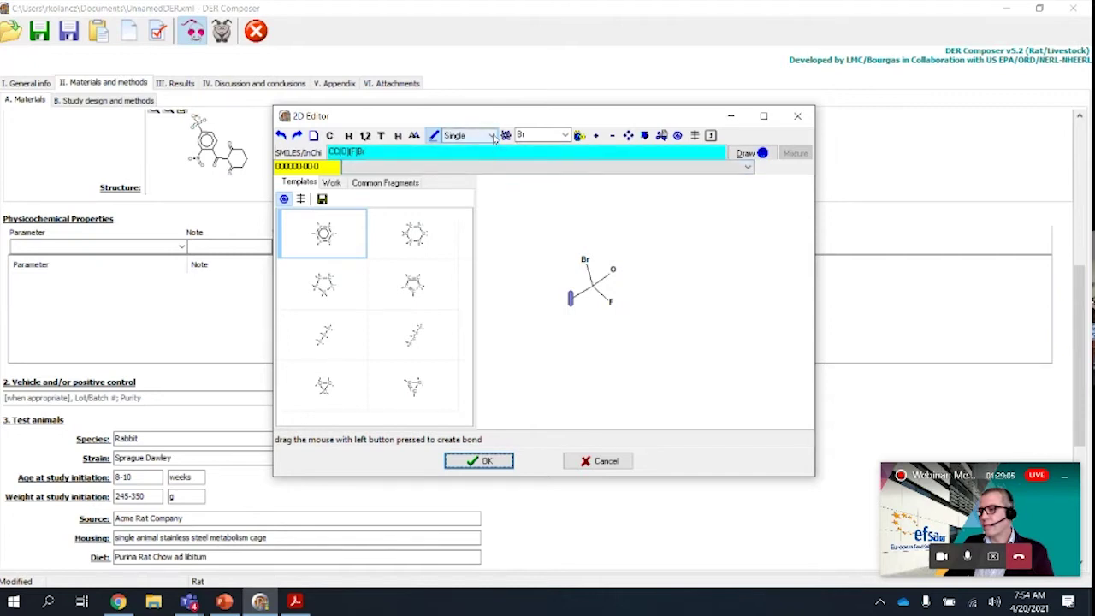
left_click(493, 136)
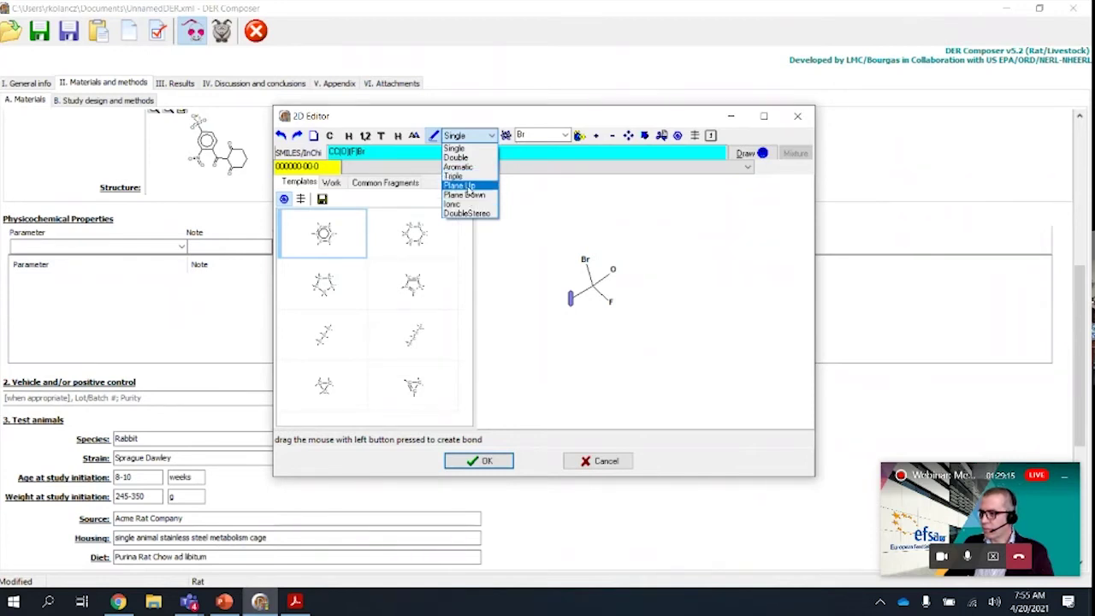
left_click(470, 185)
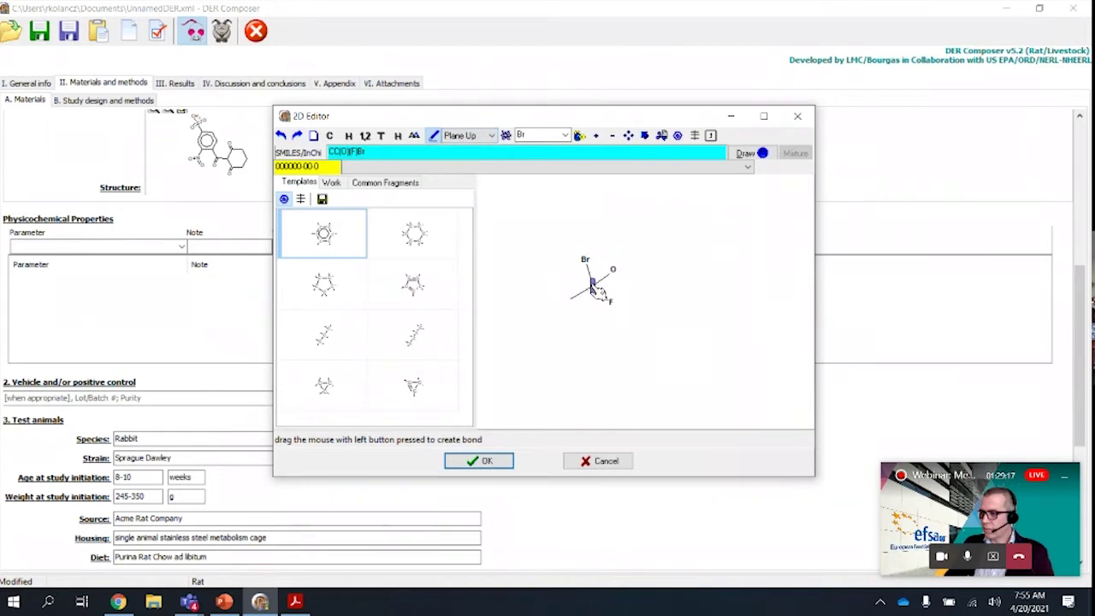
left_click(614, 274)
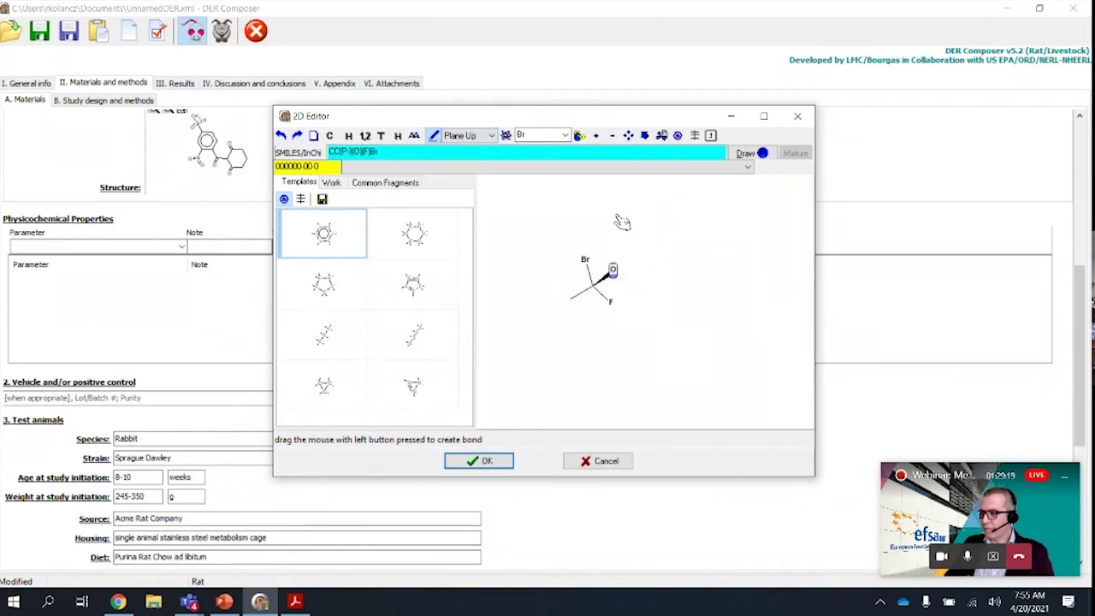
left_click(491, 135)
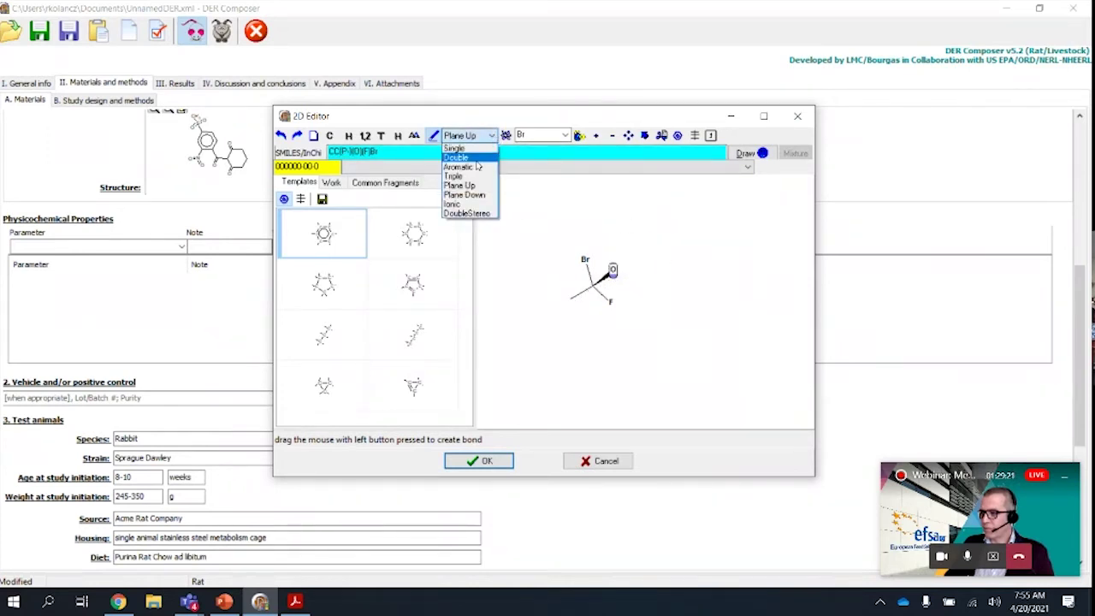
left_click(463, 195)
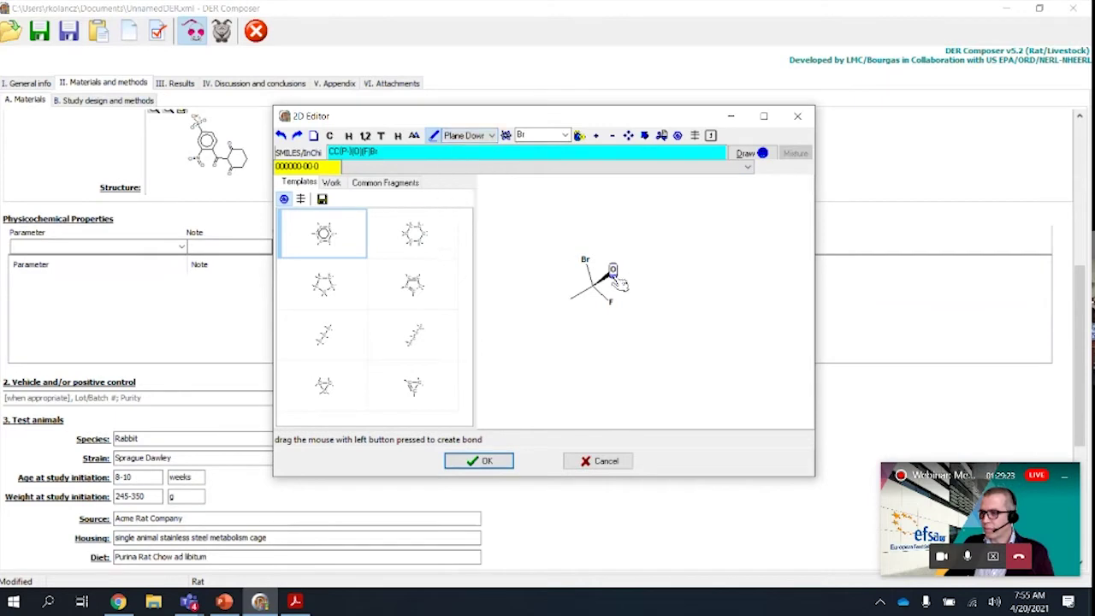
left_click(610, 298)
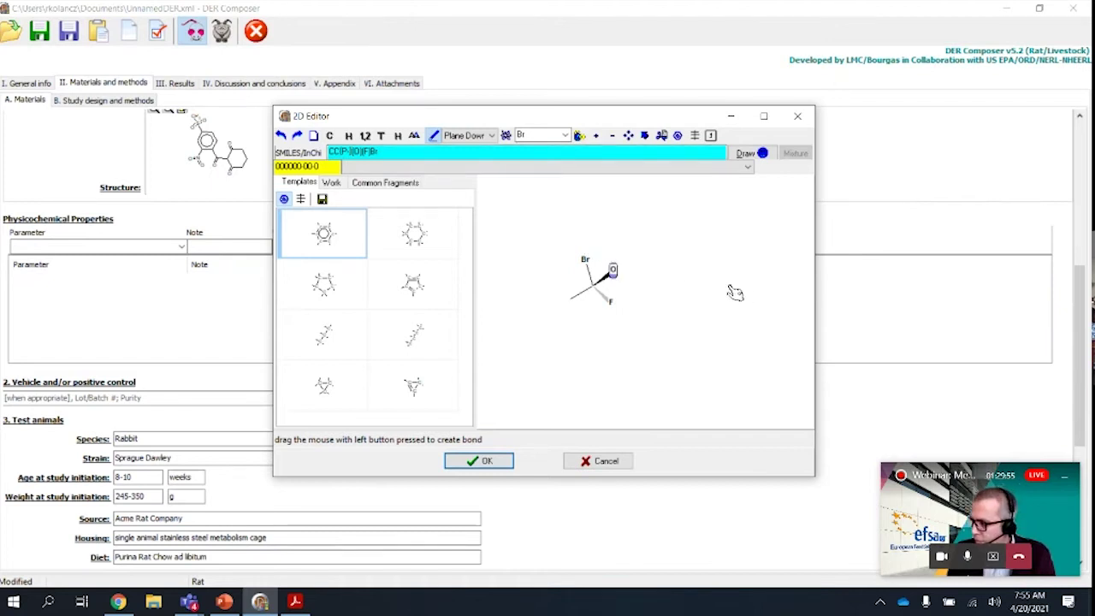
- Select the whole bromine, fluorine and oxygen example molecule and delete it from the canvas
left_click(661, 135)
left_click_drag(553, 236, 653, 325)
key("Delete")
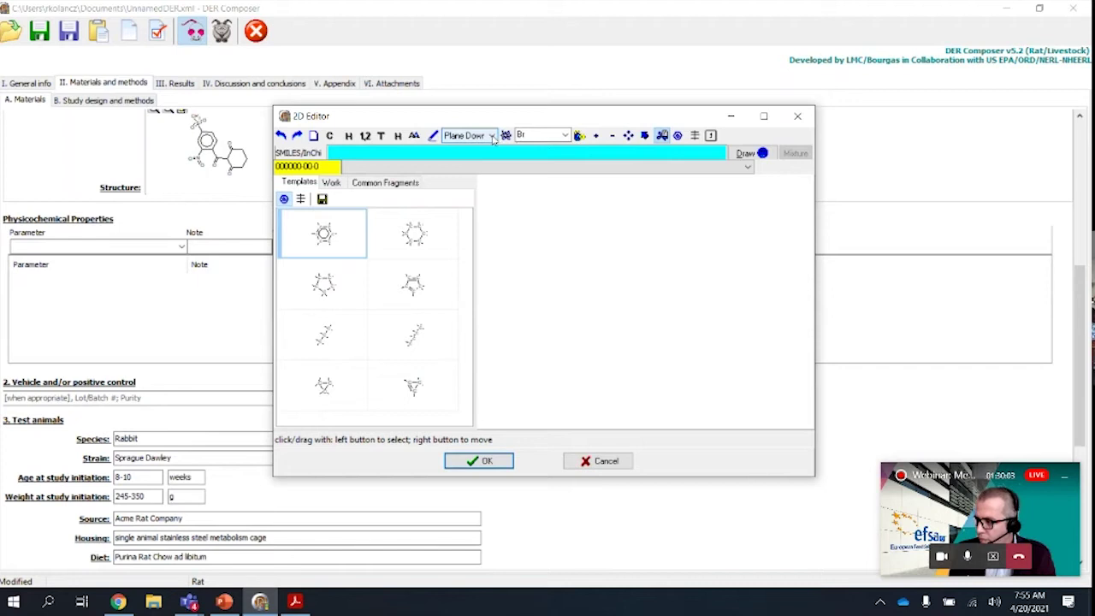
- Draw a single horizontal Plane Down bond on the empty canvas and change its type to Double
left_click(433, 135)
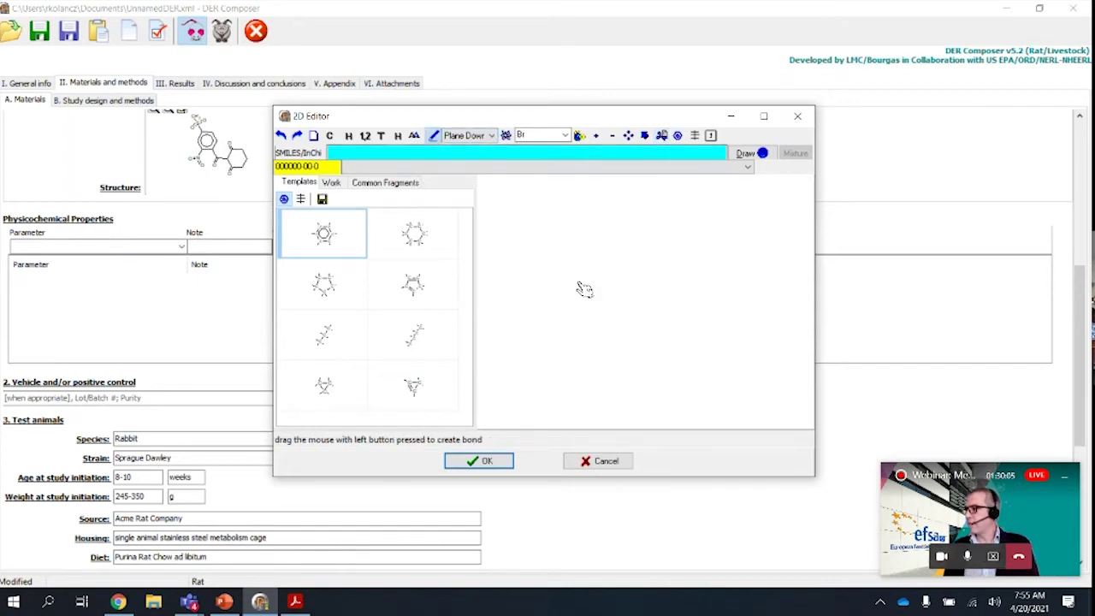
left_click_drag(565, 291, 642, 291)
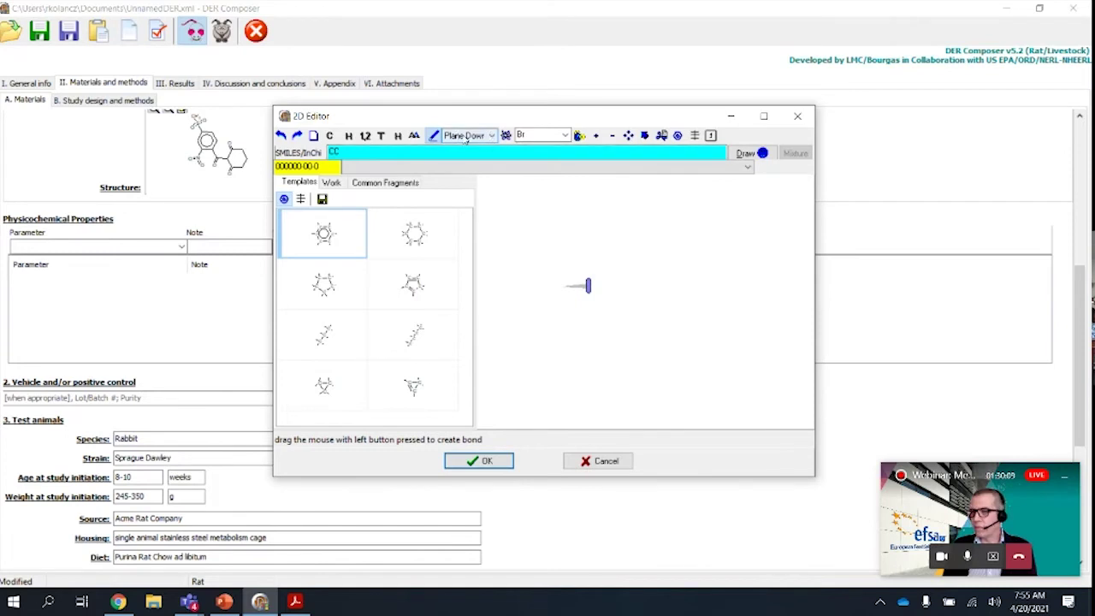
left_click(494, 137)
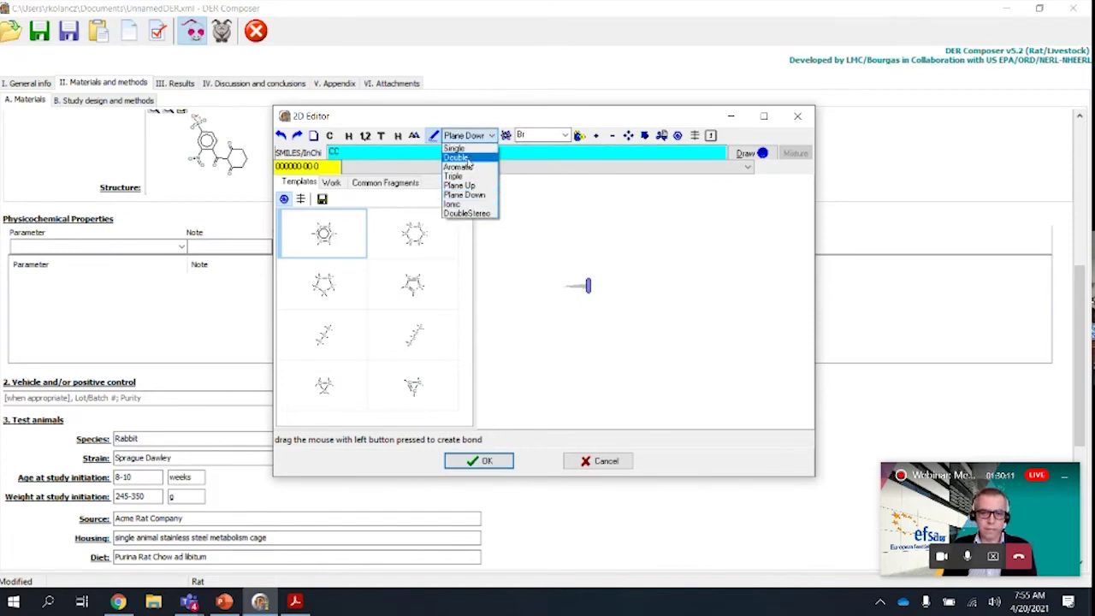
left_click(467, 159)
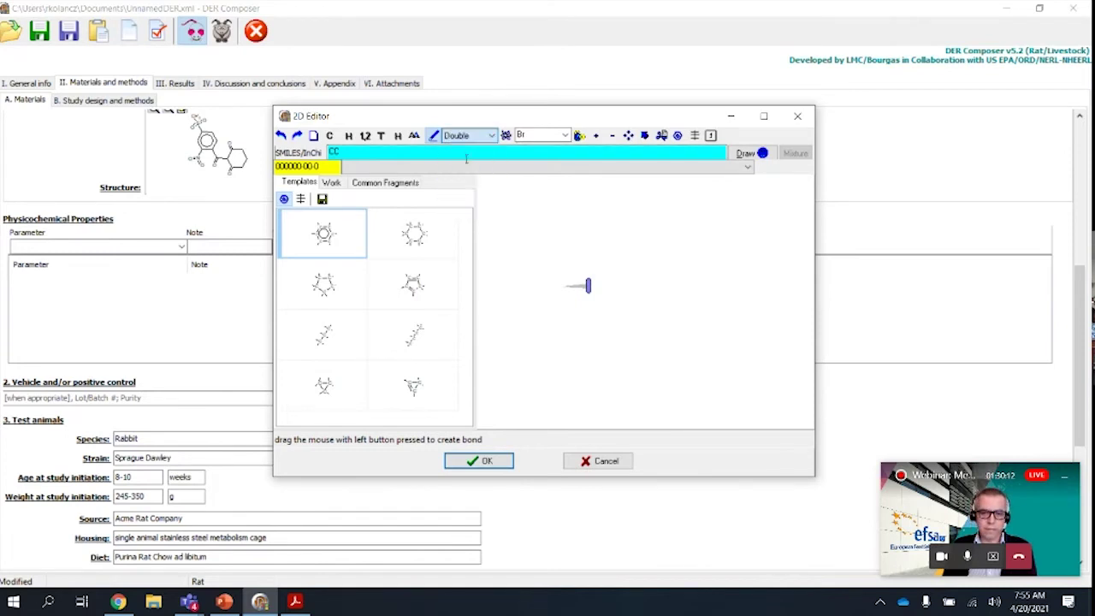
left_click(572, 286)
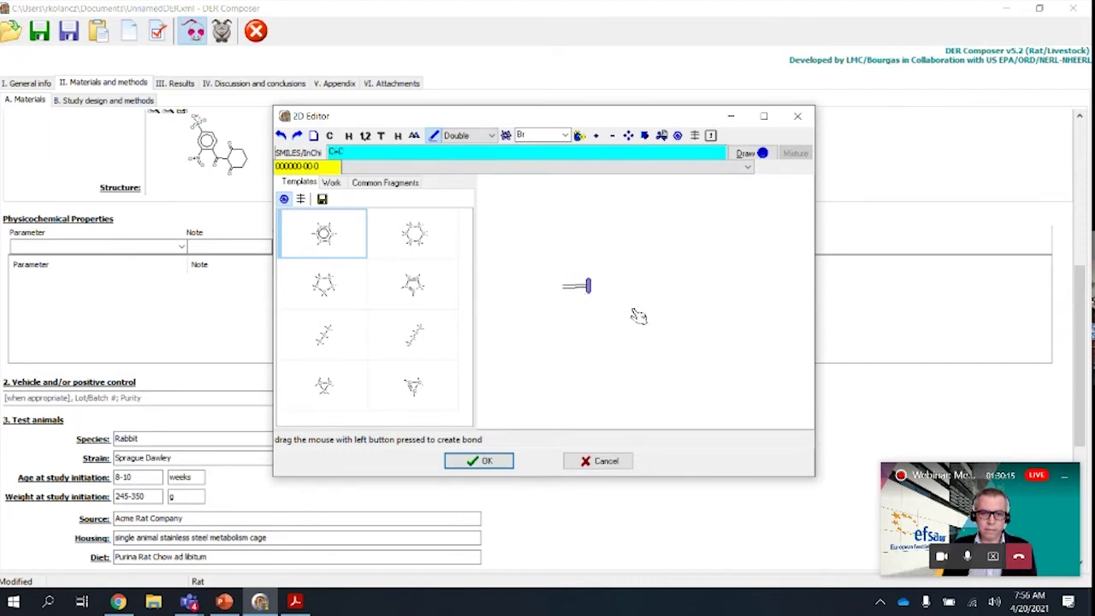
- Add two Single bonds to each end of the double bond
left_click(434, 138)
left_click(466, 136)
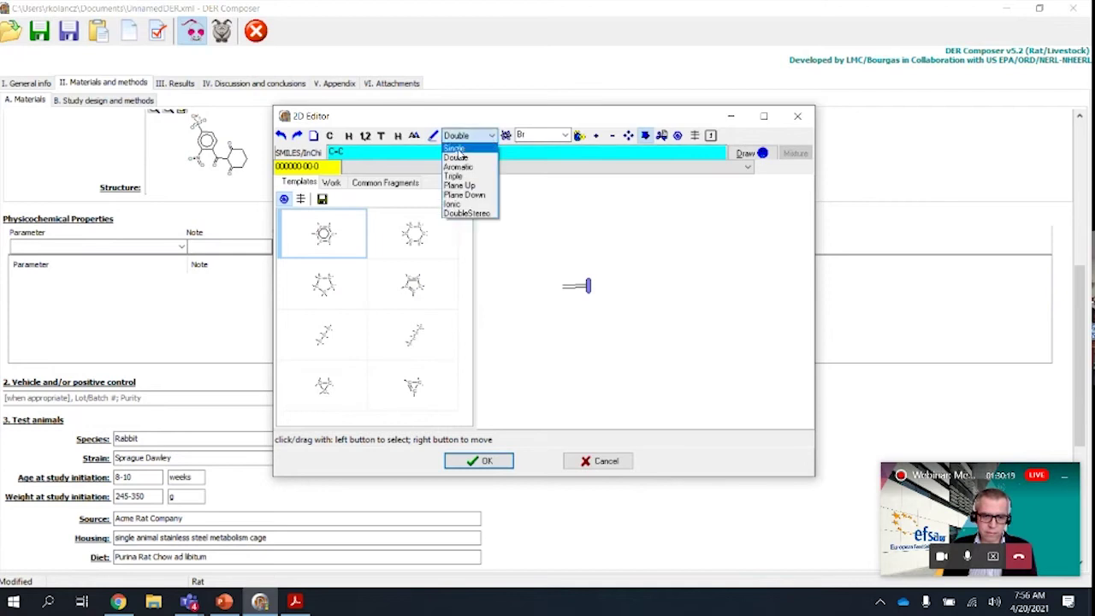
left_click(456, 149)
mouse_move(589, 287)
left_mouse_down()
mouse_move(614, 276)
mouse_move(604, 305)
left_mouse_up()
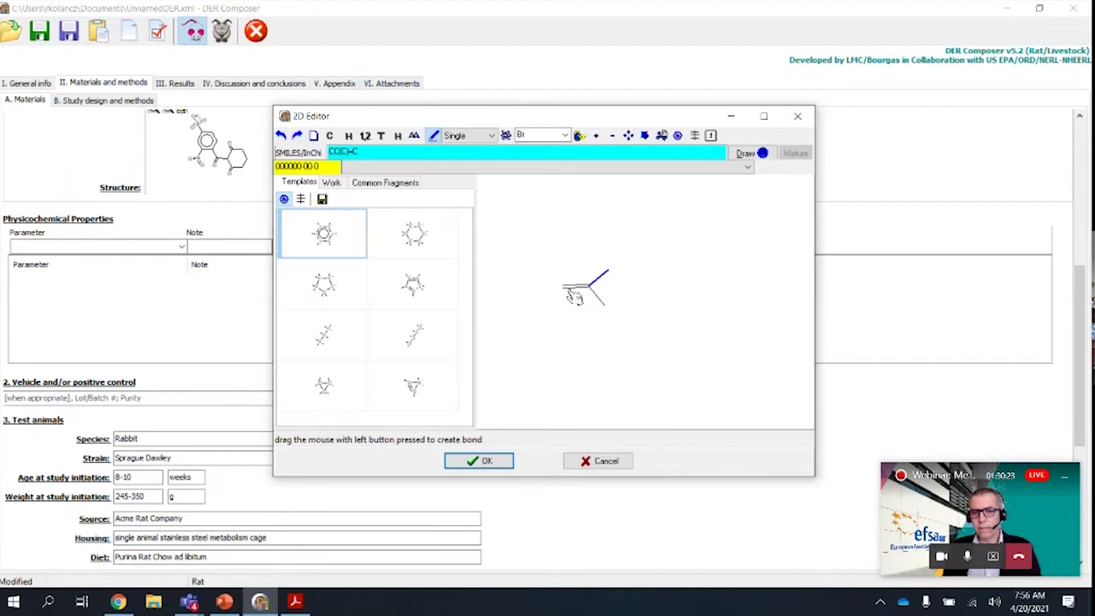
left_click_drag(553, 270, 548, 305)
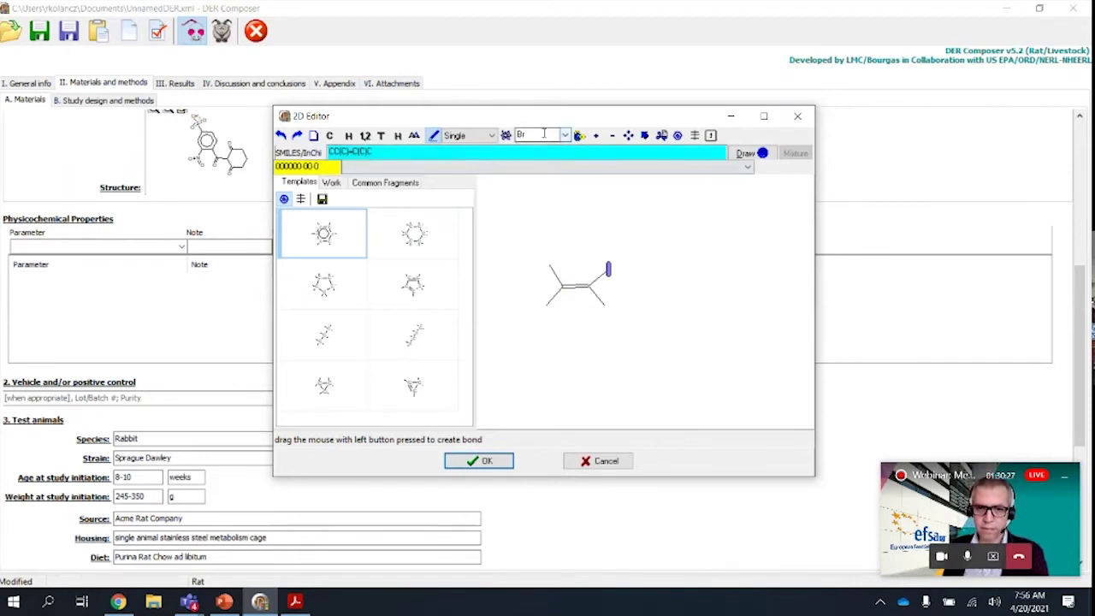
- Change two diagonally opposite end atoms of the double-bonded molecule to Br for the trans arrangement
left_click(506, 135)
left_click(607, 270)
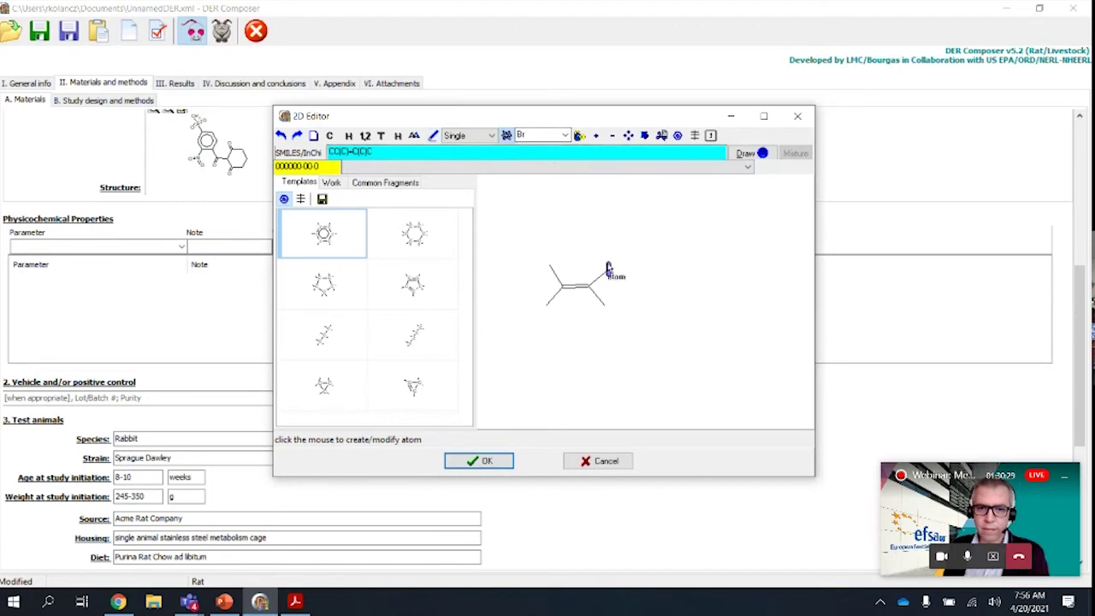
left_click(545, 305)
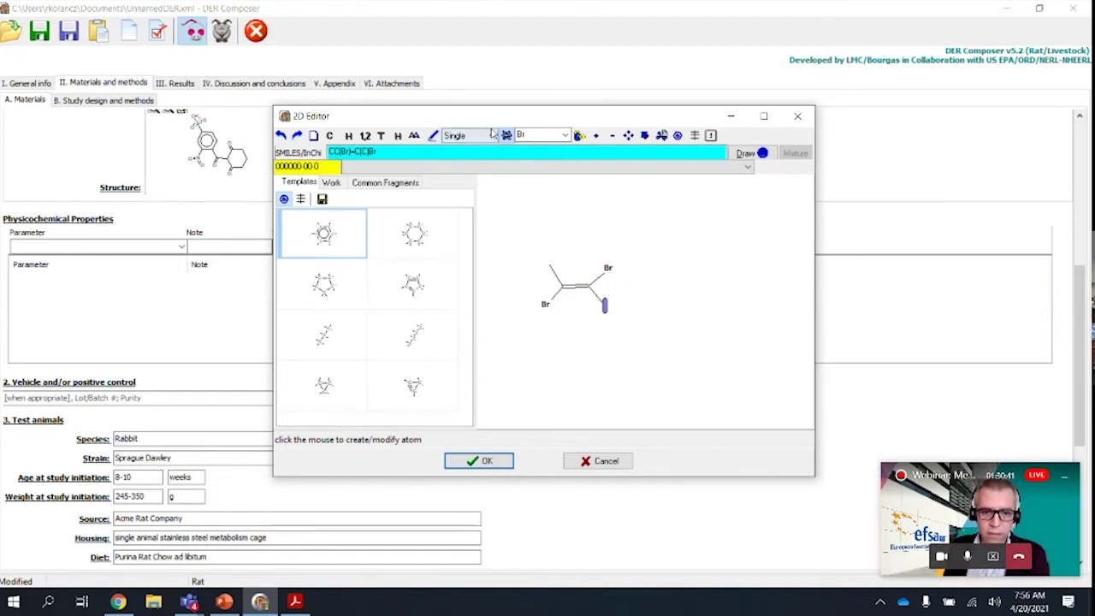
- Draw a second double-bonded molecule with four single end bonds beside the first and change its two upper end atoms to Br
left_click(479, 135)
left_click(456, 159)
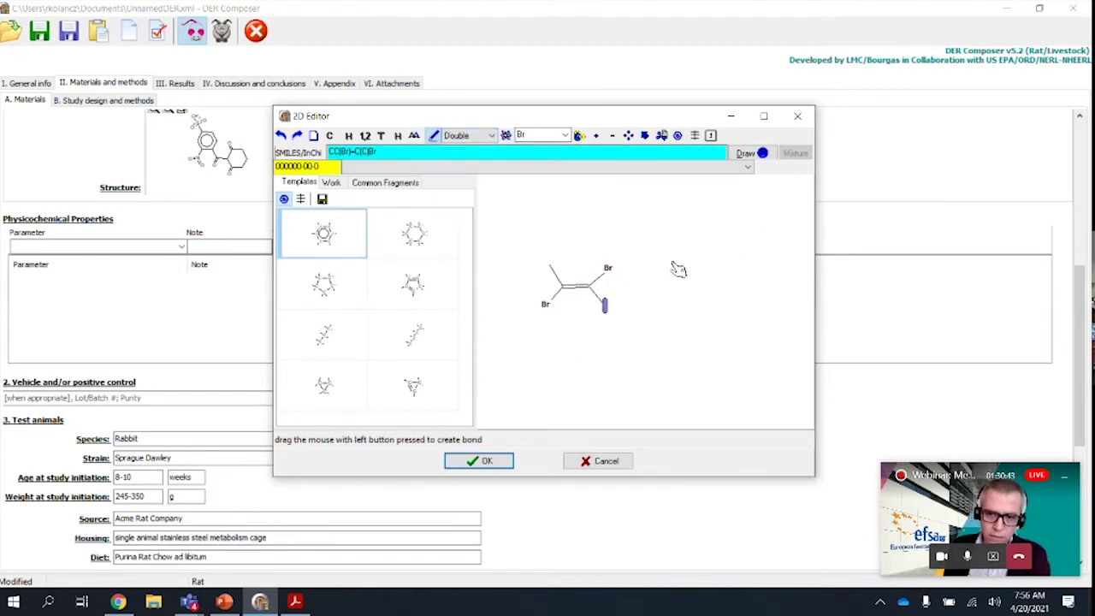
left_click_drag(689, 296, 740, 312)
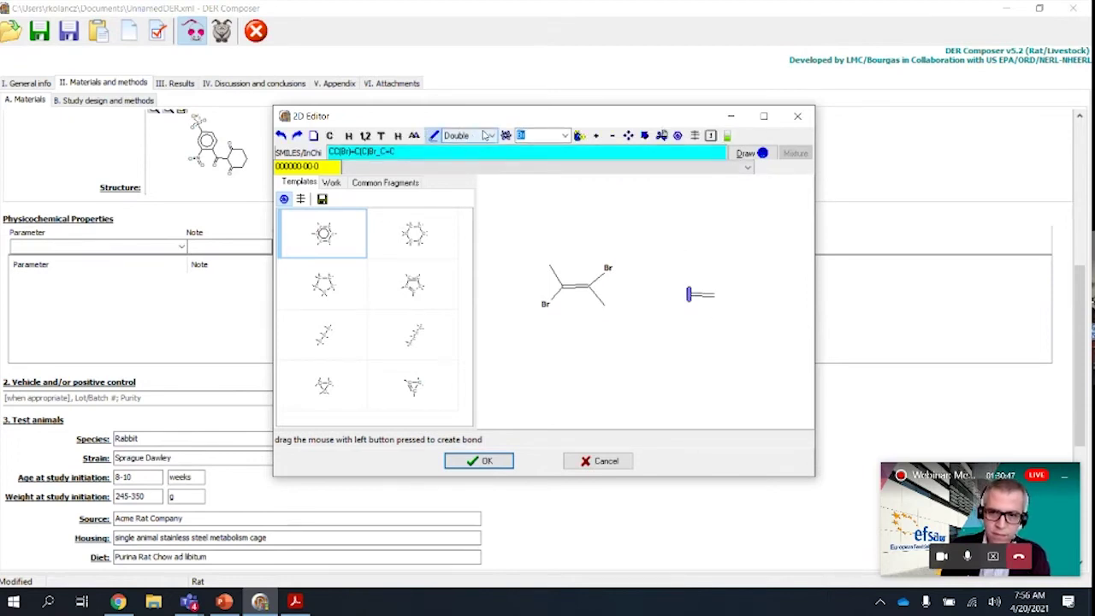
left_click(466, 135)
left_click(488, 148)
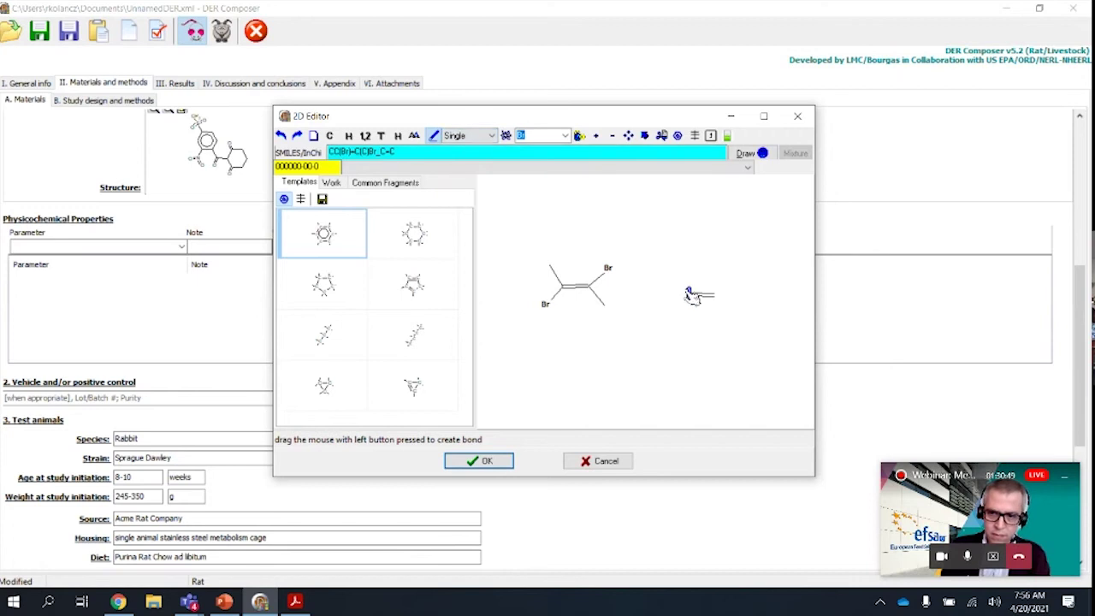
mouse_move(690, 295)
left_mouse_down()
mouse_move(670, 276)
mouse_move(722, 272)
mouse_move(674, 313)
mouse_move(740, 318)
mouse_move(733, 312)
left_mouse_up()
key("Return")
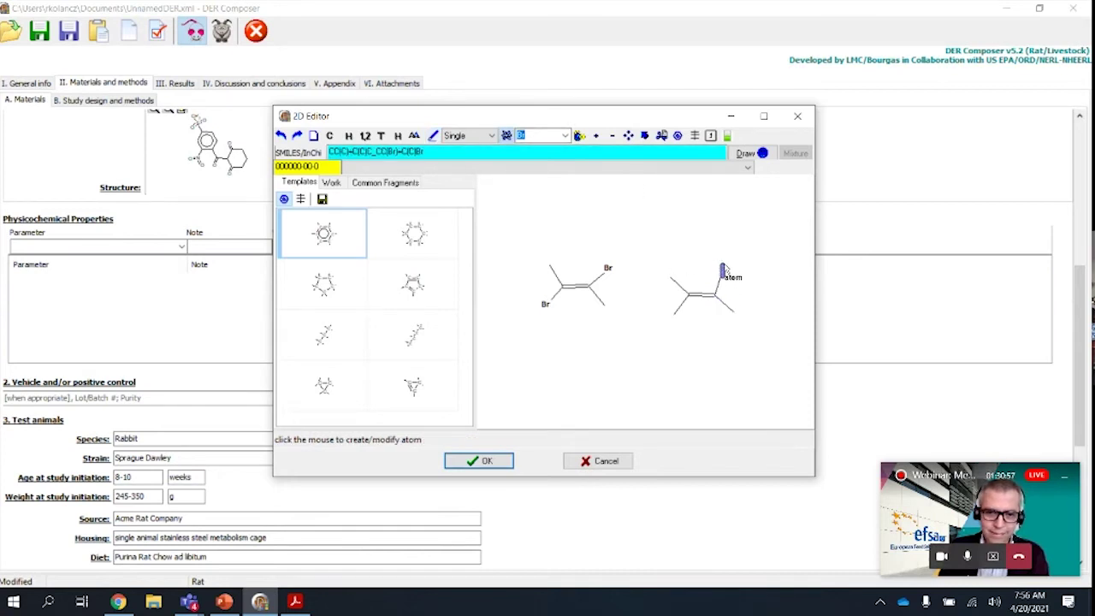
left_click(722, 282)
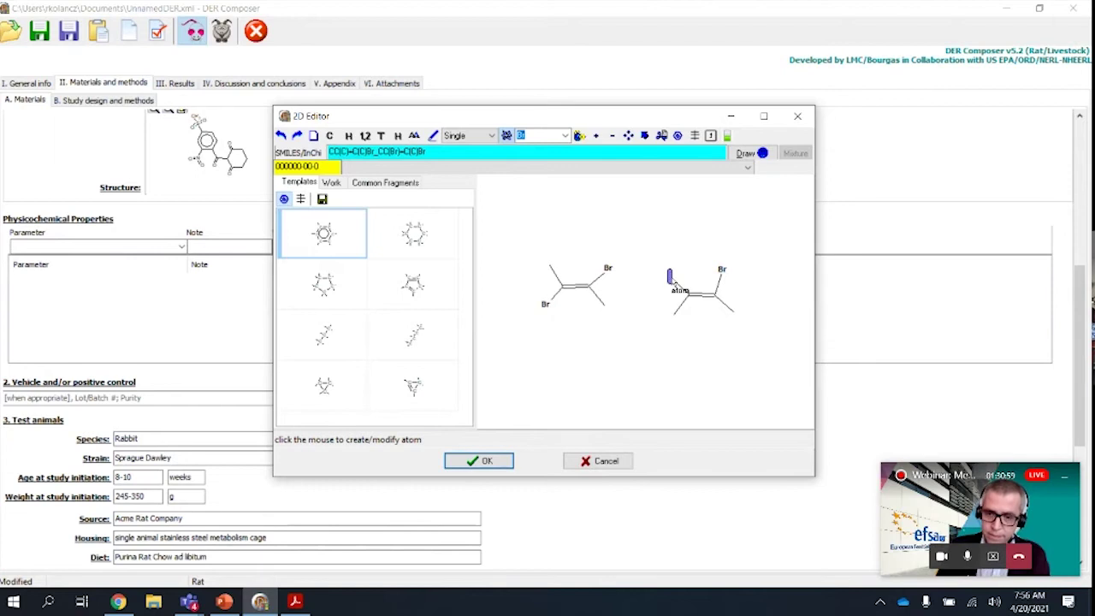
left_click(673, 282)
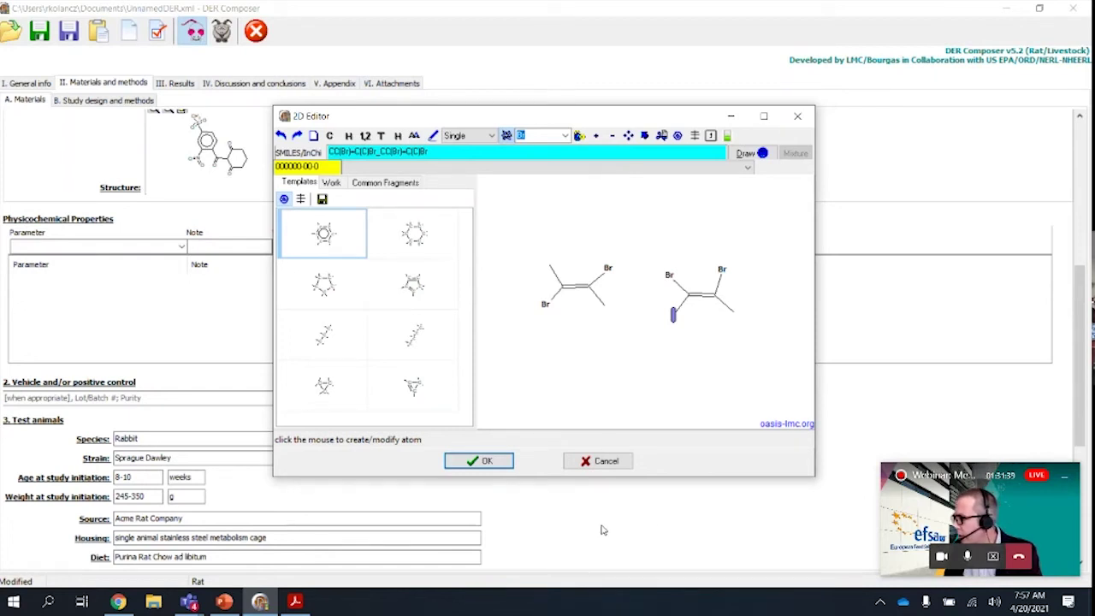
- Discard the structures in the 2D Editor and set the test animals' species to Rat
left_click(609, 464)
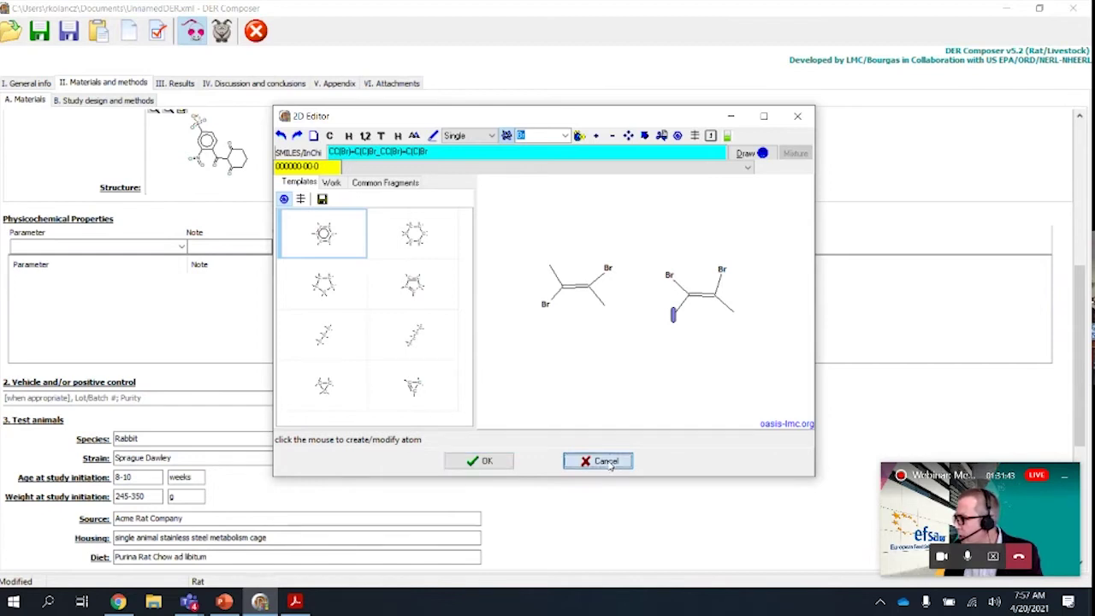
left_click(608, 464)
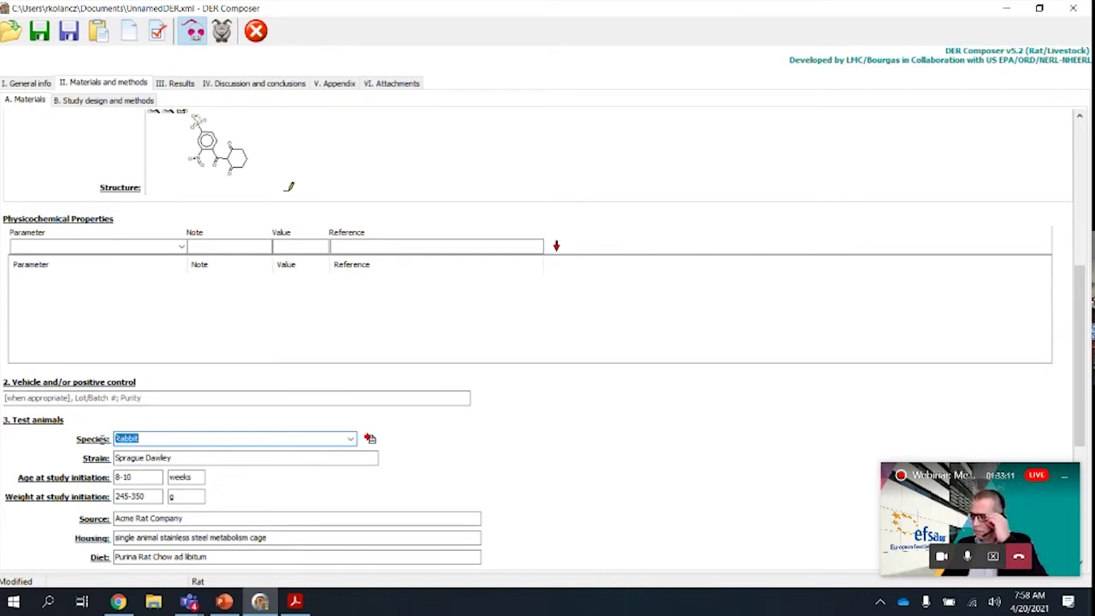
type("Rat")
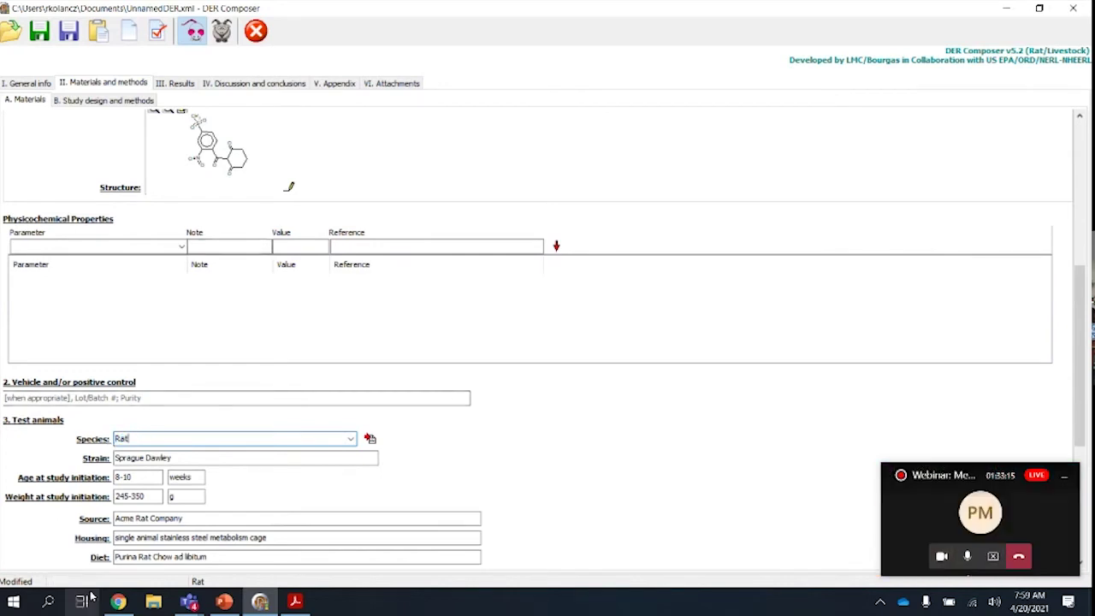
- Switch to PowerPoint, start the slide show at the Questions & Answers slide and go through the Part 2 appendix slides
left_click(225, 604)
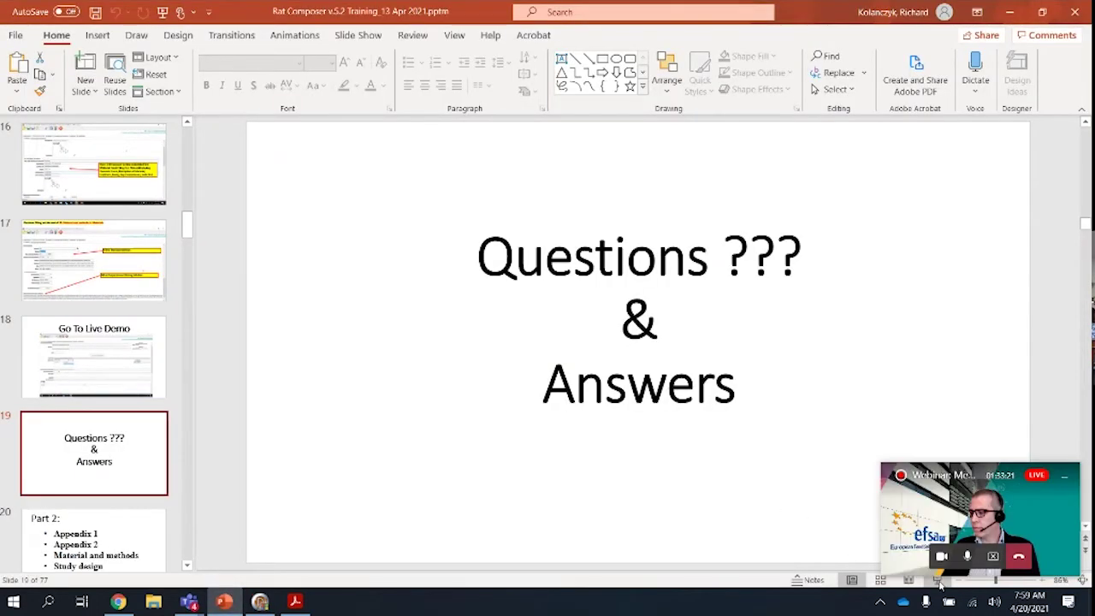
left_click(938, 581)
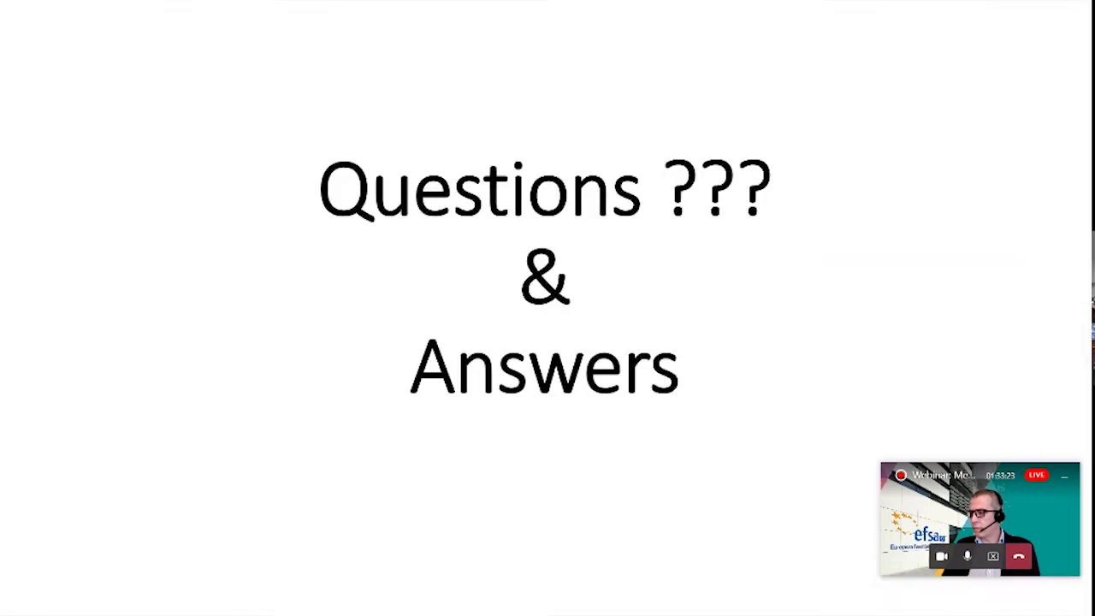
left_click(366, 481)
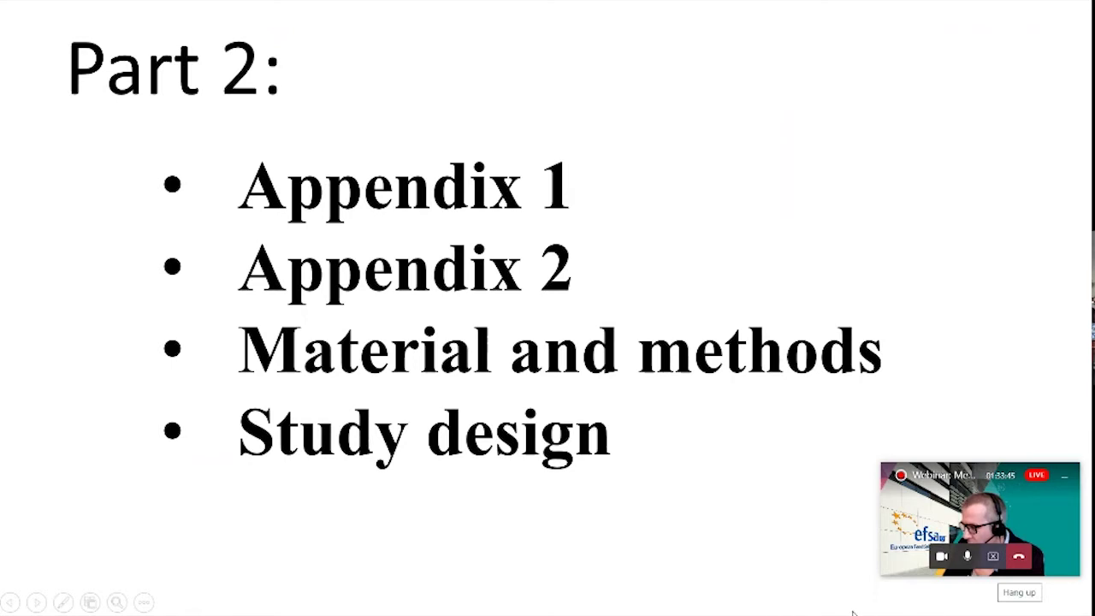
left_click(1065, 480)
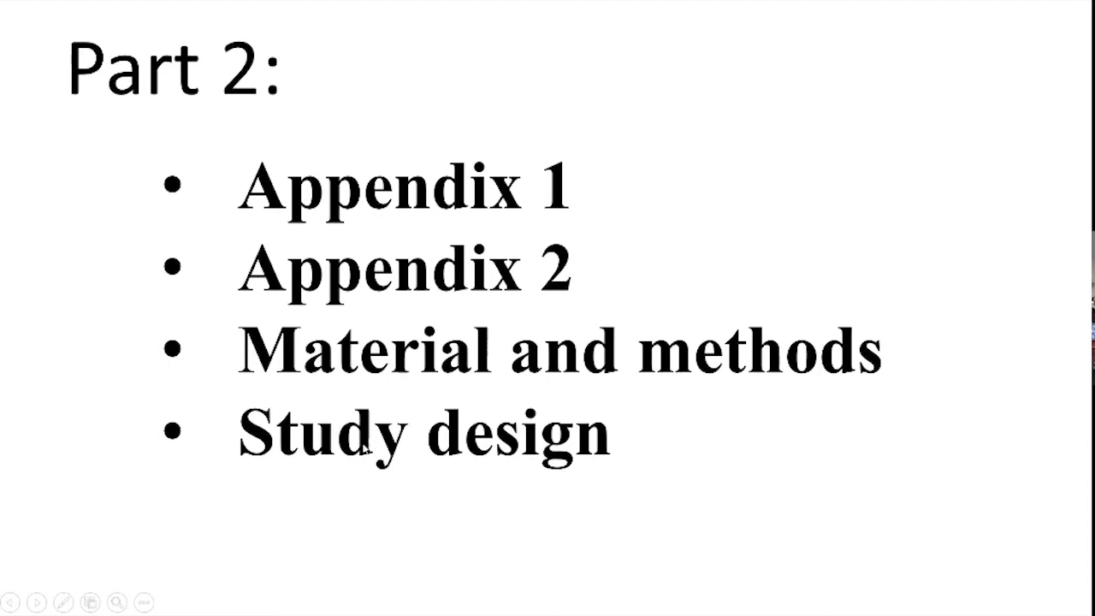
left_click(453, 401)
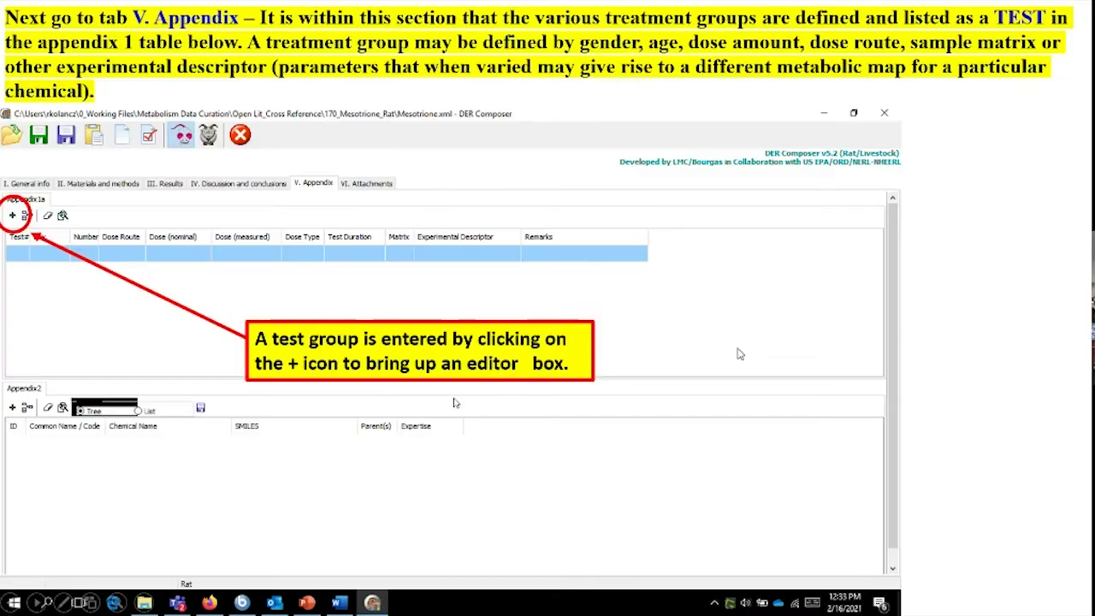
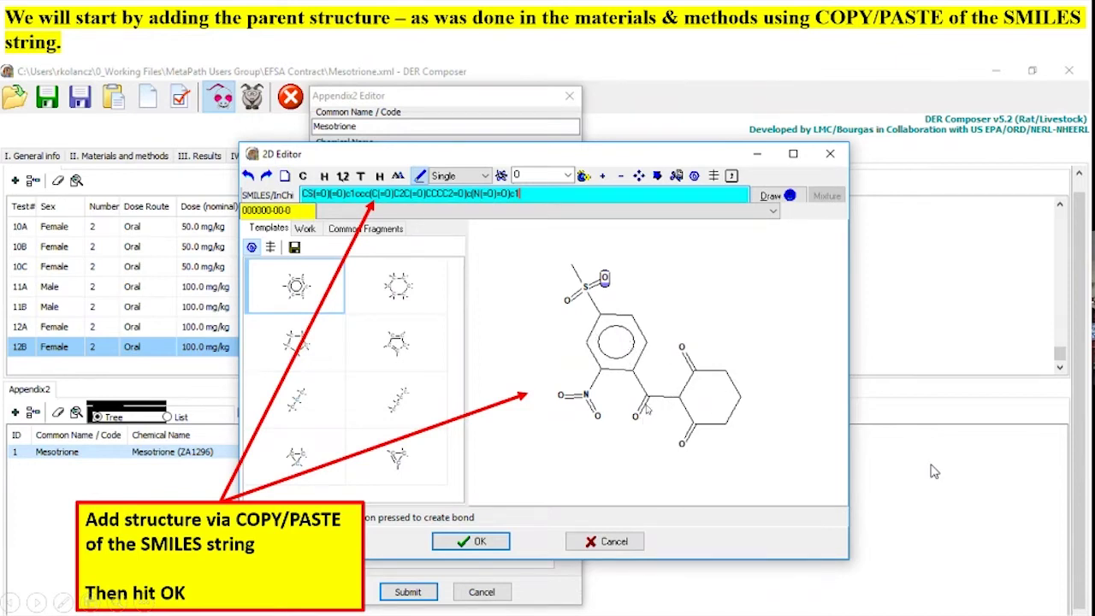
left_click(471, 541)
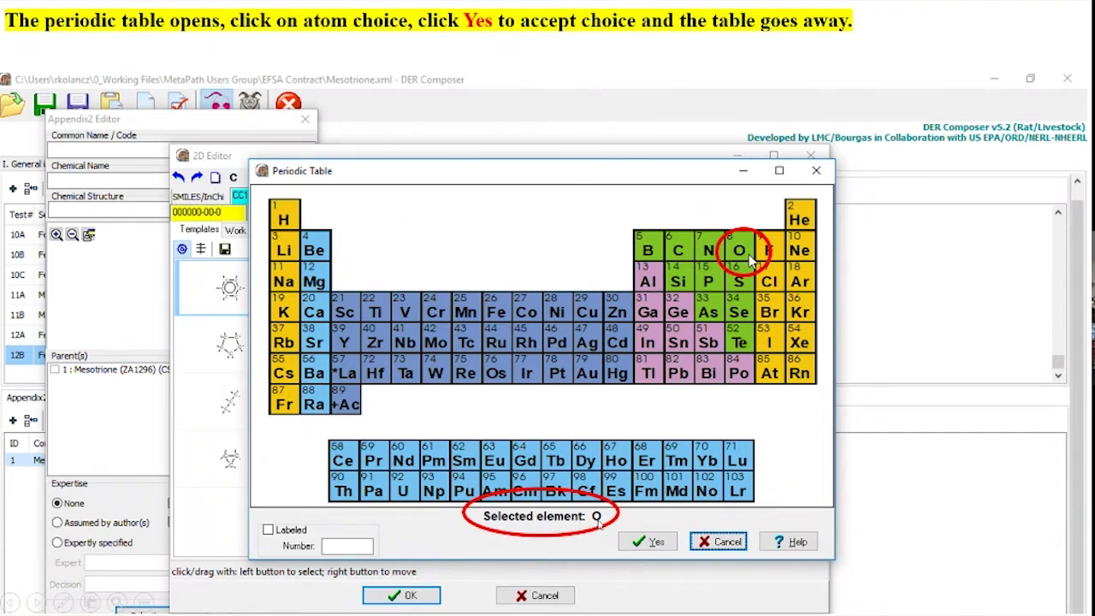
left_click(655, 543)
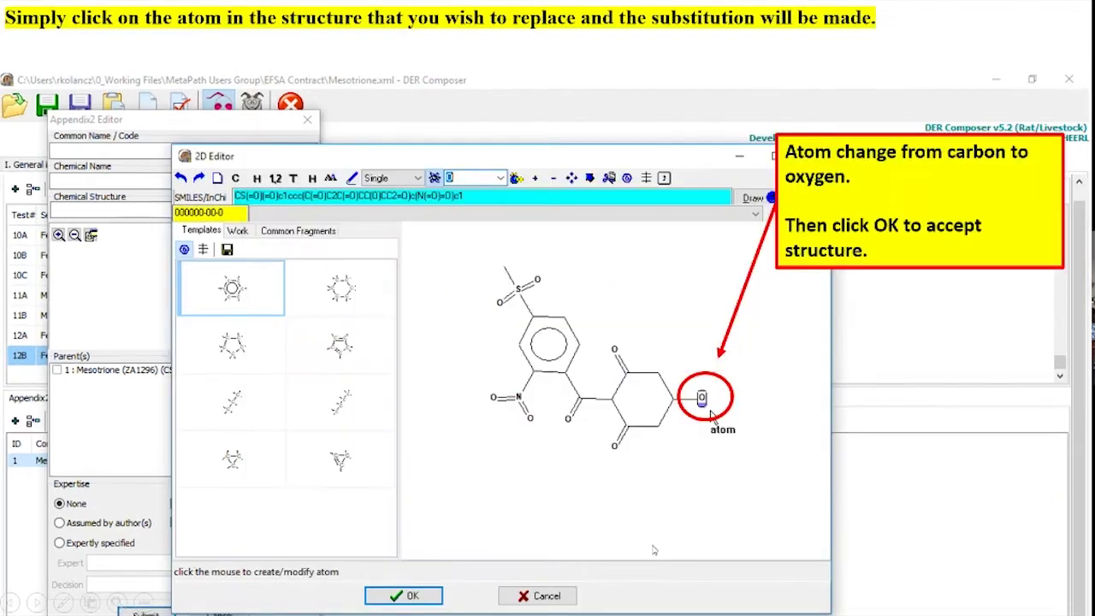
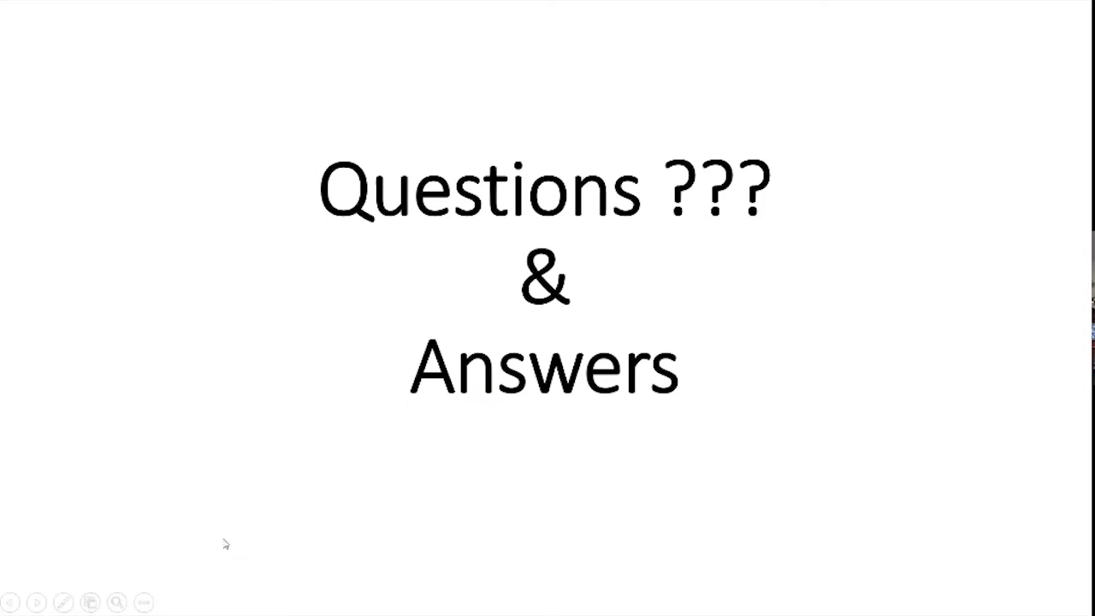
- End the slide show, switch to DER Composer and show the Appendix section of the report
key("Escape")
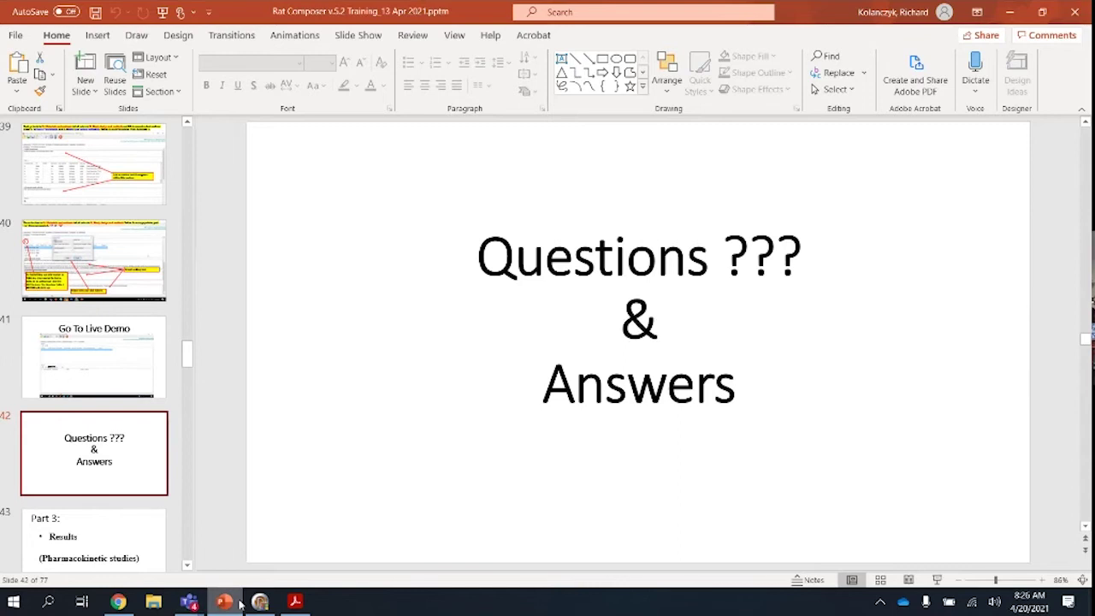
left_click(259, 601)
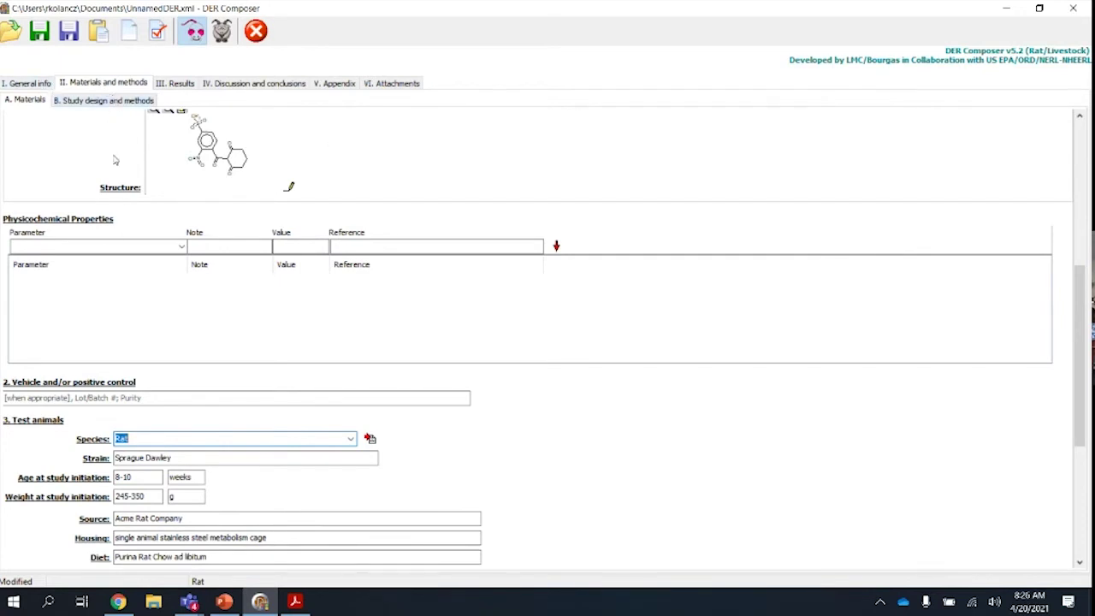
left_click(335, 86)
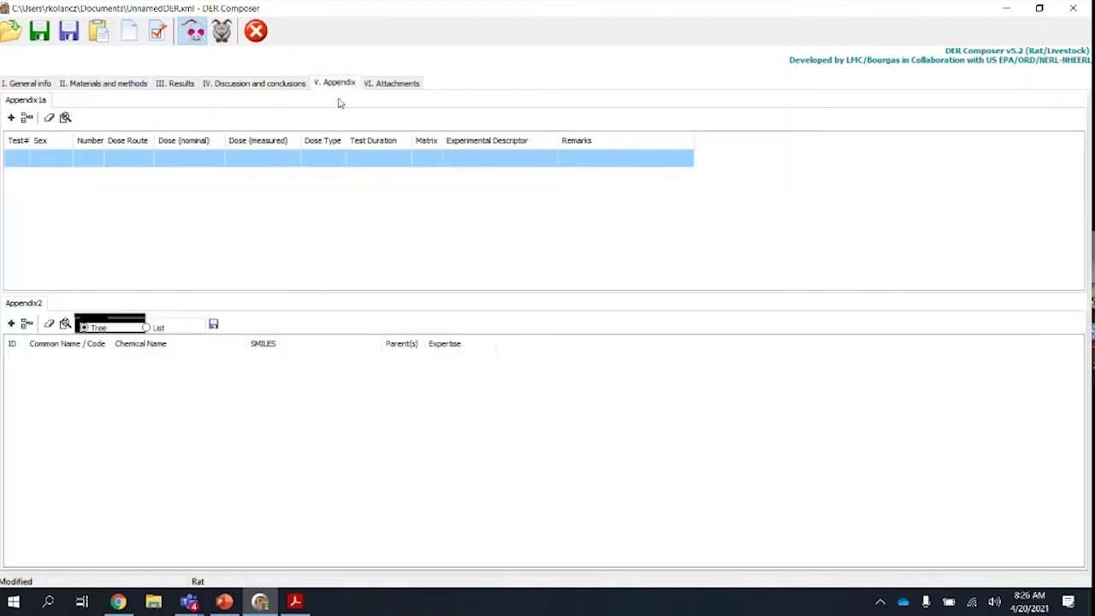
- Add a new Appendix 1 test group with Test# M-Lo-Urine and gender Male
left_click(11, 118)
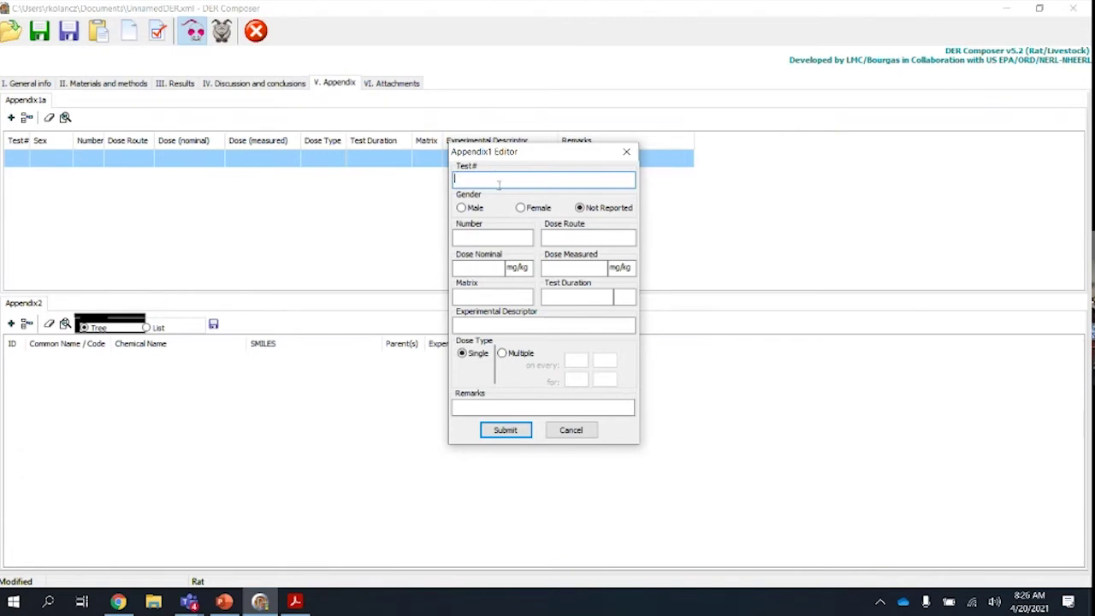
type("M-")
double_click(499, 185)
type("Lo-Urine")
left_click(462, 208)
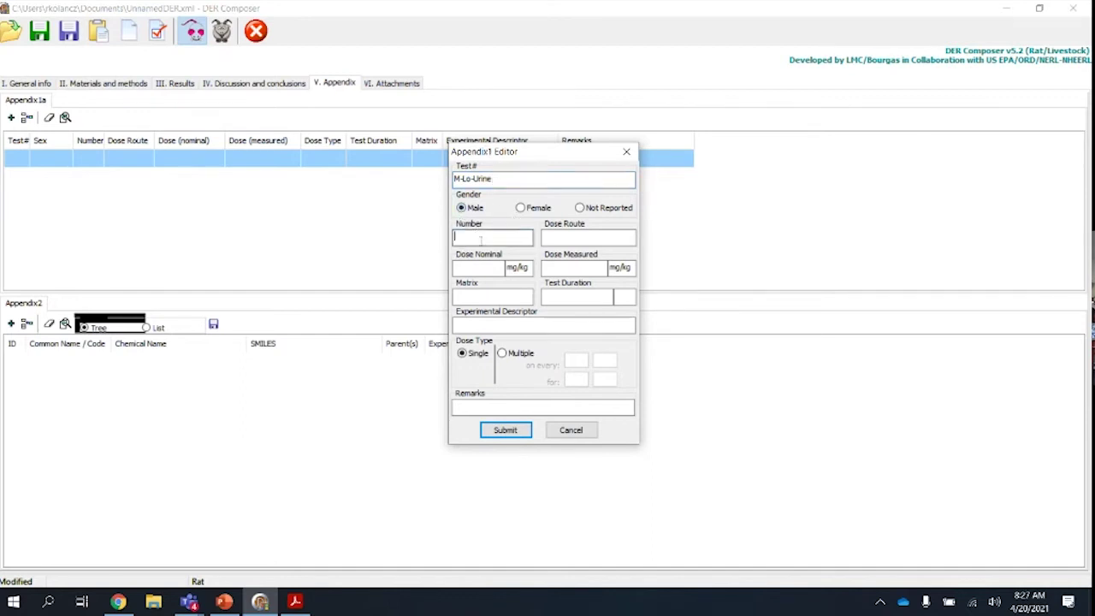
- Set the M-Lo-Urine group's number to 5, dose route to oral, nominal dose to 1.0 mg/kg and measured dose to 0.98 mg/kg
type("5")
left_click(577, 238)
left_click(486, 268)
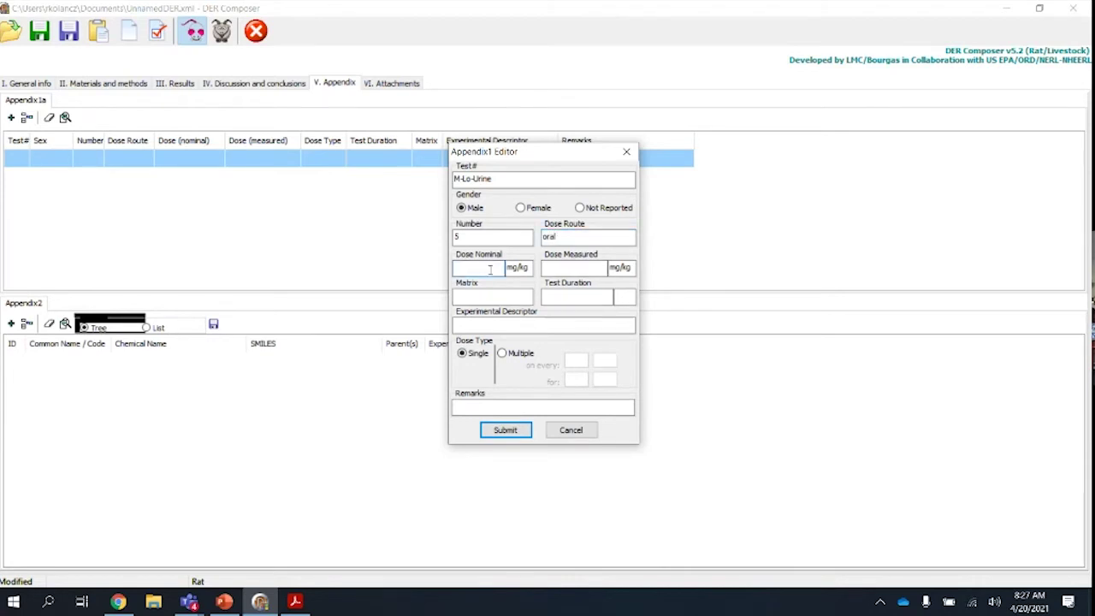
type("1.")
left_click(565, 268)
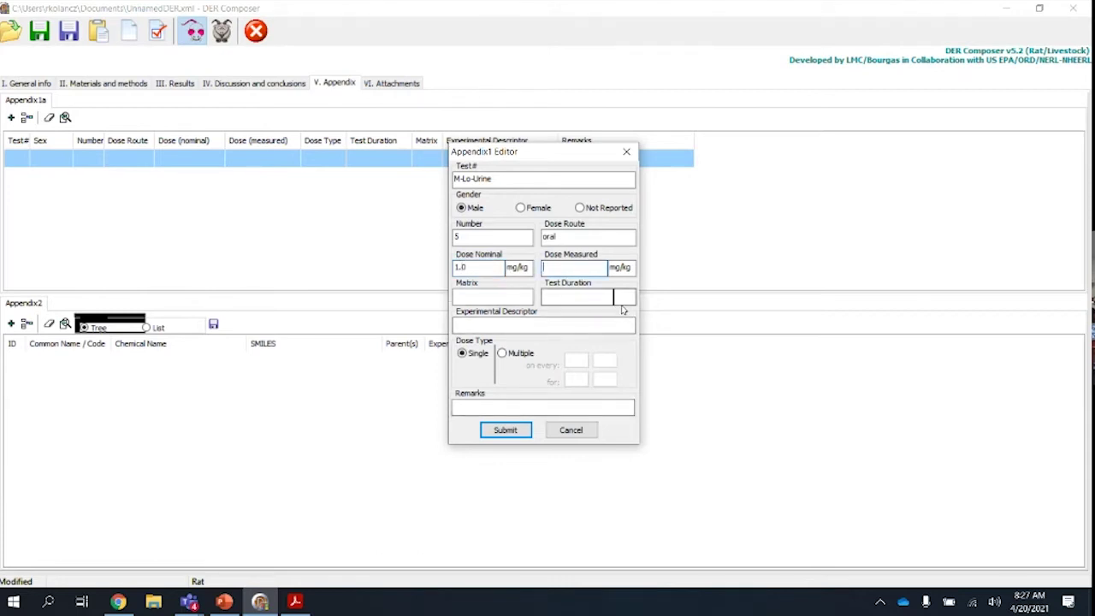
type("0.98")
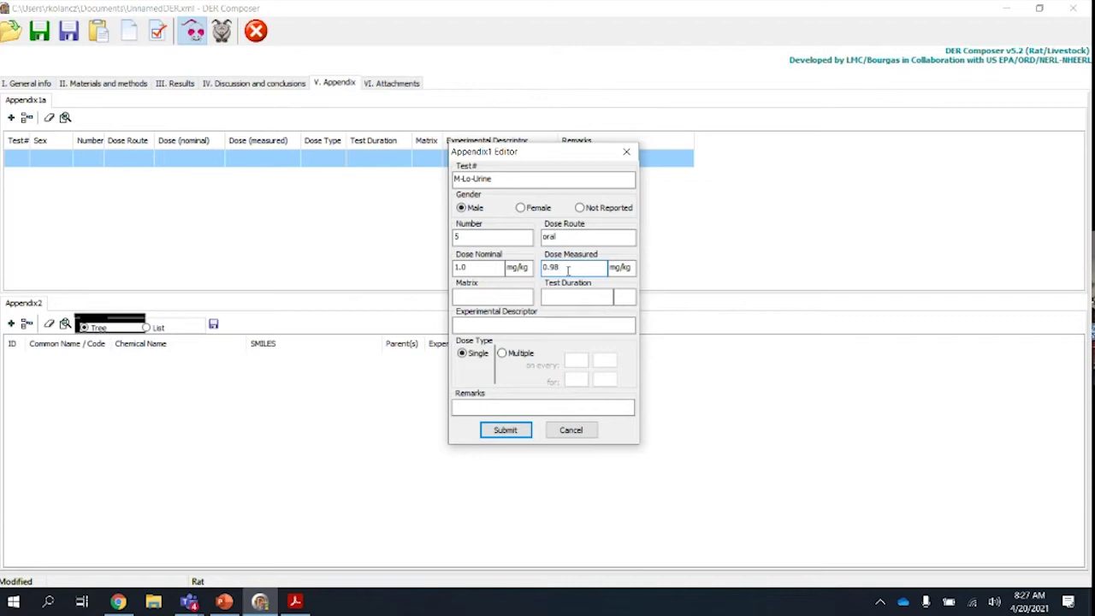
- Enter matrix Urine and test duration 96 hrs, submit the M-Lo-Urine group and widen the Test# column to show the full name
left_click(527, 294)
type("Urine")
left_click(589, 298)
type("96")
left_click(627, 299)
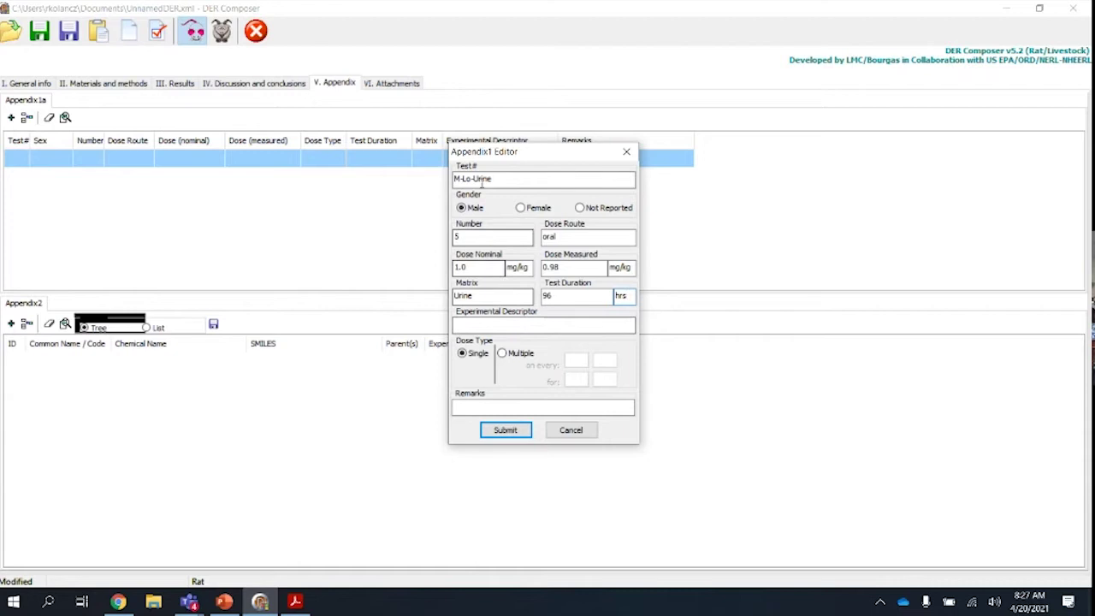
left_click(511, 431)
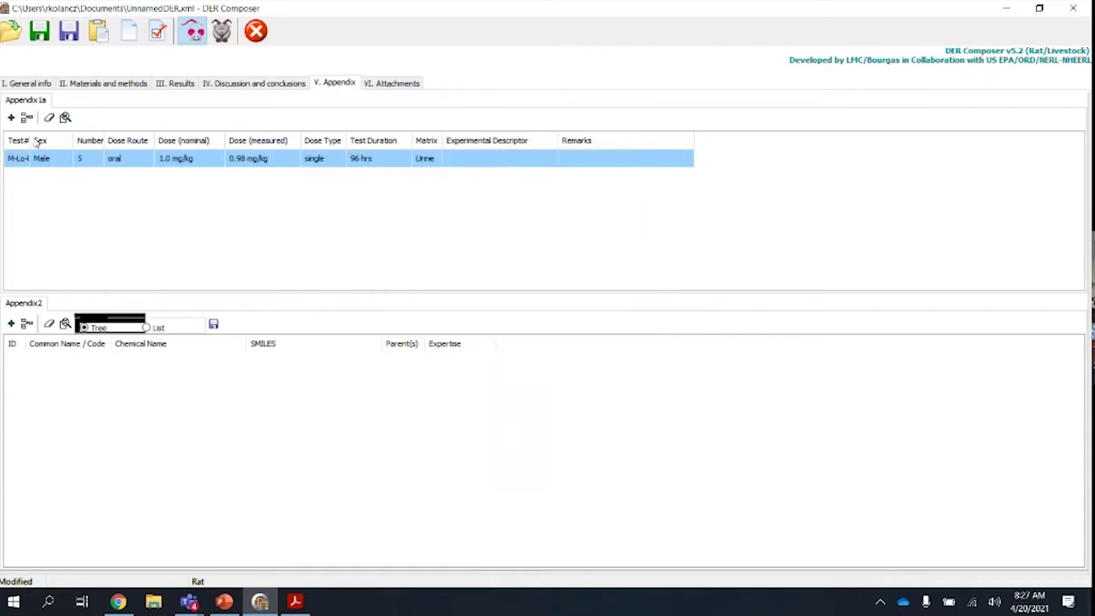
left_click_drag(32, 137, 65, 131)
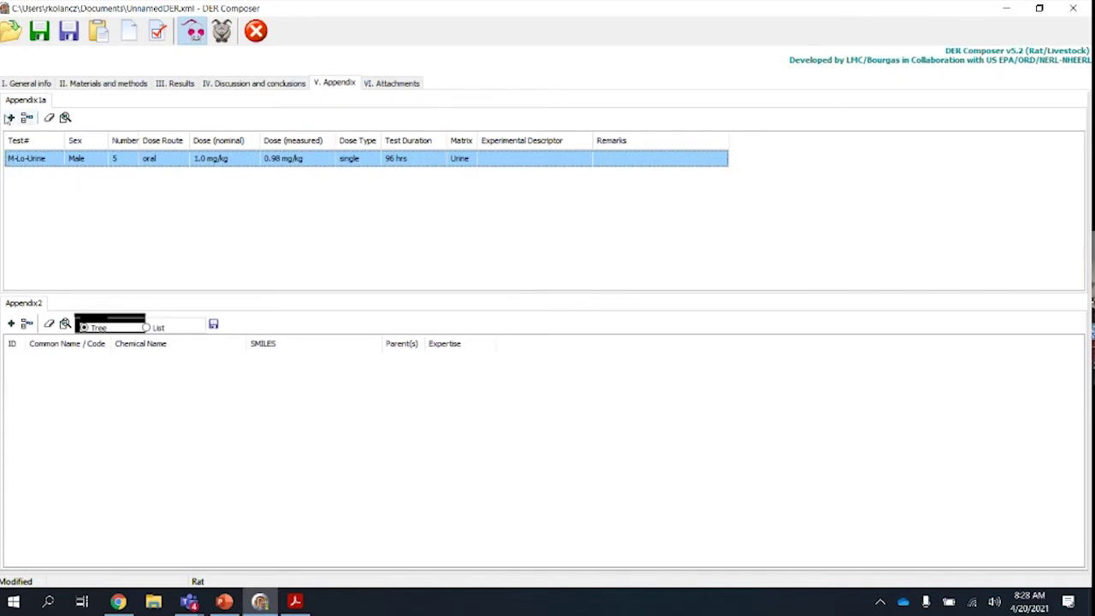
- Add an Appendix 1 test group M-Lo-Feces with matrix Feces, keeping the prefilled M-Lo-Urine values
left_click(12, 118)
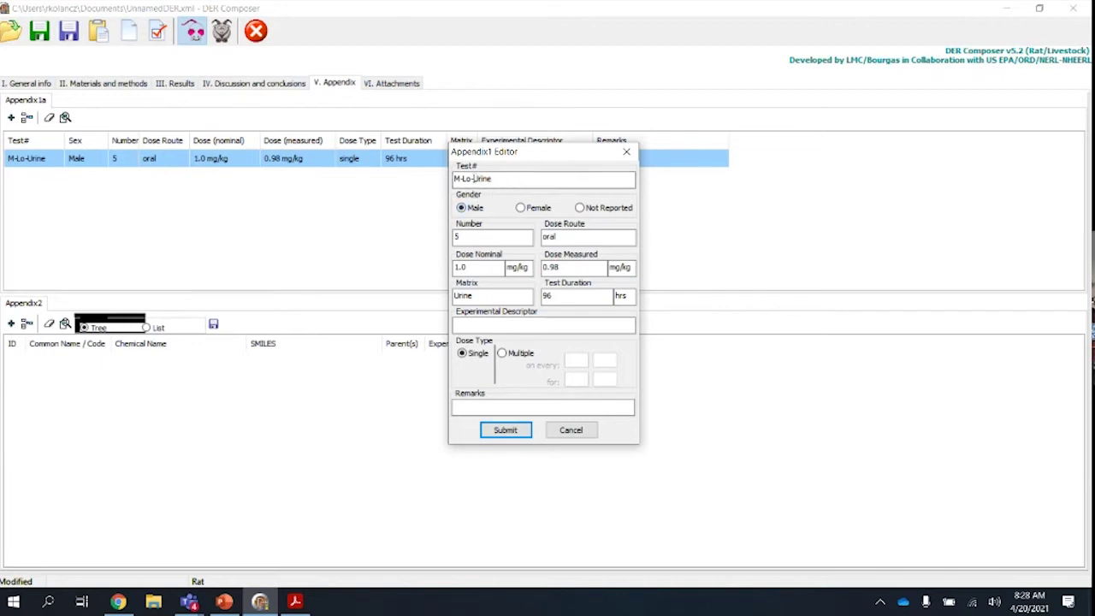
left_click_drag(475, 178, 511, 178)
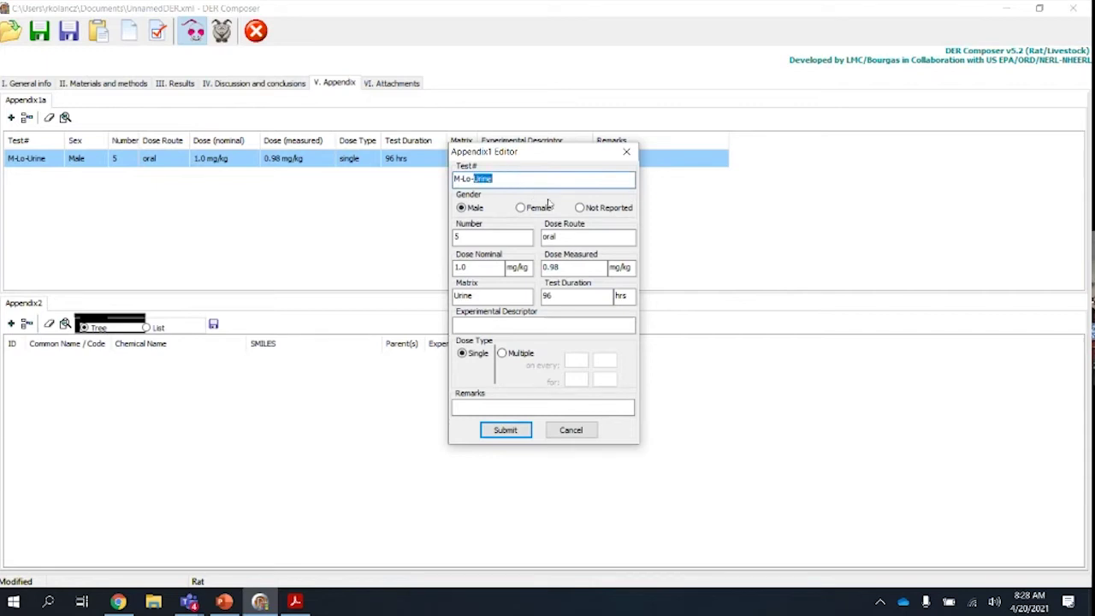
type("Feces")
left_click_drag(496, 295, 448, 297)
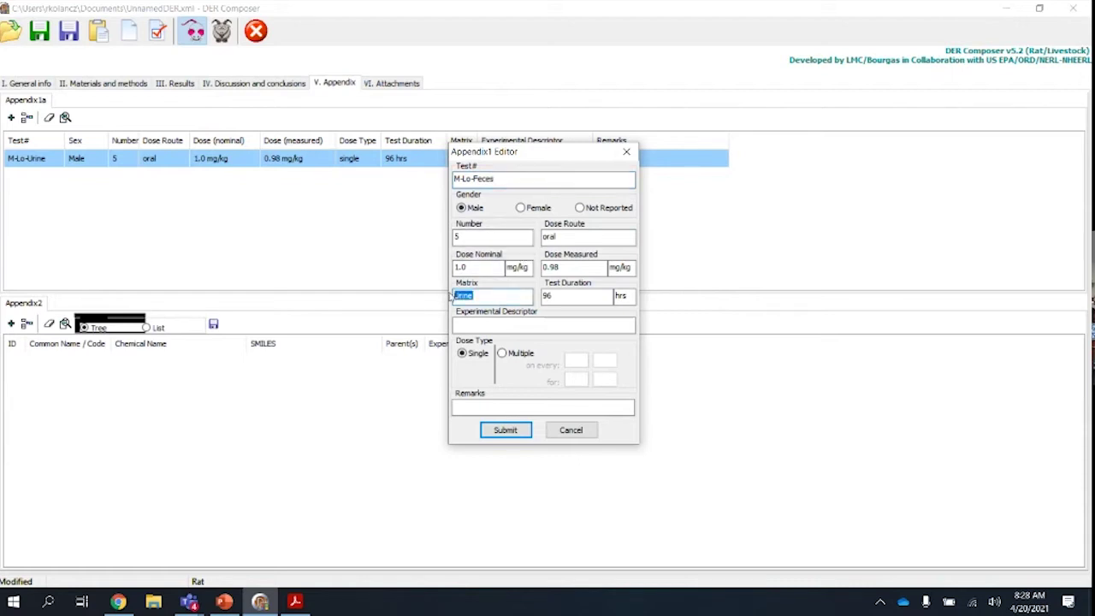
type("Feces")
left_click(516, 433)
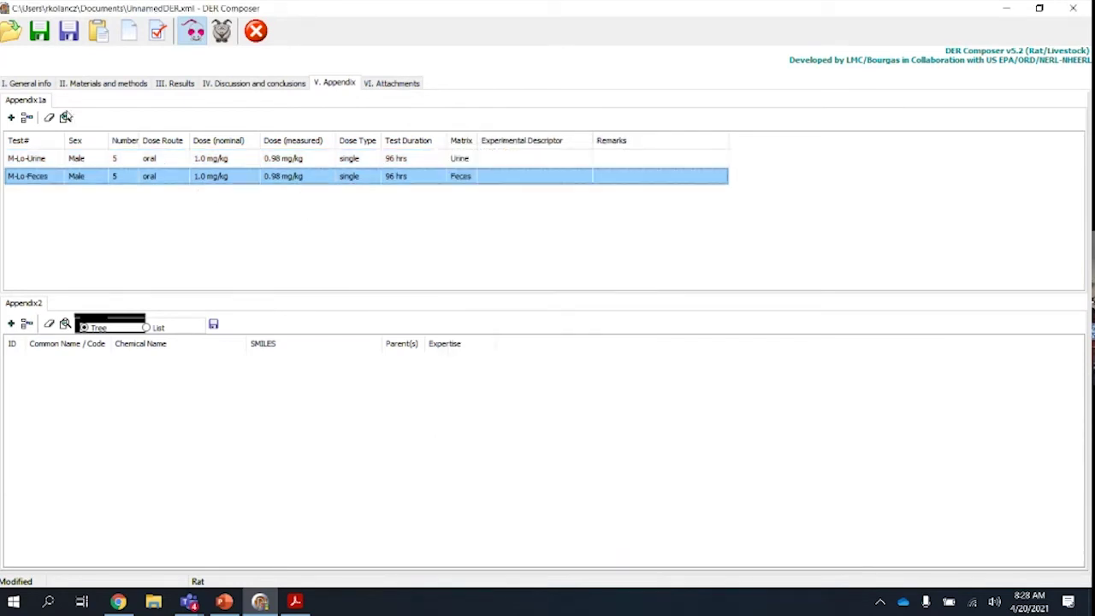
- Add an Appendix 1 test group F-Lo-Feces with gender Female and a measured dose of 1.01 mg/kg
left_click(11, 117)
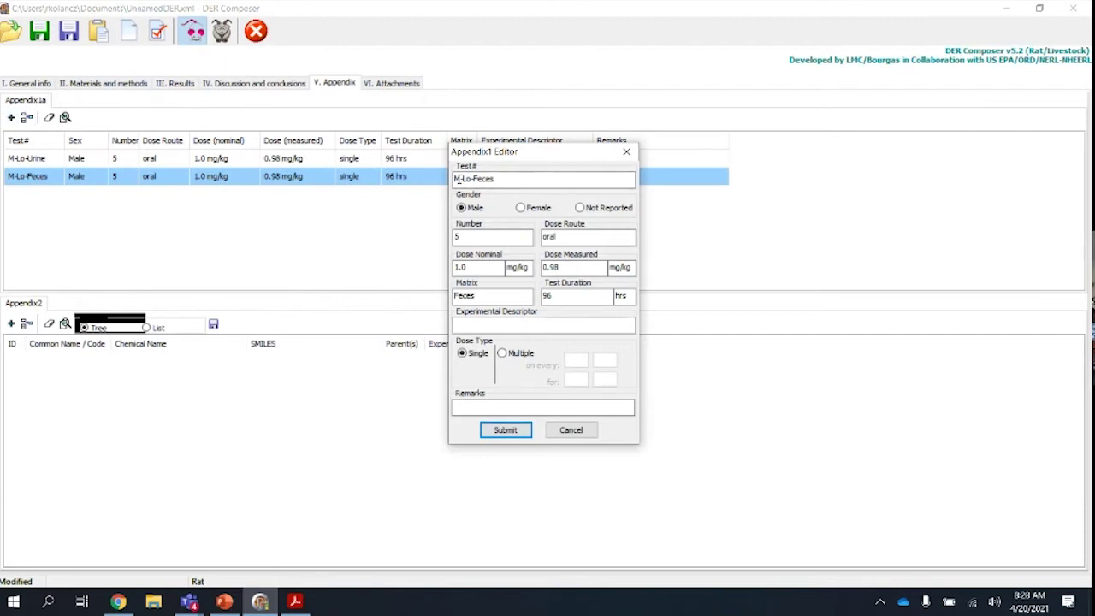
left_click_drag(458, 179, 446, 180)
type("F")
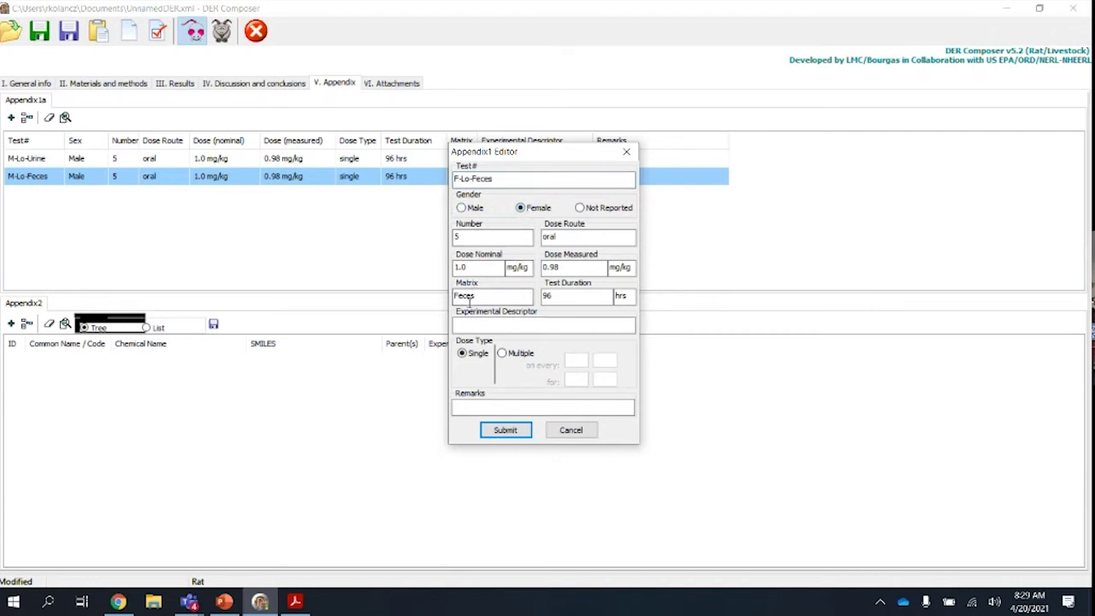
double_click(569, 267)
type("1.01")
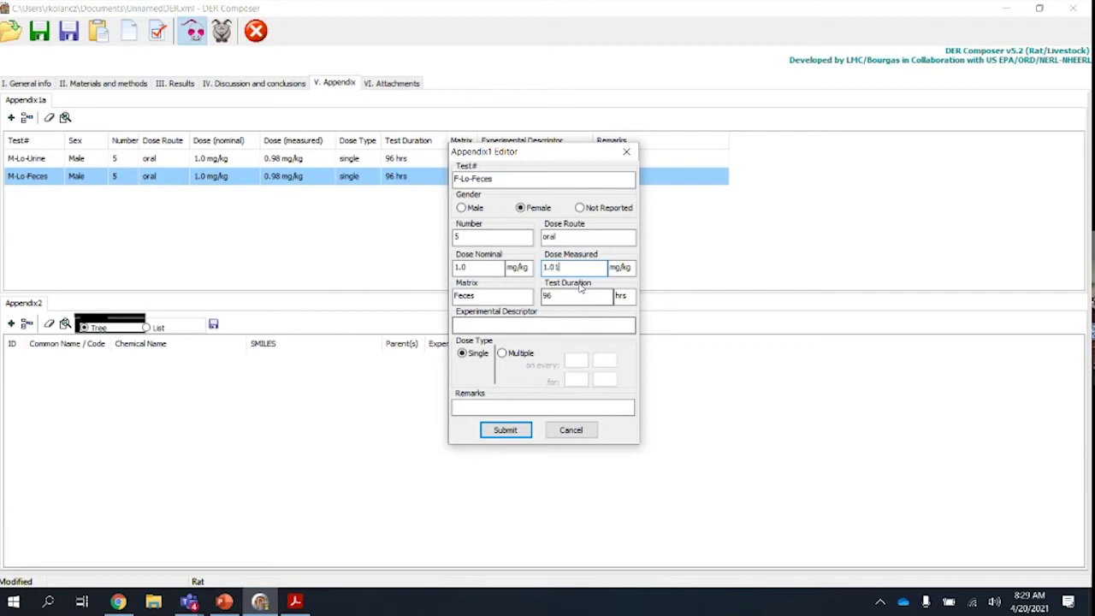
left_click(506, 430)
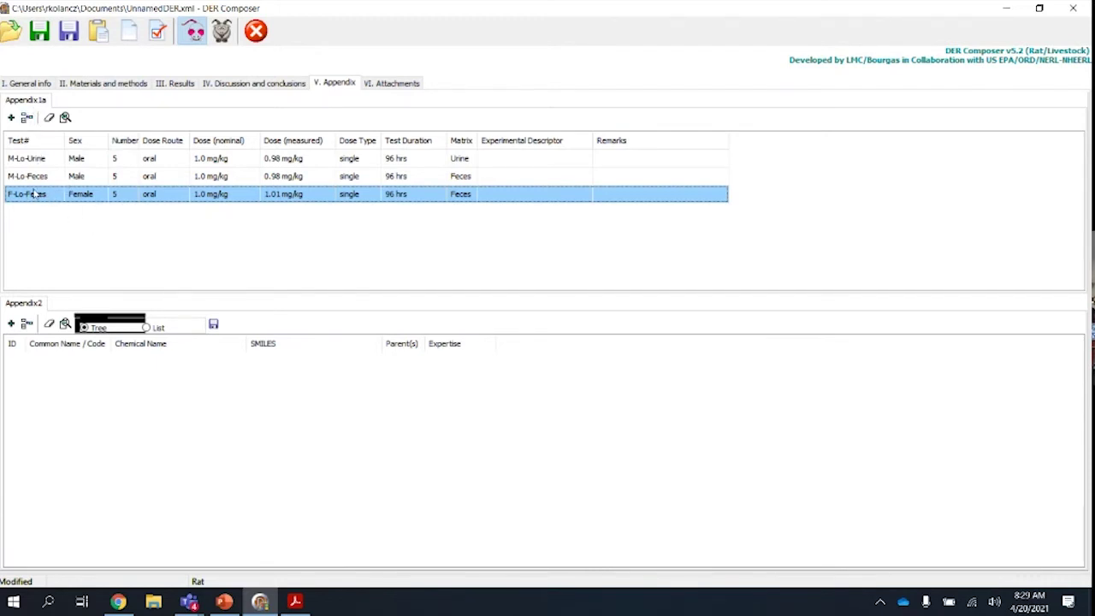
- Insert a test group F-Lo-Urine with matrix Urine above the F-Lo-Feces row
left_click(27, 118)
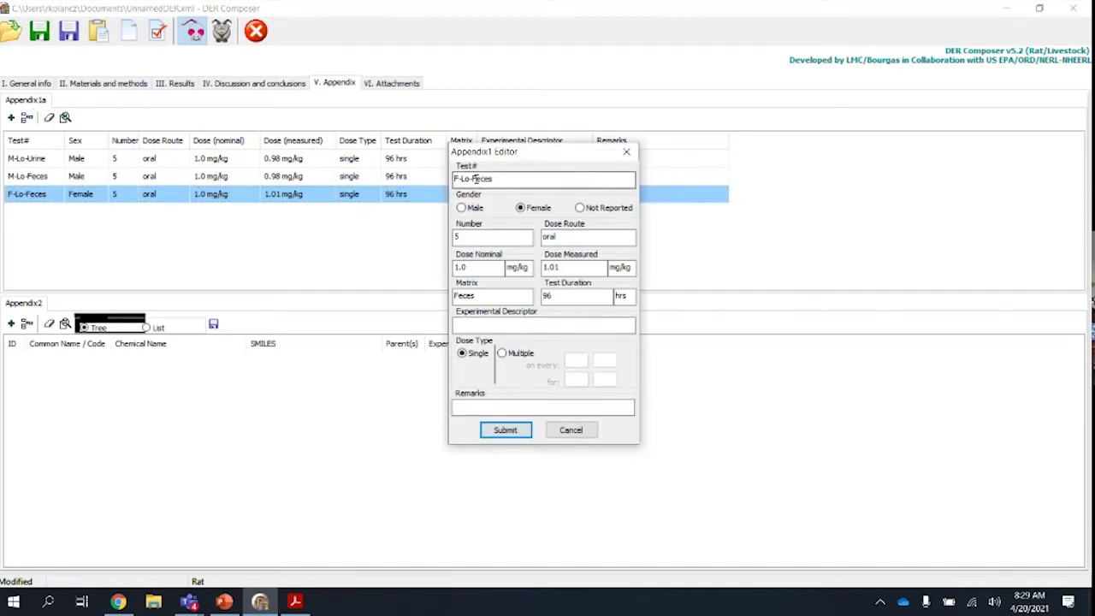
left_click_drag(473, 177, 503, 177)
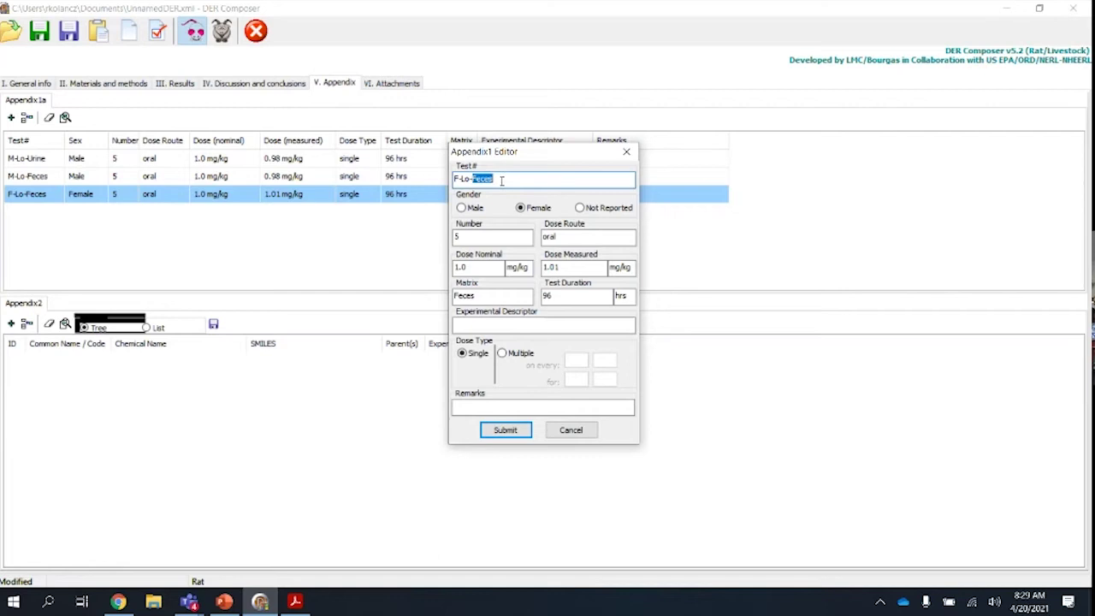
type("Urine")
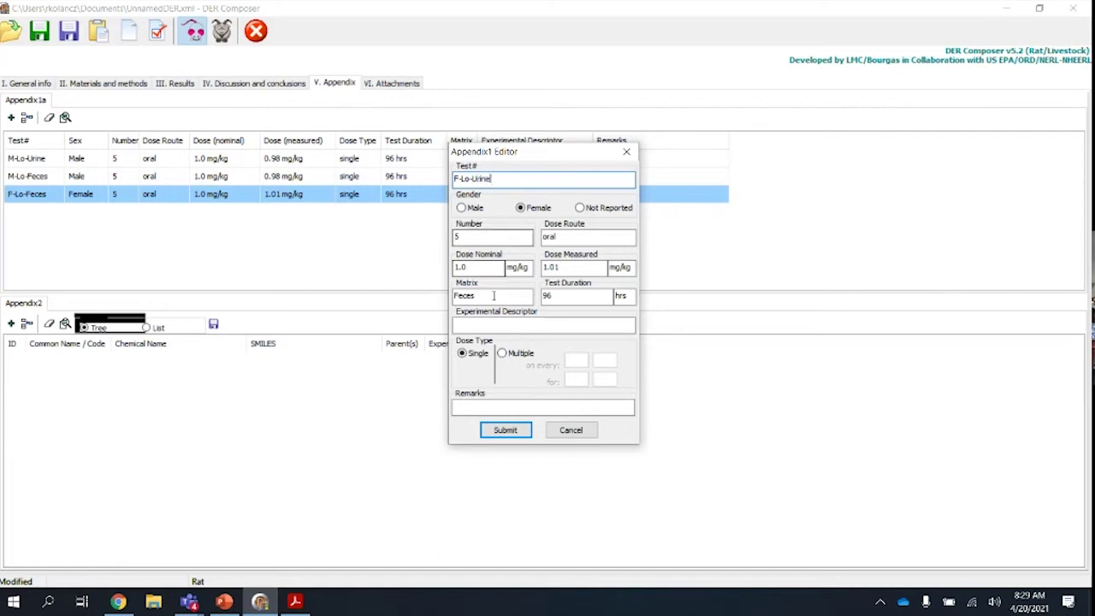
left_click_drag(494, 296, 454, 301)
type("Urine")
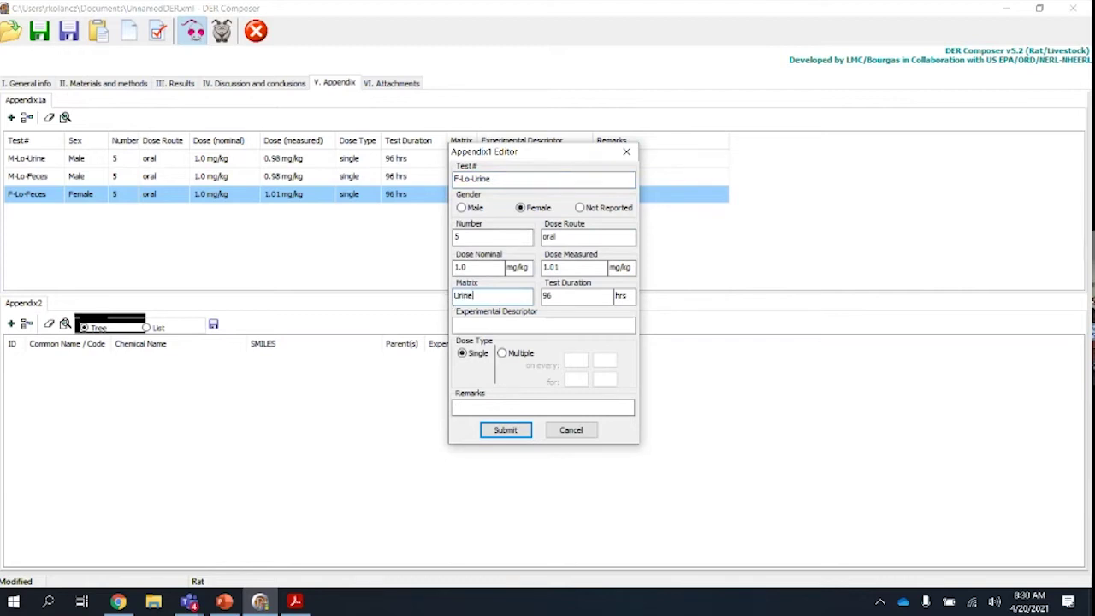
left_click(507, 430)
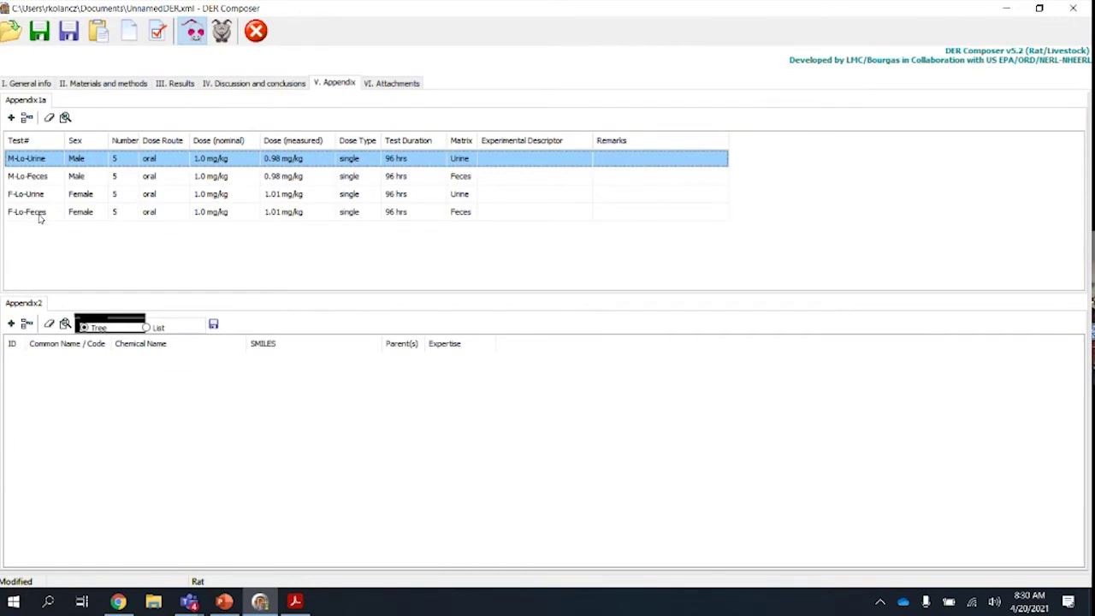
- Add a test group F-Hi-Urine below F-Lo-Feces with nominal dose 50 mg/kg and measured dose 49.8 mg/kg
left_click(39, 215)
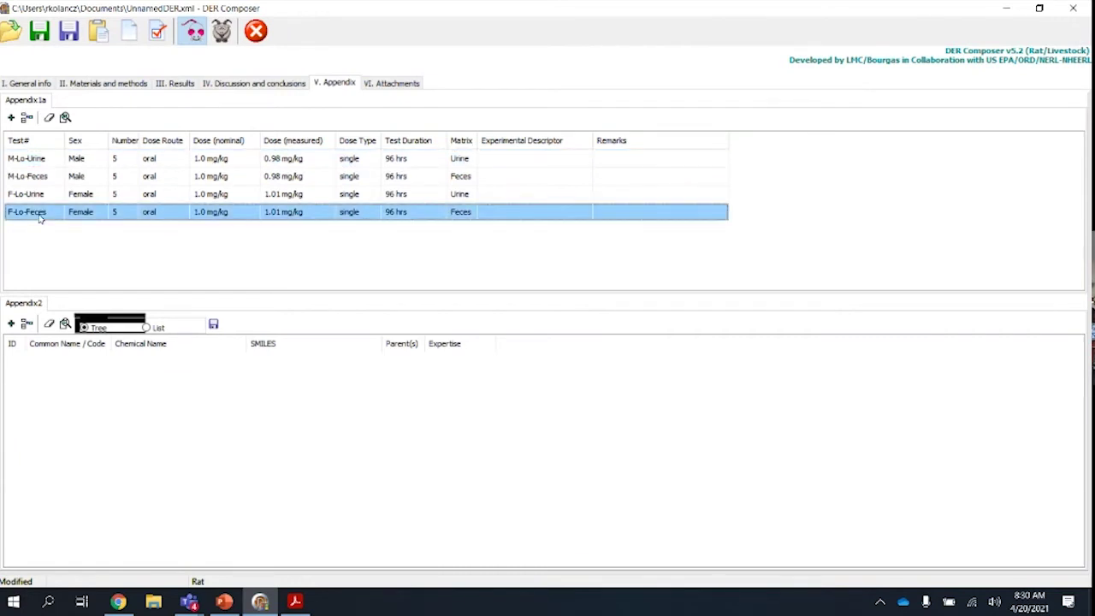
left_click(11, 118)
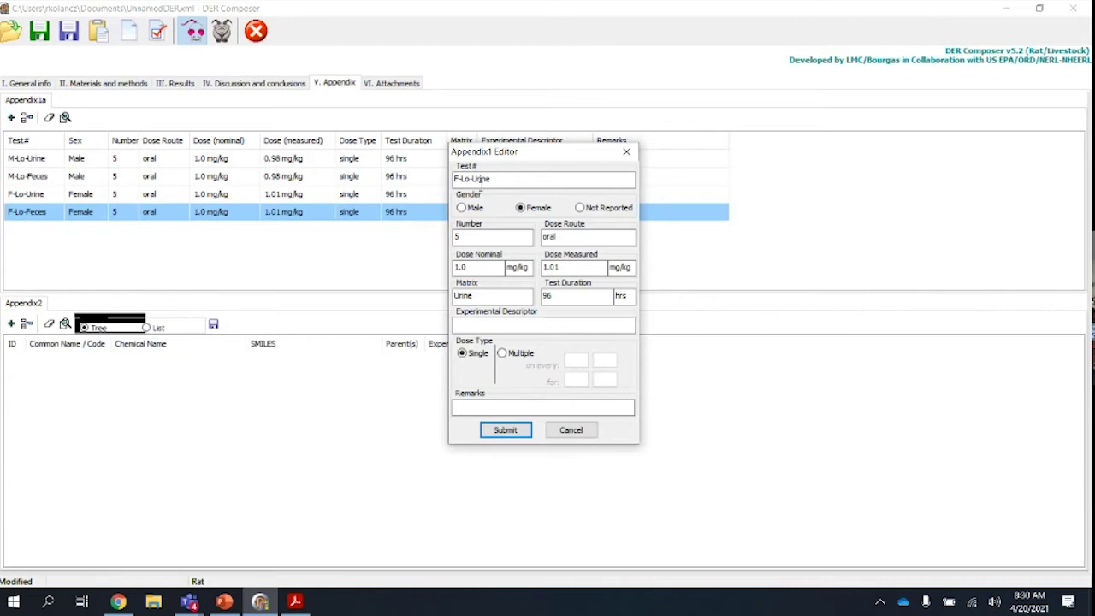
double_click(462, 178)
key("Left")
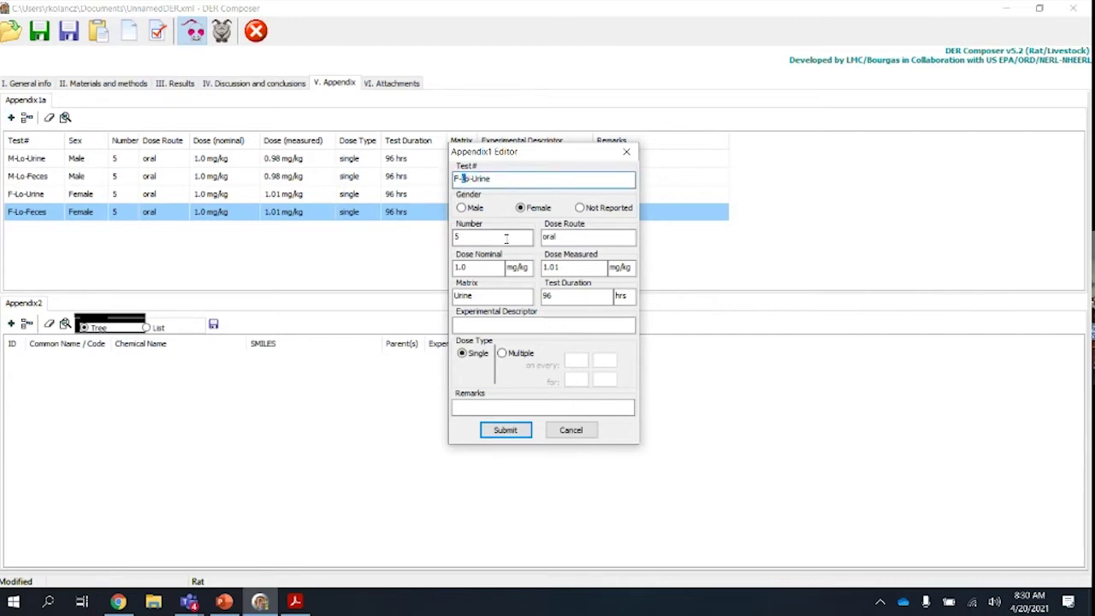
type("Hi")
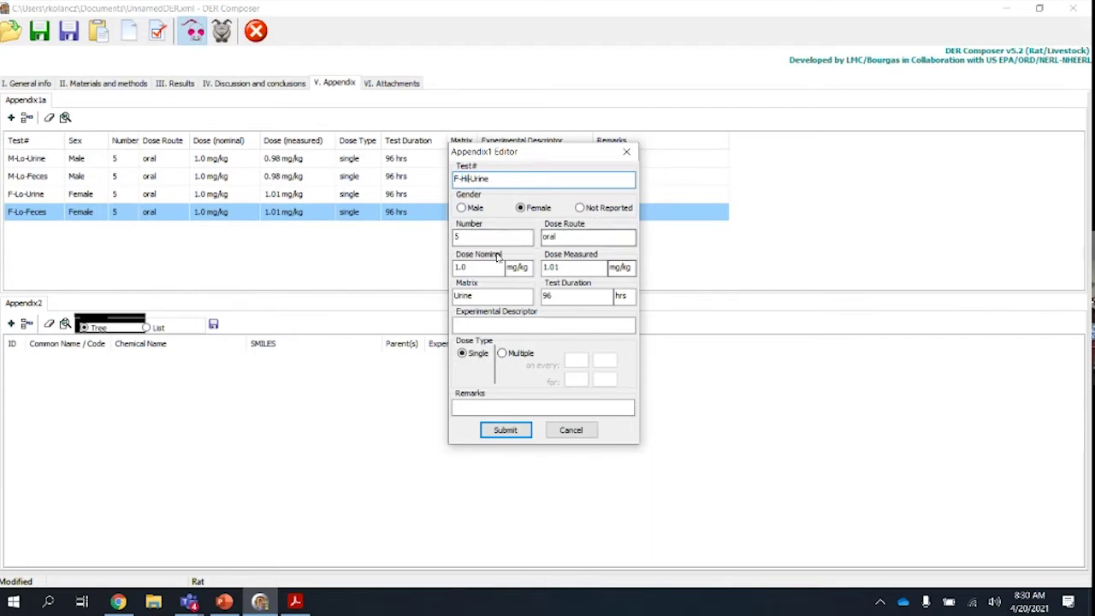
double_click(469, 266)
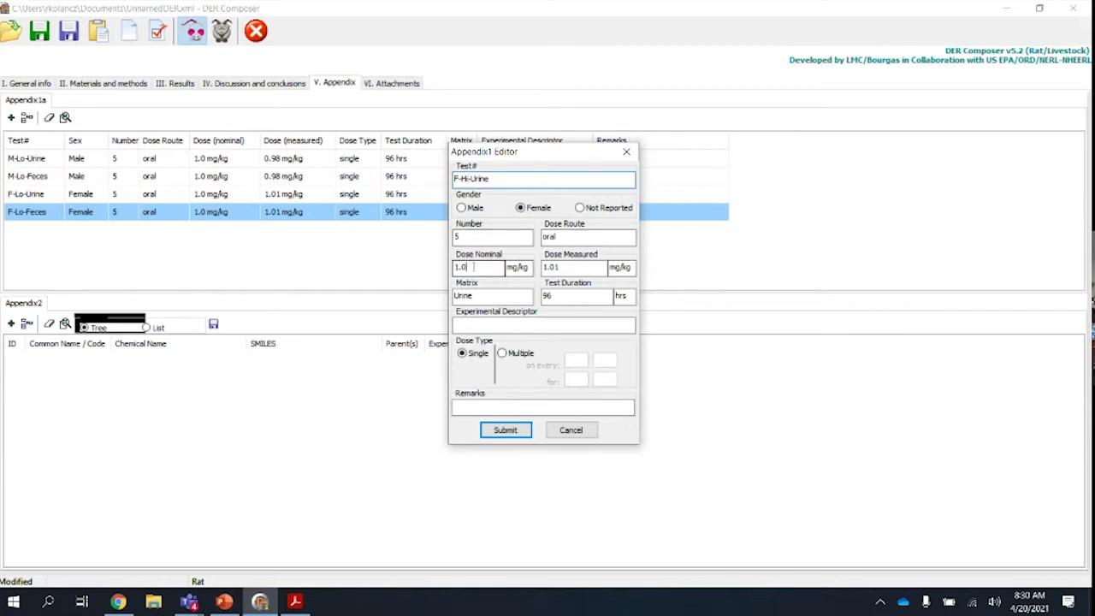
type("50")
double_click(564, 268)
type("49.8")
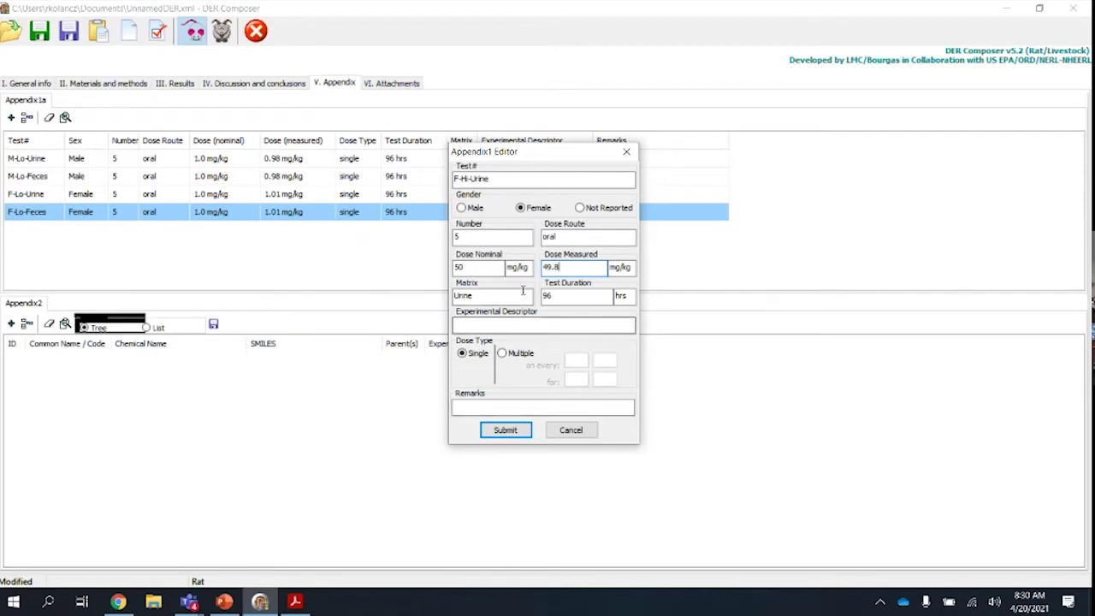
left_click(506, 431)
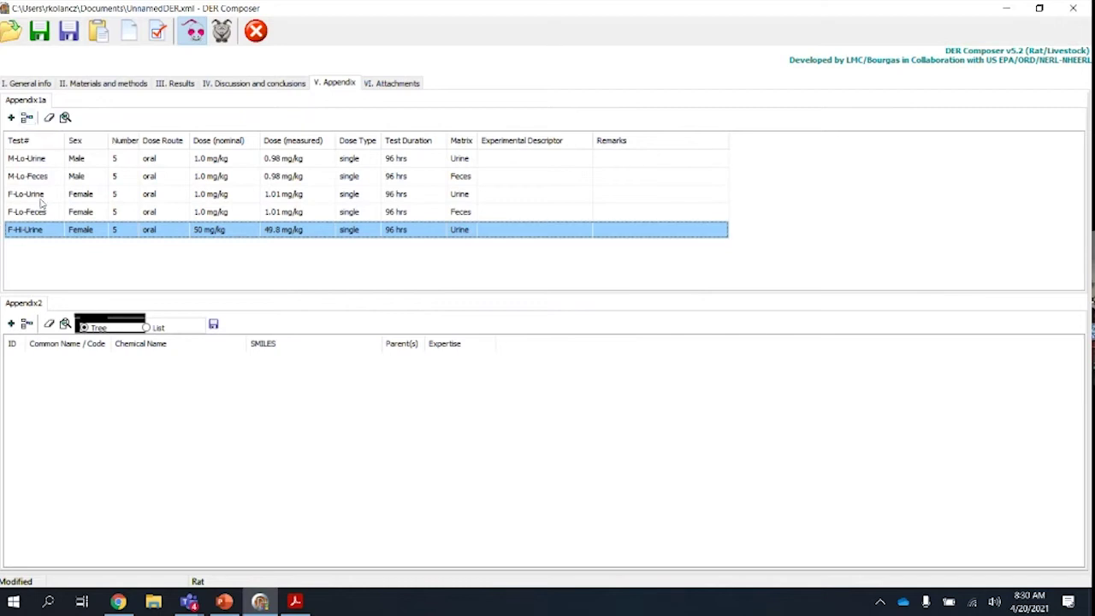
- Insert a test group M-Hi-Urine with gender Male above the F-Hi-Urine row
left_click(27, 117)
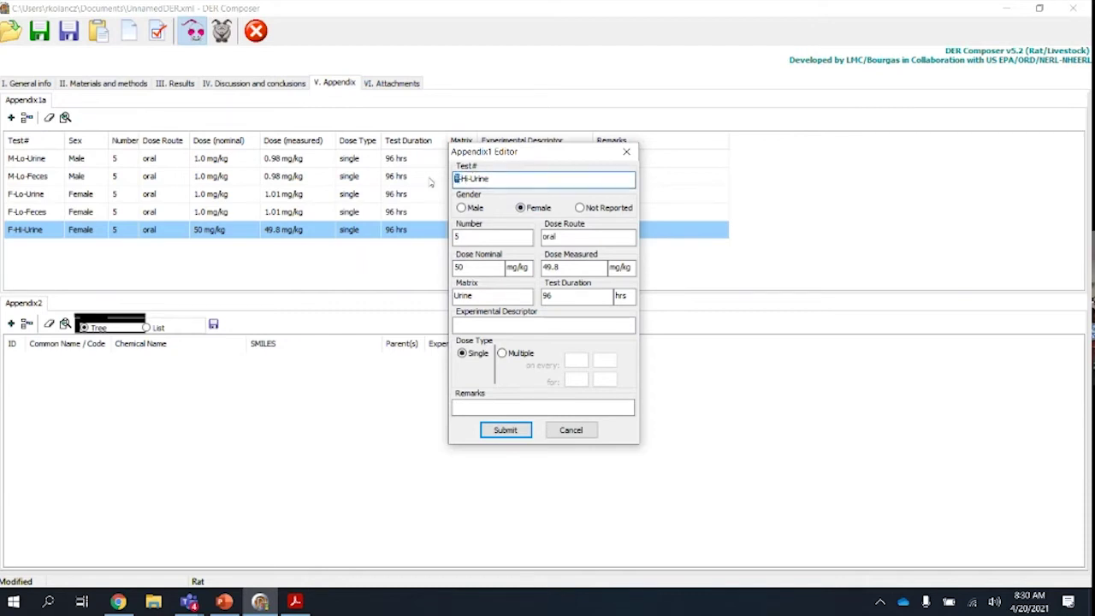
type("M")
left_click(461, 208)
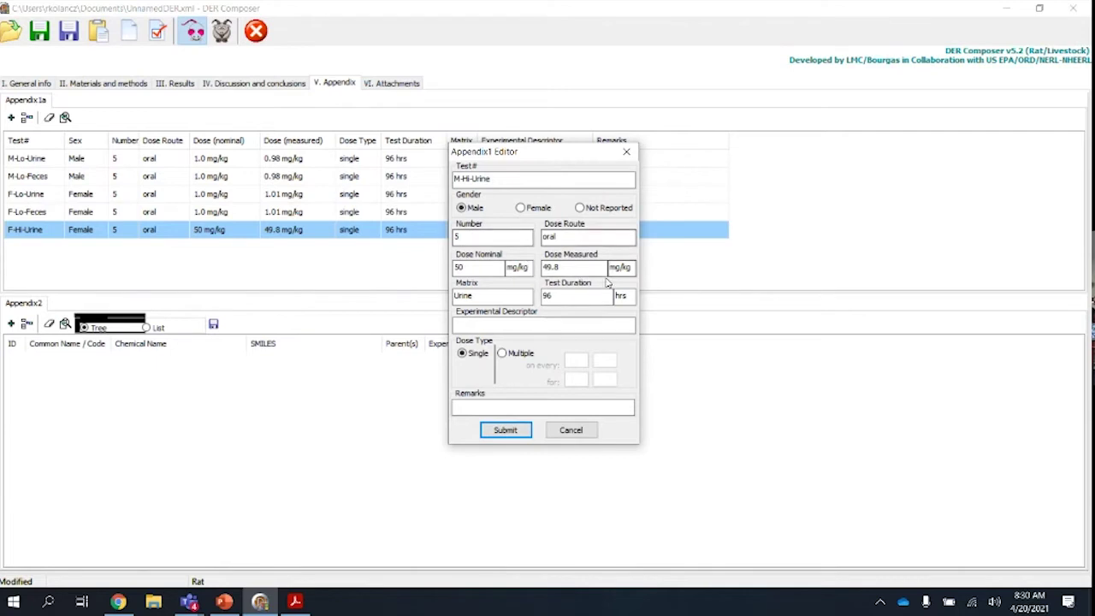
left_click(506, 430)
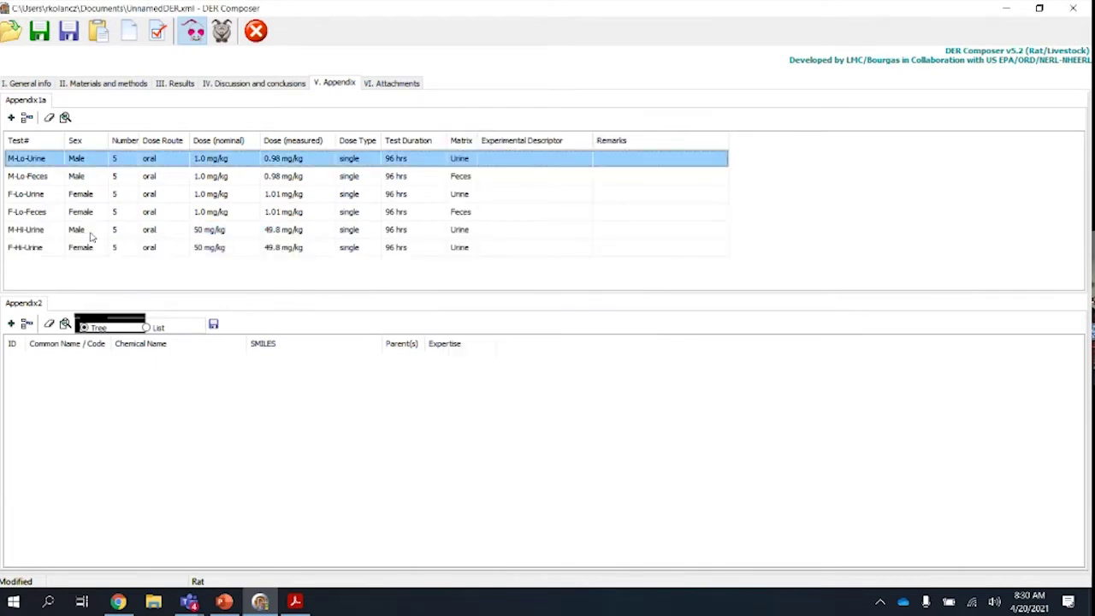
- Insert a test group M-Hi-Feces with matrix Feces above the F-Hi-Urine row
left_click(38, 231)
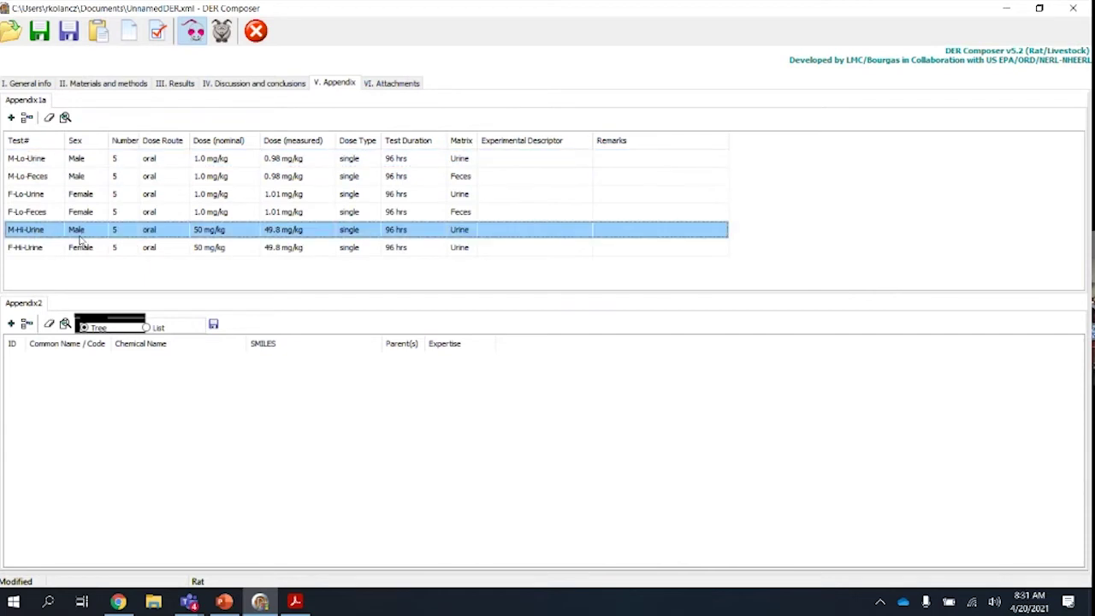
left_click(27, 250)
left_click(28, 118)
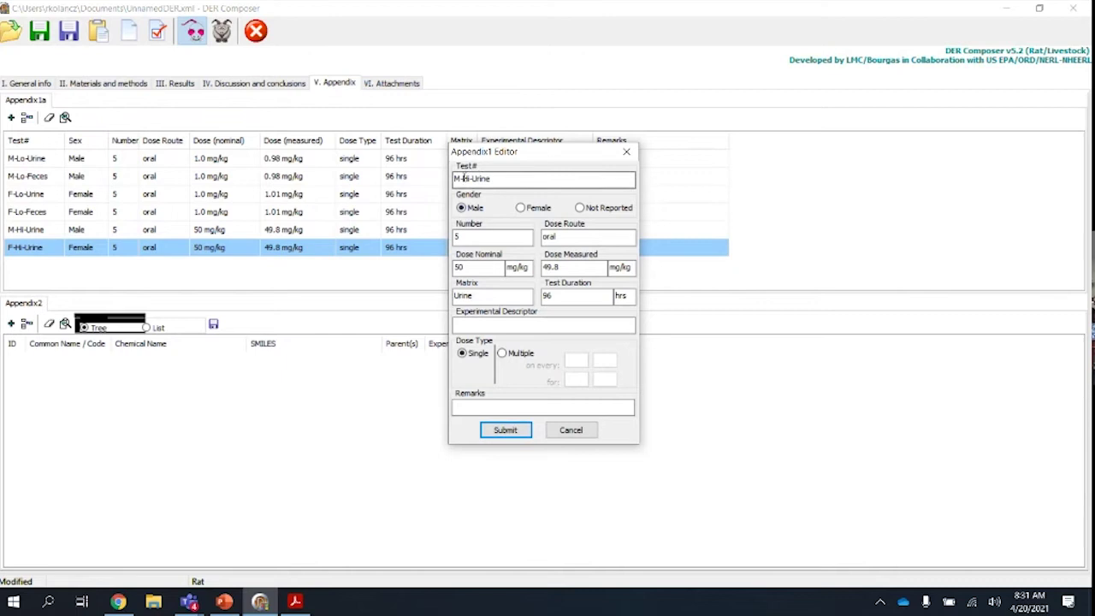
left_click_drag(473, 178, 513, 178)
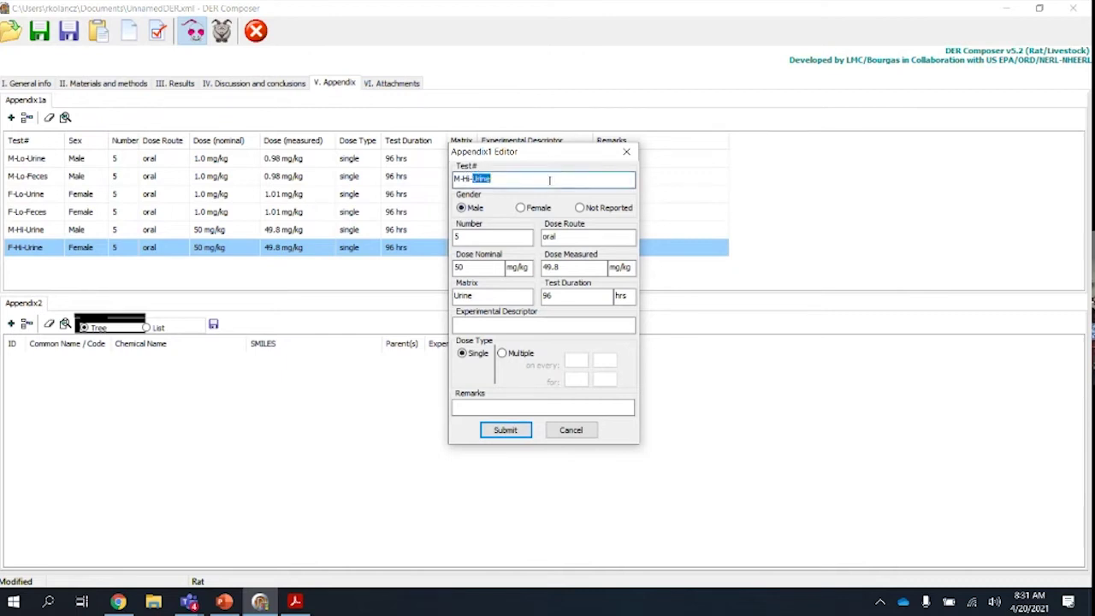
type("Feces")
left_click_drag(475, 295, 444, 291)
type("Fec")
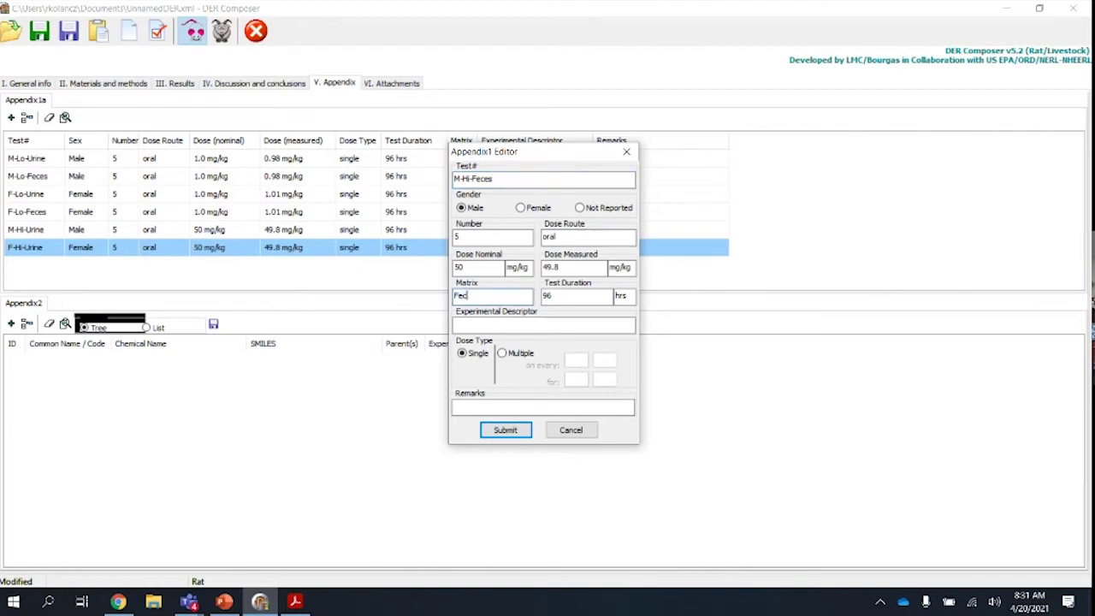
type("es")
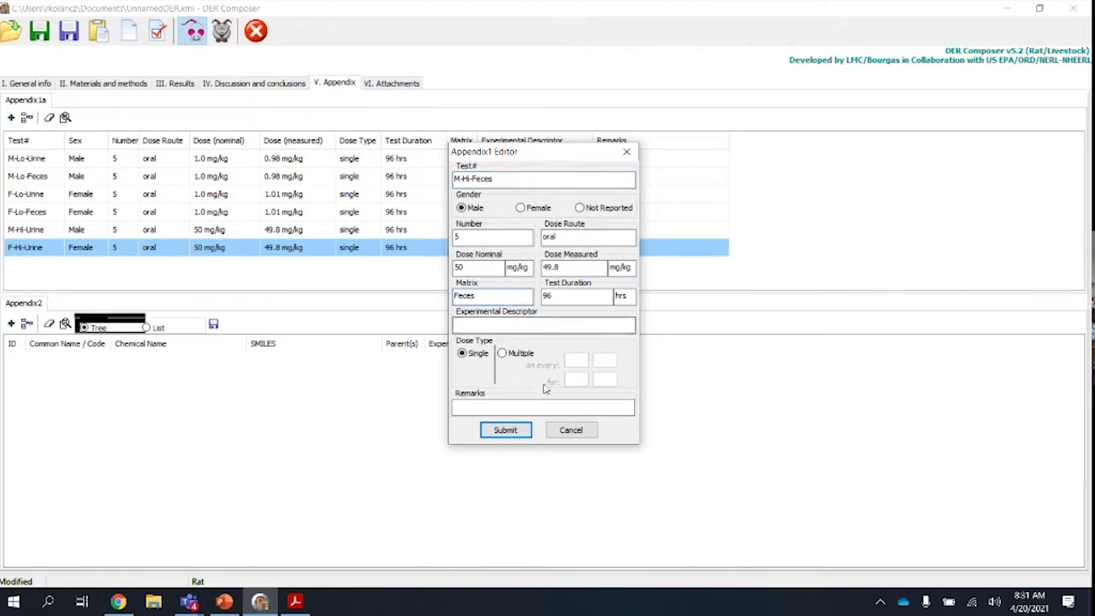
left_click(514, 430)
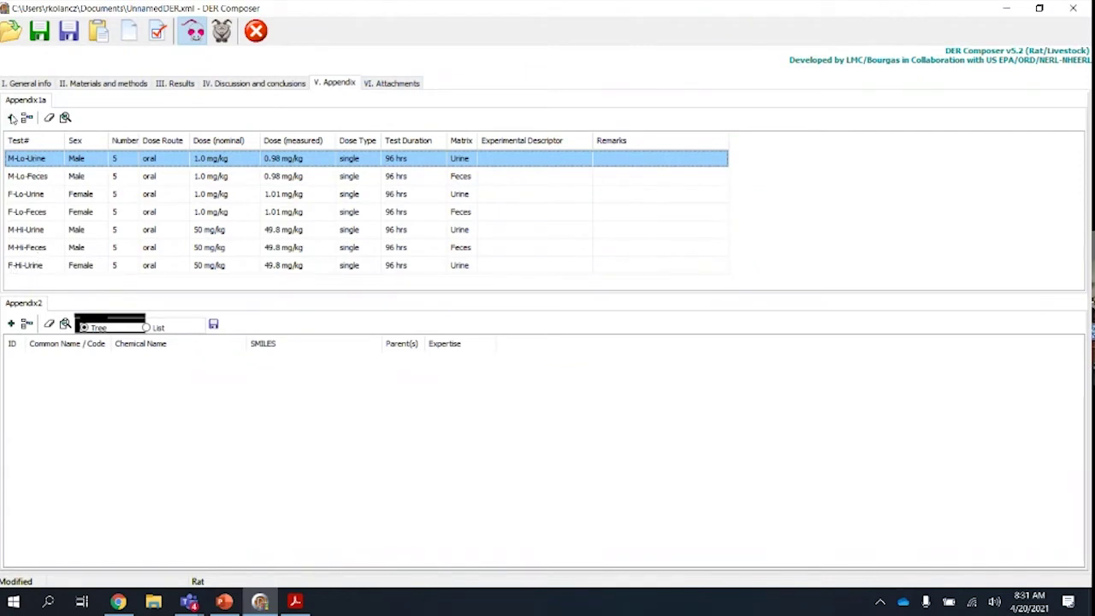
- Add a test group F-Hi-Feces with gender Female to Appendix 1, keeping the remaining prefilled high-dose feces values
left_click(11, 118)
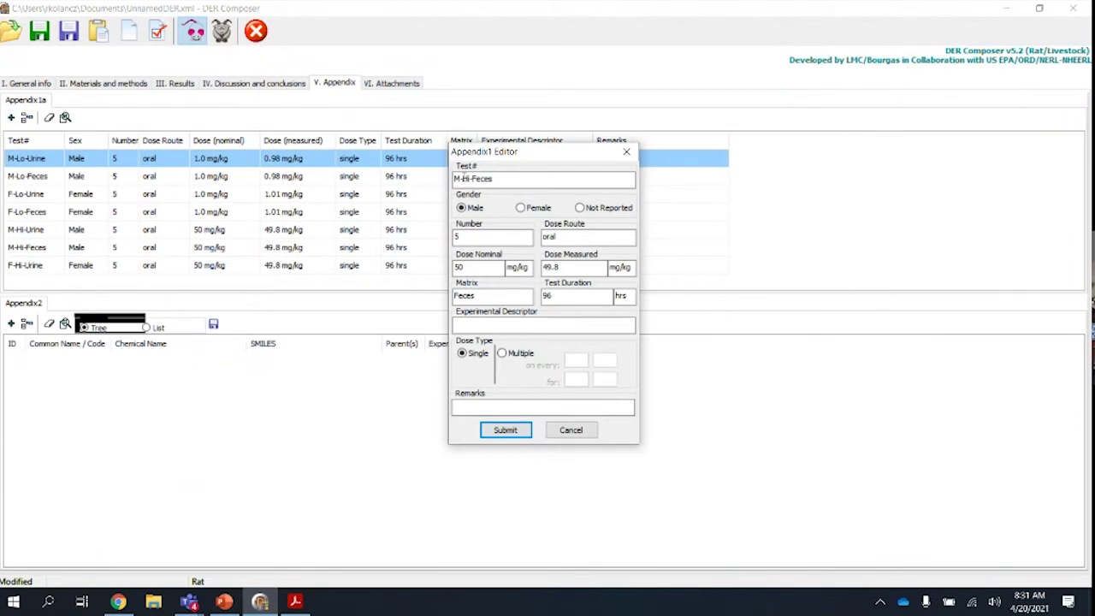
left_click_drag(460, 178, 438, 178)
type("F")
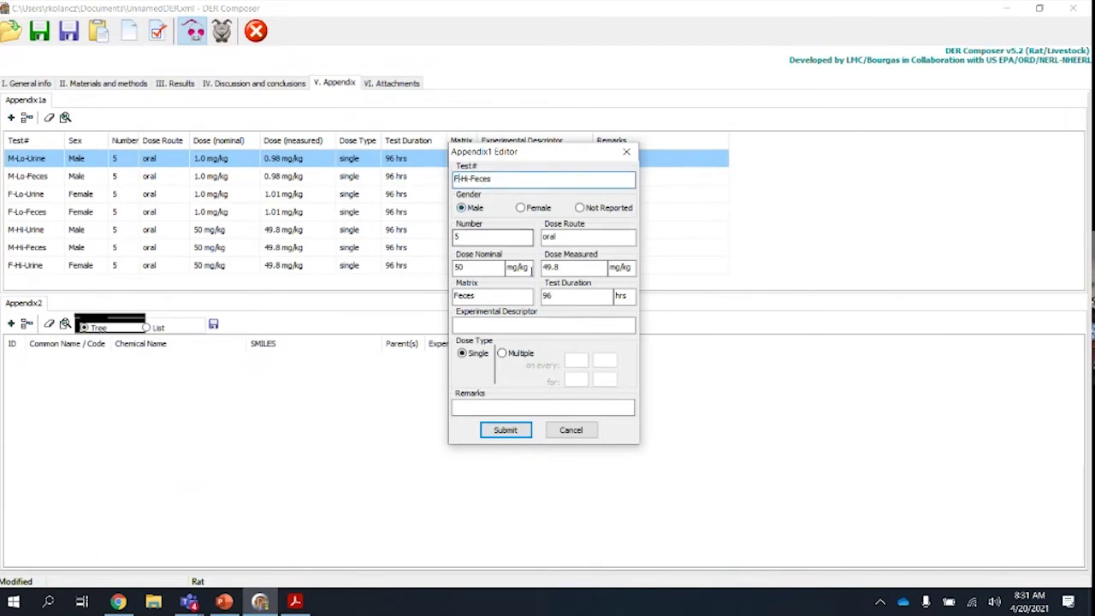
left_click(520, 207)
left_click(506, 429)
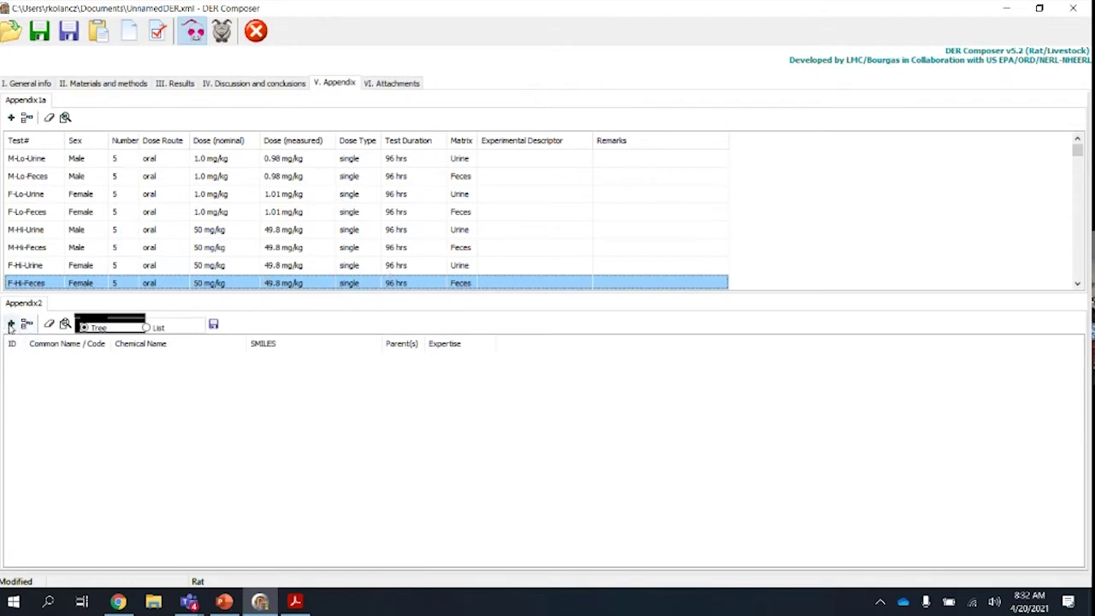
- Add Mesotrione as the first Appendix 2 compound, defining its structure from the copied SMILES string
left_click(11, 325)
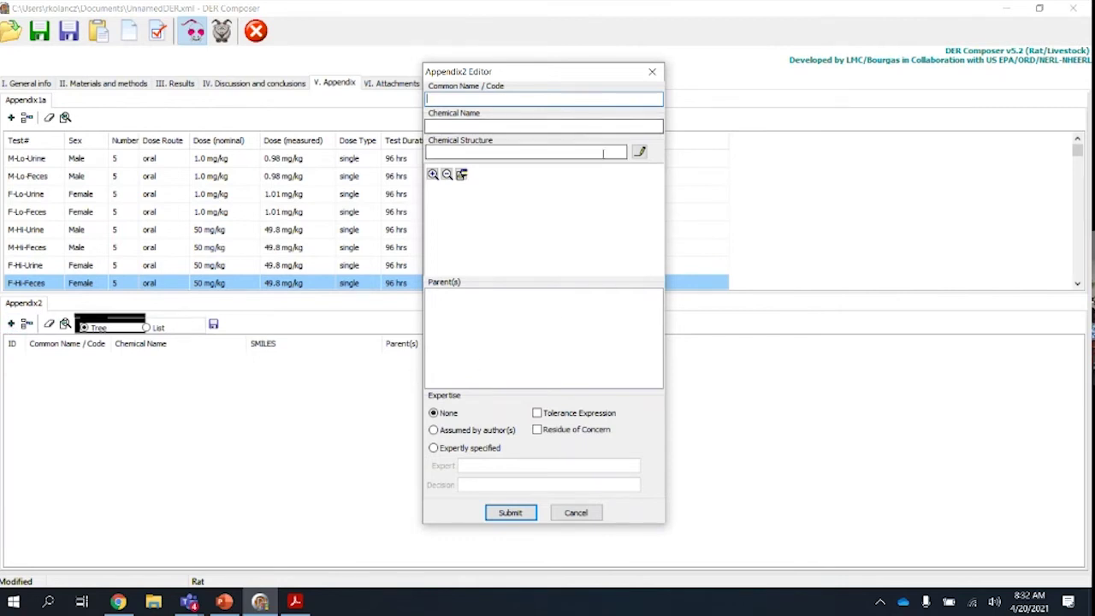
left_click(640, 151)
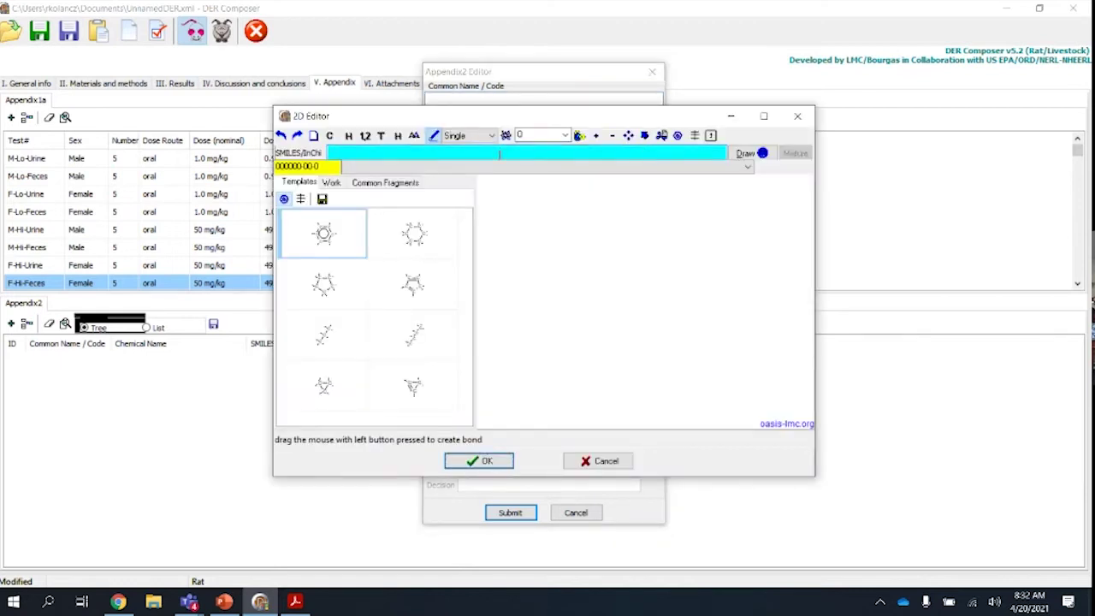
right_click(500, 154)
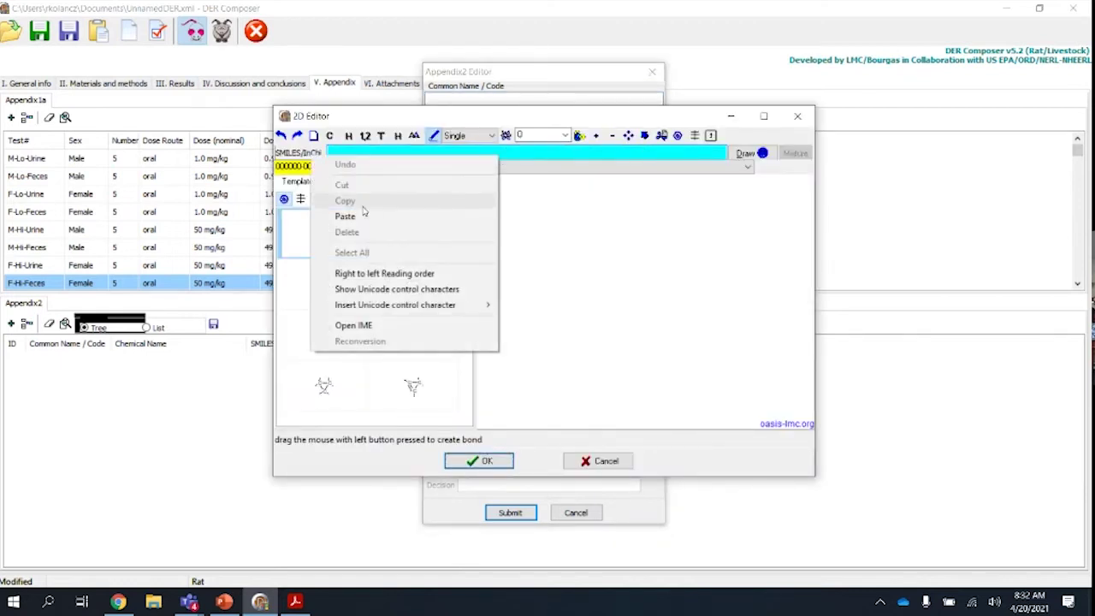
left_click(347, 218)
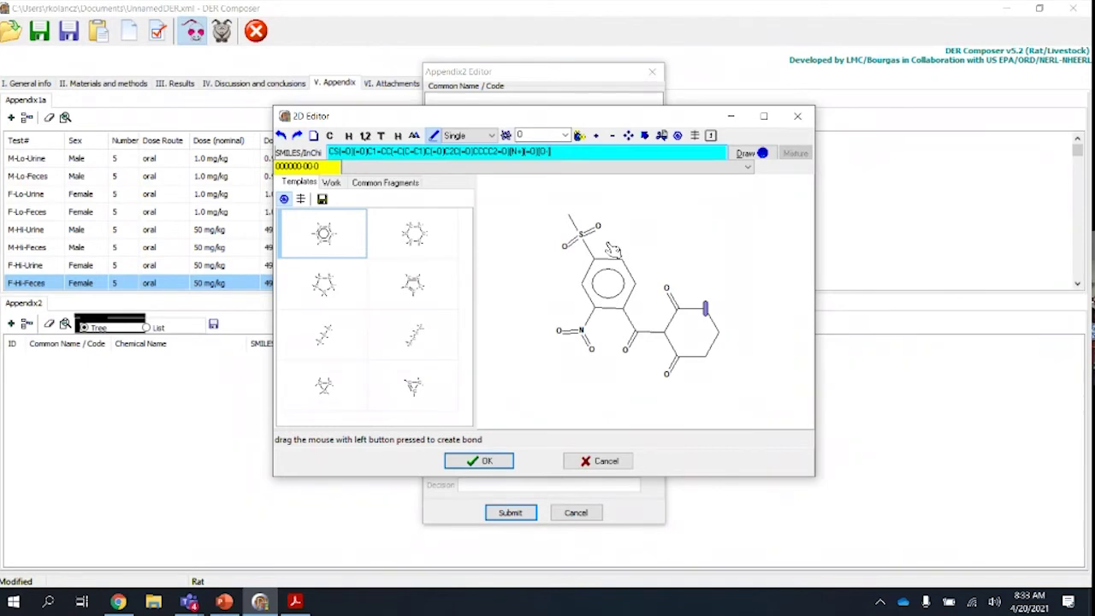
left_click(492, 464)
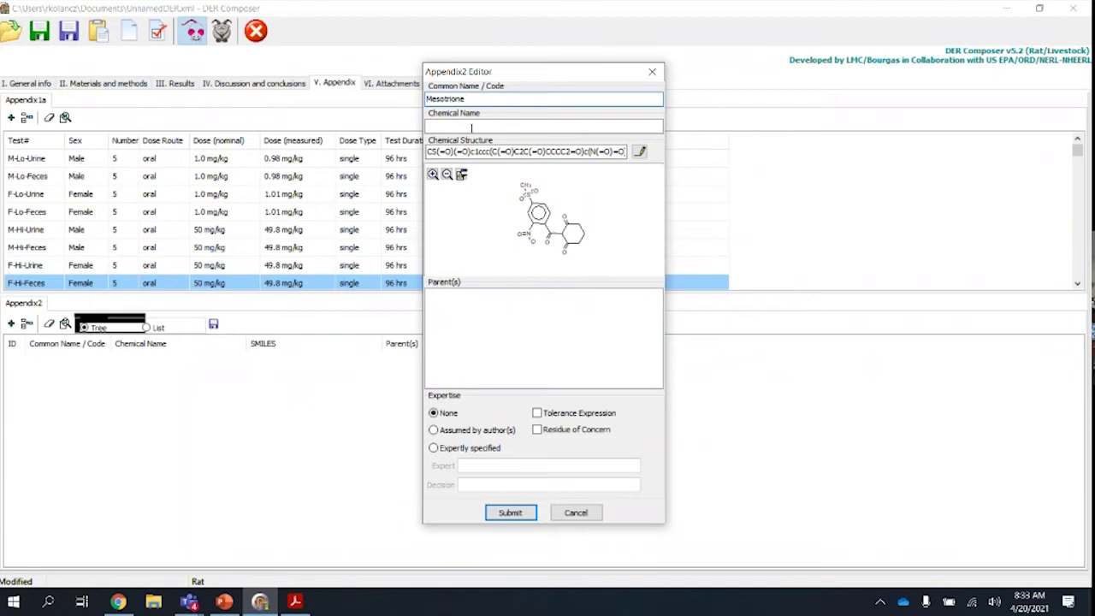
left_click(510, 514)
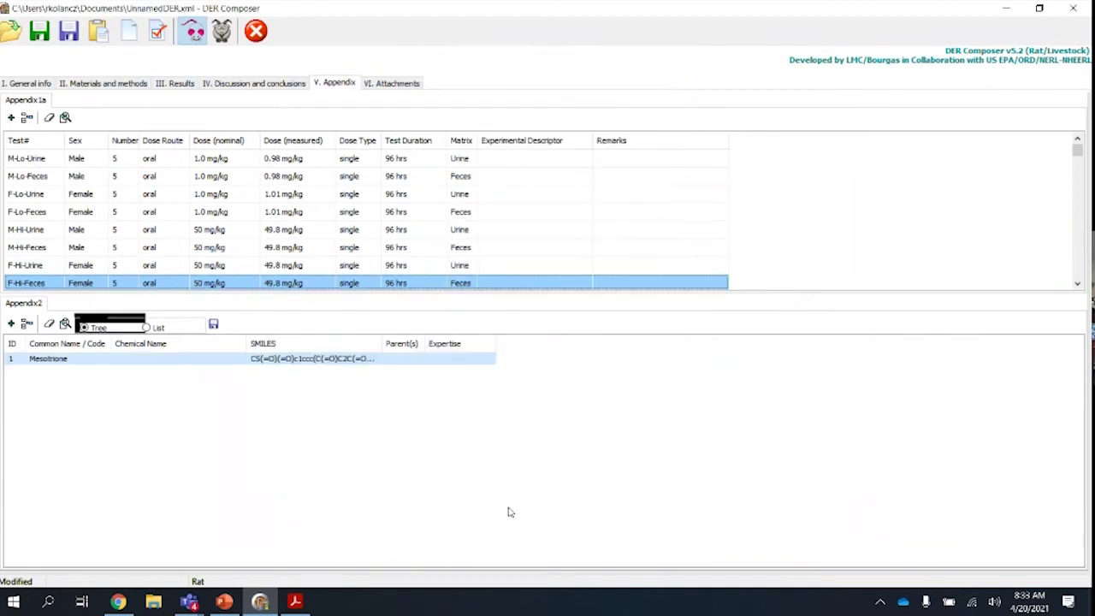
- Copy the test material's IUPAC name from the general information section
left_click(100, 83)
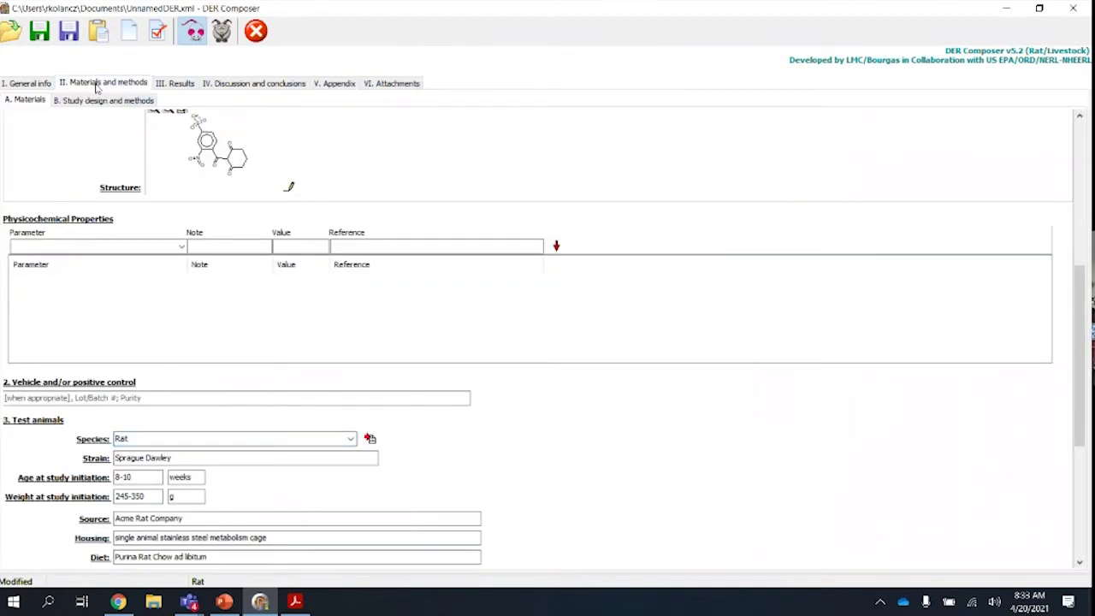
left_click(36, 85)
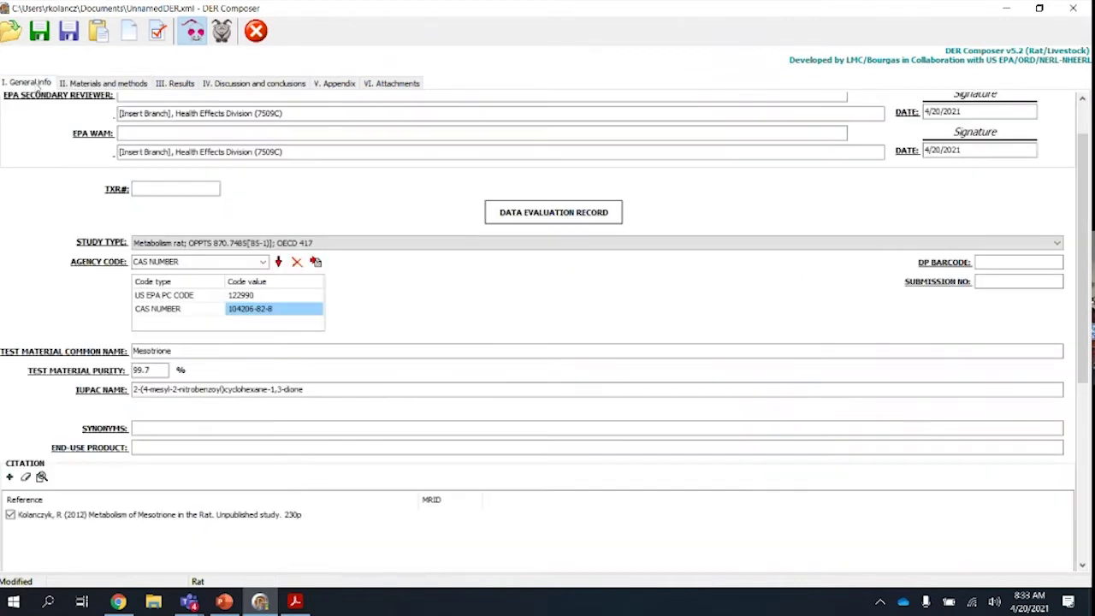
left_click(320, 389)
left_click_drag(321, 389, 122, 386)
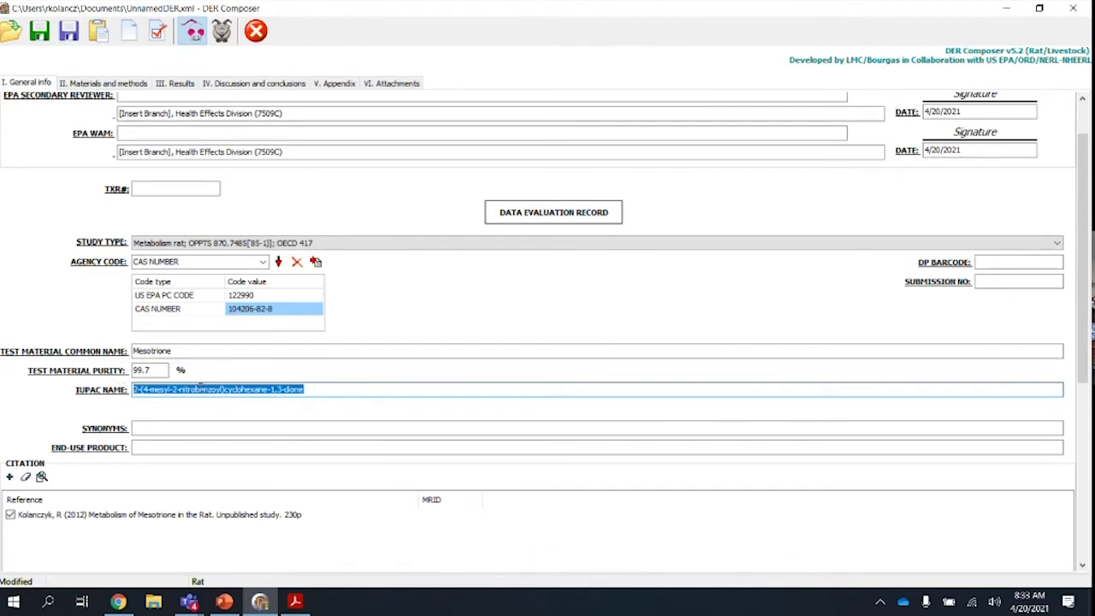
right_click(200, 387)
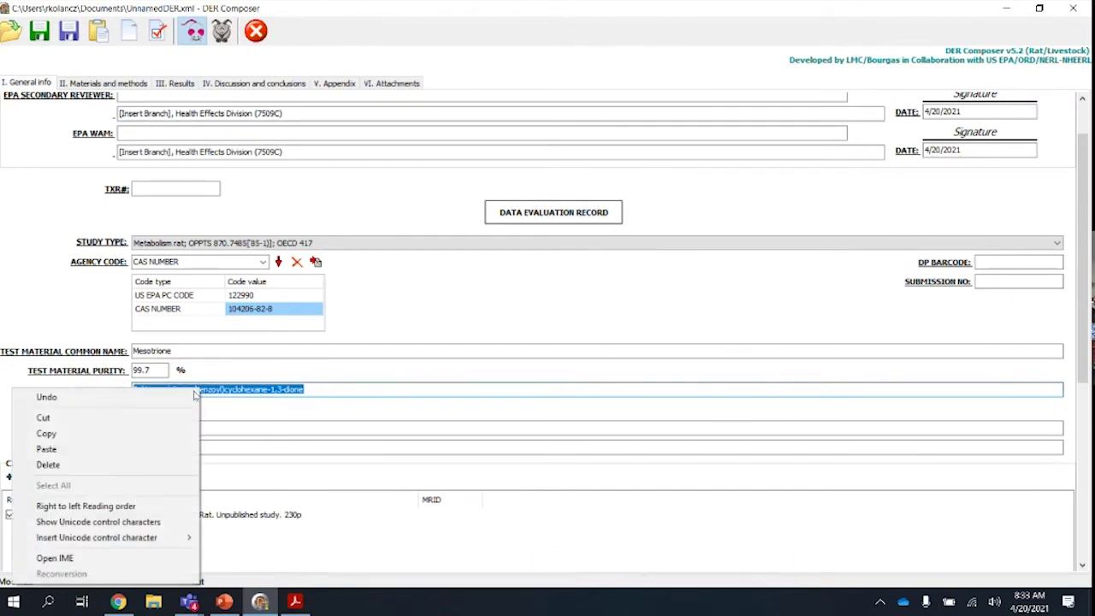
left_click(79, 433)
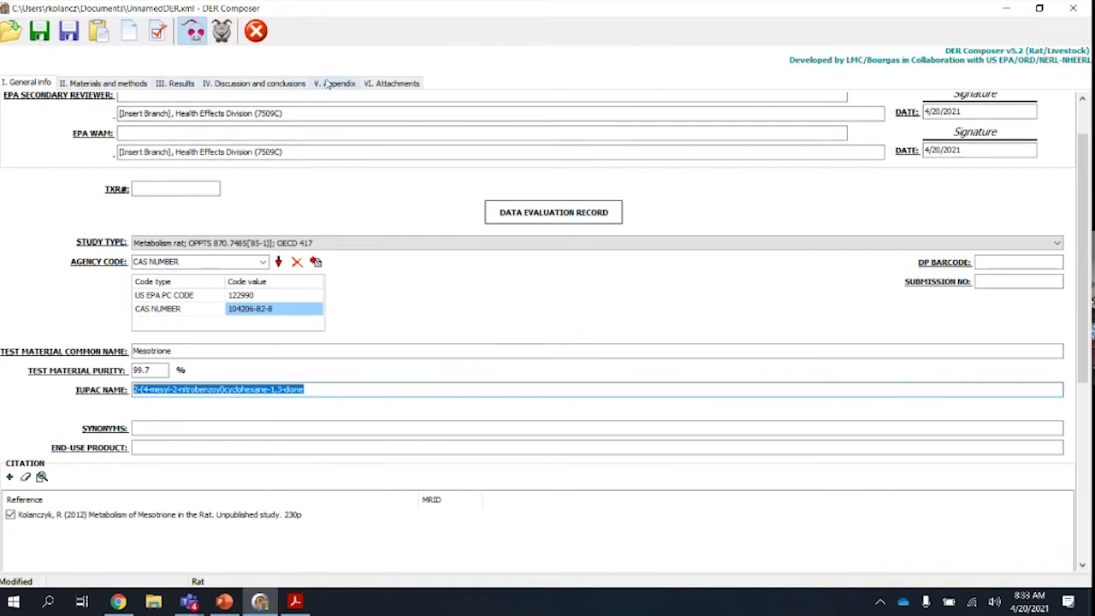
- Set the Mesotrione entry's chemical name in Appendix 2 to 2-(4-mesyl-2-nitrobenzoyl)cyclohexane-1,3-dione
left_click(328, 83)
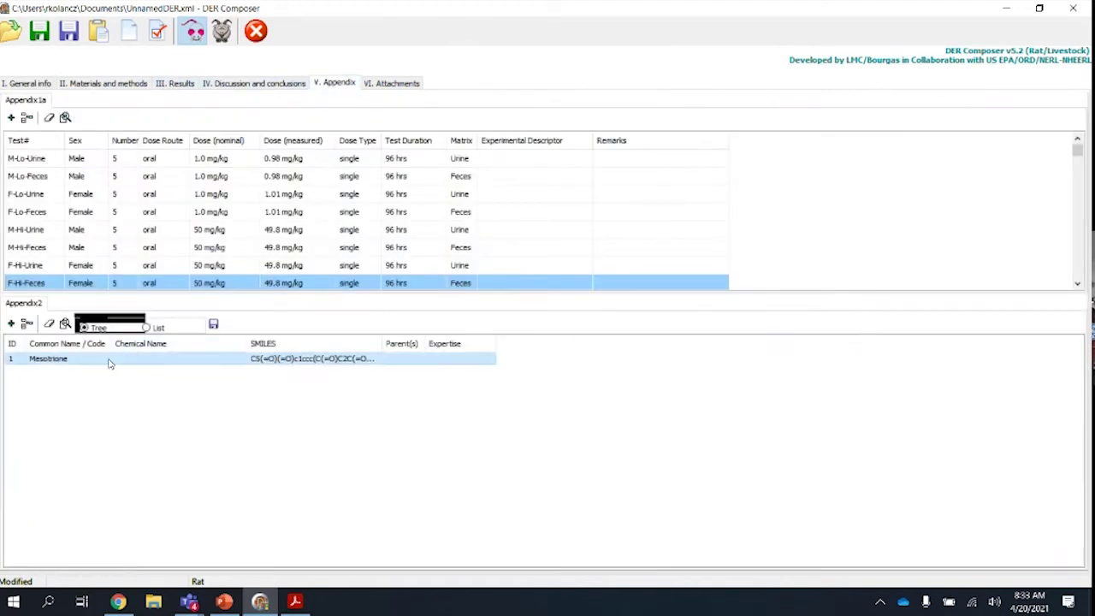
left_click(65, 324)
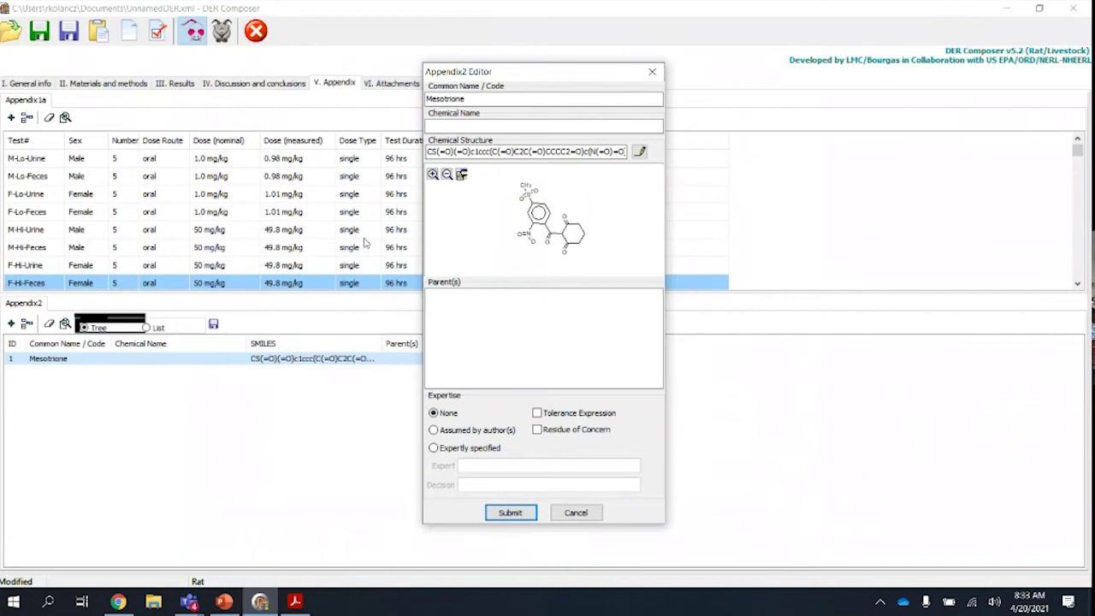
right_click(467, 126)
left_click(351, 184)
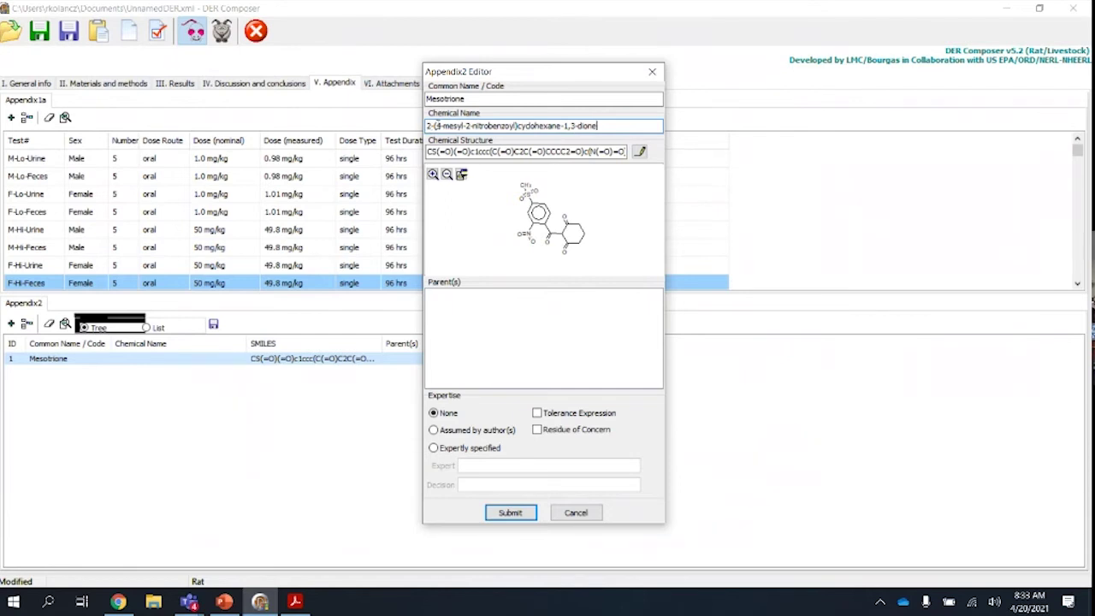
left_click(516, 512)
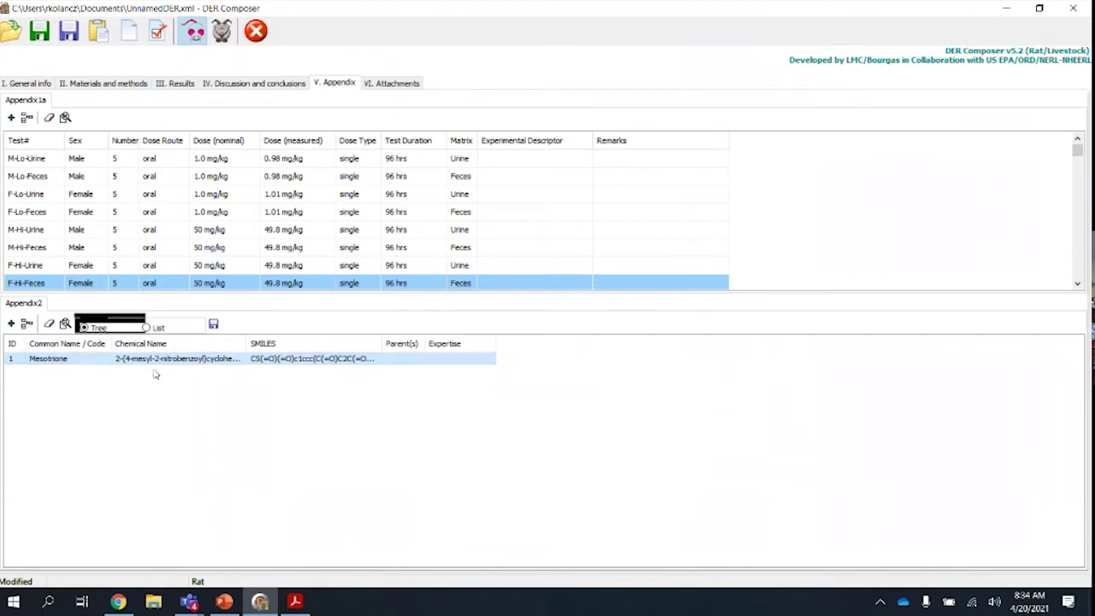
- Copy the SMILES of the Mesotrione structure from its Appendix 2 entry and close the entry
double_click(203, 362)
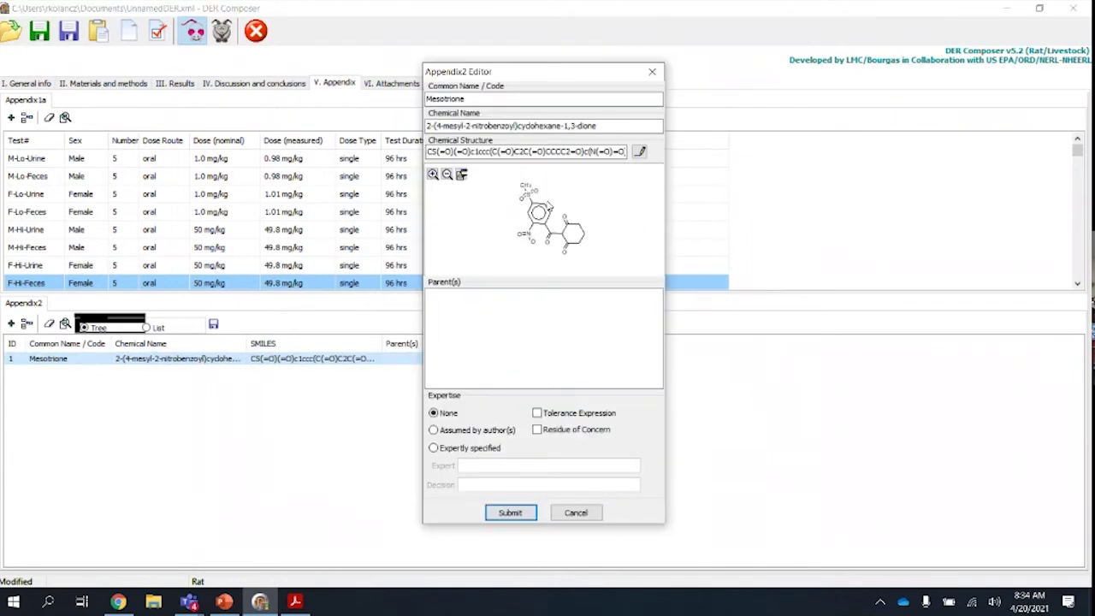
left_click(593, 126)
right_click(599, 228)
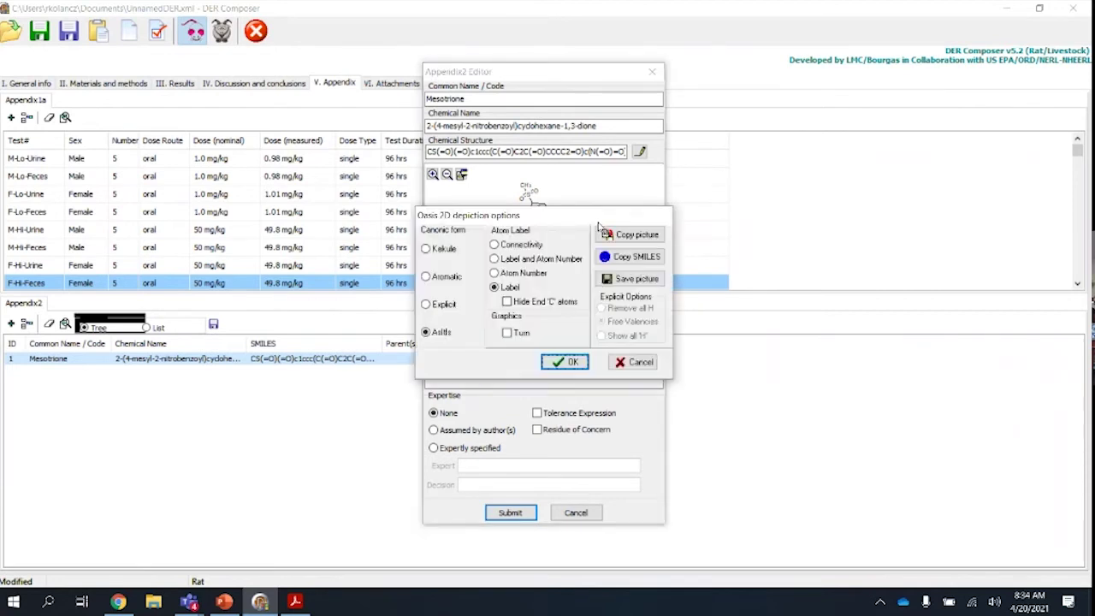
left_click(634, 363)
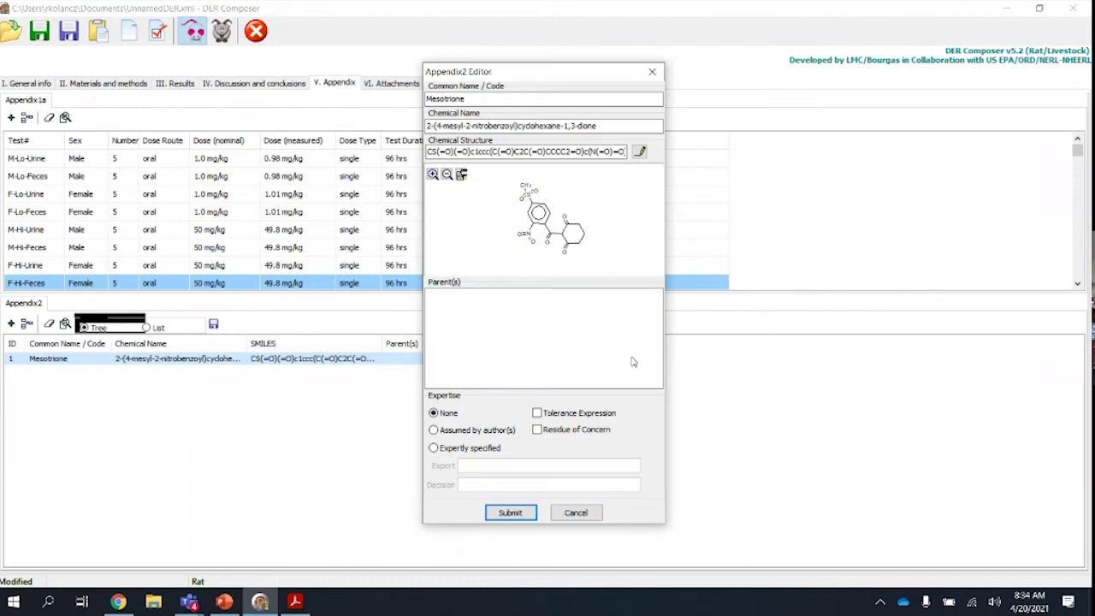
right_click(628, 201)
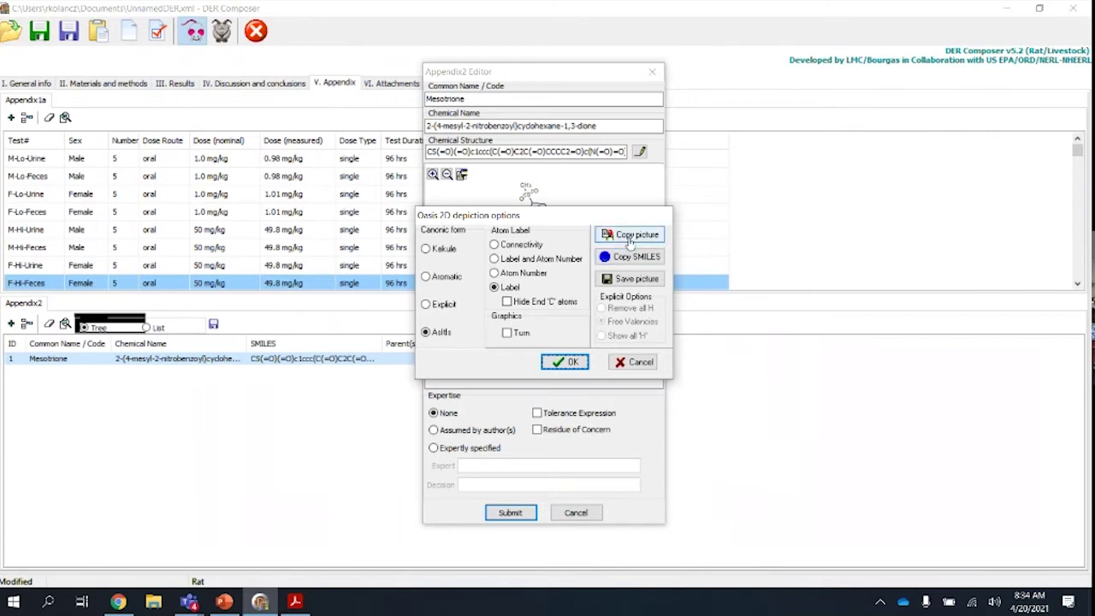
left_click(634, 261)
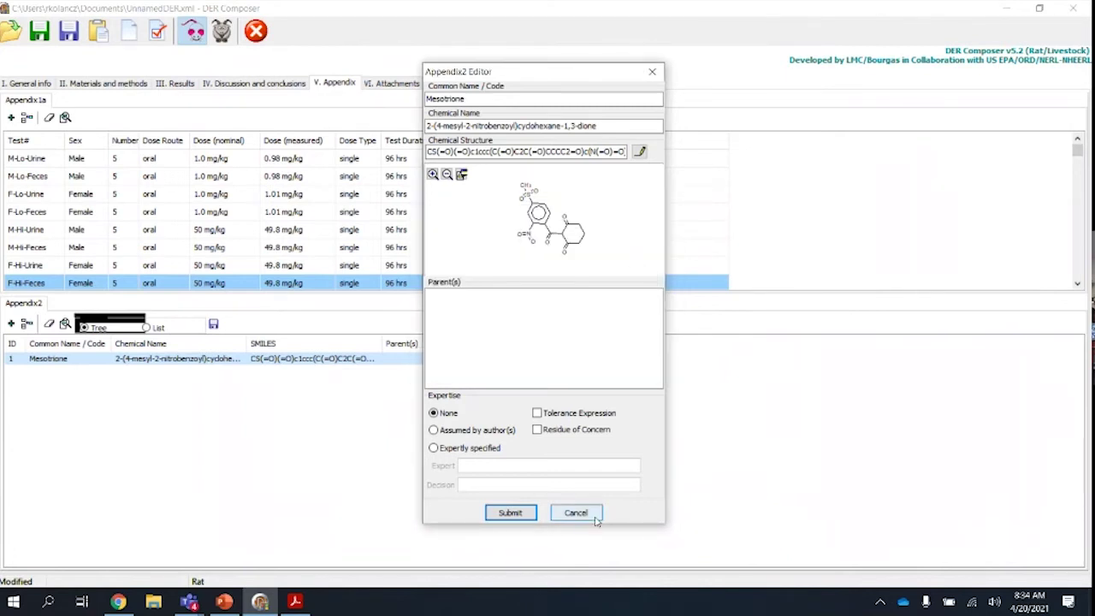
left_click(511, 514)
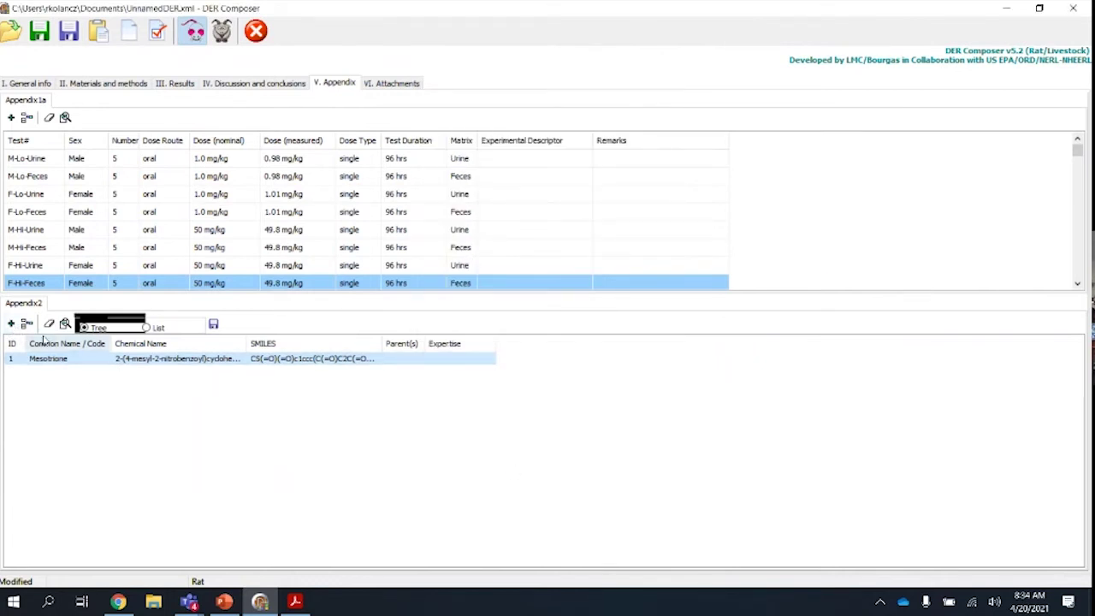
- Start a new Appendix 2 compound and load the copied Mesotrione SMILES as its starting structure in the 2D editor
left_click(12, 325)
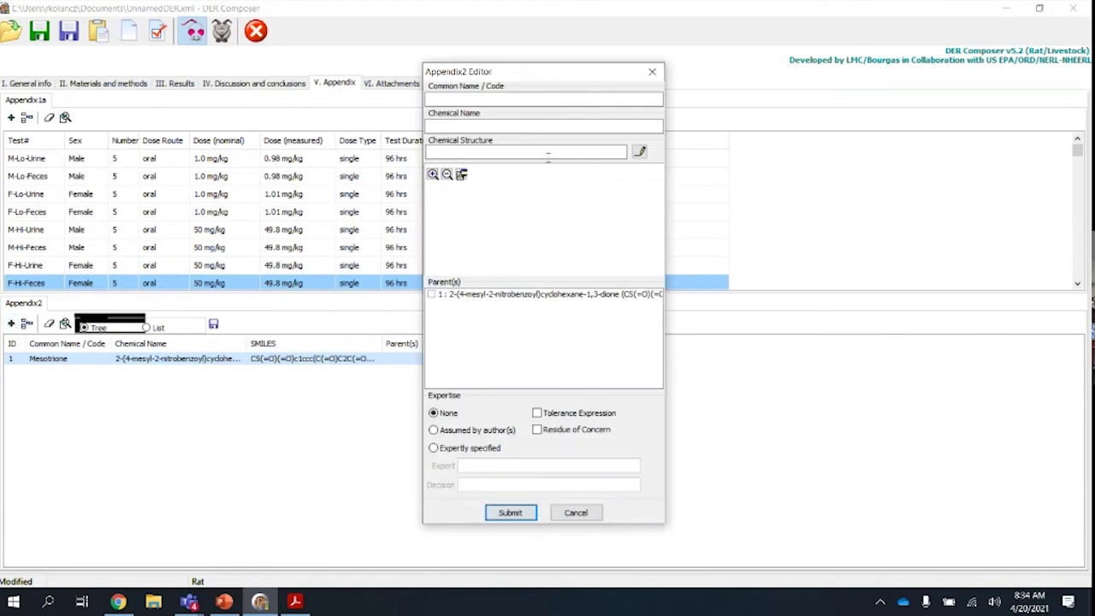
left_click(640, 152)
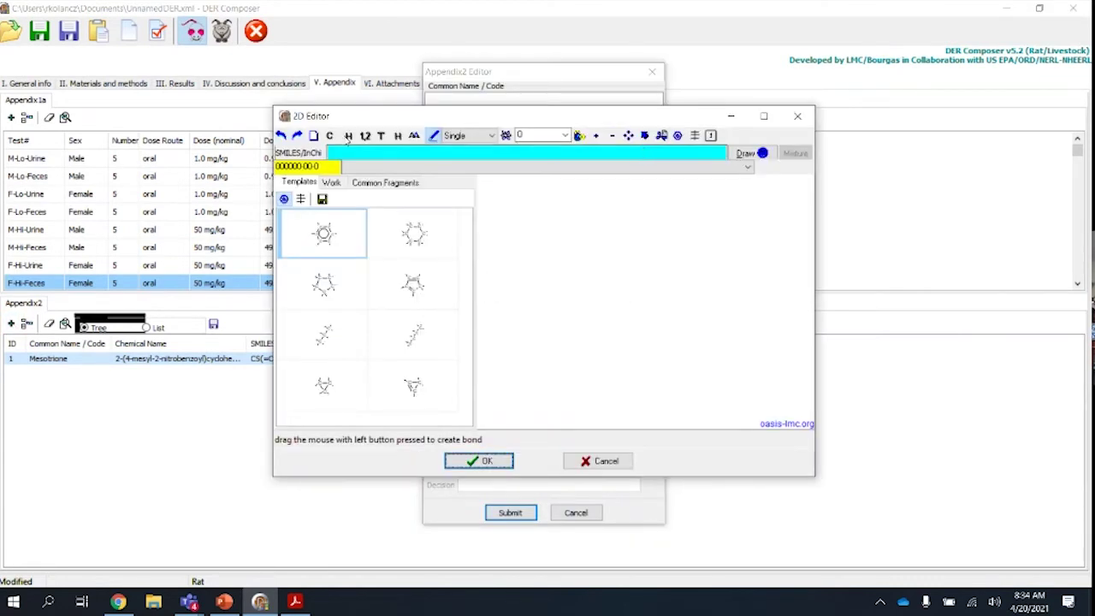
right_click(400, 152)
left_click(245, 211)
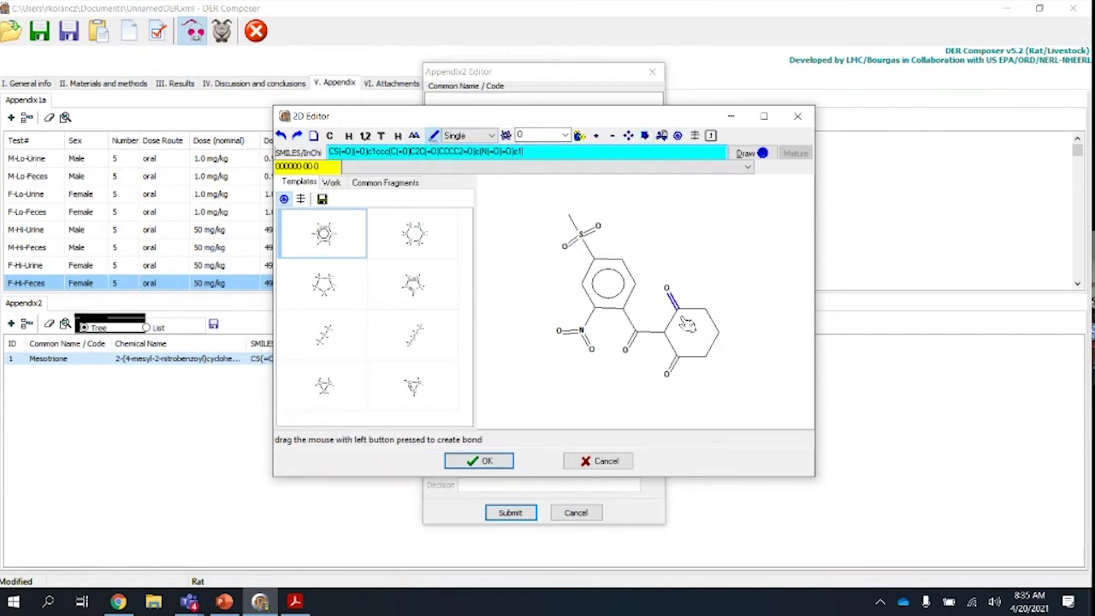
- Attach a single-bonded oxygen (O) to the cyclohexanedione ring carbon next to the upper carbonyl and accept the modified structure
left_click_drag(725, 296, 723, 295)
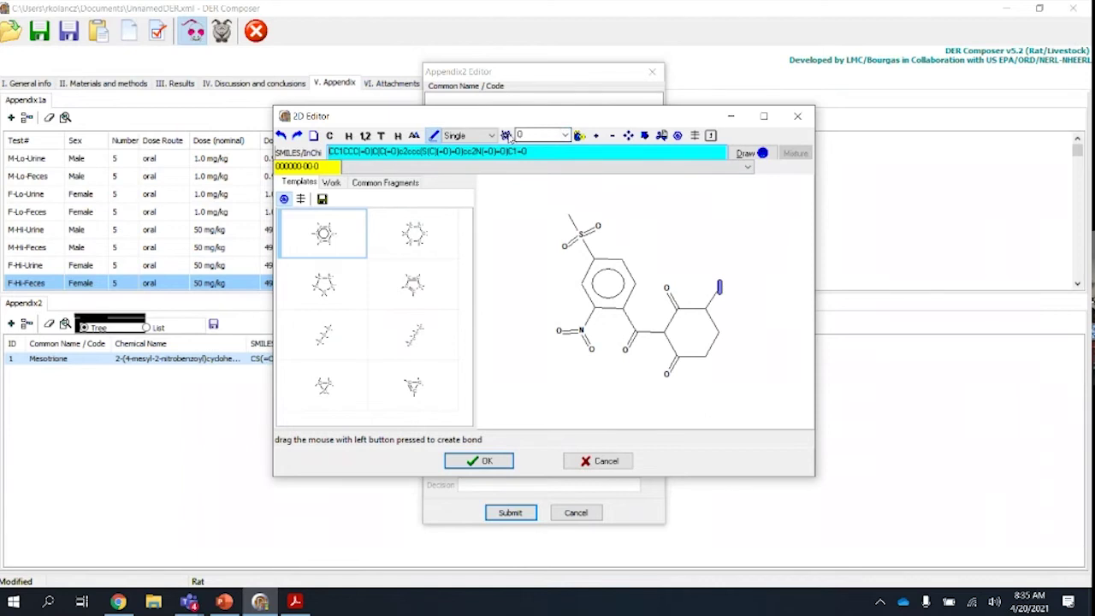
left_click(579, 137)
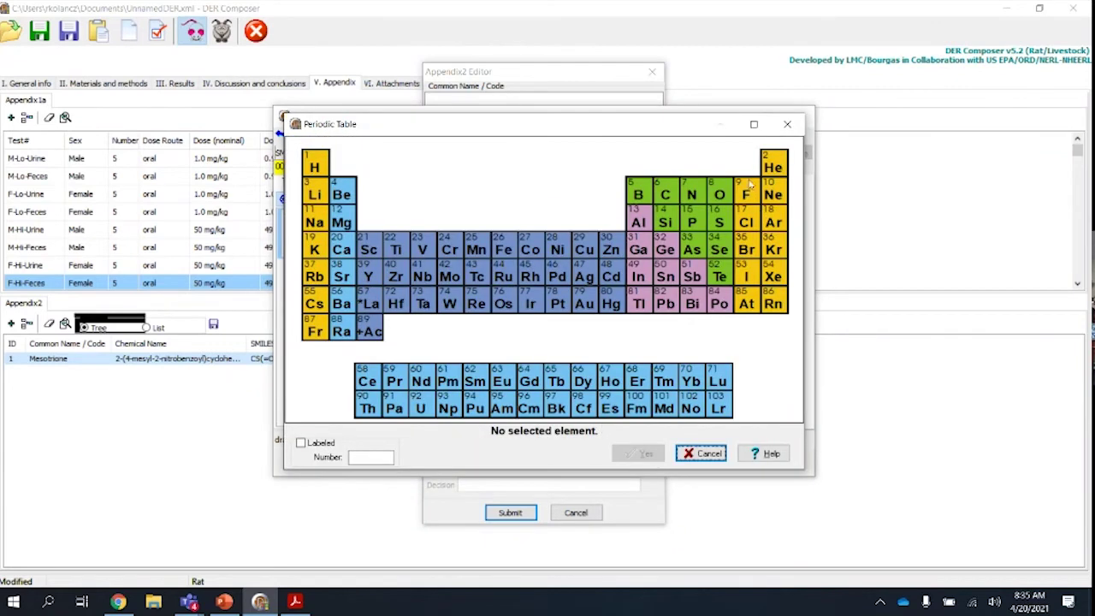
left_click(709, 453)
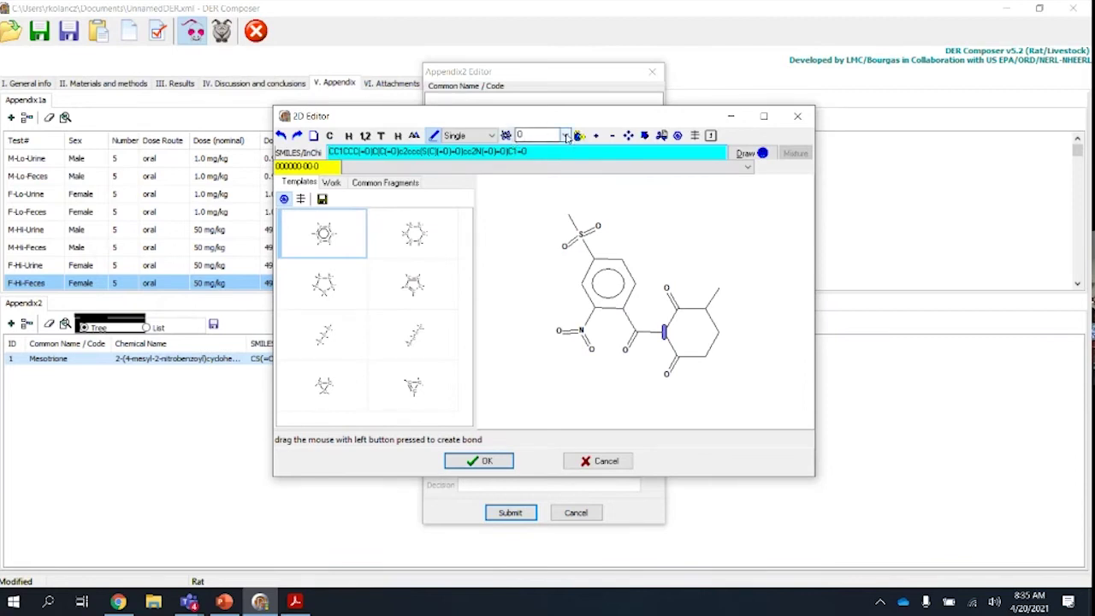
left_click(566, 136)
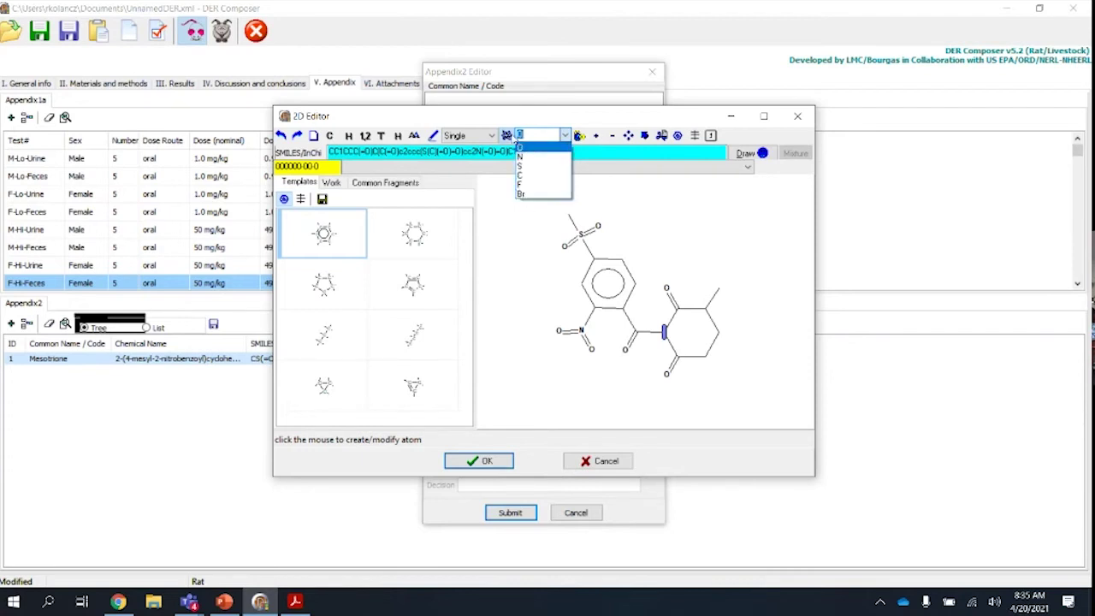
left_click(518, 145)
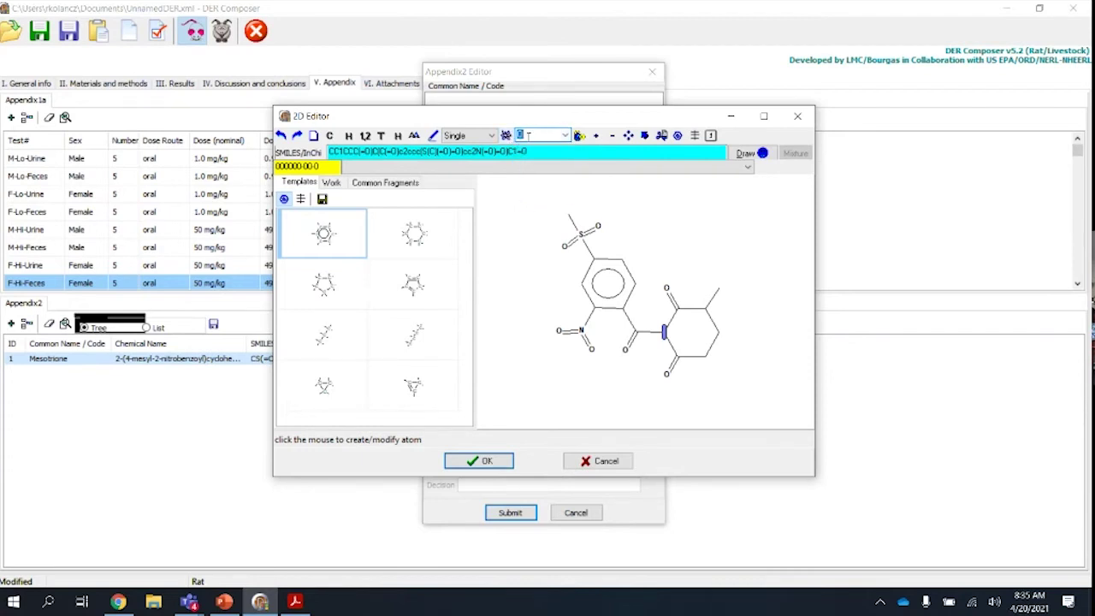
left_click(507, 135)
left_click(719, 287)
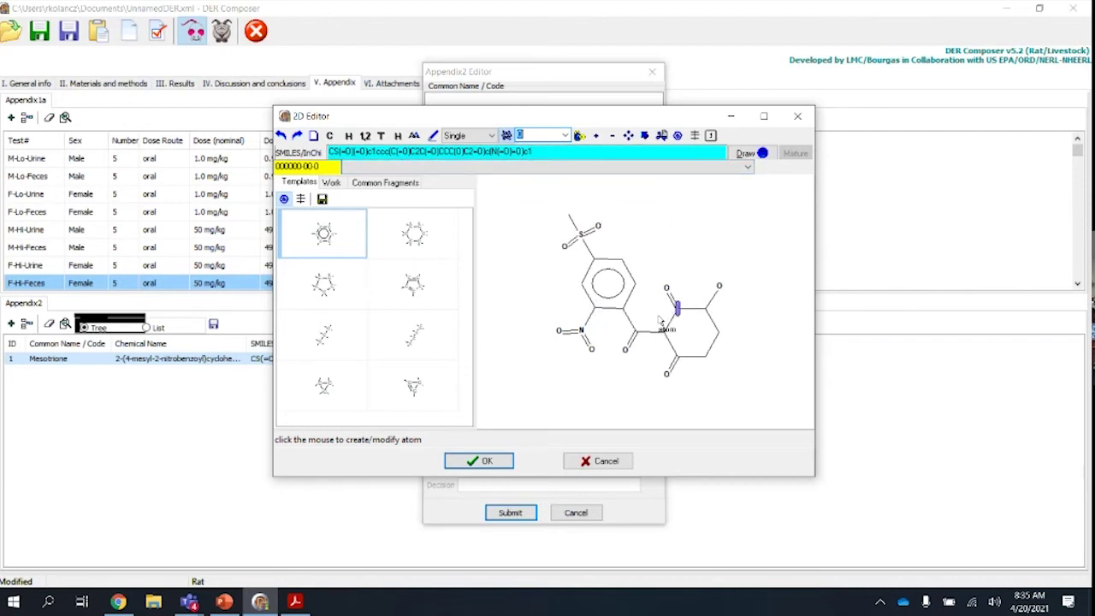
left_click(488, 466)
left_click(490, 462)
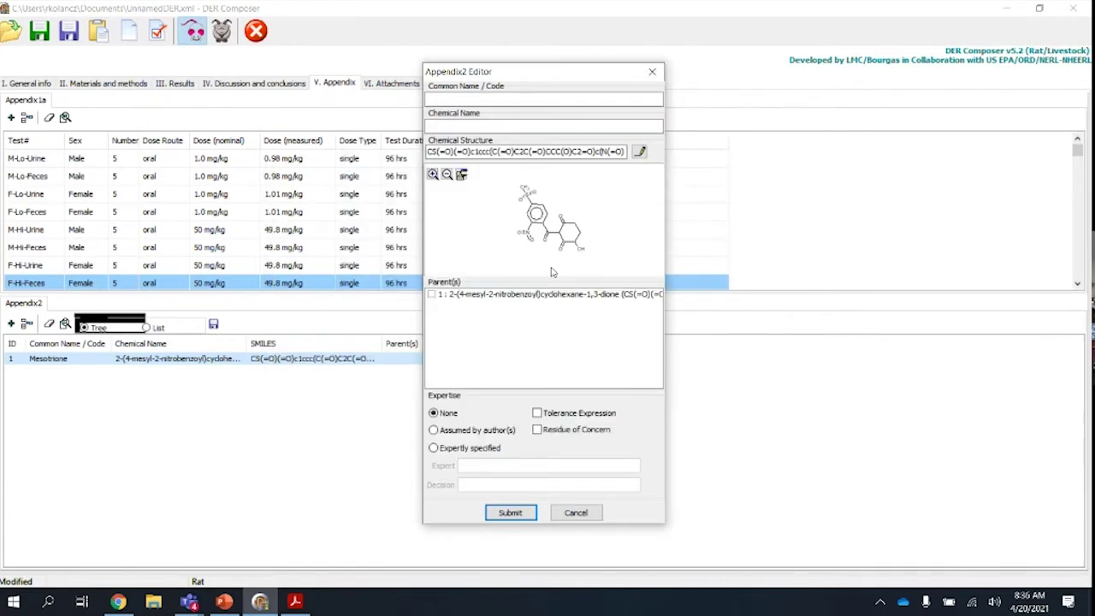
- Set the new metabolite's common name to 4-Hydroxy and its chemical name to 4-Hydroxy-mesotrione
left_click(483, 102)
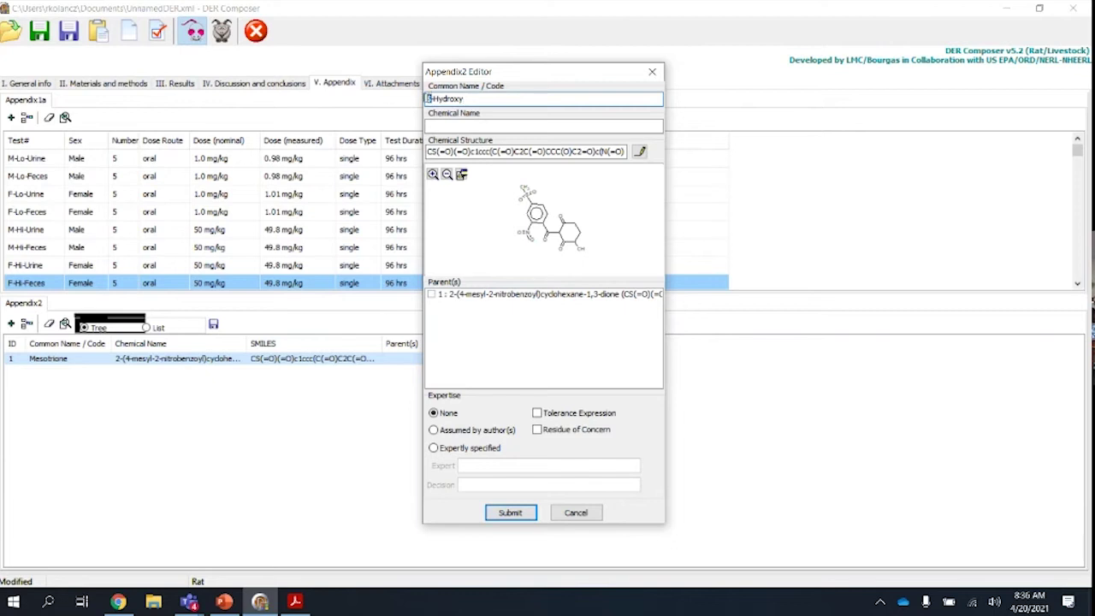
type("4")
left_click(454, 126)
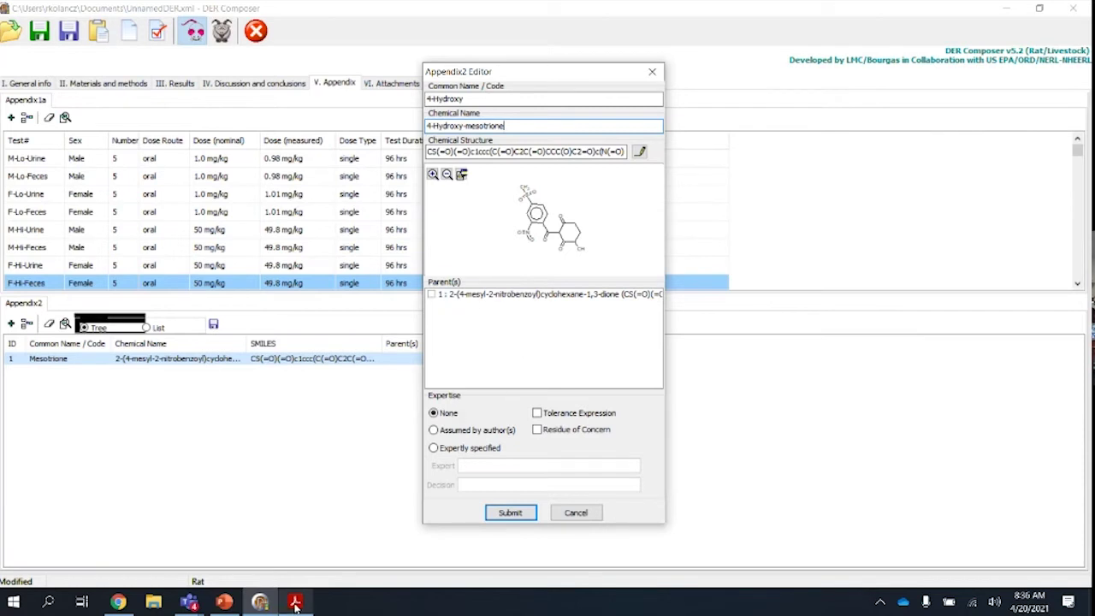
- Switch to the DER PDF in Adobe Acrobat and examine the proposed metabolic pathway for ZA1296 in Figure 2 on page 37
mouse_move(293, 607)
left_click(290, 539)
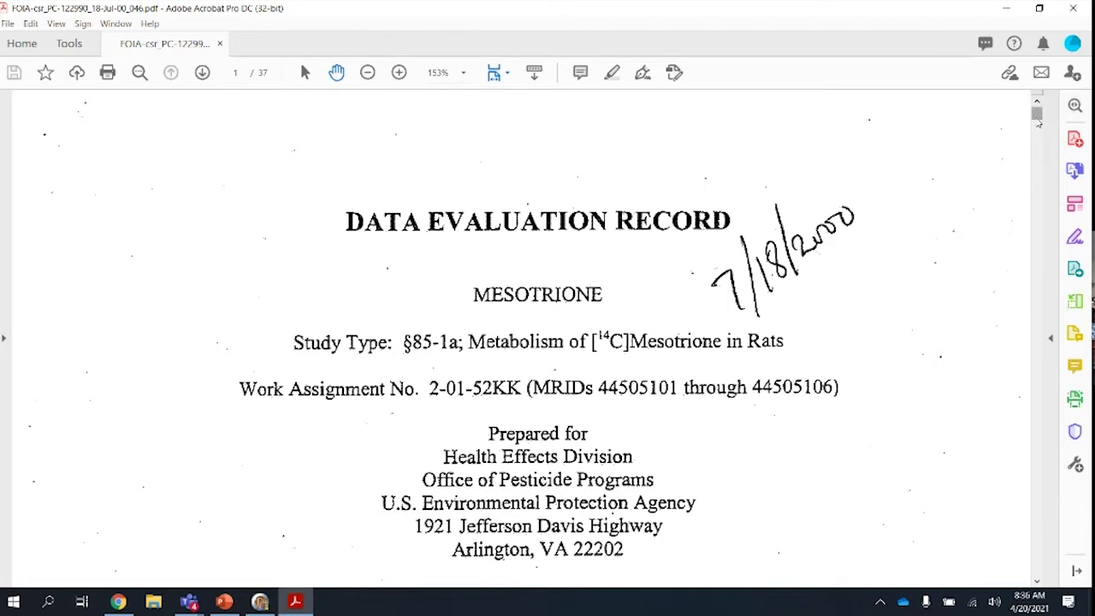
left_click_drag(1038, 119, 1049, 564)
scroll(858, 401, "up", 2)
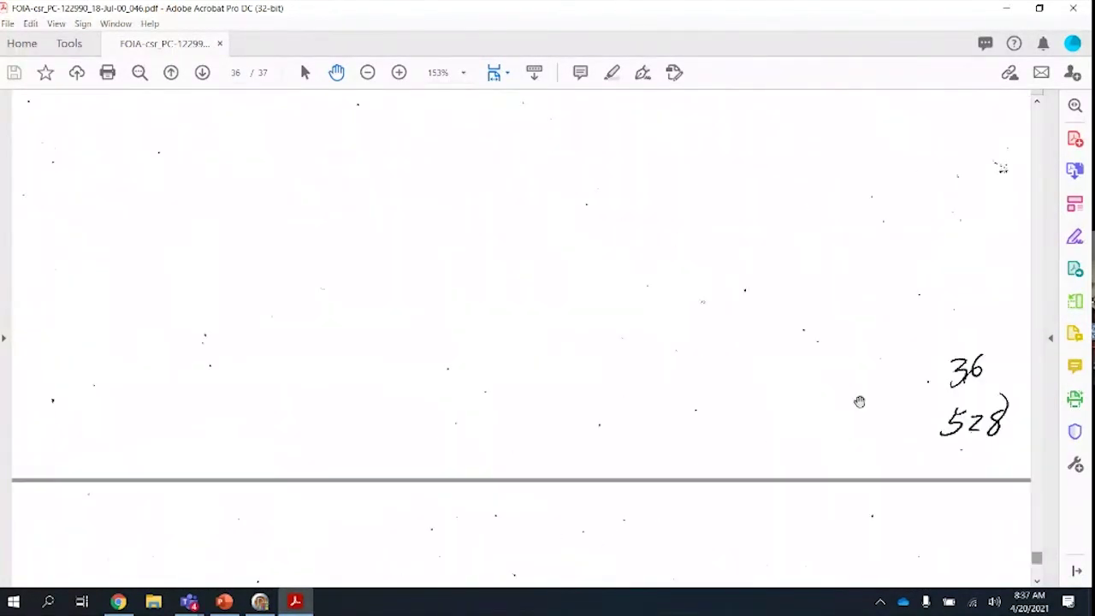
scroll(749, 281, "down", 1)
scroll(750, 281, "down", 5)
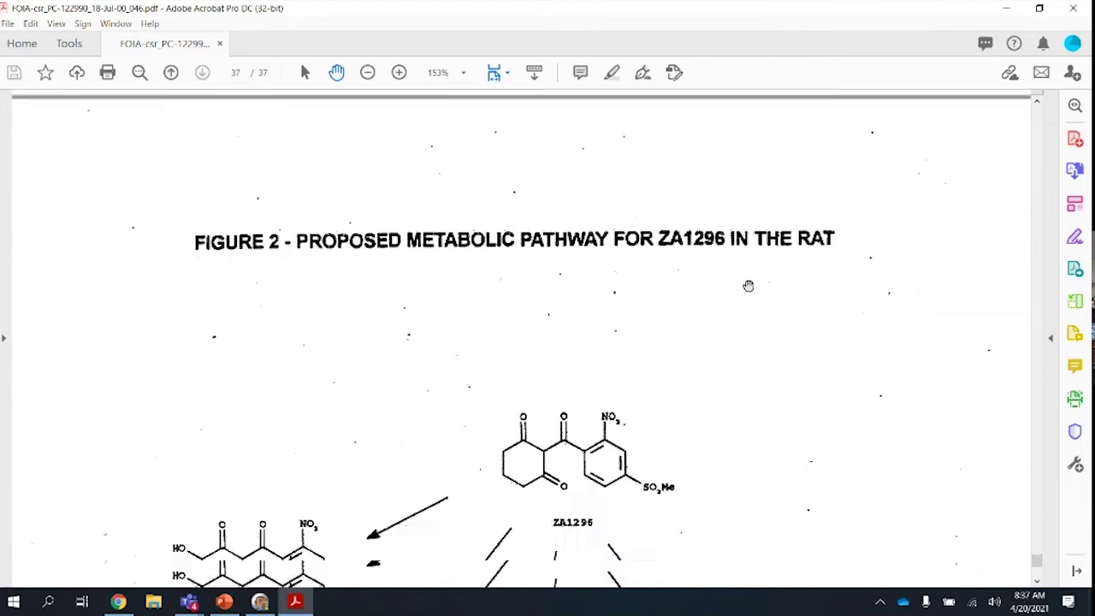
scroll(748, 285, "down", 1)
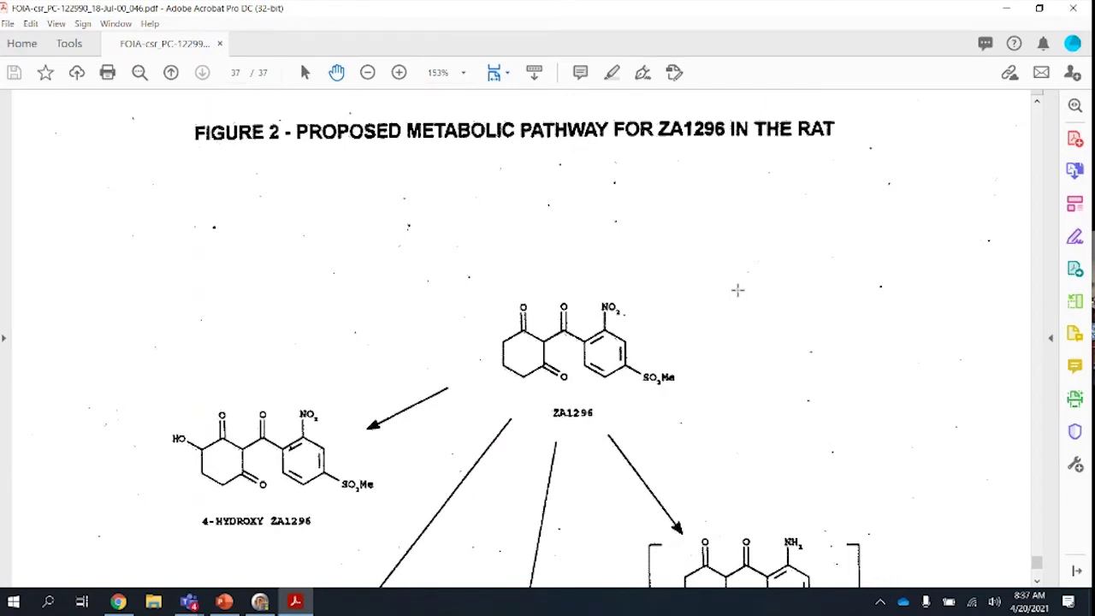
scroll(737, 290, "down", 5)
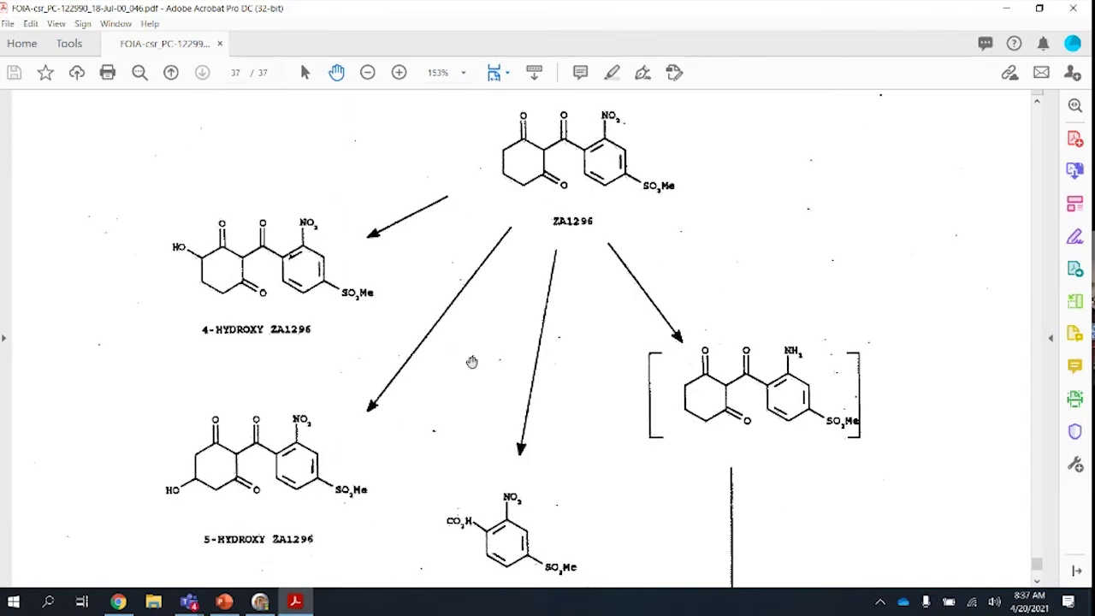
scroll(733, 358, "down", 2)
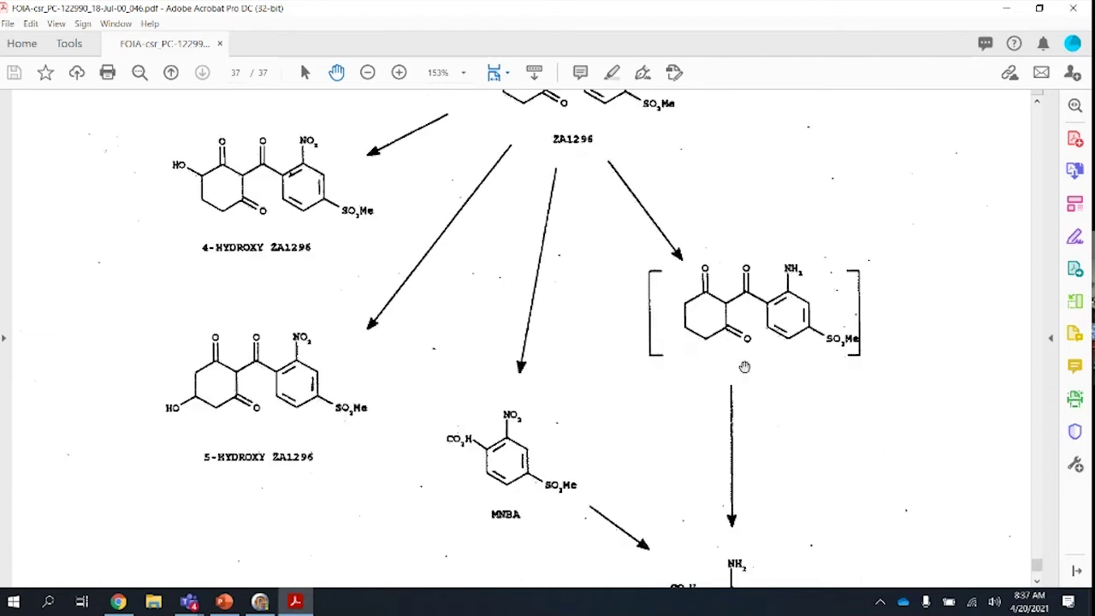
scroll(751, 314, "down", 2)
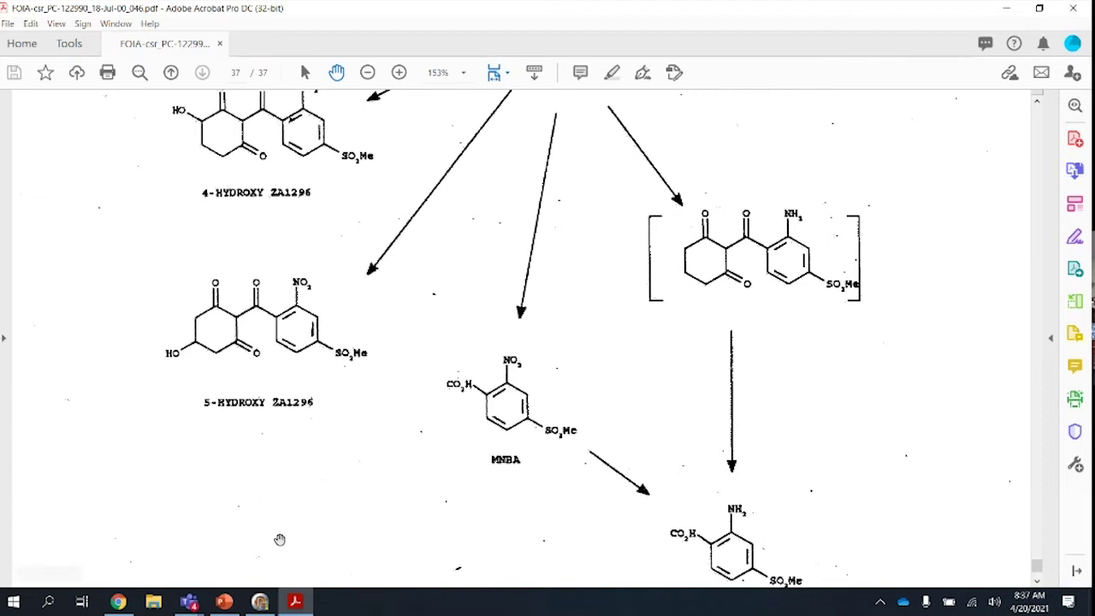
- Return to DER Composer, set compound 1 (Mesotrione) as the parent of the 4-Hydroxy metabolite, and submit the entry
left_click(259, 603)
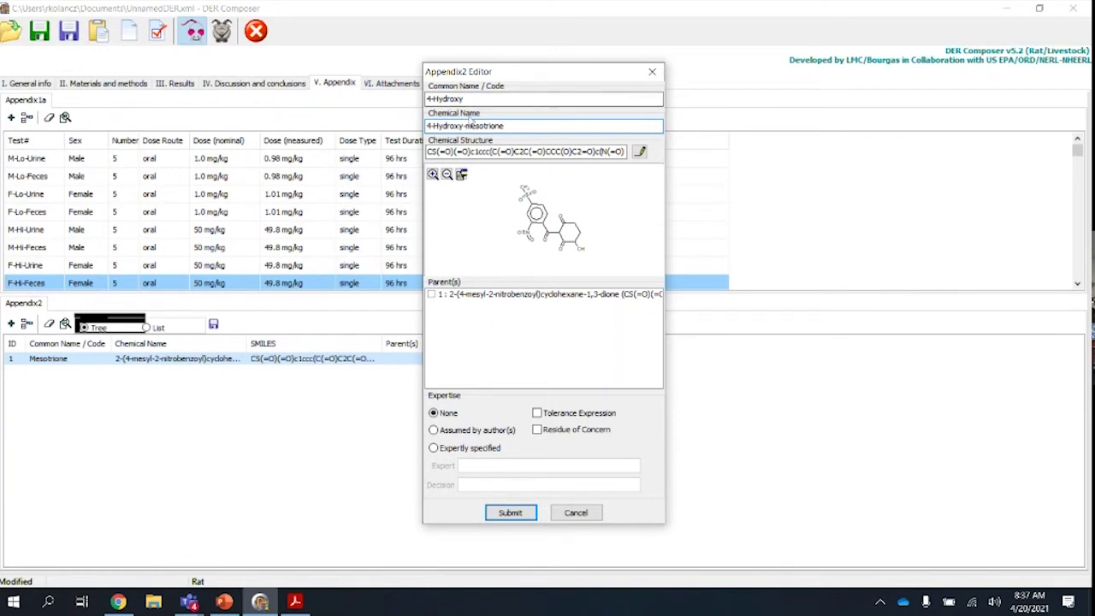
left_click(432, 295)
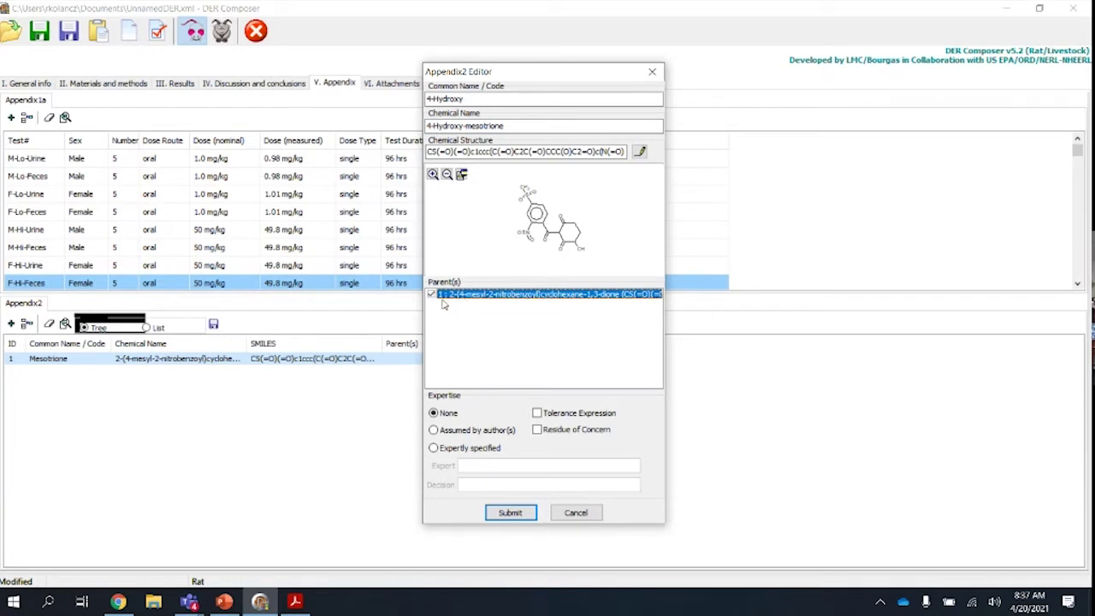
left_click(511, 513)
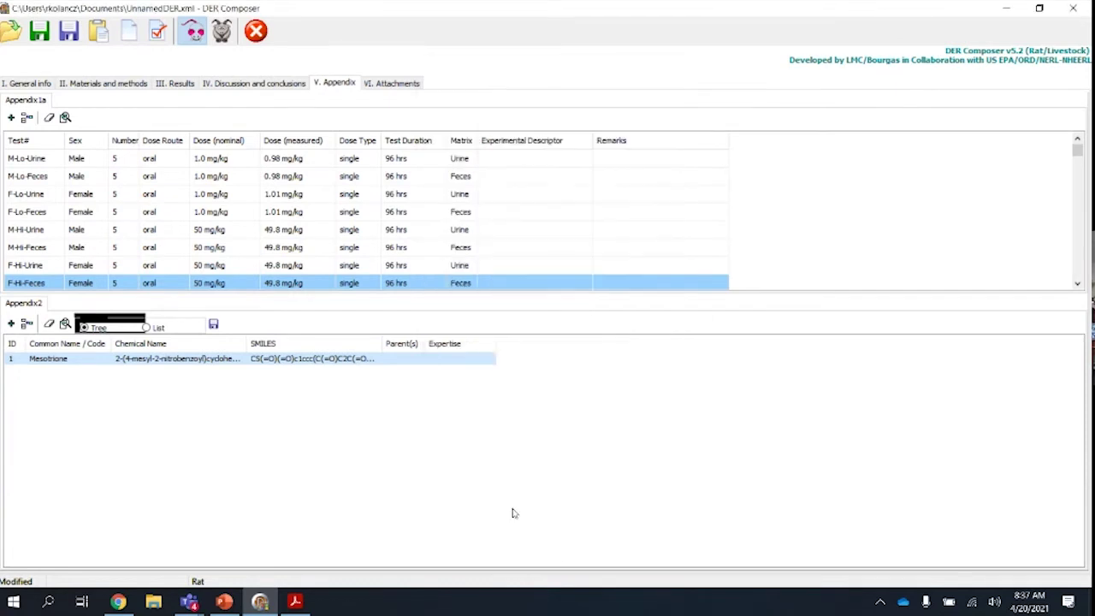
- Start another Appendix 2 compound and load the copied Mesotrione SMILES into its 2D structure editor
left_click(11, 323)
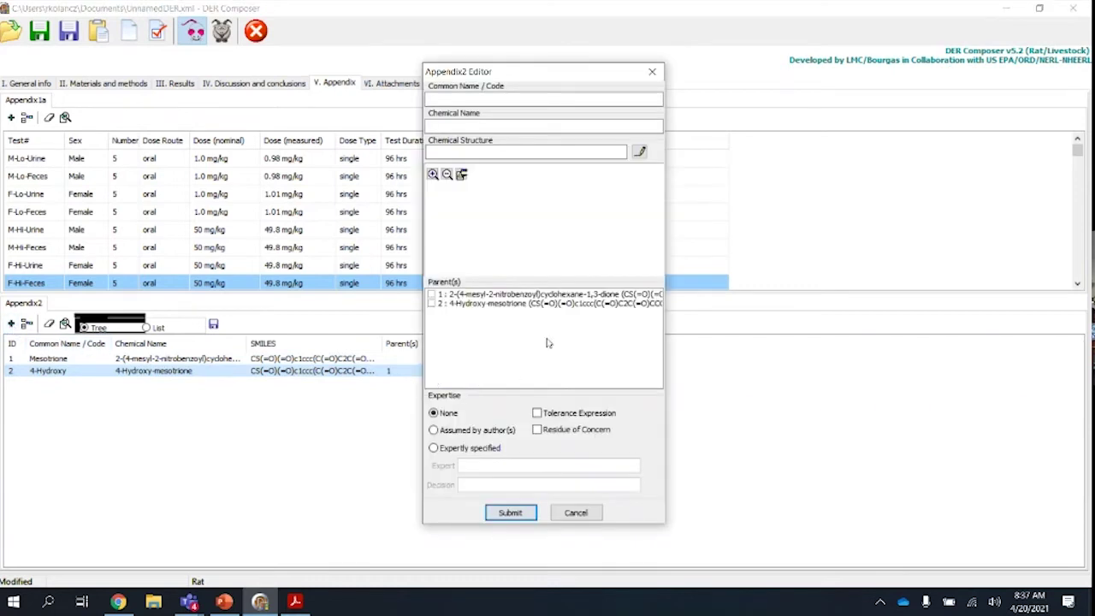
left_click(640, 152)
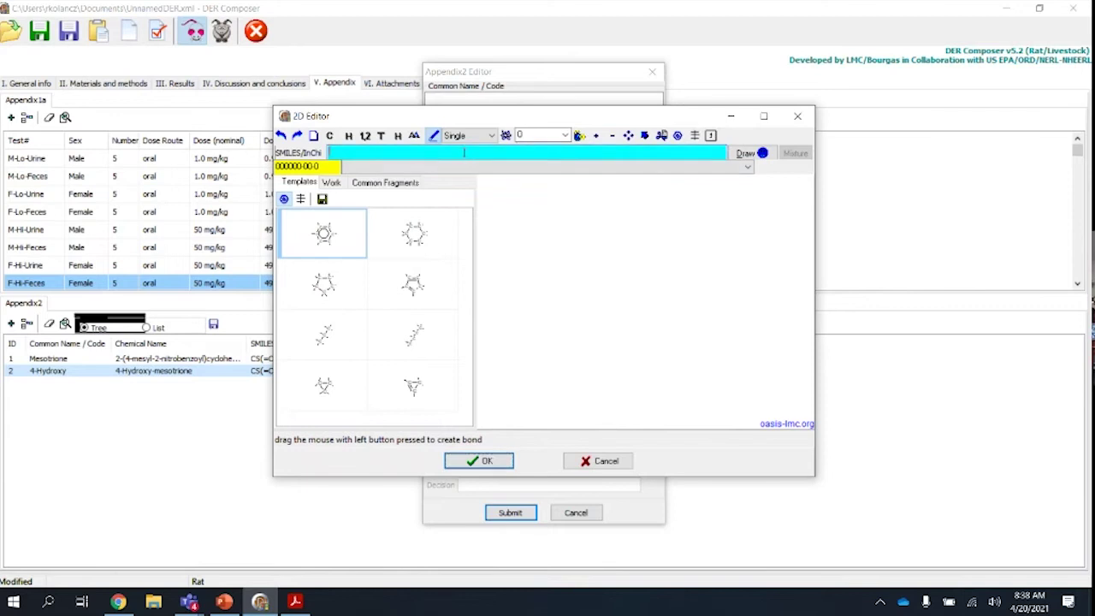
right_click(332, 152)
left_click(363, 218)
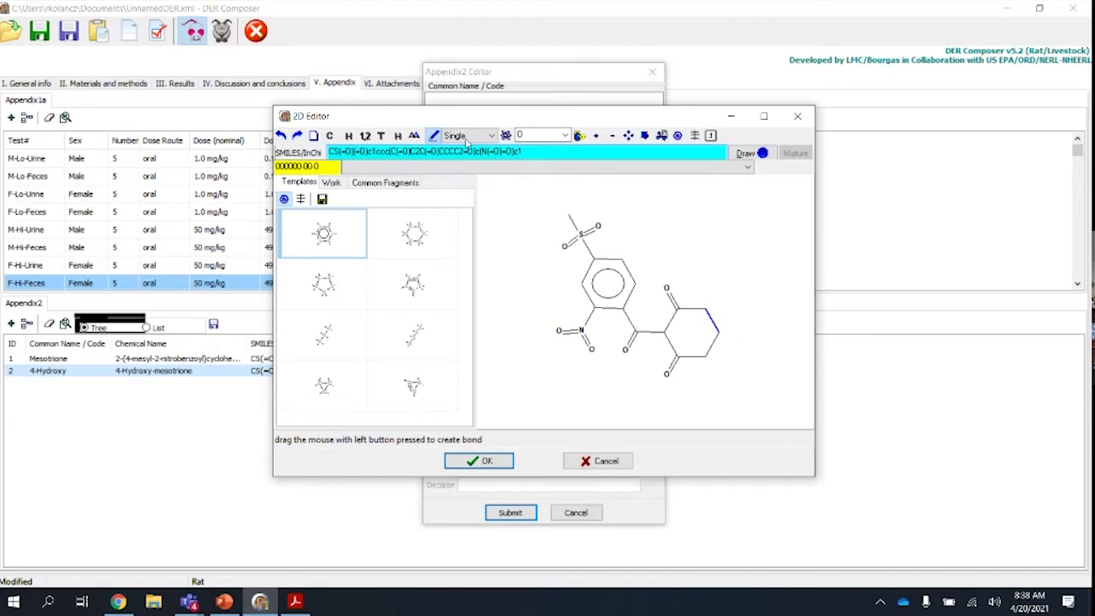
- Attach a single-bonded oxygen (O) to the cyclohexanedione ring carbon opposite the benzoyl attachment and accept the structure
left_click_drag(718, 332, 751, 342)
left_click(505, 136)
left_click(745, 334)
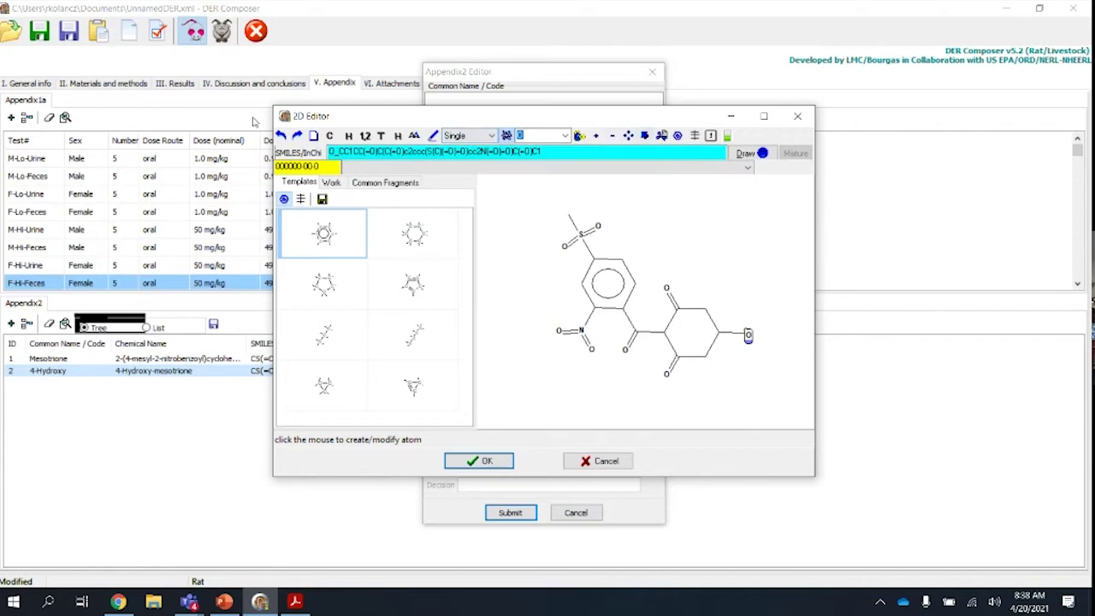
left_click(281, 137)
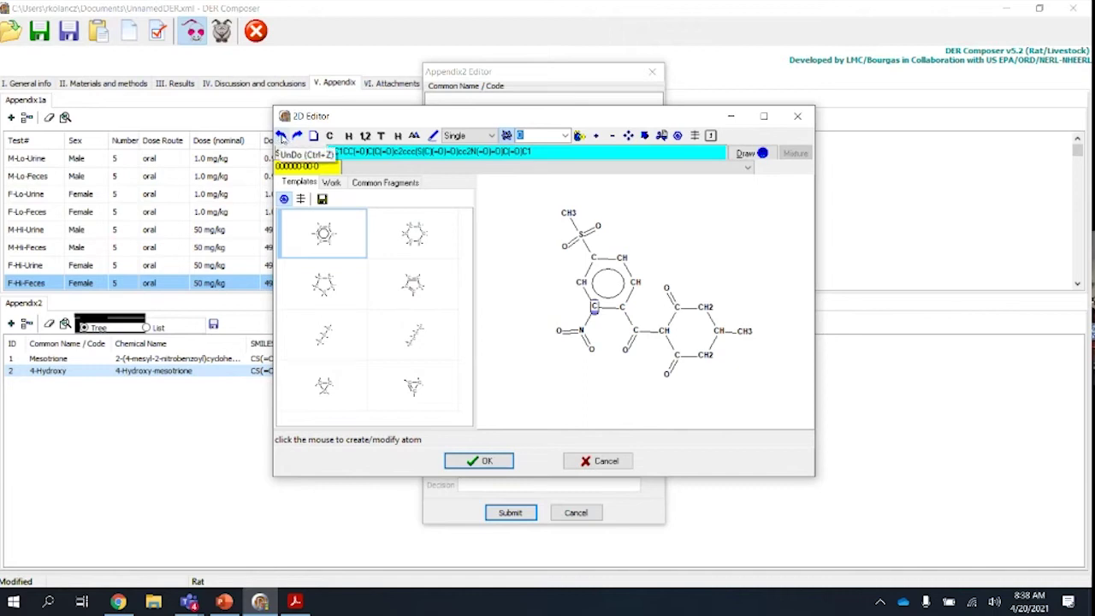
left_click(645, 135)
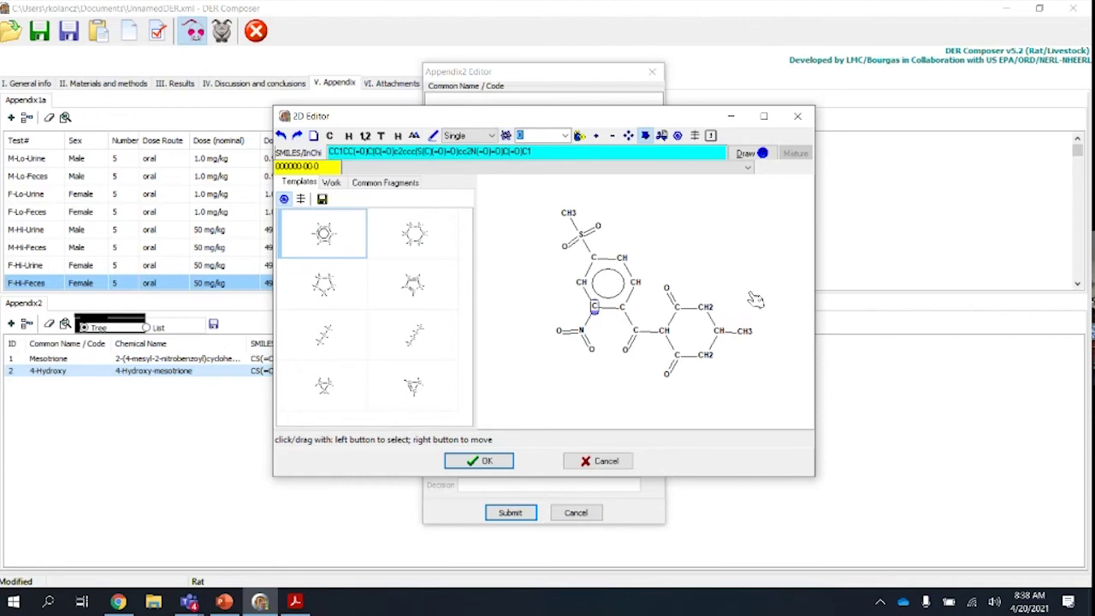
left_click(745, 334)
left_click(745, 333)
left_click(506, 136)
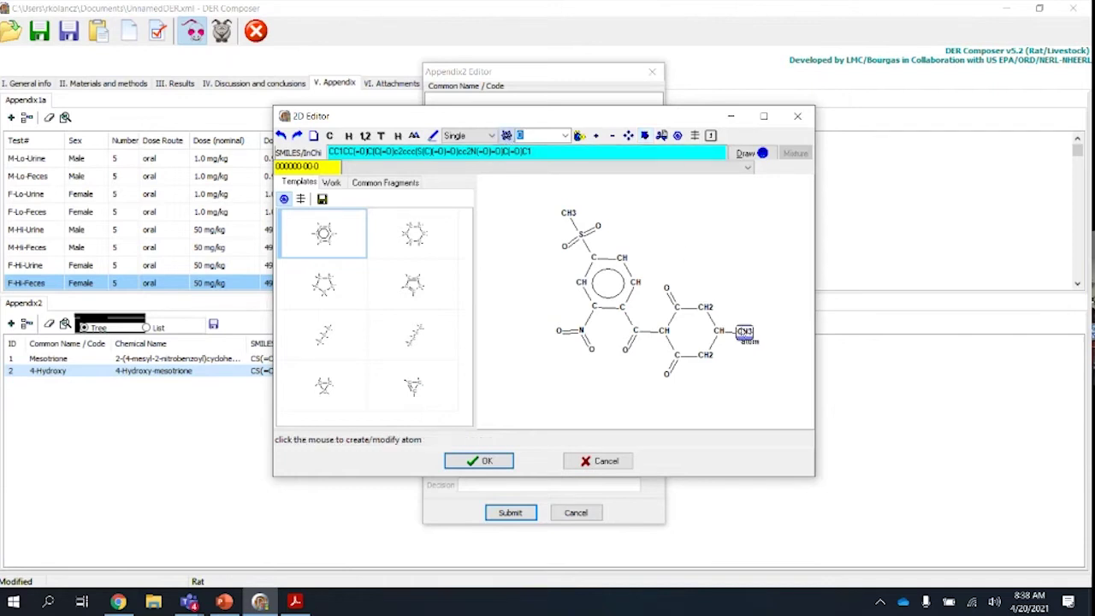
left_click(744, 334)
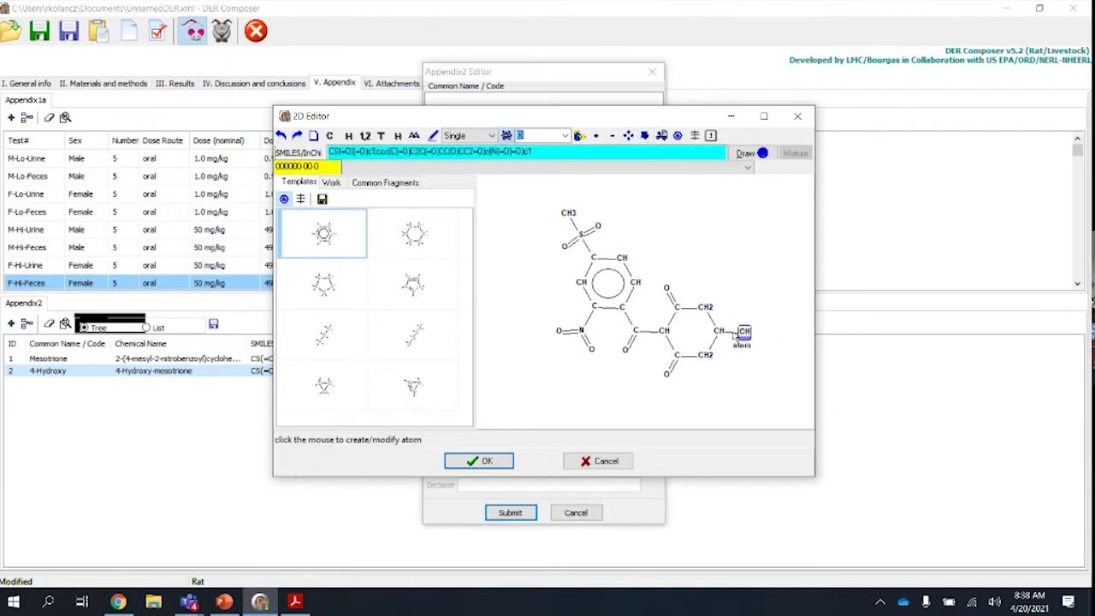
left_click(487, 462)
- Name the compound 5-Hydroxy with chemical name 5-Hydroxy-mesotrione, set compound 1 (Mesotrione) as its parent, and submit the entry
left_click(481, 100)
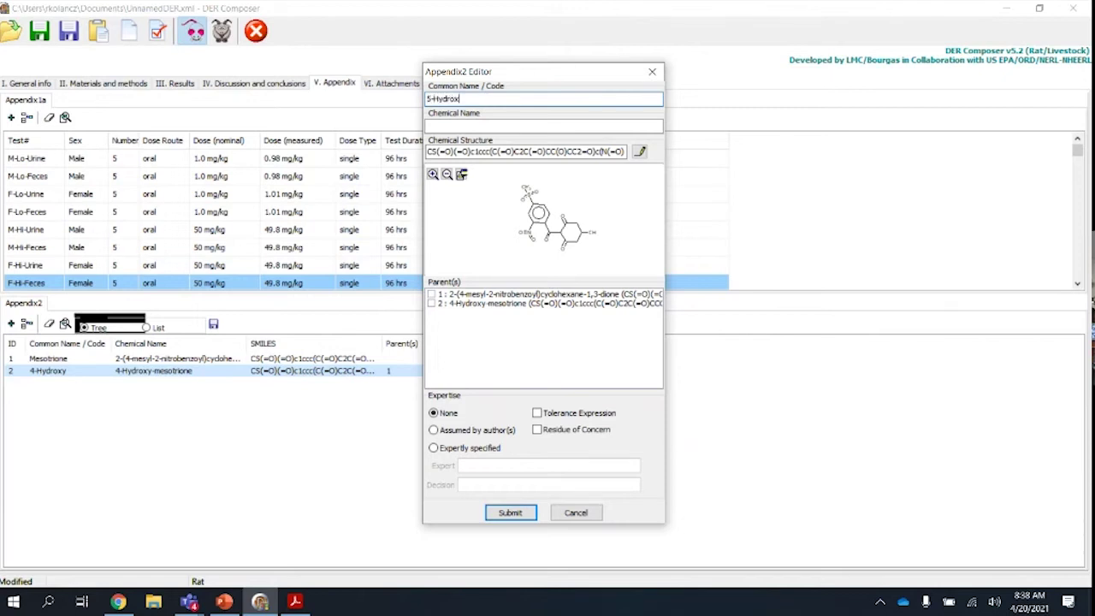
left_click(467, 125)
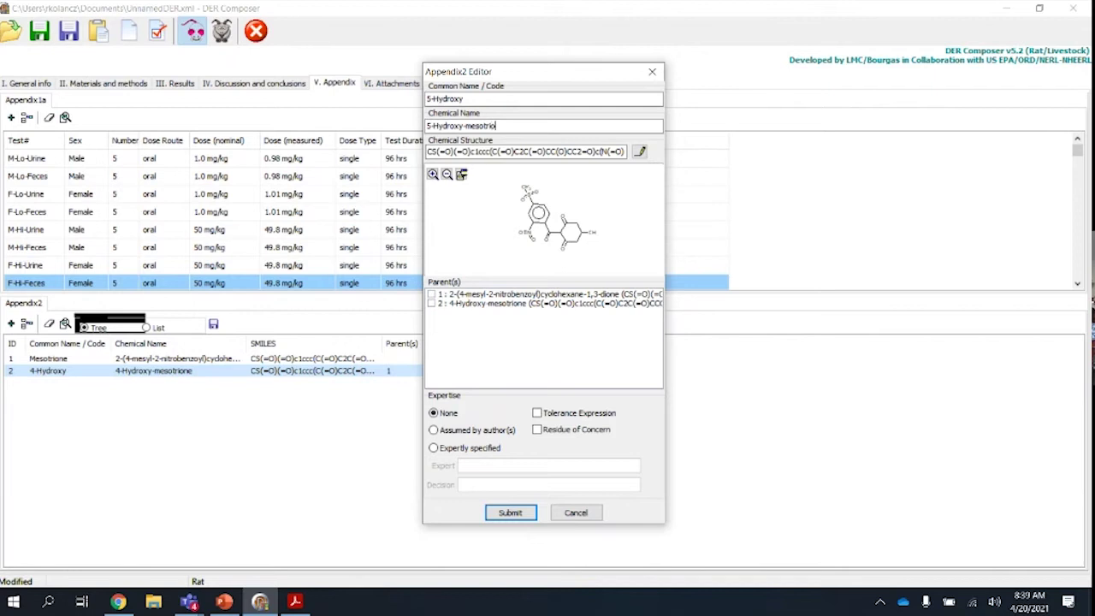
left_click(484, 125)
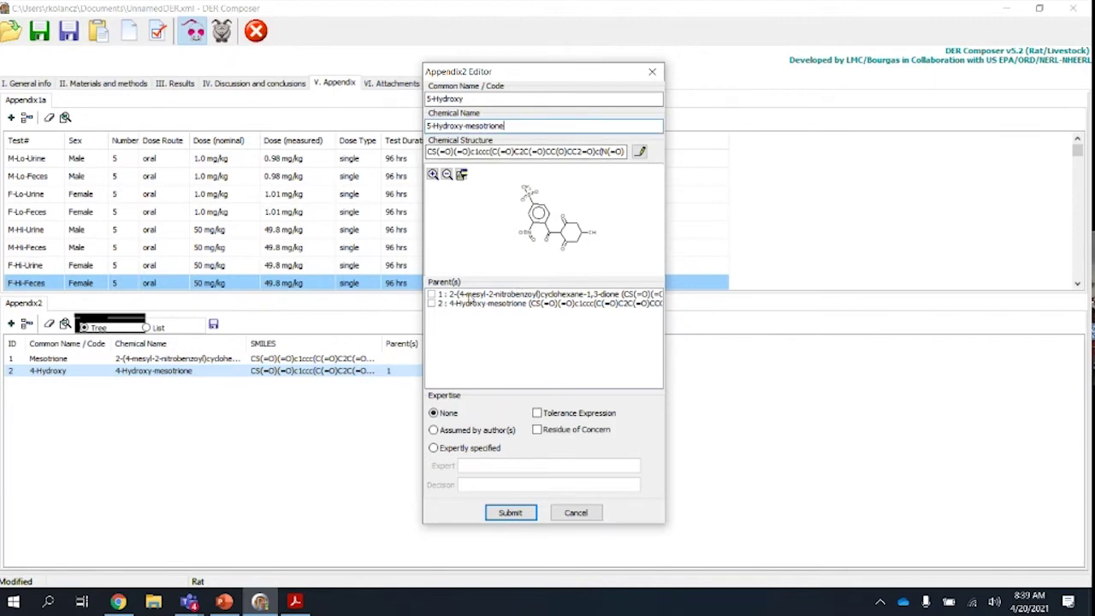
left_click(432, 295)
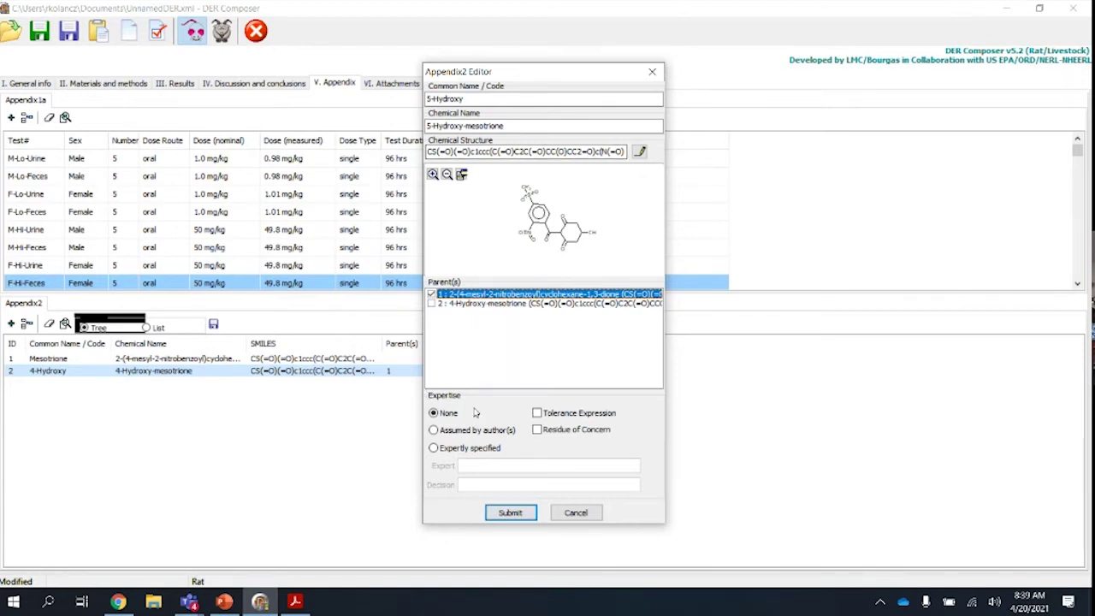
left_click(522, 515)
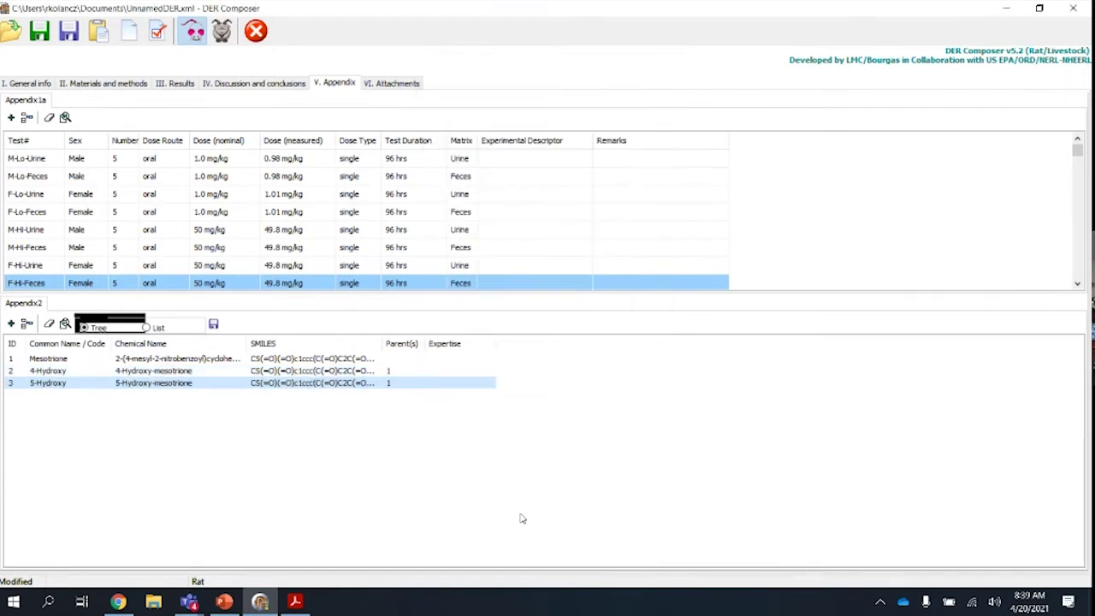
- Create a further Appendix 2 compound for the intermediate, using the copied Mesotrione SMILES as its starting structure in the 2D editor
left_click(10, 325)
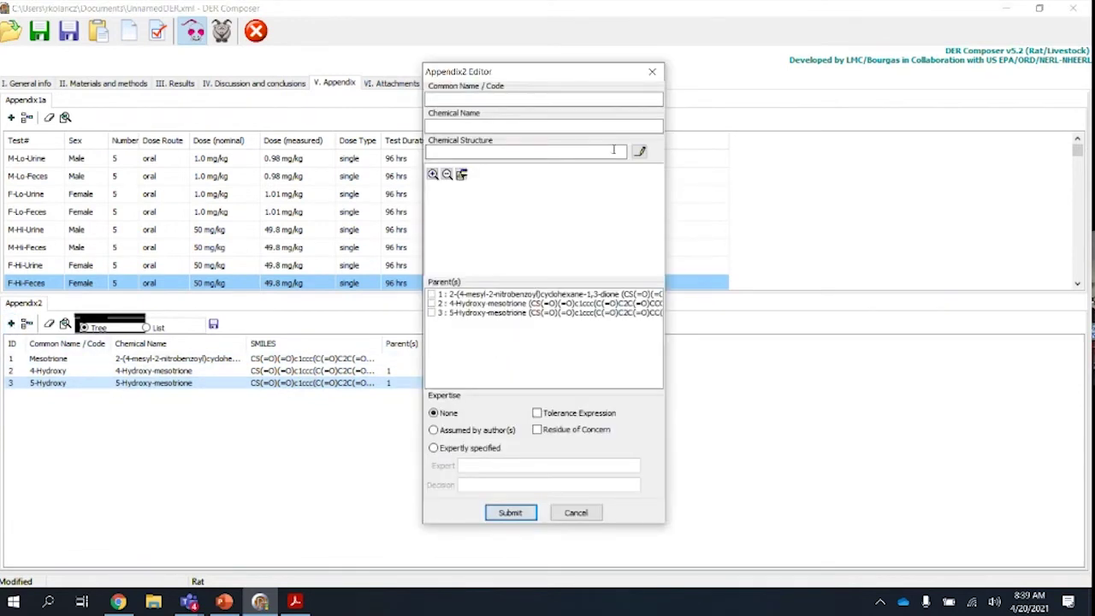
left_click(640, 151)
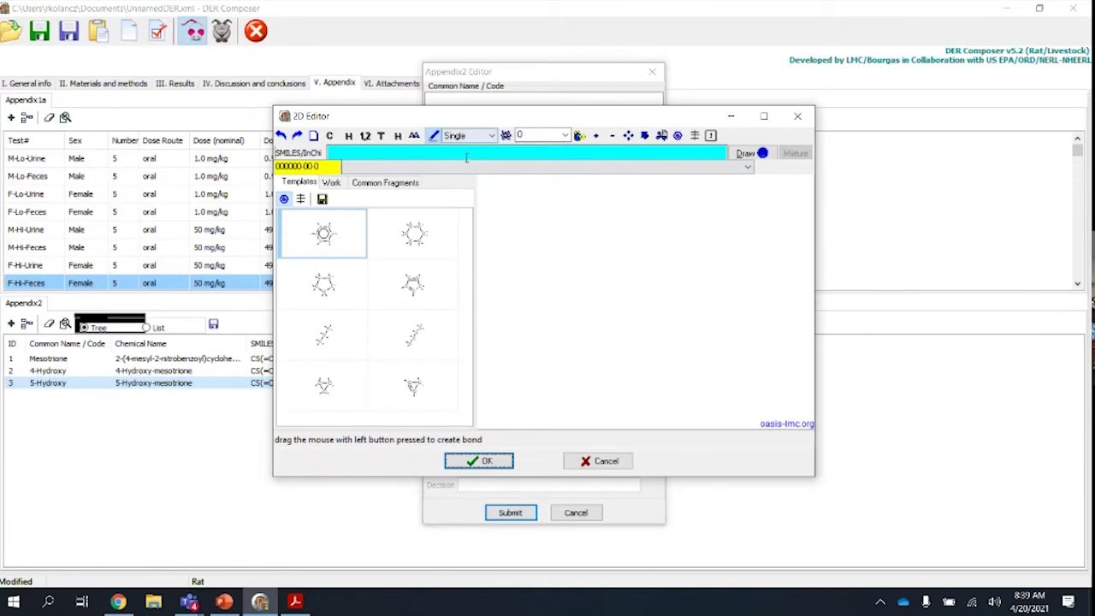
right_click(466, 156)
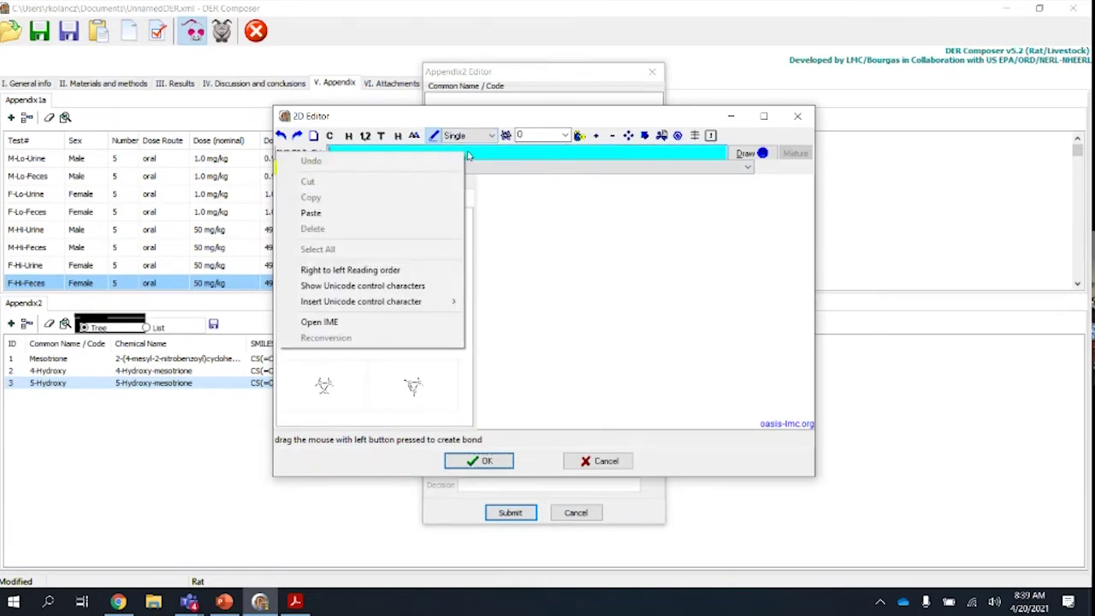
left_click(316, 214)
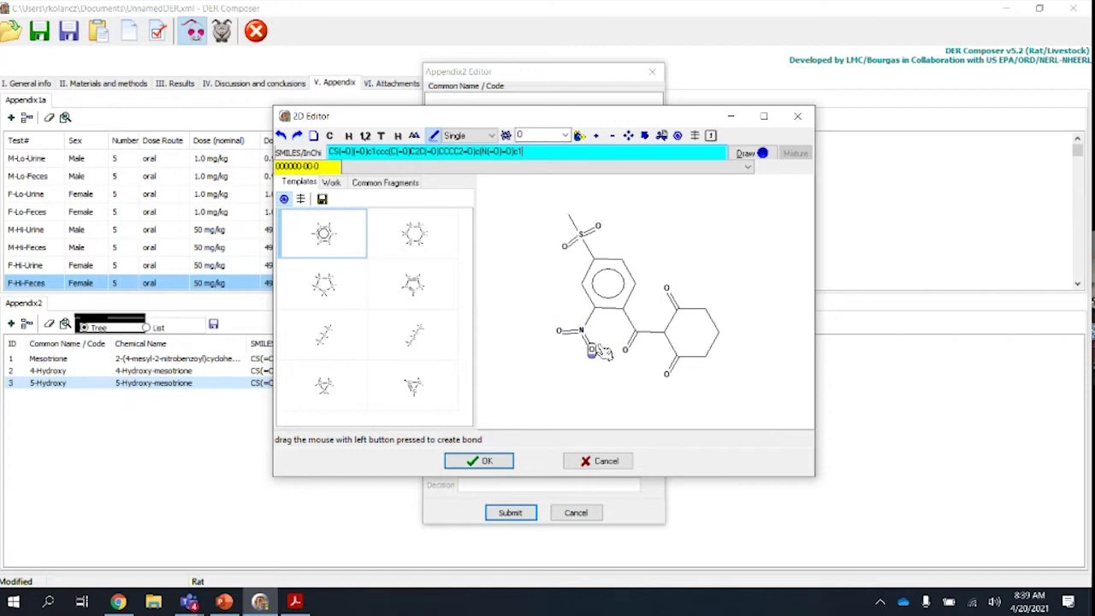
- Remove both oxygens from the nitro group to make it an amine and accept the structure
left_click(662, 137)
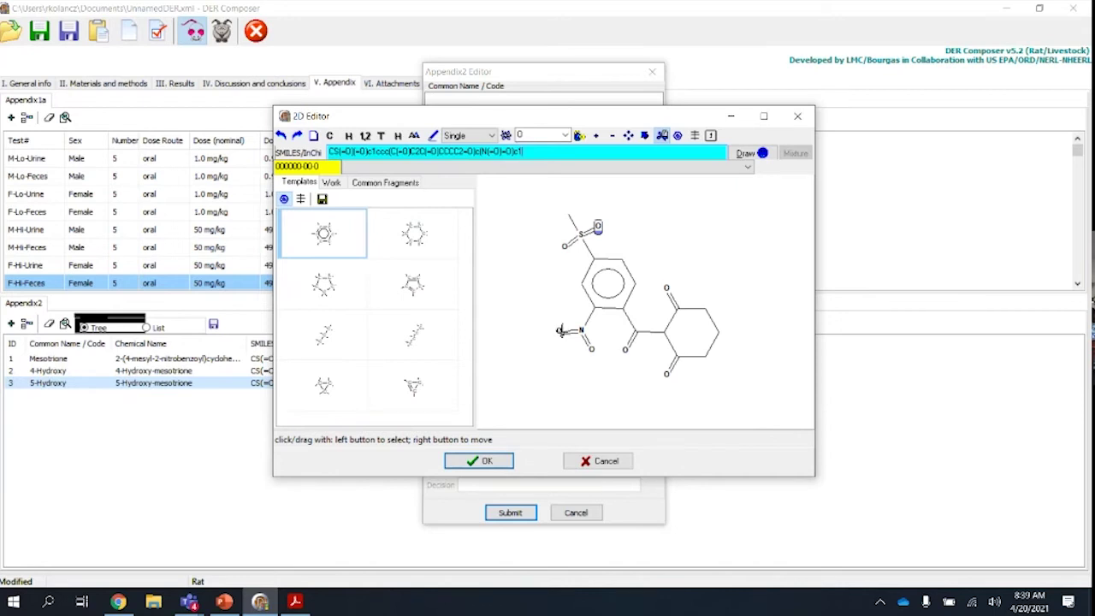
key("Delete")
key("Delete")
left_click(490, 462)
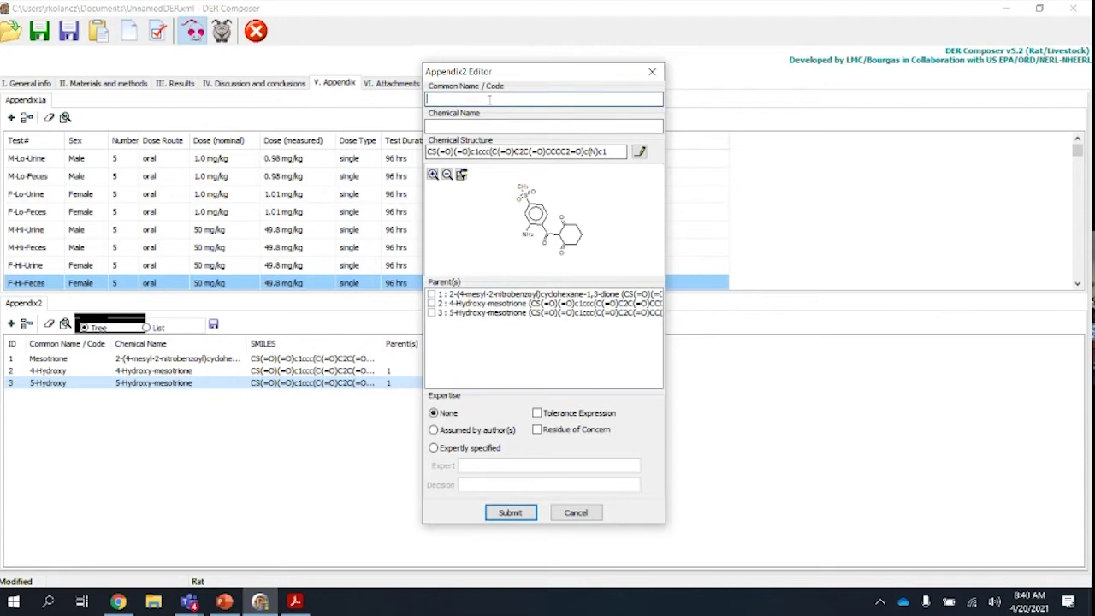
- Submit the entry with Intermediate as both common and chemical name, compound 1 (Mesotrione) as parent, and expertise Assumed by author(s)
type("Intermediate")
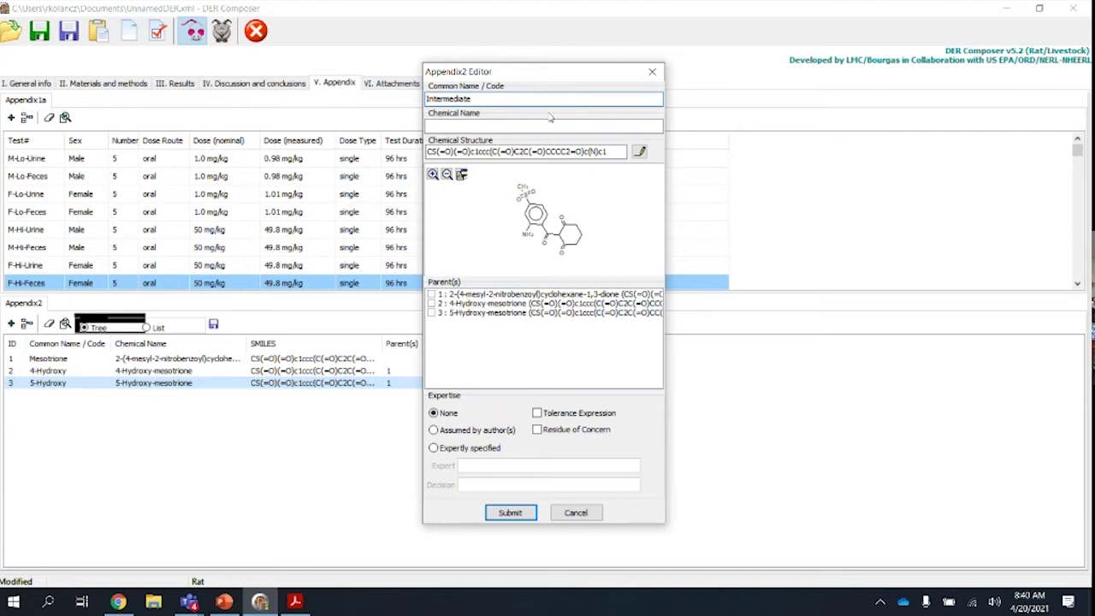
left_click(513, 125)
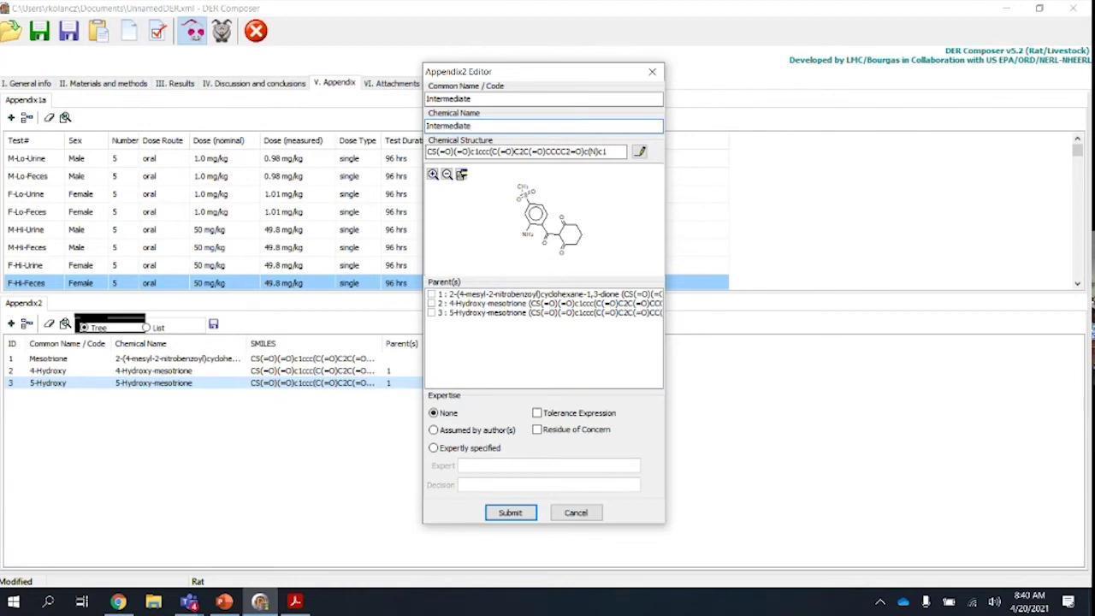
left_click(432, 295)
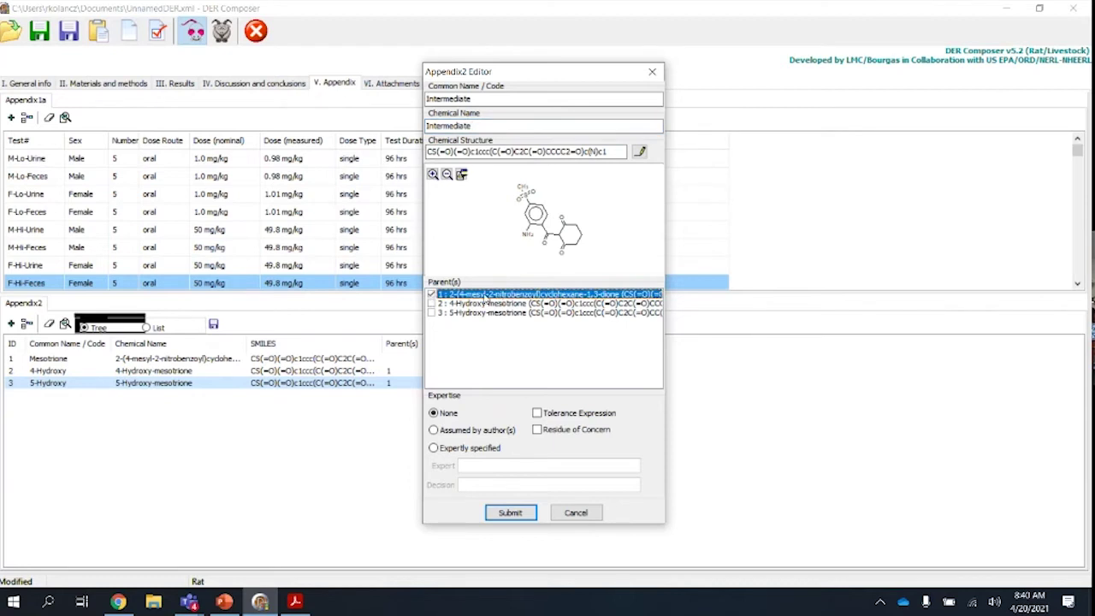
left_click(434, 431)
left_click(511, 513)
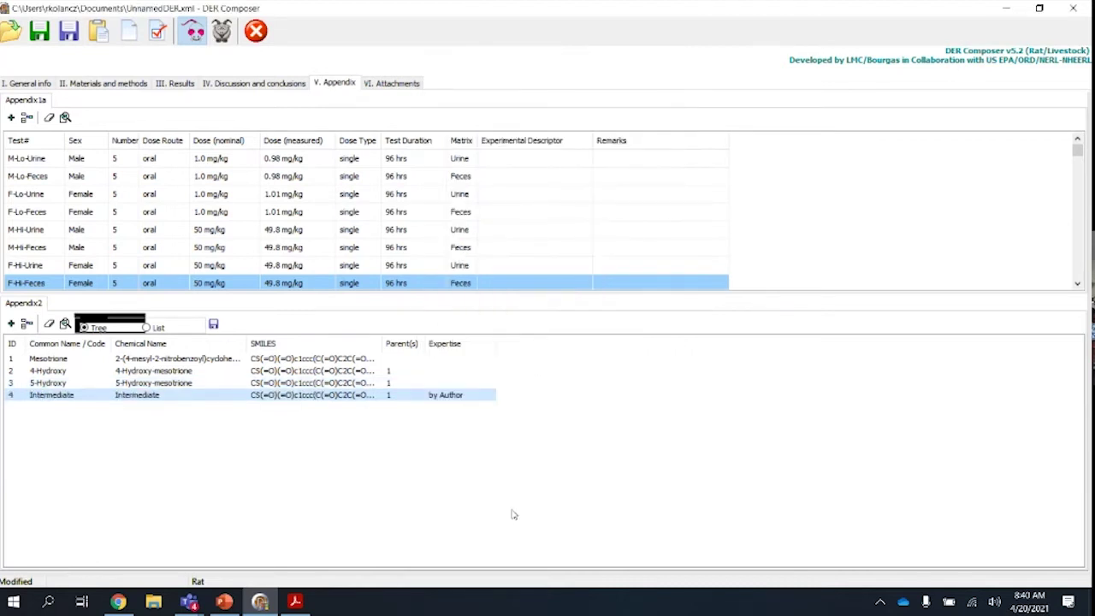
- Create a new Appendix 2 compound for MNBA, using the copied Mesotrione SMILES as its starting structure in the 2D editor
left_click(12, 324)
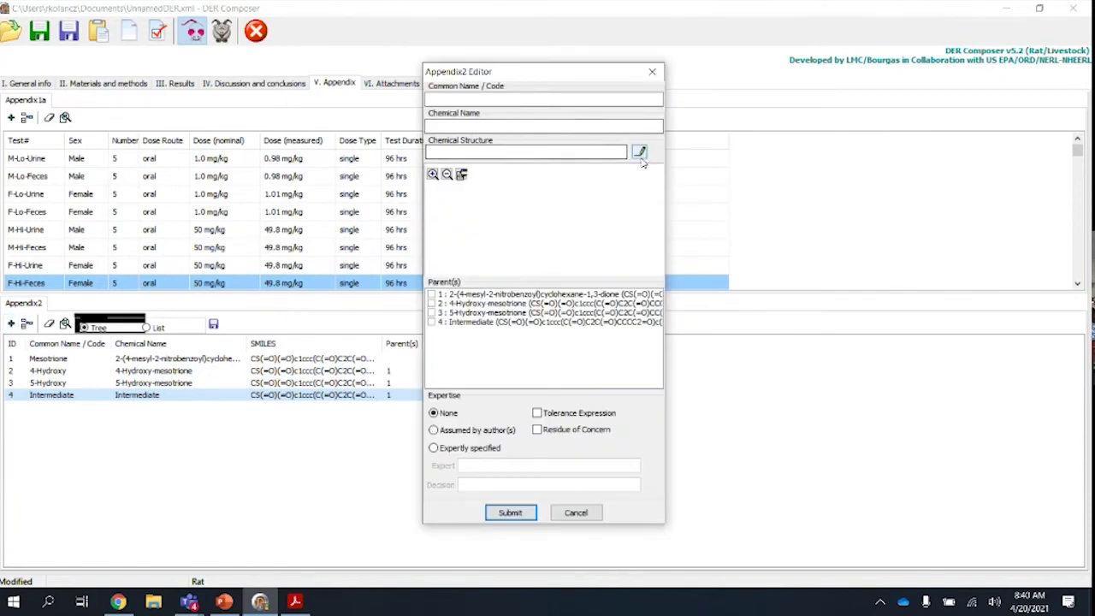
left_click(640, 154)
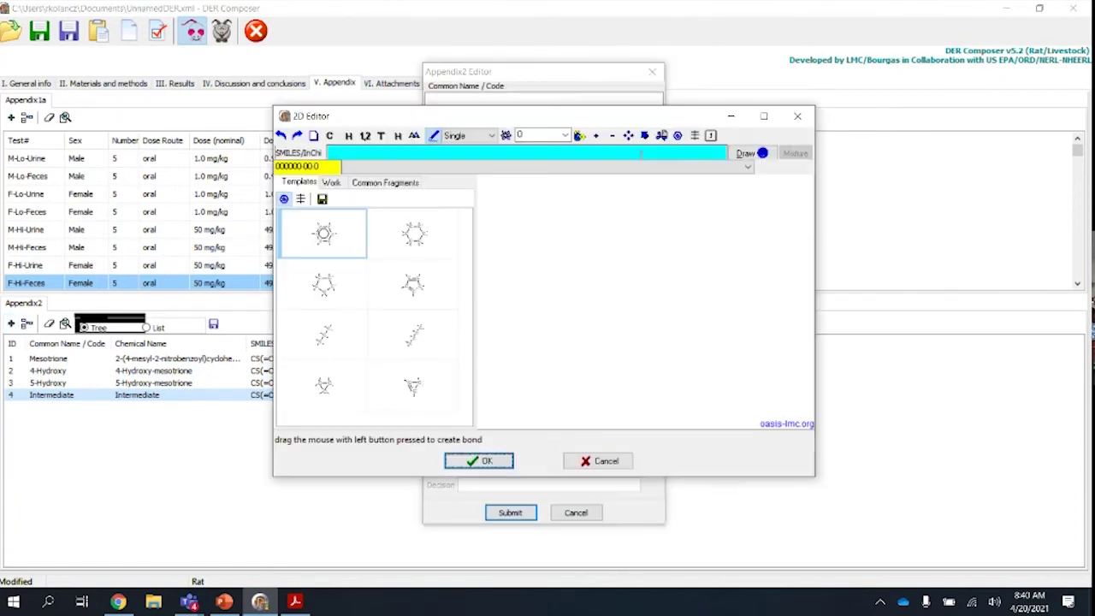
right_click(513, 155)
left_click(389, 219)
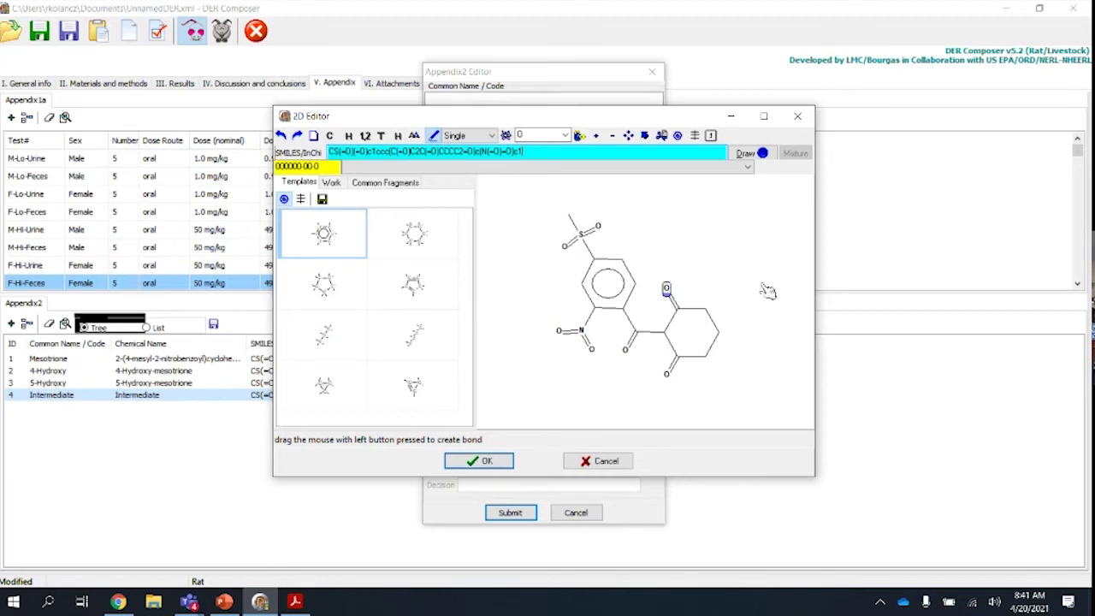
- Delete the cyclohexanedione ring except its attachment carbon, change that carbon to oxygen to form a carboxylic acid, and accept the structure
left_click(662, 135)
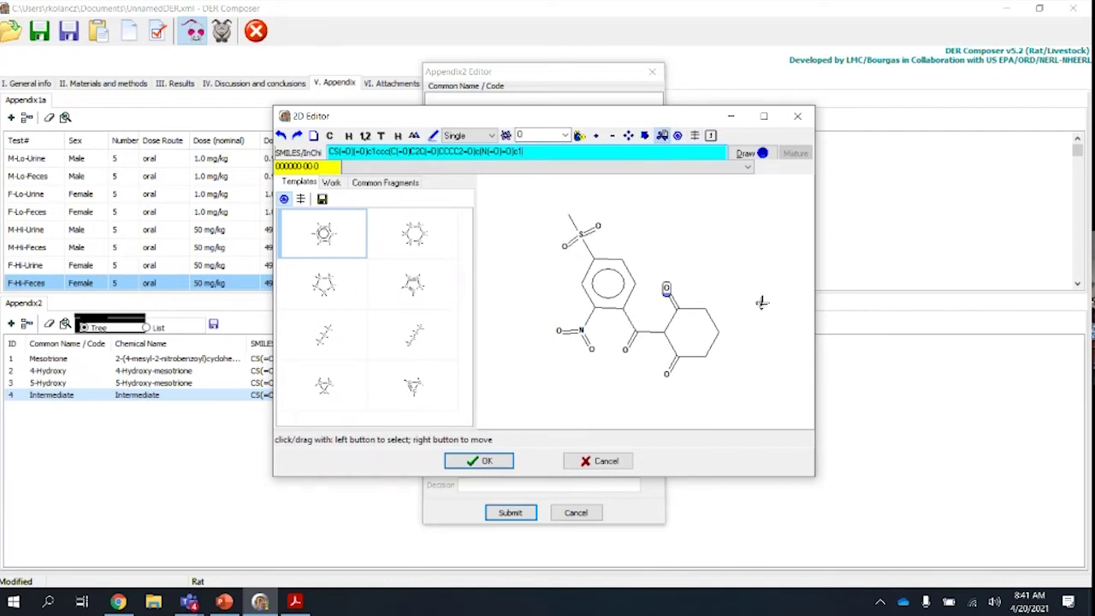
left_click_drag(760, 280, 653, 321)
key("Delete")
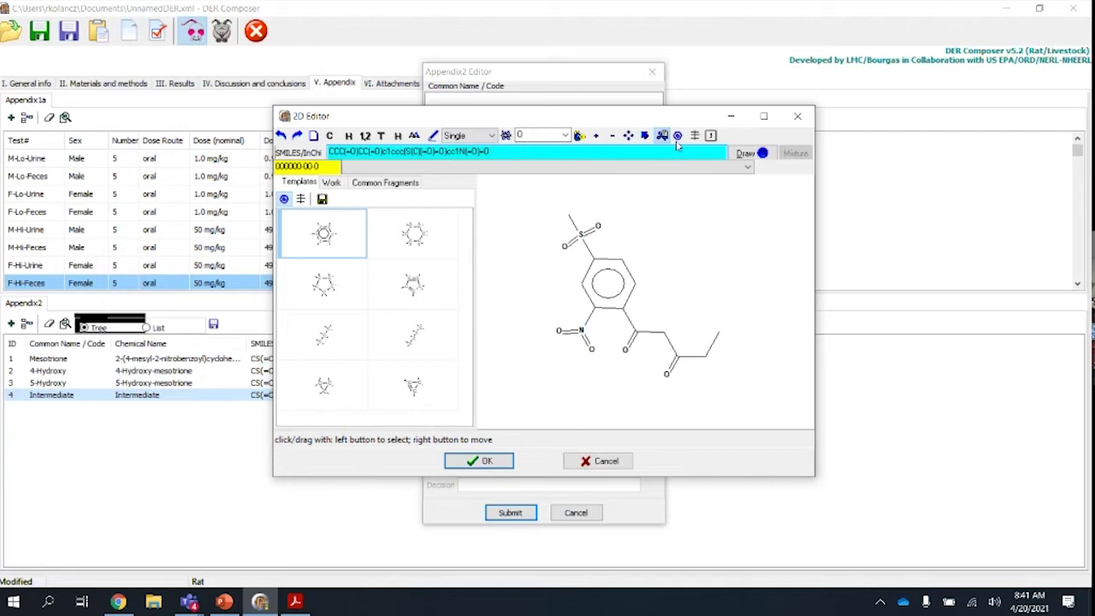
left_click_drag(653, 390, 719, 335)
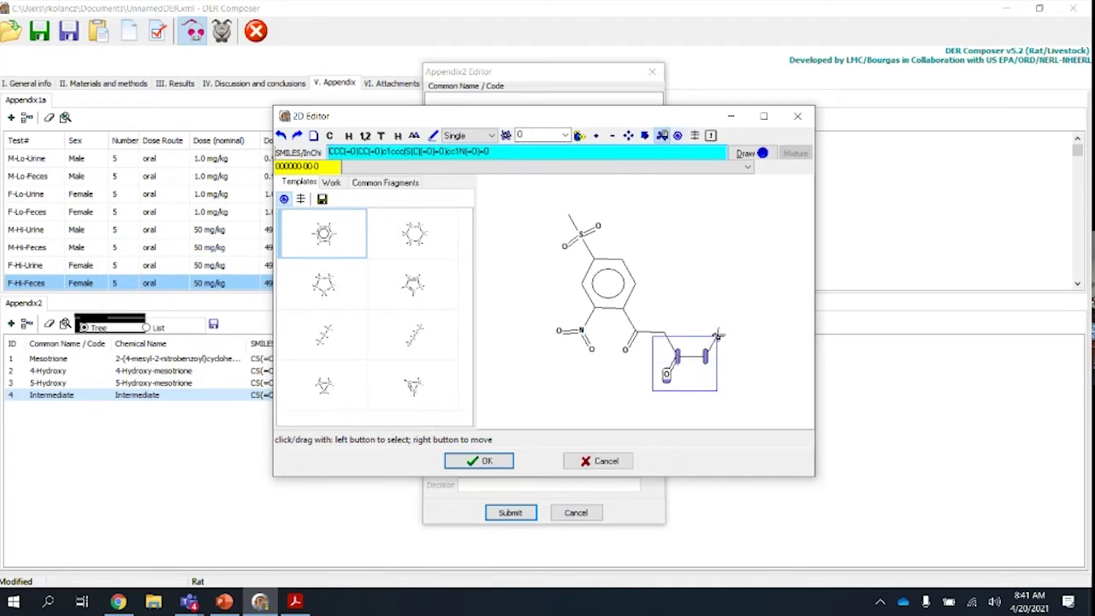
key("Delete")
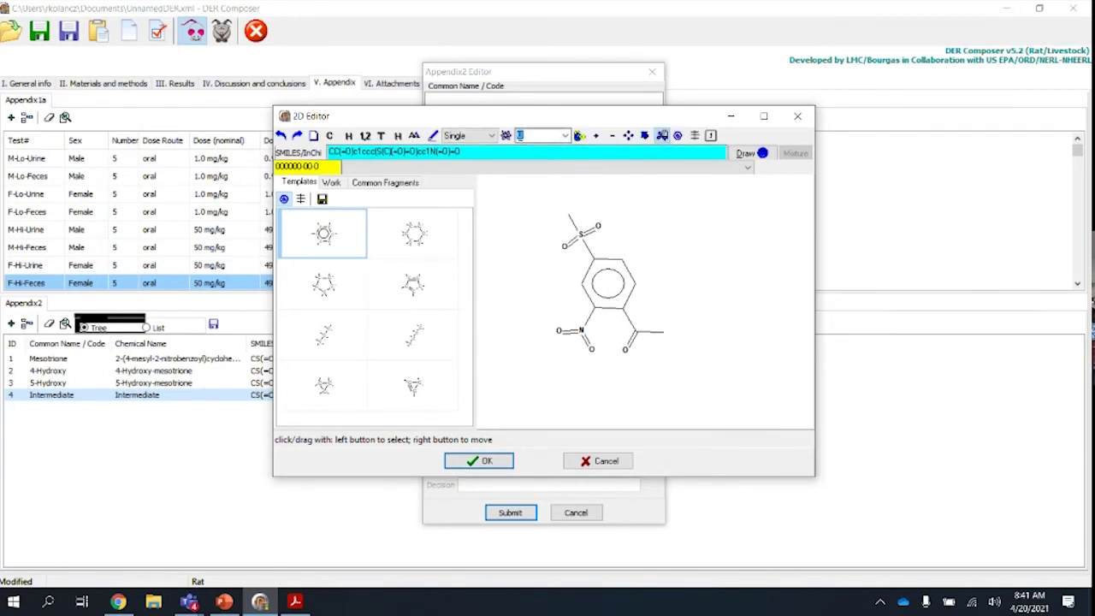
left_click(506, 135)
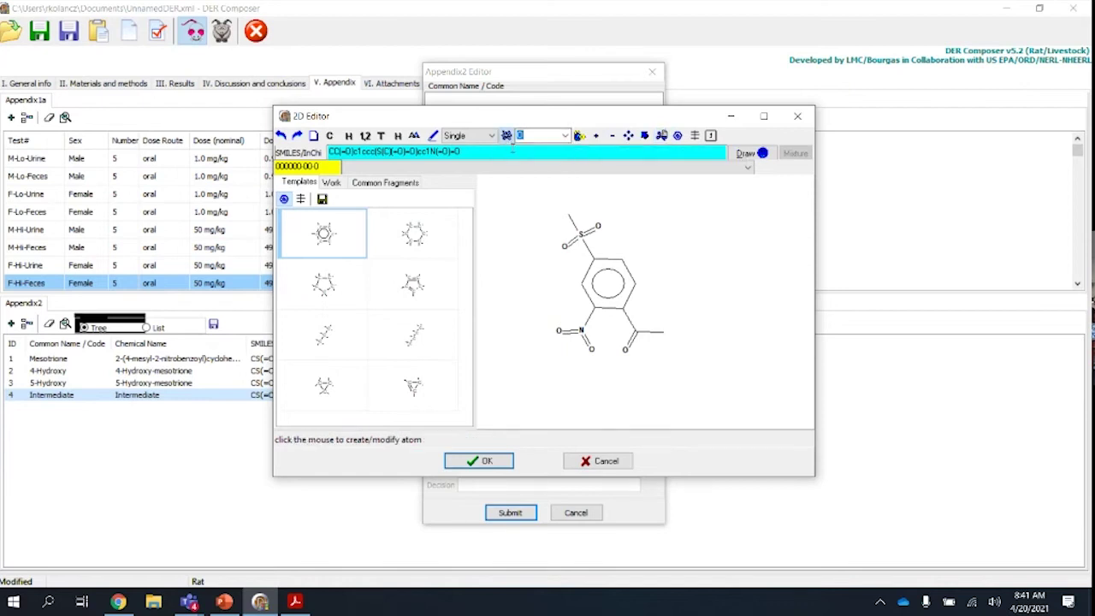
left_click(663, 332)
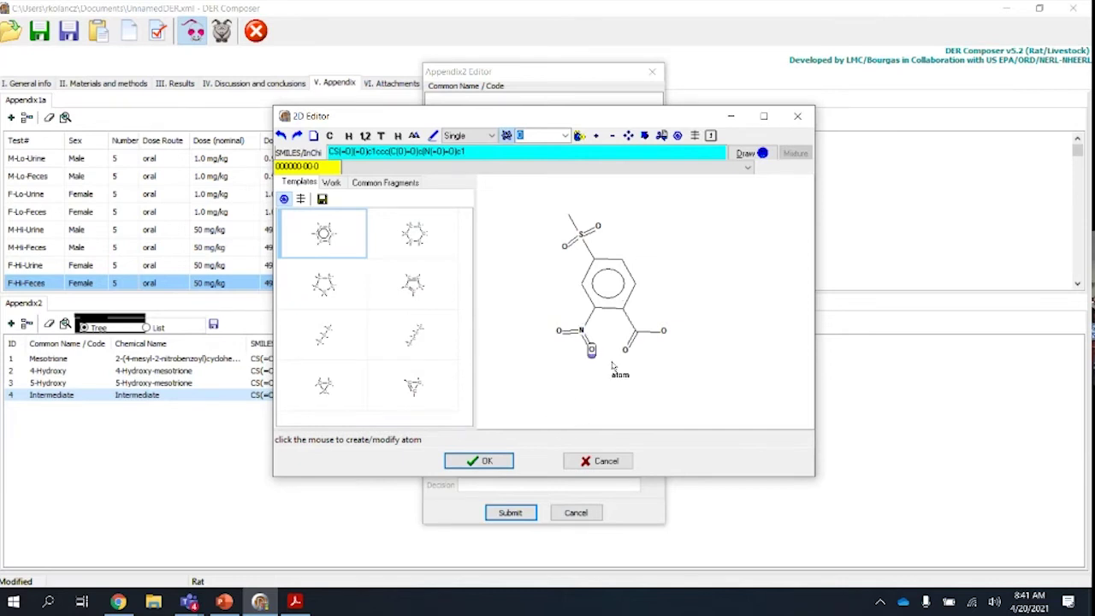
left_click(487, 461)
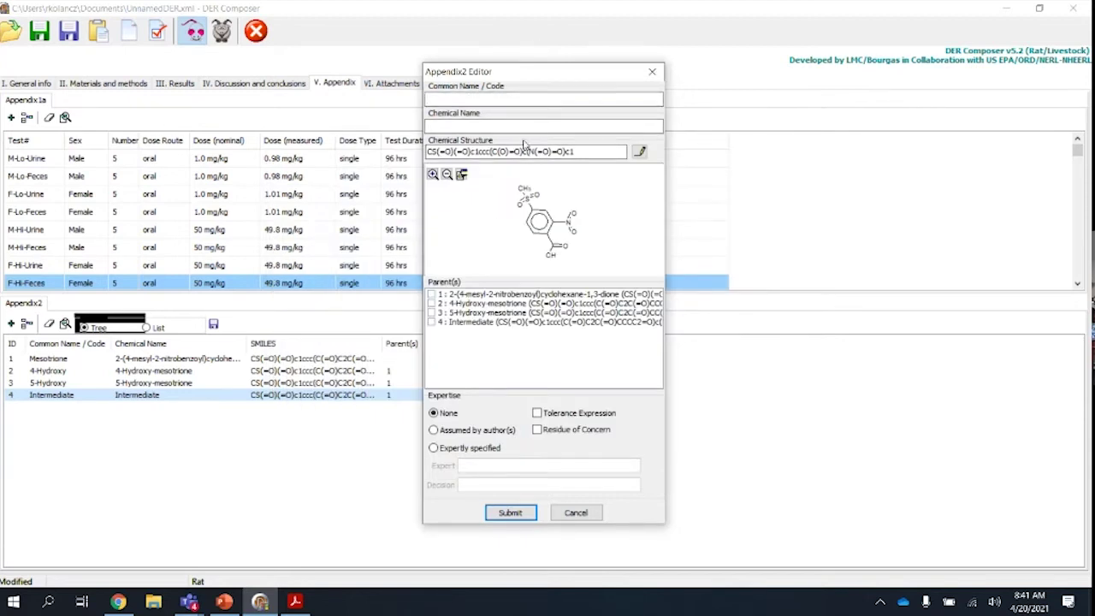
- Submit the entry with MNBA as both common and chemical name and compound 1 (Mesotrione) as its parent
type("MNBA")
left_click(505, 128)
left_click(433, 295)
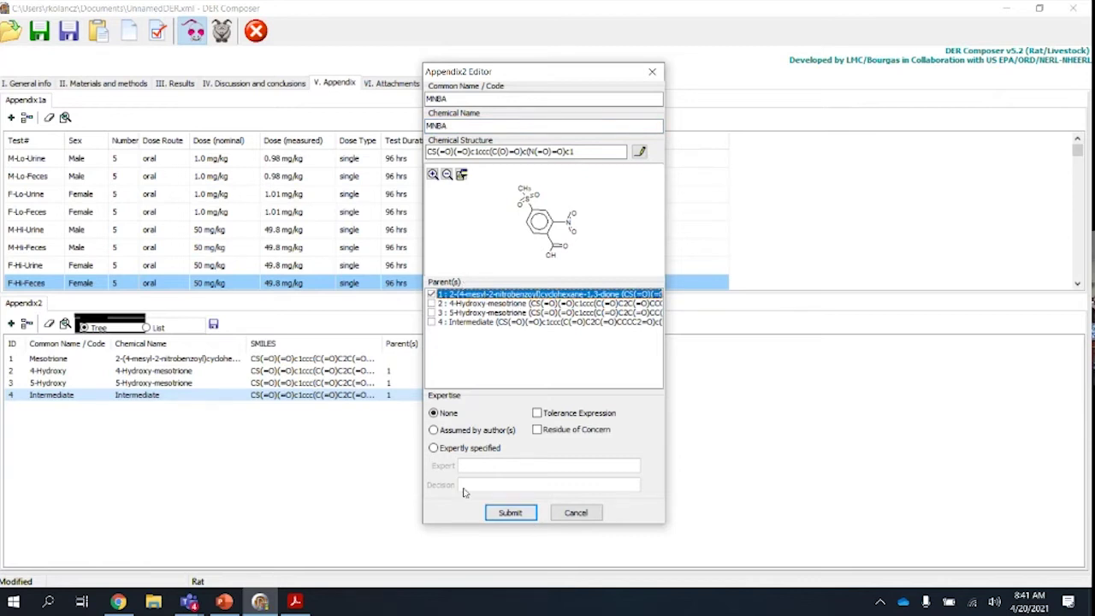
left_click(510, 512)
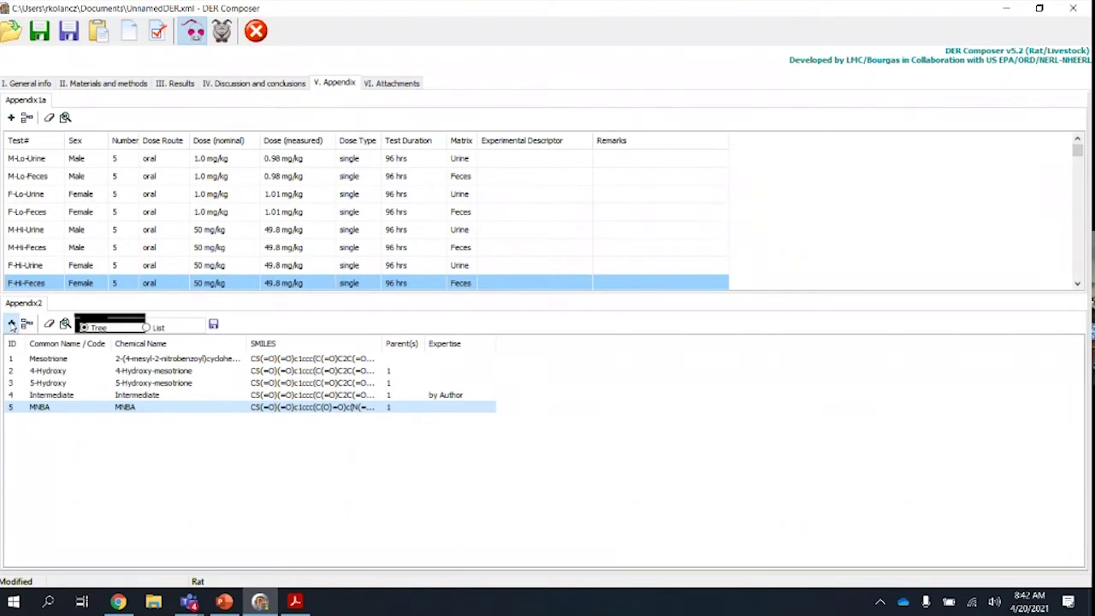
- Create another Appendix 2 compound for AMBA, starting its 2D structure from the copied Mesotrione SMILES
left_click(11, 324)
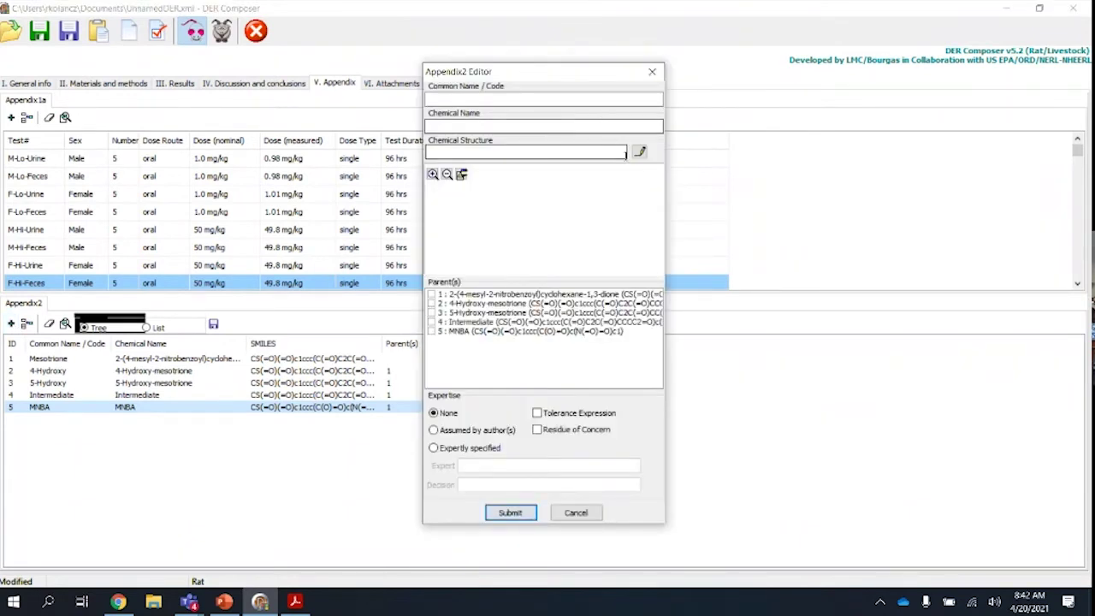
left_click(640, 152)
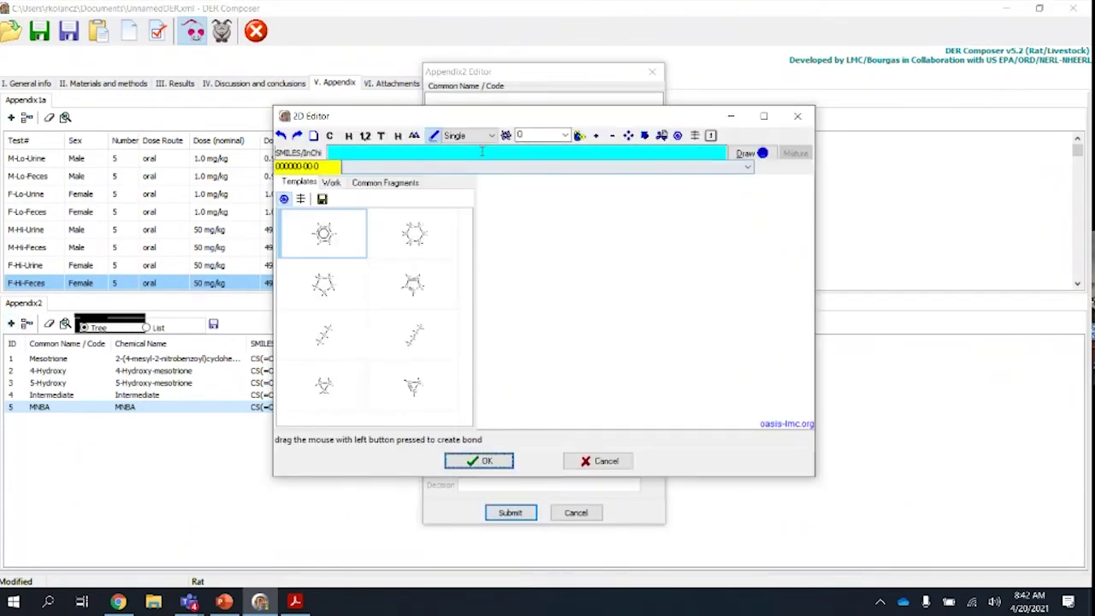
right_click(282, 152)
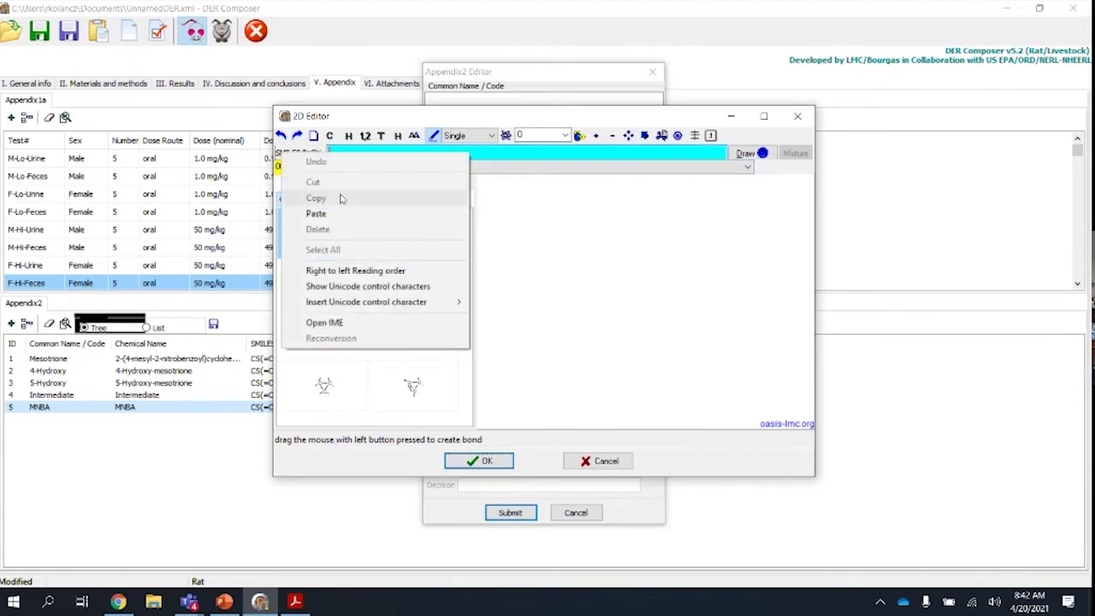
left_click(314, 213)
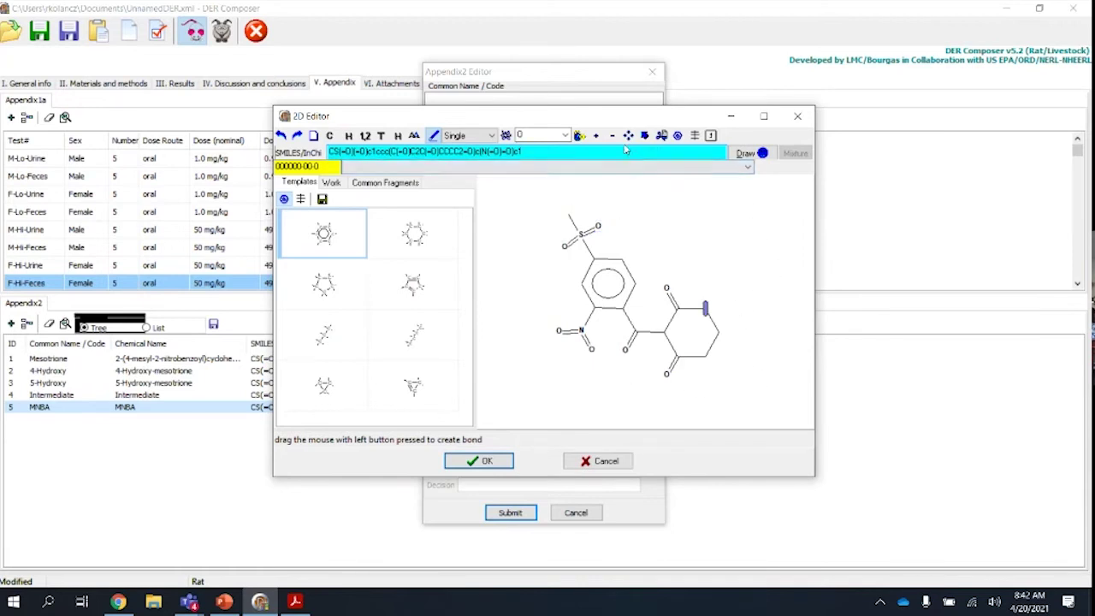
- Reduce the cyclohexanedione ring to its attachment carbon and change that carbon to oxygen to form a carboxylic acid
left_click(663, 137)
left_click_drag(744, 289, 659, 318)
key("Delete")
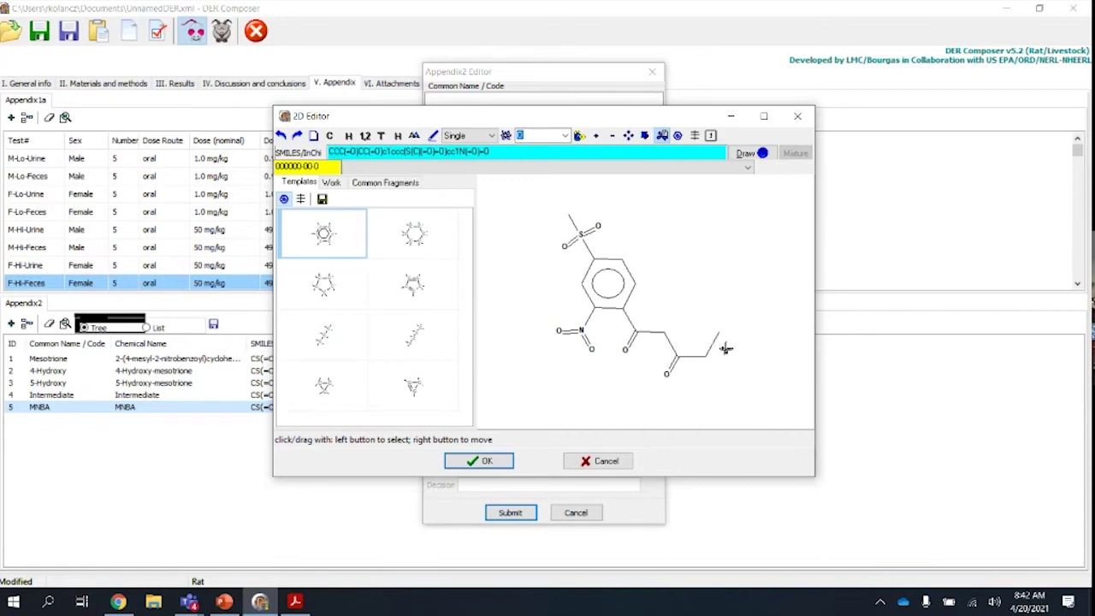
left_click(669, 373)
key("Delete")
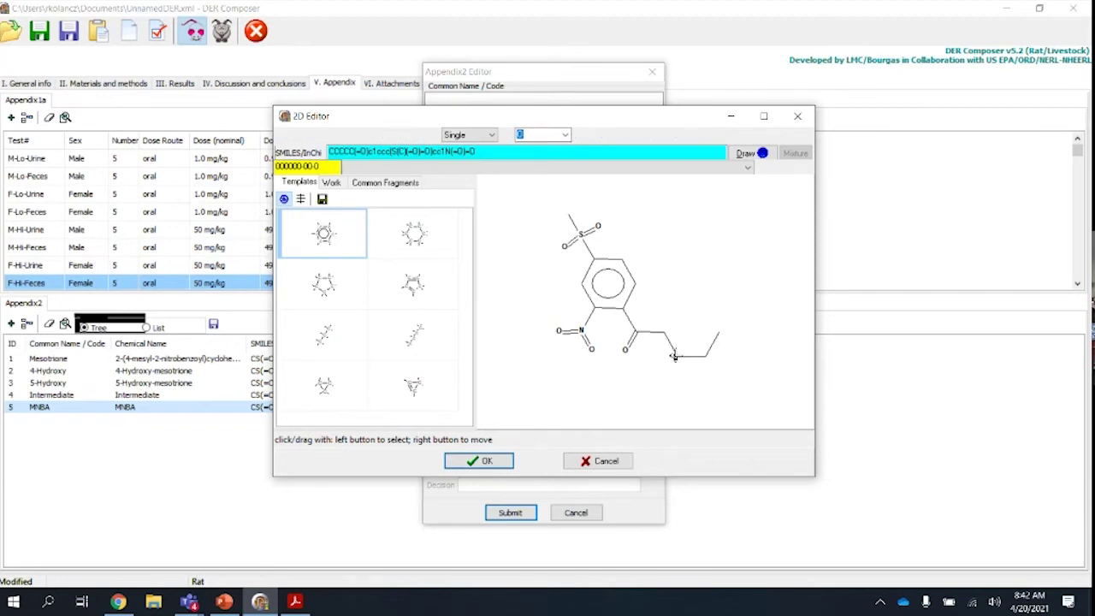
left_click_drag(690, 380, 743, 314)
key("Delete")
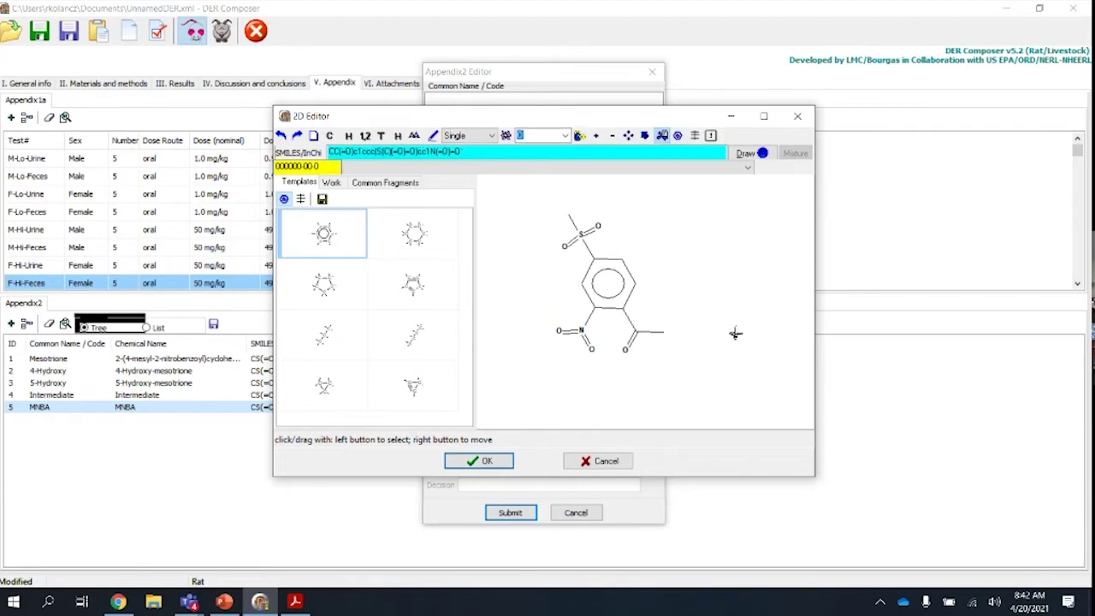
left_click(507, 137)
left_click(664, 334)
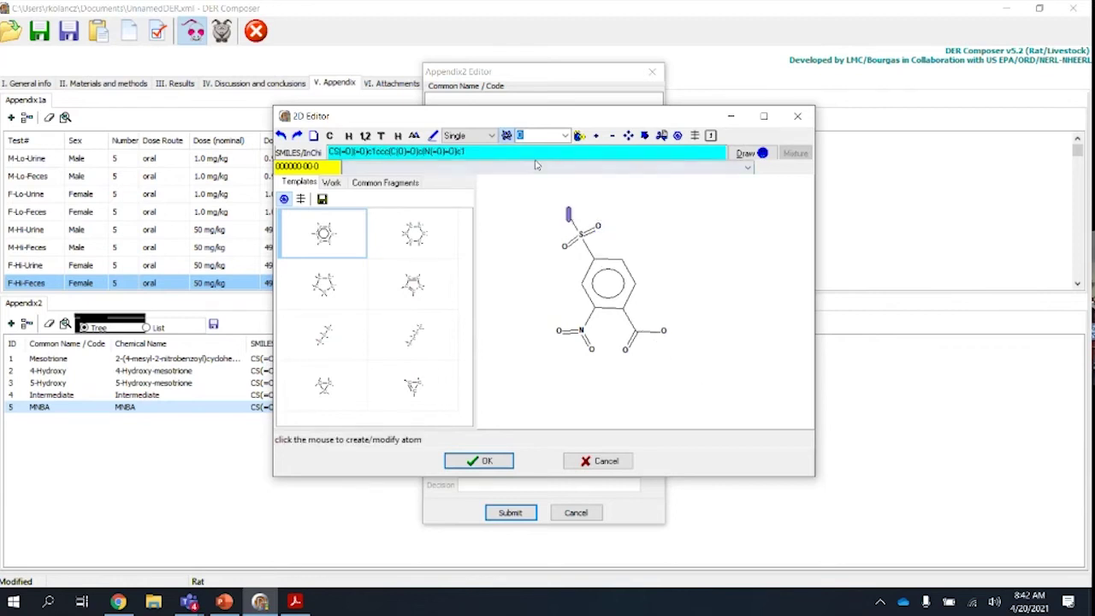
- Delete both oxygens from the nitro group to leave an amine and accept the structure
left_click(662, 135)
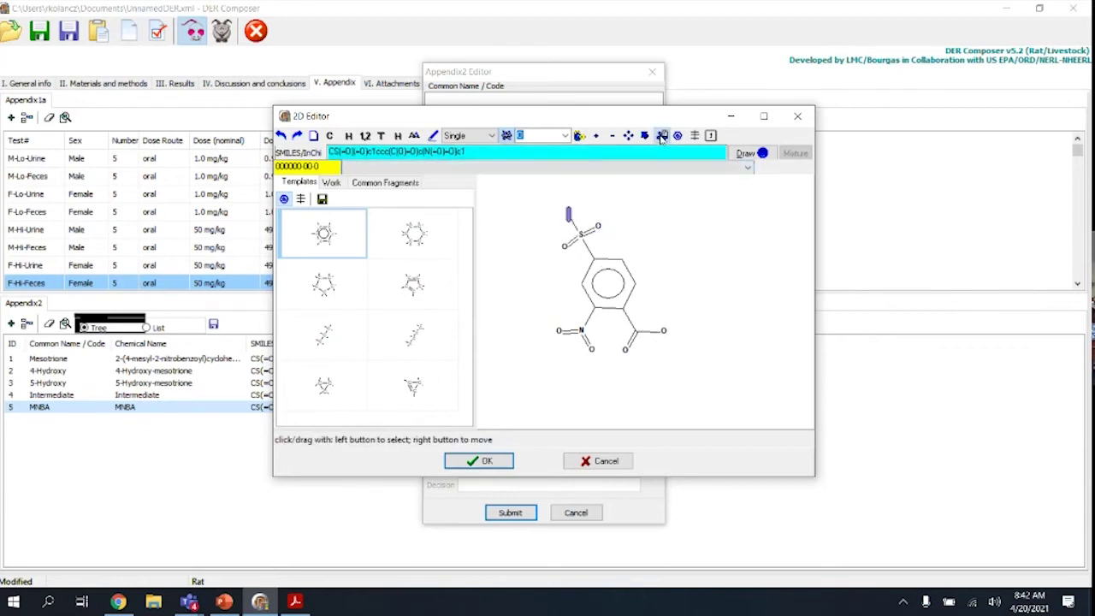
left_click(556, 330)
key("Delete")
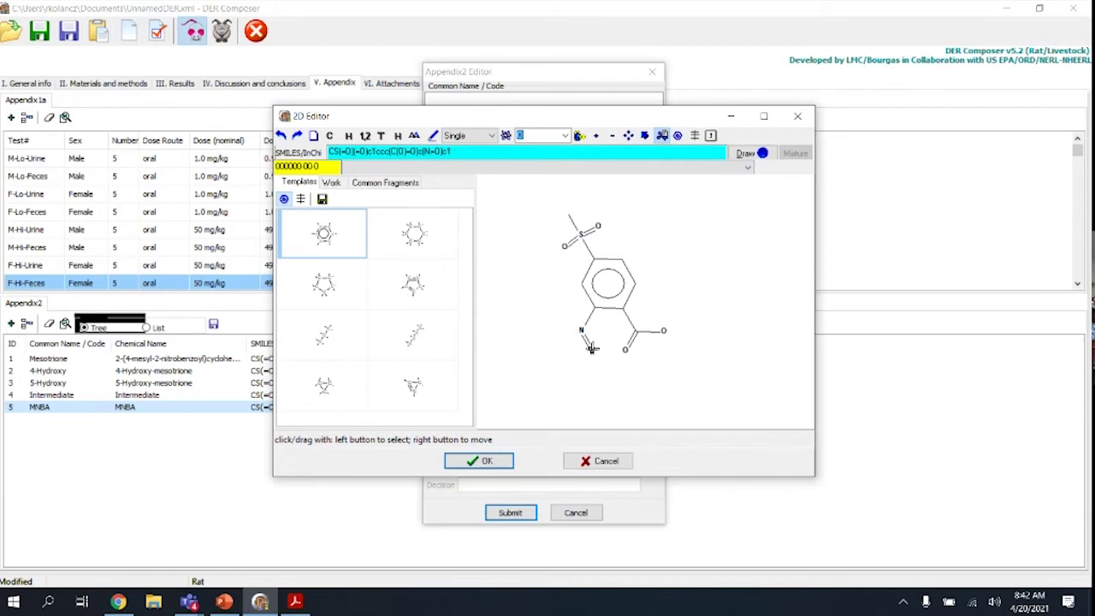
left_click(591, 349)
key("Delete")
left_click(487, 462)
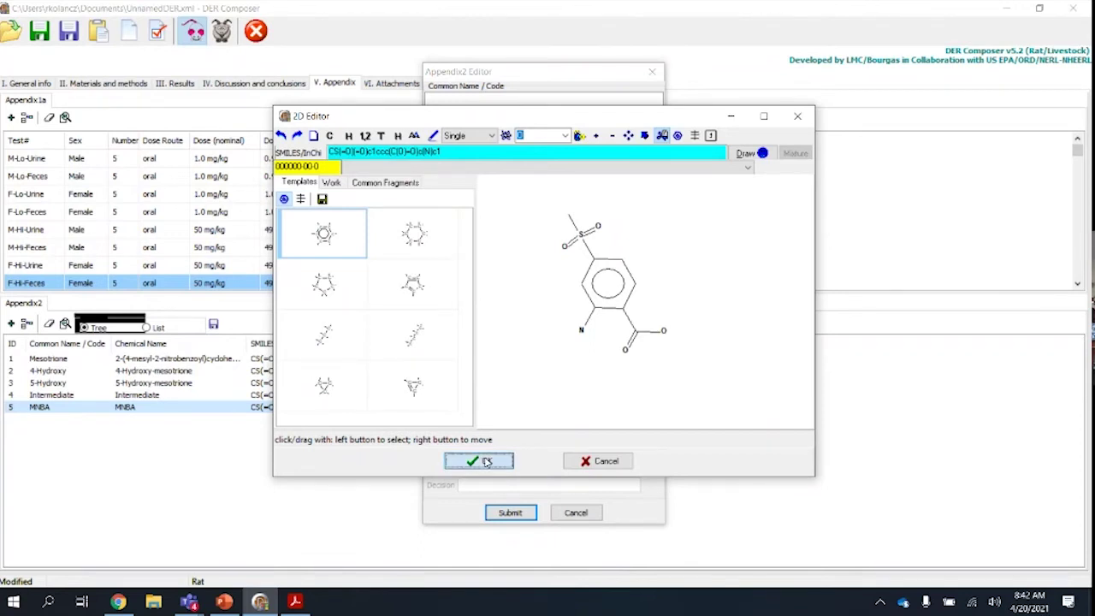
- Submit the entry with AMBA as both common and chemical name and compounds 4 (Intermediate) and 5 (MNBA) as parents
left_click(495, 98)
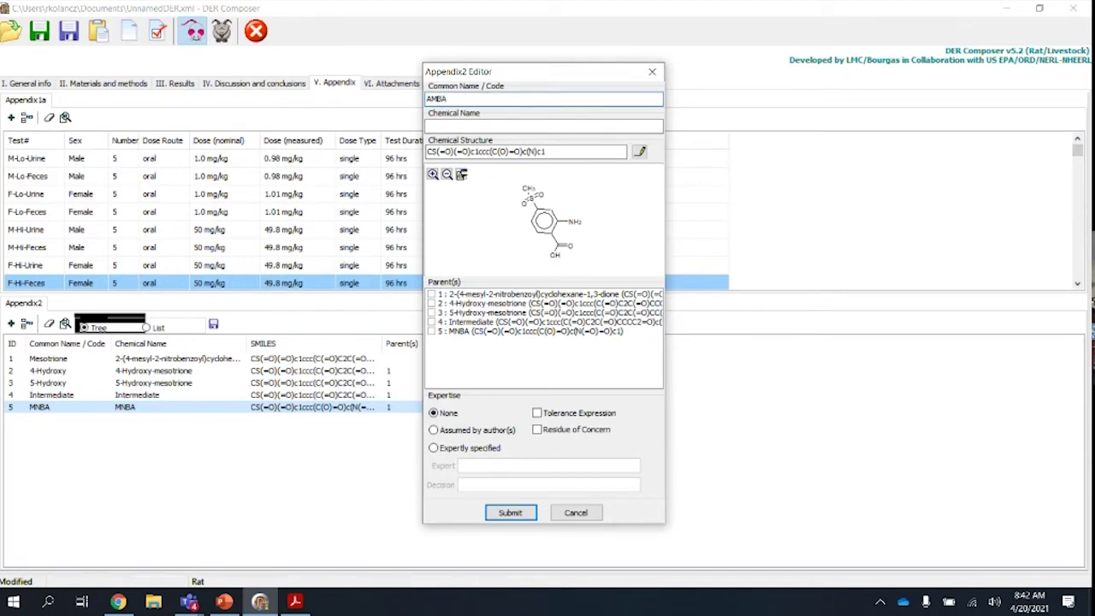
left_click(493, 125)
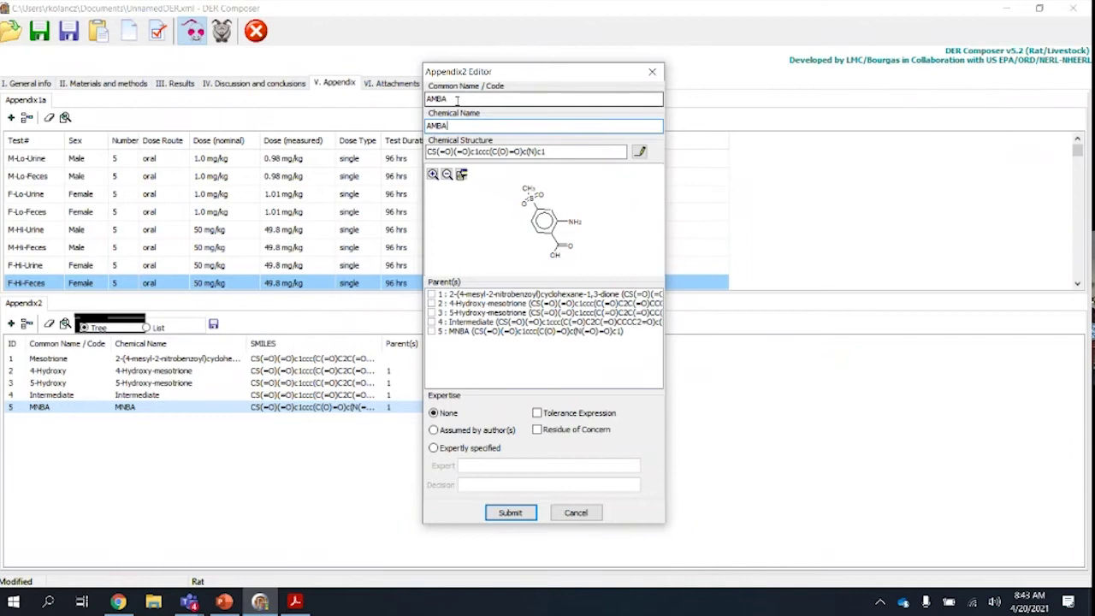
left_click(431, 332)
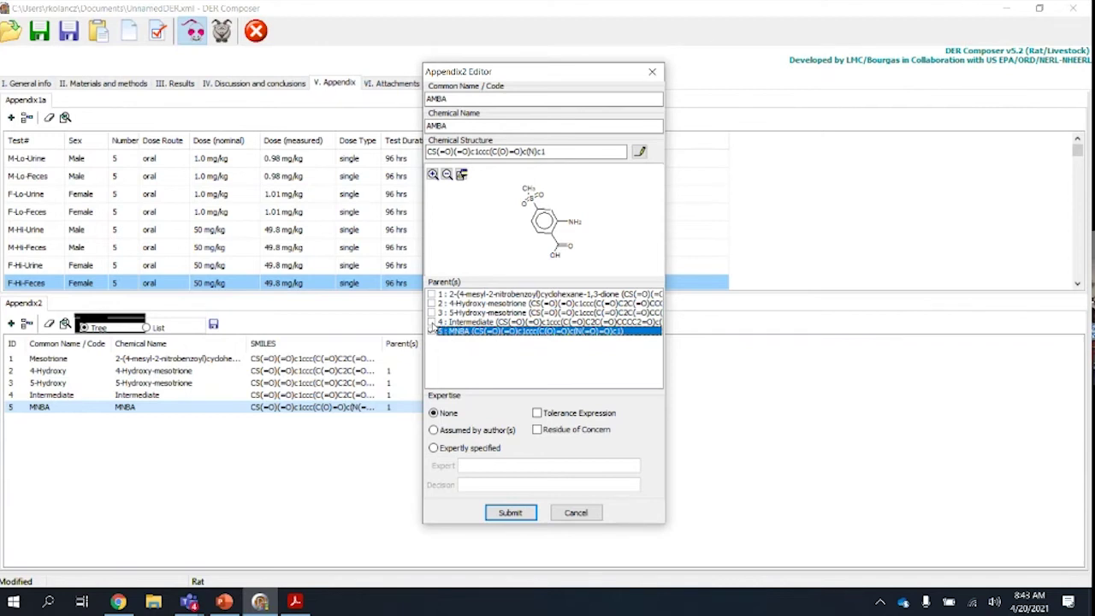
left_click(431, 322)
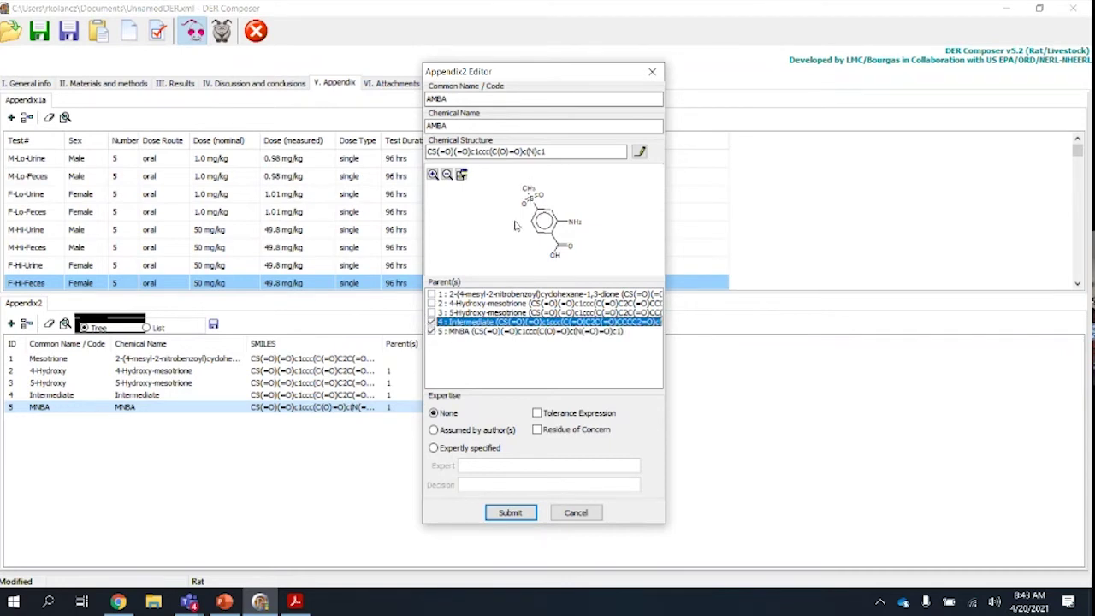
left_click(510, 513)
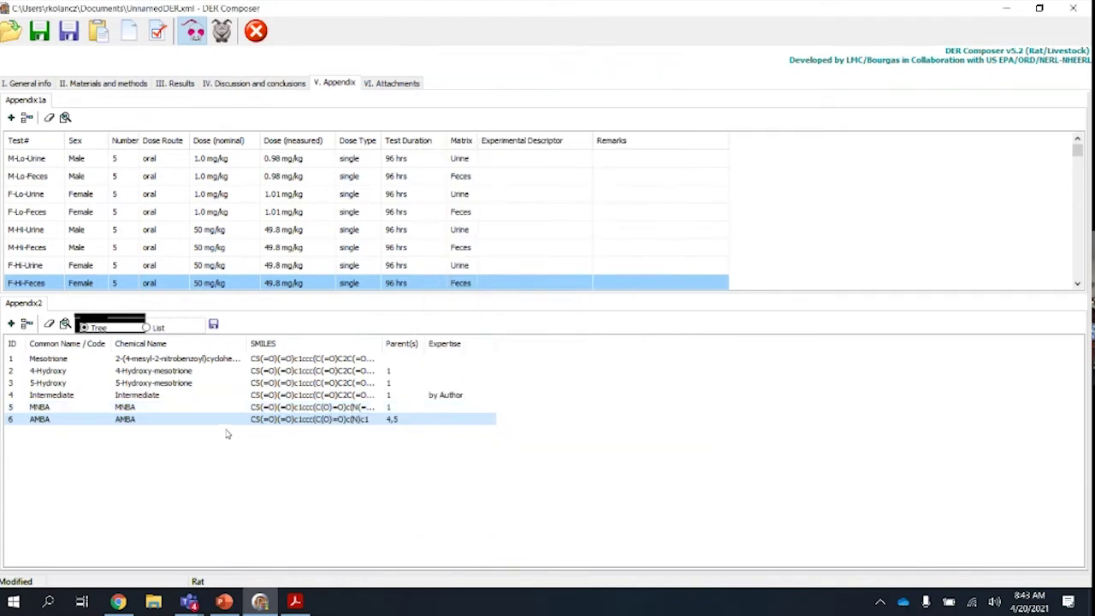
- Reopen the Mesotrione entry in Appendix 2, adjust the view of its structure drawing, and submit the entry
left_click(178, 363)
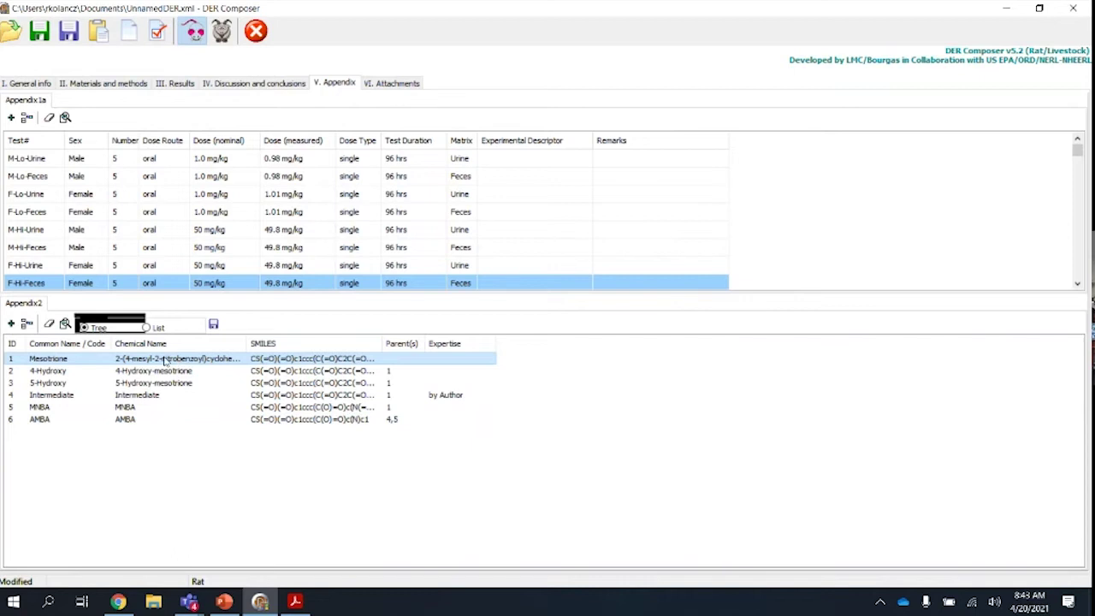
left_click(66, 323)
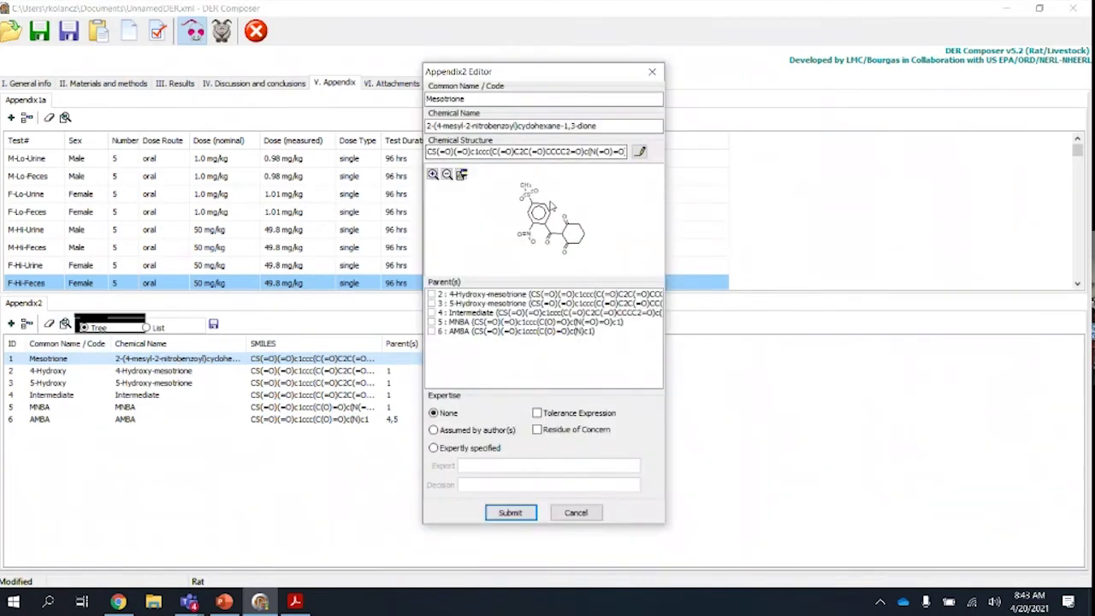
left_click(432, 175)
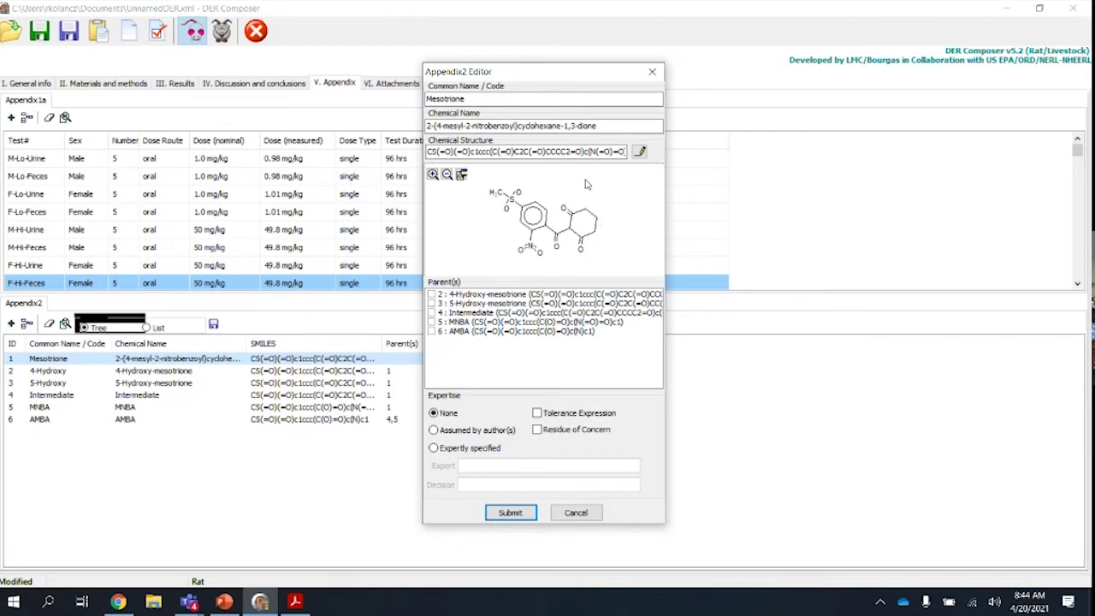
left_click(514, 515)
- Reopen the 5-Hydroxy entry to review its structure and parent, and submit it without edits
left_click(180, 382)
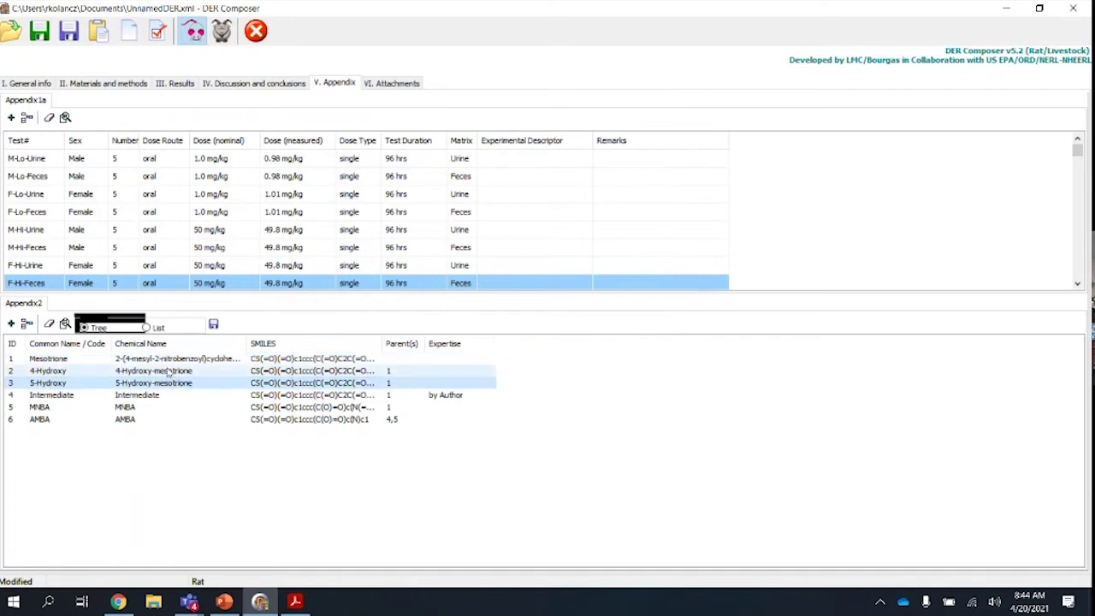
left_click(65, 324)
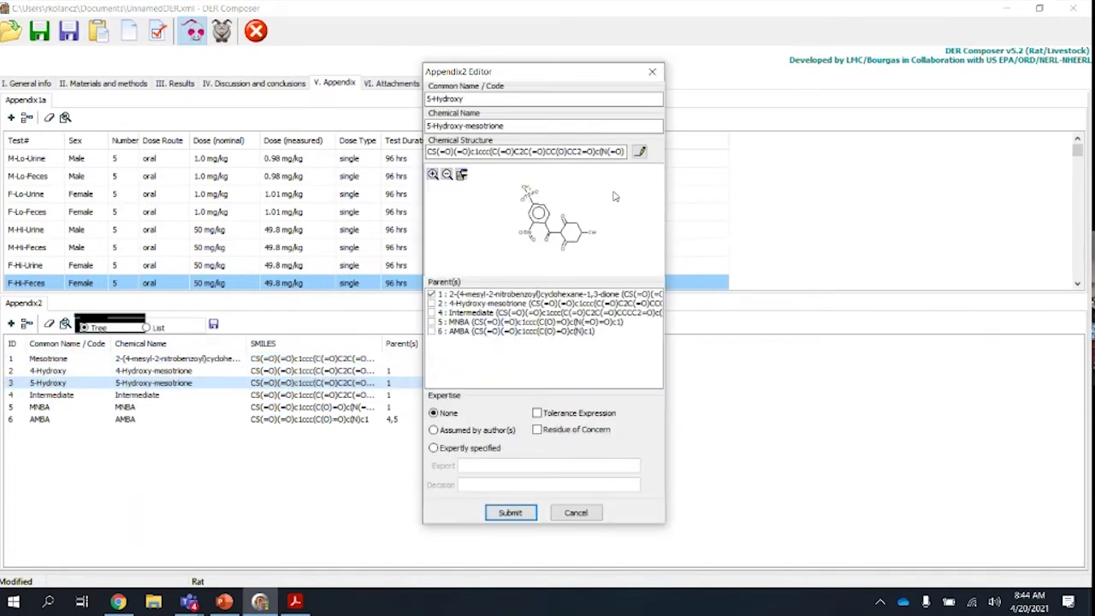
left_click(512, 511)
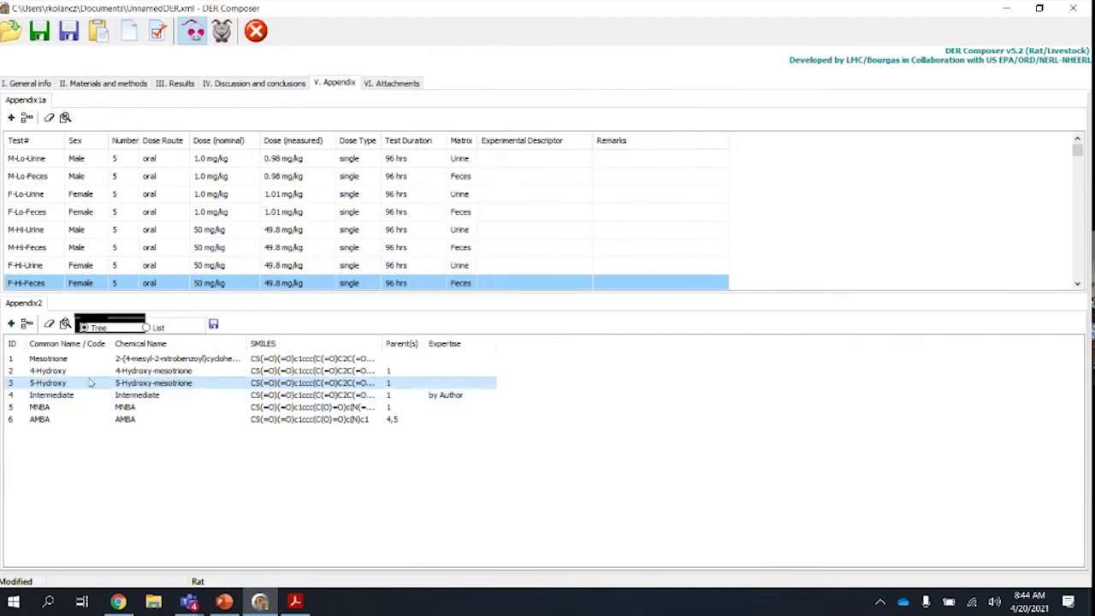
- Reopen the 4-Hydroxy entry in Appendix 2 to review its structure and parent, and submit it without edits
left_click(65, 373)
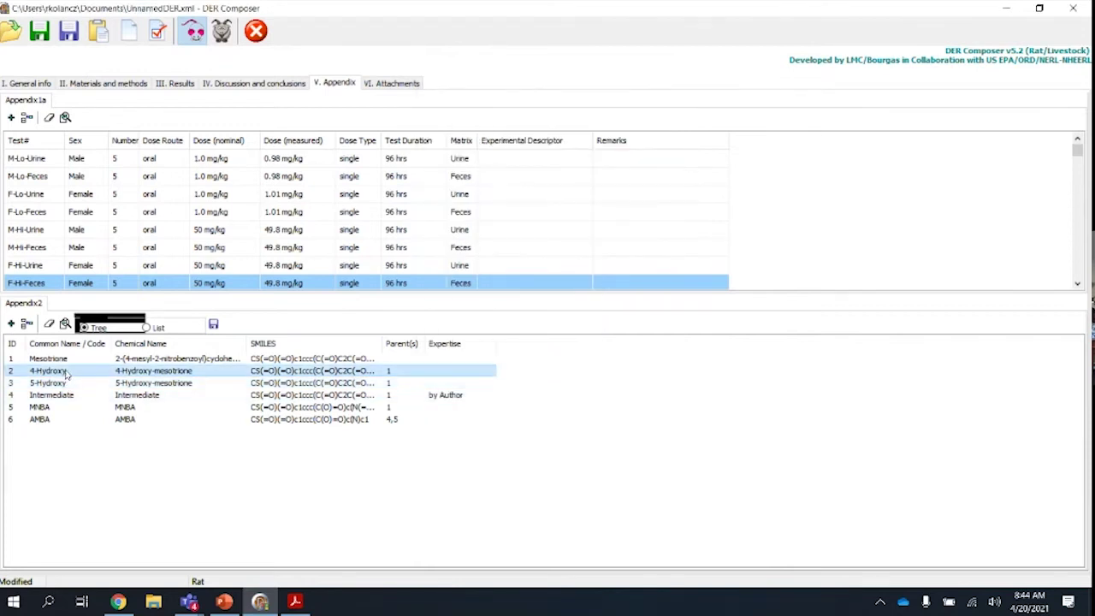
left_click(64, 323)
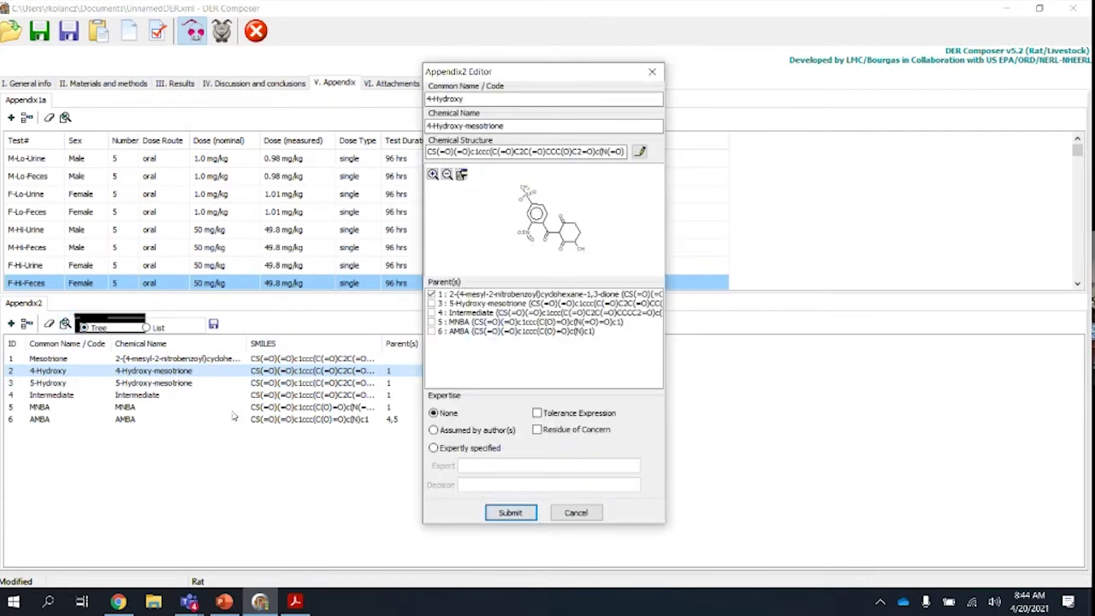
left_click(510, 513)
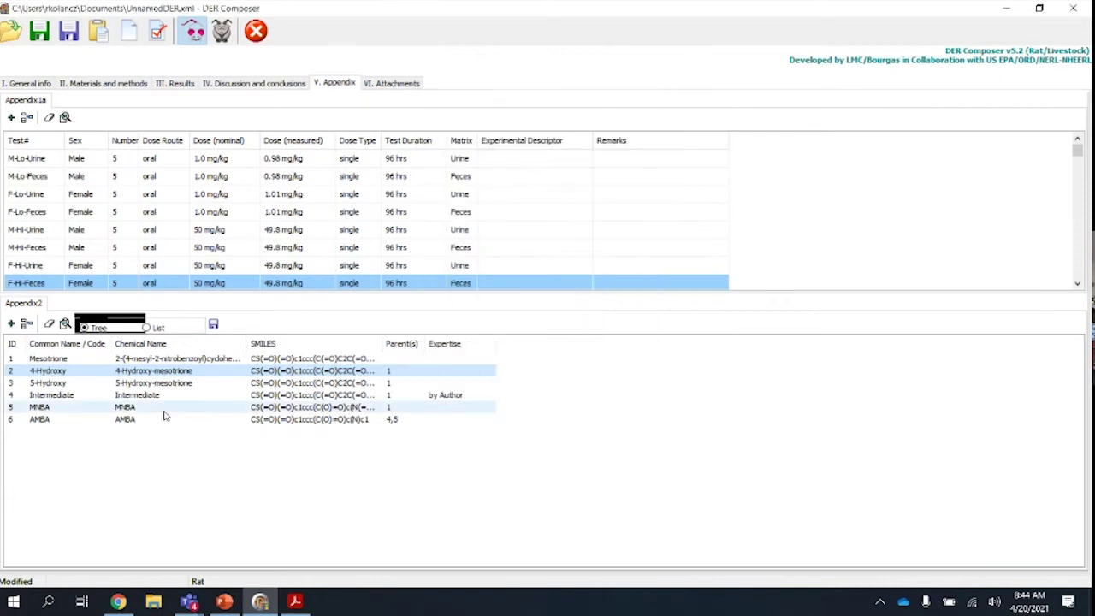
- Reopen the Intermediate entry, enlarge its structure drawing to examine the amine group, and submit it without edits
left_click(126, 398)
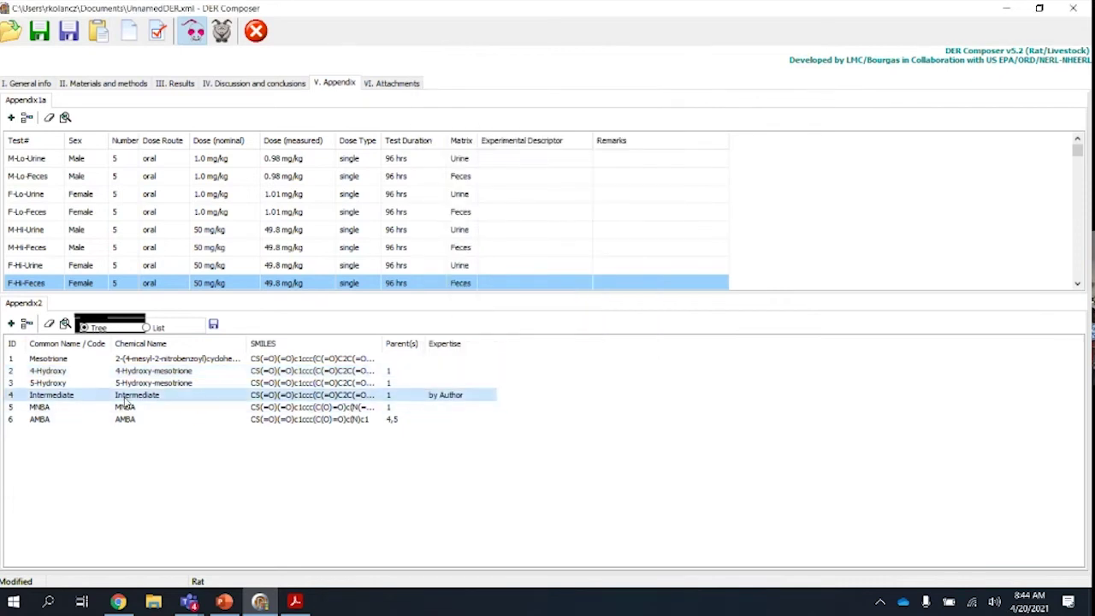
double_click(126, 402)
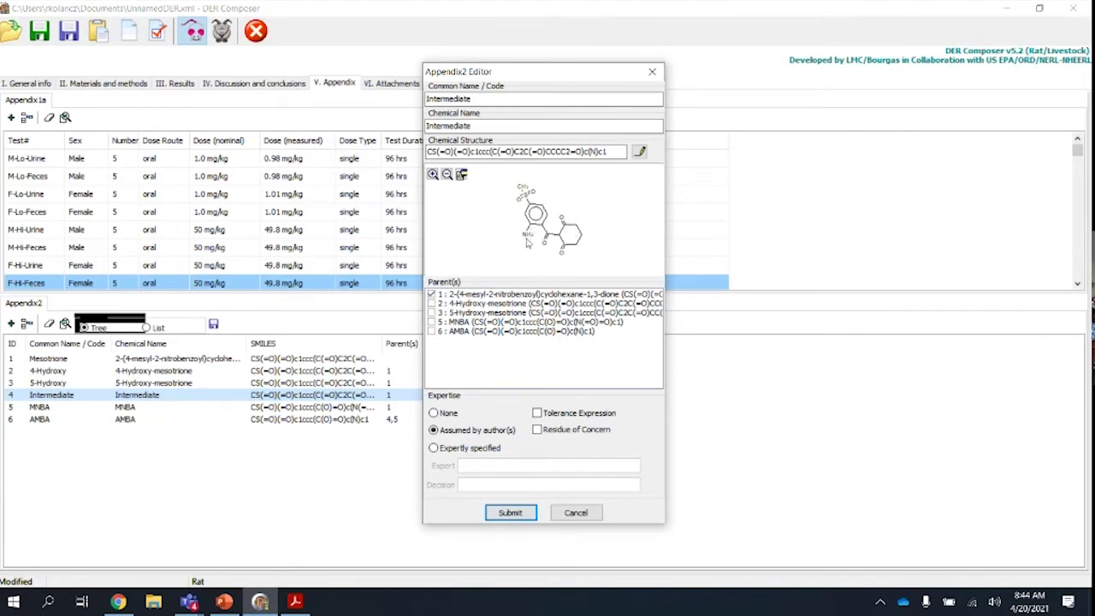
left_click(433, 175)
left_click(433, 174)
left_click(433, 174)
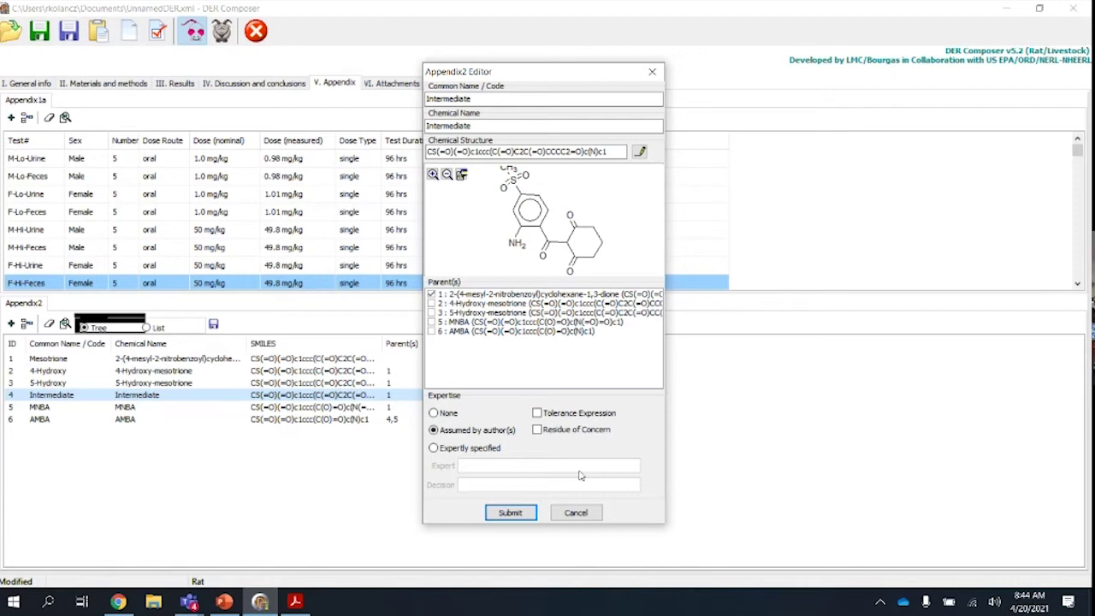
left_click(512, 514)
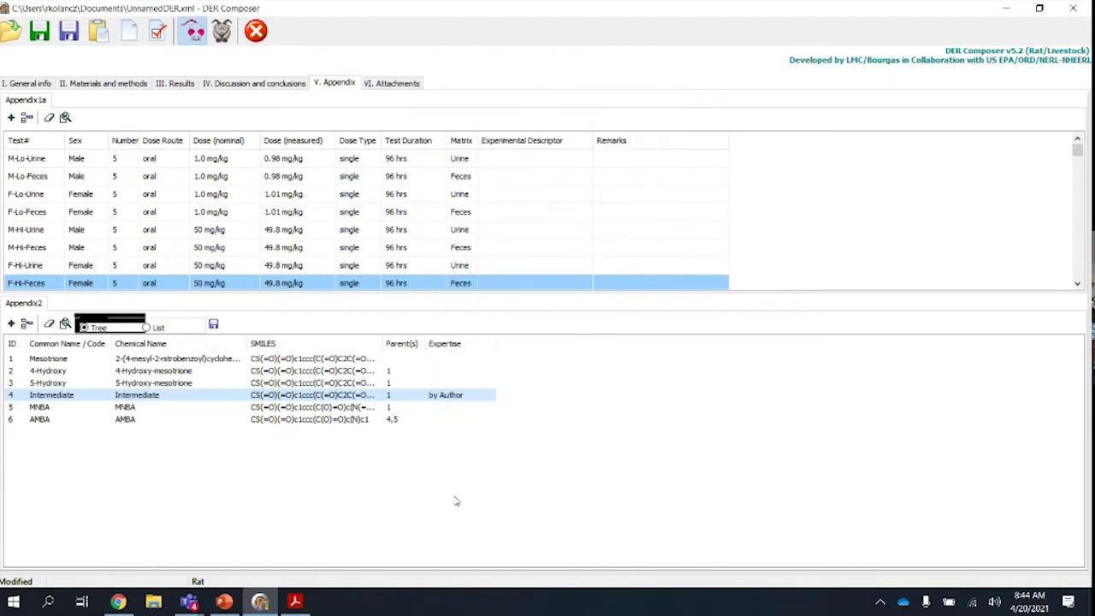
- Reopen the MNBA entry to review its structure and parent, and submit it without edits
left_click(108, 408)
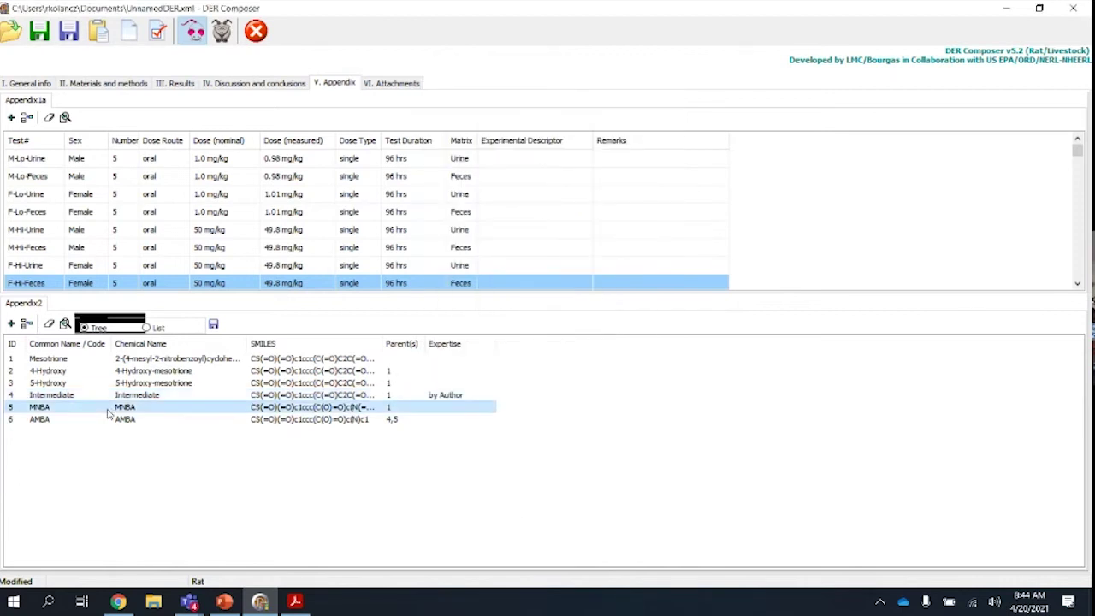
left_click(64, 324)
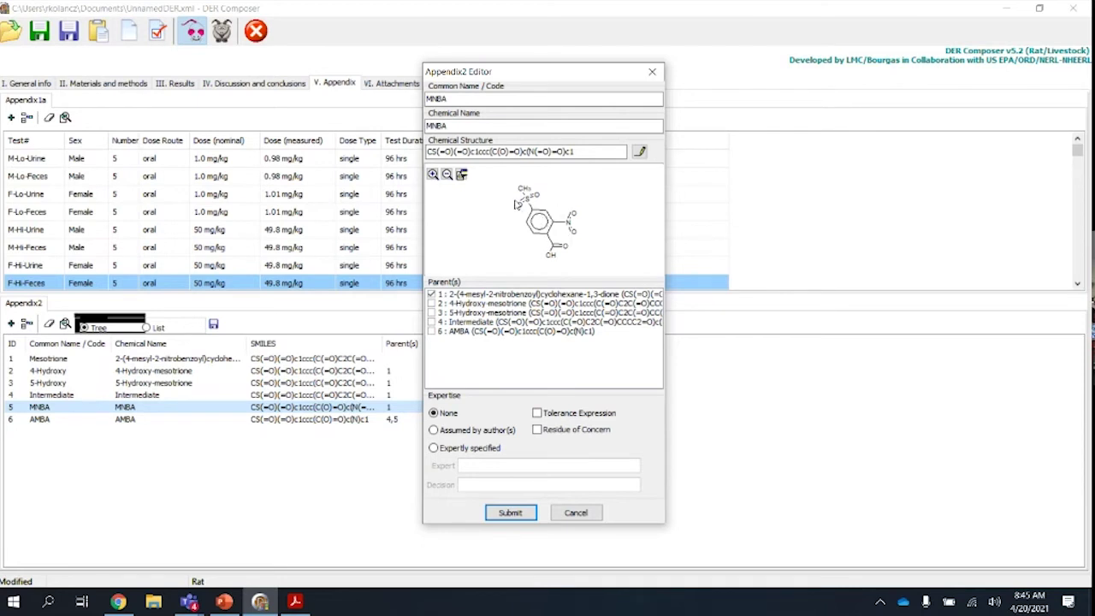
left_click(509, 514)
- Reopen the AMBA entry to review its structure and its two parents, and submit it without edits
left_click(120, 424)
double_click(118, 424)
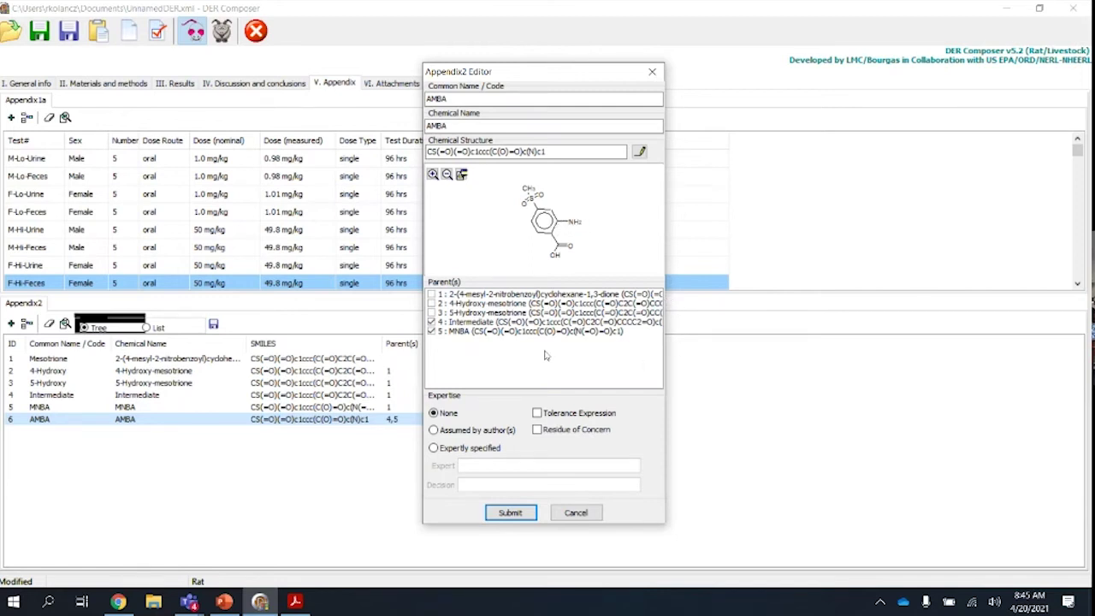
left_click(512, 514)
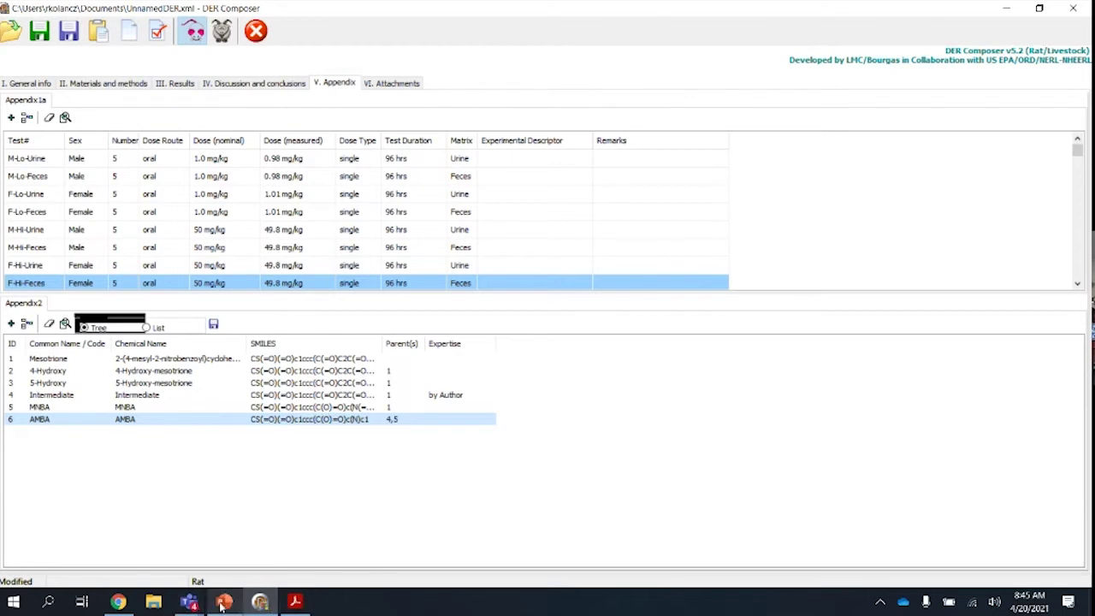
- Switch to the Rat Composer v.5.2 training presentation in PowerPoint
mouse_move(221, 604)
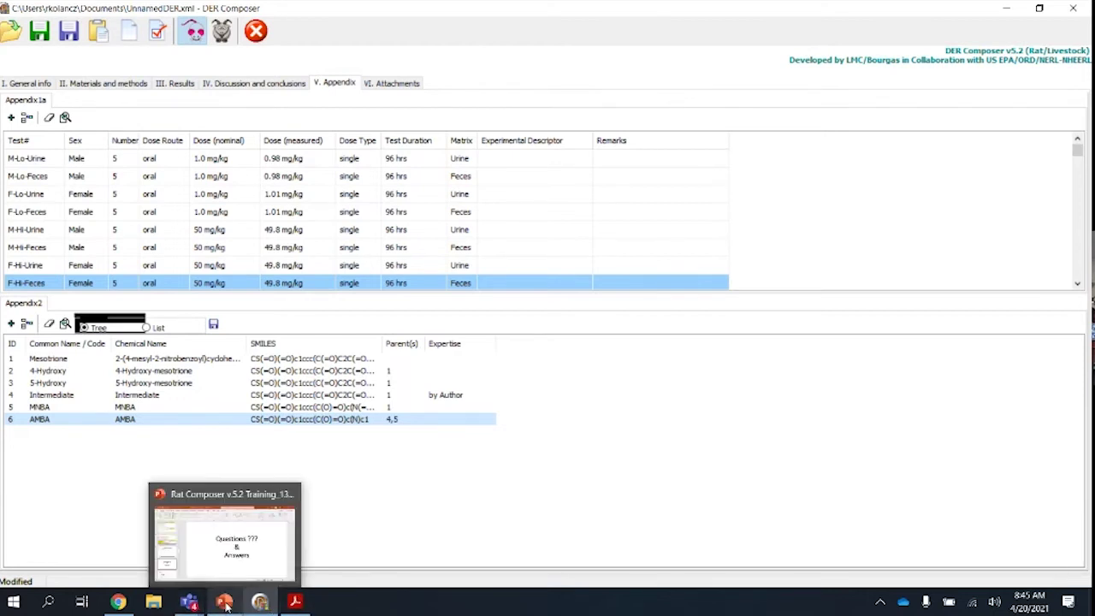
left_click(225, 604)
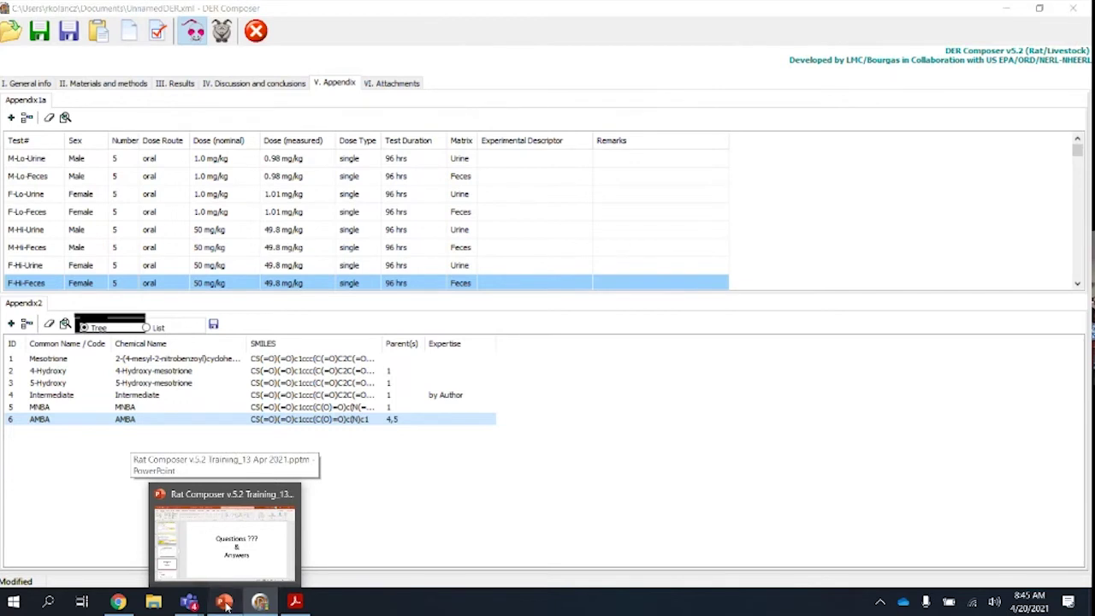
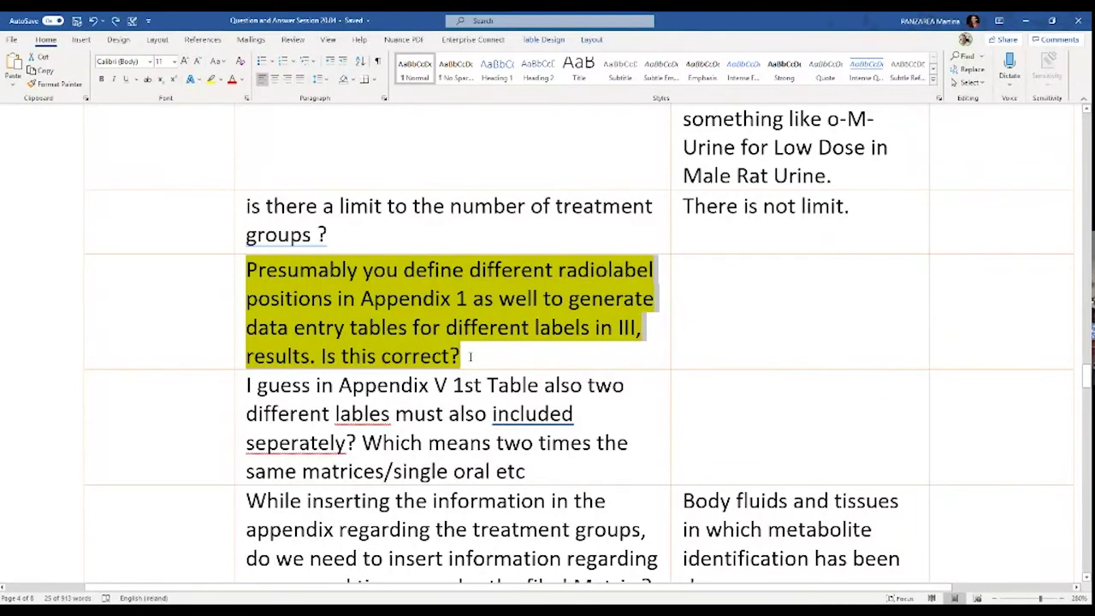
- In the Word question-and-answer document, examine the two questions about entering different radiolabel positions in the appendix
left_click_drag(473, 361, 196, 274)
left_click_drag(248, 386, 529, 472)
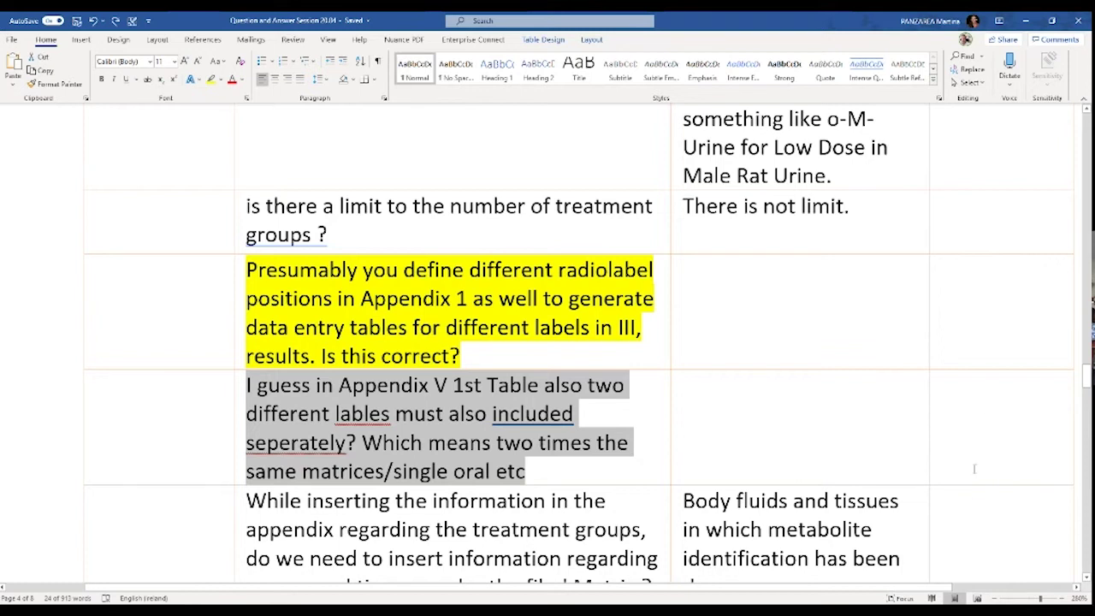
left_click(616, 349)
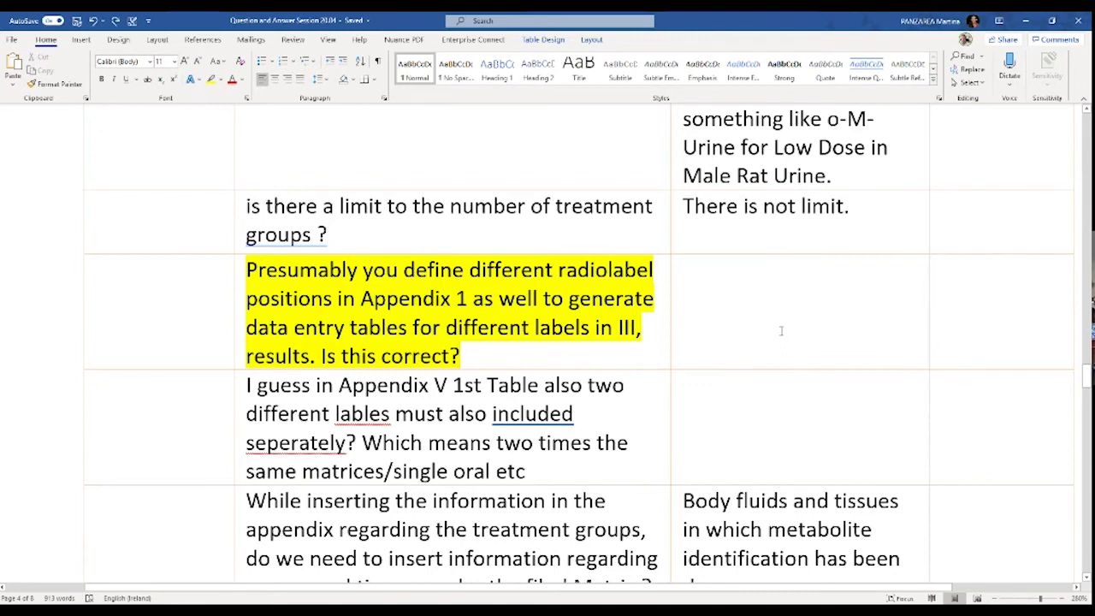
left_click(834, 322)
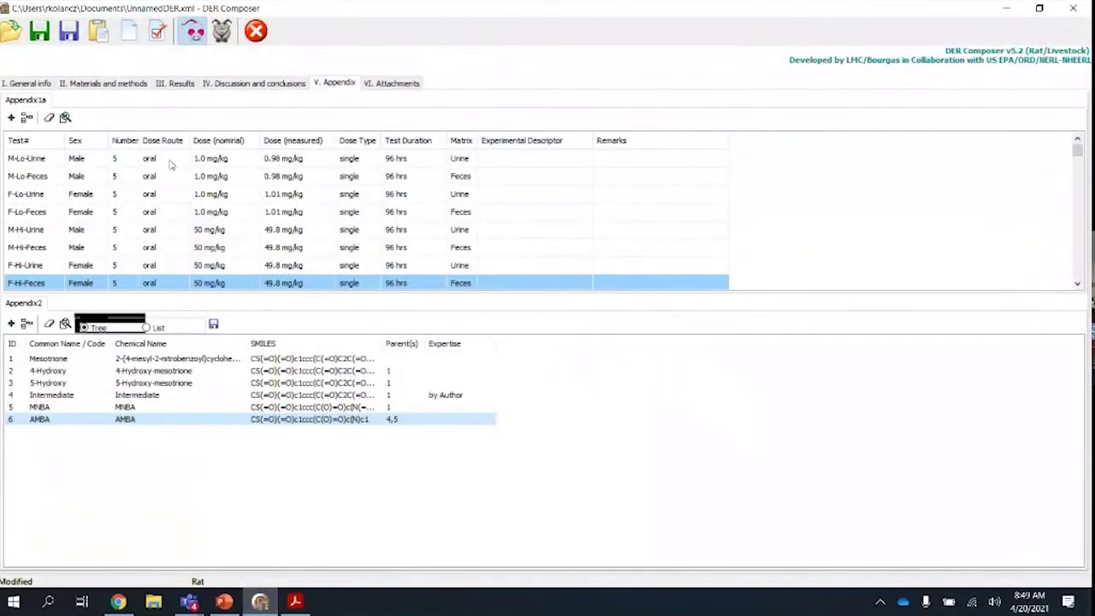
- In DER Composer's Materials section, add a second radio-labeled test material entry
left_click(125, 84)
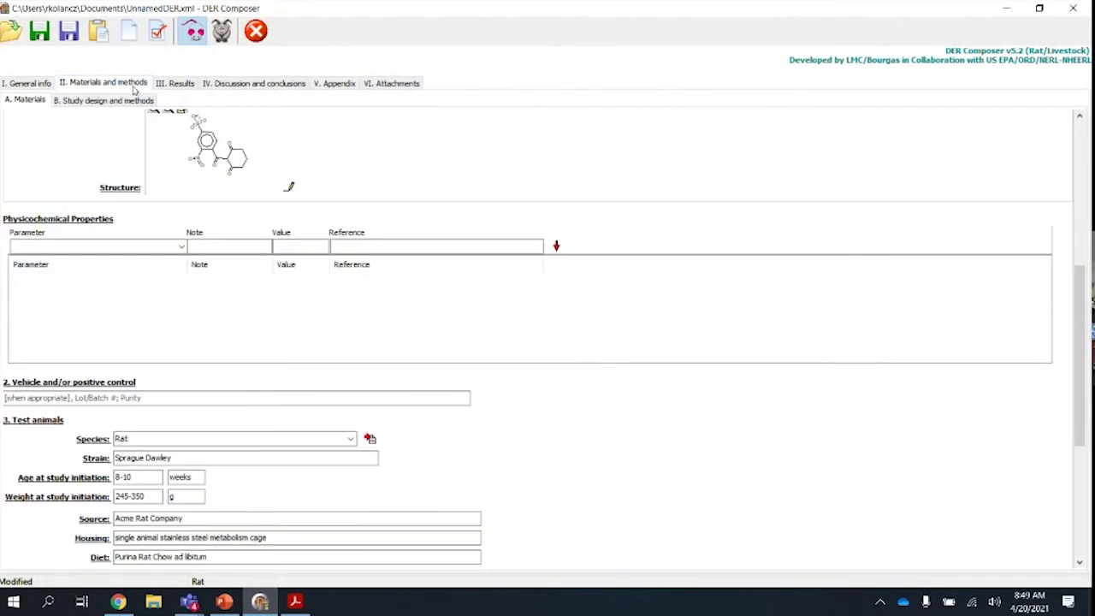
scroll(432, 300, "up", 5)
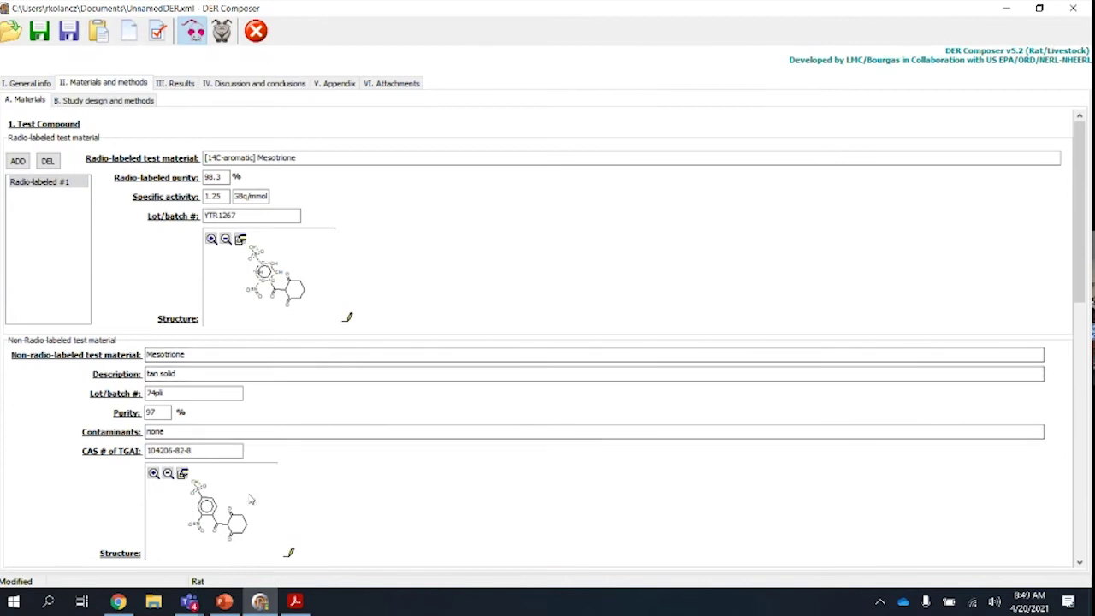
left_click(18, 161)
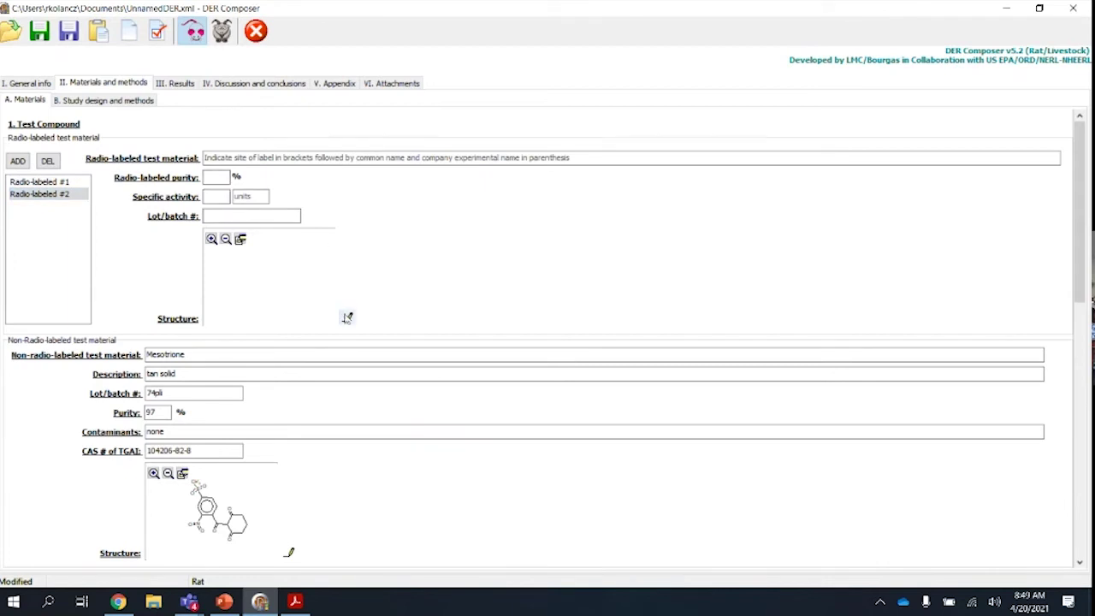
- Open the structure editor for the second radio-labeled material and paste in the copied mesotrione SMILES
left_click(347, 319)
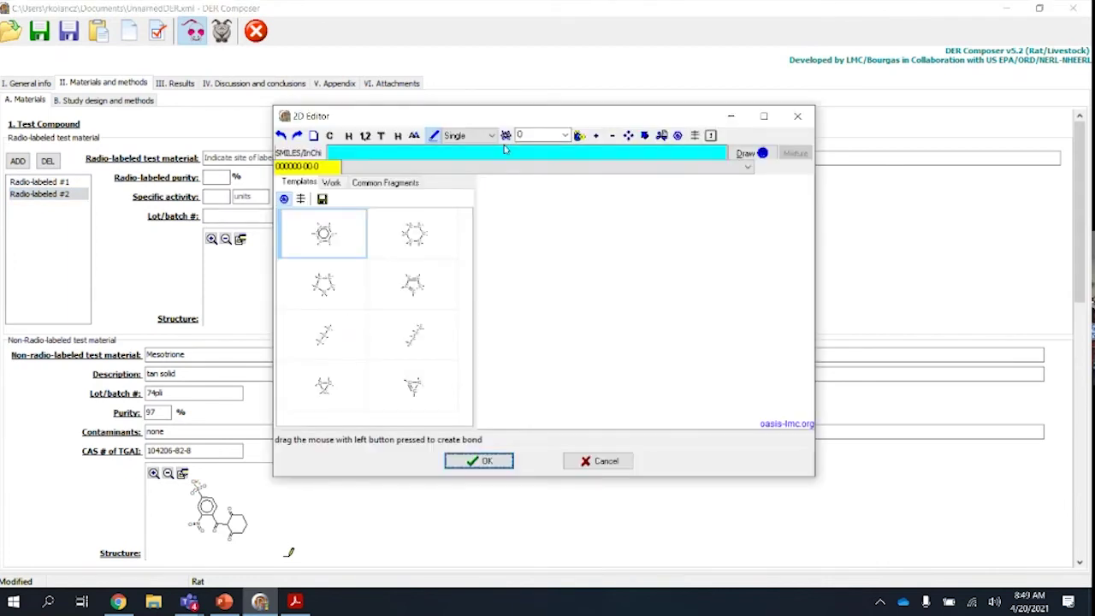
right_click(496, 156)
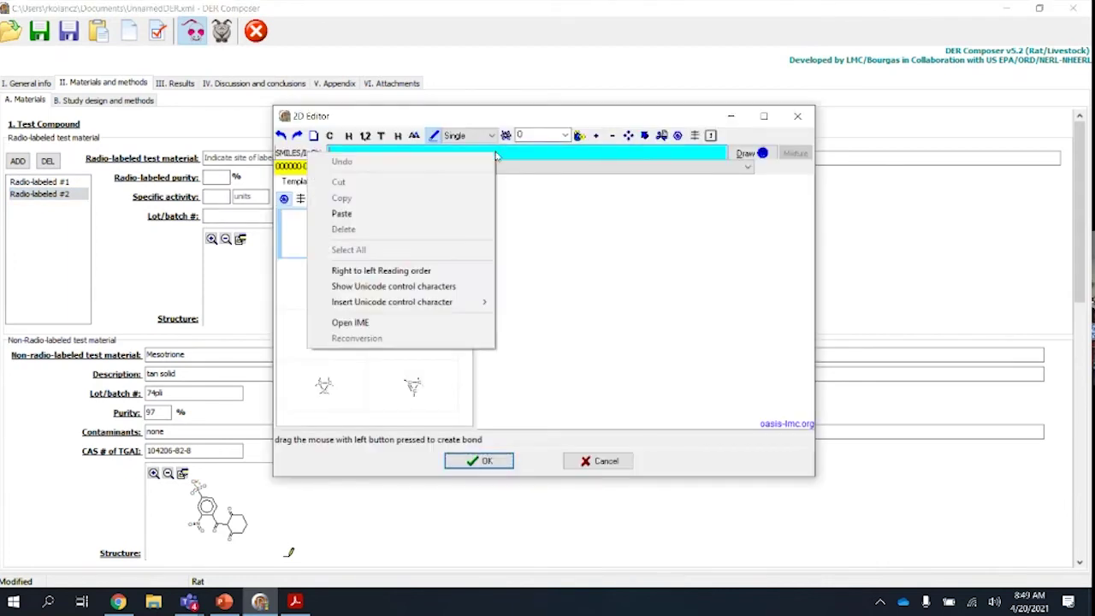
left_click(376, 213)
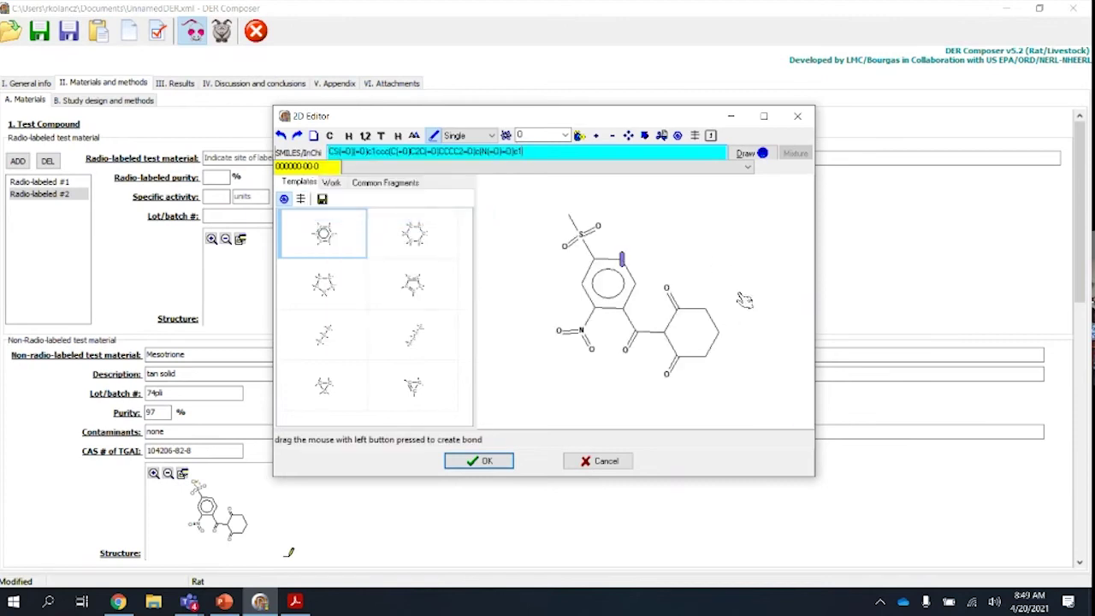
- Set the atom drawing element to carbon labeled with number 14 using the periodic table
left_click(506, 136)
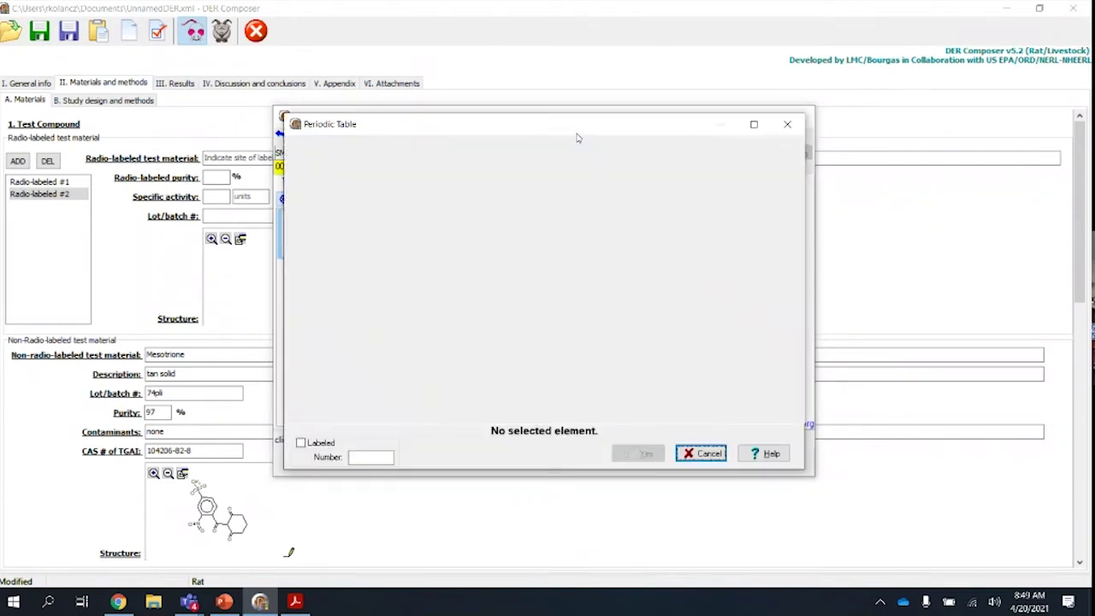
left_click(579, 136)
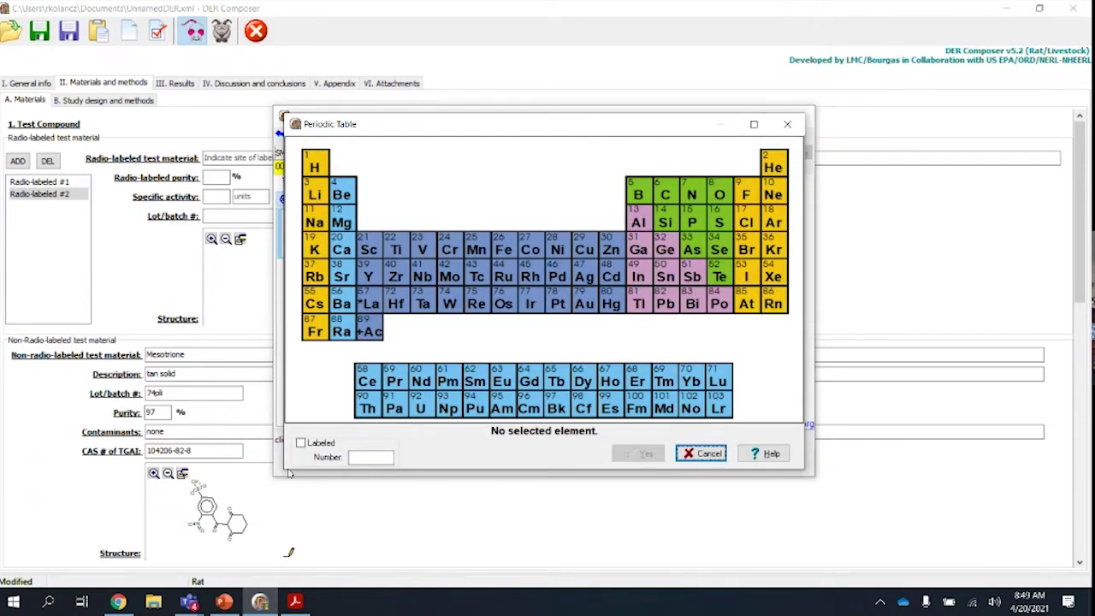
left_click(300, 443)
left_click(371, 457)
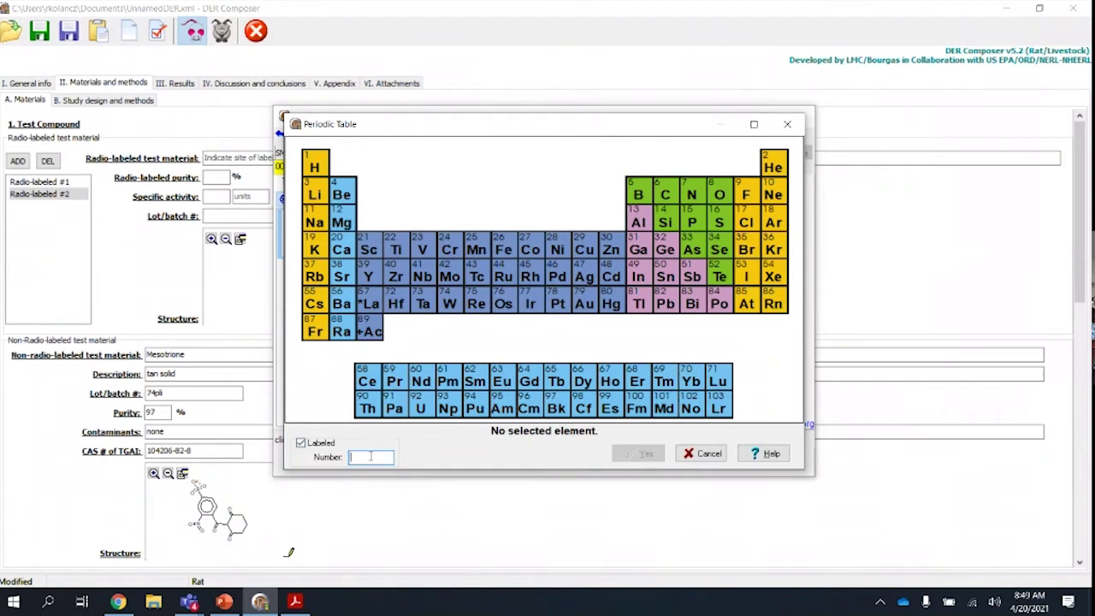
type("14")
left_click(665, 197)
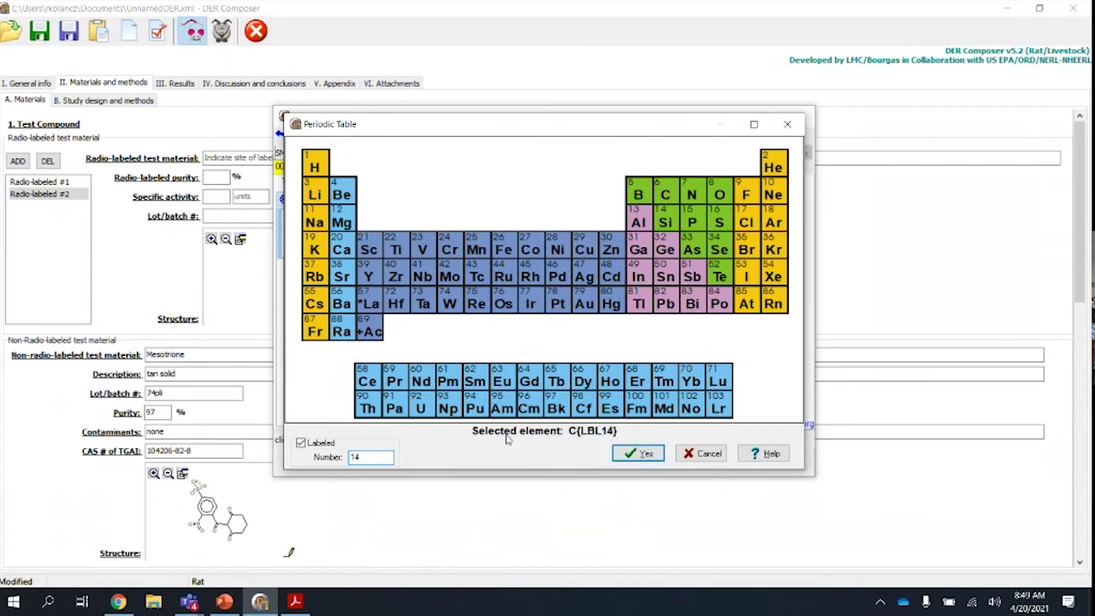
left_click(644, 454)
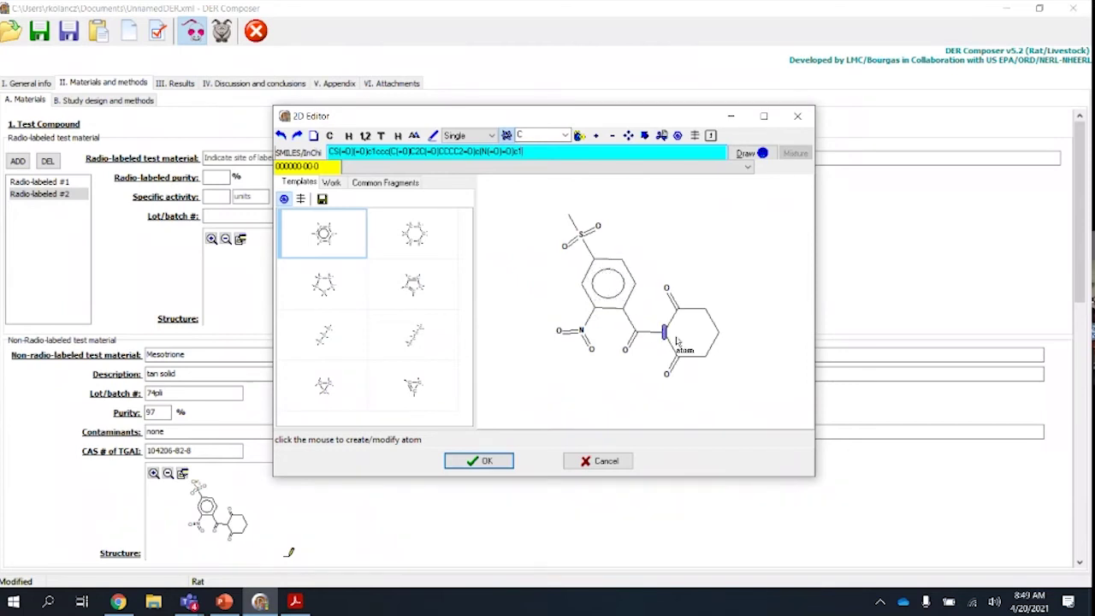
- Mark all six carbons of the cyclohexanedione ring as carbon-14 and accept the structure for Radio-labeled #2
left_click(664, 332)
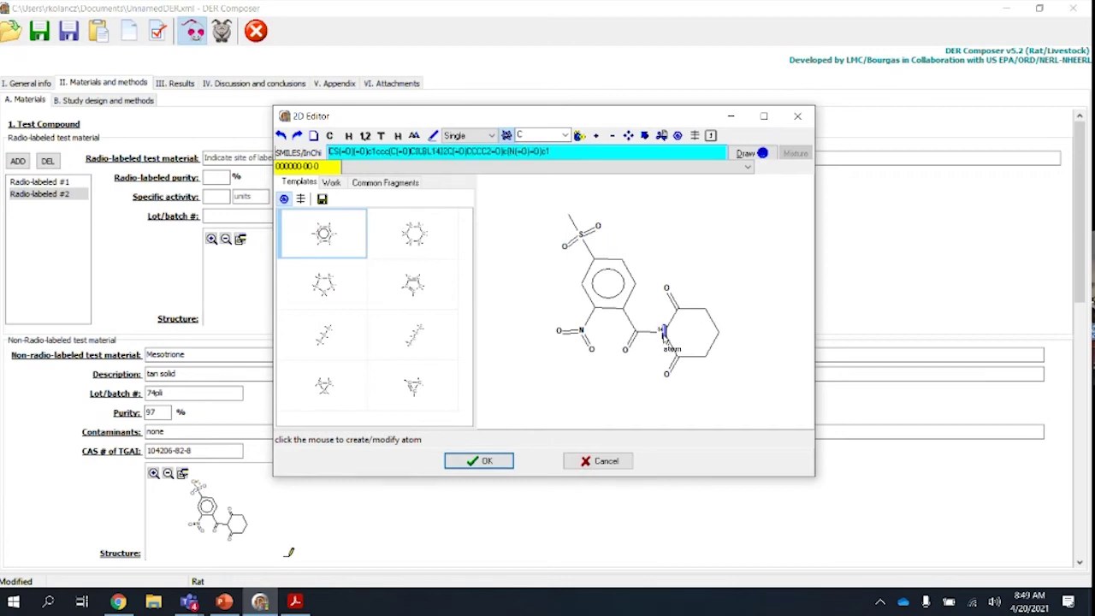
left_click(704, 309)
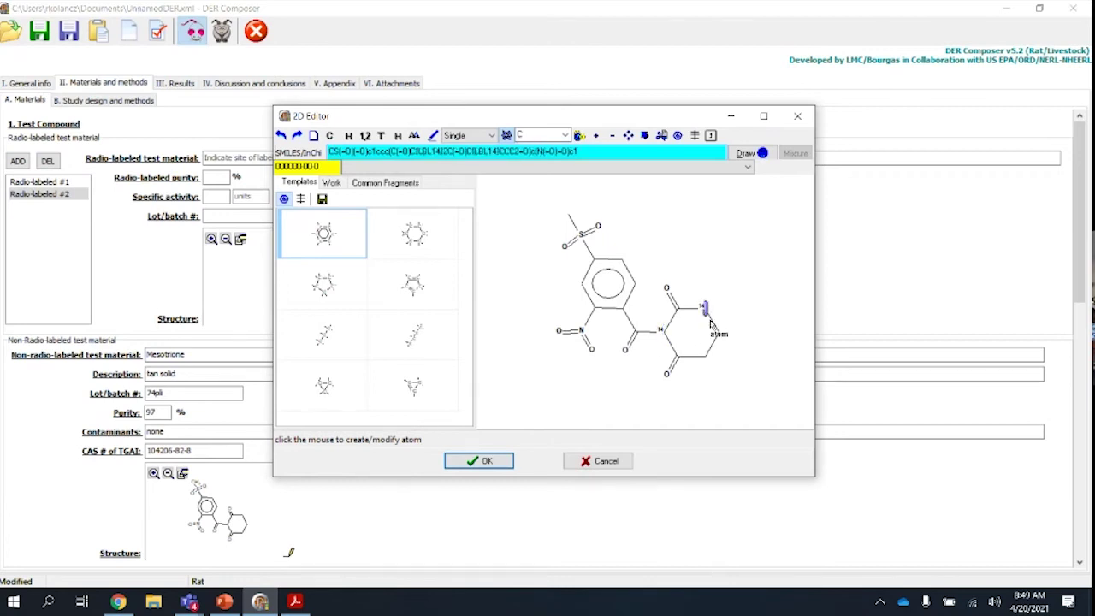
left_click(716, 331)
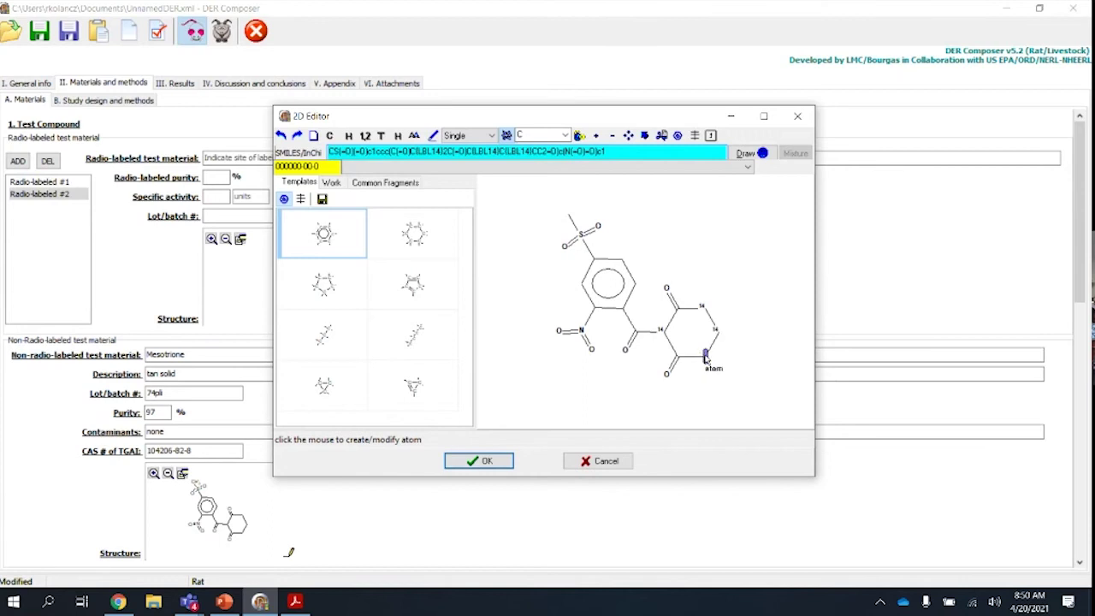
left_click(704, 357)
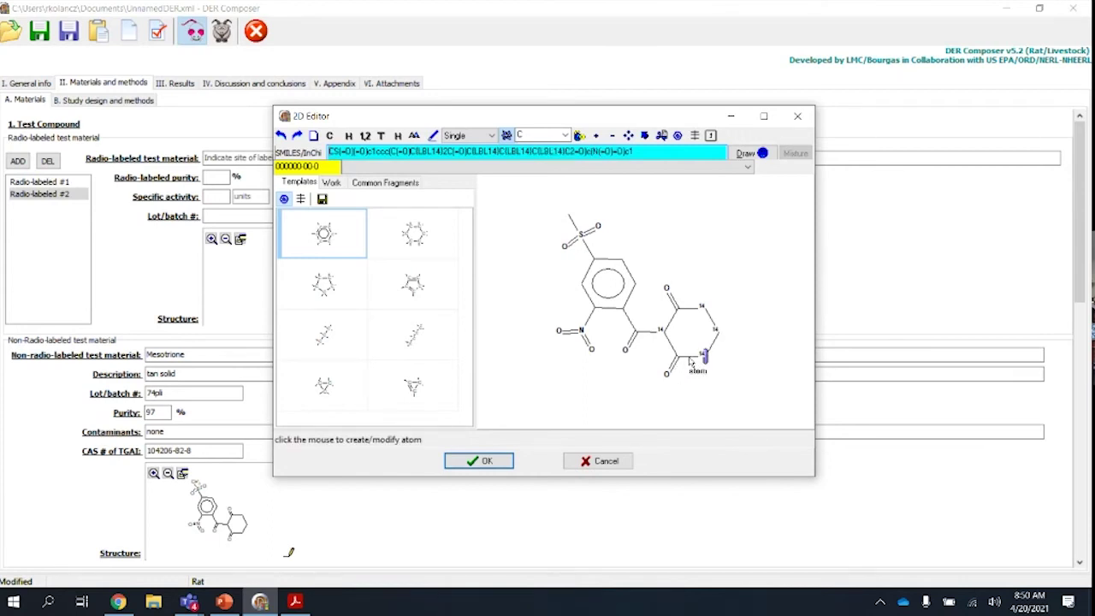
left_click(676, 307)
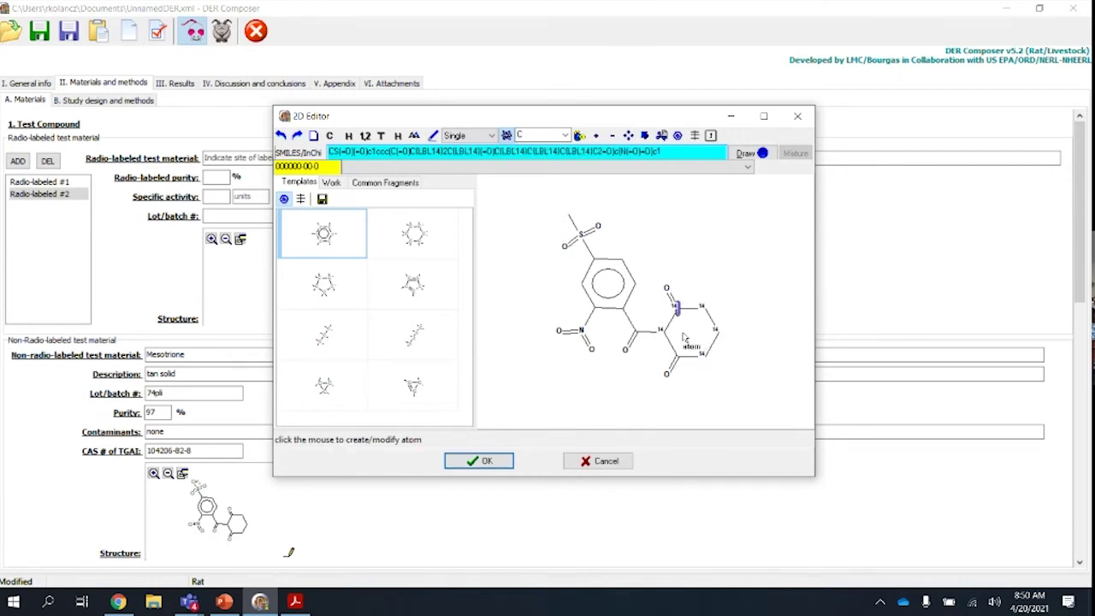
left_click(675, 357)
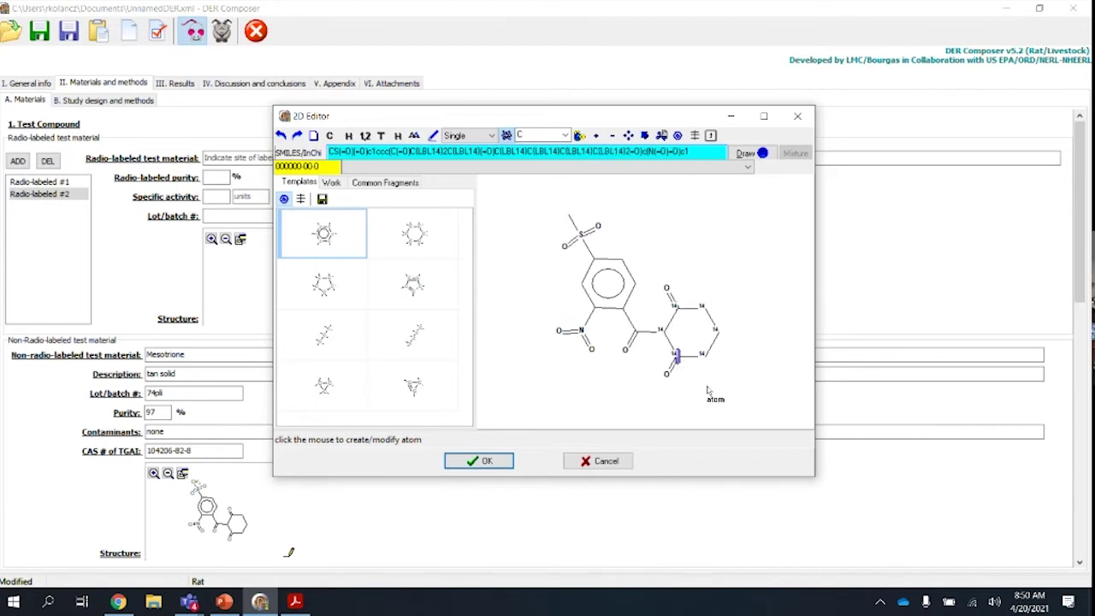
left_click(486, 463)
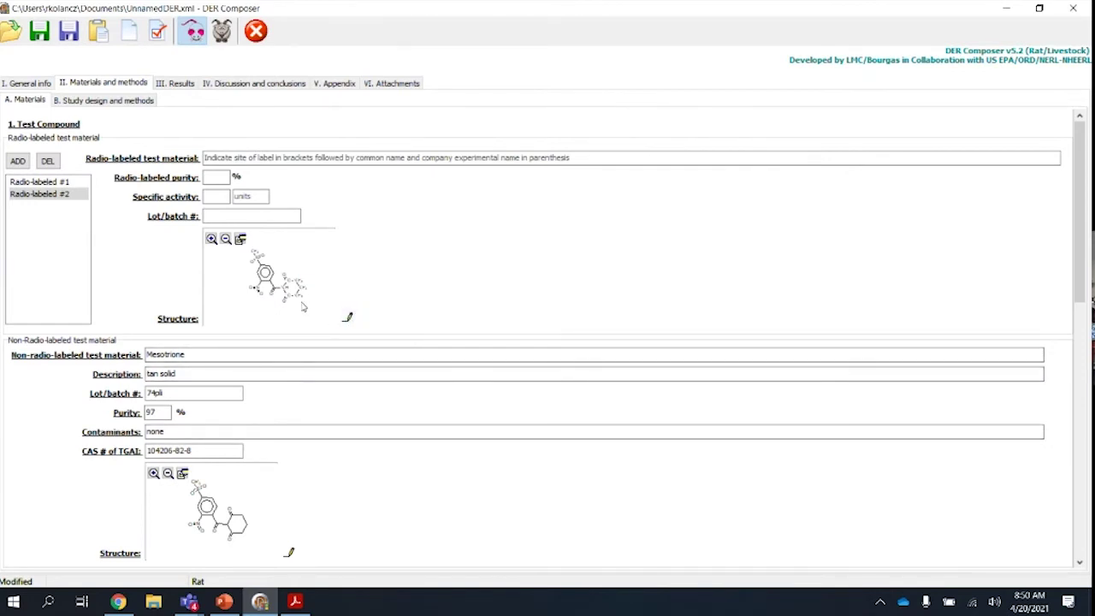
left_click(211, 240)
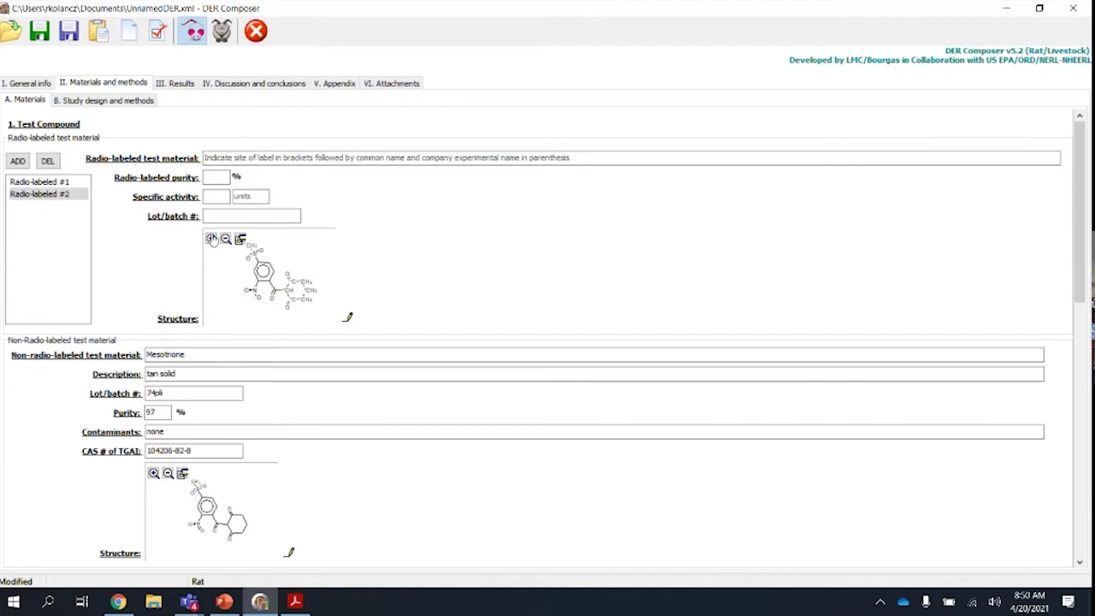
- Enter "[14C-dione] mesotrione" as the radio-labeled test material and set its radio-labeled purity to 98%
left_click(314, 159)
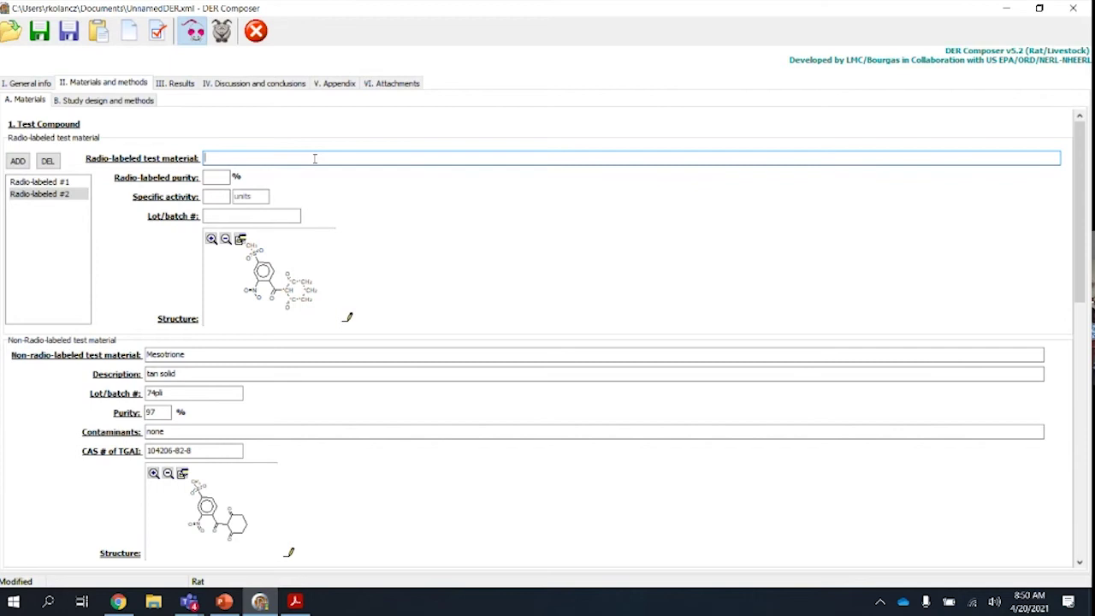
type("[14C]")
left_click(216, 177)
type("98")
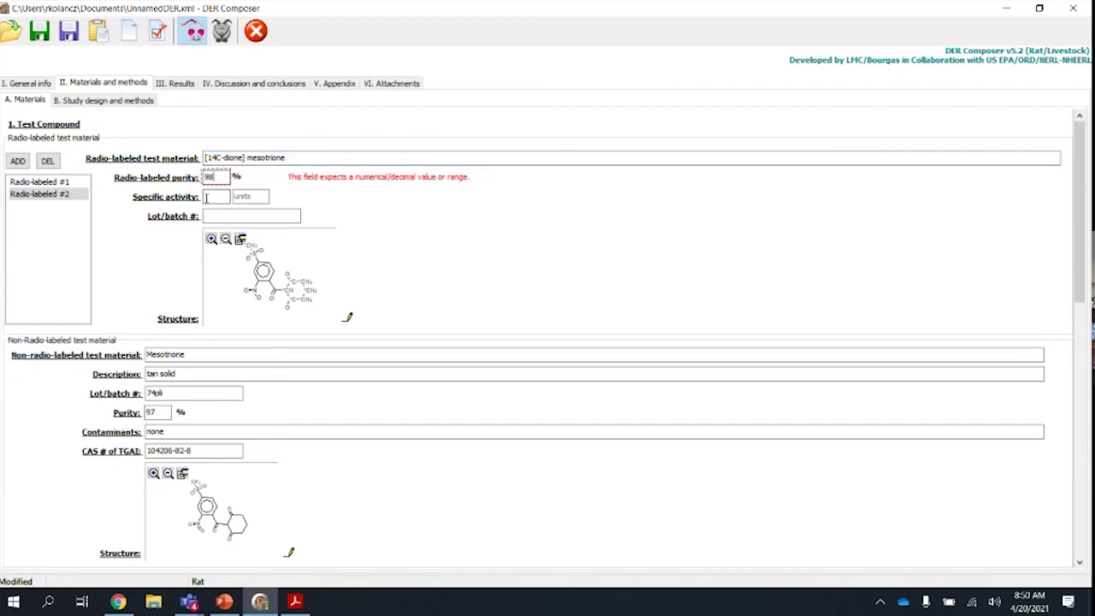
- Set the specific activity of the Radio-labeled #2 material to 2.1 MBq/mmol
left_click(216, 196)
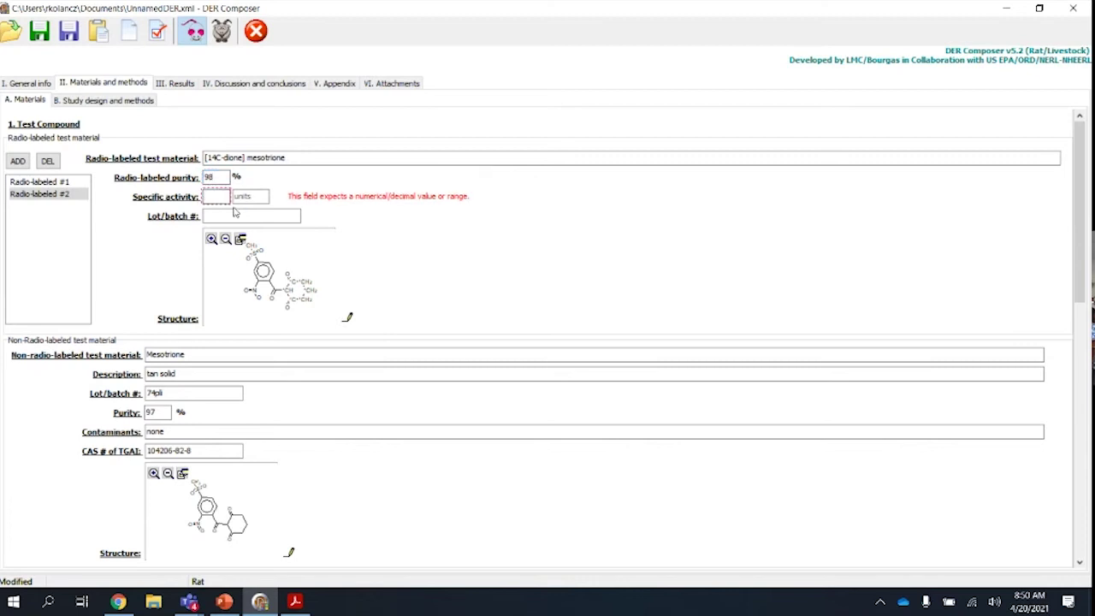
type("2.1")
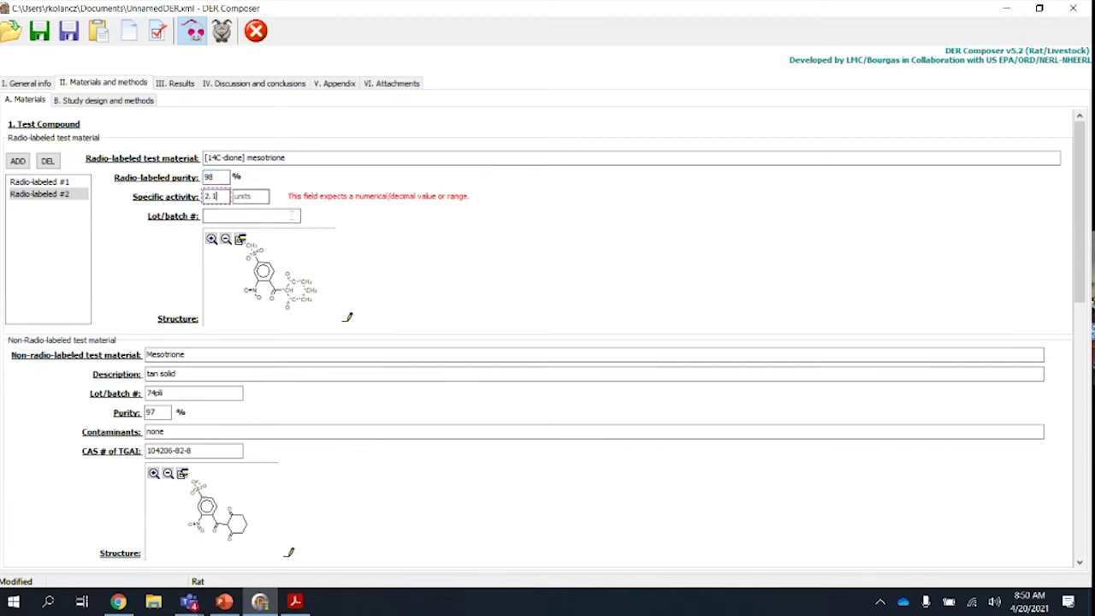
left_click(263, 196)
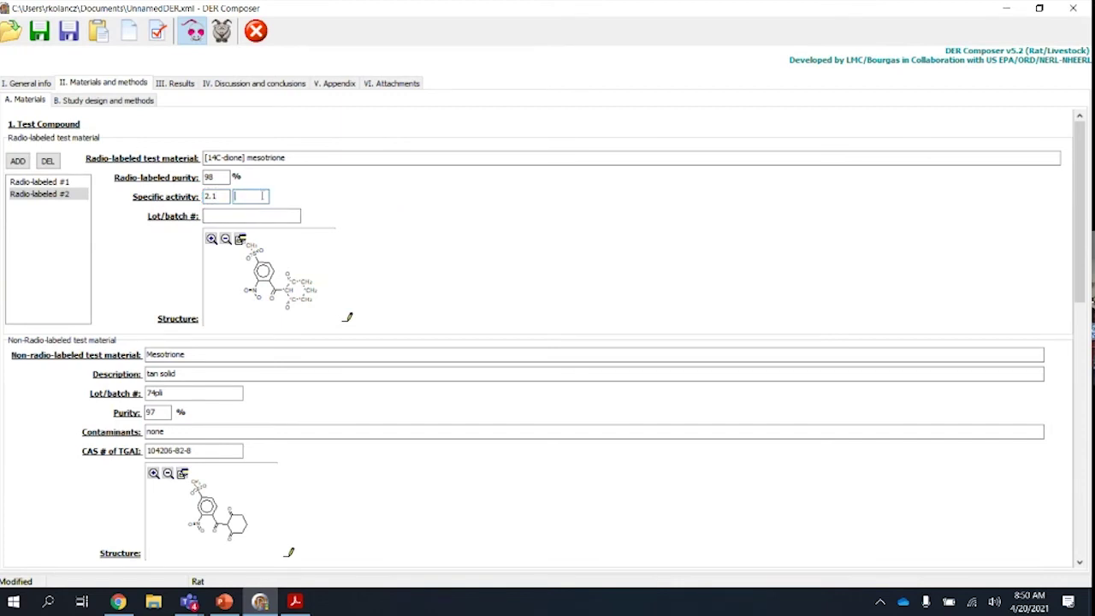
type("m")
type("Bq/mmol")
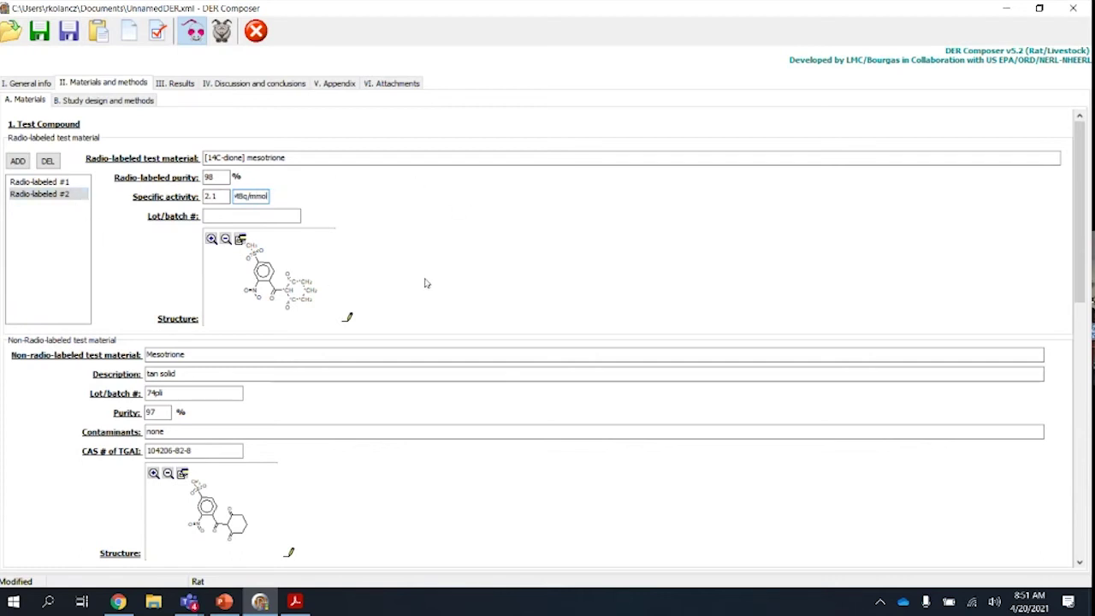
- Compare the Radio-labeled #1 and Radio-labeled #2 entries, examining the label positions in their enlarged structures
left_click(40, 183)
left_click(215, 159)
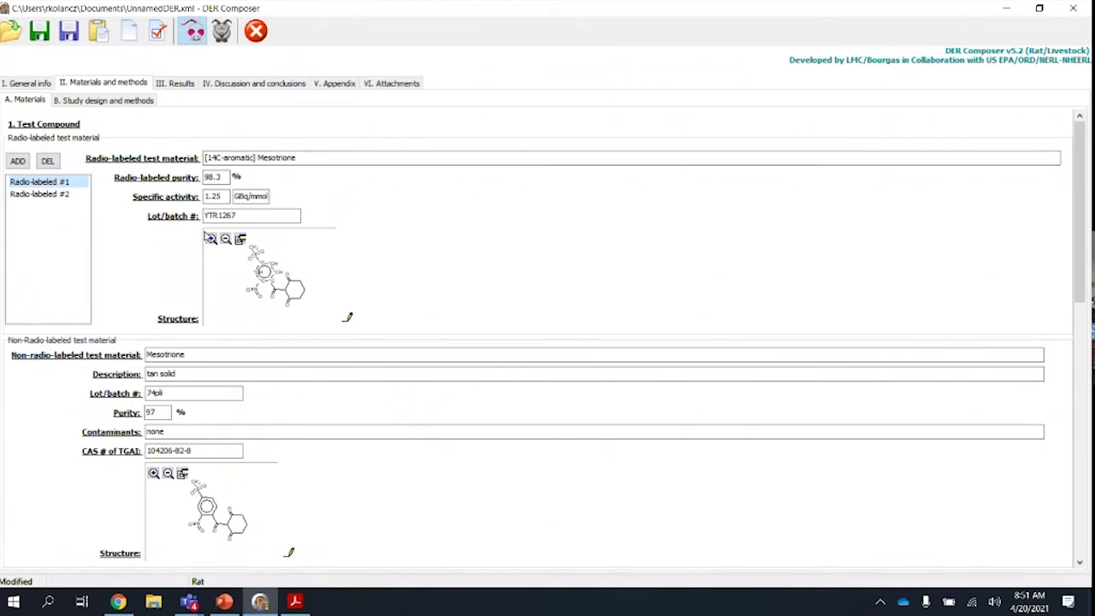
left_click(212, 241)
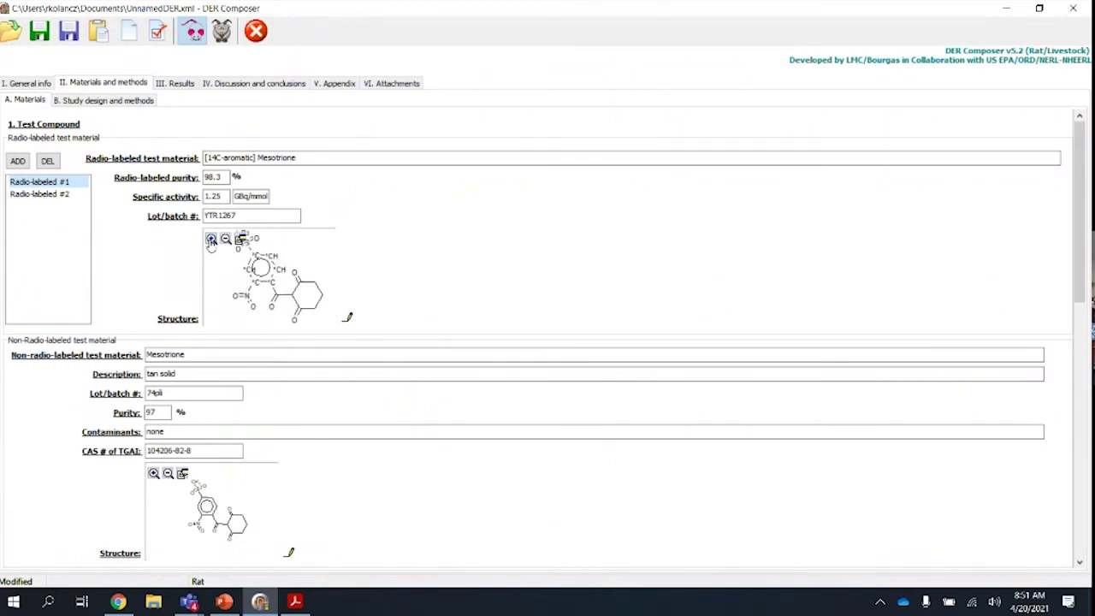
left_click(47, 194)
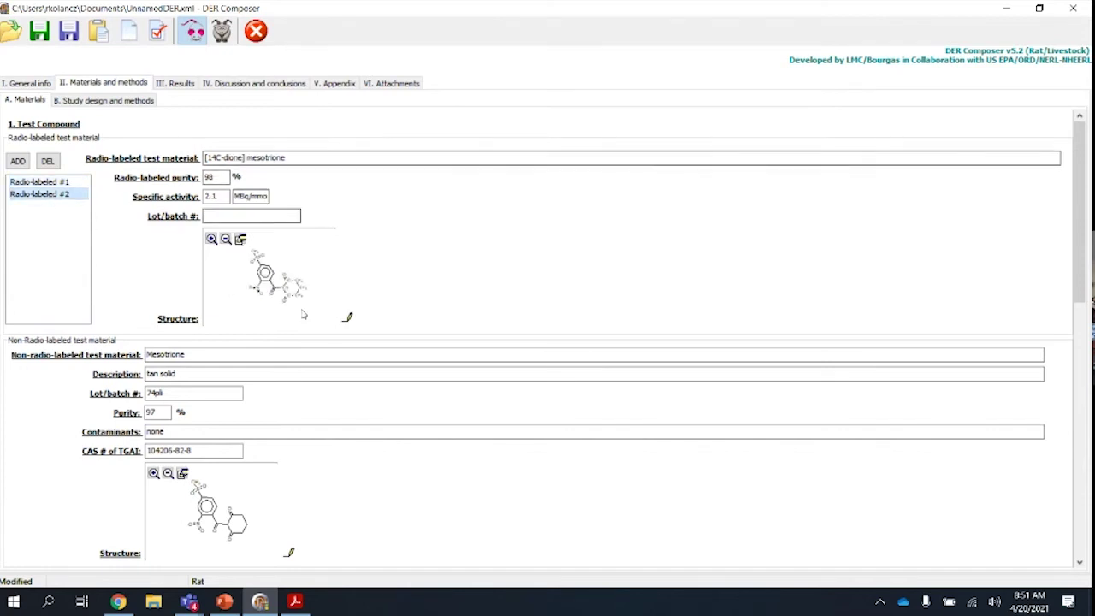
left_click(211, 239)
left_click(211, 240)
left_click(212, 240)
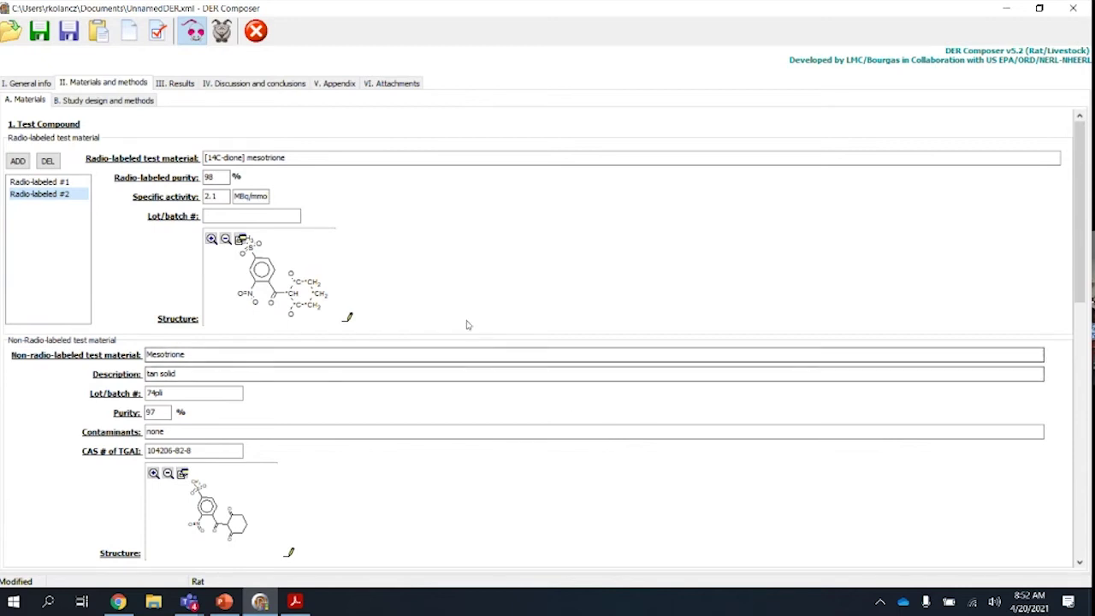
- Review the Appendix test and metabolite tables and the General info section of the record
left_click(334, 87)
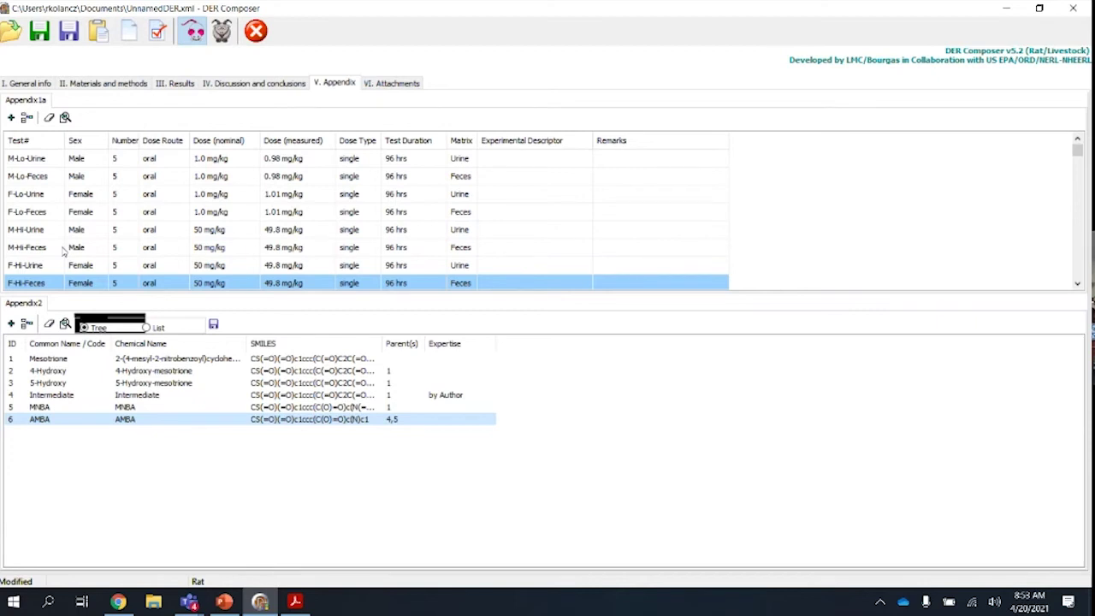
left_click(39, 83)
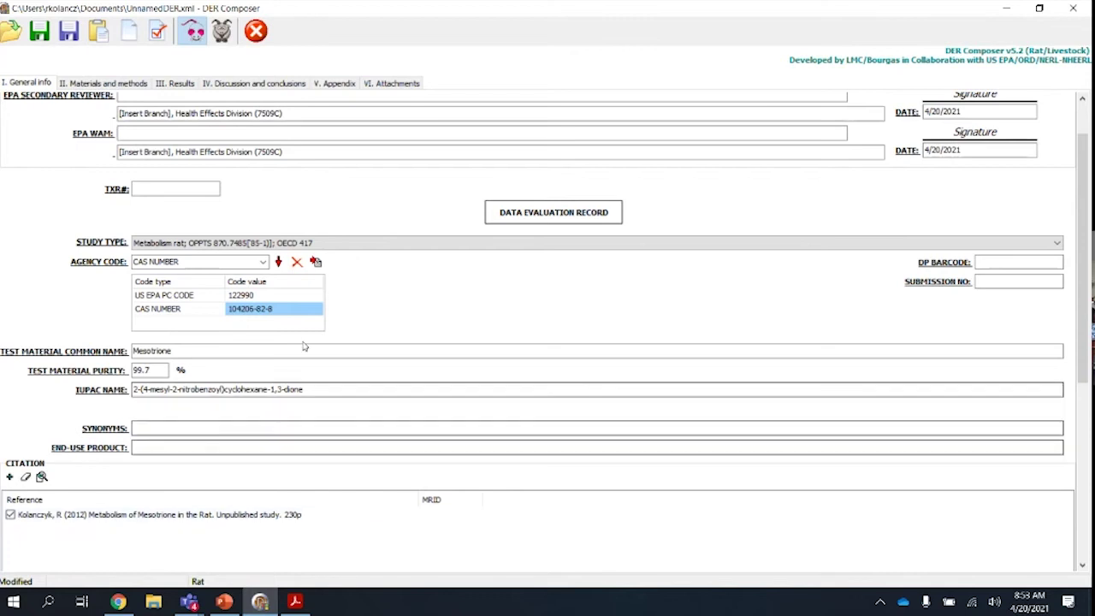
left_click(340, 84)
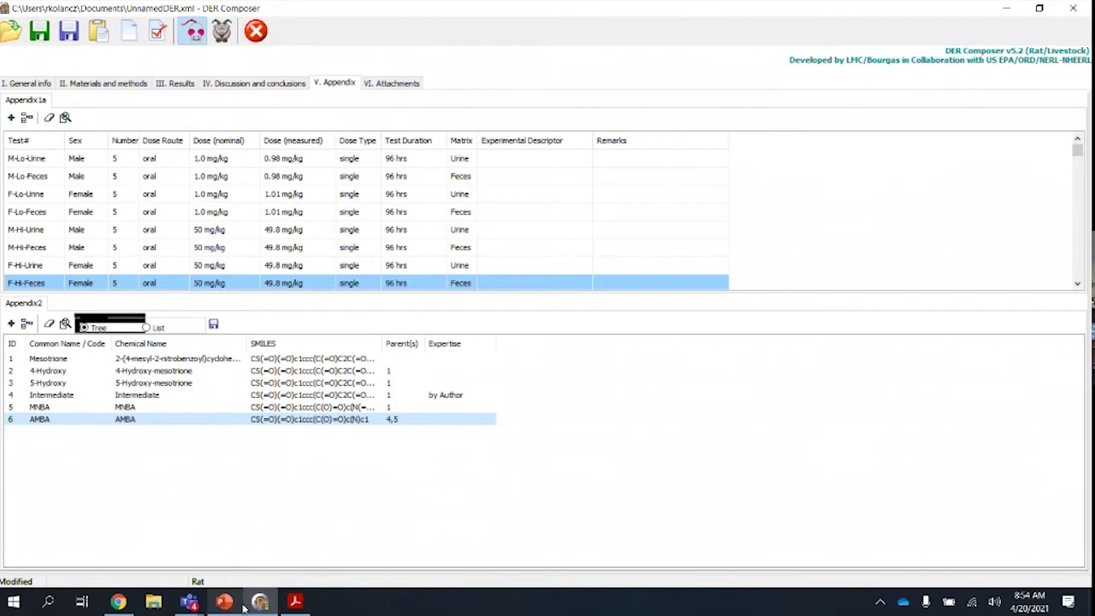
mouse_move(222, 603)
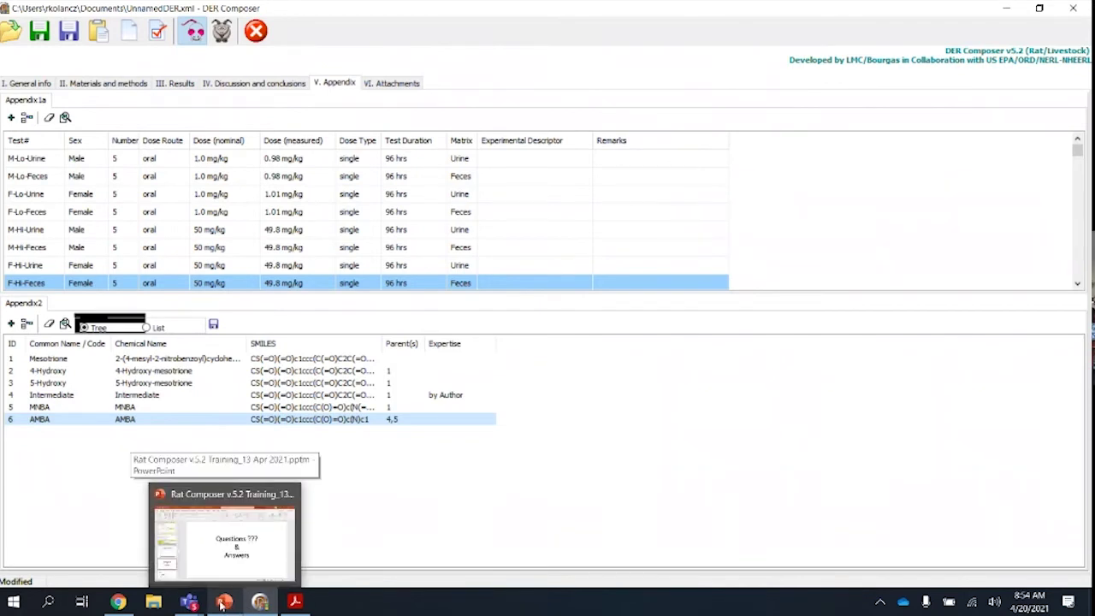
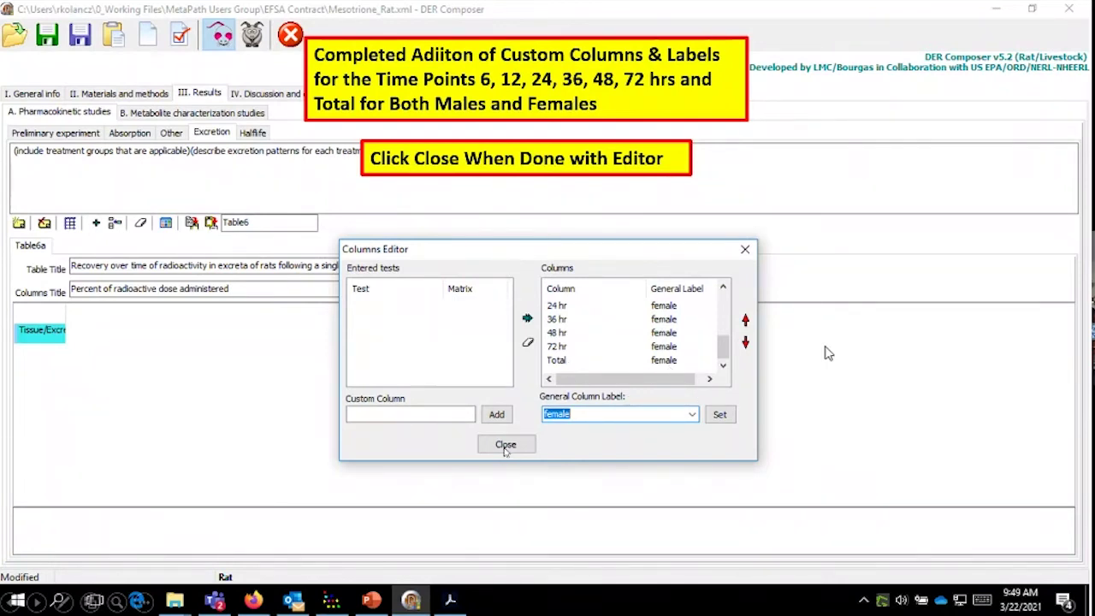
left_click(505, 444)
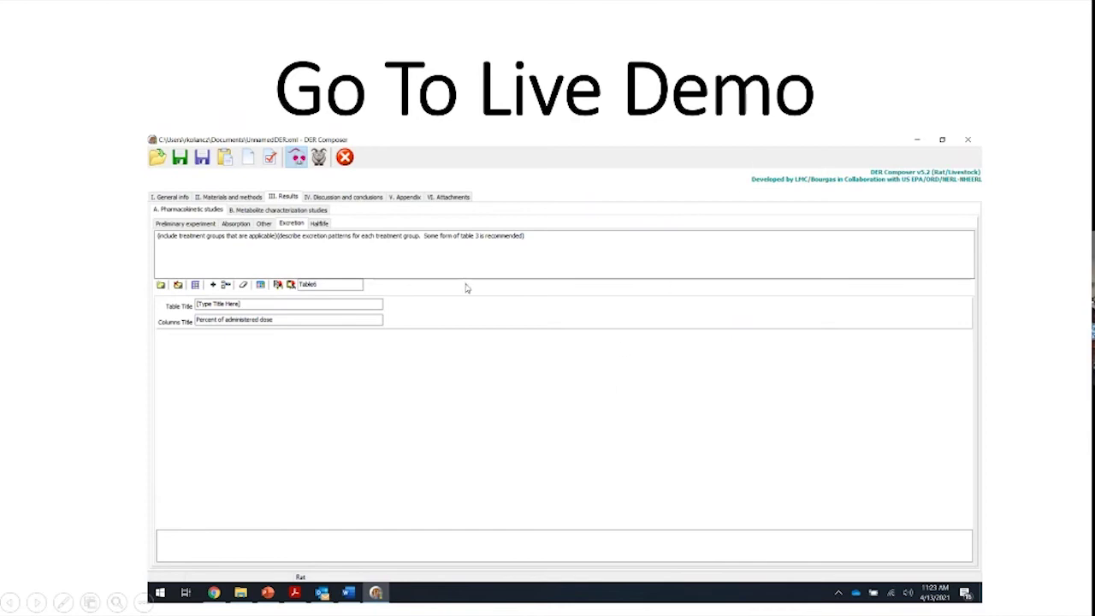
- End the slide show and switch back to DER Composer, showing the Results section
key("Escape")
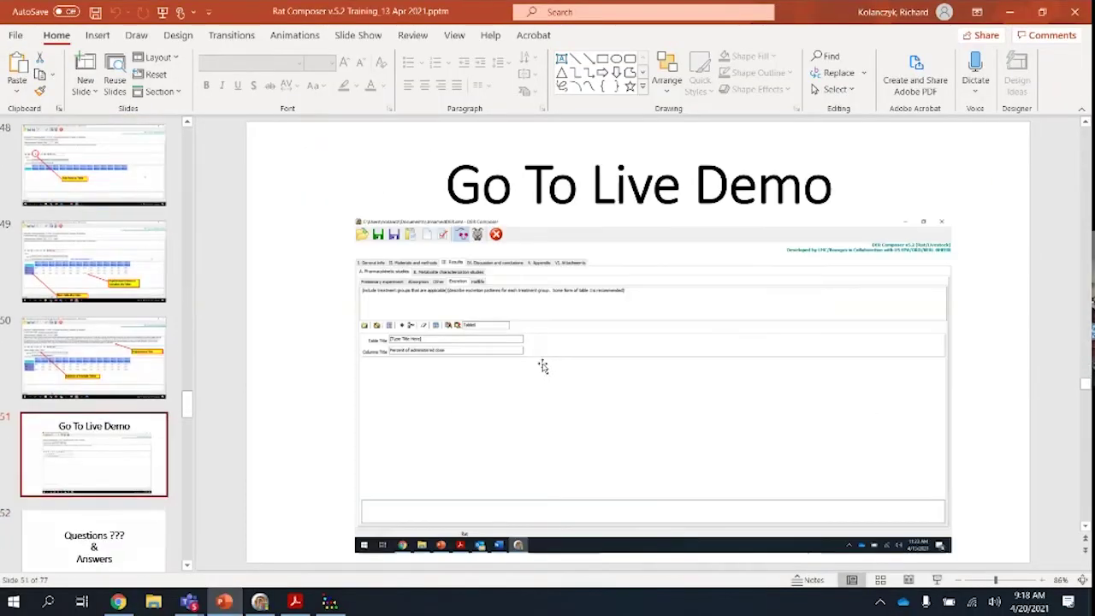
left_click(260, 603)
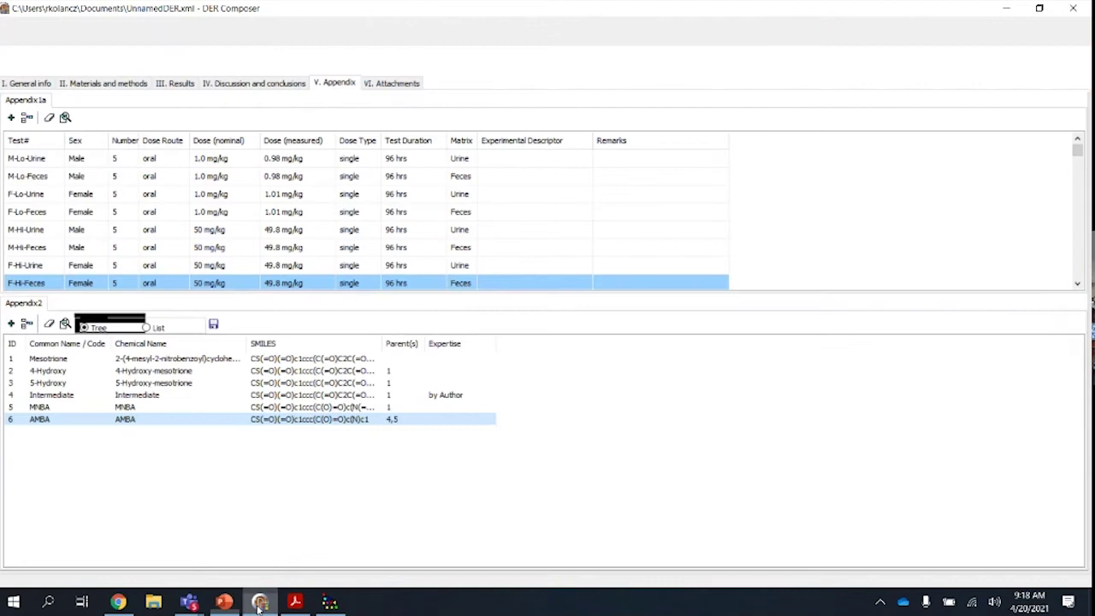
left_click(179, 83)
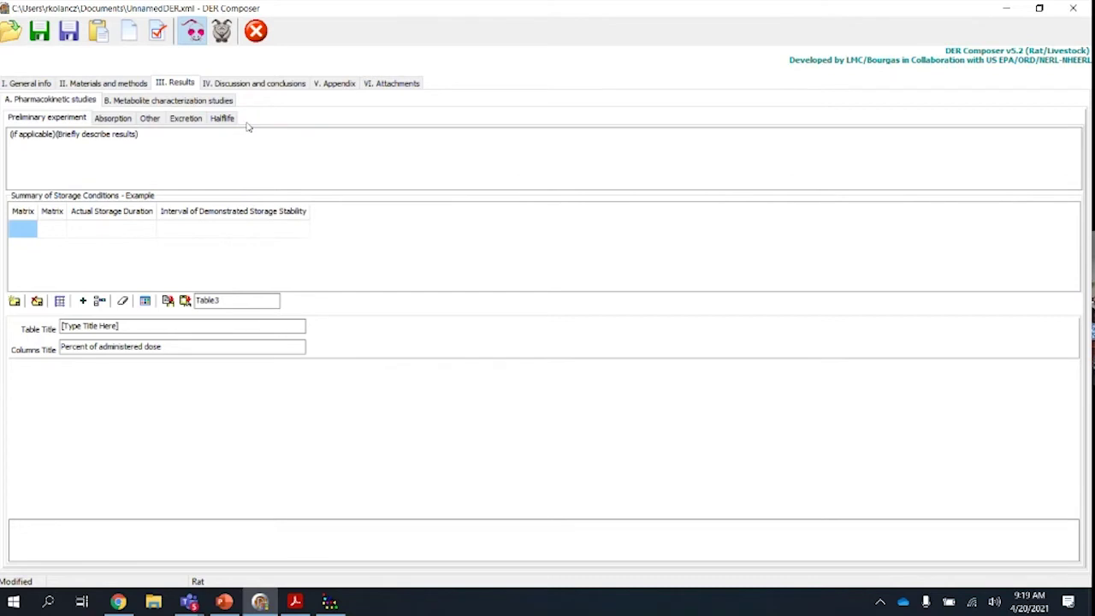
- Hide the example table in the Other section of the pharmacokinetic studies and add a new table there
left_click(150, 119)
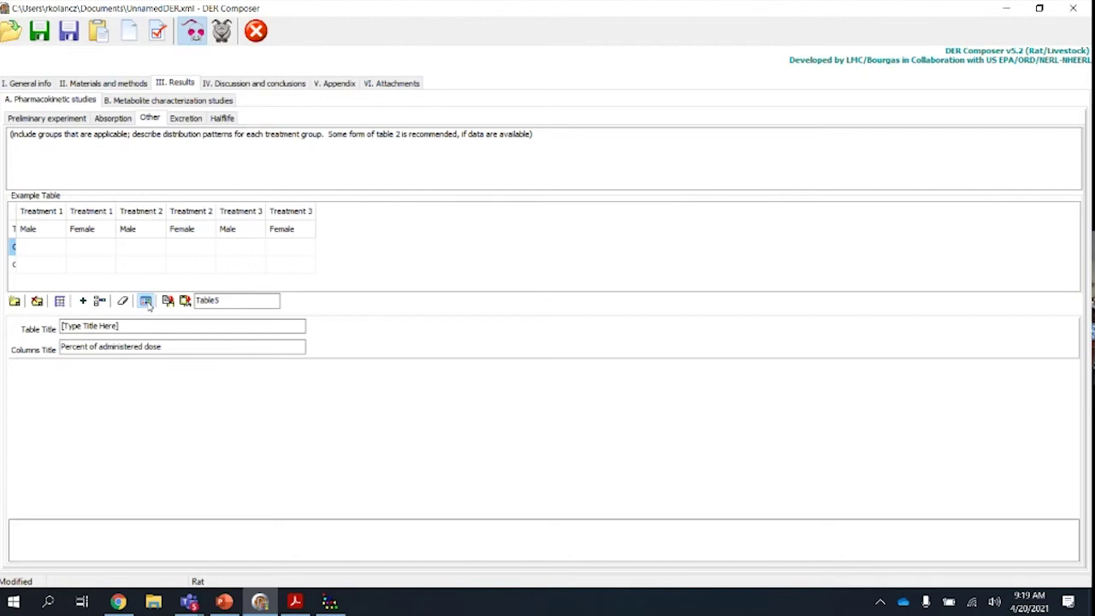
left_click(146, 300)
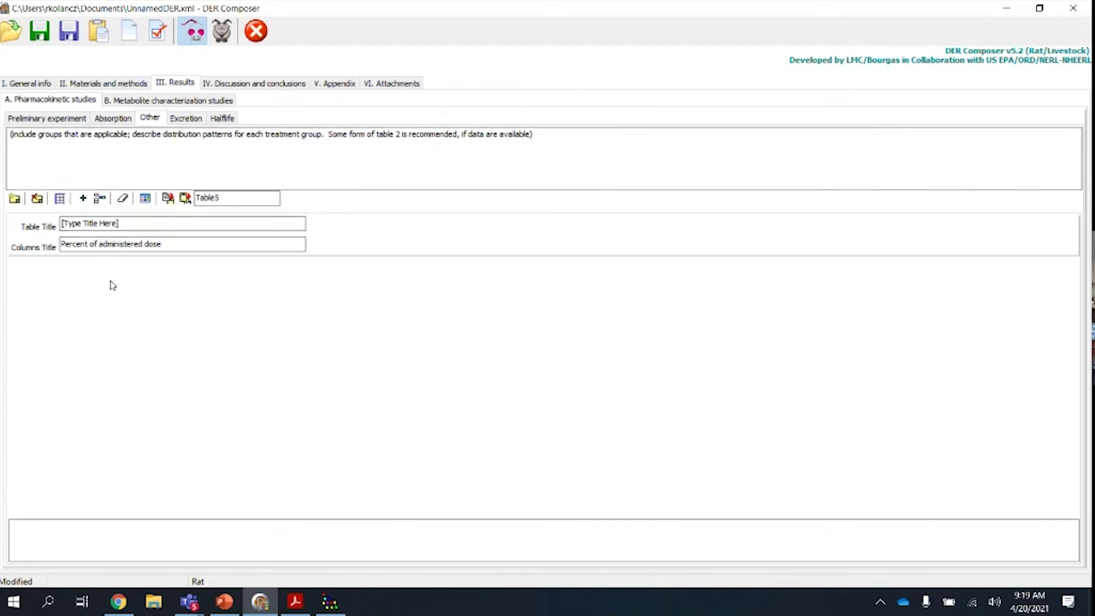
left_click(14, 200)
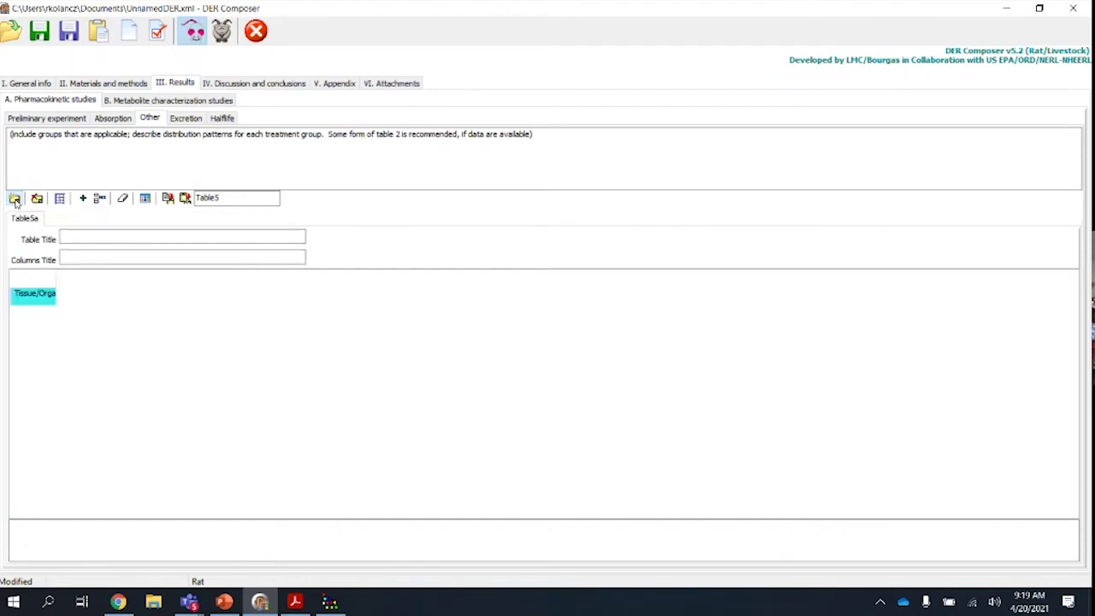
- Title the table "Recovery of Radioactivity in excretia and tissues of rats dosed with [14C]-mesotrione at 1.0 and 50 mg/kg"
left_click(98, 238)
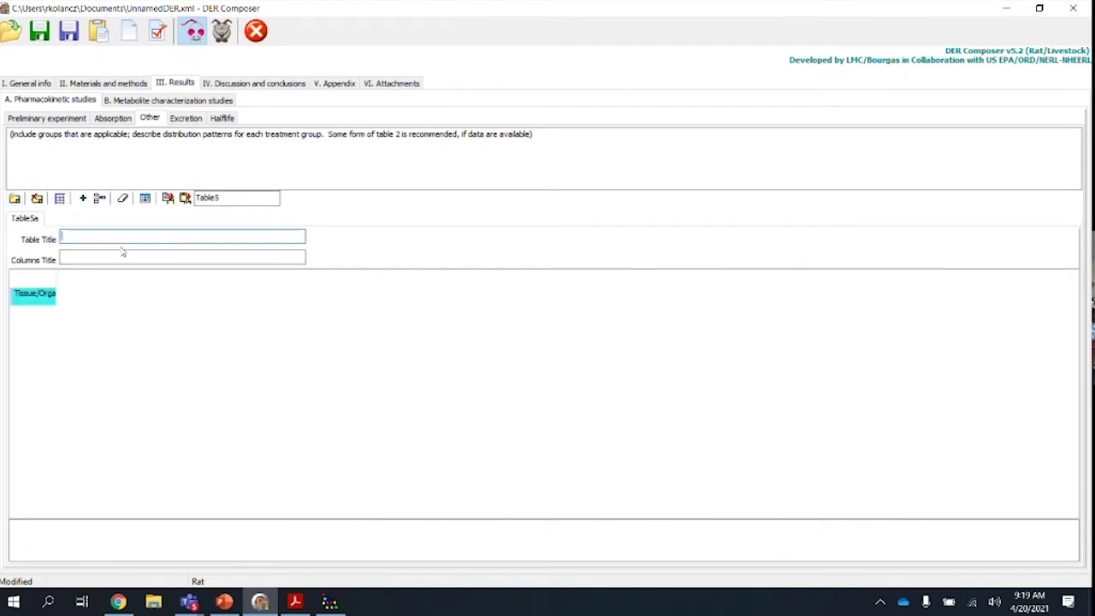
type("Recovery of Radioa")
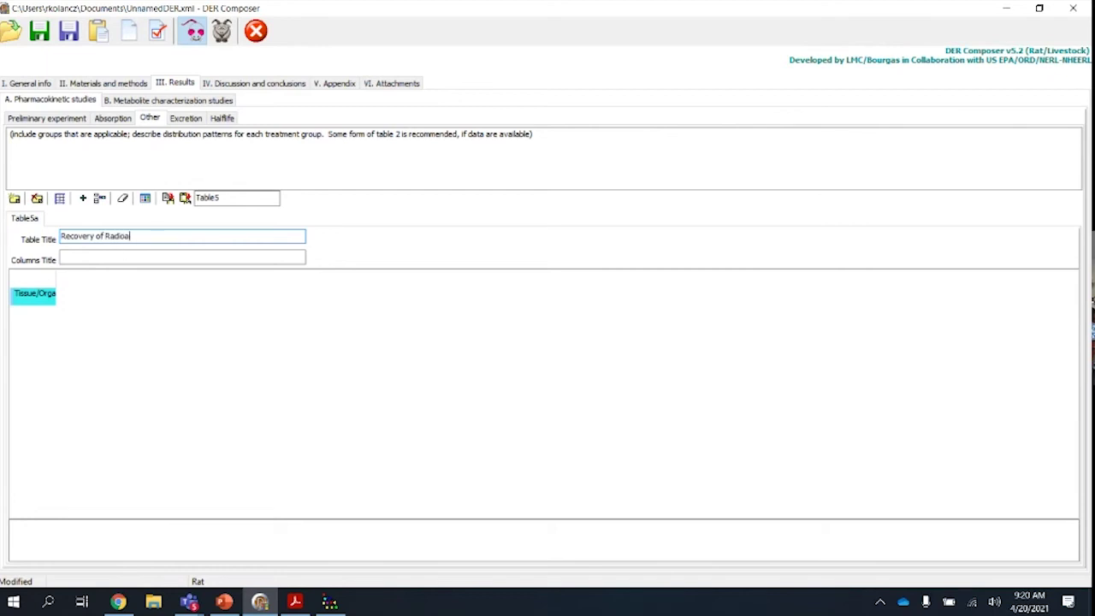
type("ctivity (n excretia and tissue sof")
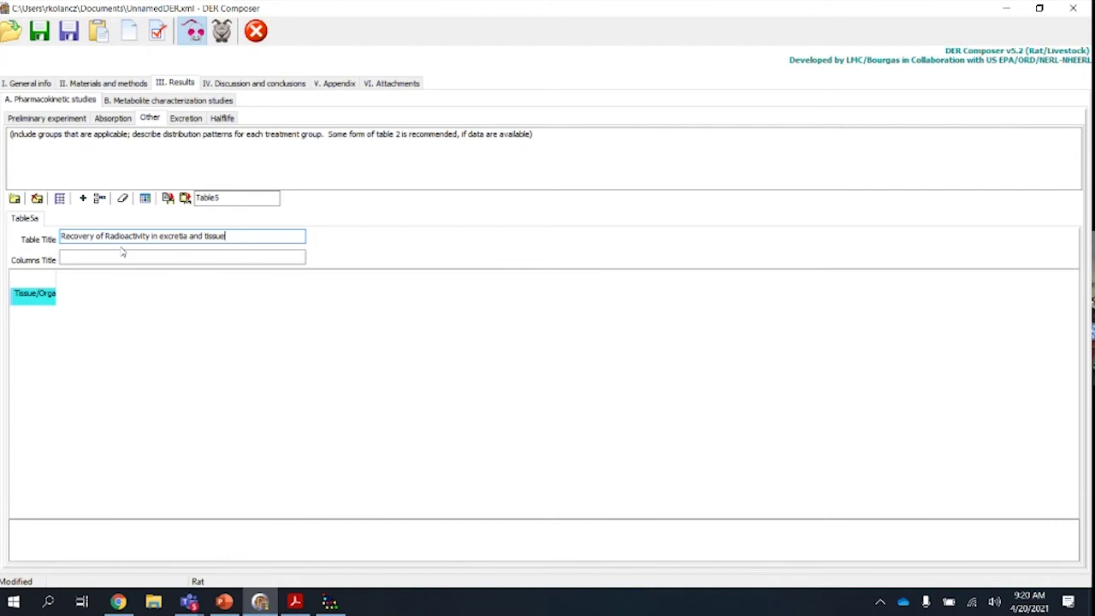
type("s of rats dosed with [14C")
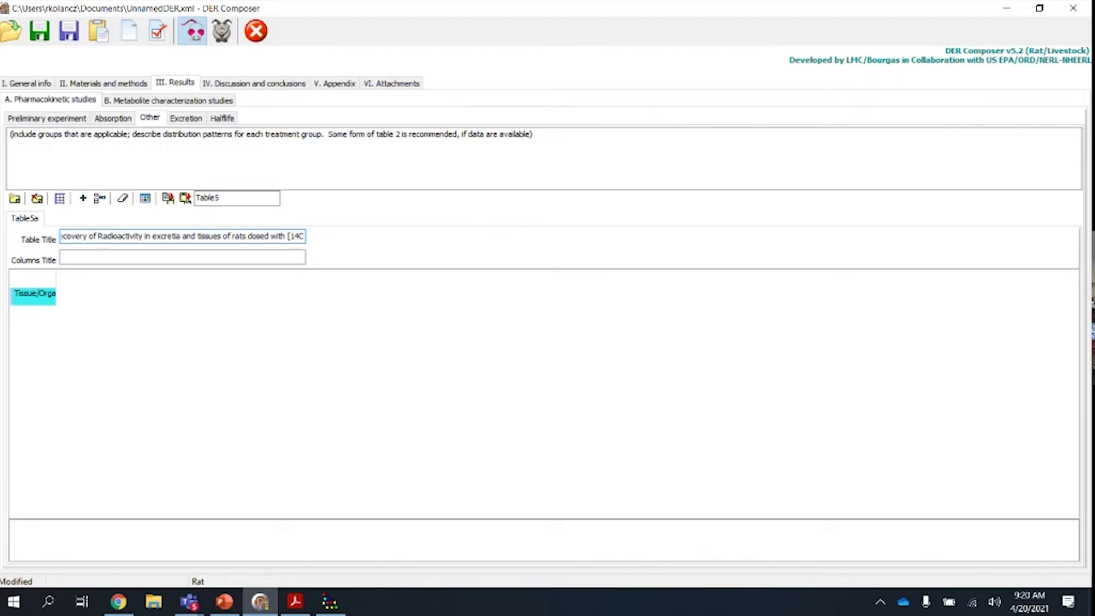
type("]-")
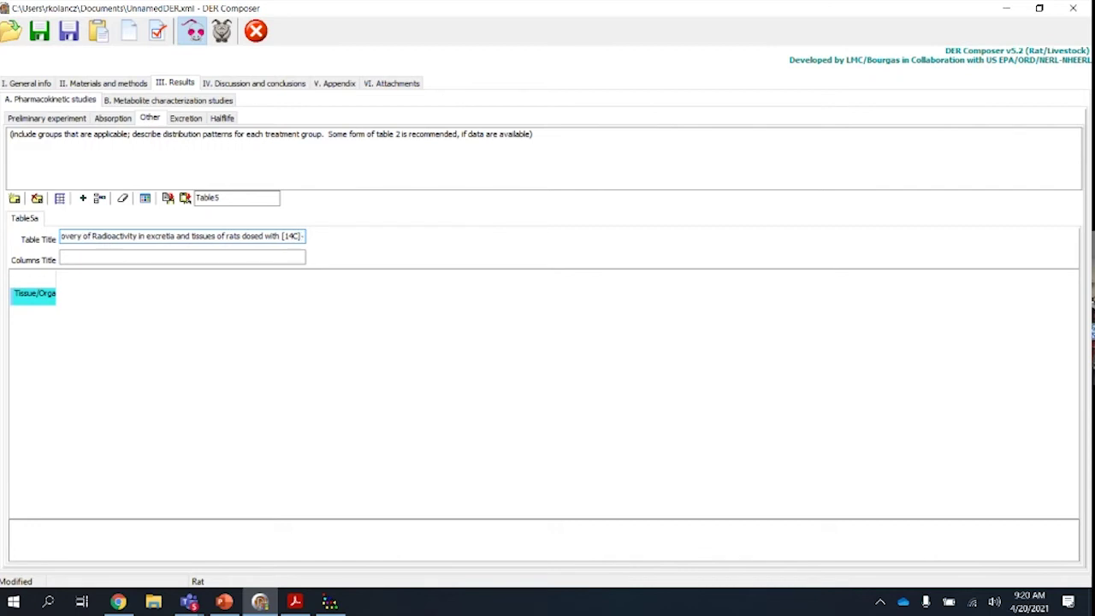
type("mesotrion")
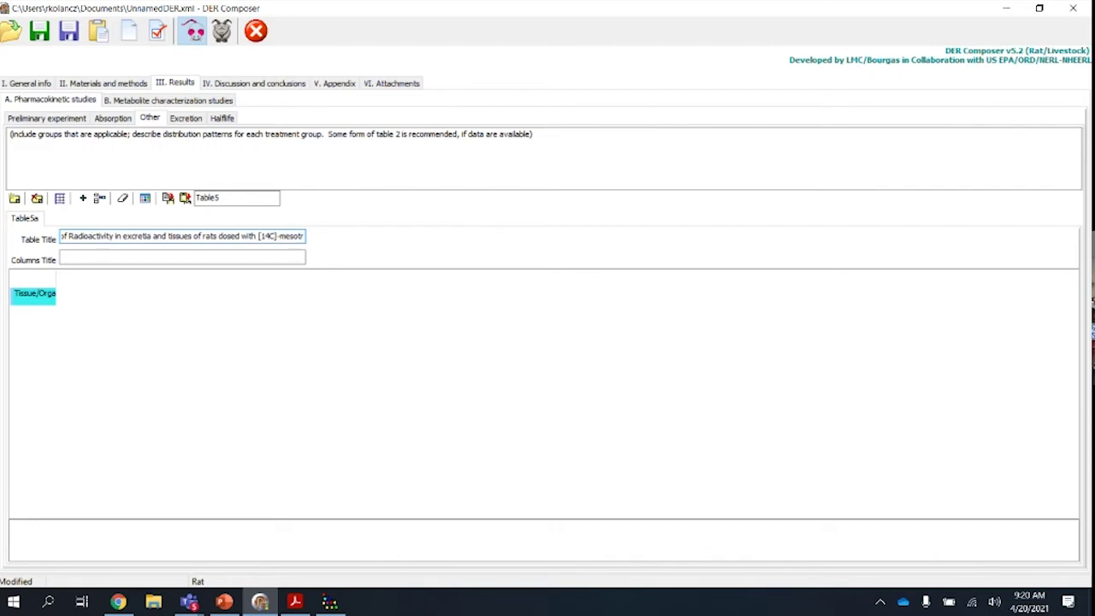
type("at")
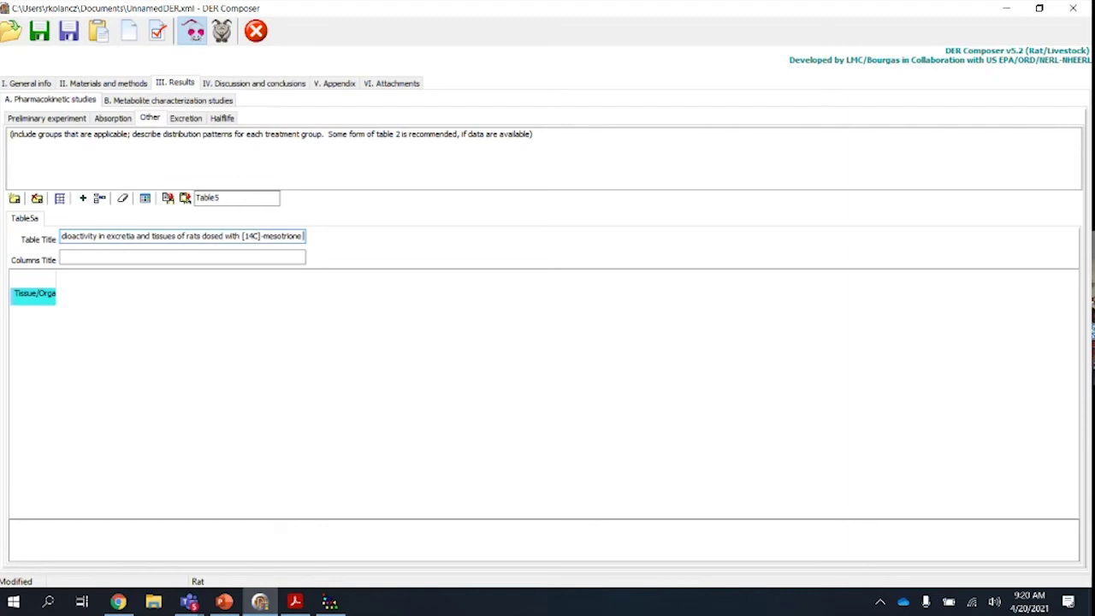
type(" 1.0 and")
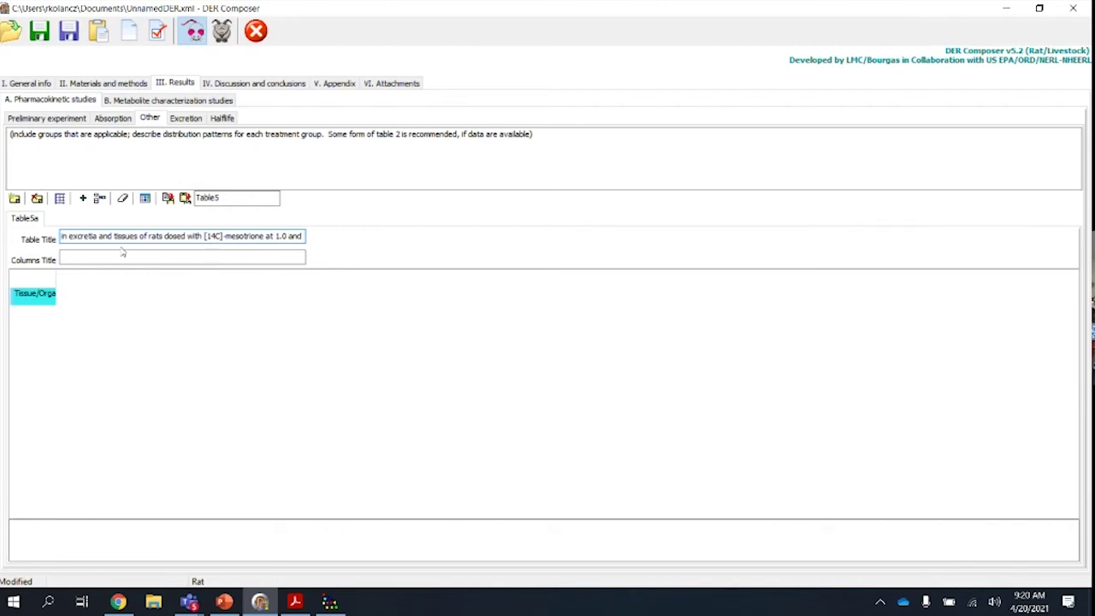
type(" 50")
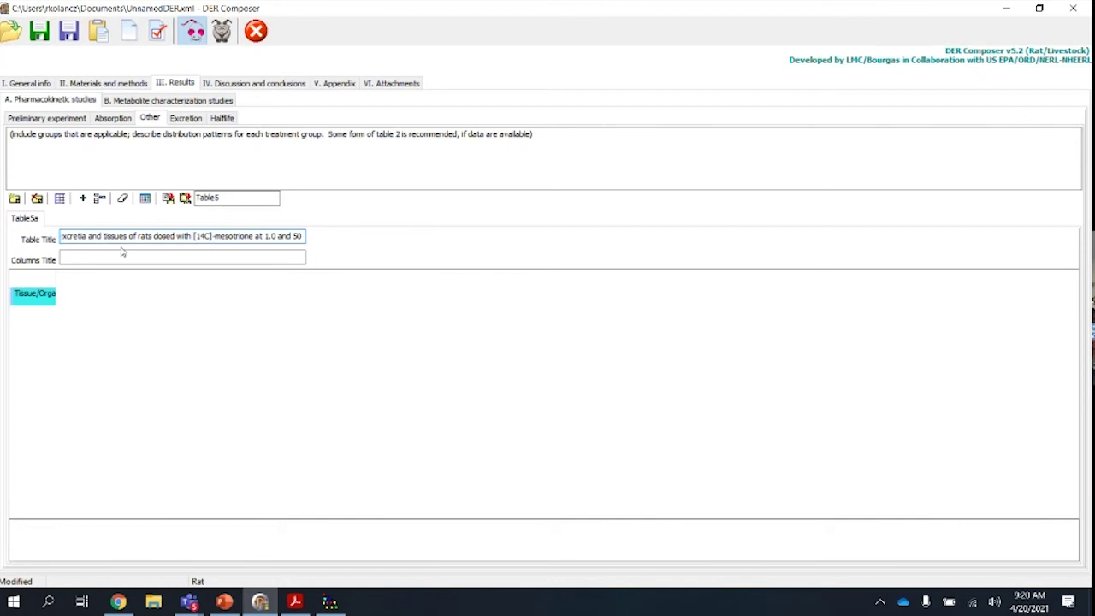
type(" mg/")
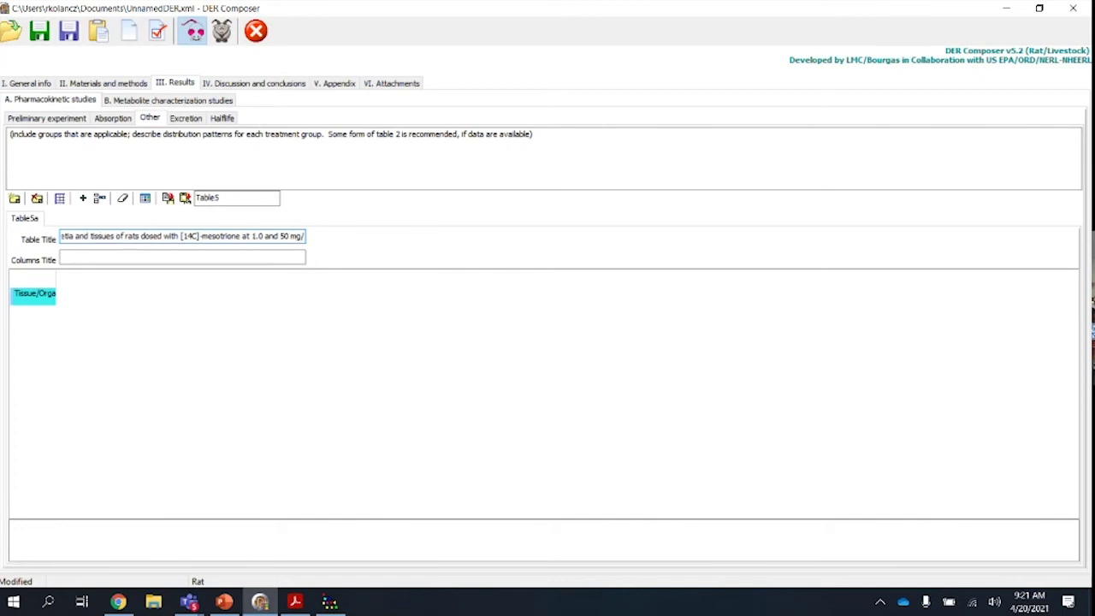
type("kg")
- Set the columns title of the new table to "% of Radioactive Dose Administered"
left_click(151, 257)
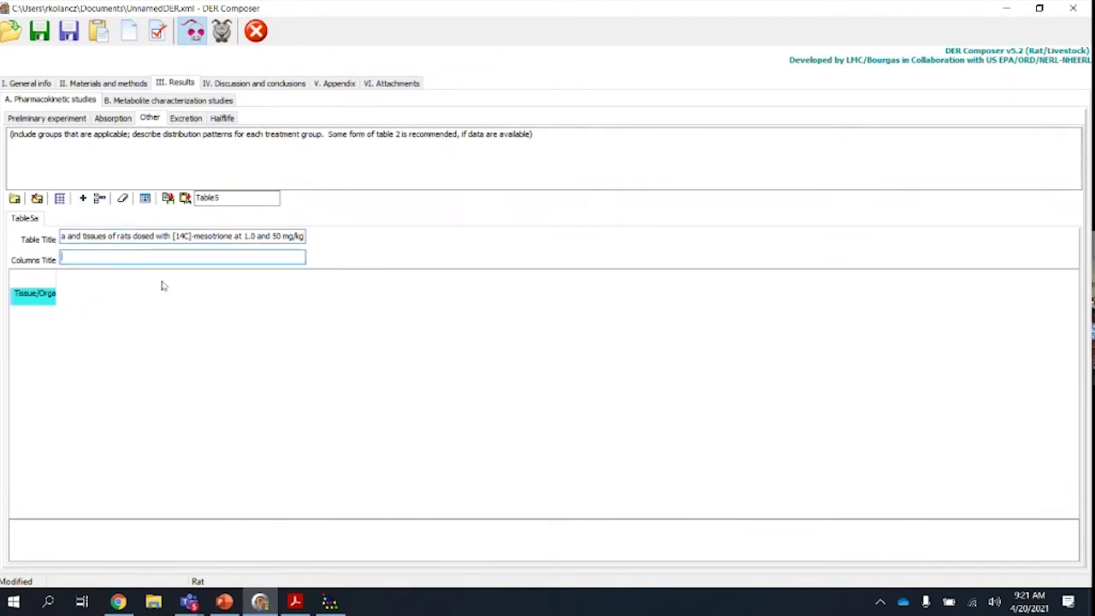
type("% of Radioactive")
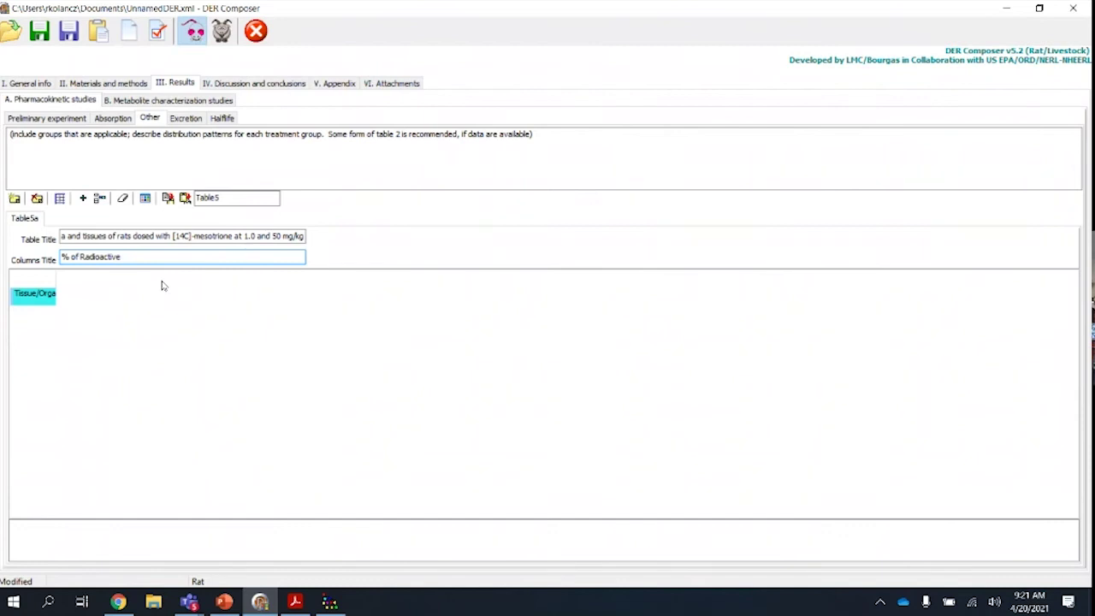
type("Dose Administration")
left_click_drag(168, 257, 191, 257)
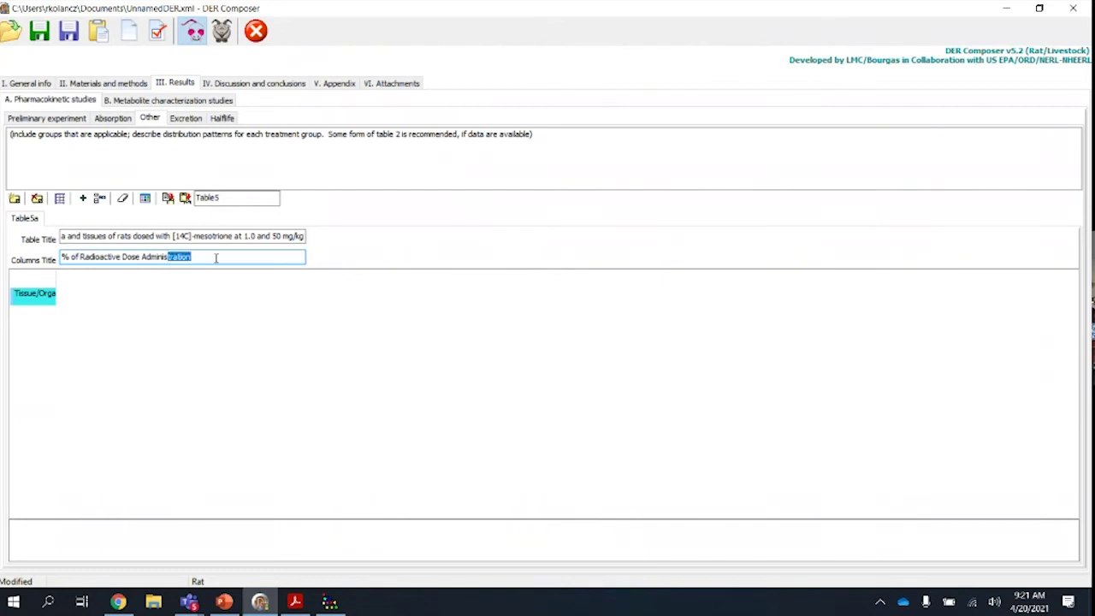
type("tered")
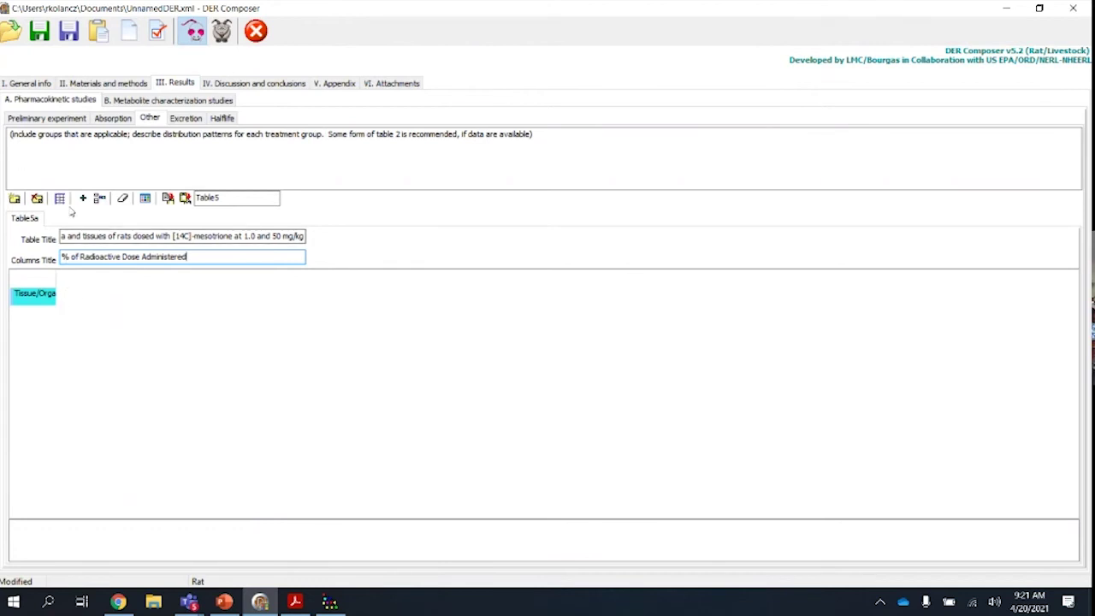
- Open the table's column definitions and add the custom columns Male and Female
left_click(60, 198)
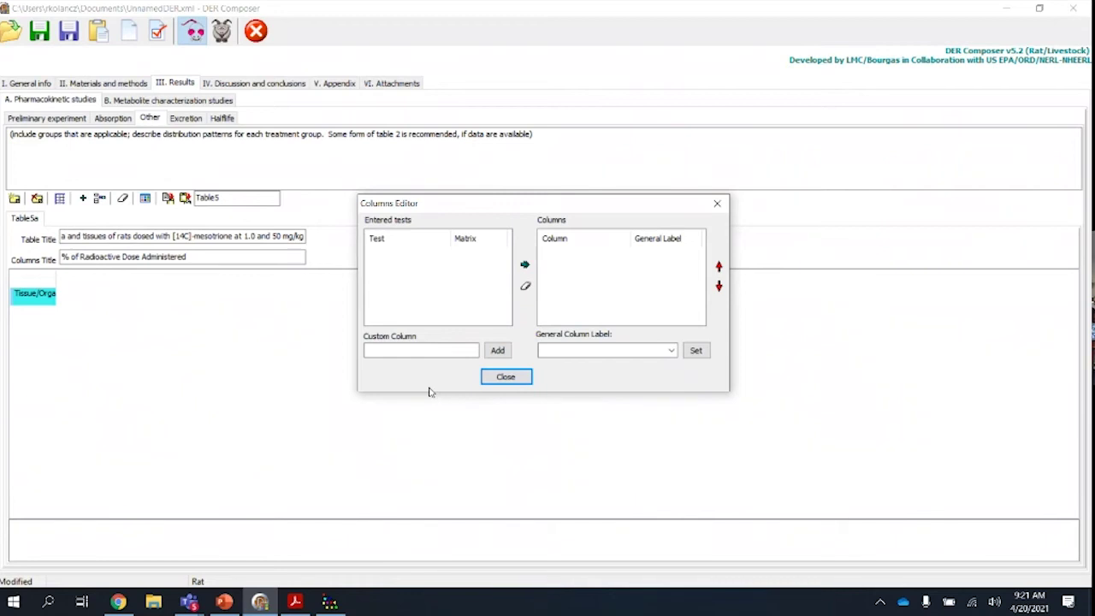
left_click(399, 349)
left_click(399, 350)
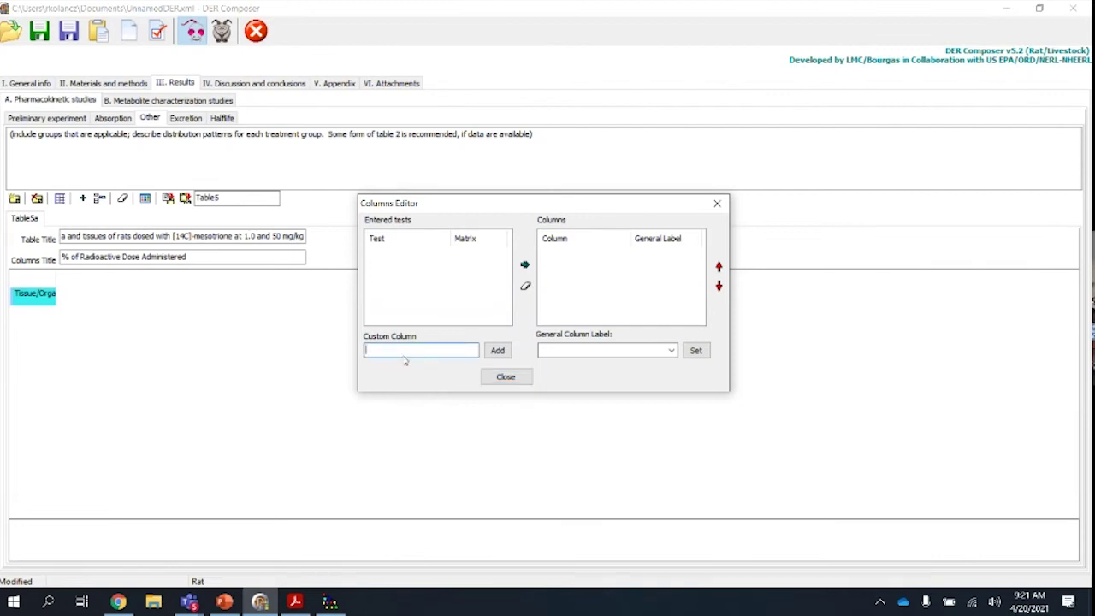
type("Male")
left_click(498, 351)
left_click(427, 349)
type("Female")
left_click(500, 352)
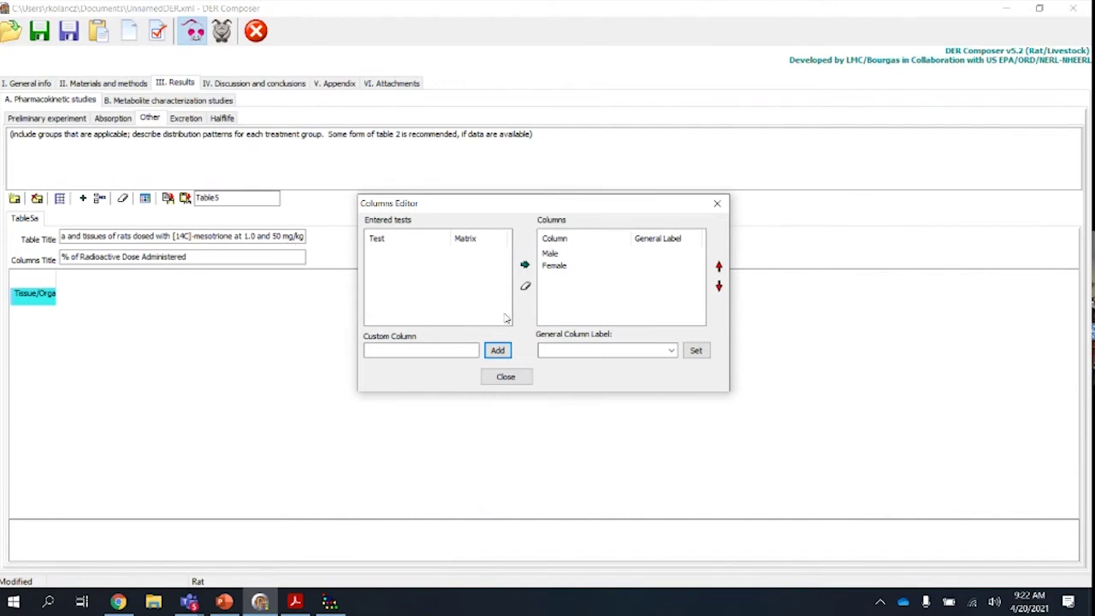
- Add a second pair of custom columns named Male and Female
left_click(395, 351)
type("Male")
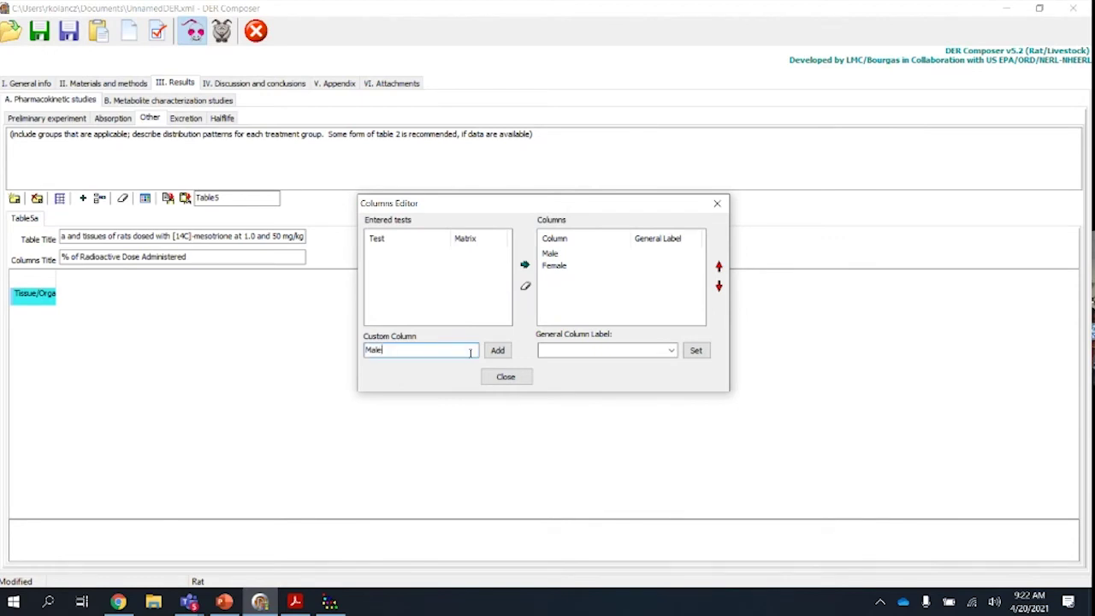
left_click(500, 354)
left_click(419, 349)
type("Fem")
left_click(497, 351)
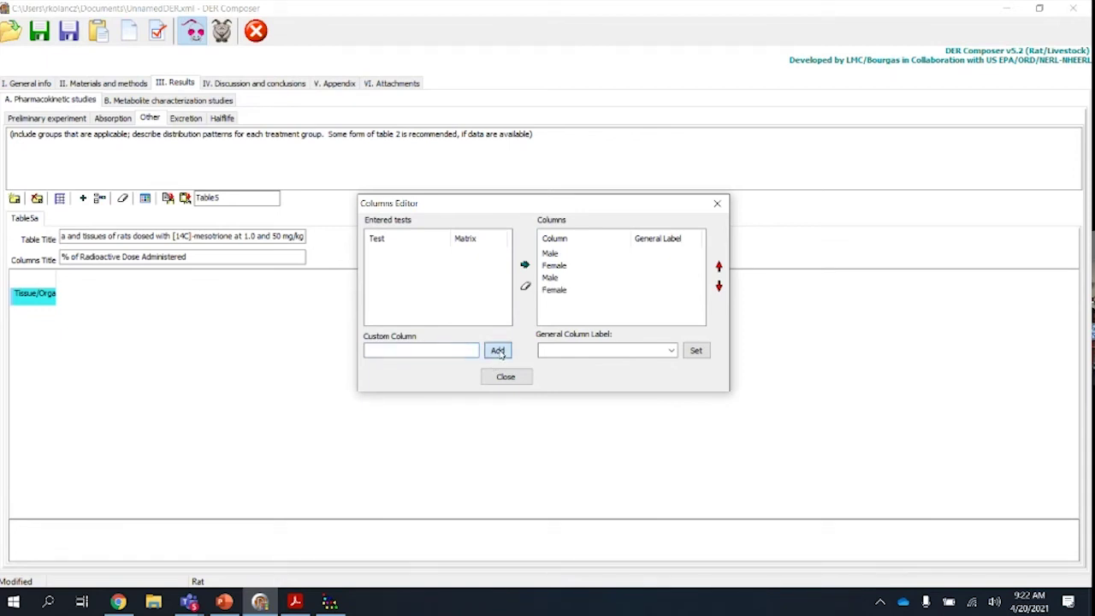
- Assign the general column label "Hi Dose" to the second Male and Female columns
left_click(603, 351)
type("Hi D")
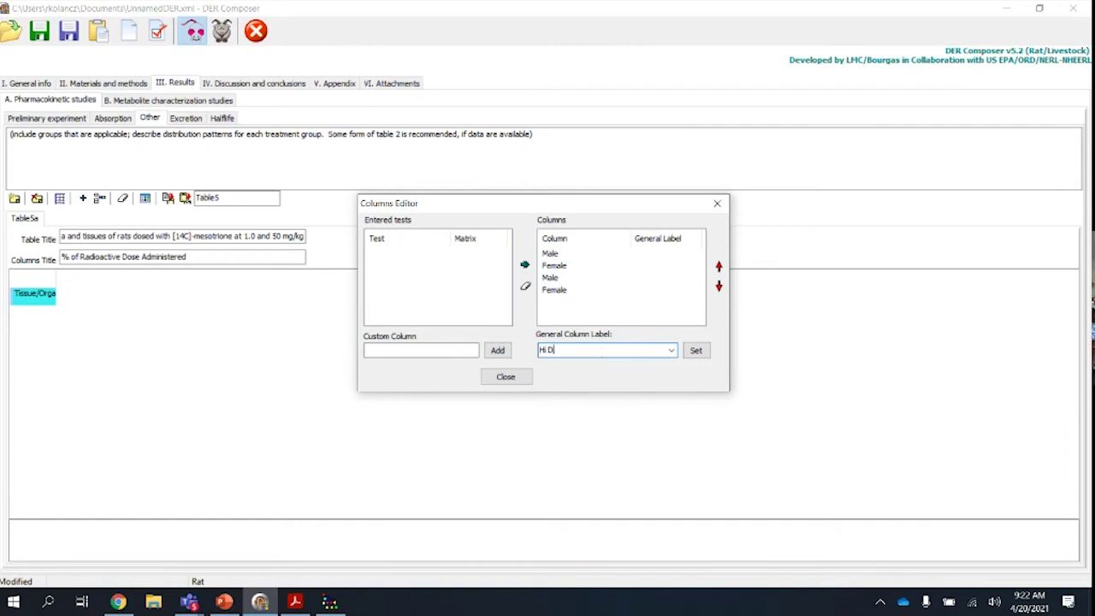
type("ose")
left_click(553, 278)
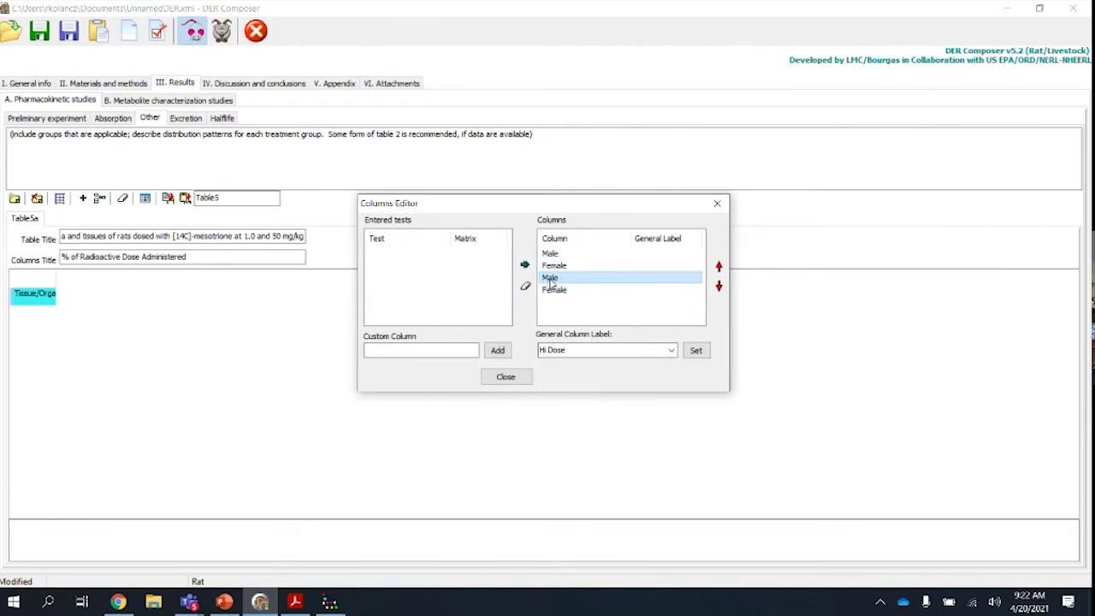
left_click(698, 351)
left_click(556, 291)
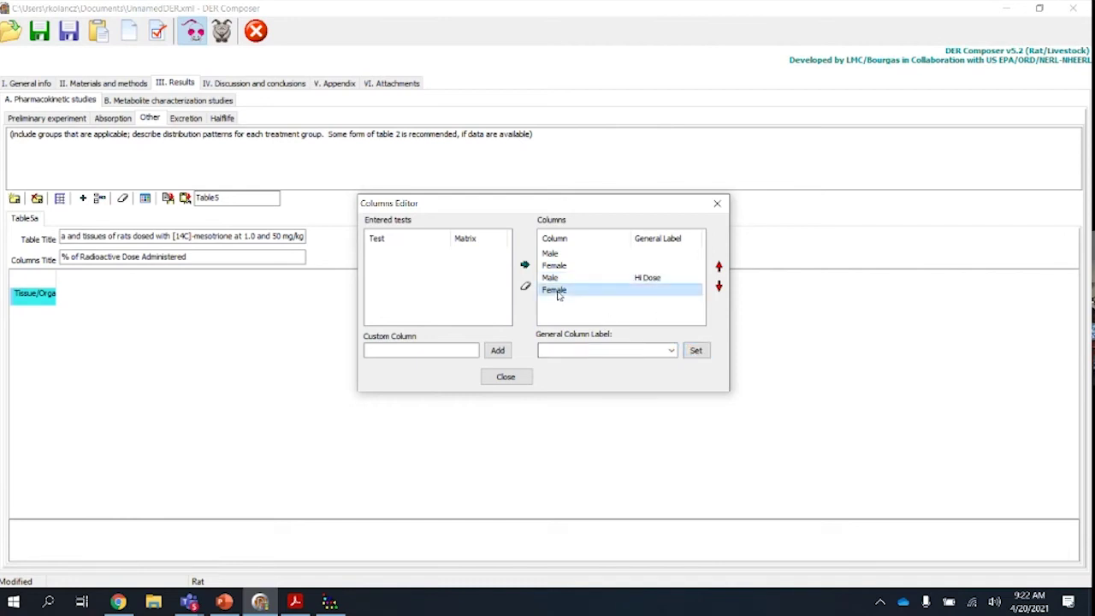
left_click(672, 351)
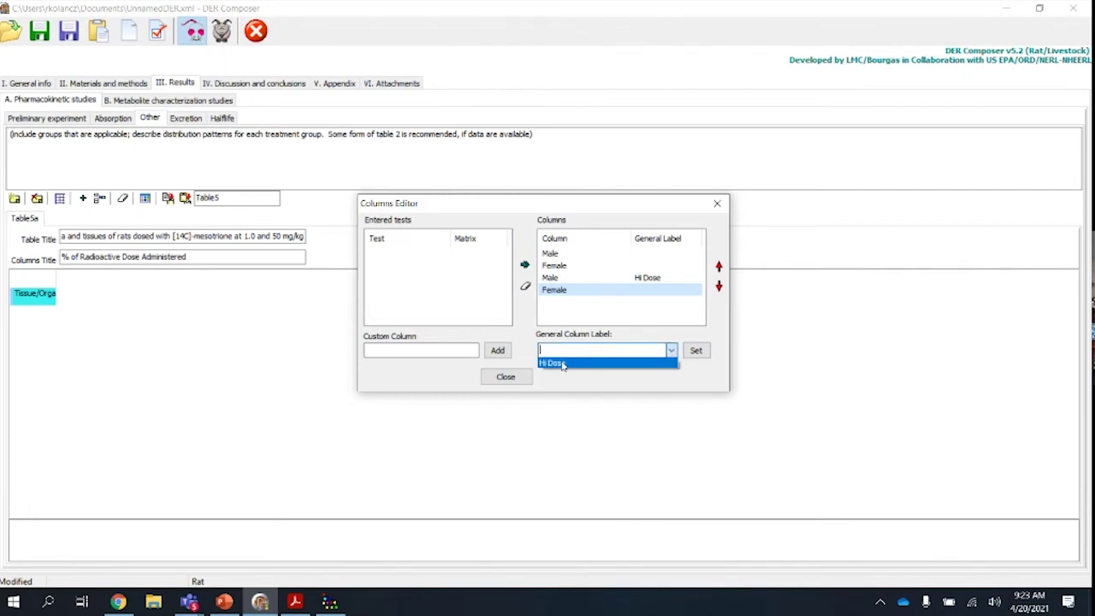
left_click(672, 352)
left_click(672, 352)
left_click(558, 362)
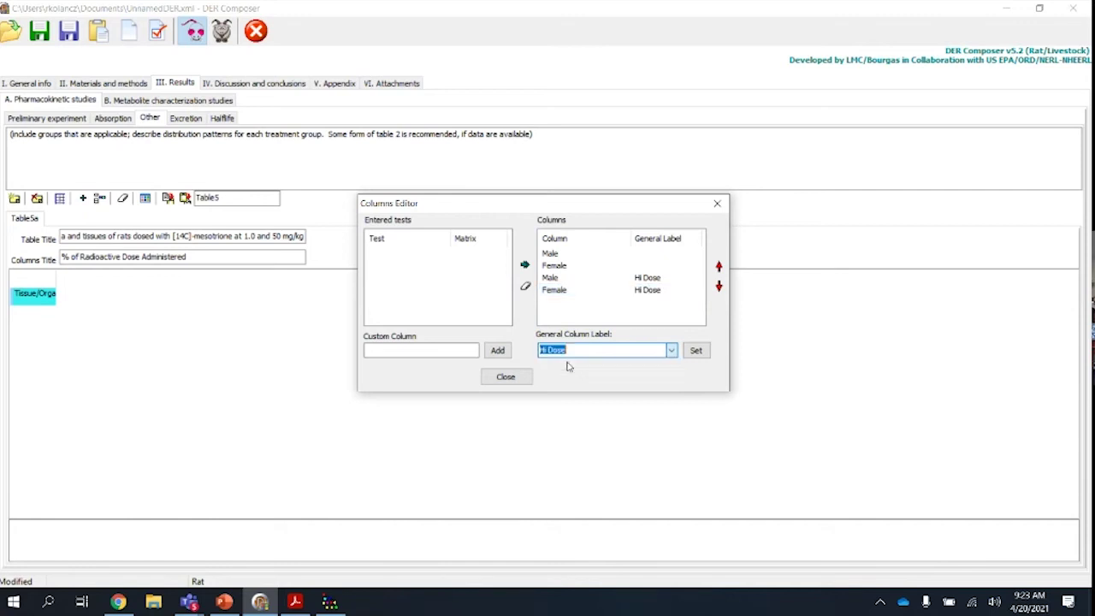
- Assign the general column label "Lo Dose" to the first Male and Female columns and finish editing the columns
left_click(551, 254)
left_click(588, 350)
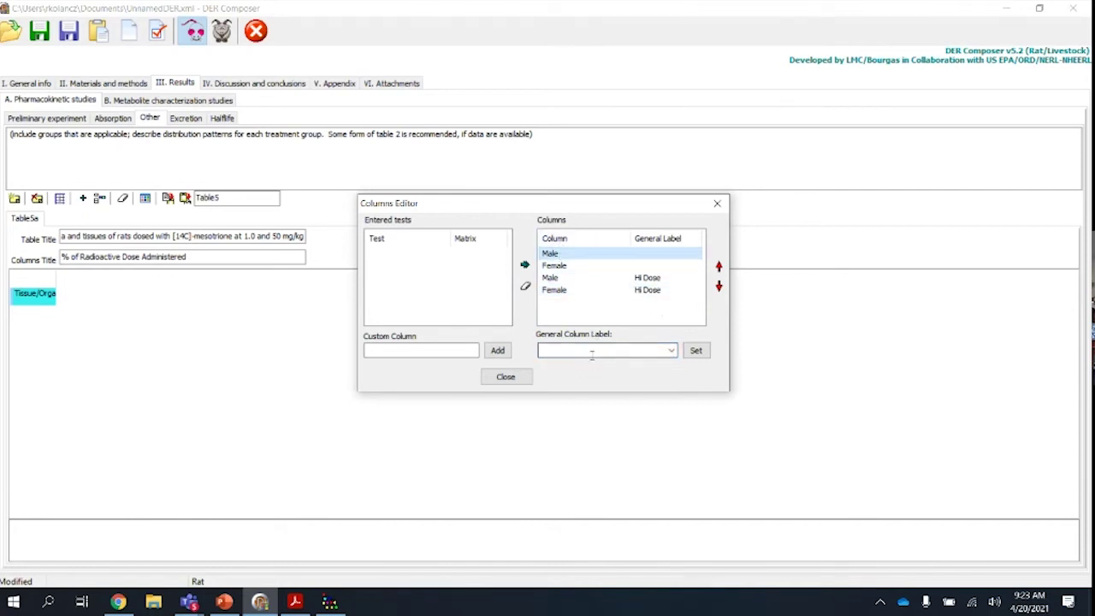
type("Lo Dose")
left_click(696, 351)
left_click(560, 266)
left_click(673, 351)
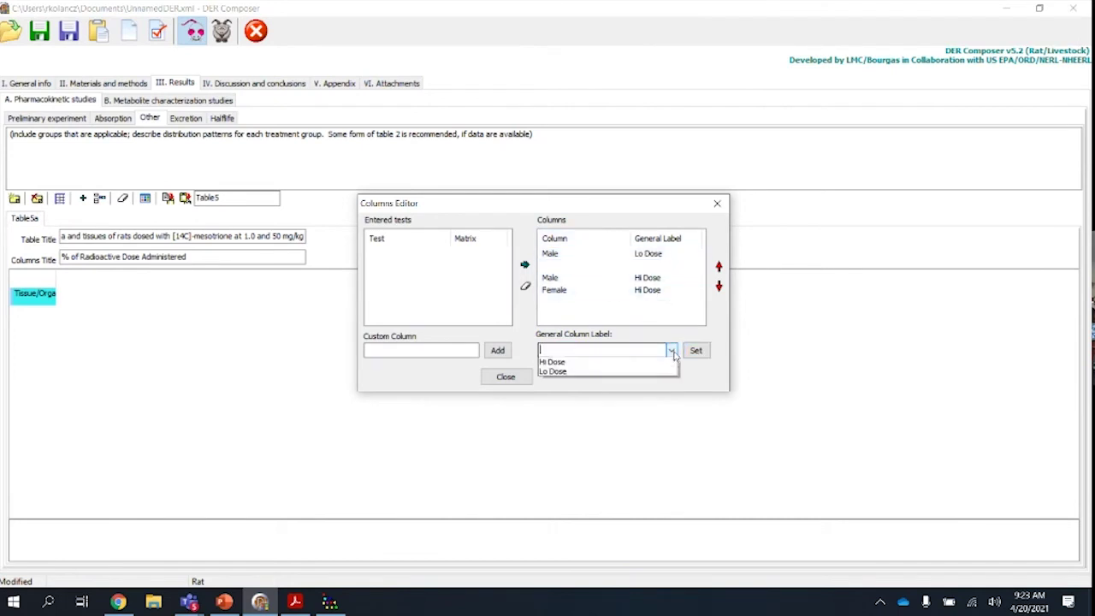
left_click(557, 373)
left_click(684, 277)
left_click(696, 350)
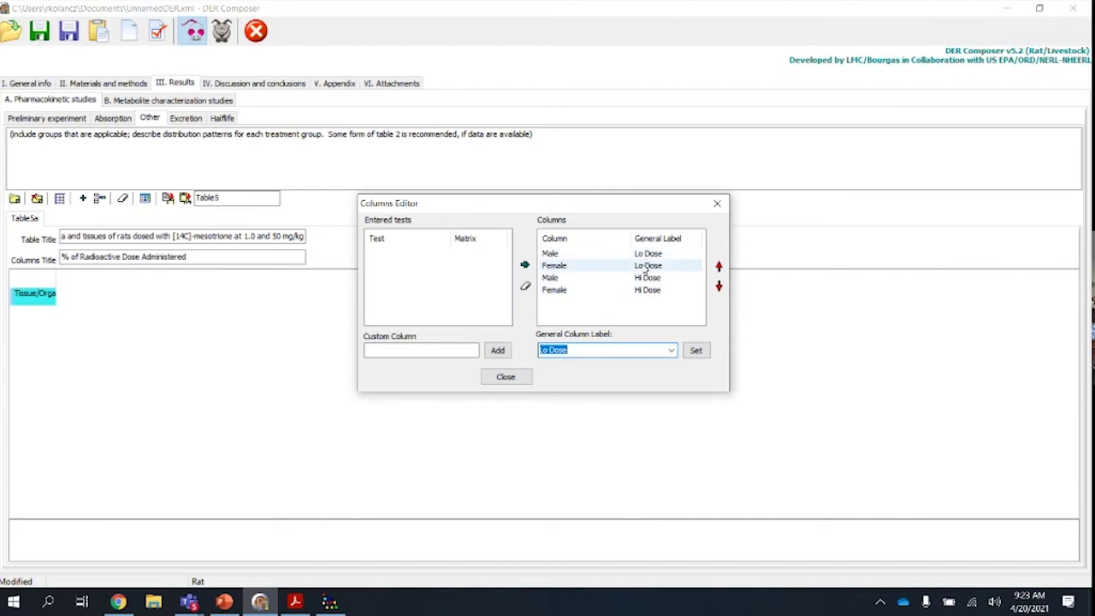
left_click(506, 377)
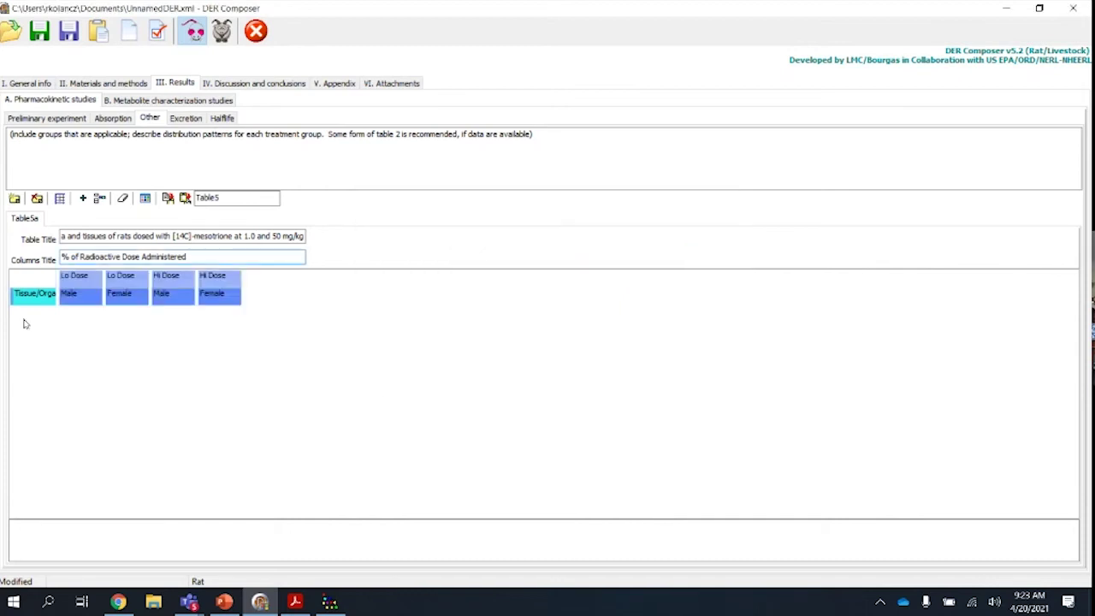
- Widen the Tissue/Organ column and add a table row named Urine
left_click(58, 276)
left_click_drag(97, 270, 95, 272)
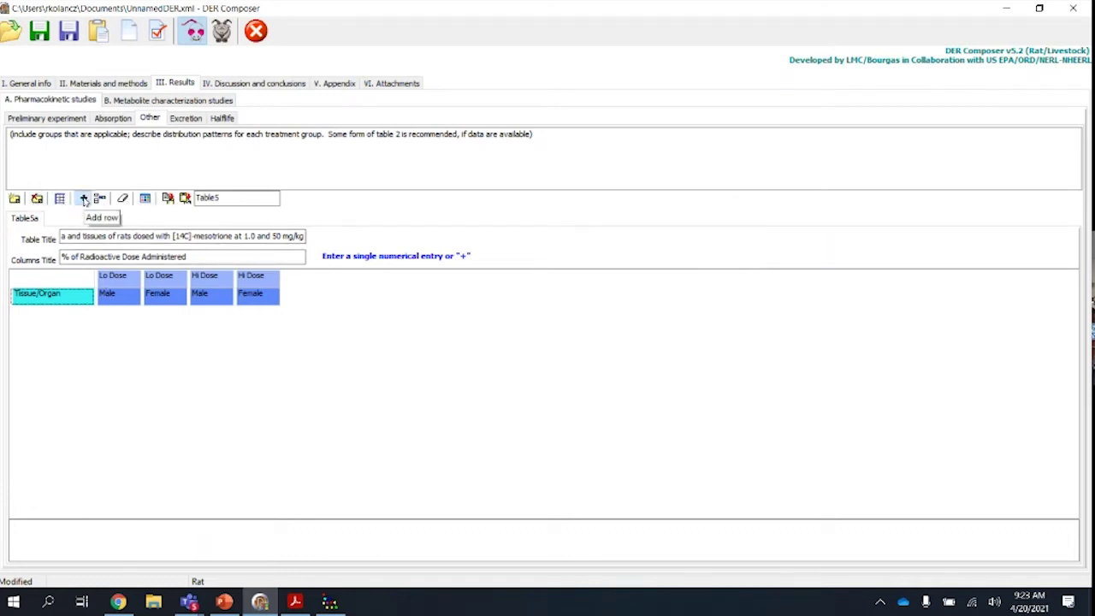
left_click(83, 198)
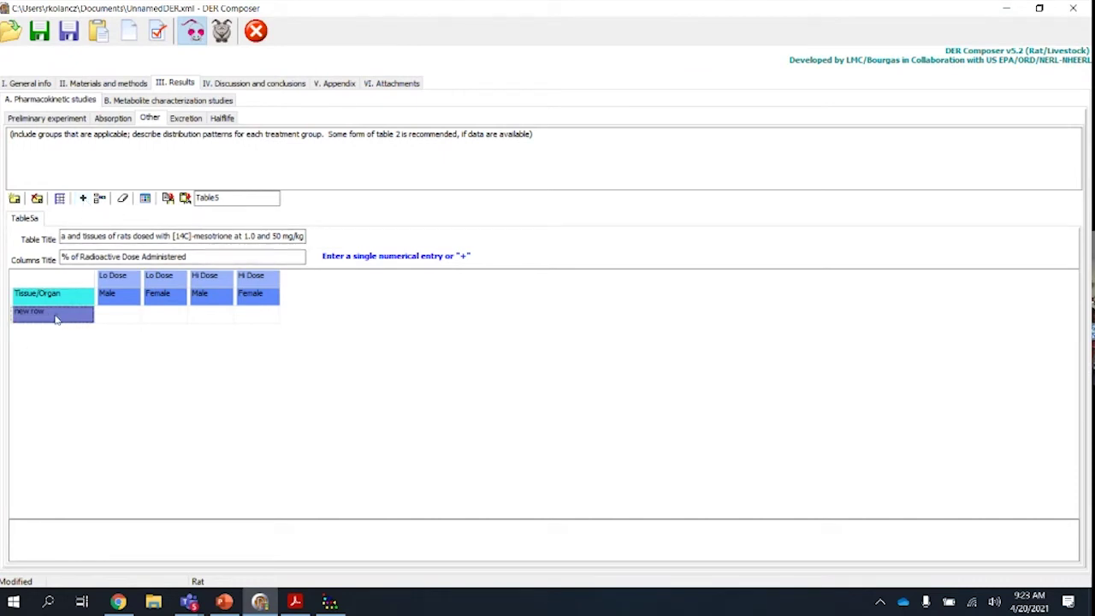
double_click(56, 317)
type("Y")
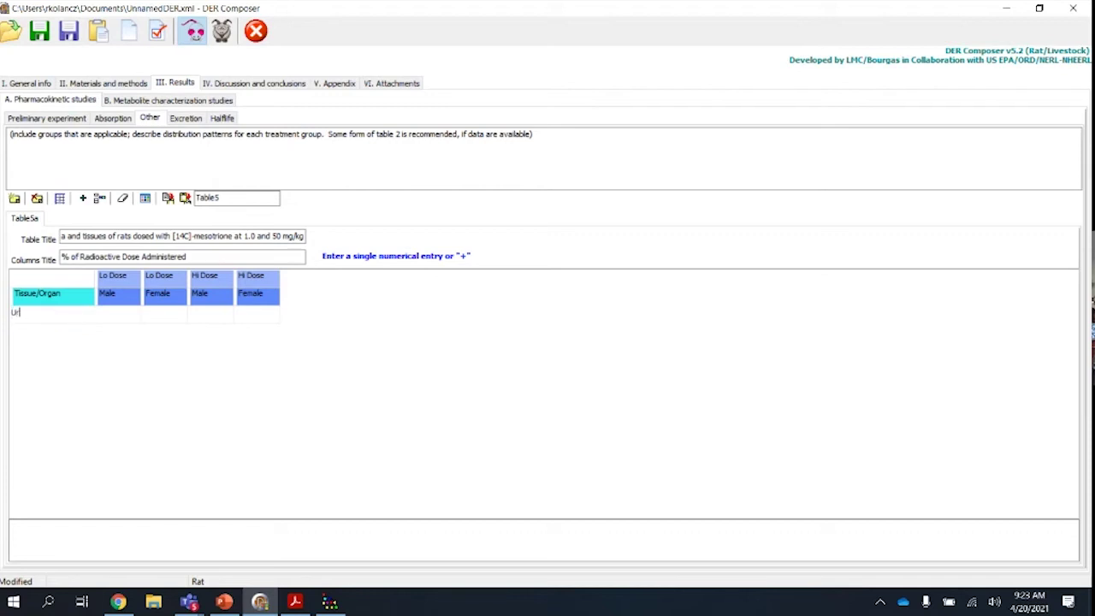
type("rine")
- Add another row, clear the Feces entry from the Tissue/Organ header cell, and name the new row Feces
left_click(83, 198)
type("Feces")
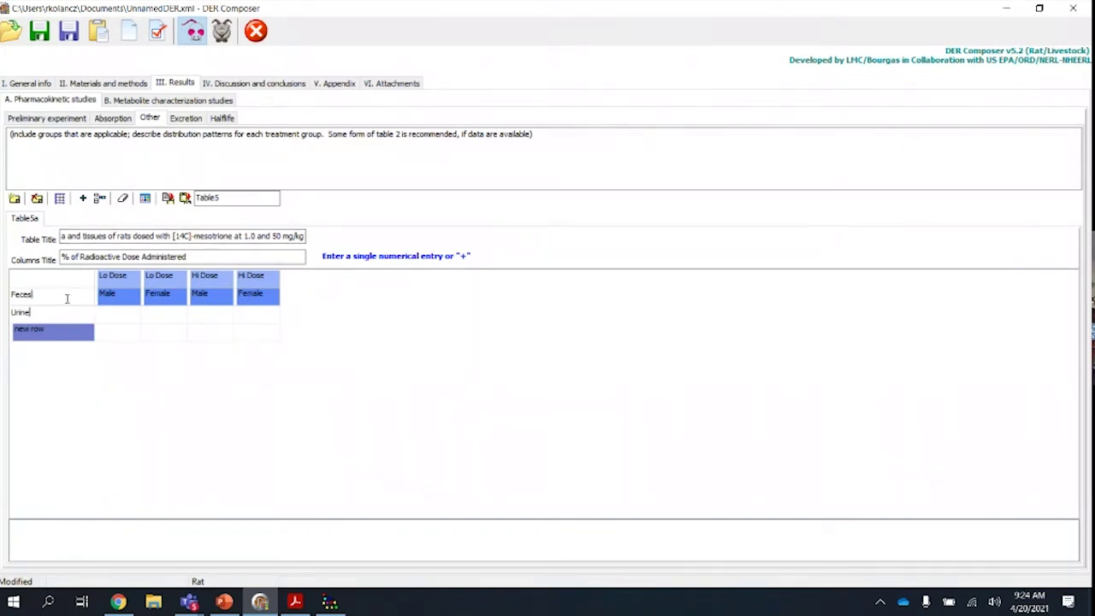
double_click(29, 296)
key("Delete")
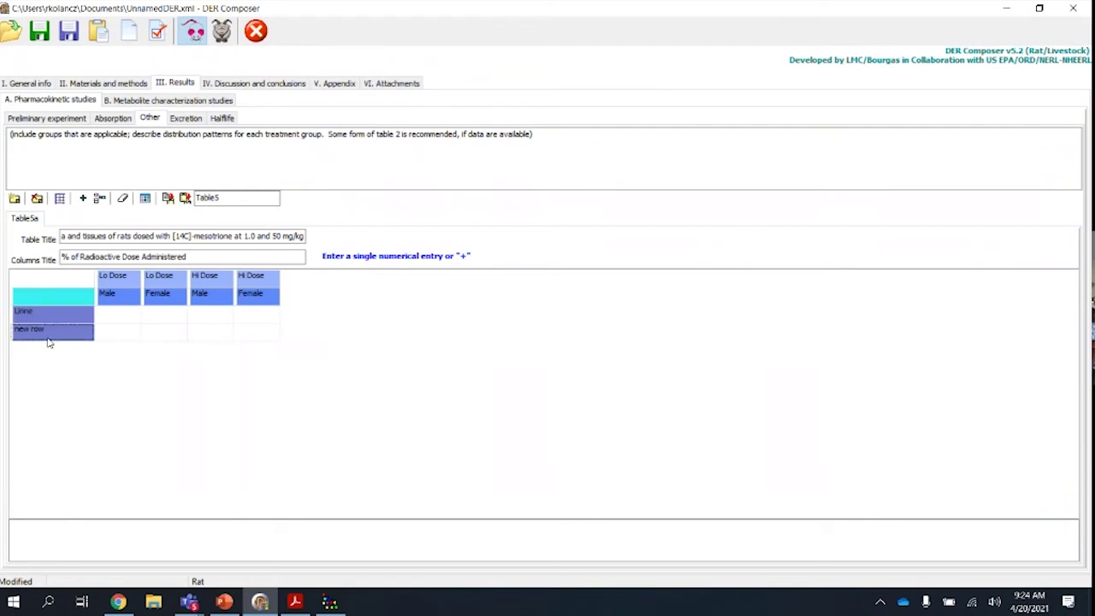
left_click(36, 332)
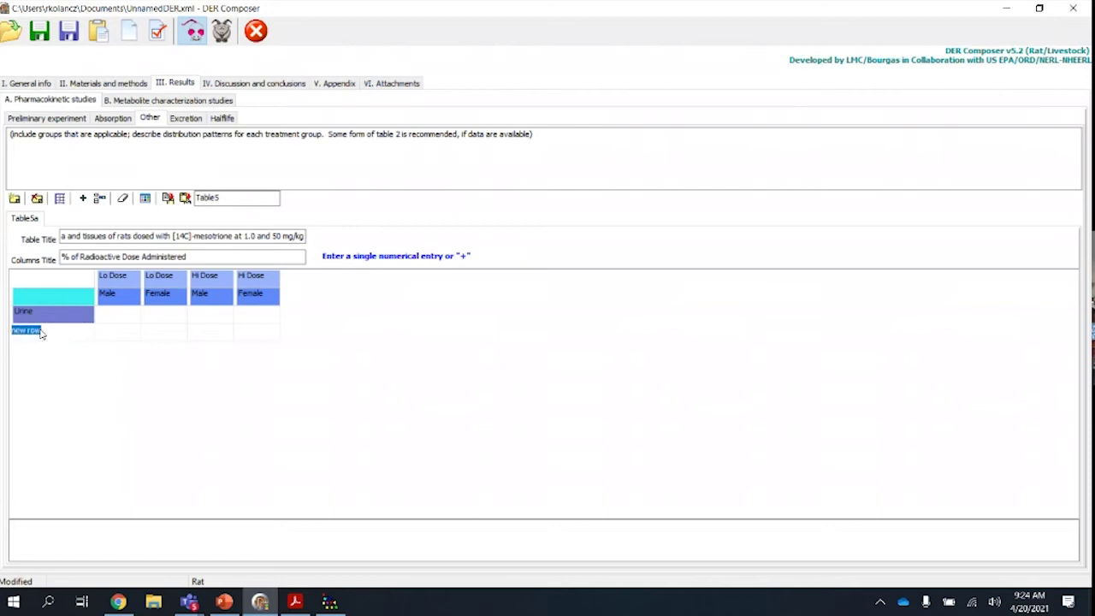
type("Feces")
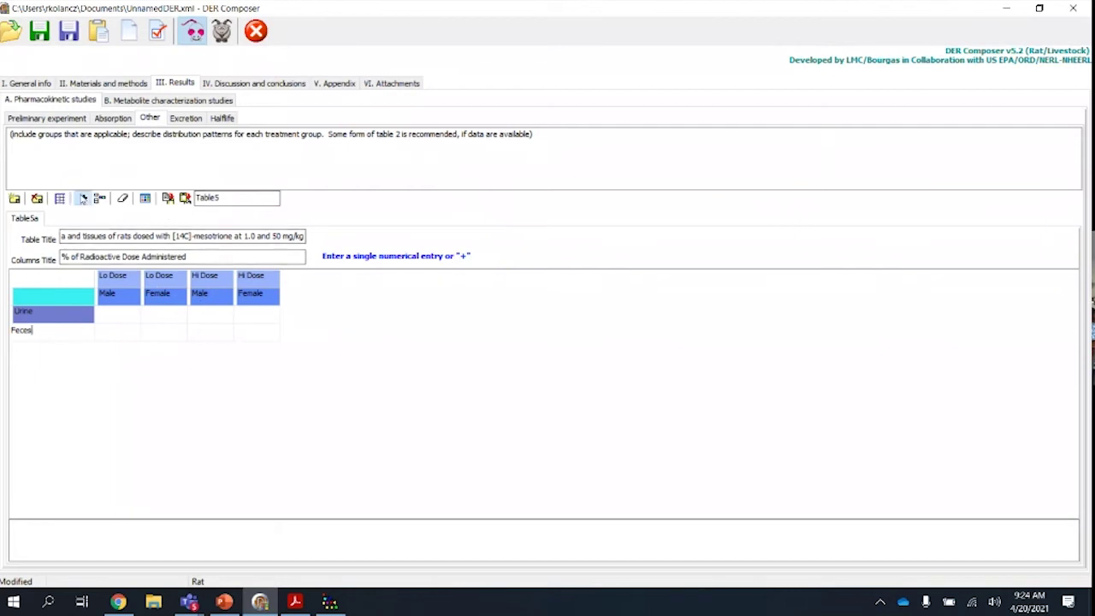
- Add two rows below Feces and name them Cage Wash and Tissues/Carcass
left_click(83, 198)
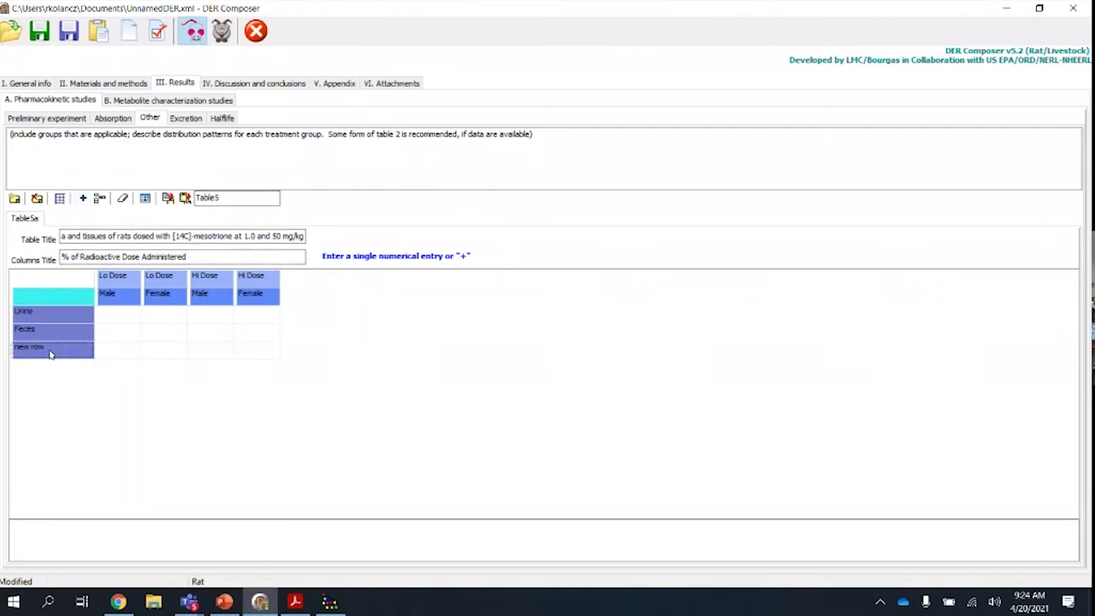
double_click(50, 353)
type("Cage Wash")
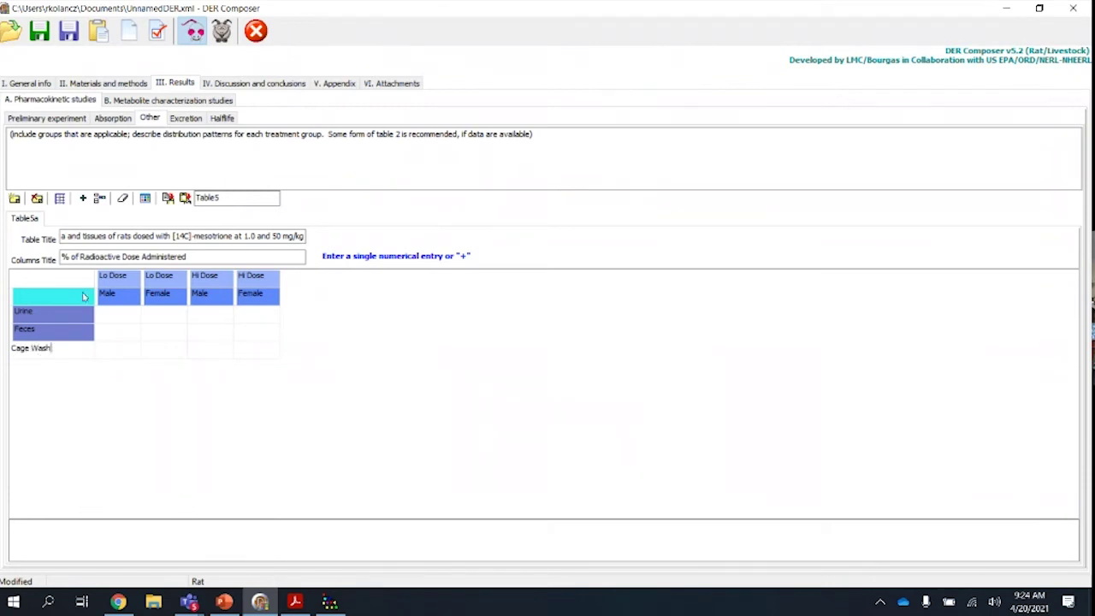
left_click(83, 198)
left_click(49, 368)
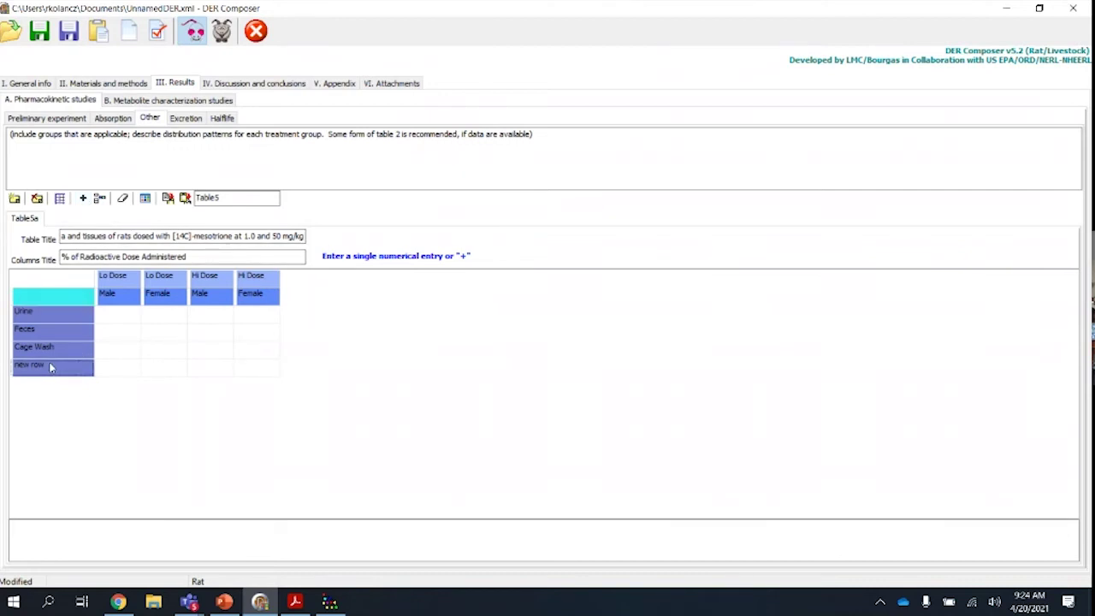
type("Tis")
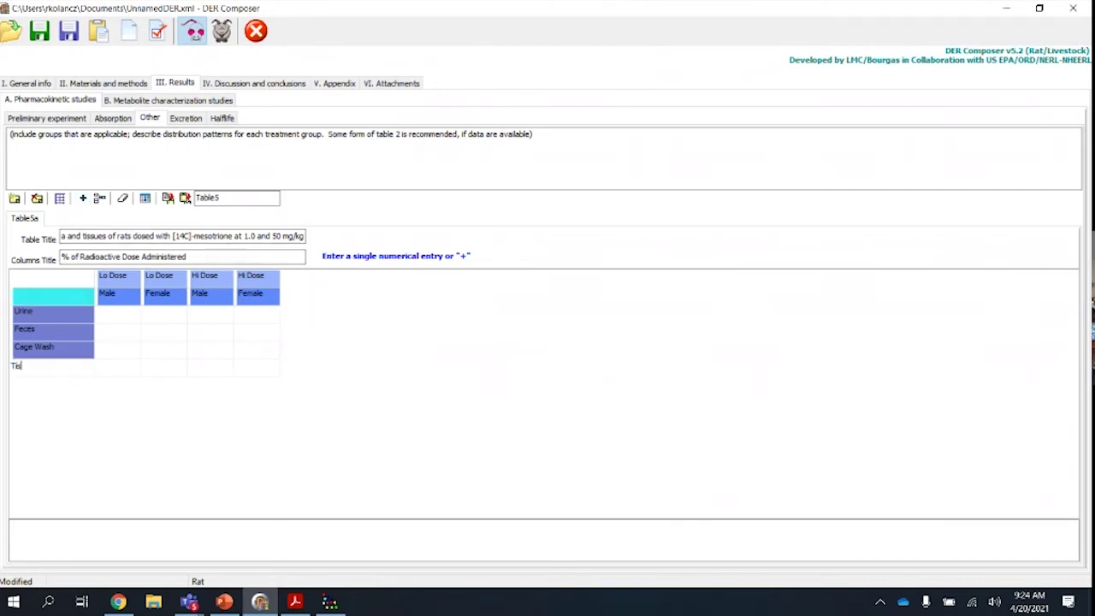
type("sues/Carcass")
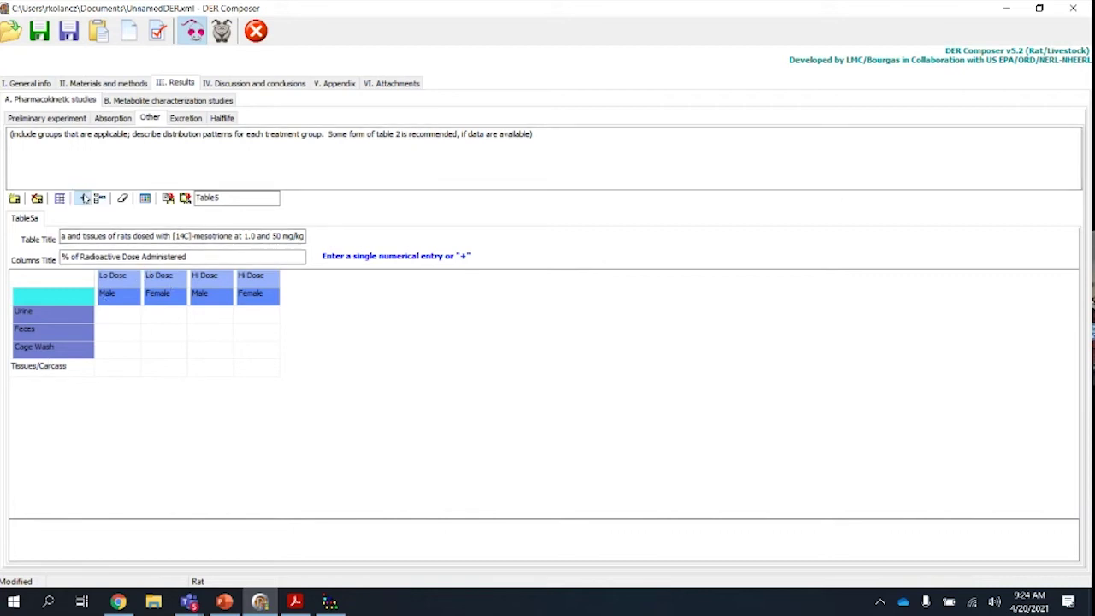
- Add a final row below Tissues/Carcass and name it Total
left_click(84, 198)
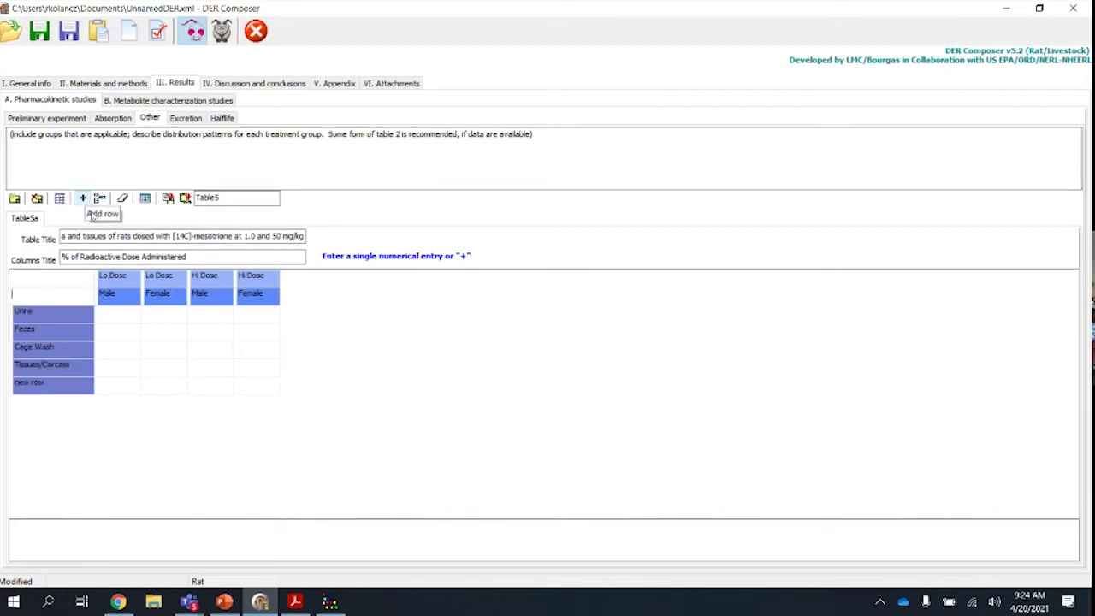
left_click(61, 389)
type("Total")
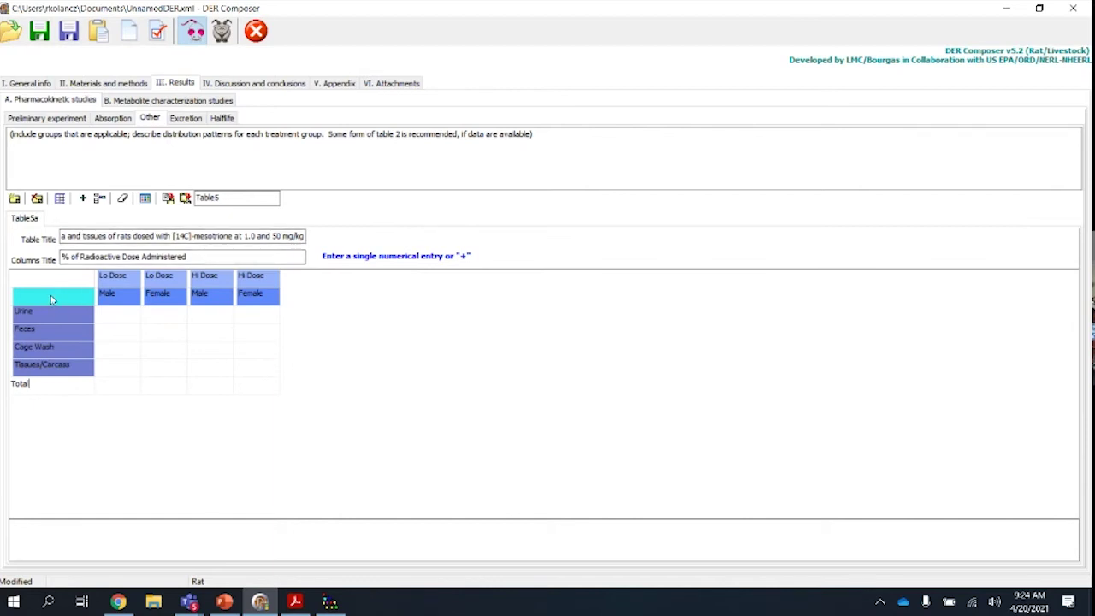
- Label the blank header cell above the row names as Sample
key("ctrl+a")
right_click(61, 296)
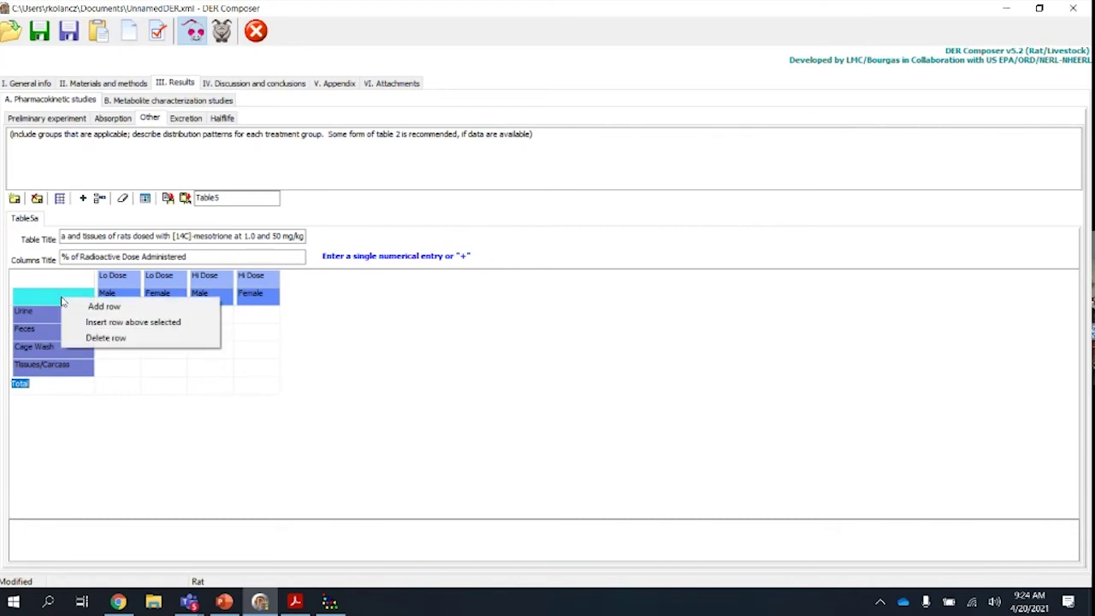
left_click(47, 299)
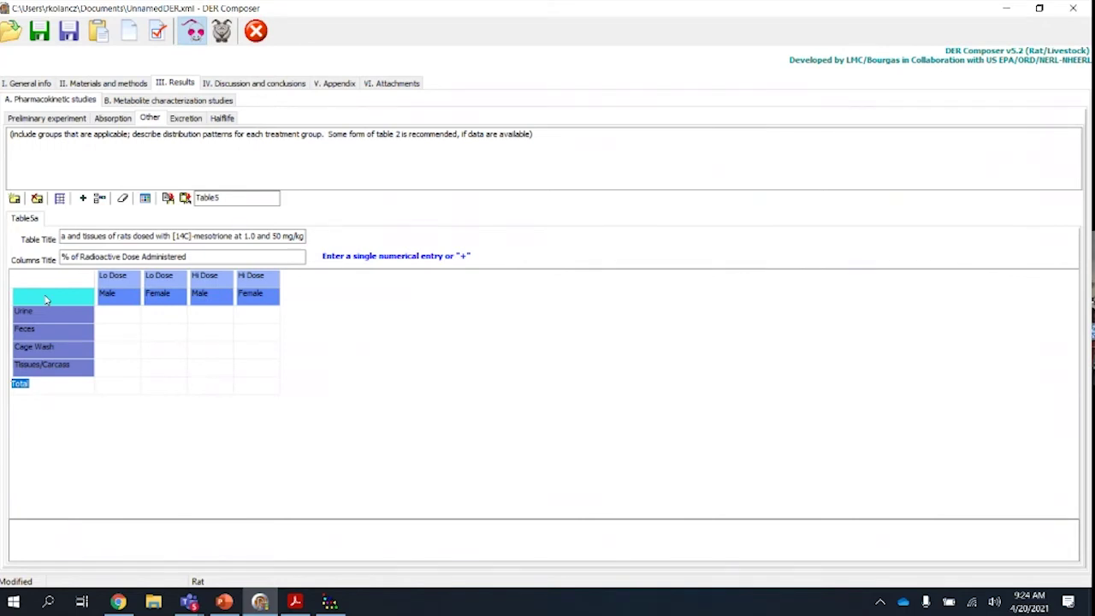
double_click(46, 298)
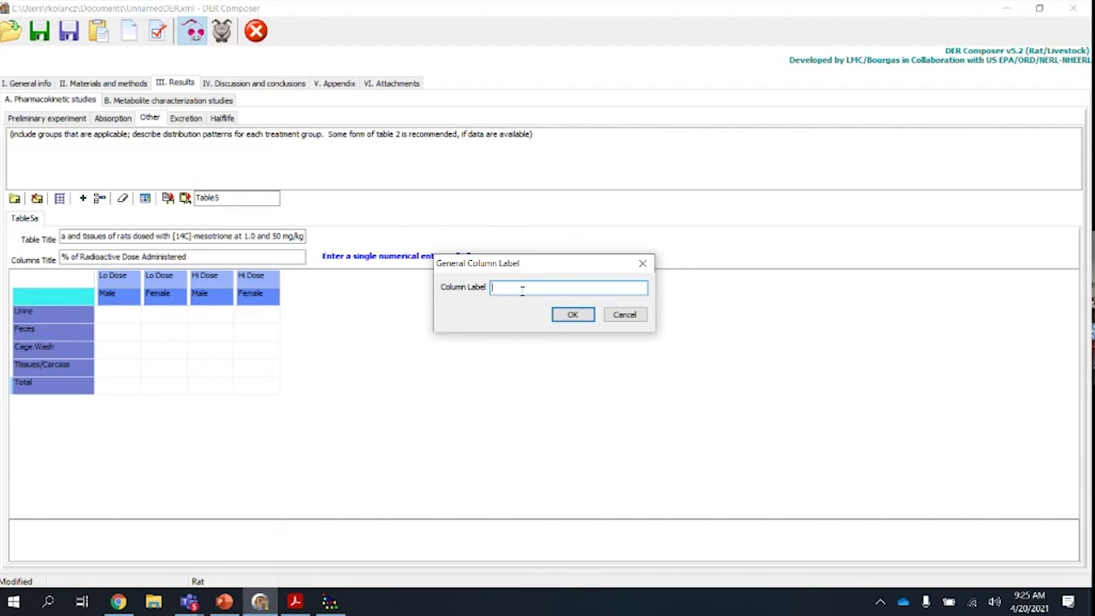
type("Sample")
left_click(573, 315)
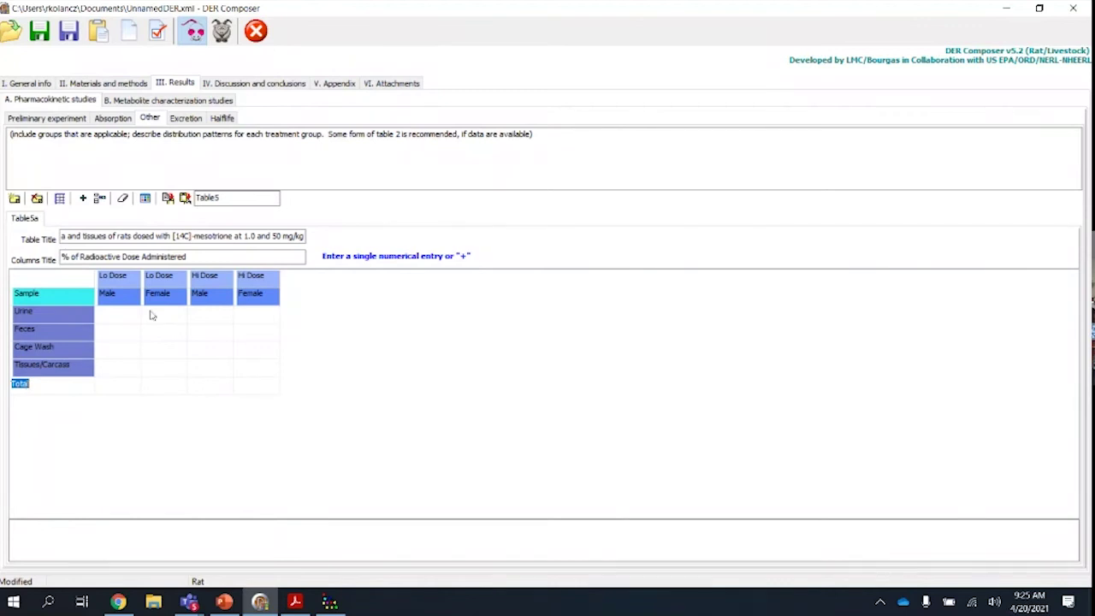
- Fill the Lo Dose Male column from Urine down to Total with 54.15, 24.50, 0.90, 12.46 and 92.01
key("Return")
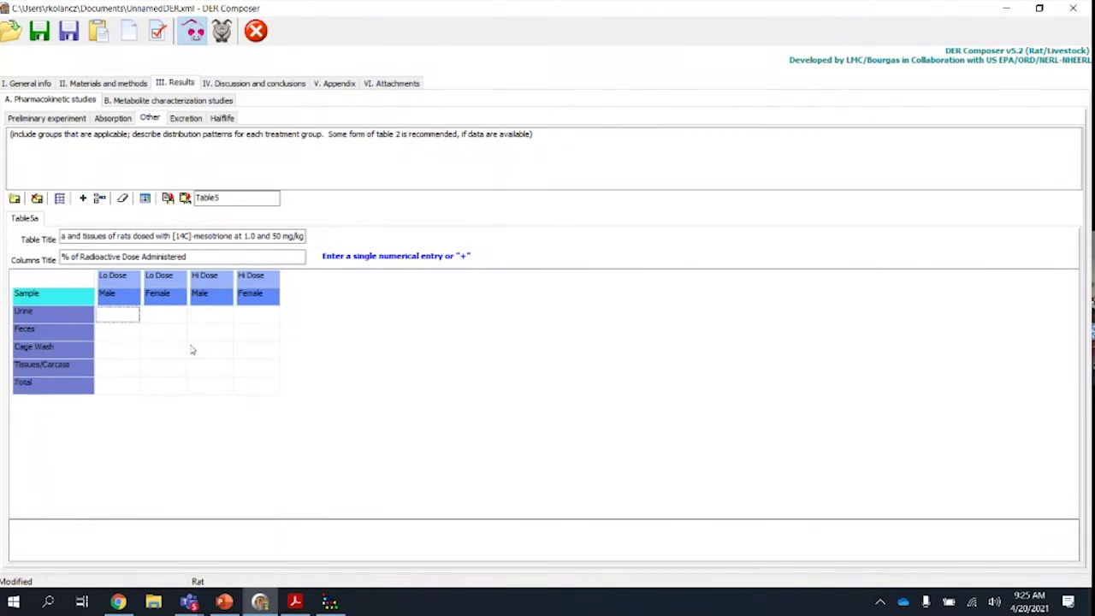
type("54.15")
key("Return")
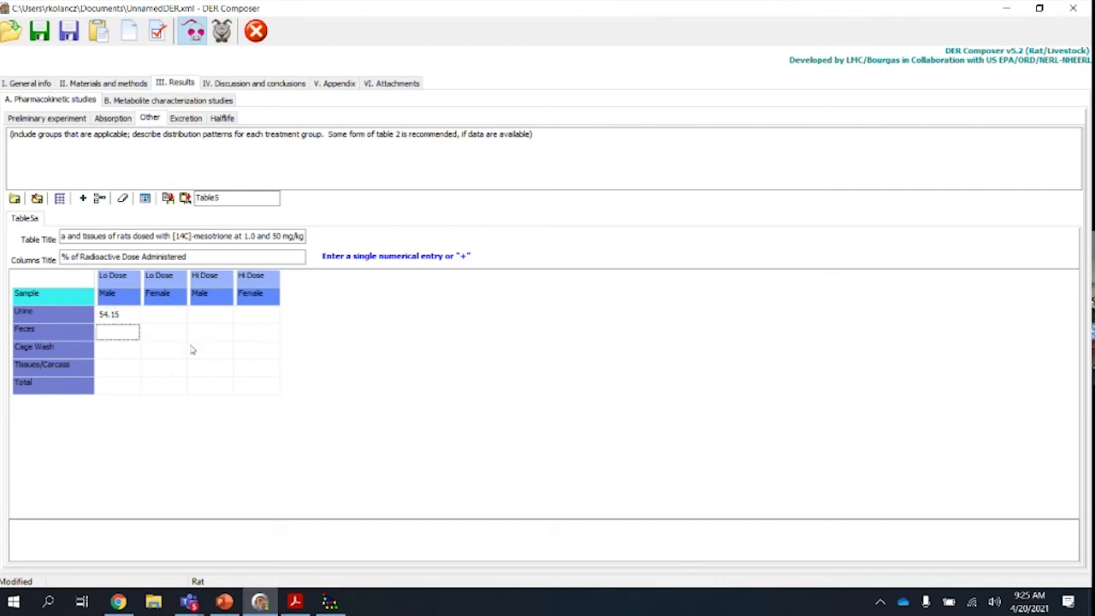
type("24.50")
key("Return")
type("0.90")
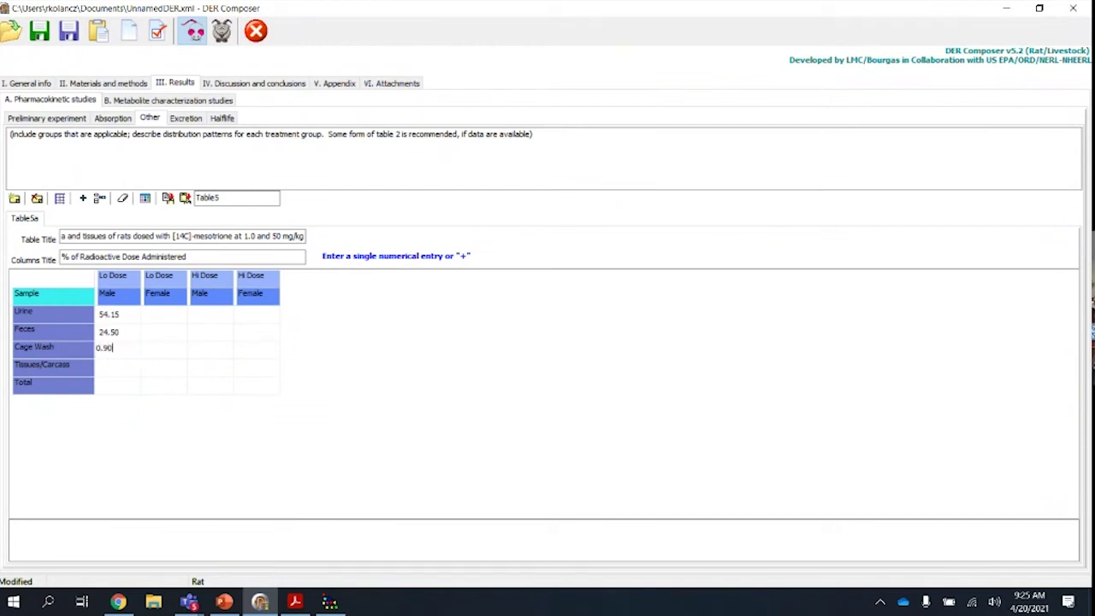
key("Return")
type("12.46")
key("Return")
type("92.01")
- Fill the Lo Dose Female column from Urine down to Total with 55.88, 23.80, 1.36, 11.23 and 92.27
left_click(173, 321)
type("55.88")
key("Return")
type("23.80")
key("Return")
type("1.36")
key("Return")
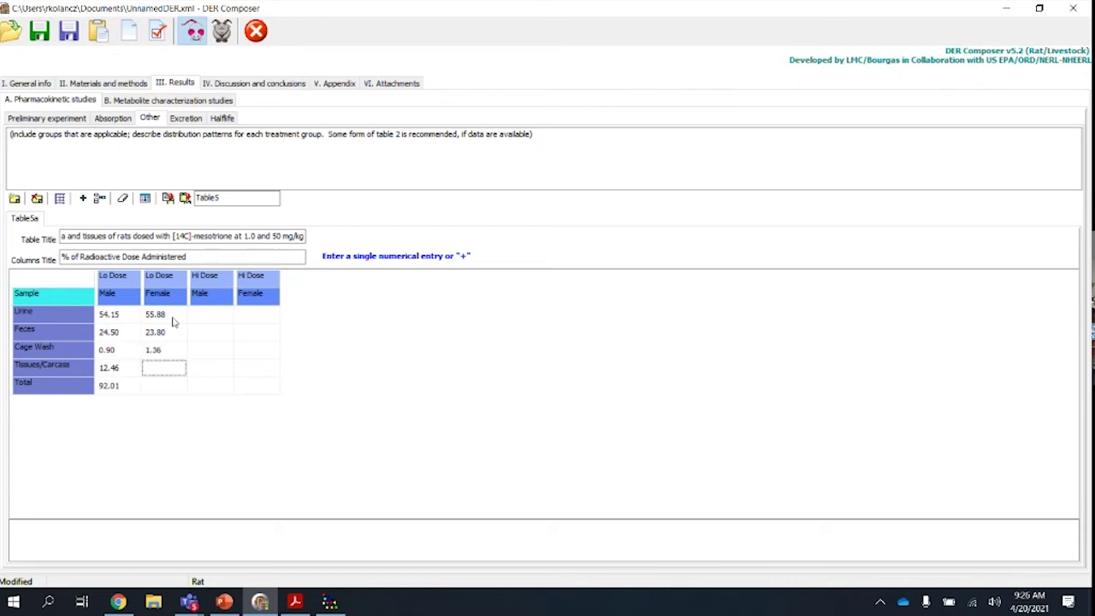
type("11.23")
key("Return")
type("92.27")
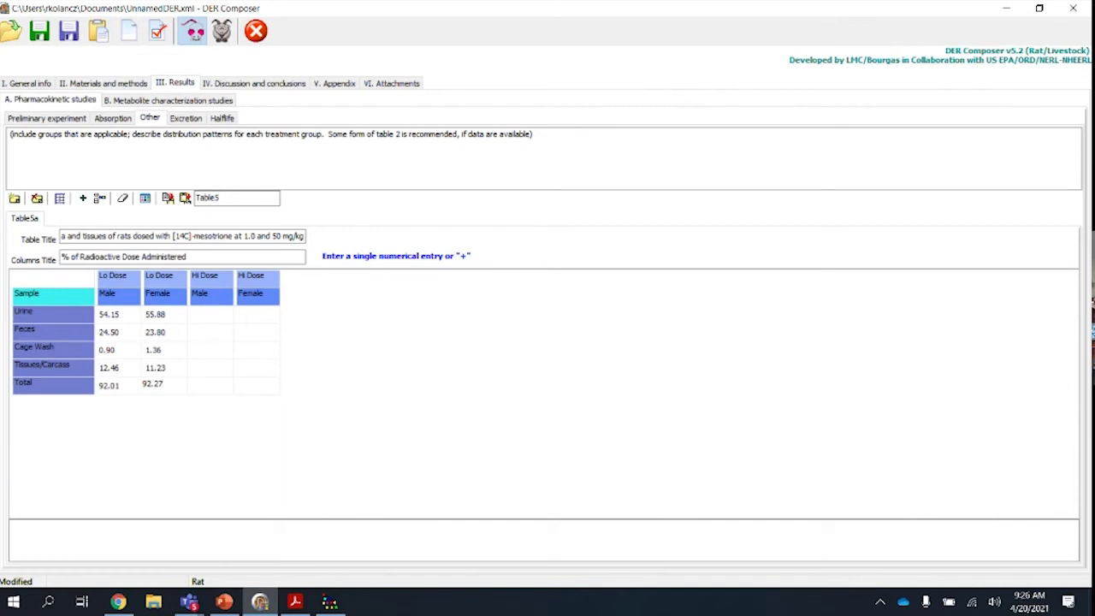
- Fill the Hi Dose Male column from Urine down to Total with 61.54, 30.49, 0.73, 0.71 and 93.47
left_click(214, 322)
type("61.54")
key("Return")
type("30.49")
key("Return")
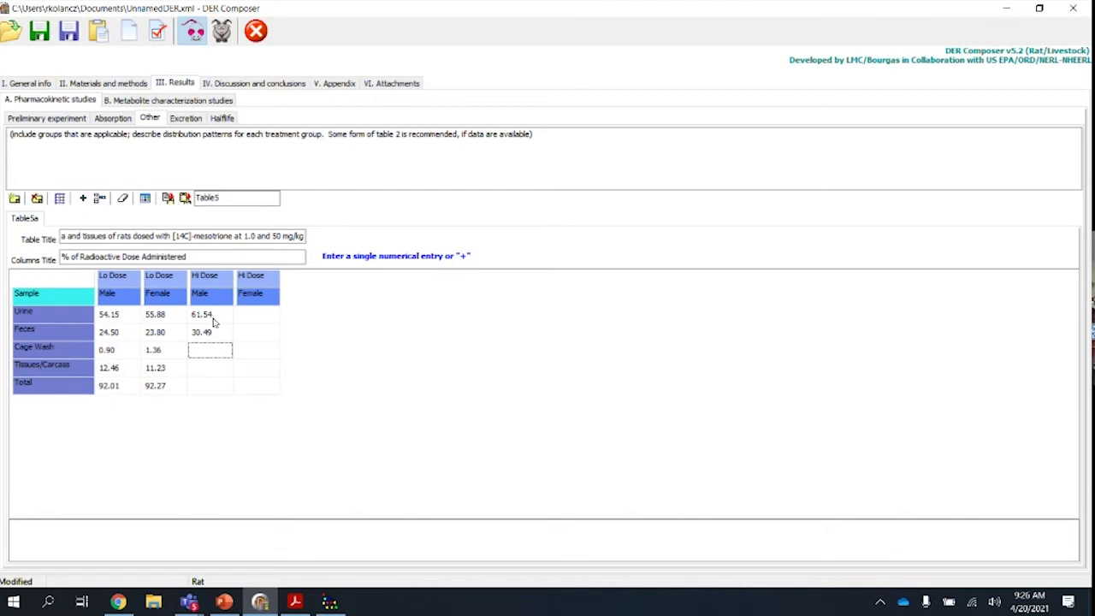
type("0.73")
key("Return")
type("0.71")
key("Return")
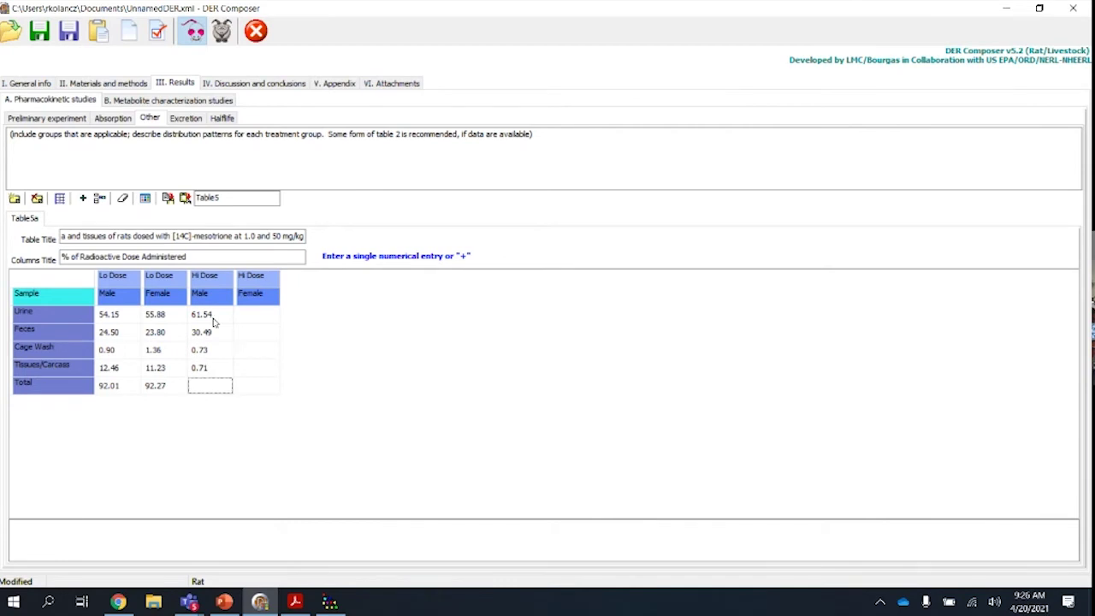
type("93.47")
- Fill the Hi Dose Female column from Urine down to Total with 63.02, 28.77, 0.97, 1.11 and 93.87
left_click(256, 318)
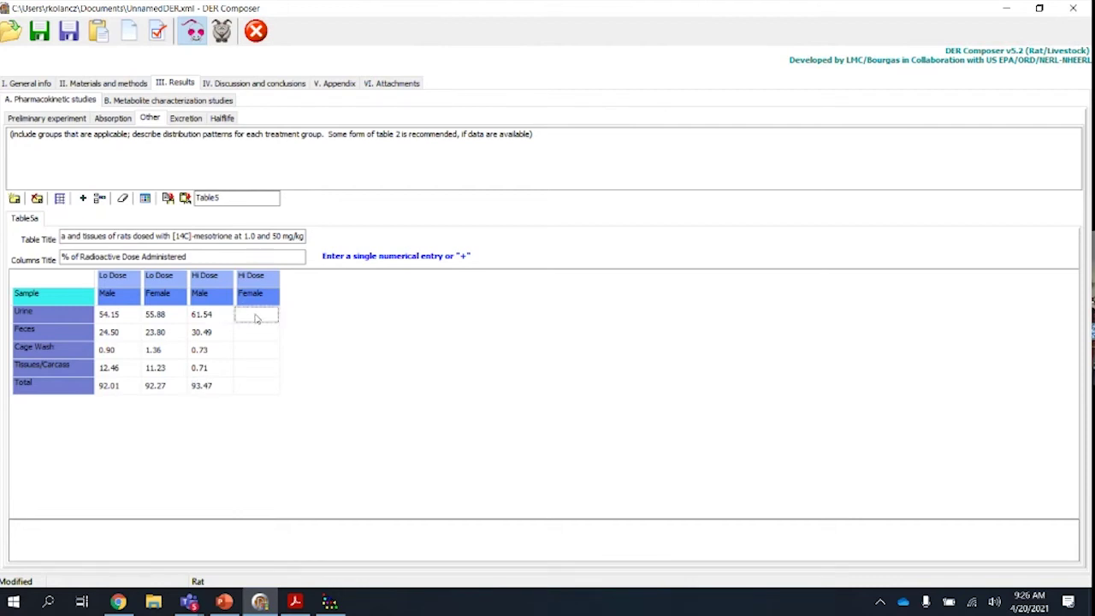
left_click(256, 317)
type("63.07")
key("Return")
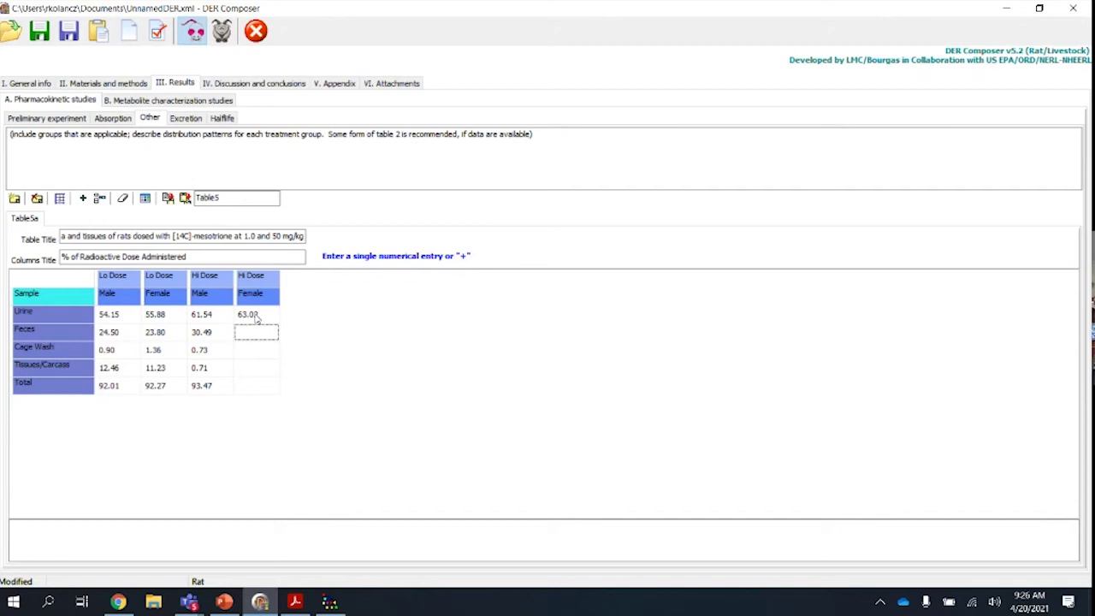
type("28.77")
key("Return")
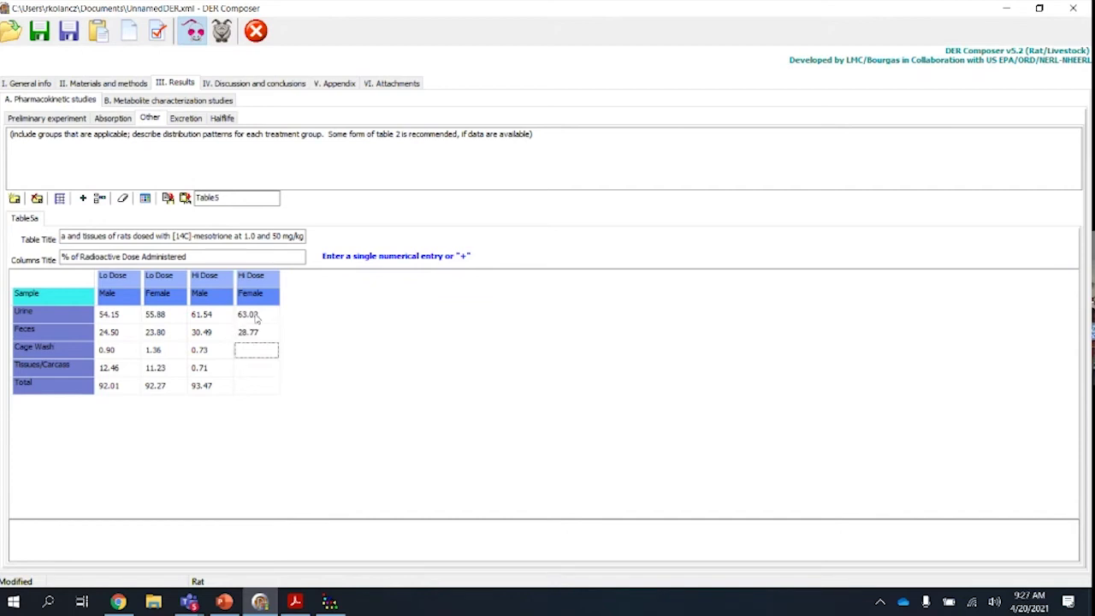
type("0.97")
key("Return")
type("1.11")
key("Return")
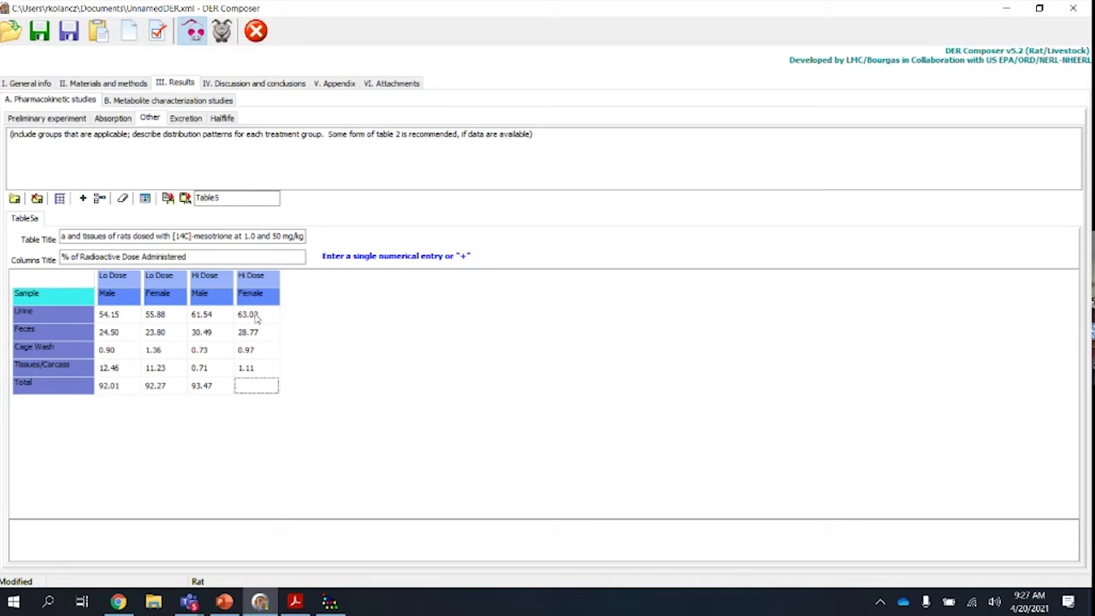
type("93.87")
key("Return")
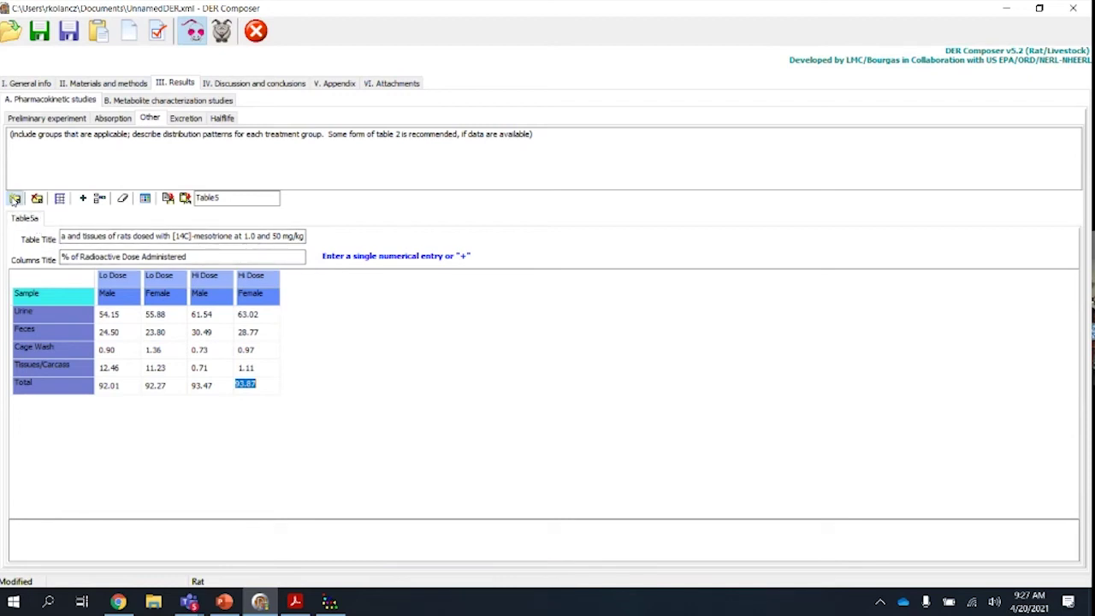
- Add a second table and paste a copy of Table5a's titles, columns, rows and data into it
left_click(14, 199)
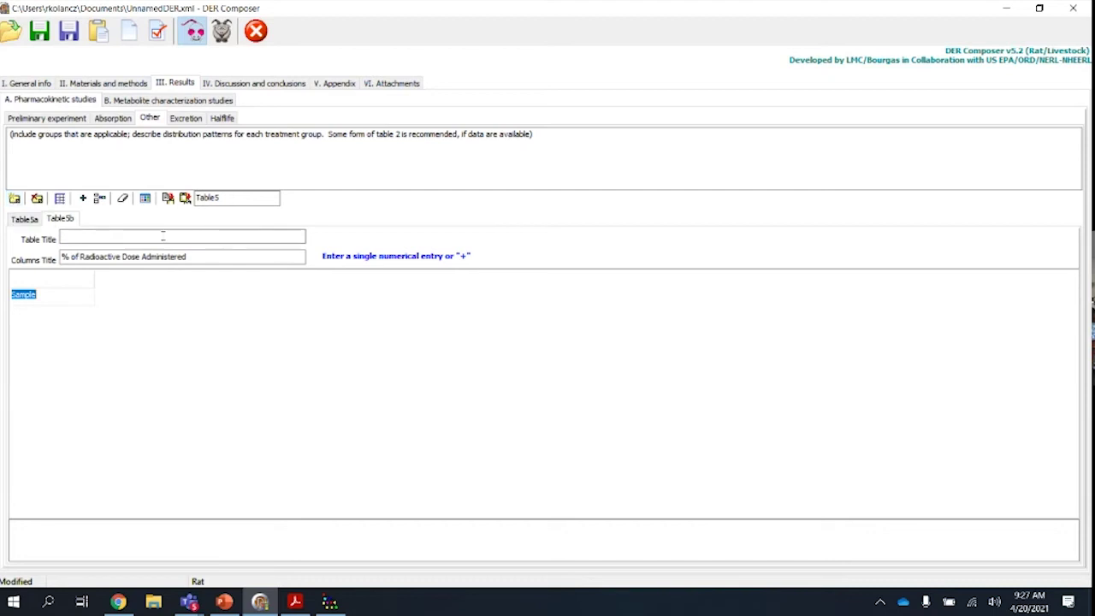
left_click(23, 219)
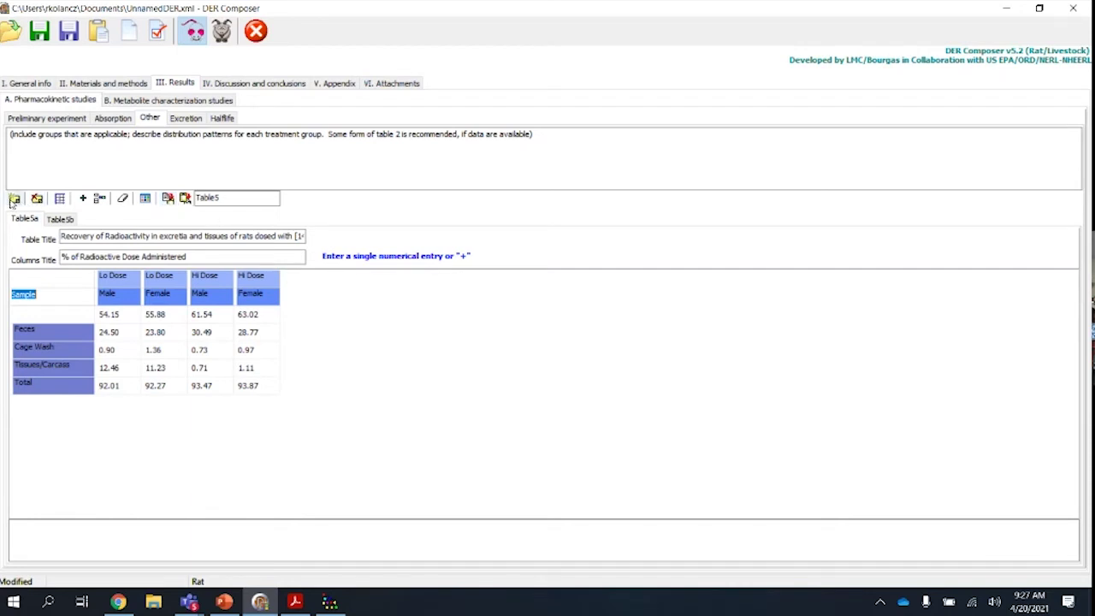
left_click(65, 220)
left_click(185, 198)
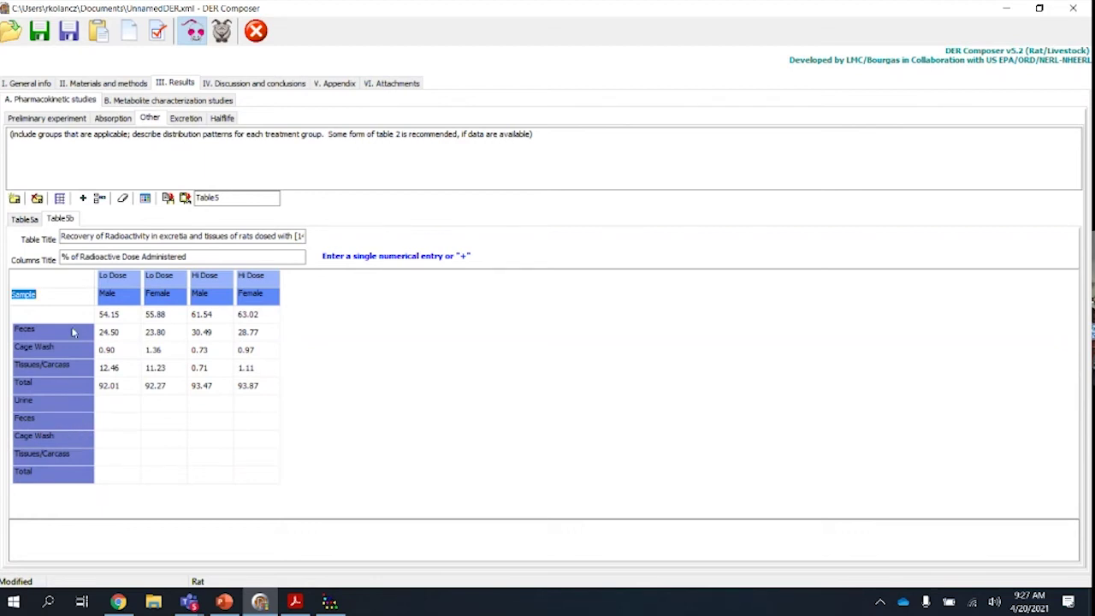
- Delete the empty duplicate Urine and Cage Wash rows from the copied table
left_click(47, 401)
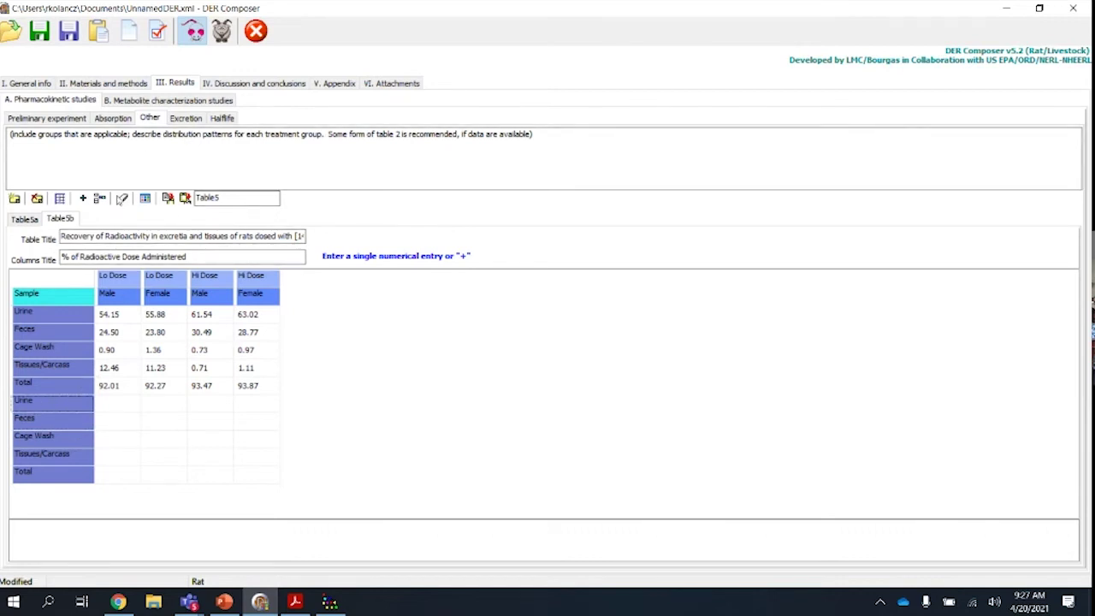
left_click(123, 198)
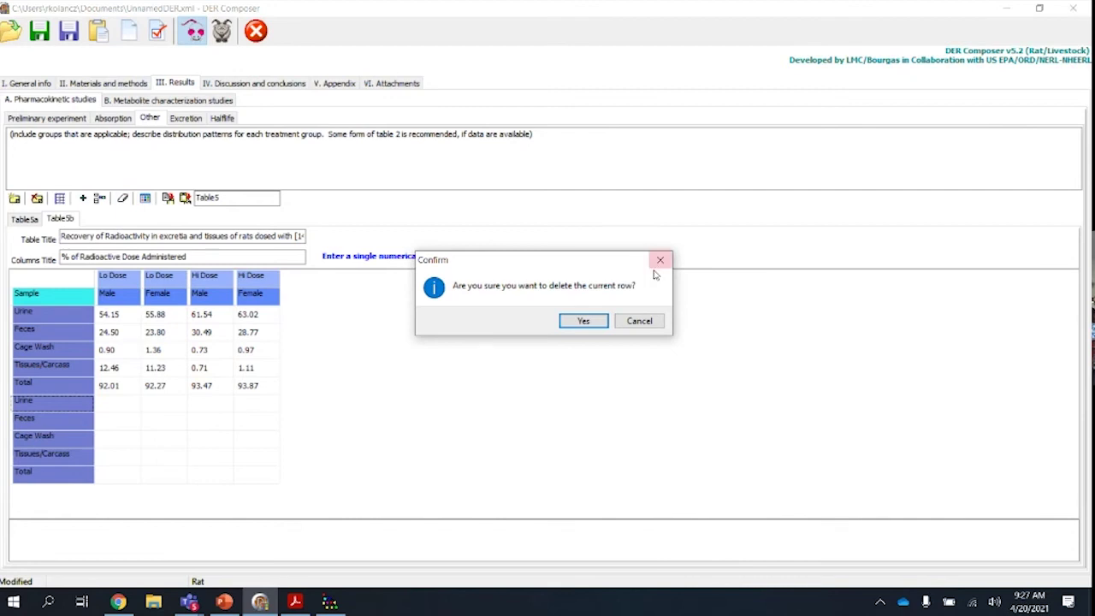
left_click(584, 322)
left_click(67, 420)
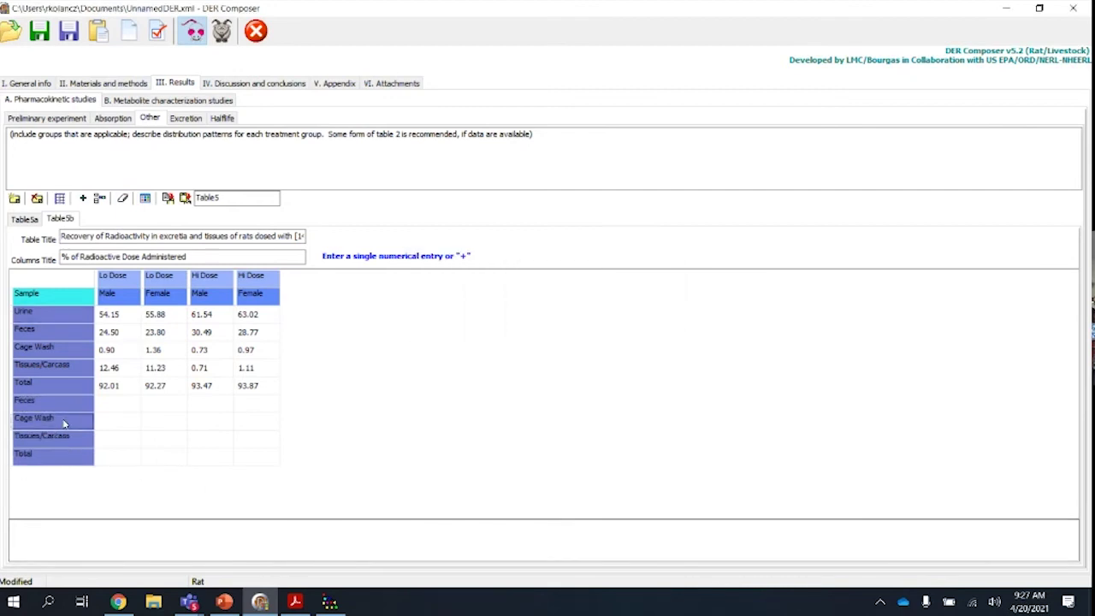
left_click(123, 198)
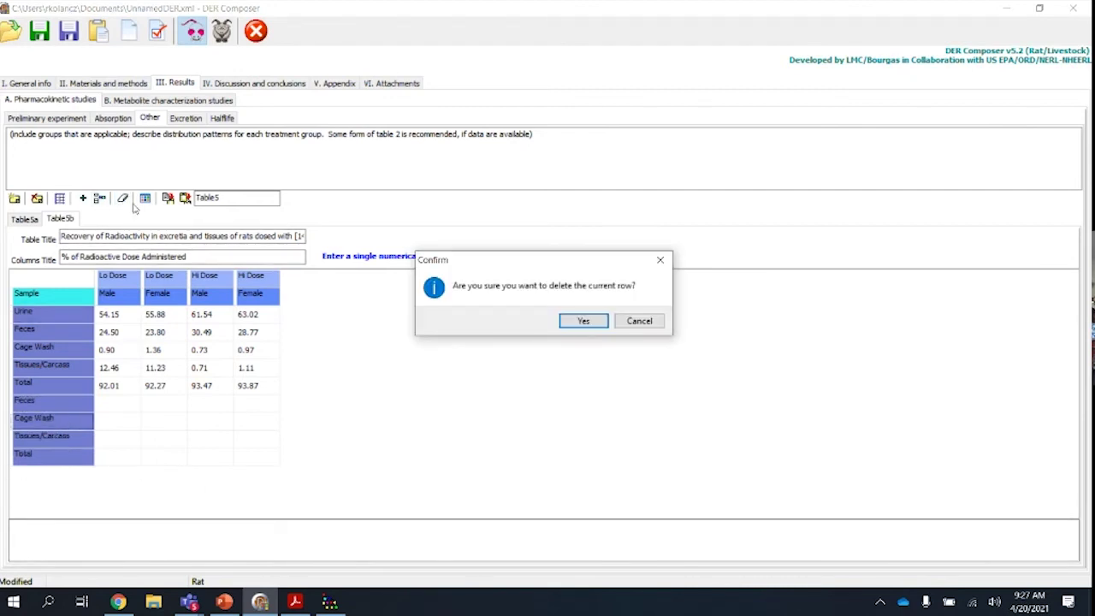
left_click(583, 321)
- Delete the empty duplicate Tissues/Carcass, Feces and Total rows below the filled rows in Table5b
left_click(67, 420)
left_click(123, 199)
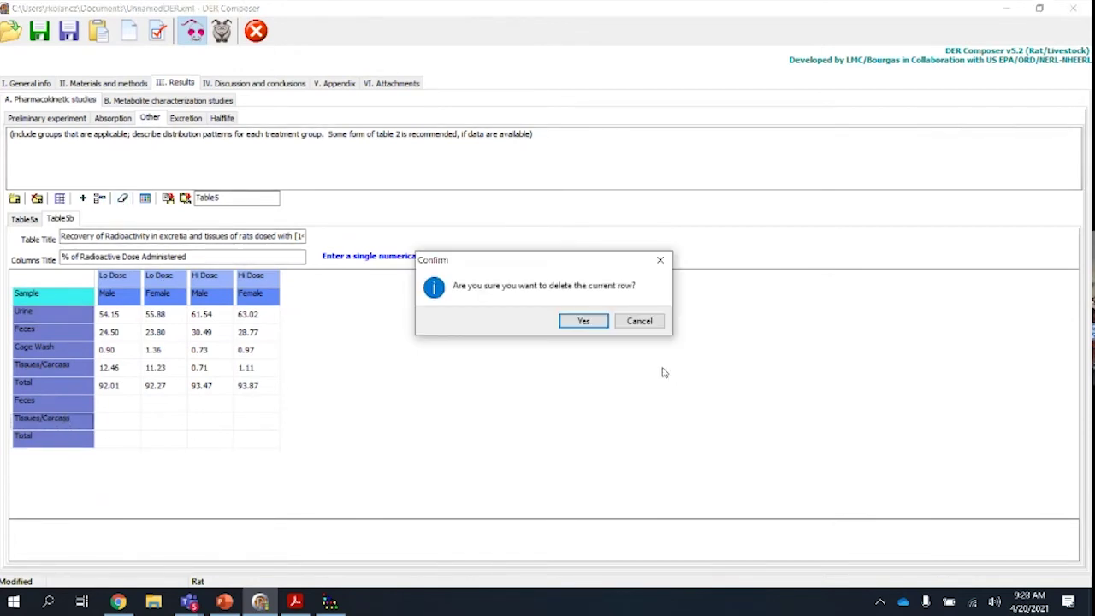
left_click(584, 321)
left_click(77, 404)
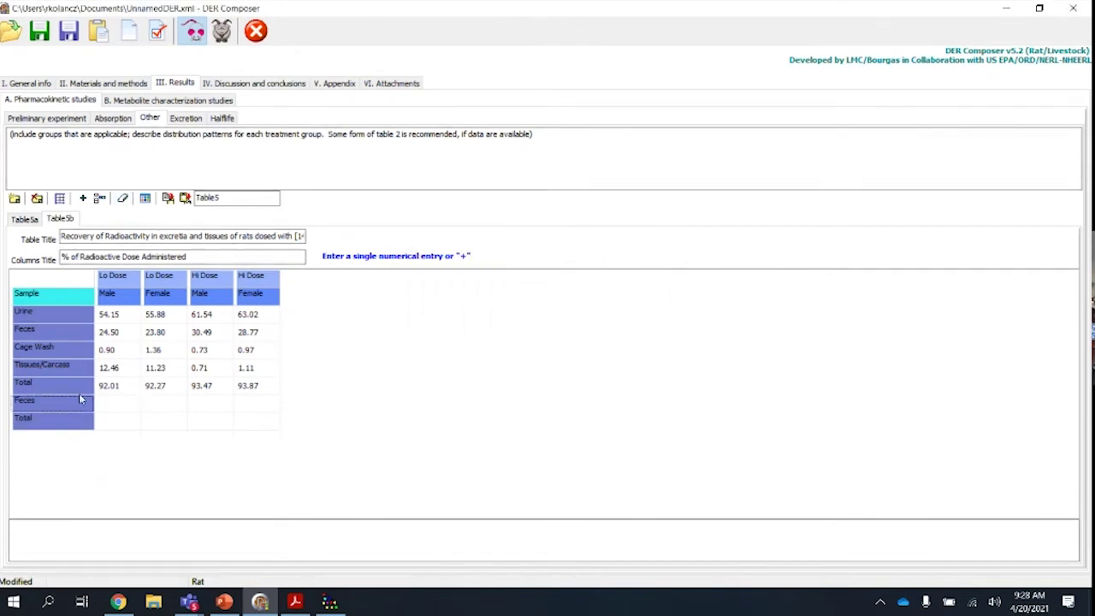
left_click(123, 199)
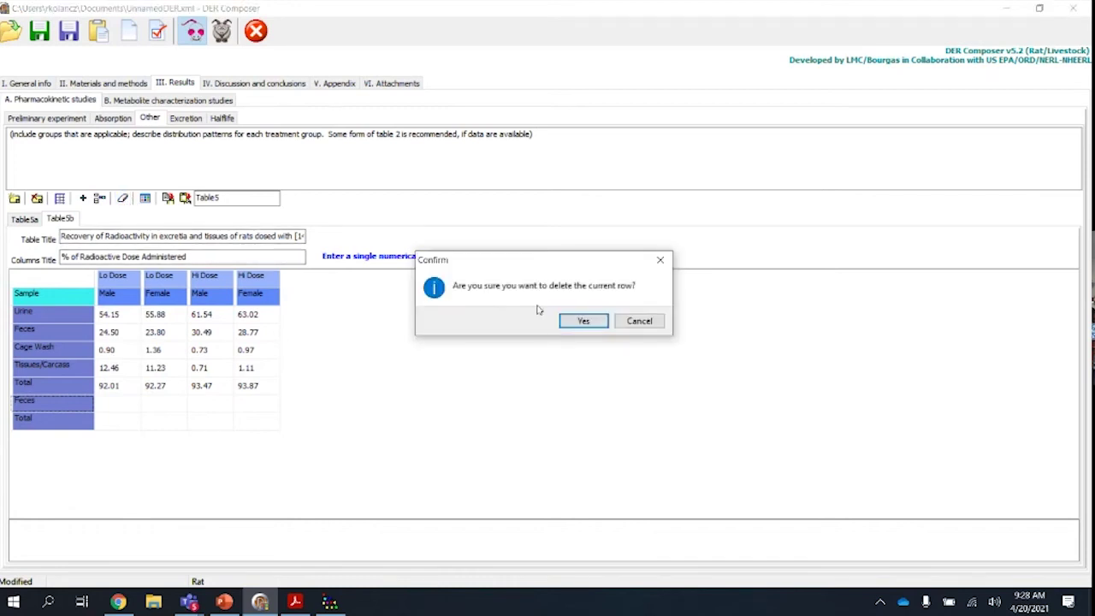
left_click(582, 320)
left_click(58, 404)
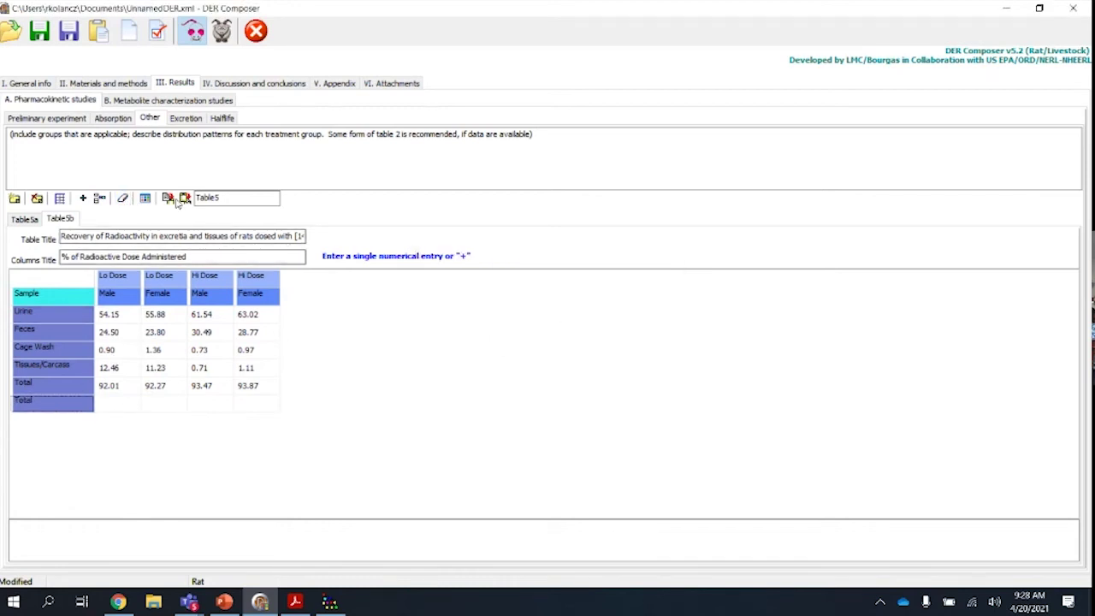
left_click(123, 198)
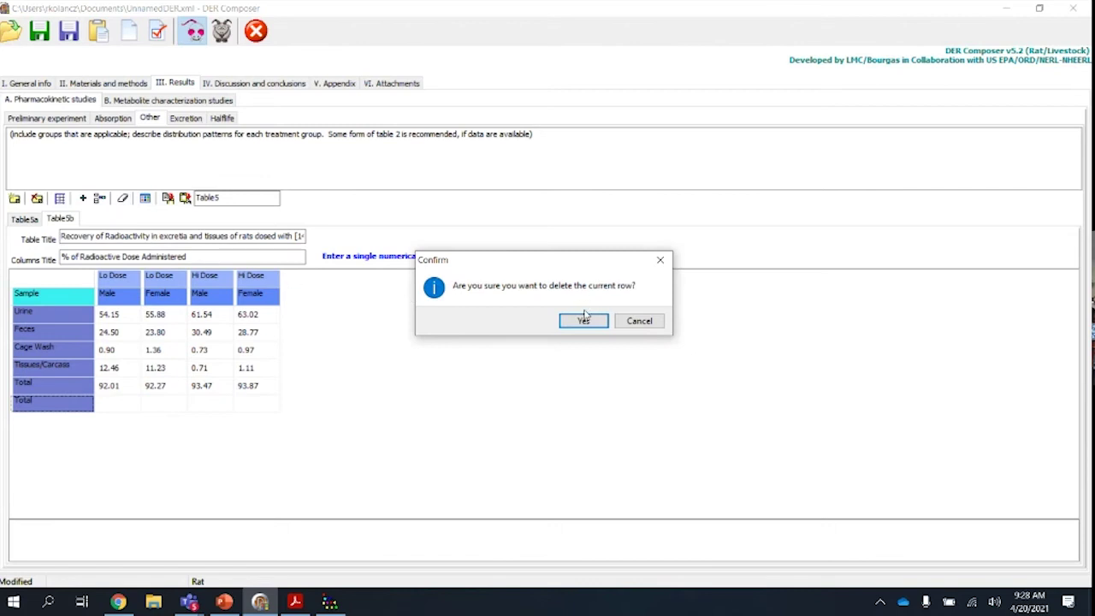
left_click(584, 321)
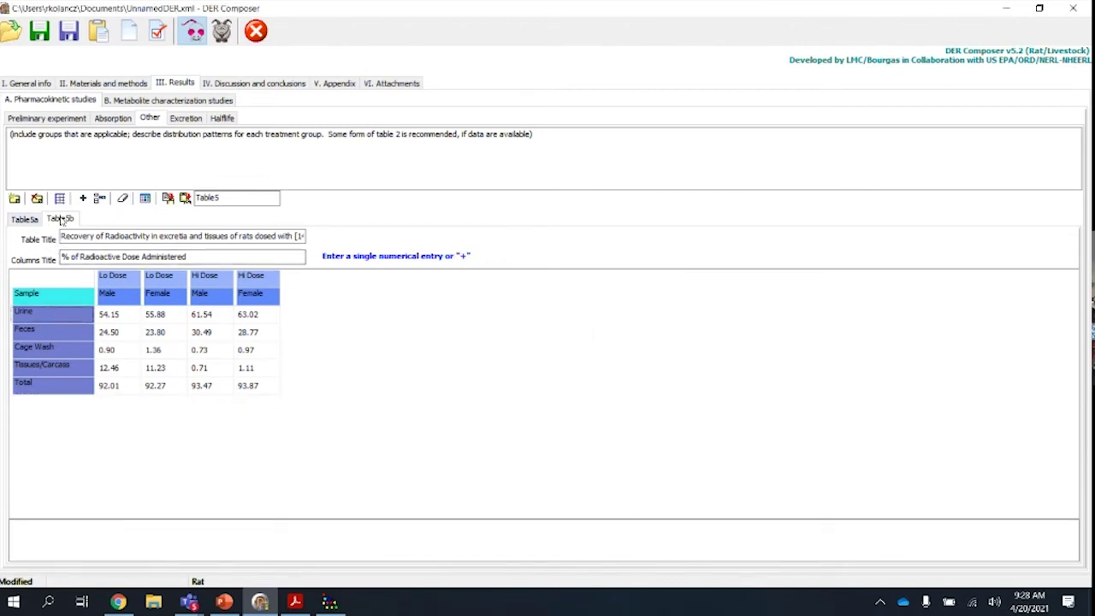
- Clear the Lo Dose Female Cage Wash and Hi Dose Female Urine values in Table5b and compare it with Table5a
left_click(22, 220)
left_click(69, 220)
left_click(159, 354)
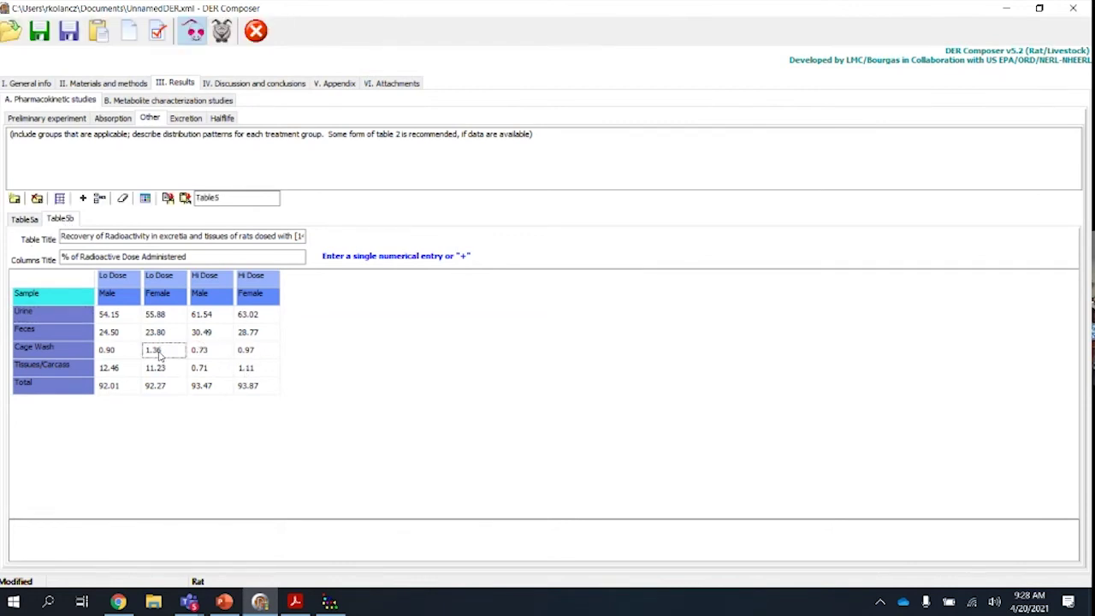
double_click(174, 349)
key("Delete")
left_click(257, 318)
double_click(262, 317)
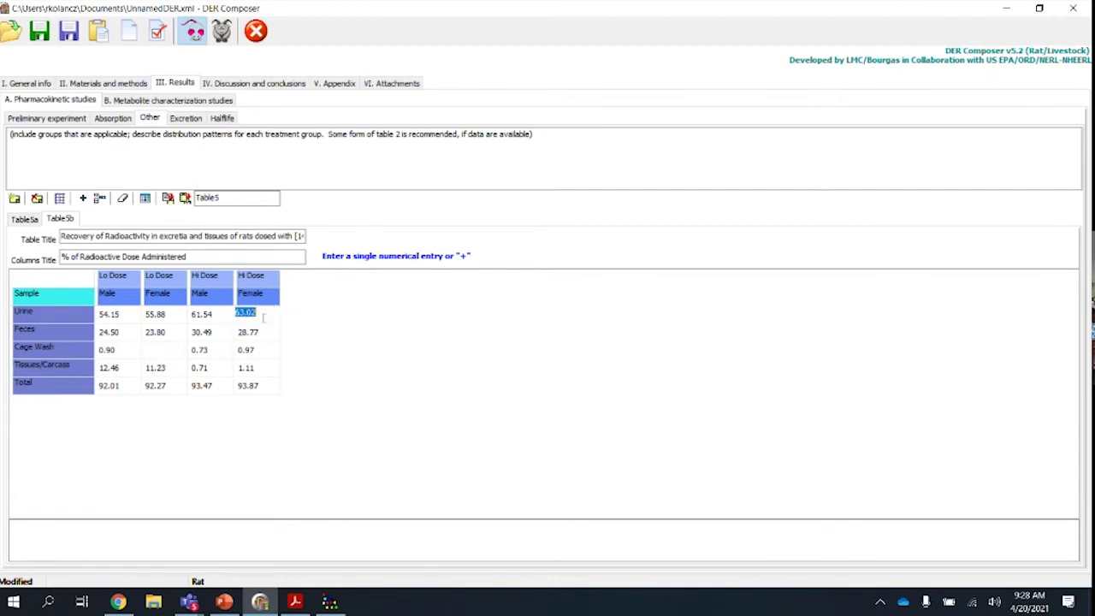
left_click(27, 220)
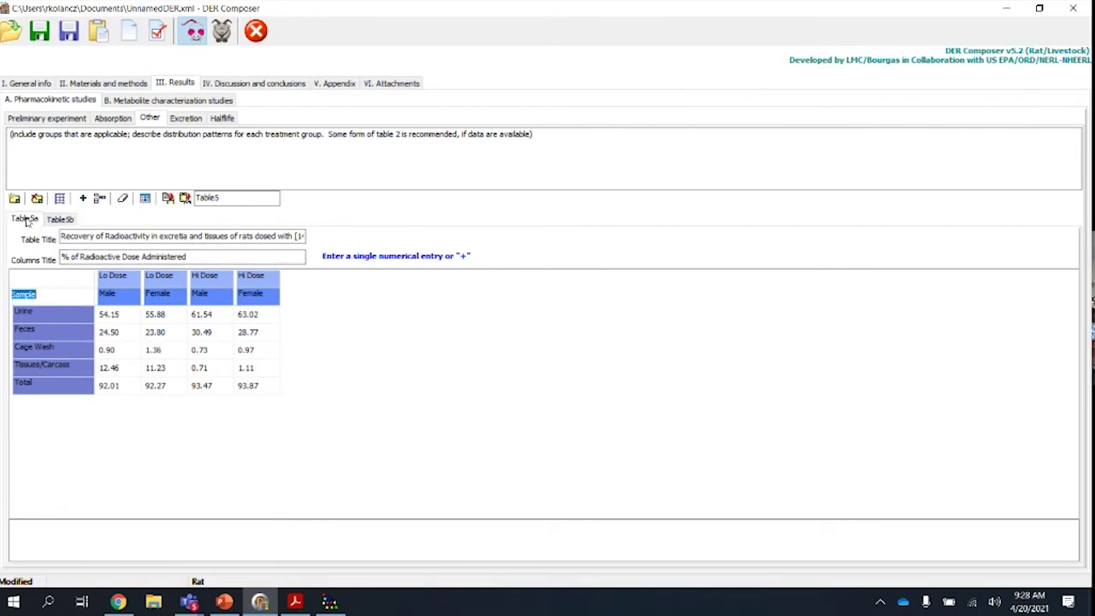
left_click(63, 222)
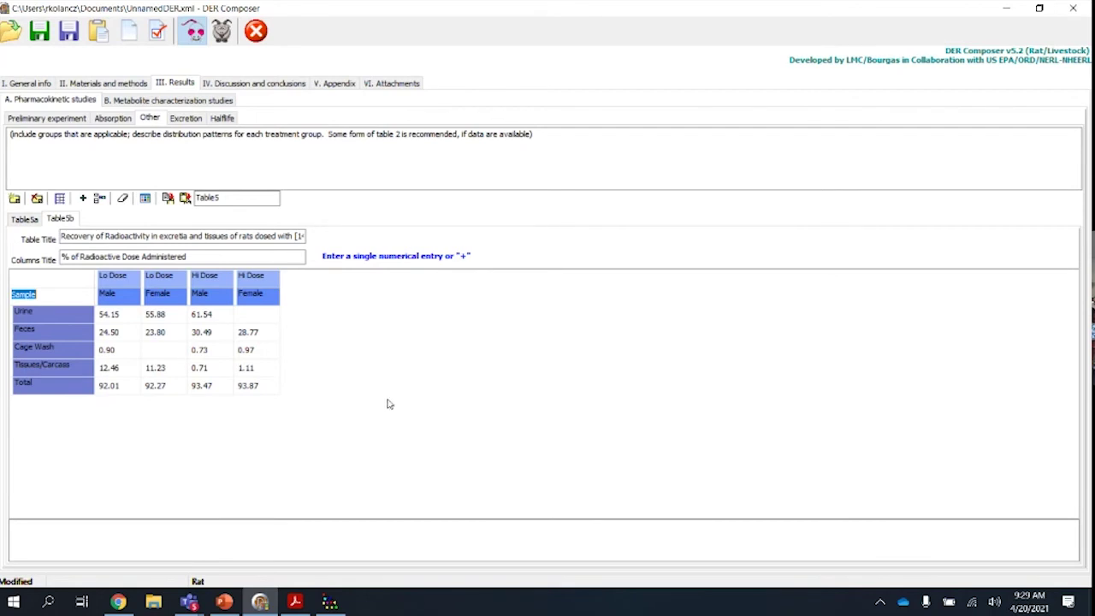
- Switch to the PowerPoint training presentation and go to the Questions & Answers slide
left_click(223, 603)
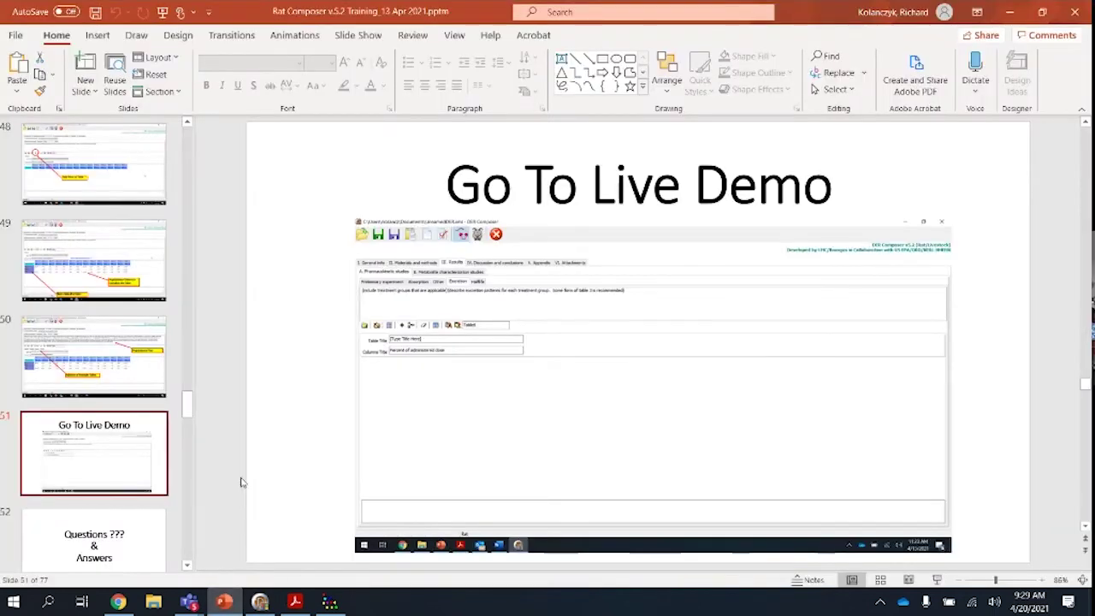
left_click(96, 540)
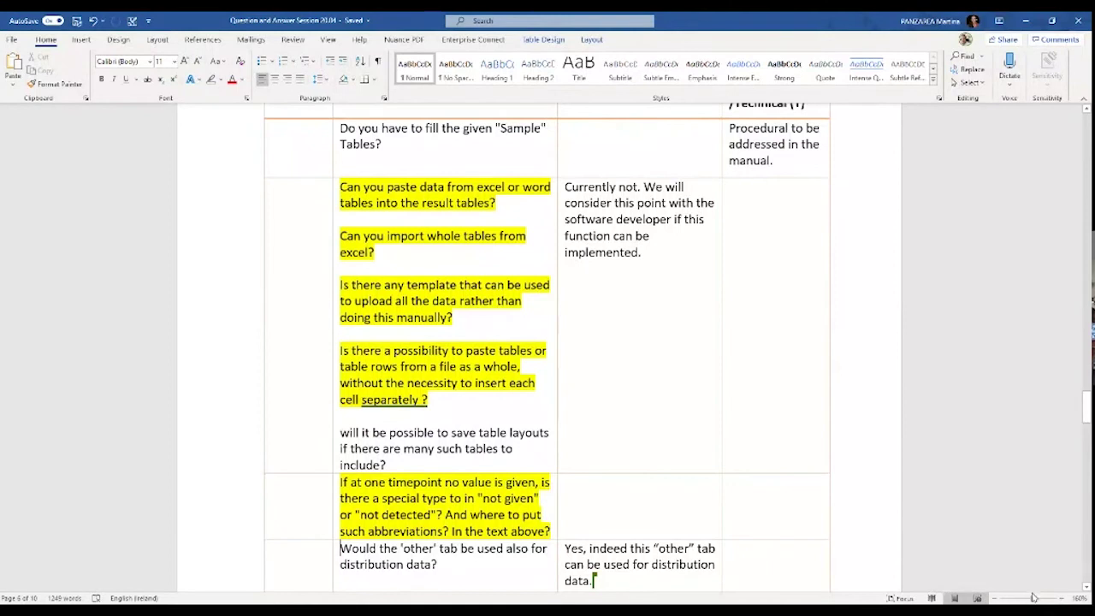
- In the Word Q&A document, move "We will consider this point" into a separate paragraph below "Currently not."
scroll(682, 469, "up", 2)
scroll(481, 293, "up", 1)
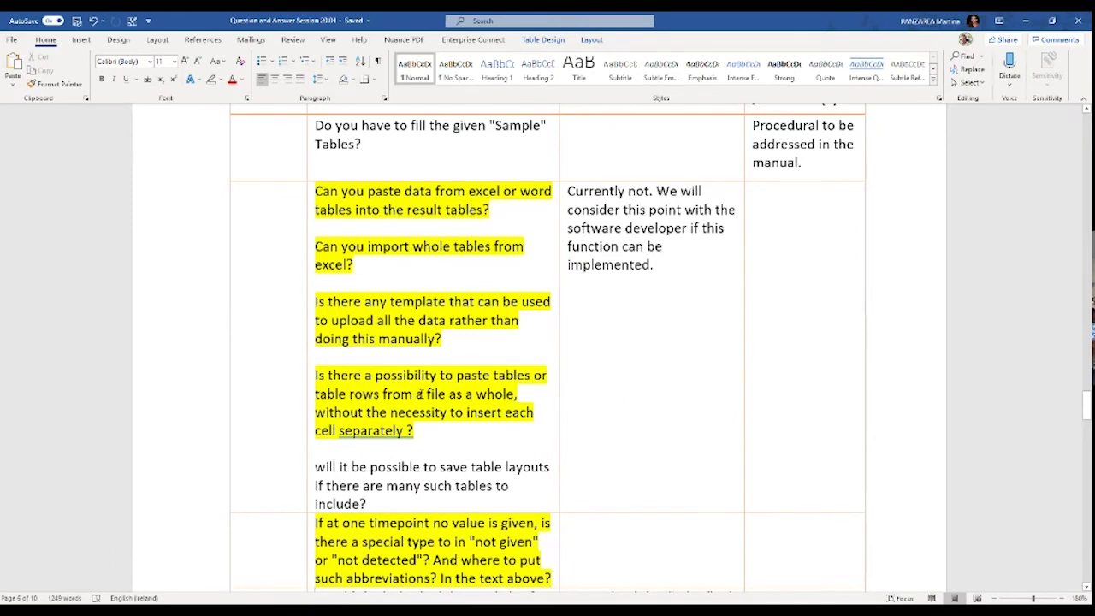
scroll(419, 394, "down", 1)
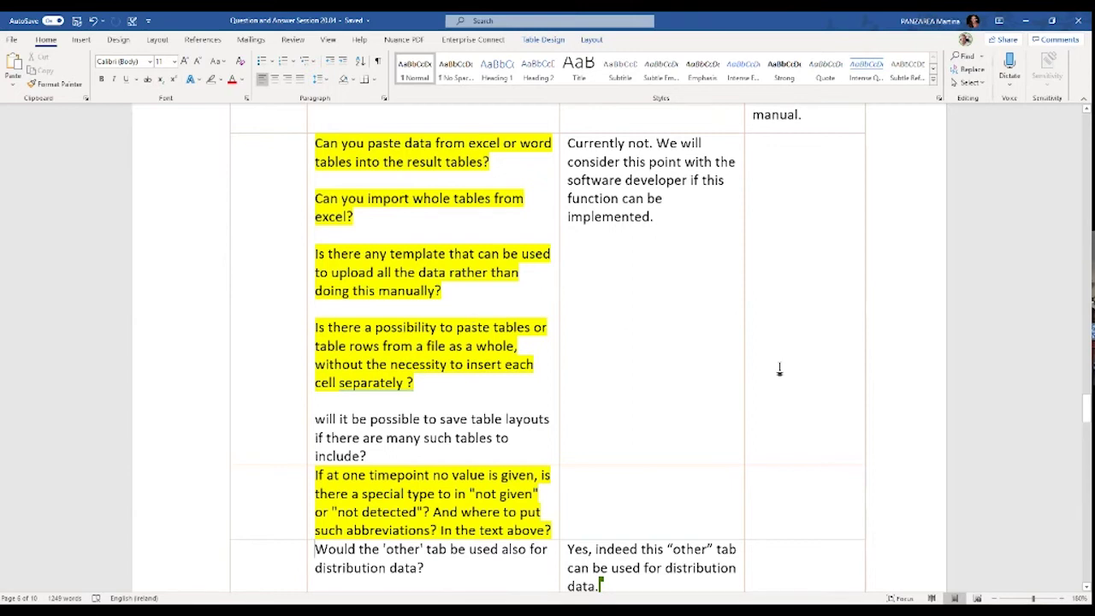
key("ctrl+Up")
key("ctrl+Up")
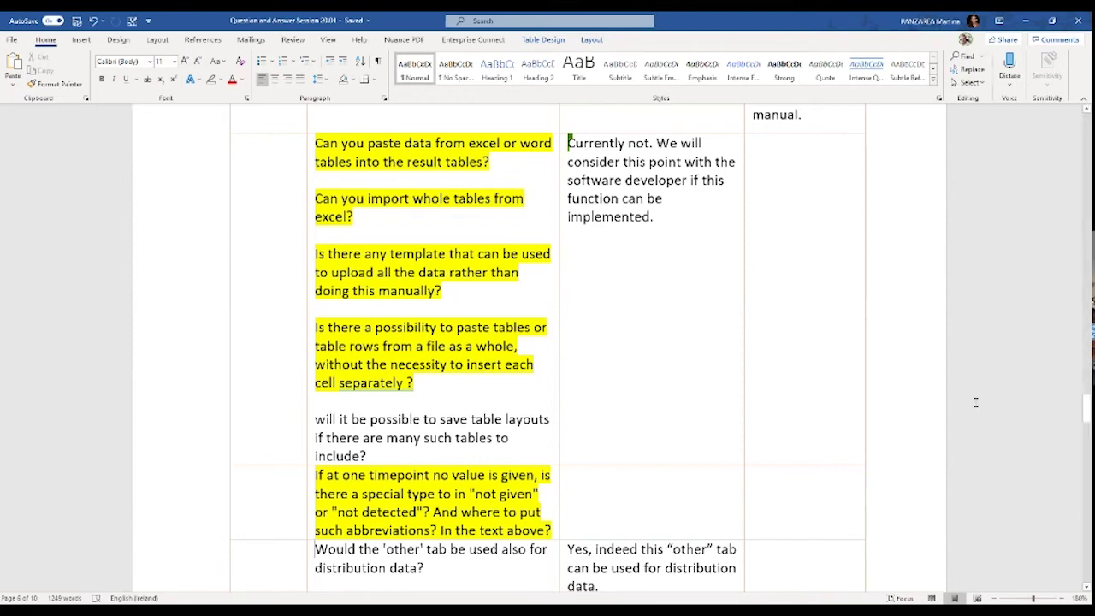
left_click(667, 268)
scroll(598, 236, "down", 1)
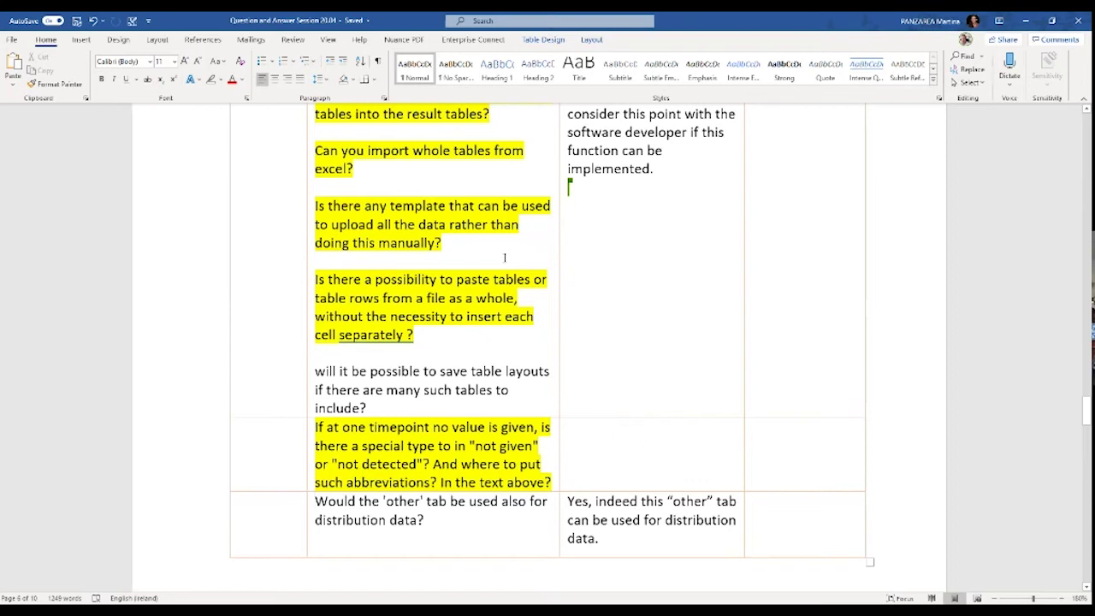
key("ctrl+z")
key("Return")
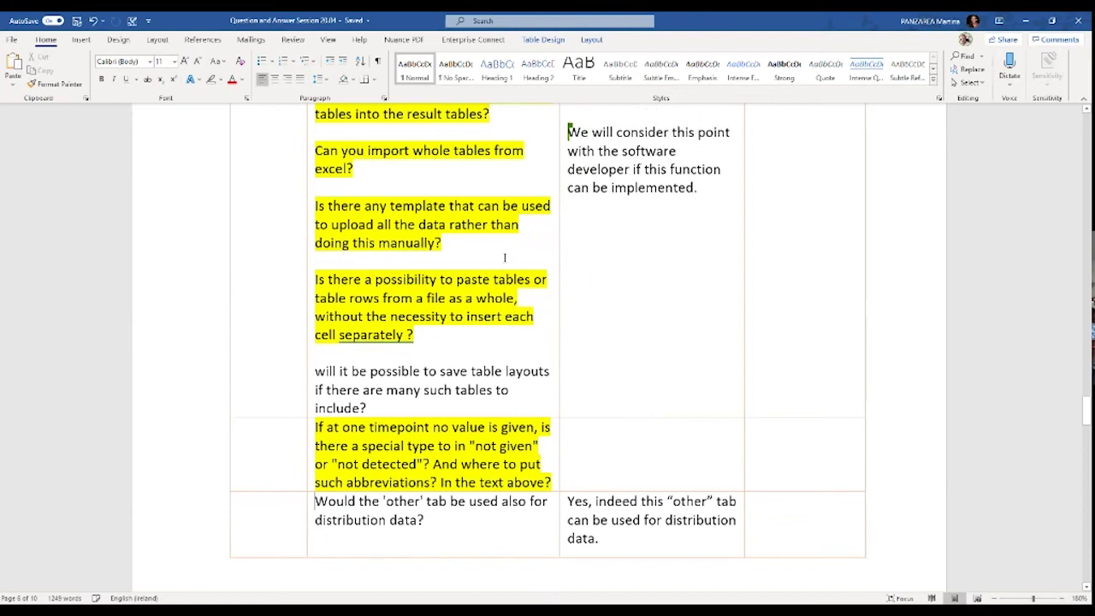
- Extend the answer about pasting and importing table data by ending it with "(with the upgrade)."
left_click(656, 297)
key("BackSpace")
type("(with the updgrade)")
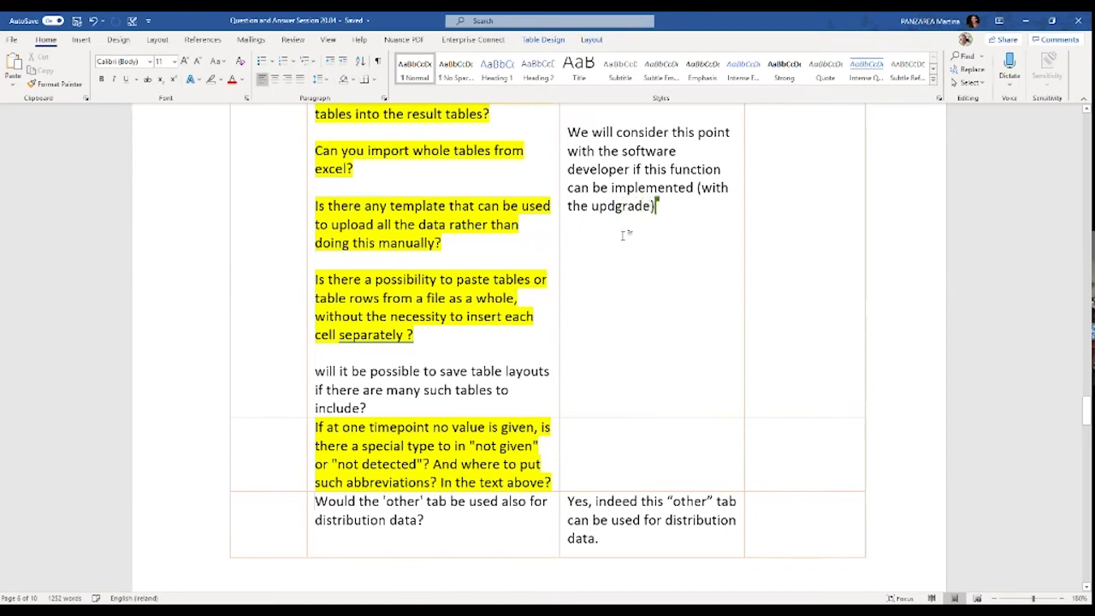
type(".")
scroll(629, 235, "down", 1)
scroll(629, 236, "up", 1)
scroll(429, 334, "down", 1)
scroll(445, 317, "up", 1)
scroll(461, 309, "up", 1)
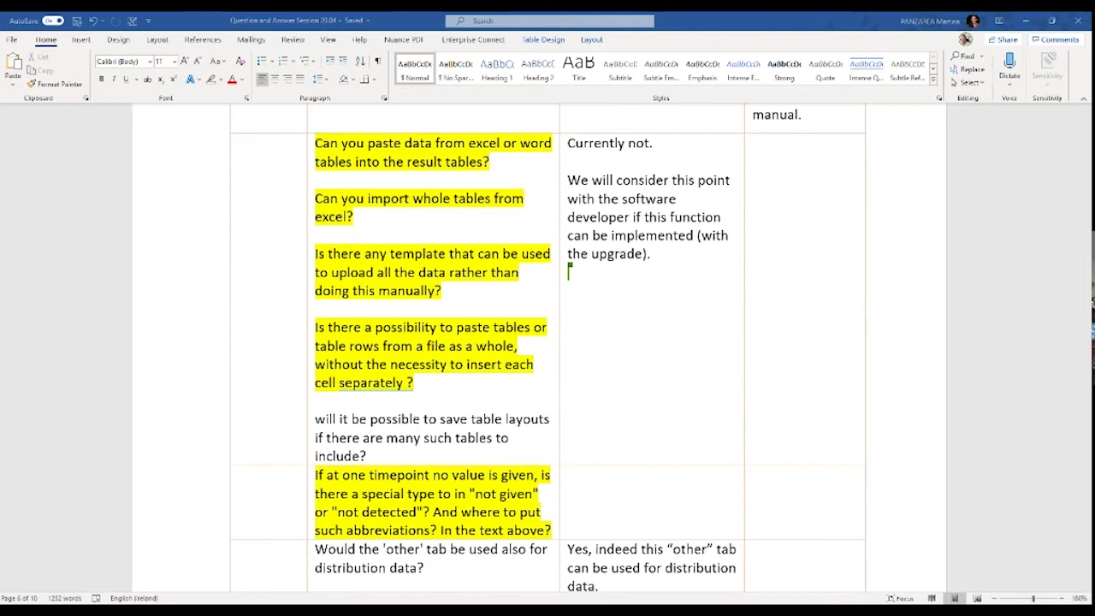
scroll(652, 413, "down", 1)
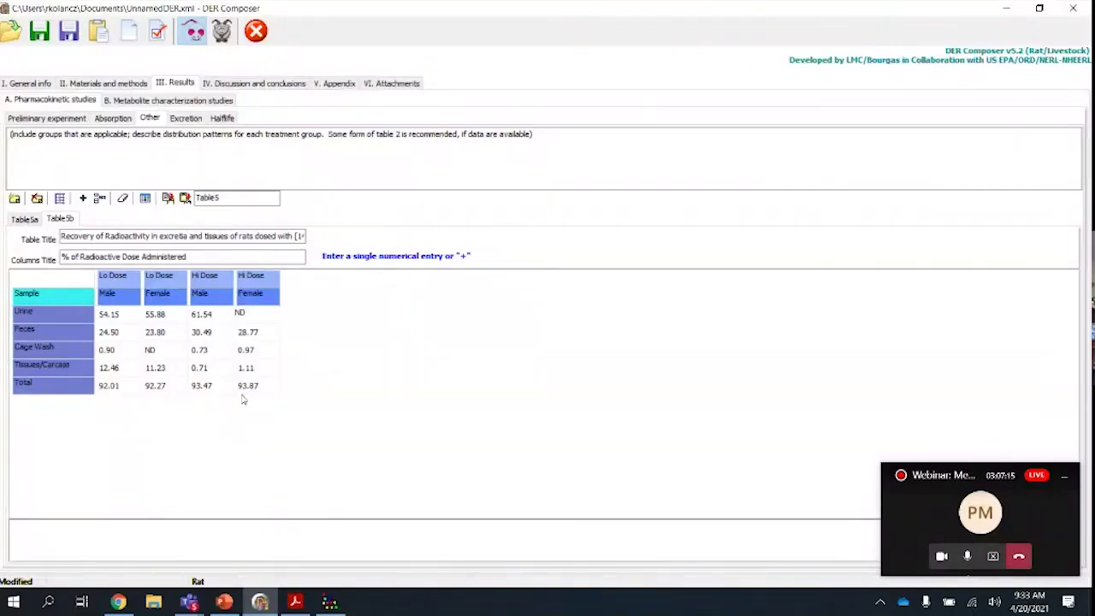
- In DER Composer, remove the ND entries from the Lo Dose Female Cage Wash and Hi Dose Female Urine cells of Table5b
left_click(157, 353)
double_click(155, 352)
key("BackSpace")
left_click(253, 315)
double_click(253, 316)
key("BackSpace")
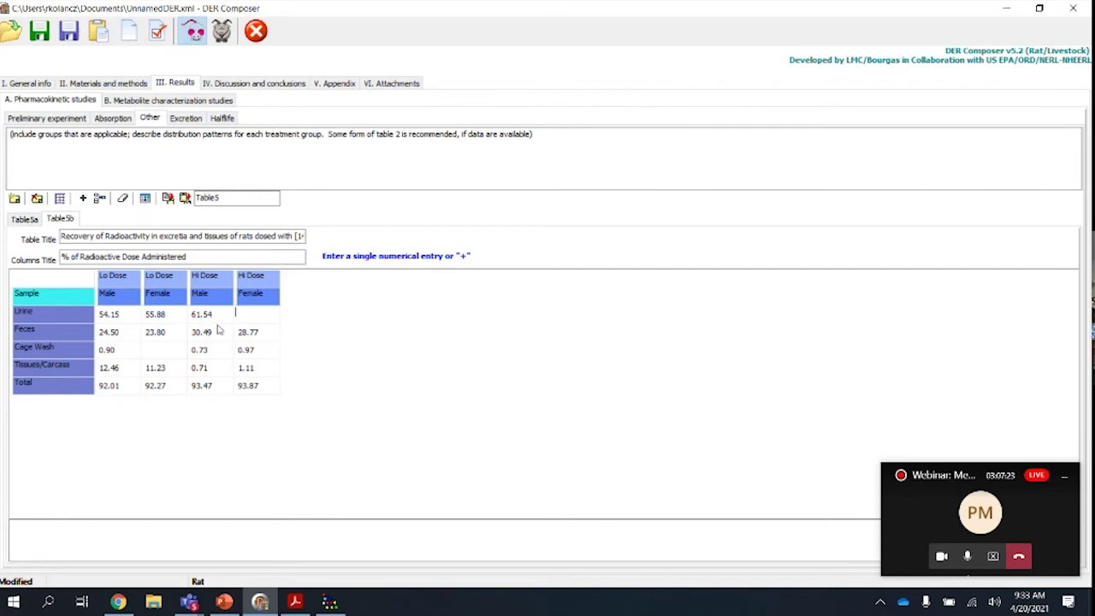
- Enter ND for Urine in Lo Dose Male and Hi Dose Female, and NS for Cage Wash in Lo Dose Female
left_click(125, 320)
double_click(122, 318)
key("BackSpace")
type("ND")
left_click(162, 355)
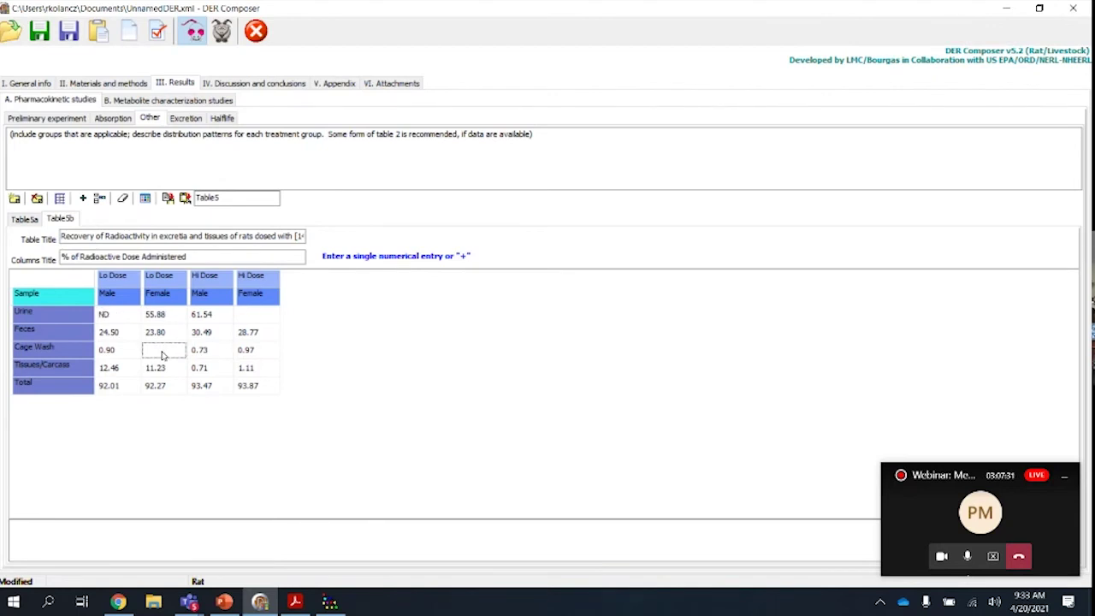
left_click(162, 355)
type("NS")
left_click(258, 316)
type("ND")
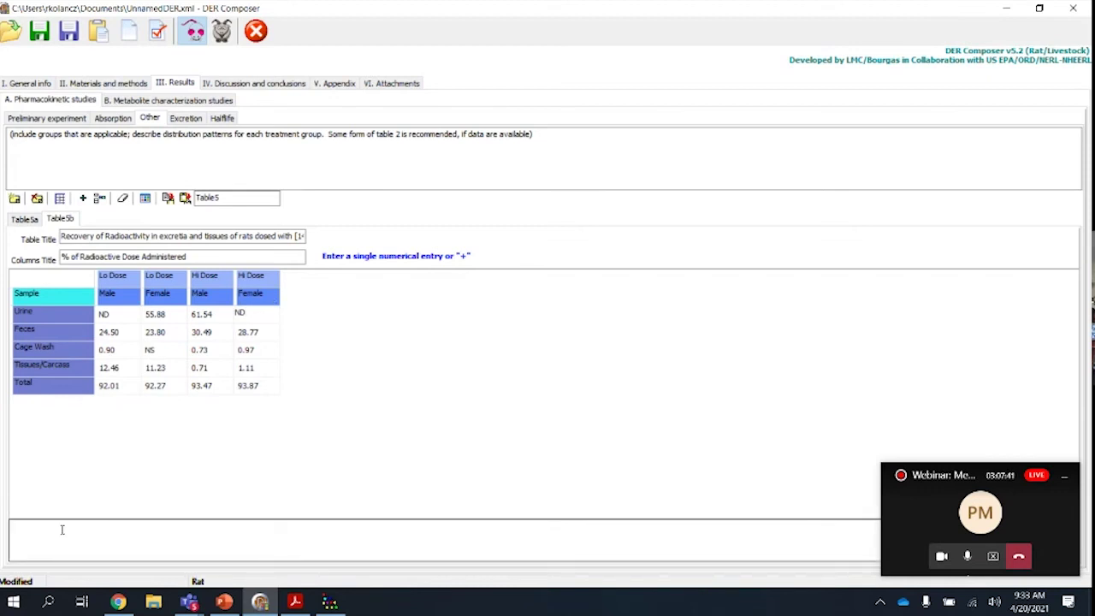
- Add the footnote lines "ND=not detected" and "NS=Not Sampled" below Table5b
key("Return")
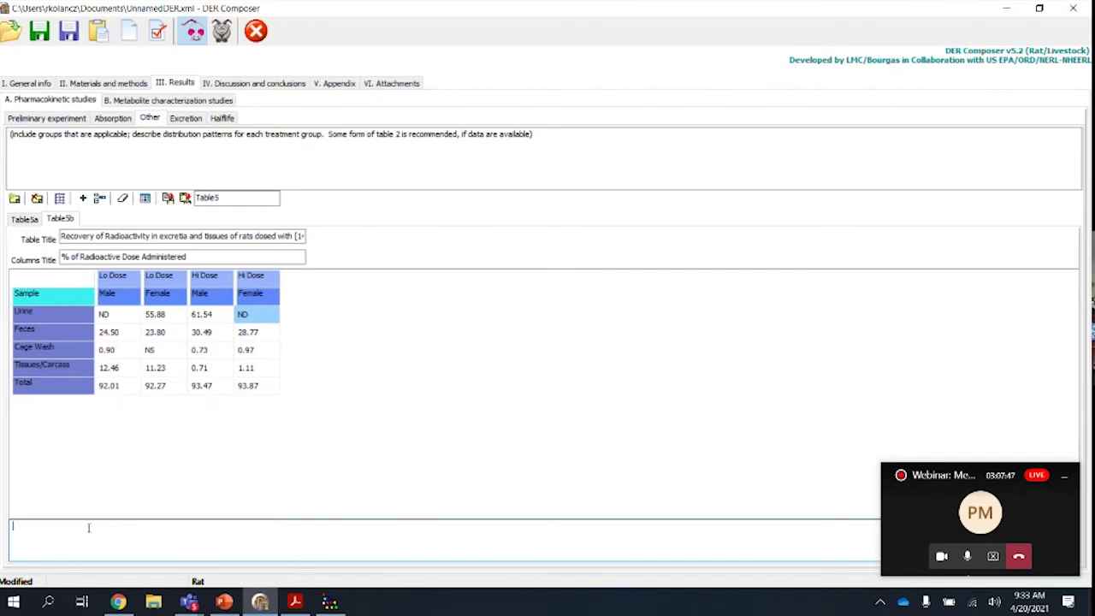
type("ND =not detected")
key("Return")
type("NS=")
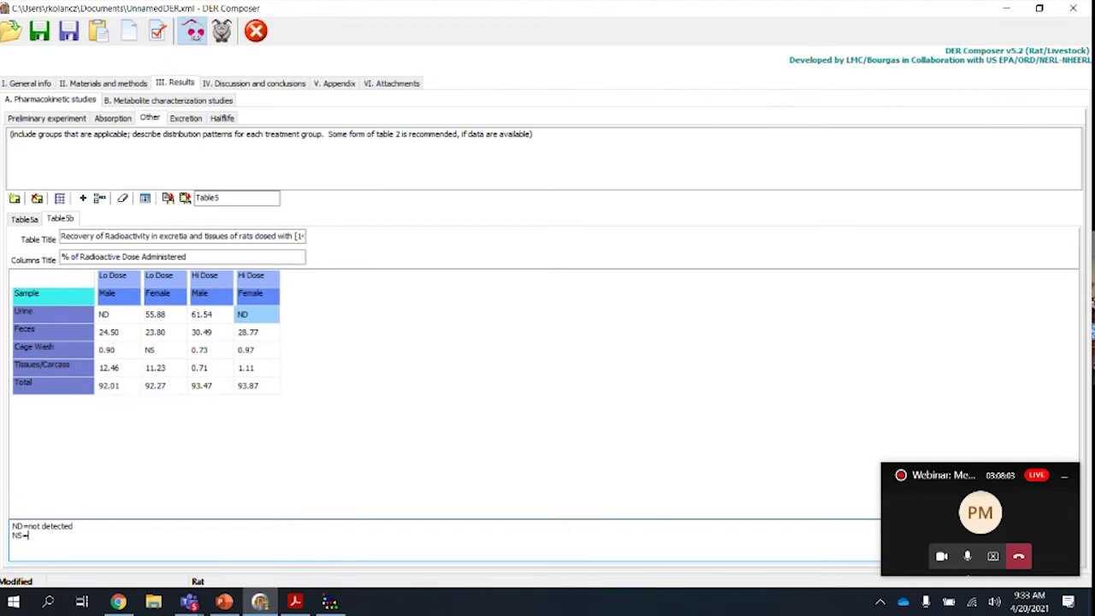
type("Not Sampled")
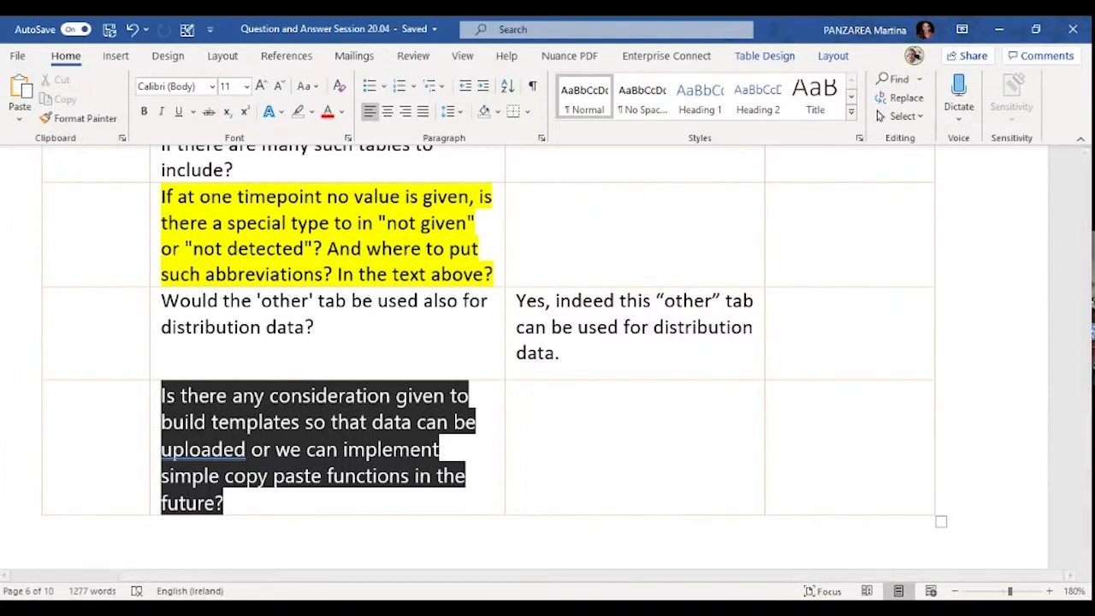
- In the Word Q&A document, add "Enzyme activity also" on a new line of the answer about using the 'other' tab
left_click(203, 376, "shift")
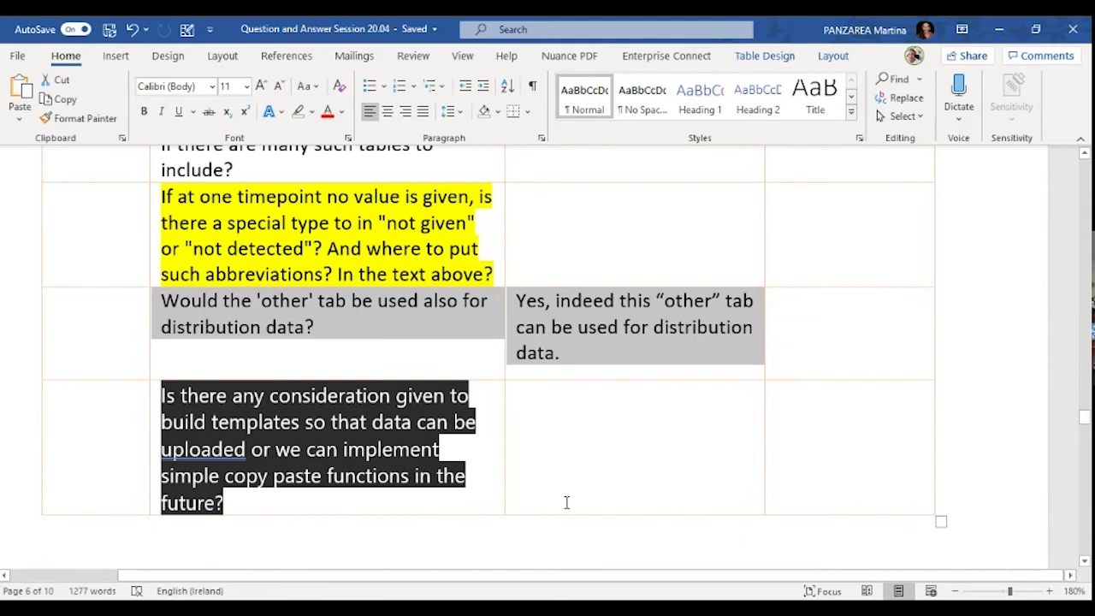
left_click(579, 368)
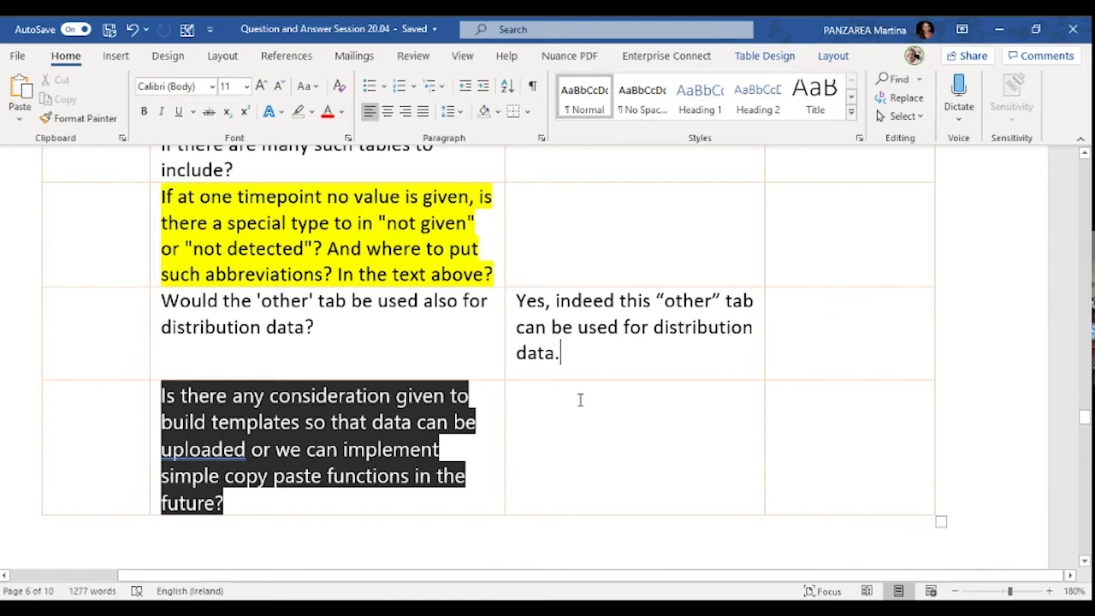
scroll(612, 380, "up", 1)
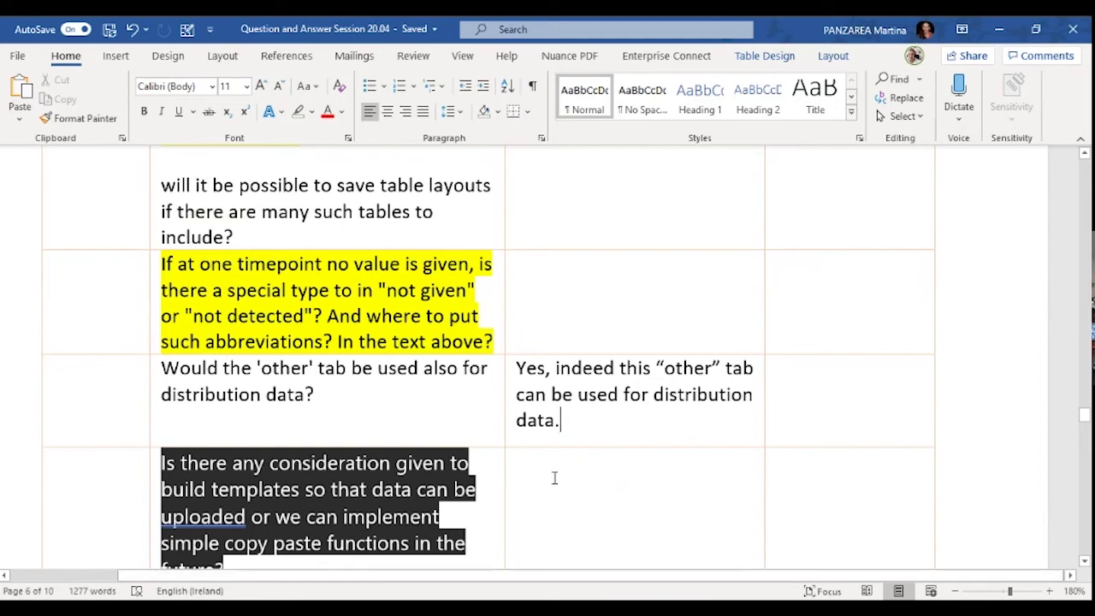
type("enzyme activity also")
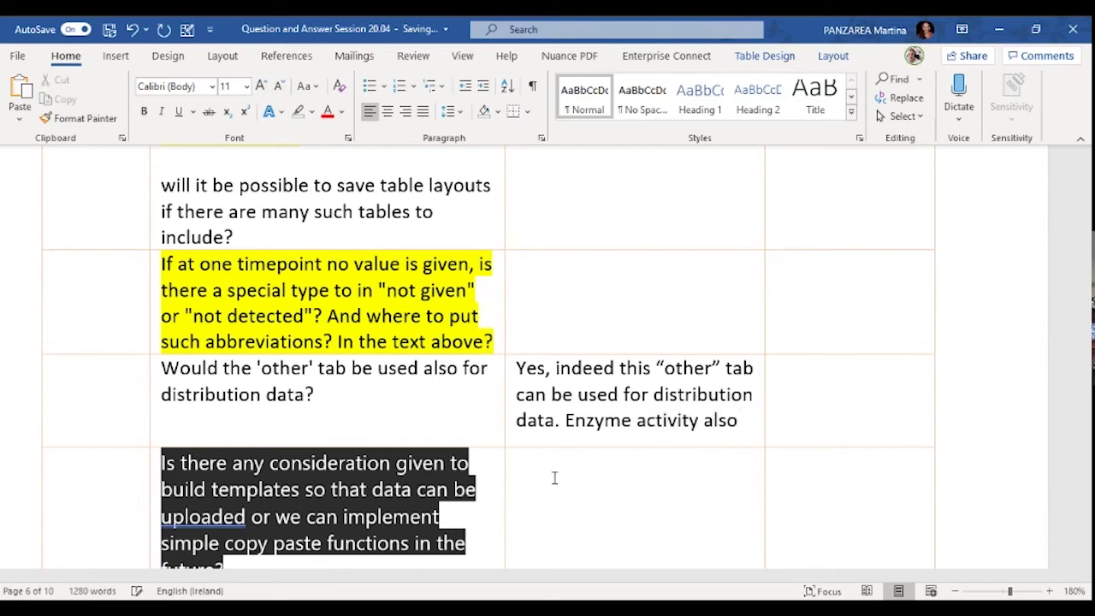
left_click(564, 432)
key("Return")
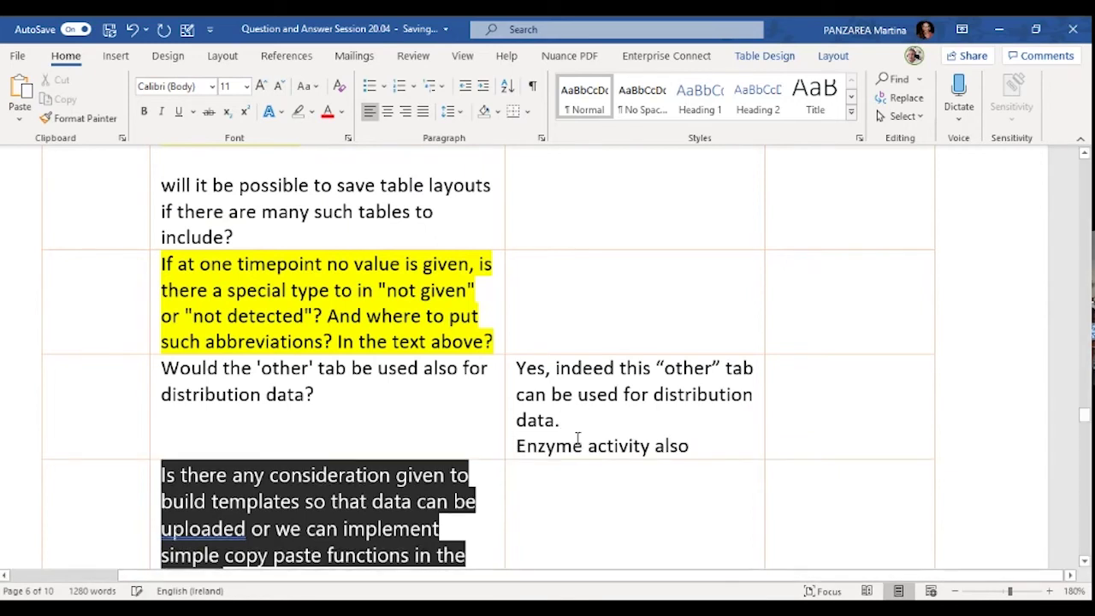
left_click(732, 451)
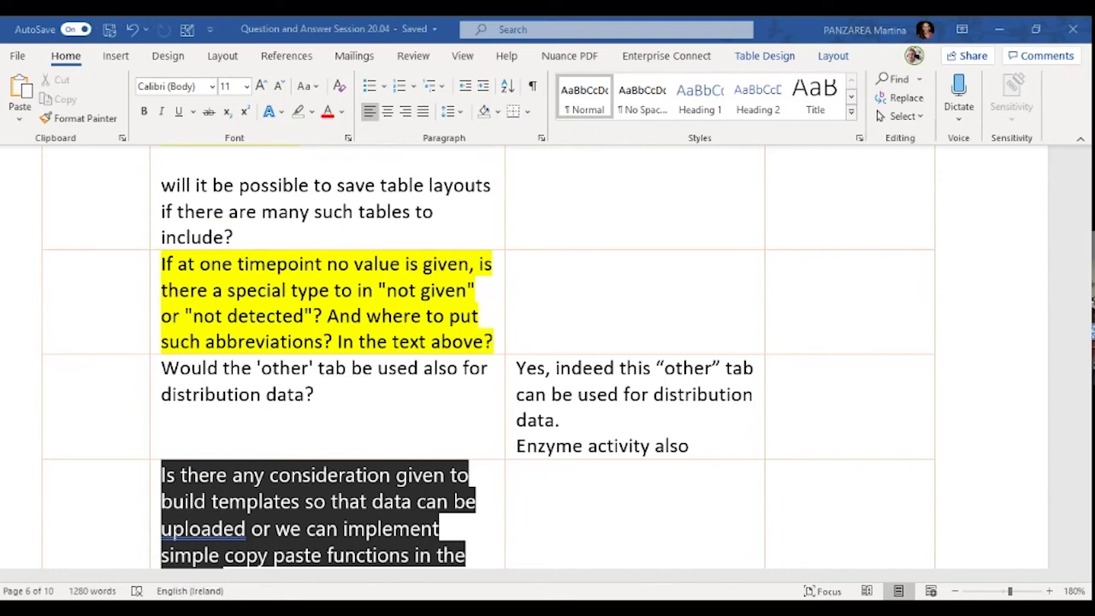
scroll(439, 403, "down", 1)
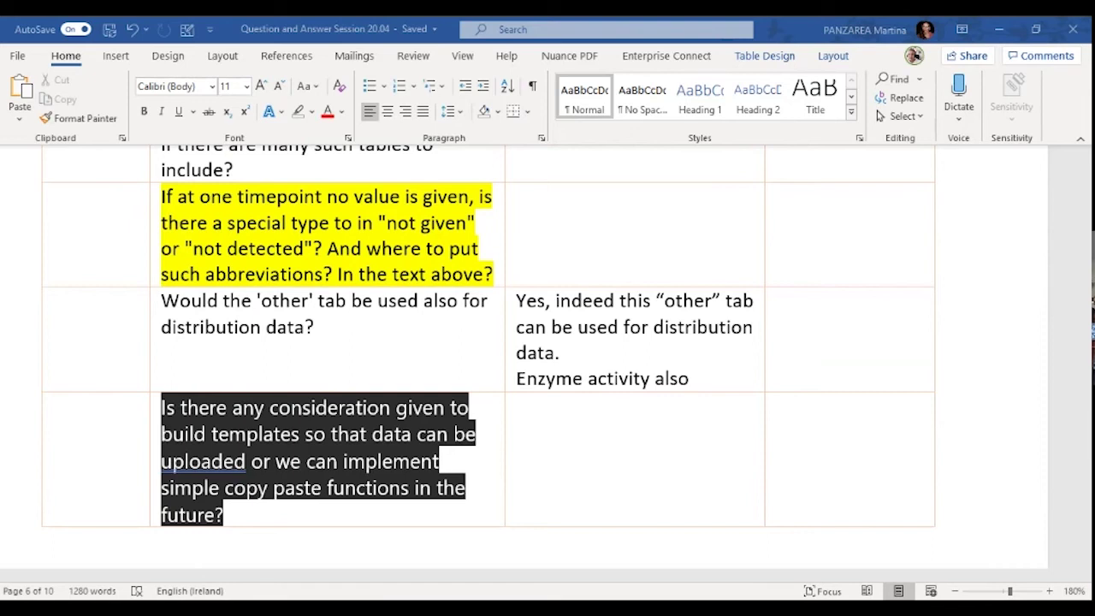
left_click(708, 381)
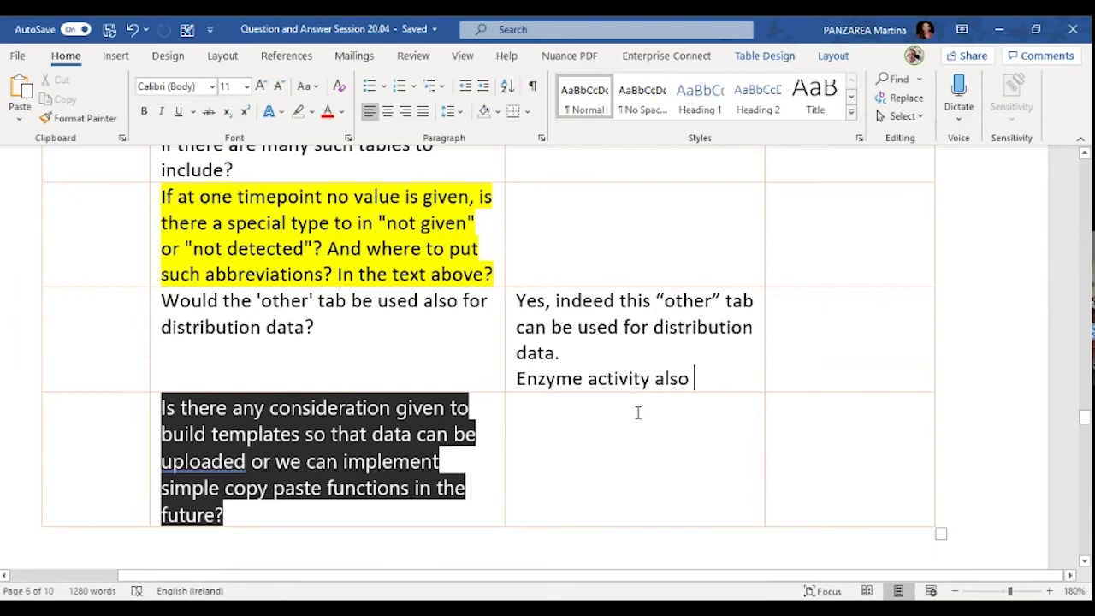
scroll(638, 413, "down", 1)
scroll(638, 413, "up", 1)
scroll(637, 413, "up", 1)
scroll(637, 414, "up", 2)
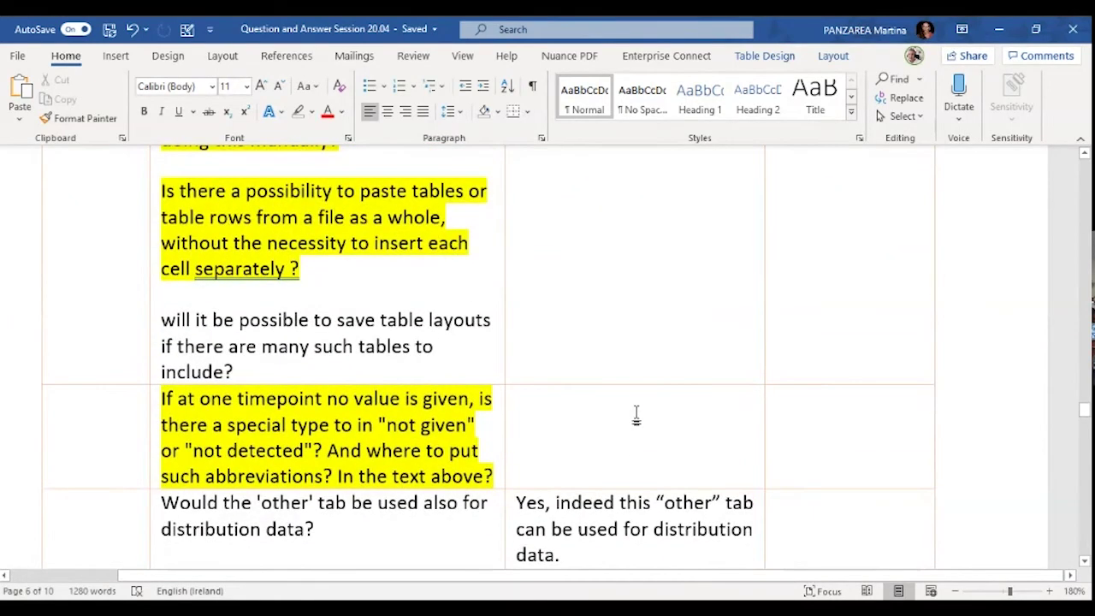
- Switch to PowerPoint and present the slides from "Part 4: Results (Metabolite characterization studies)" through "Go To Live Demo", ending the slide show there
scroll(636, 414, "down", 1)
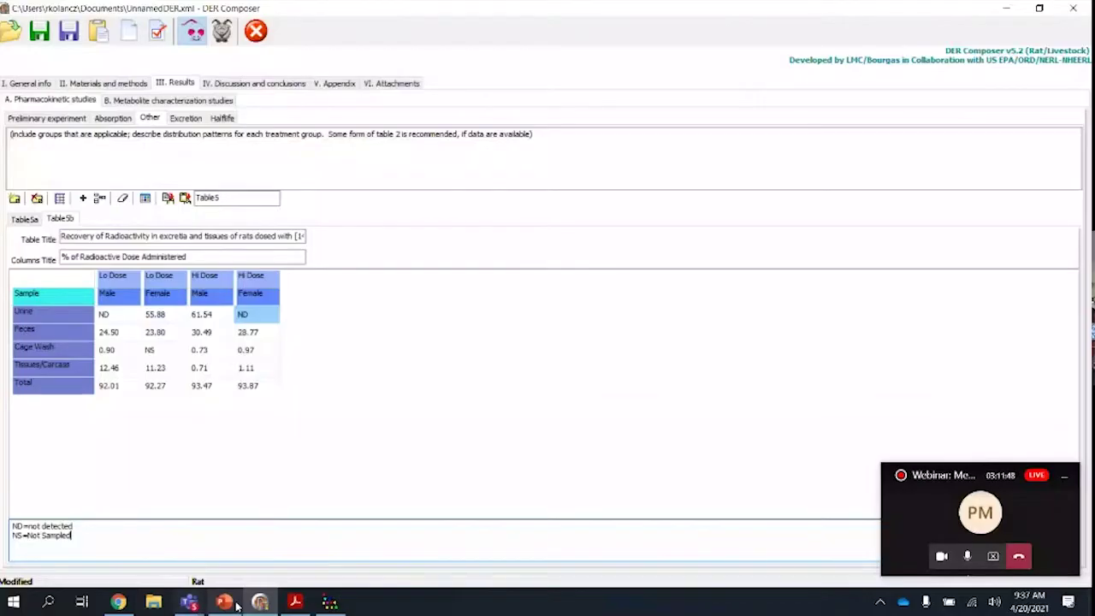
left_click(224, 601)
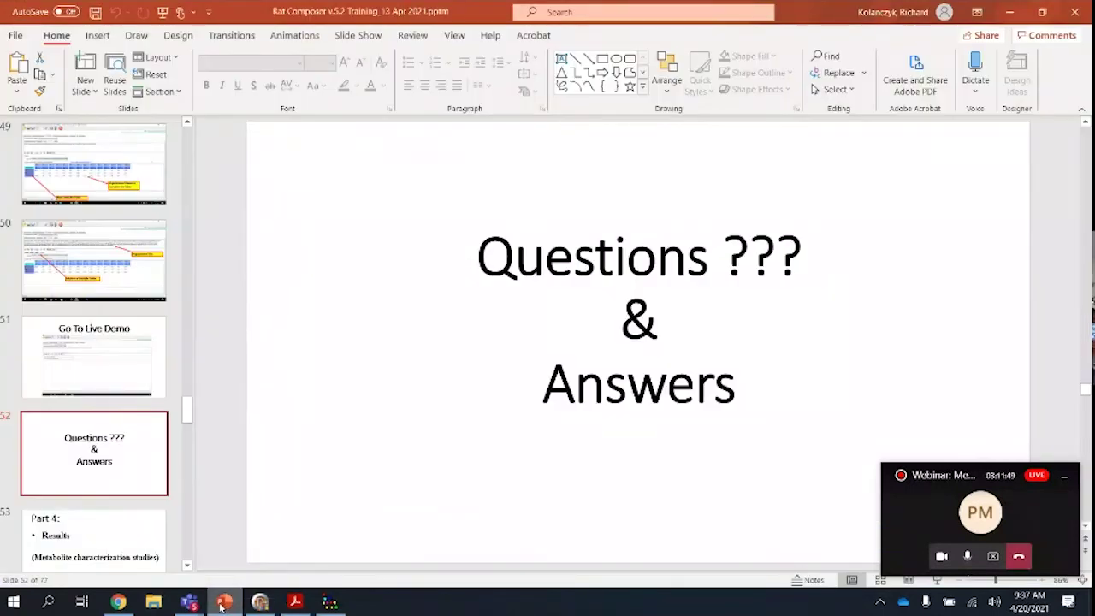
left_click(103, 552)
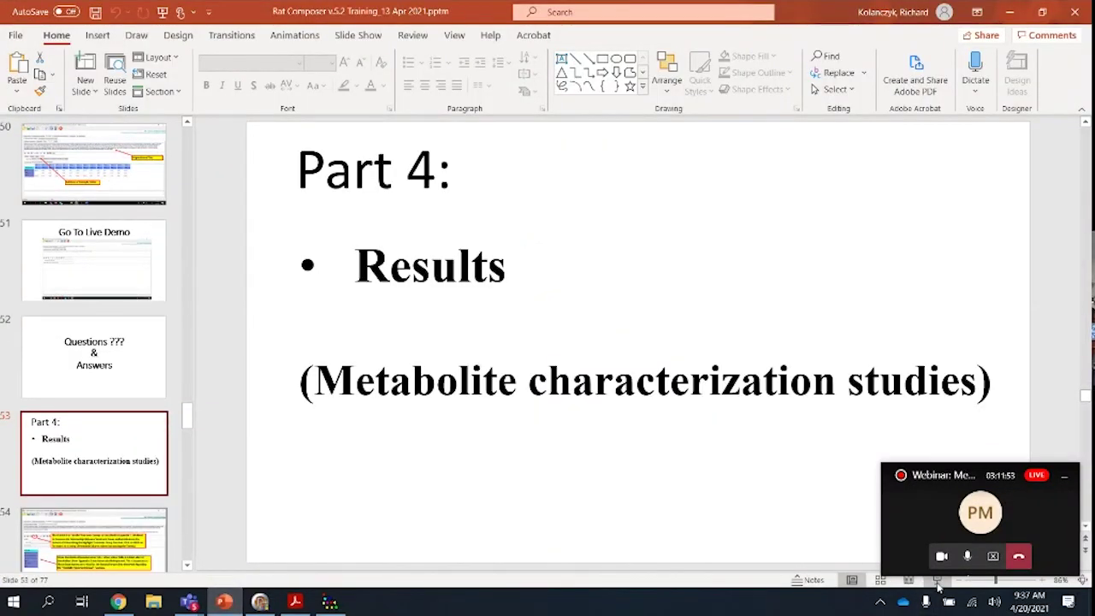
left_click(938, 581)
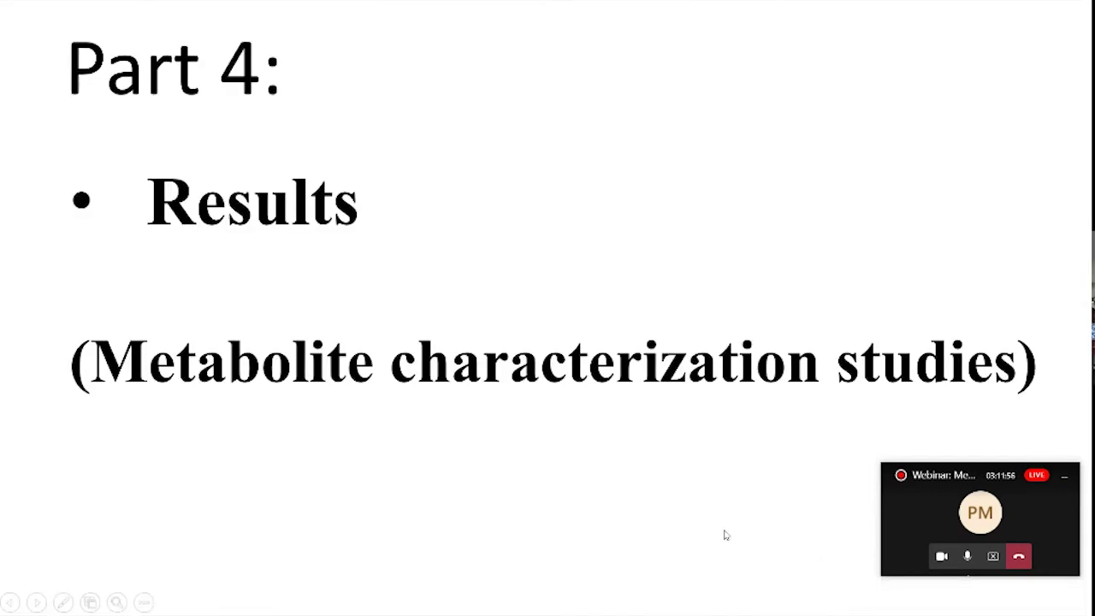
left_click(453, 439)
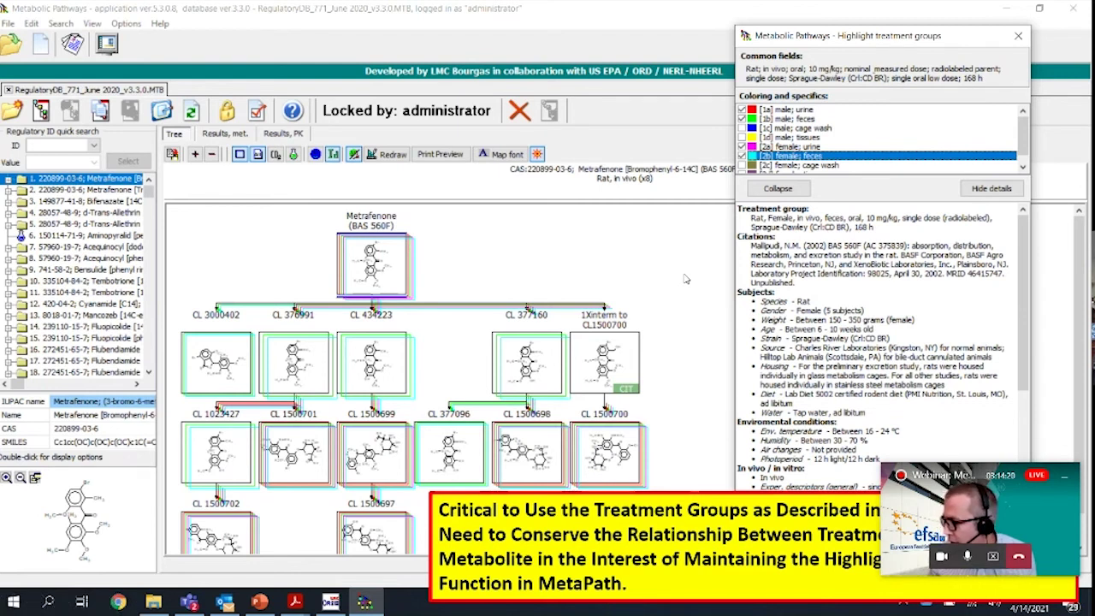
left_click(1065, 477)
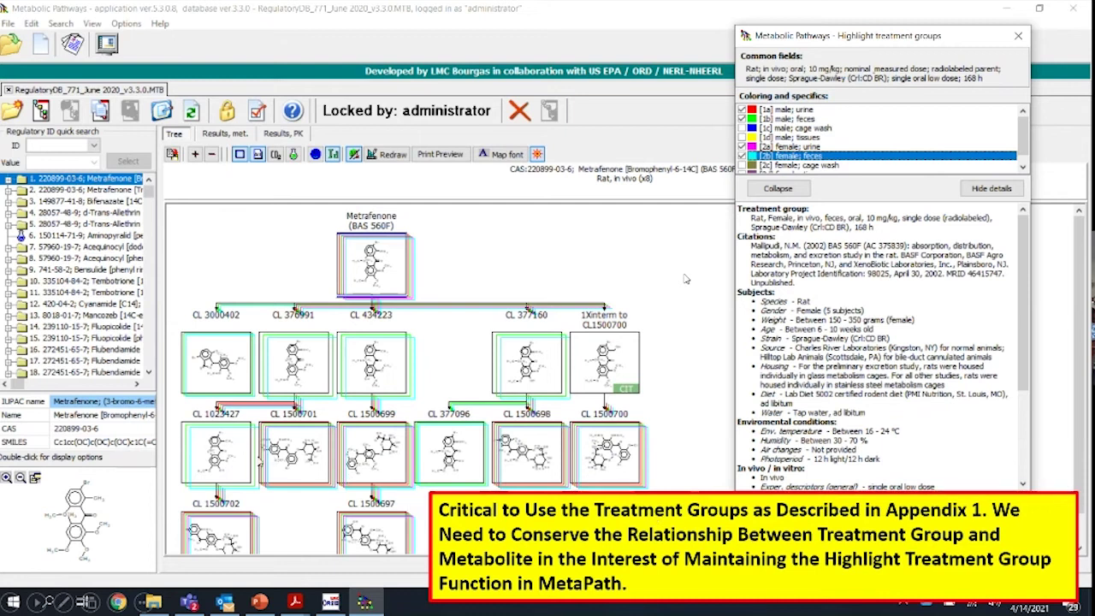
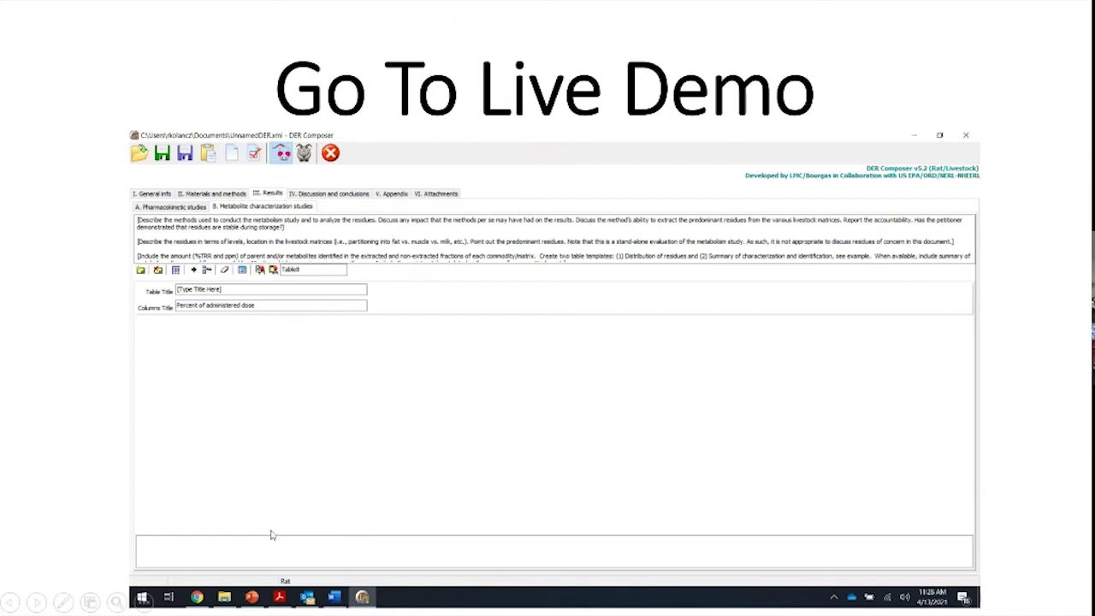
key("Escape")
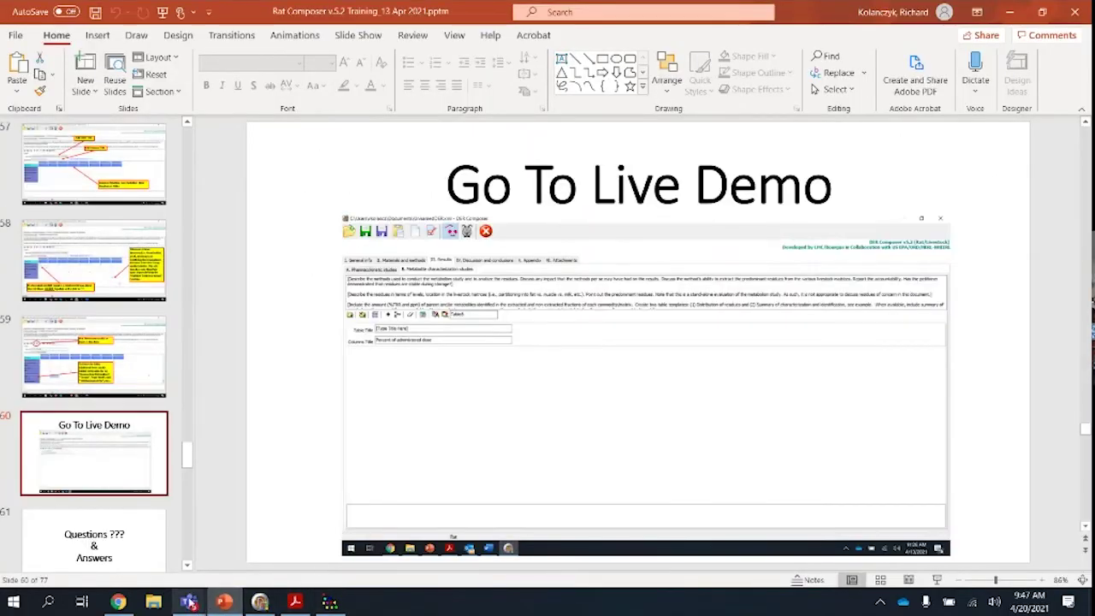
- In DER Composer, open the metabolite characterization results, hide the example livestock distribution table, and add a new table under Table8
left_click(259, 602)
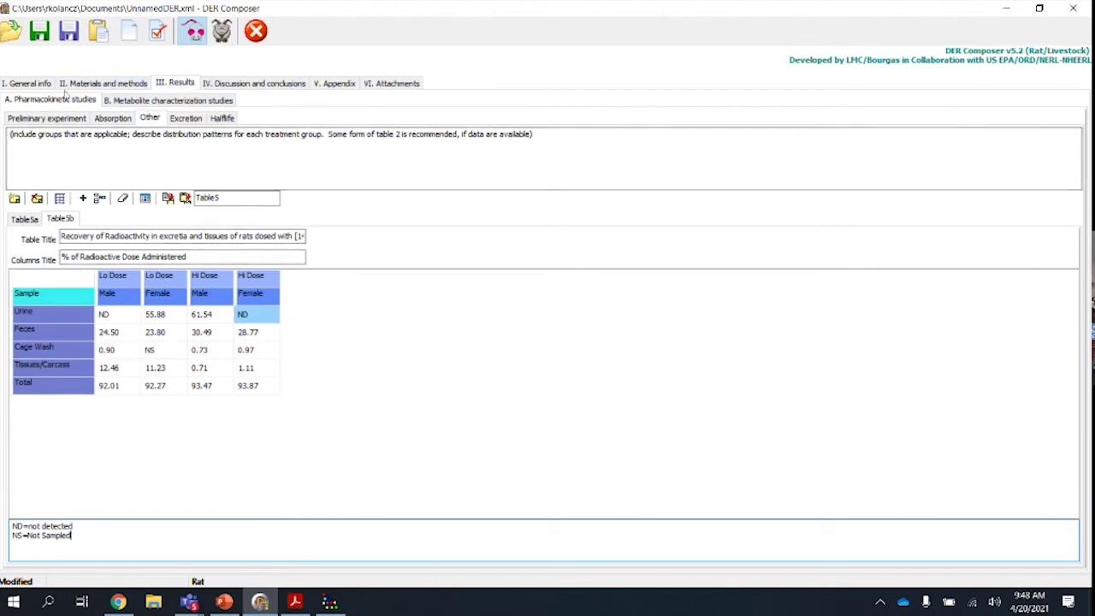
left_click(144, 101)
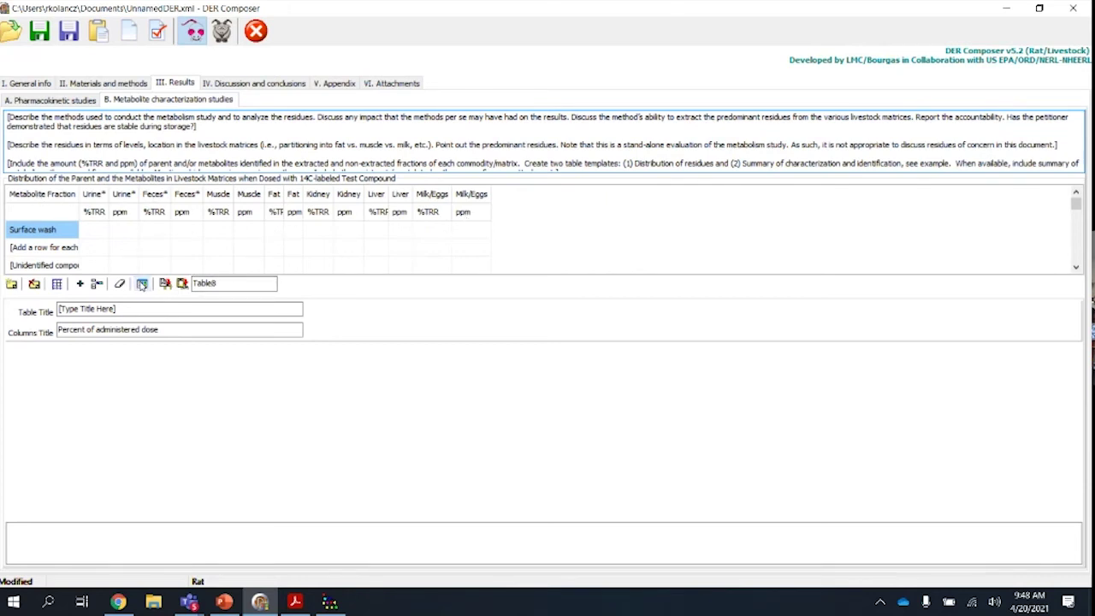
left_click(142, 284)
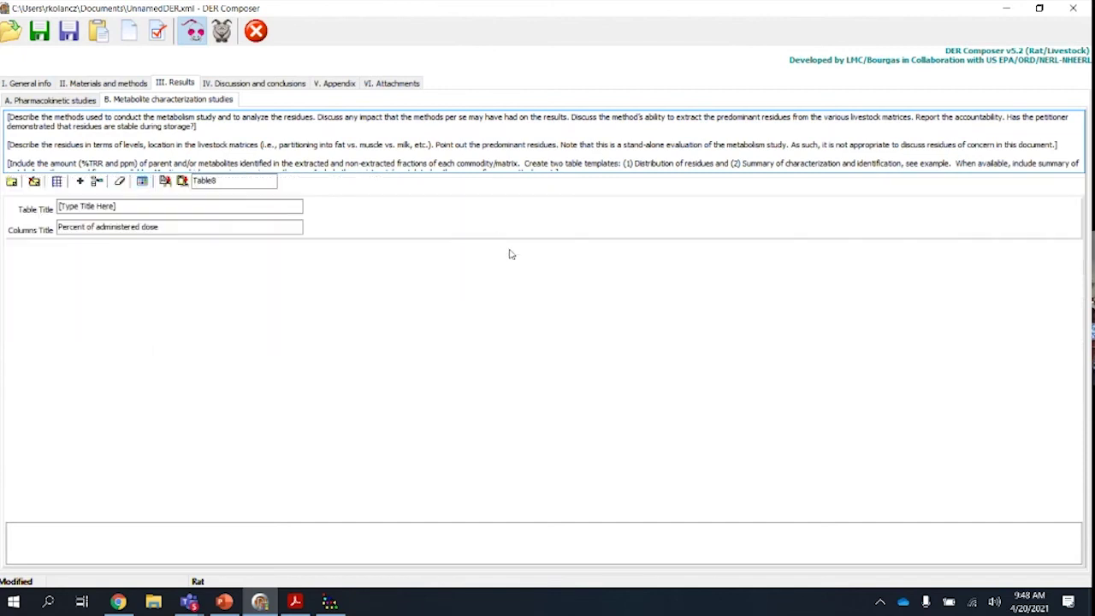
left_click(11, 183)
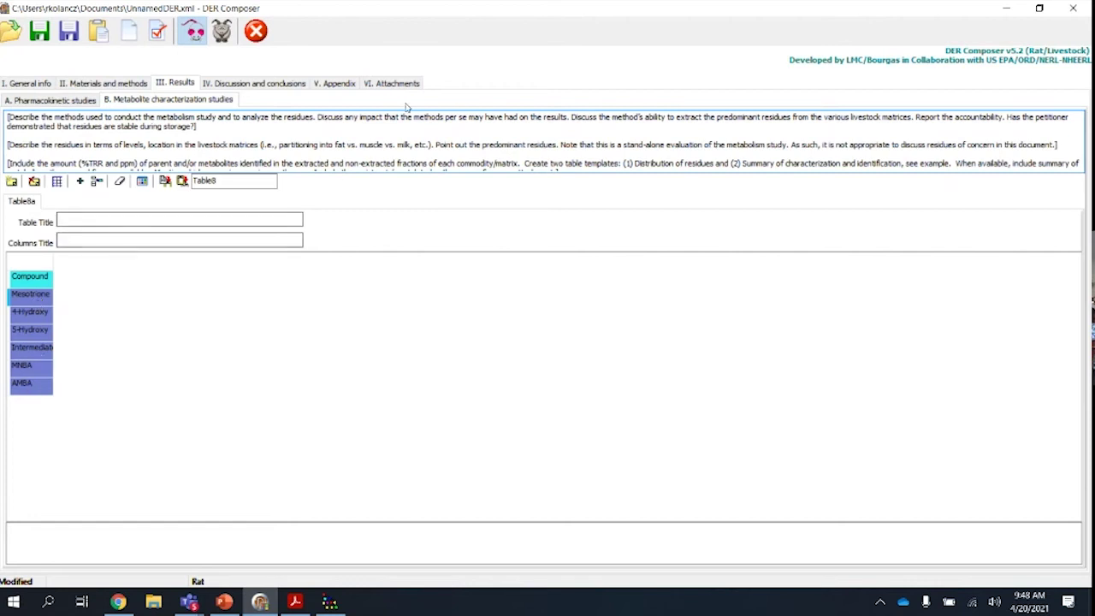
- Compare the compounds in Table8a with the Appendix2 list and widen the Compound column to fit its names
left_click(340, 85)
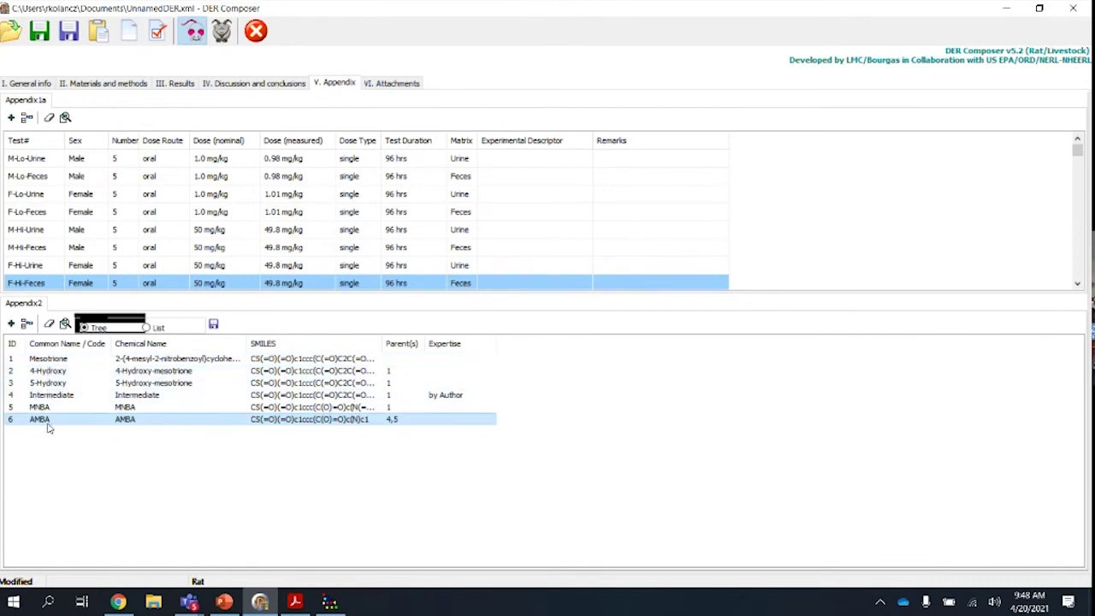
left_click(177, 83)
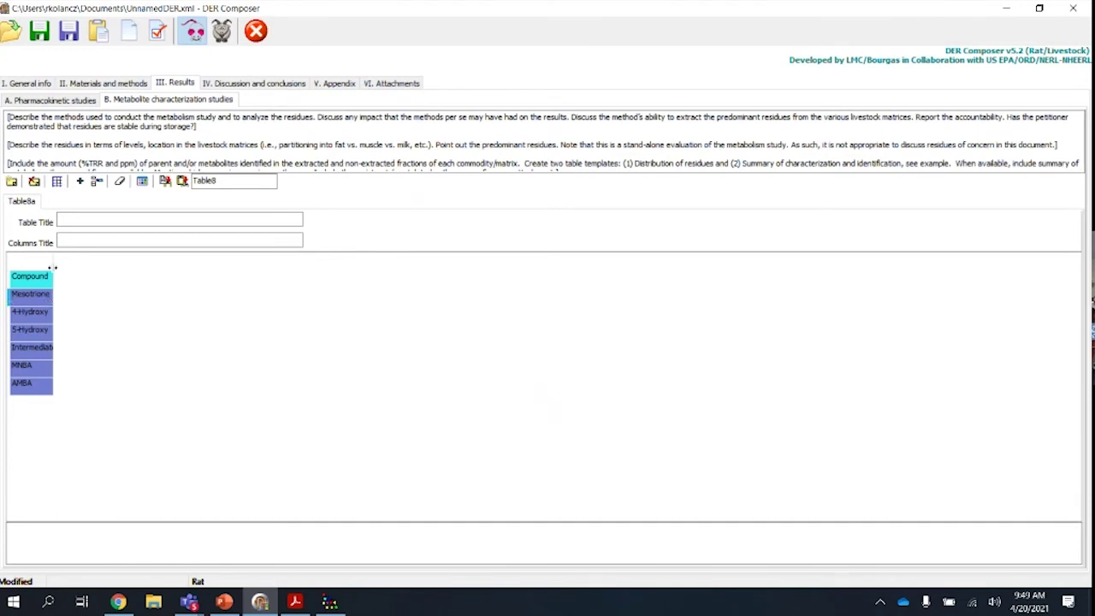
left_click_drag(53, 267, 93, 269)
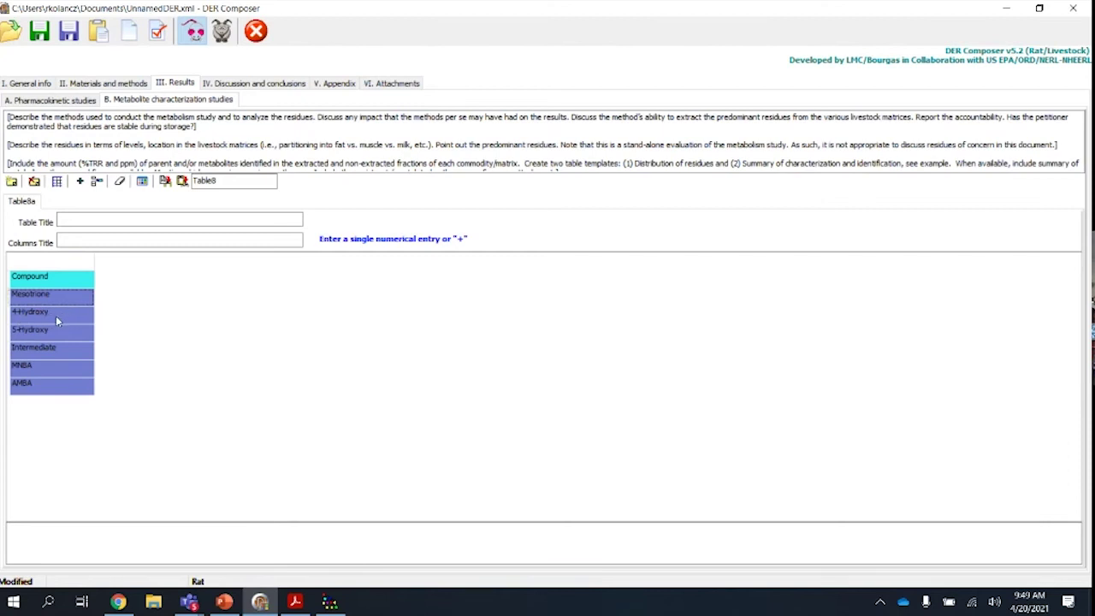
left_click(341, 83)
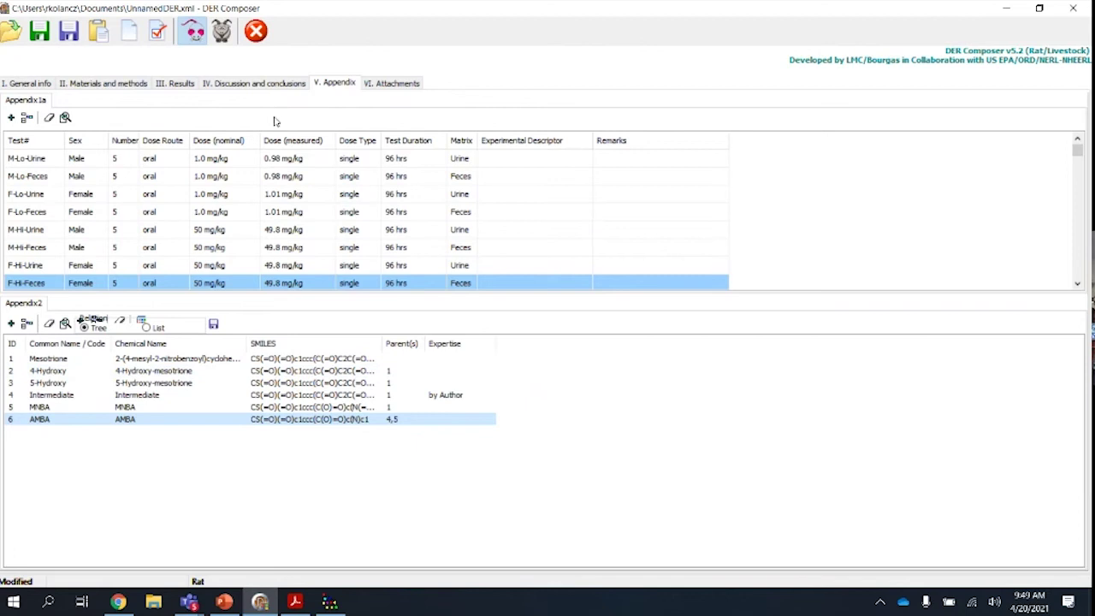
left_click(186, 88)
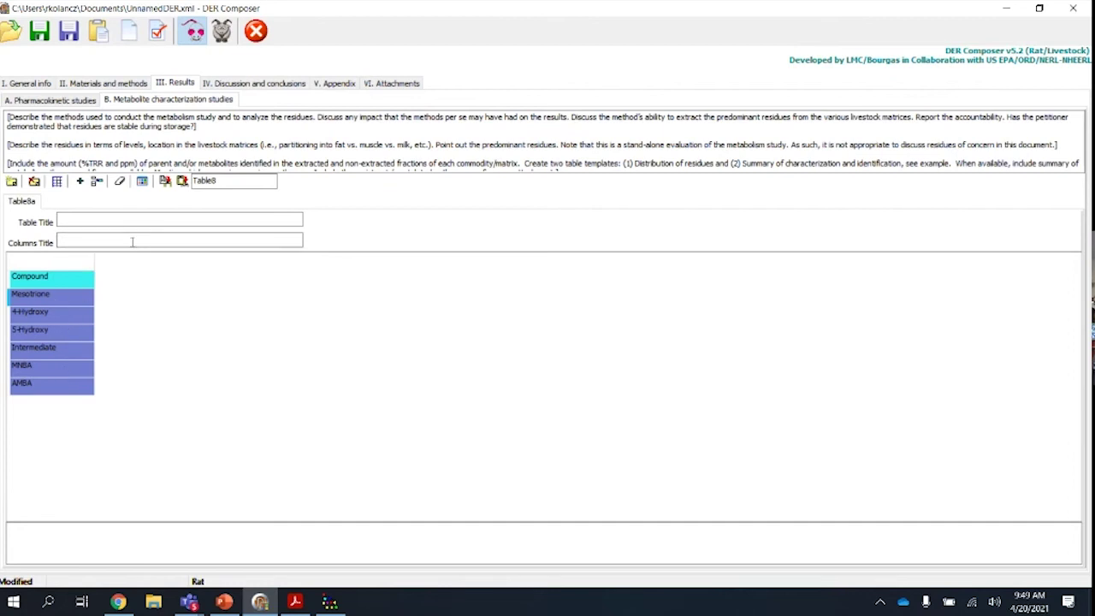
- Title Table8a "Metabolite Characterization in Urine of rats following oral dosing with [14C]Mesotrione at 1 and 50 mg/kg"
left_click(160, 239)
left_click(101, 222)
left_click(101, 220)
type("Metabolite")
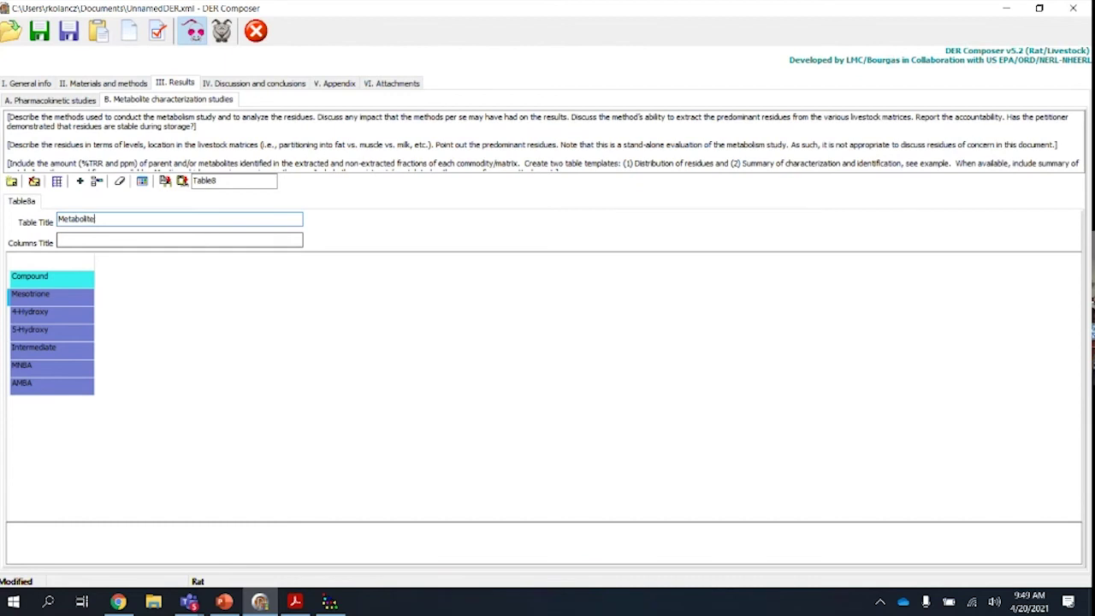
type(" Characterization in Urine")
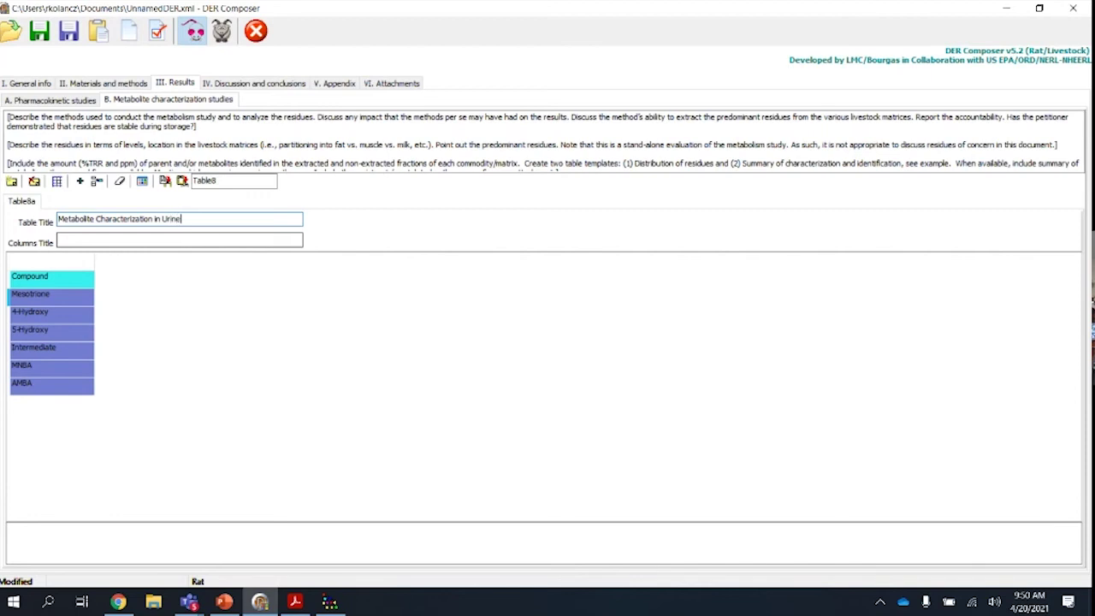
type(" of rats following oral dosing ")
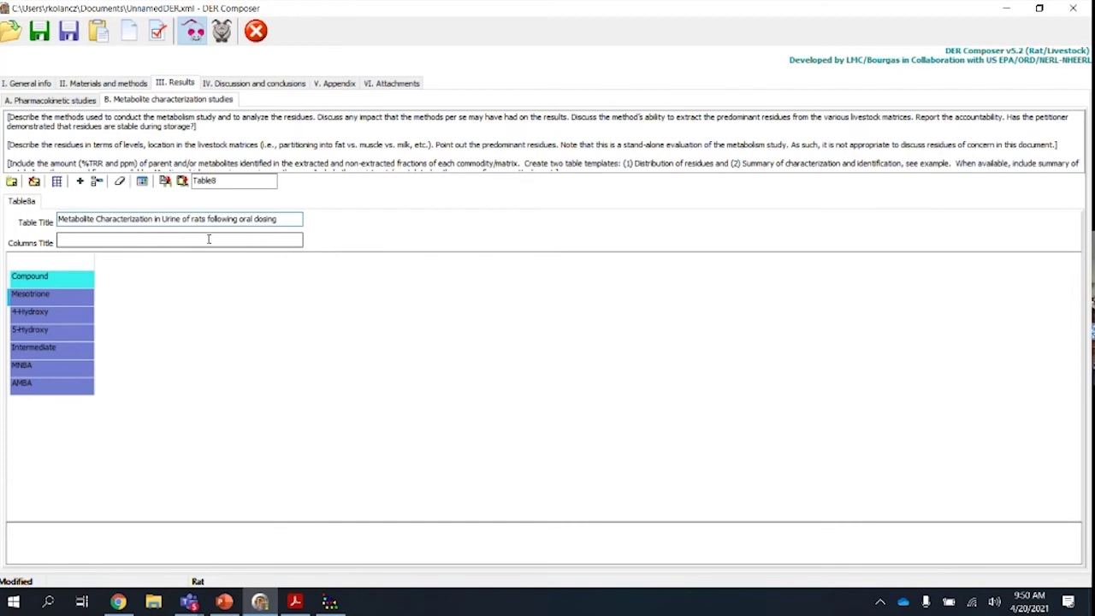
type("with [14C]Me")
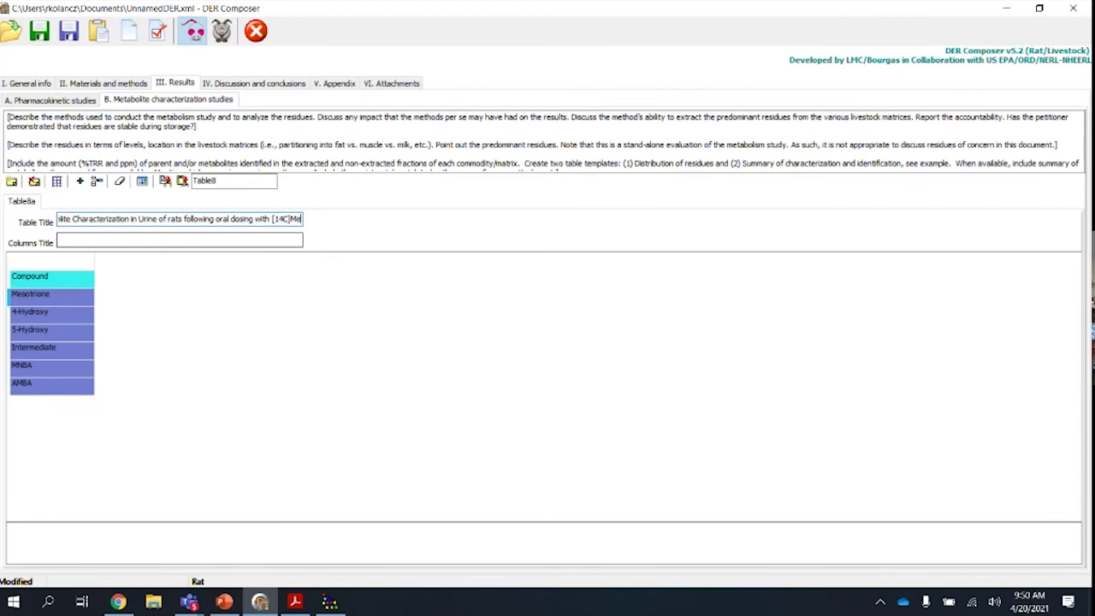
type("sotr")
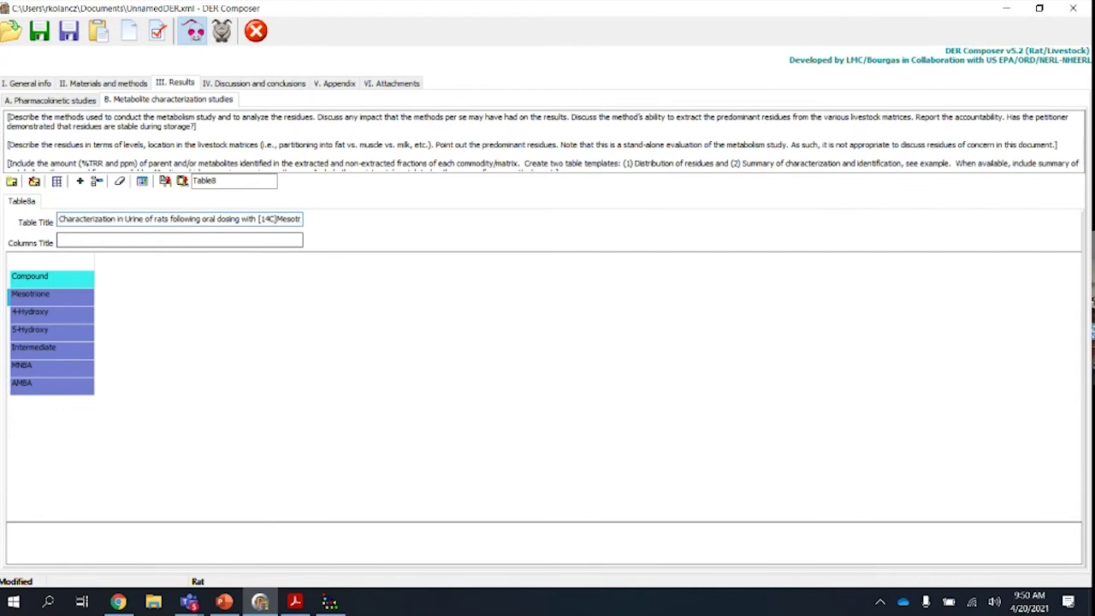
type("ione a")
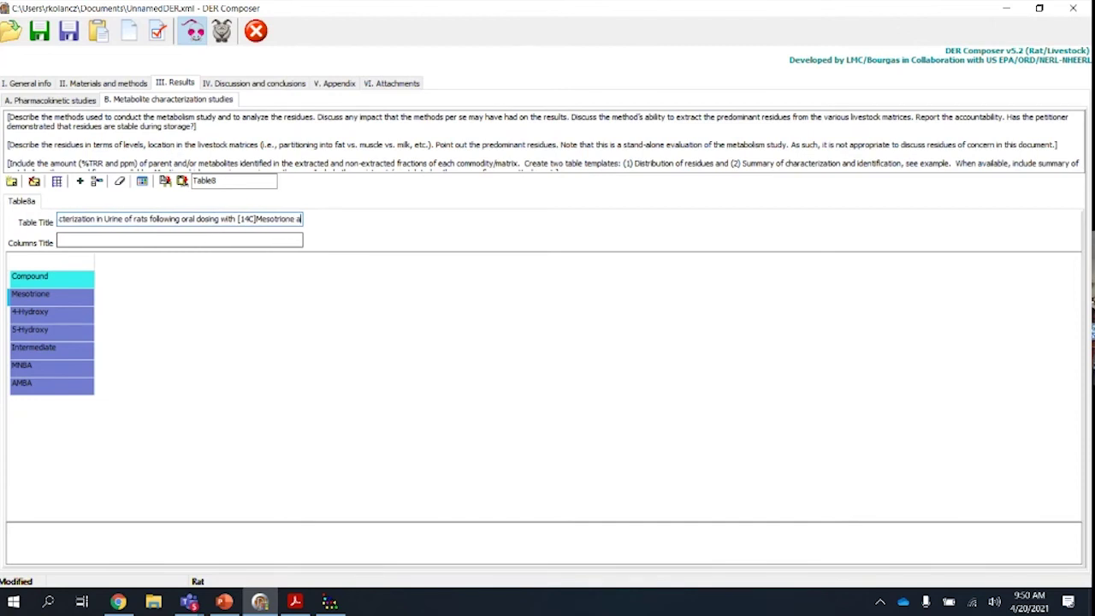
type("t 1")
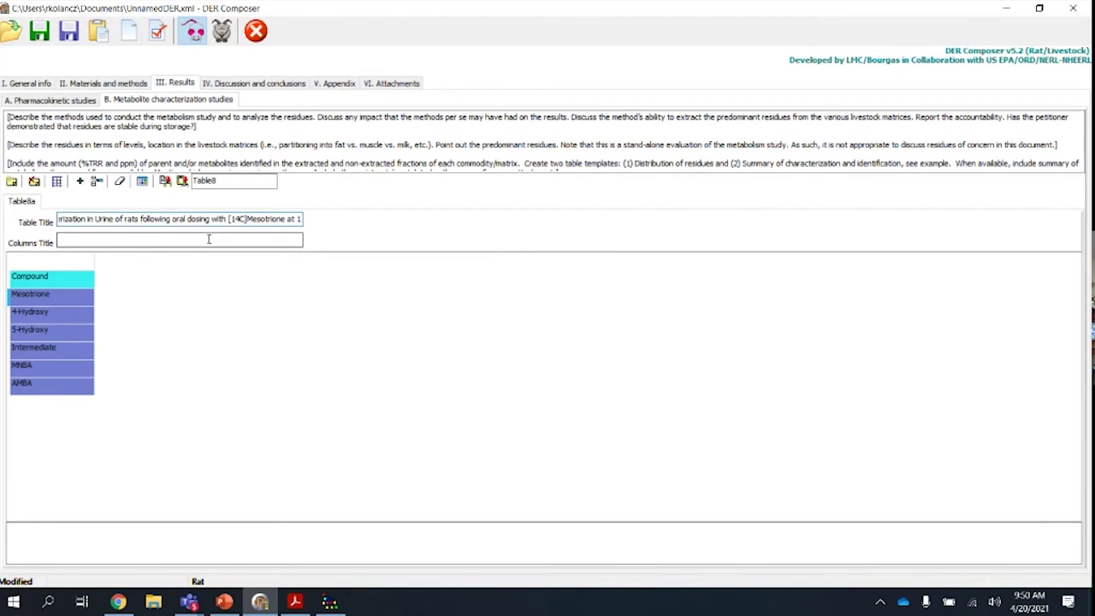
type(" and")
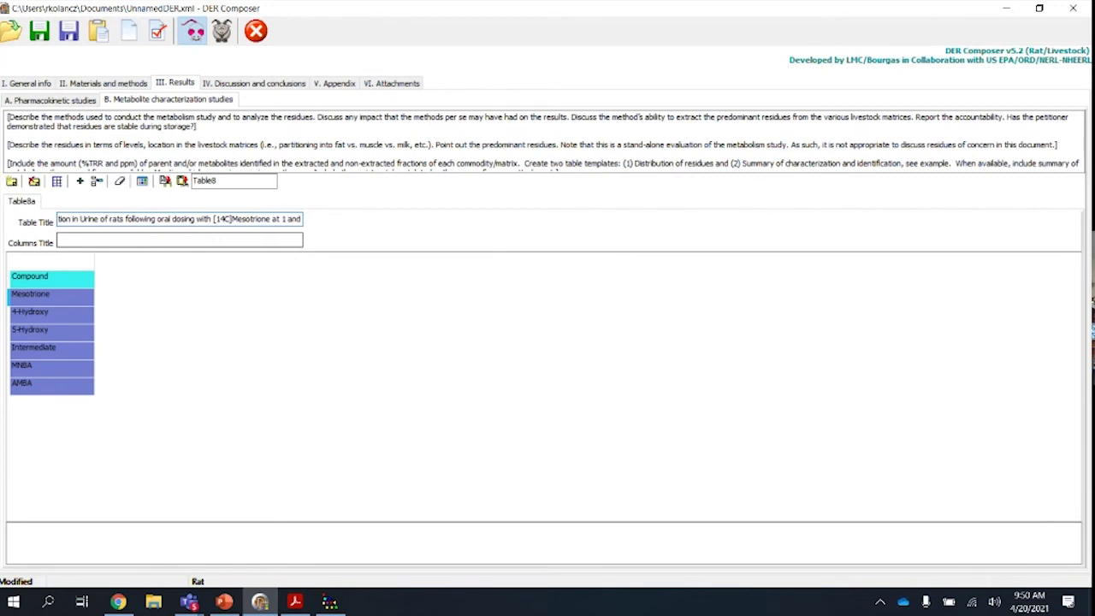
type(" 50")
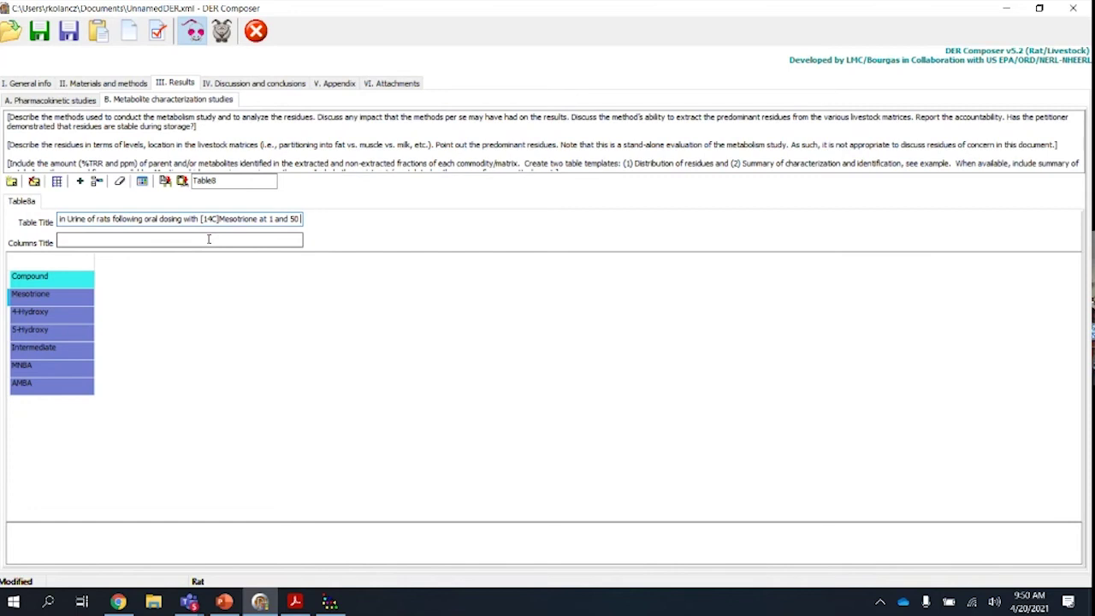
type(" m")
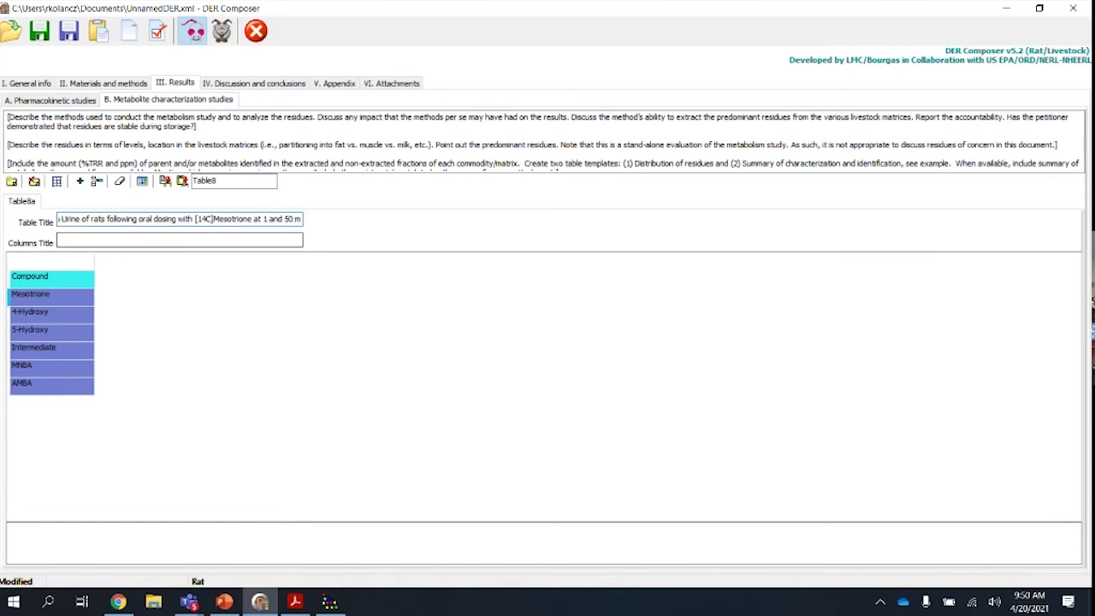
type("g/kg")
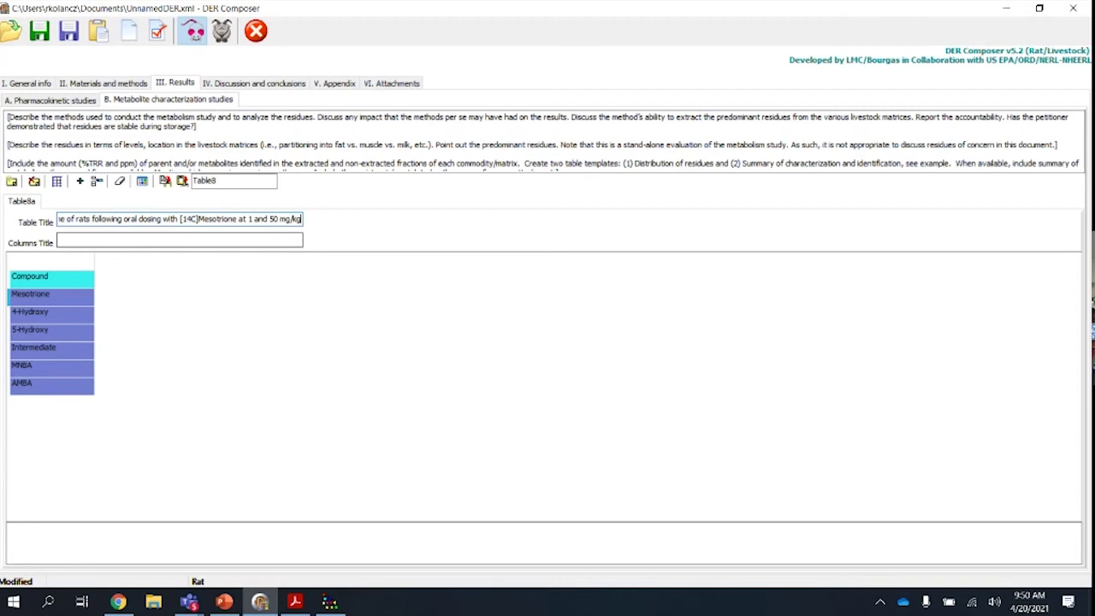
- Set the columns title of Table8a to "% Administered Dose"
left_click(160, 242)
type("%")
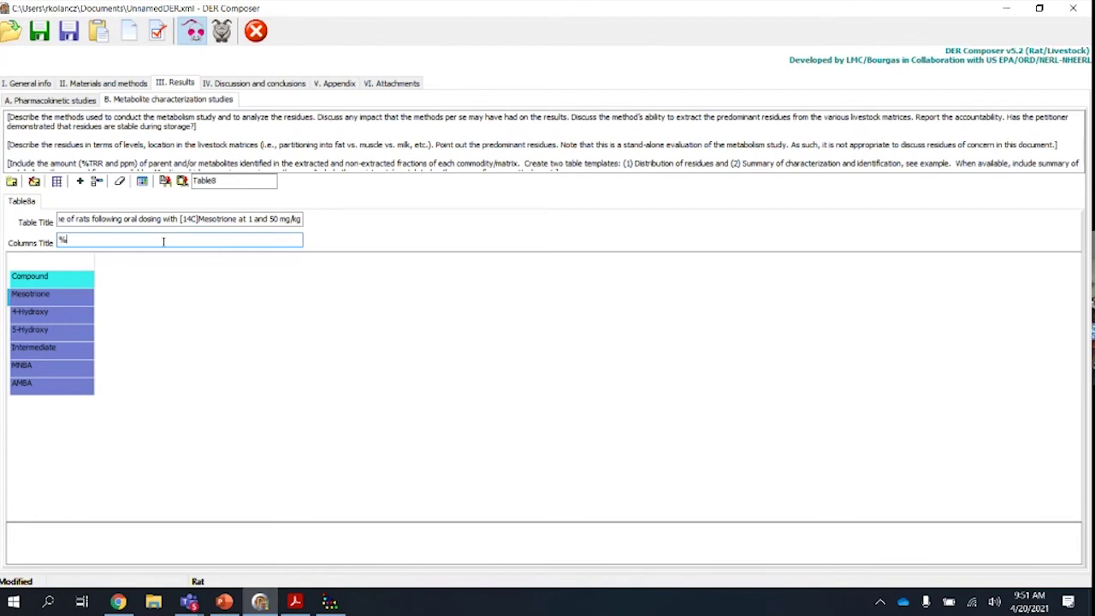
type(" Administered Dose")
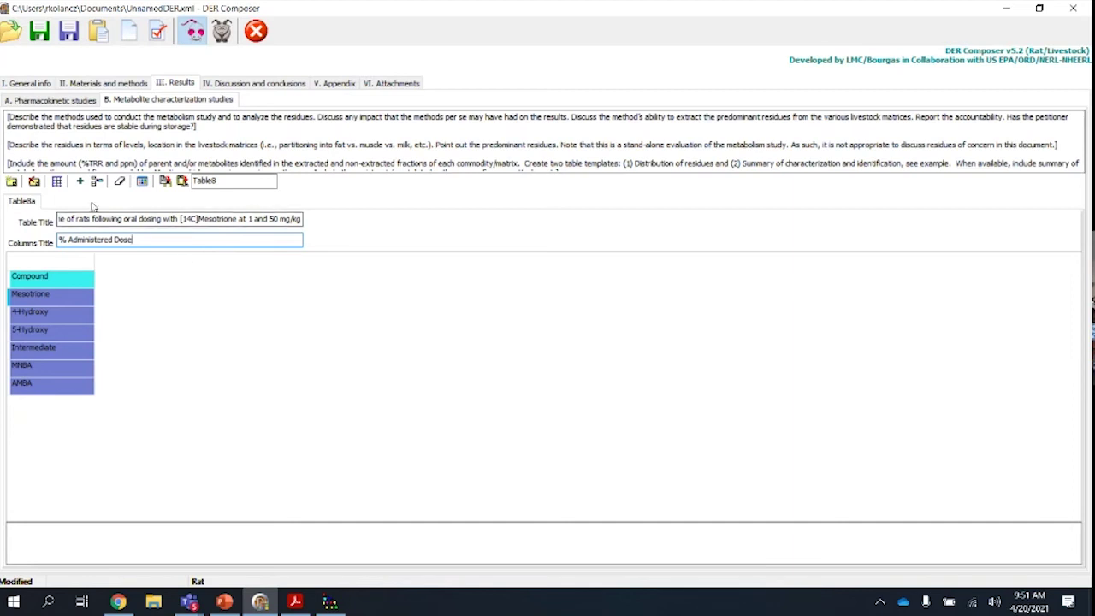
- Add the low-dose urine tests M-Lo-Urine and F-Lo-Urine as columns of Table8a
left_click(57, 182)
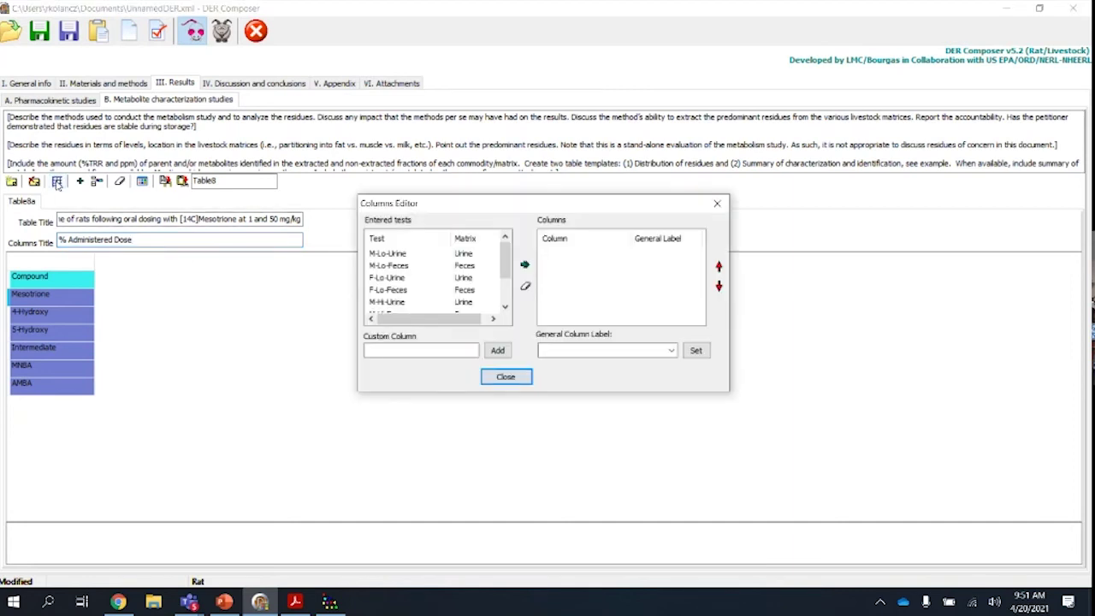
left_click(394, 257)
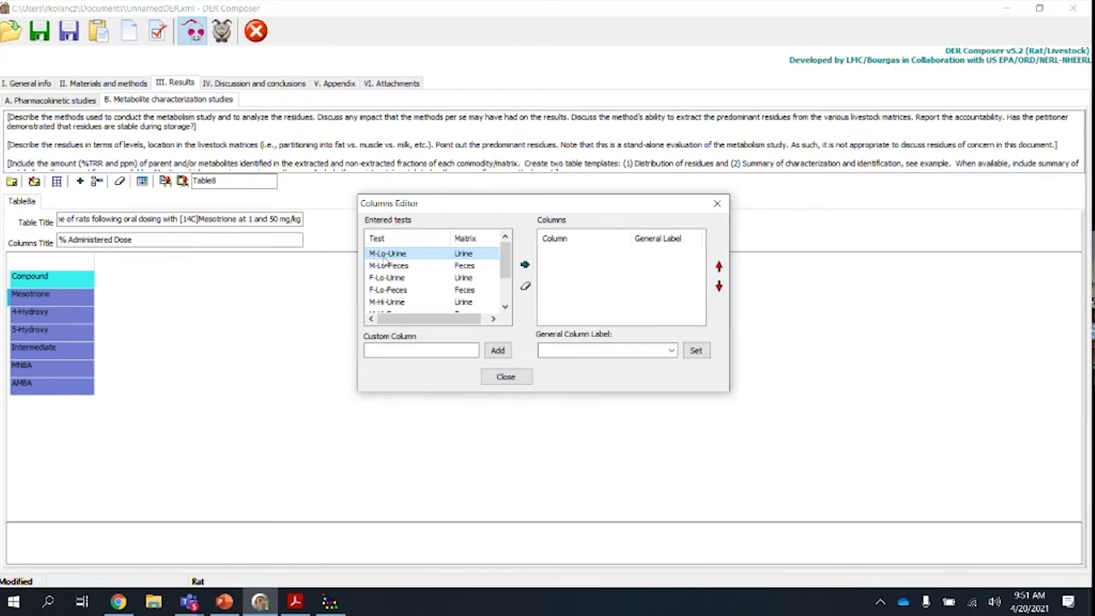
left_click(524, 264)
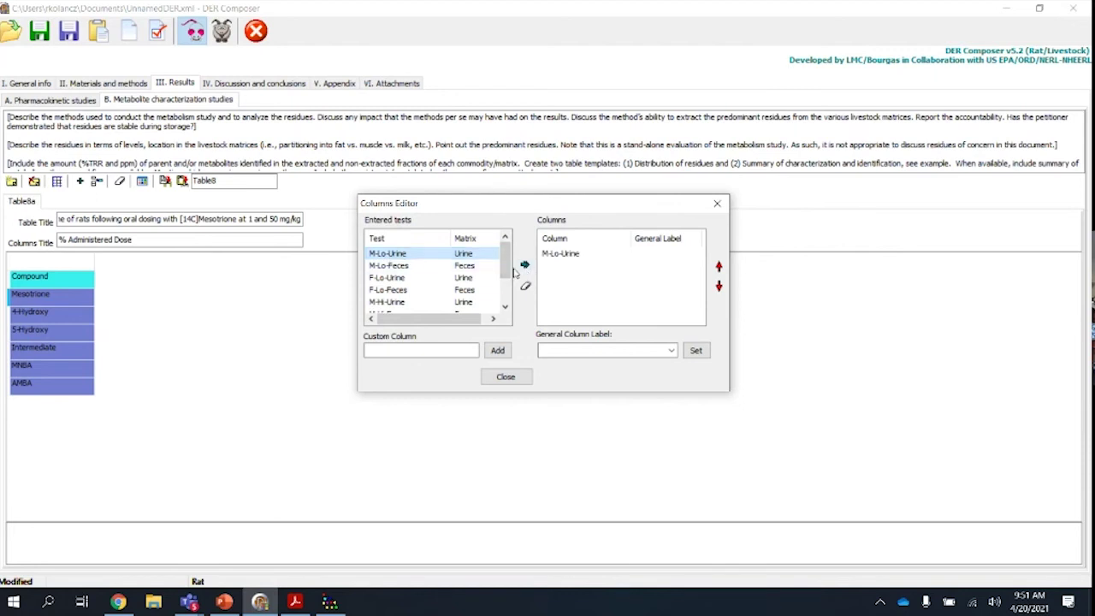
left_click(391, 279)
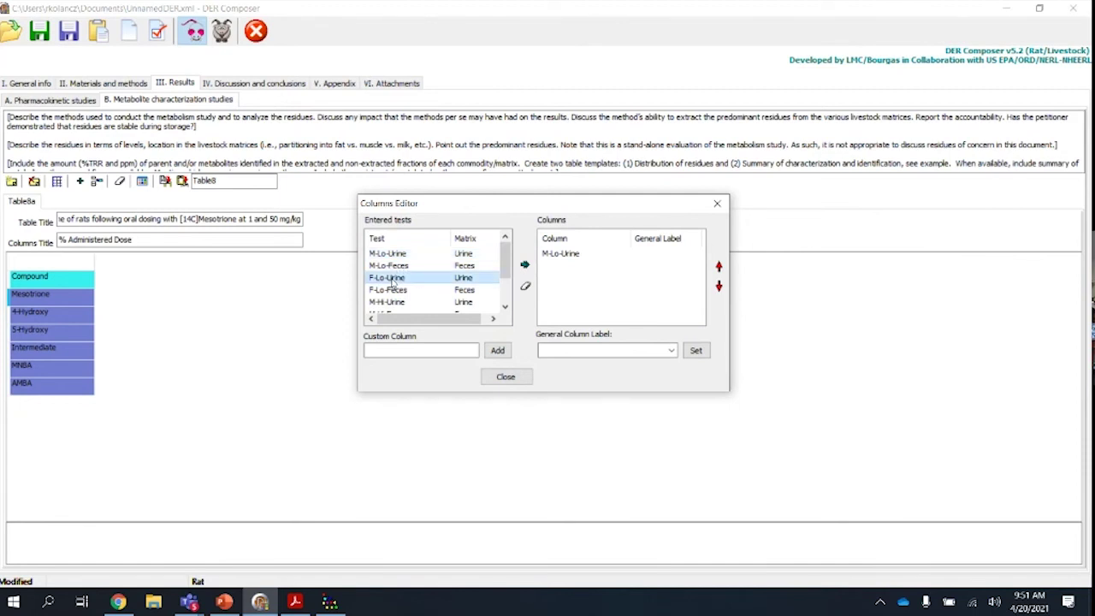
left_click(524, 264)
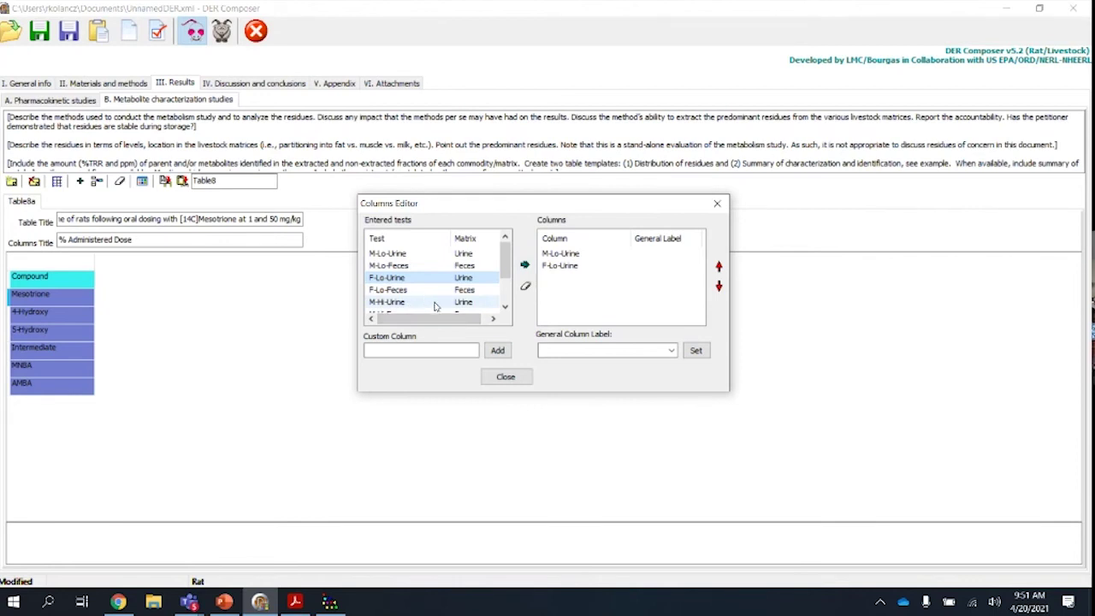
- Add the high-dose urine tests M-Hi-Urine and F-Hi-Urine as columns of Table8a, without general labels, and finish column editing
left_click(504, 306)
left_click(505, 307)
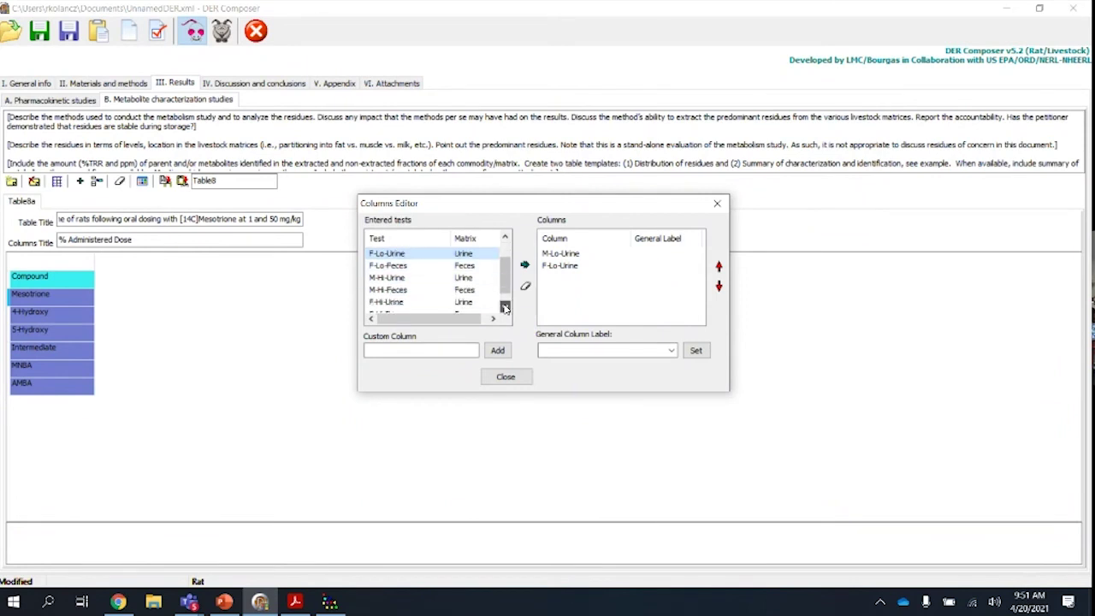
left_click(390, 278)
left_click(526, 268)
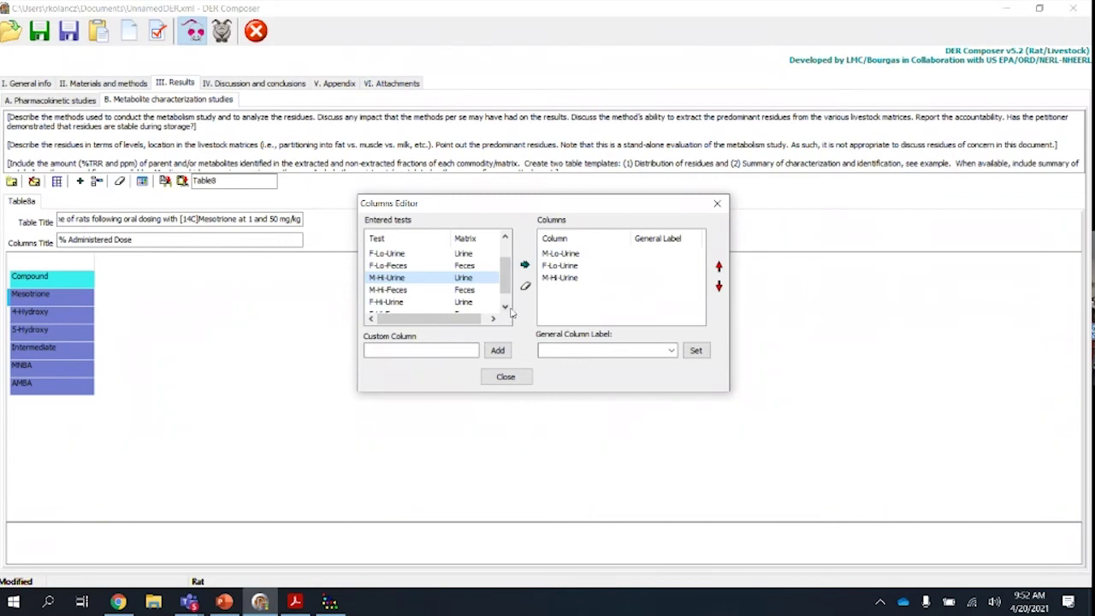
left_click(390, 304)
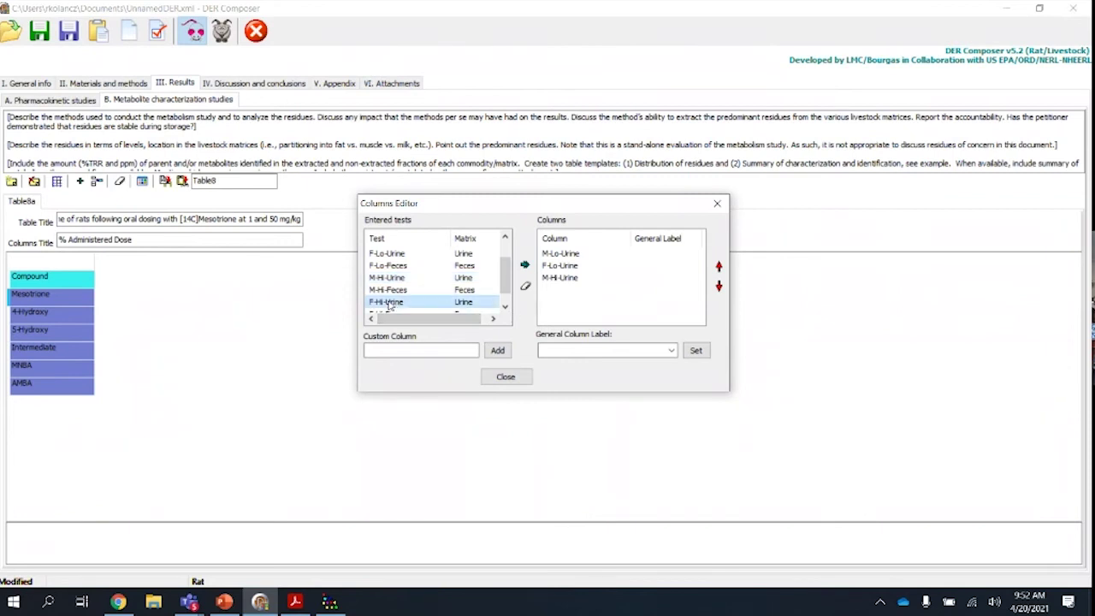
left_click(525, 266)
left_click(585, 351)
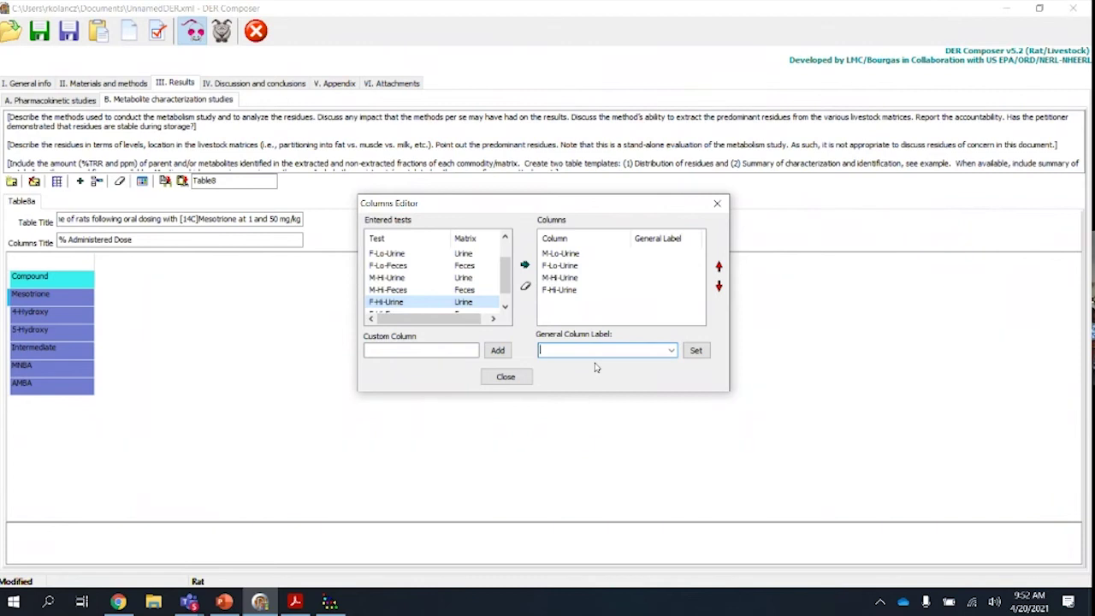
left_click(505, 377)
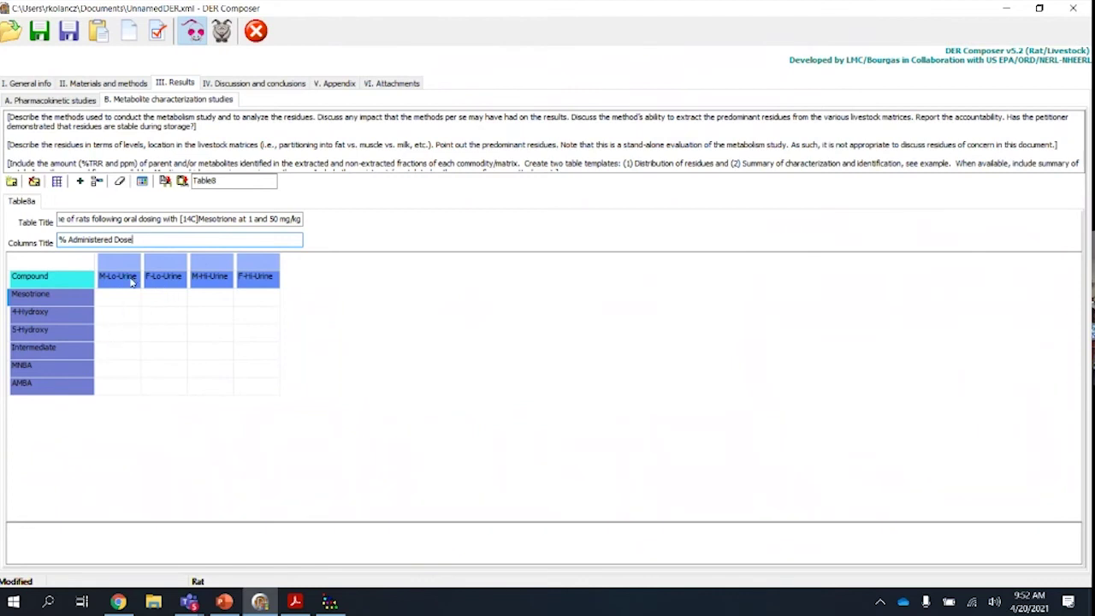
left_click(56, 183)
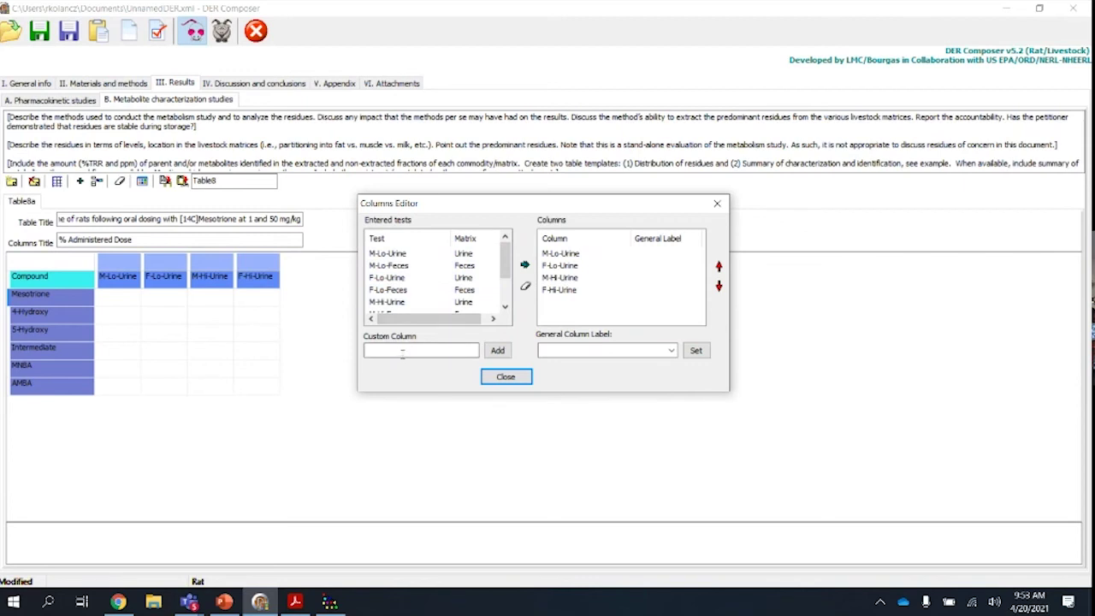
left_click(373, 345)
left_click(506, 378)
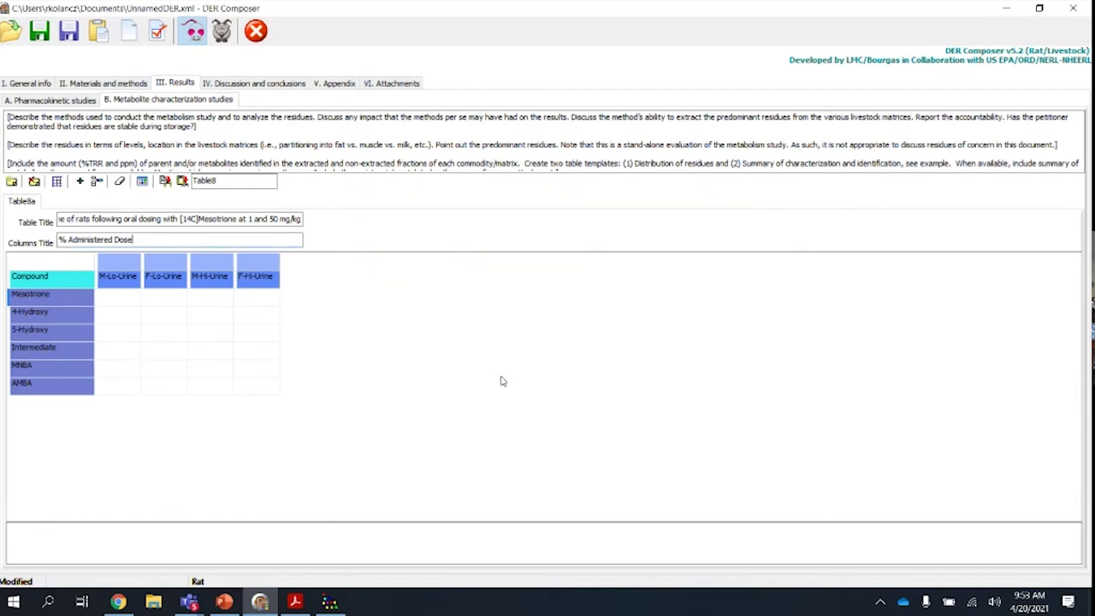
- Enter 22 for Mesotrione and 3 for 5-Hydroxy in the M-Lo-Urine column, leaving 4-Hydroxy empty
left_click(127, 301)
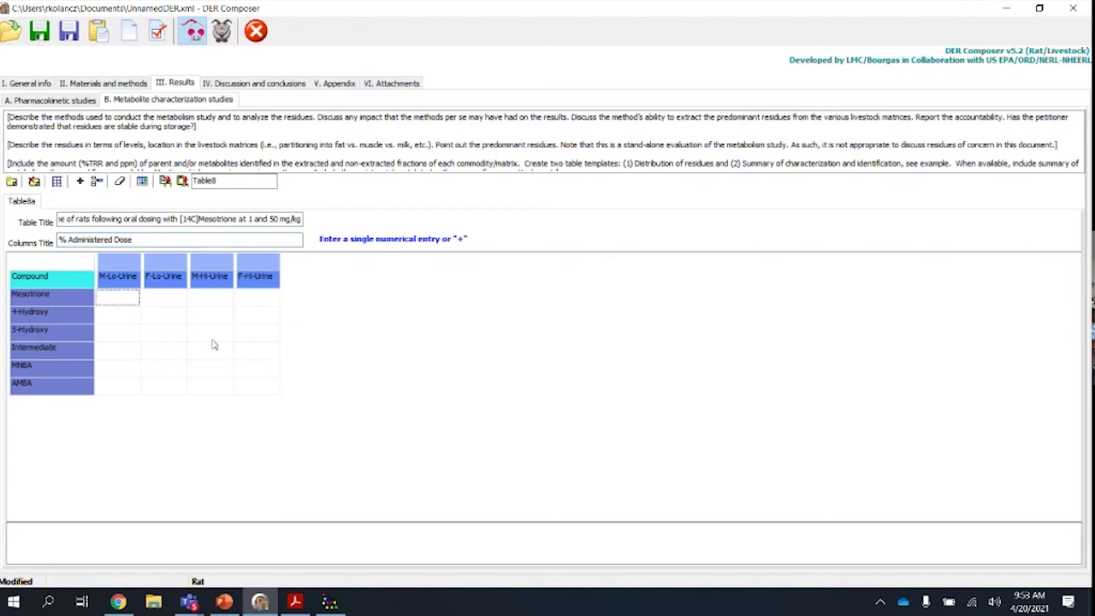
type("22")
key("Return")
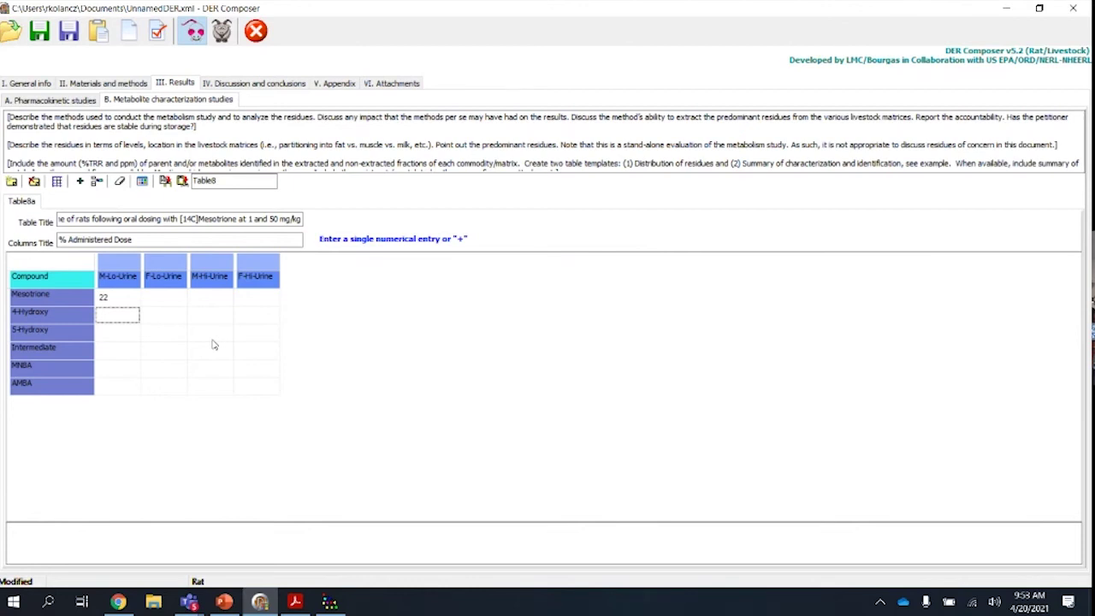
key("Down")
type("3")
key("Return")
type("7")
key("Return")
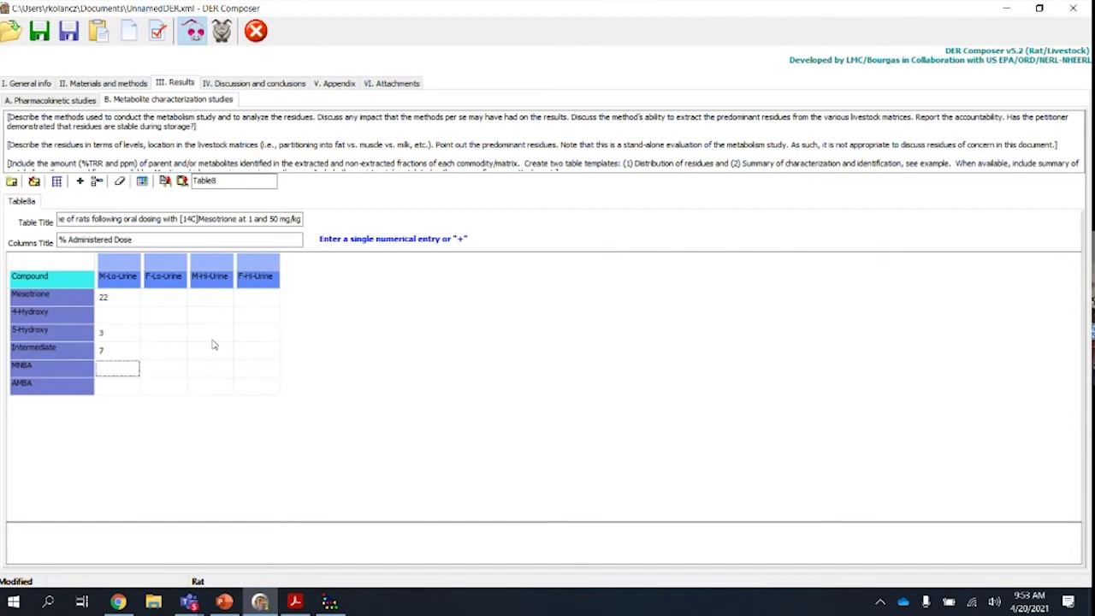
key("Up")
double_click(121, 352)
- Enter 7 for MNBA and 16 for AMBA in the M-Lo-Urine column
left_click(116, 373)
type("7")
key("Return")
type("16")
- Fill the F-Lo-Urine column with Mesotrione 28, 4-Hydroxy 6, 5-Hydroxy 8, MNBA 11 and AMBA 3, leaving Intermediate empty
left_click(173, 301)
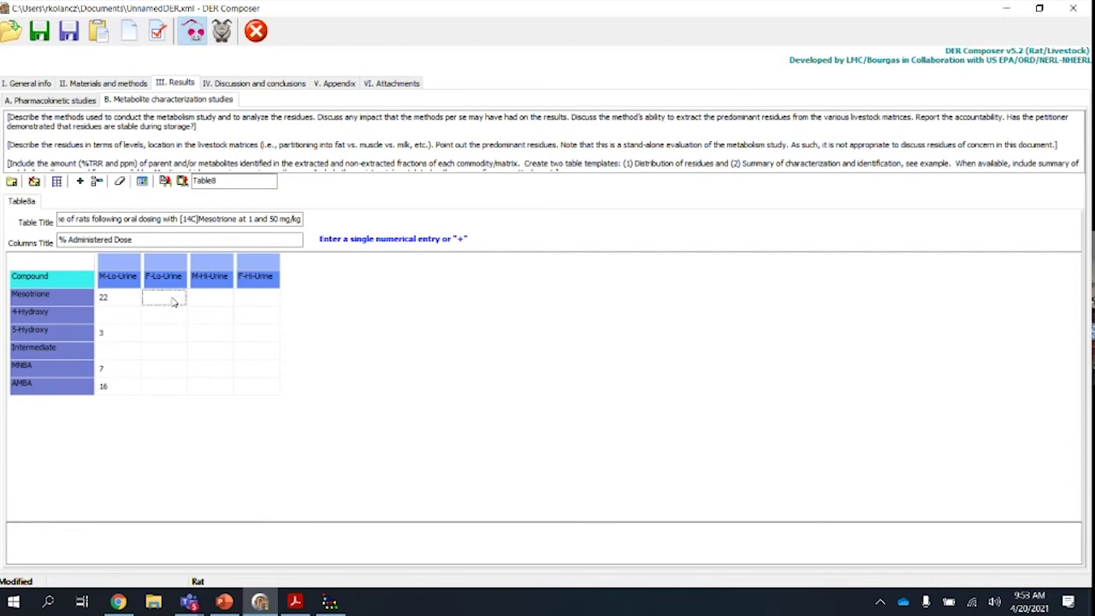
type("28")
left_click(166, 319)
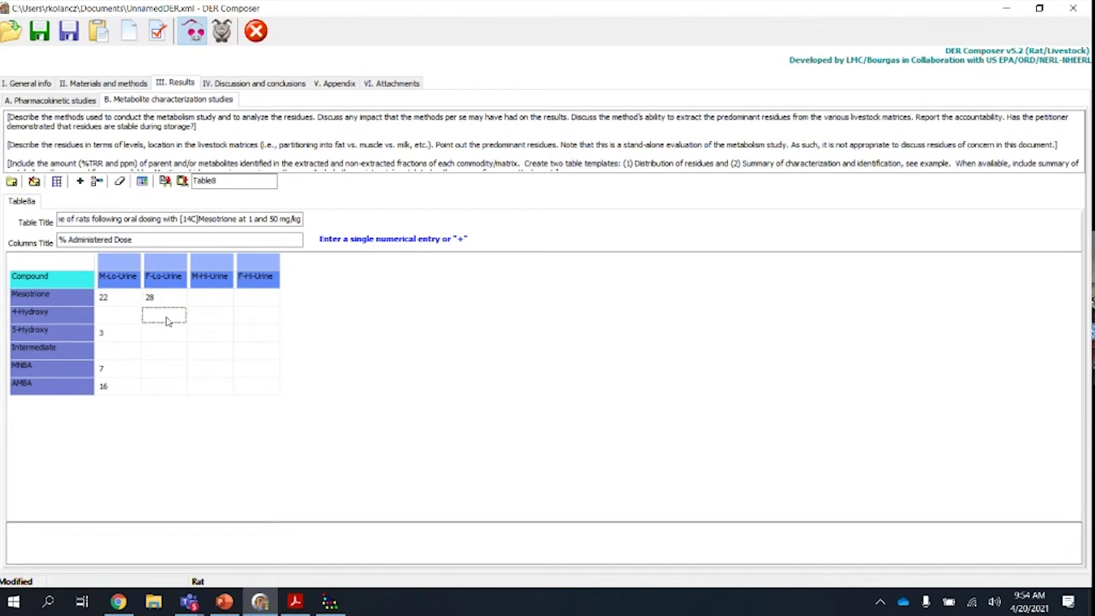
type("6")
key("Return")
type("8")
key("Return")
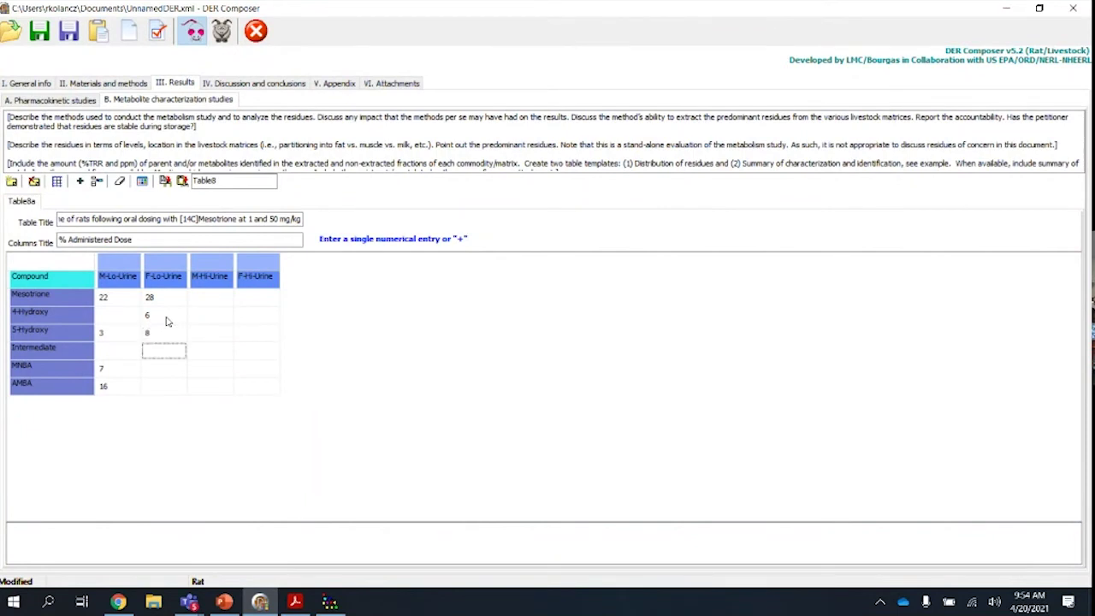
key("Return")
type("11")
key("Return")
type("3")
- Fill the M-Hi-Urine column with Mesotrione 25, 5-Hydroxy 4, MNBA 6 and AMBA 14, leaving 4-Hydroxy and Intermediate empty
left_click(214, 297)
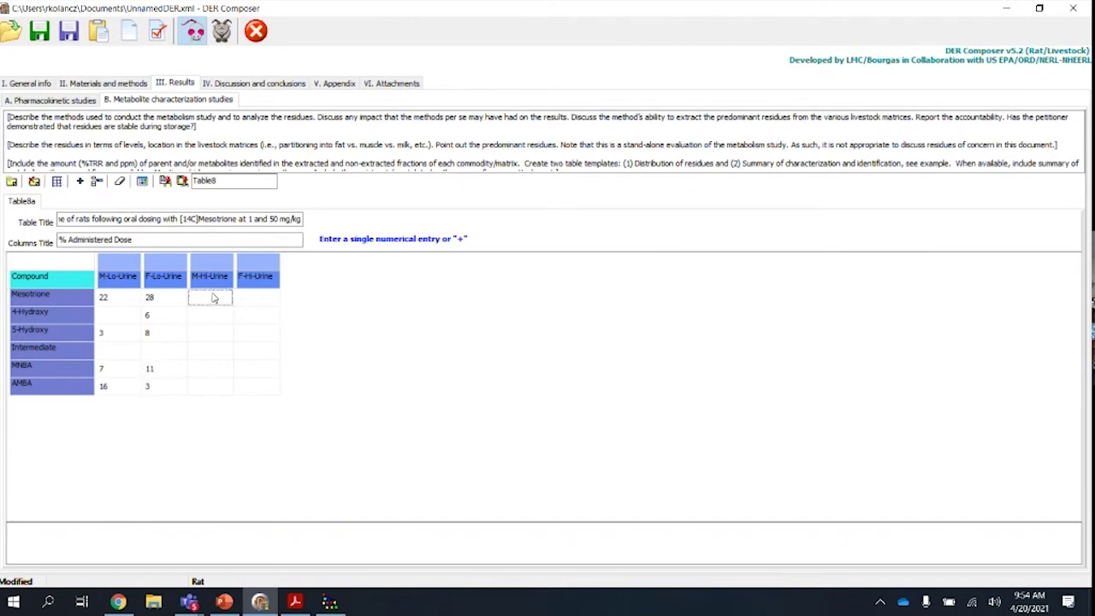
type("25")
key("Return")
key("Return")
type("4")
key("Return")
key("Down")
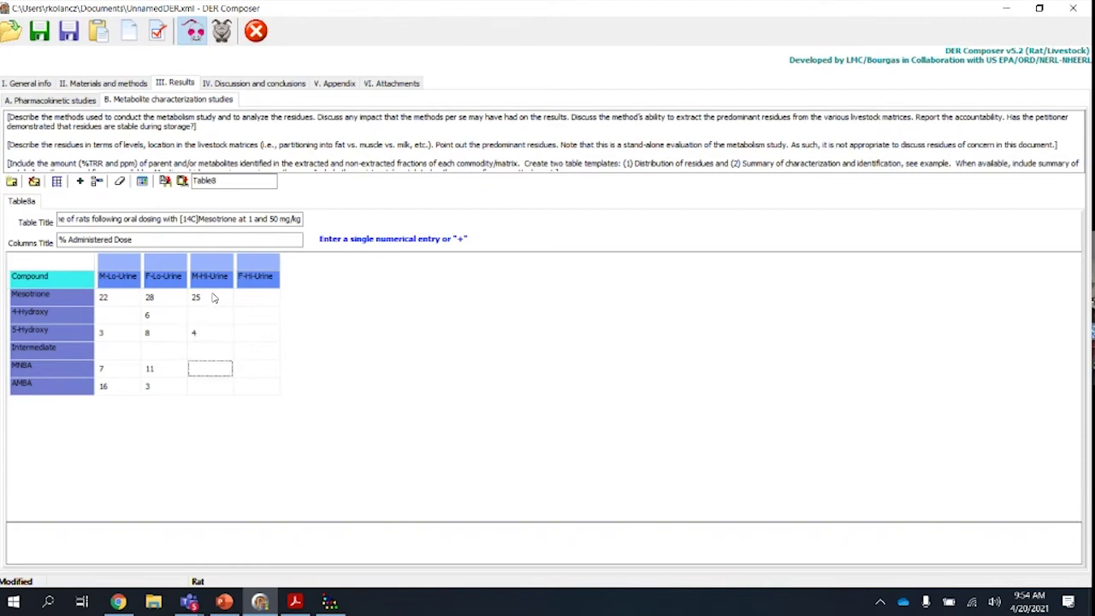
type("6")
key("Down")
type("14")
- Fill the F-Hi-Urine column with Mesotrione 29, 4-Hydroxy 5, 5-Hydroxy 7, MNBA 9 and AMBA 4, leaving Intermediate empty
left_click(265, 300)
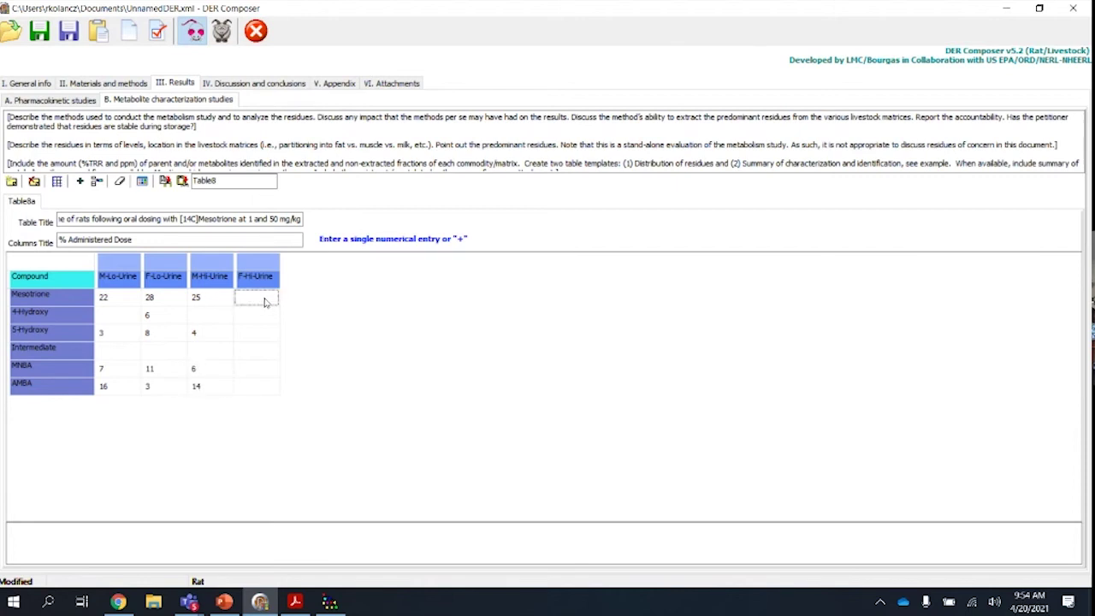
type("29")
key("Down")
type("5")
key("Down")
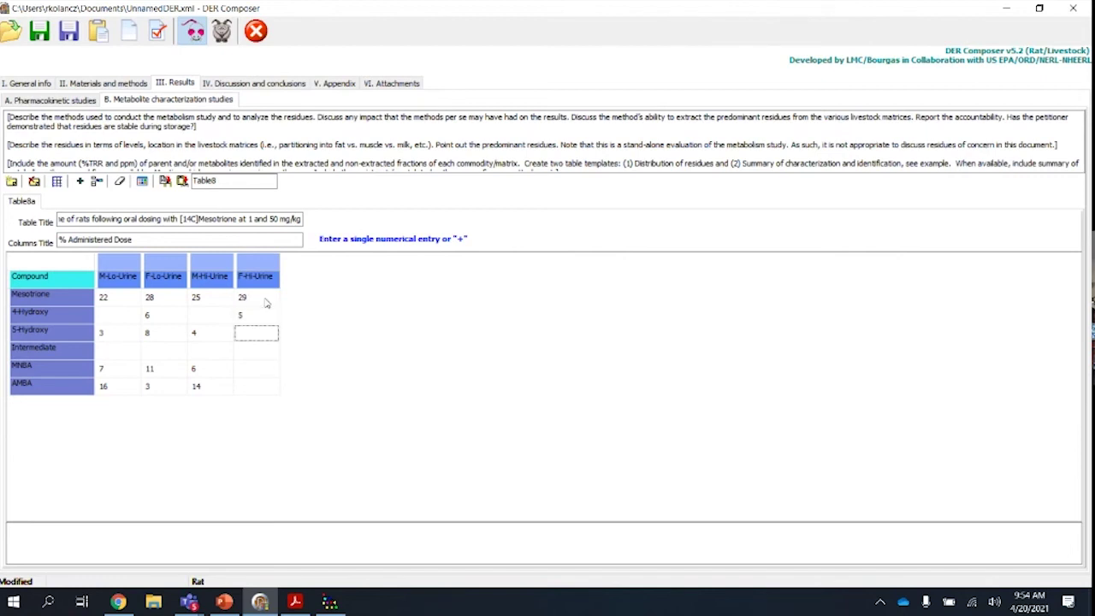
type("7")
key("Down")
key("Down")
type("9")
key("Down")
type("4")
left_click(140, 350)
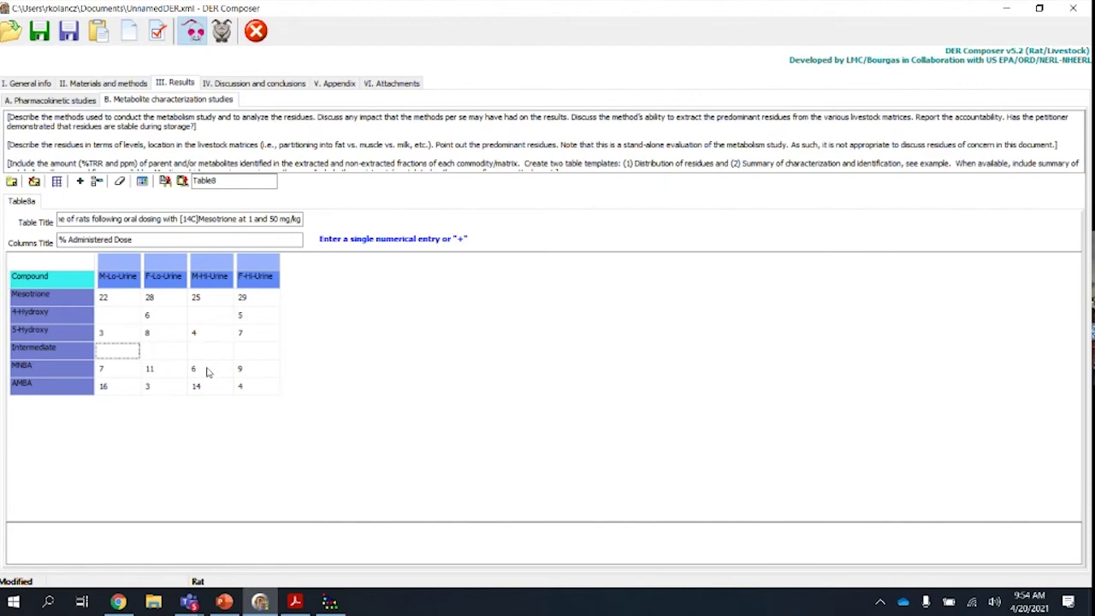
- Add a "Total Identified" row to Table8a with 48 for M-Lo-Urine, 56 for F-Lo-Urine, 49 for M-Hi-Urine and 54 for F-Hi-Urine
left_click(81, 182)
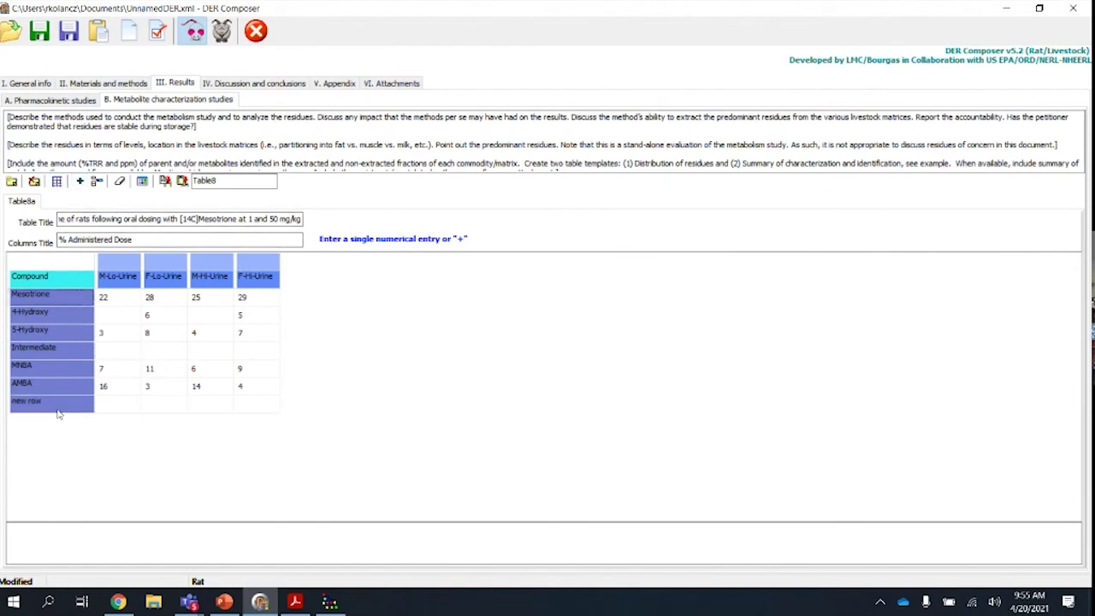
type("Total Identified")
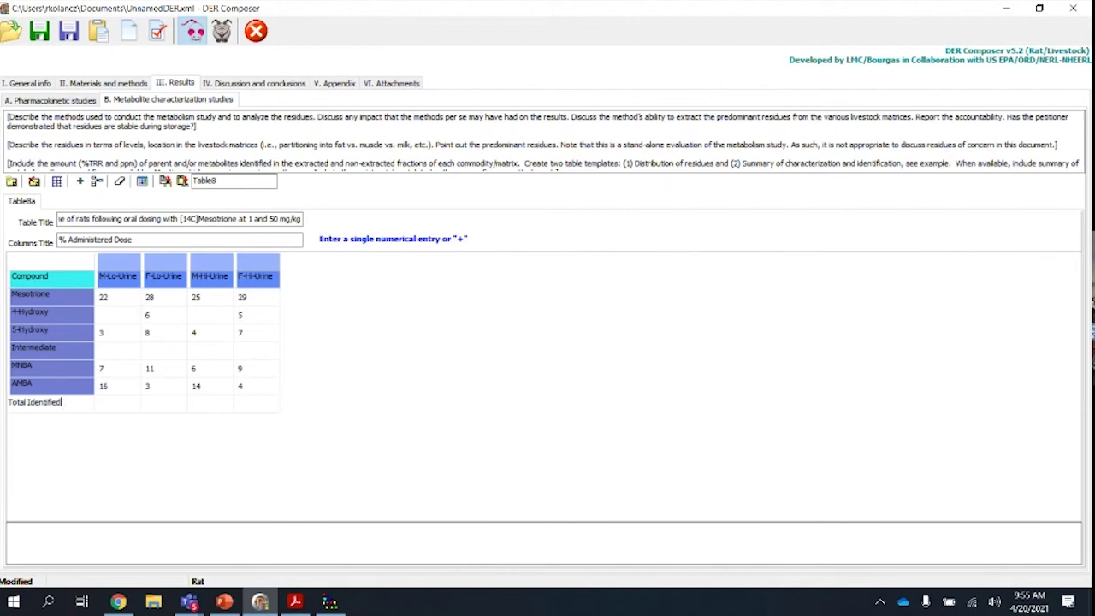
left_click(103, 411)
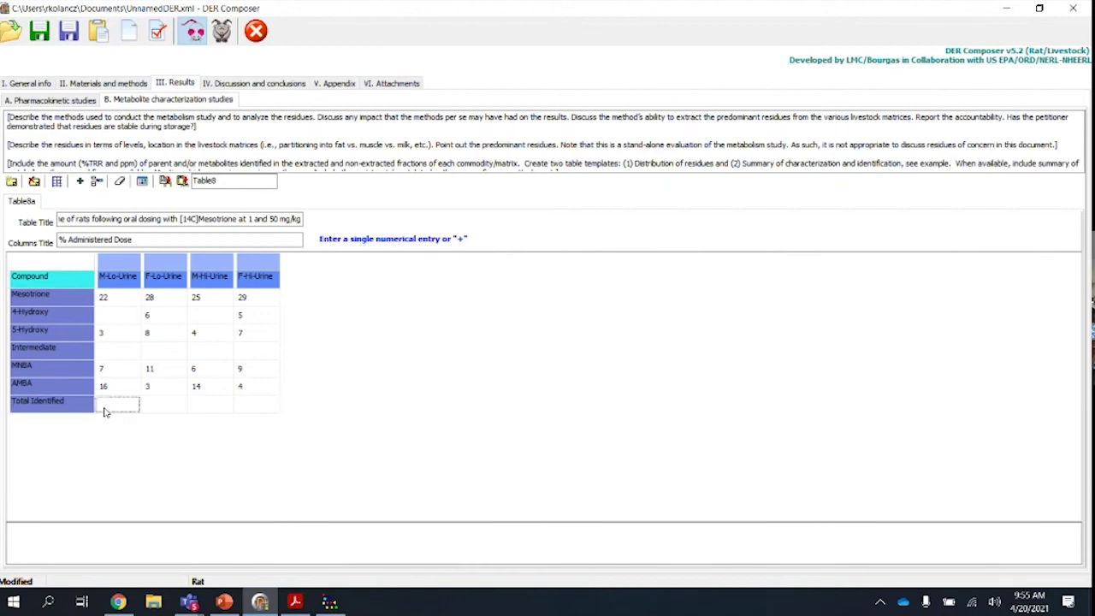
type("48")
key("Tab")
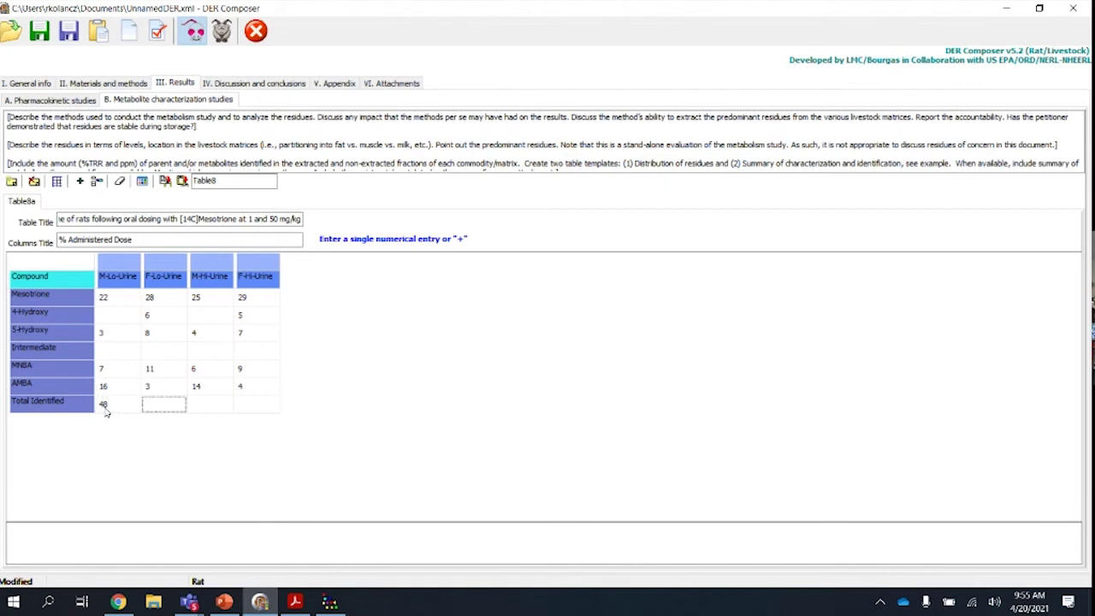
type("56")
key("Tab")
type("49")
key("Up")
key("Down")
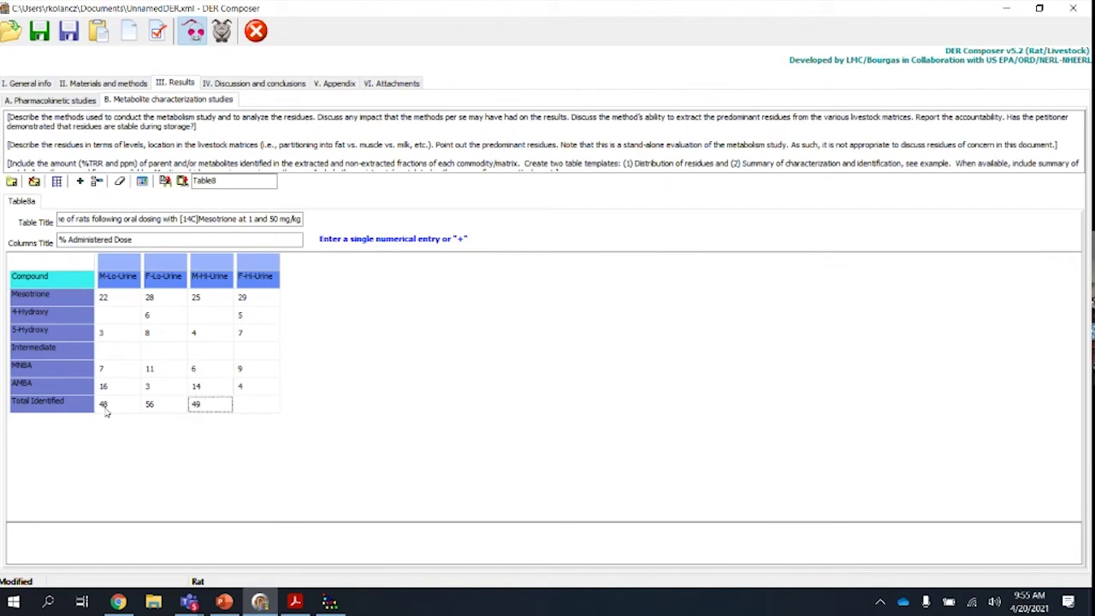
key("Tab")
type("54")
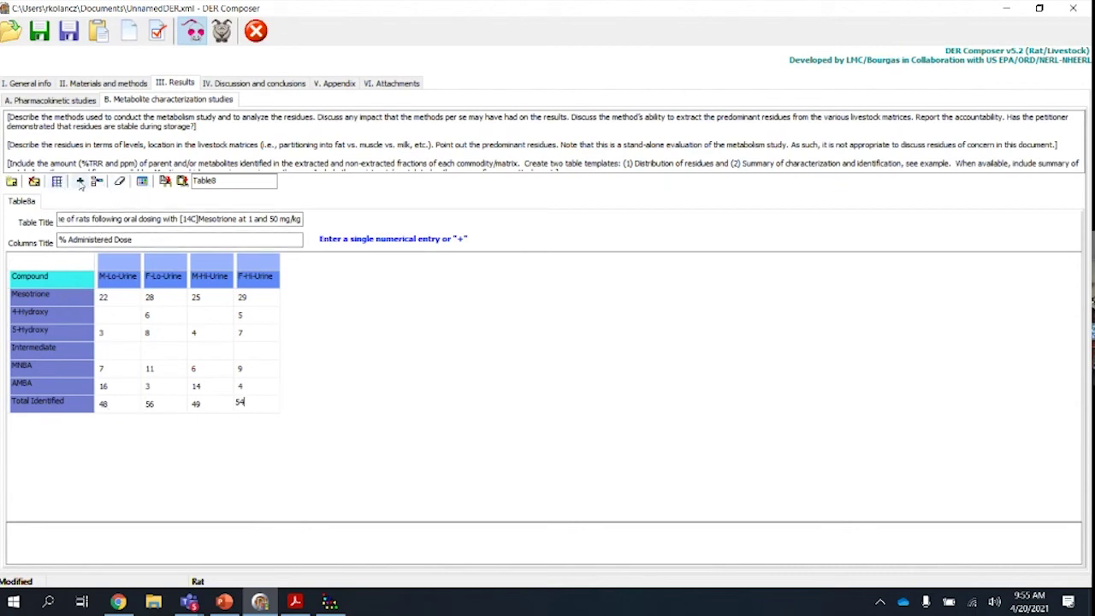
- Add three rows below Total Identified in Table8a, named "Unknown A", "Unknown B" and "Total Unknowns"
left_click(80, 182)
left_click(80, 182)
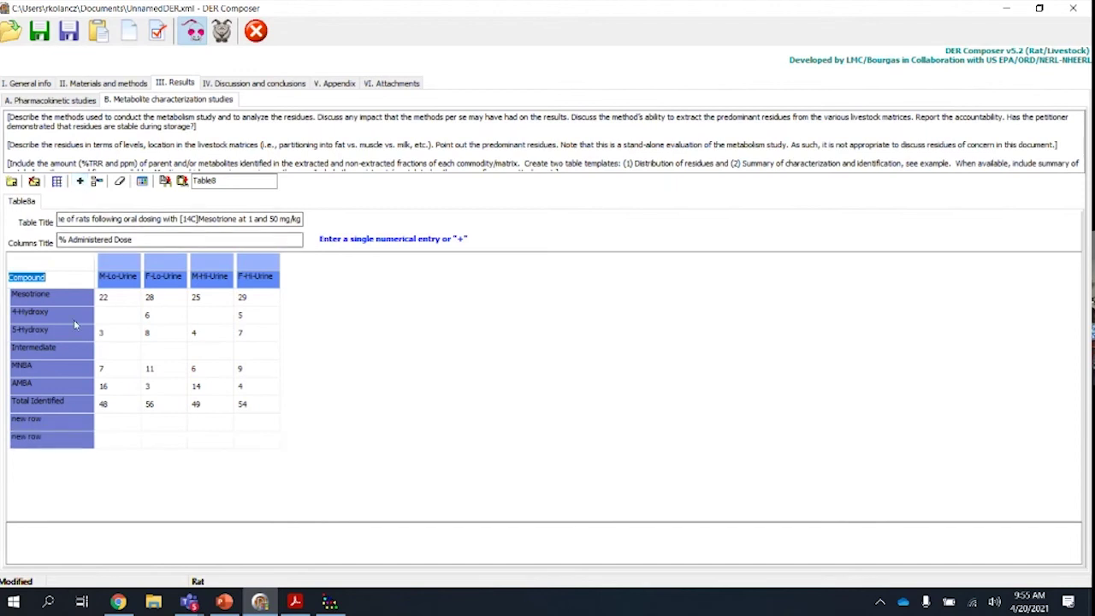
left_click(70, 425)
type("Unknown A")
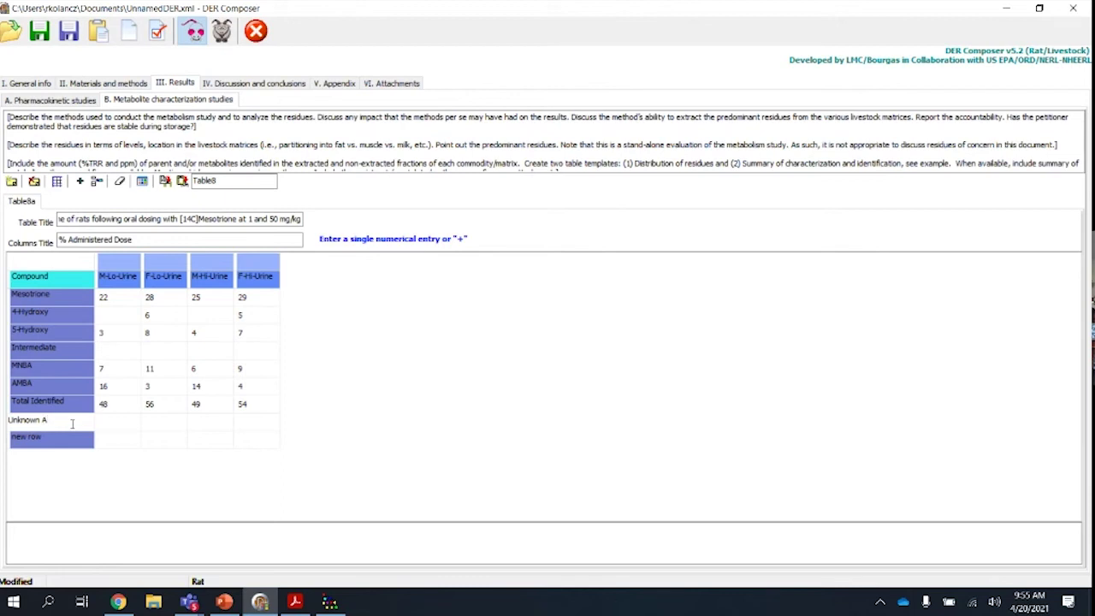
left_click(48, 443)
left_click(49, 443)
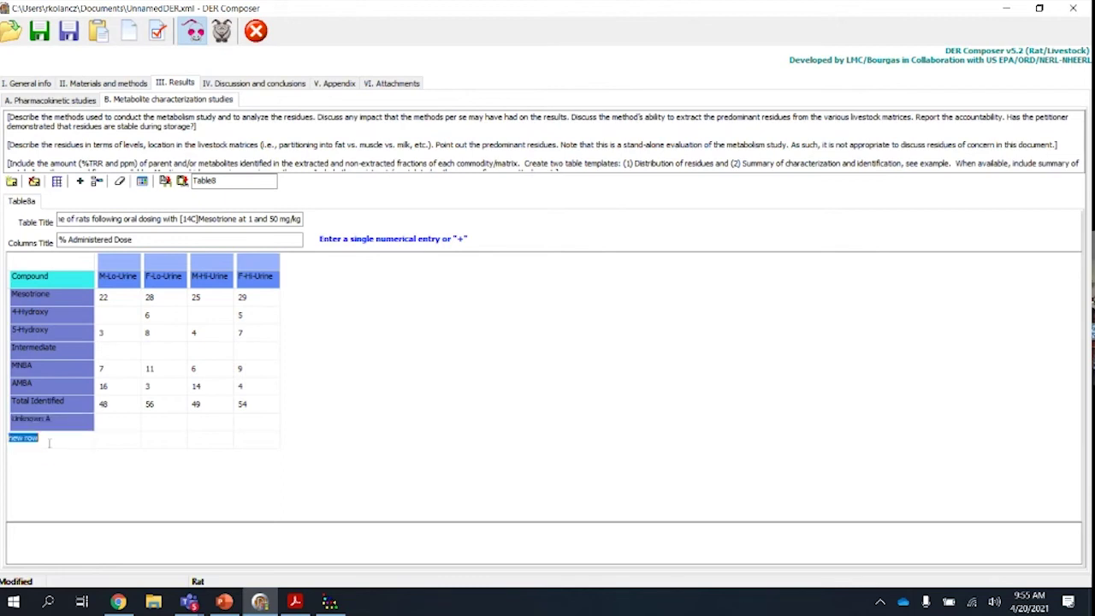
type("Unknown B")
left_click(119, 427)
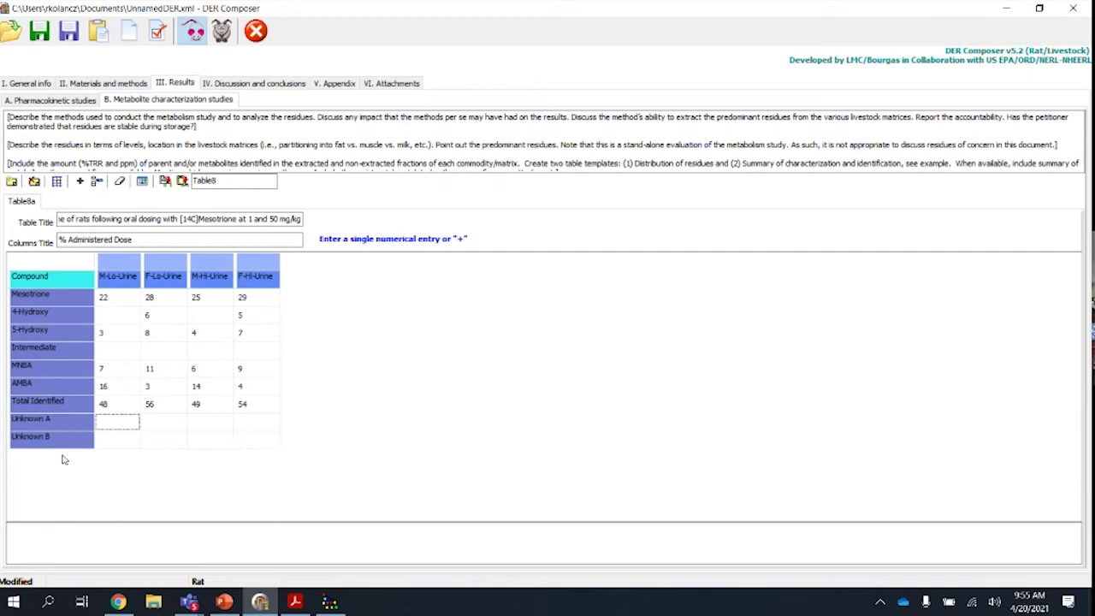
left_click(80, 181)
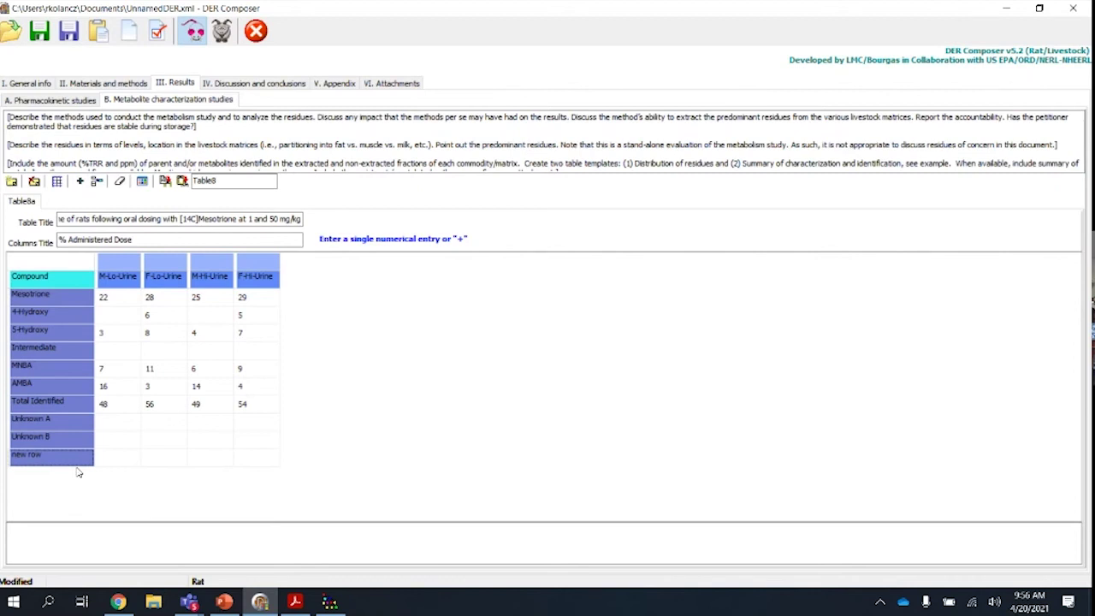
type("Total Unknowns")
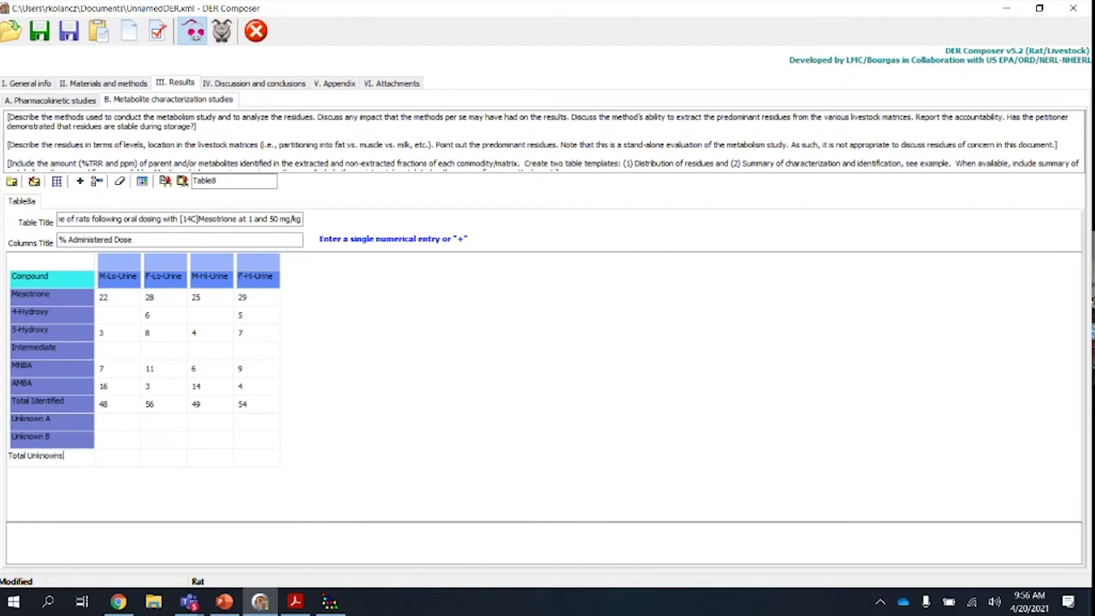
- Add two rows below Total Unknowns in Table8a, named "Cage Wash" and "Feces"
left_click(122, 459)
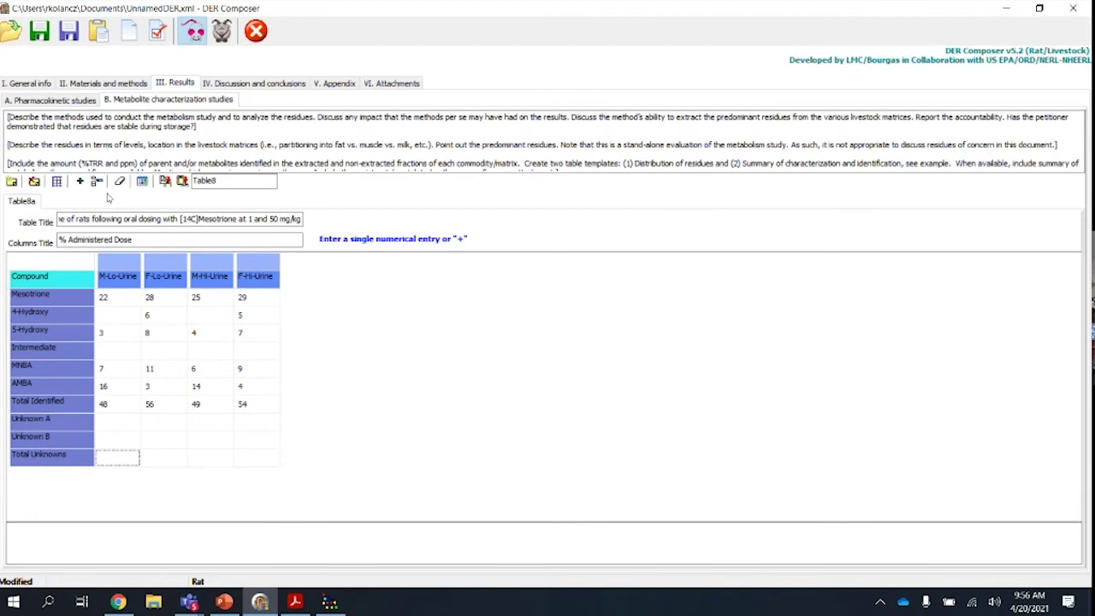
left_click(79, 181)
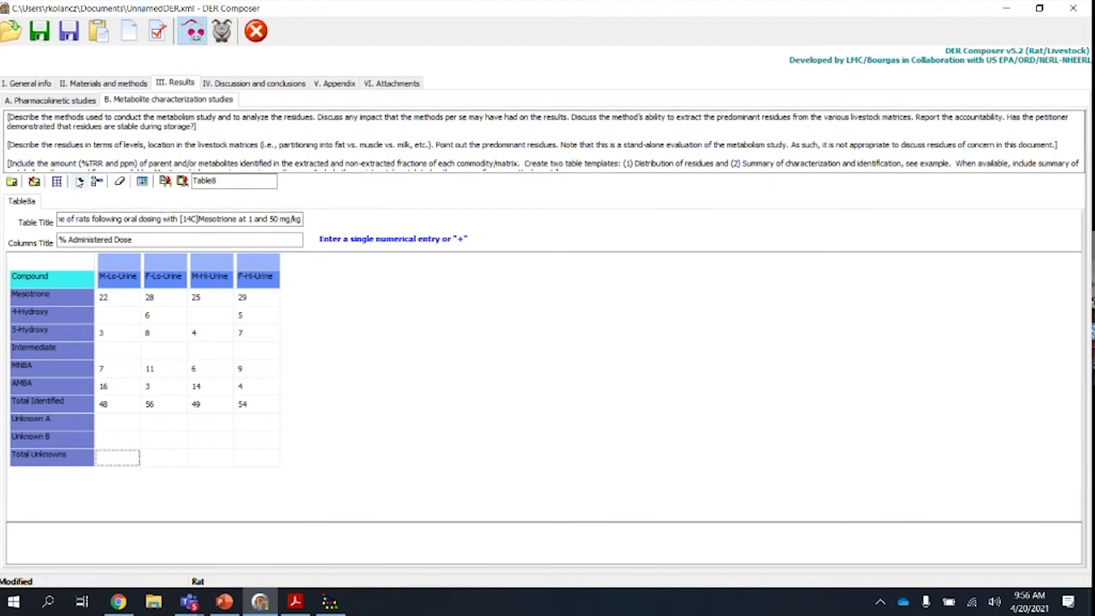
left_click(90, 476)
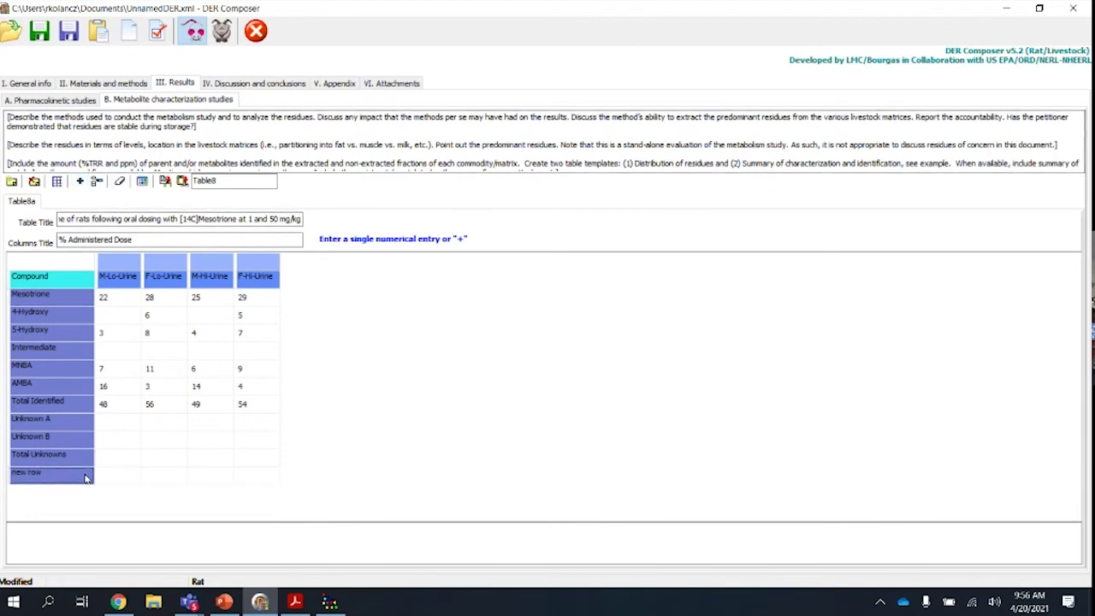
type("Ca")
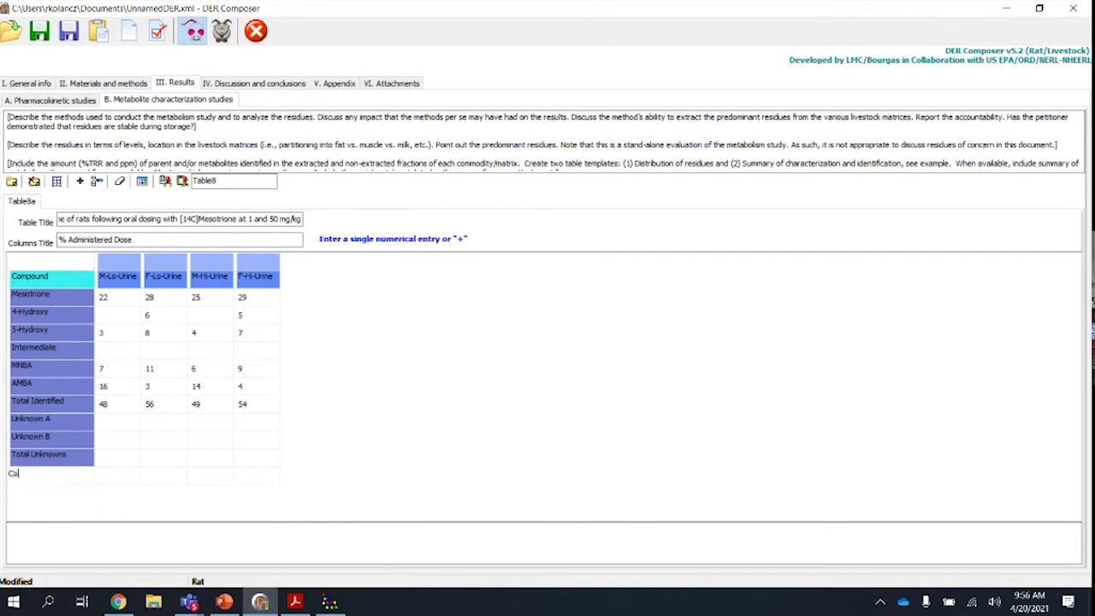
type("ge Was")
left_click(80, 181)
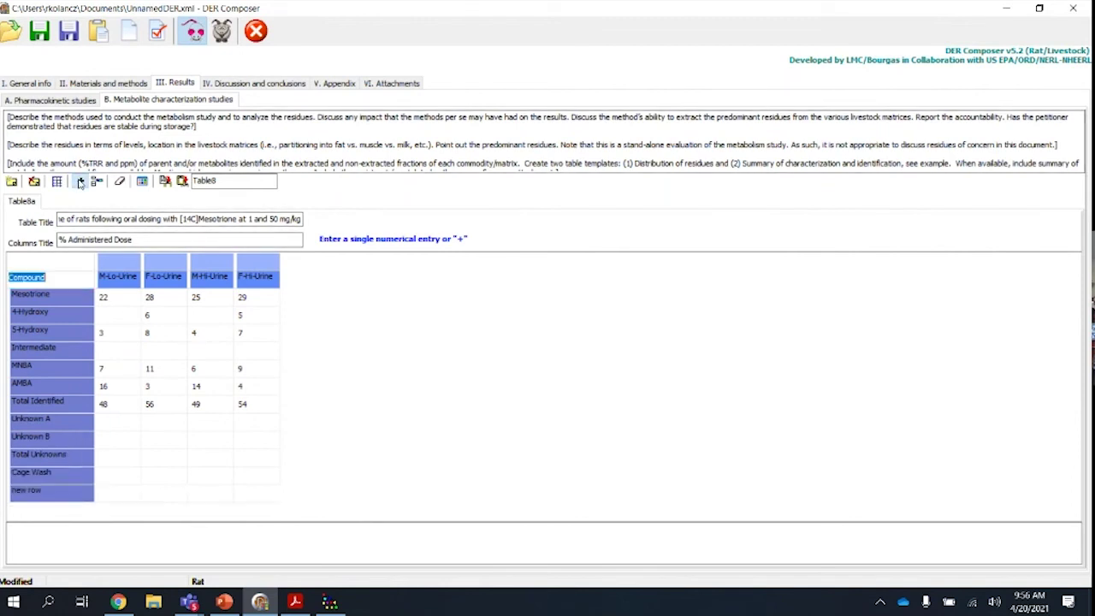
left_click(49, 492)
type("Feces")
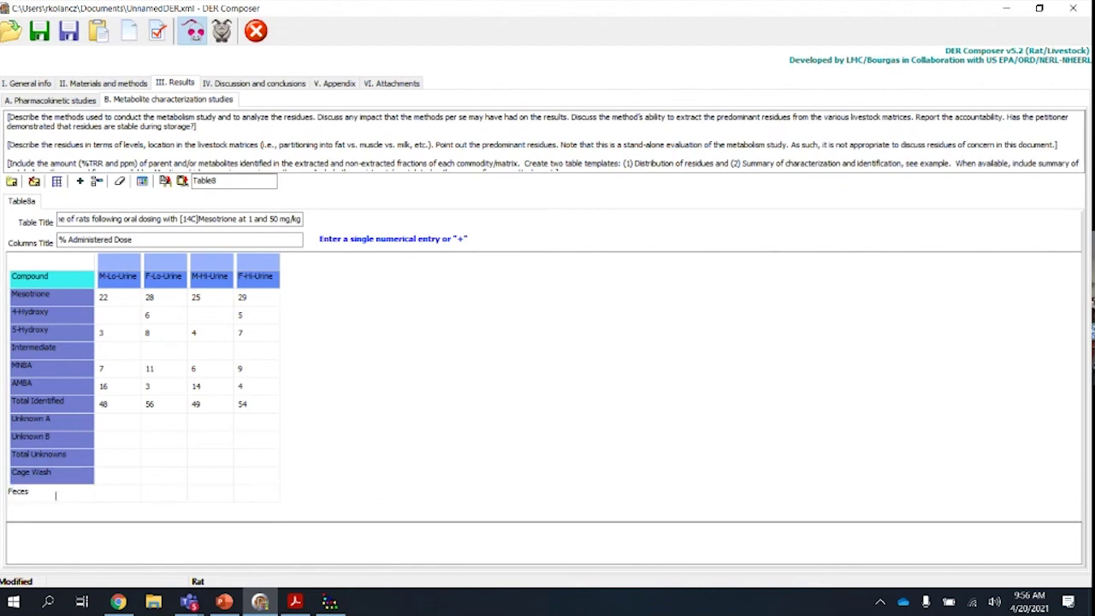
key("Return")
left_click(122, 494)
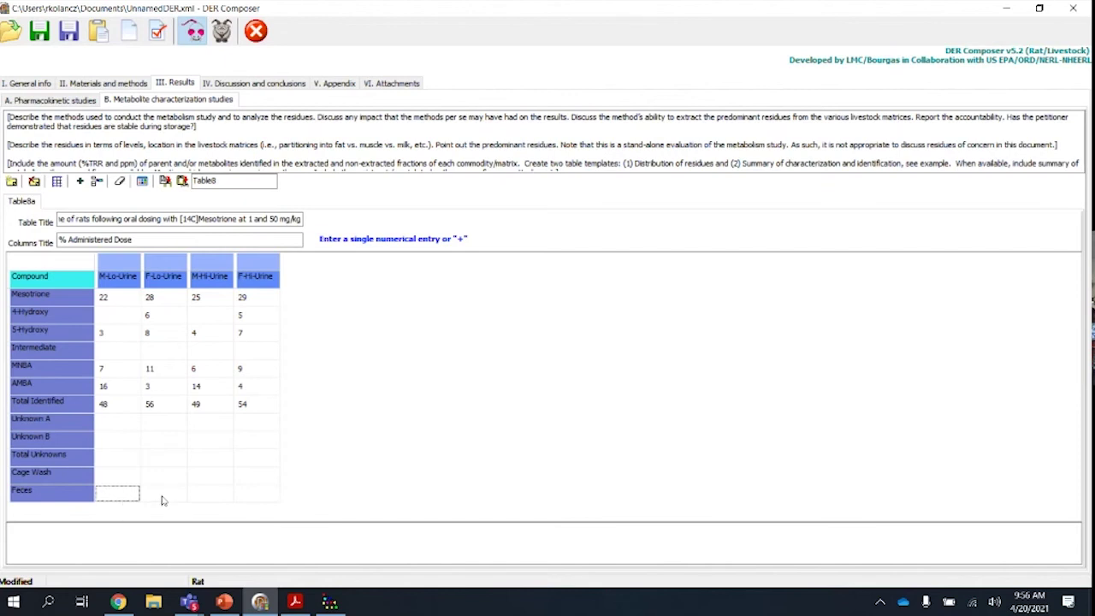
- Fill the M-Lo-Urine column with Unknown A 1, Unknown B 3, Total Unknowns 4, Cage Wash 25 and Feces 36
left_click(119, 424)
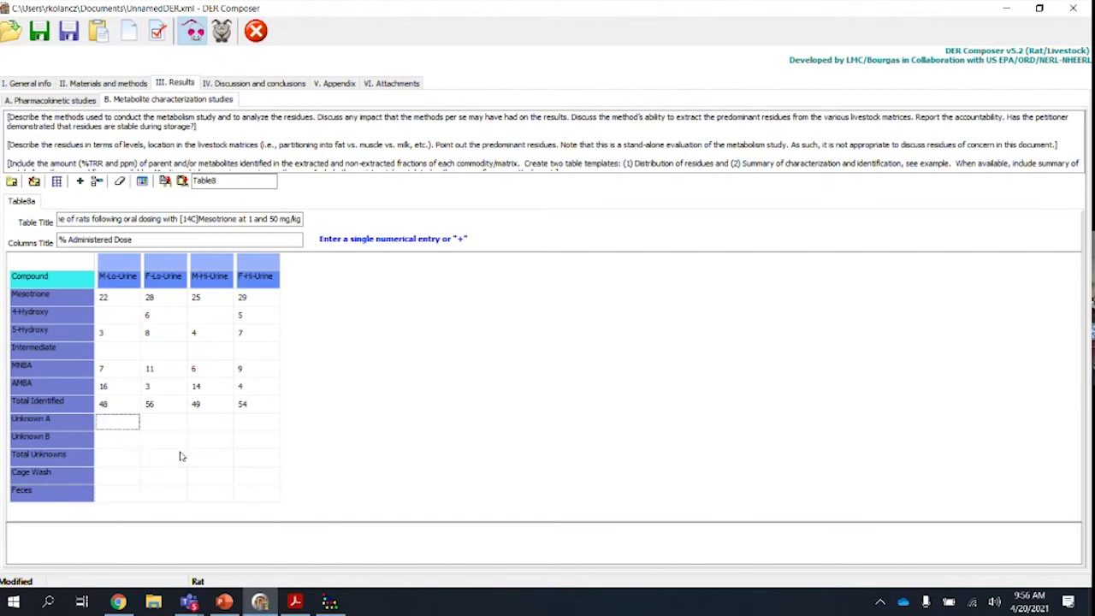
type("1")
key("Return")
type("3")
key("Return")
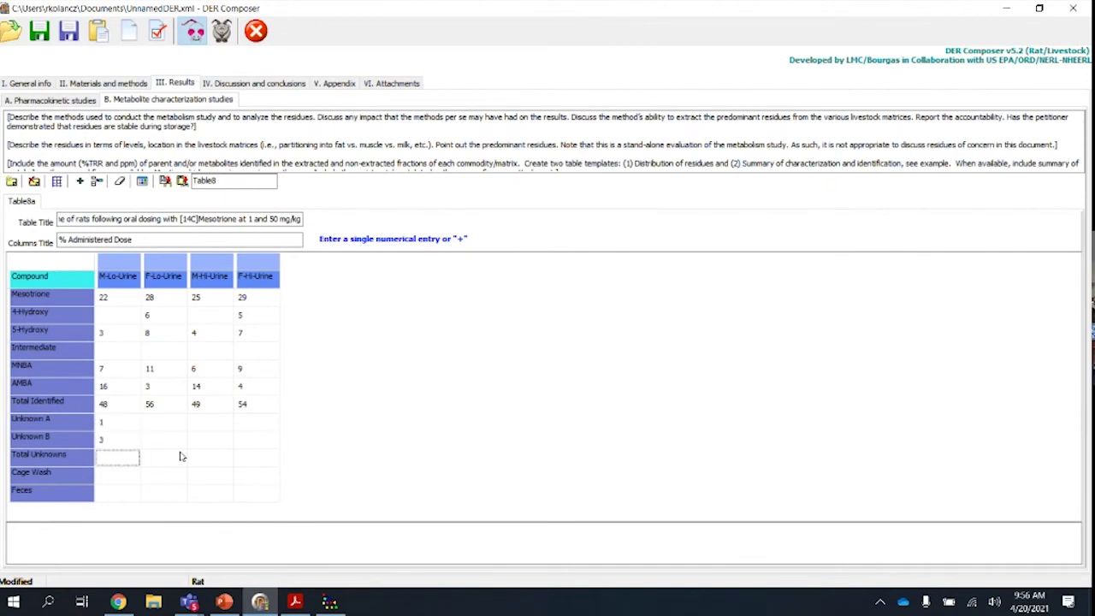
type("4")
key("Return")
key("Return")
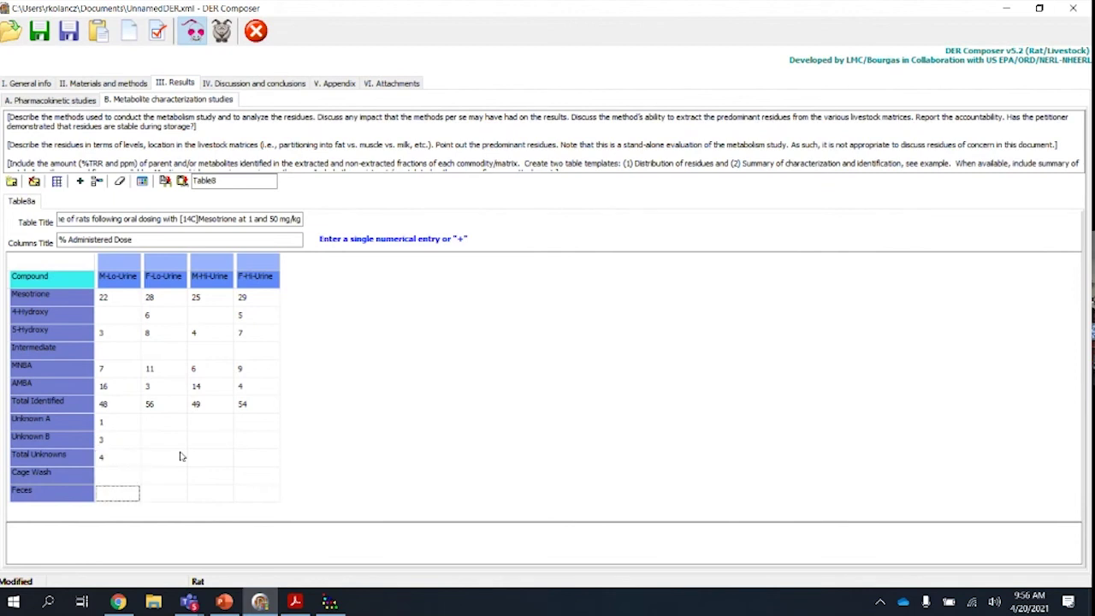
type("98")
key("Up")
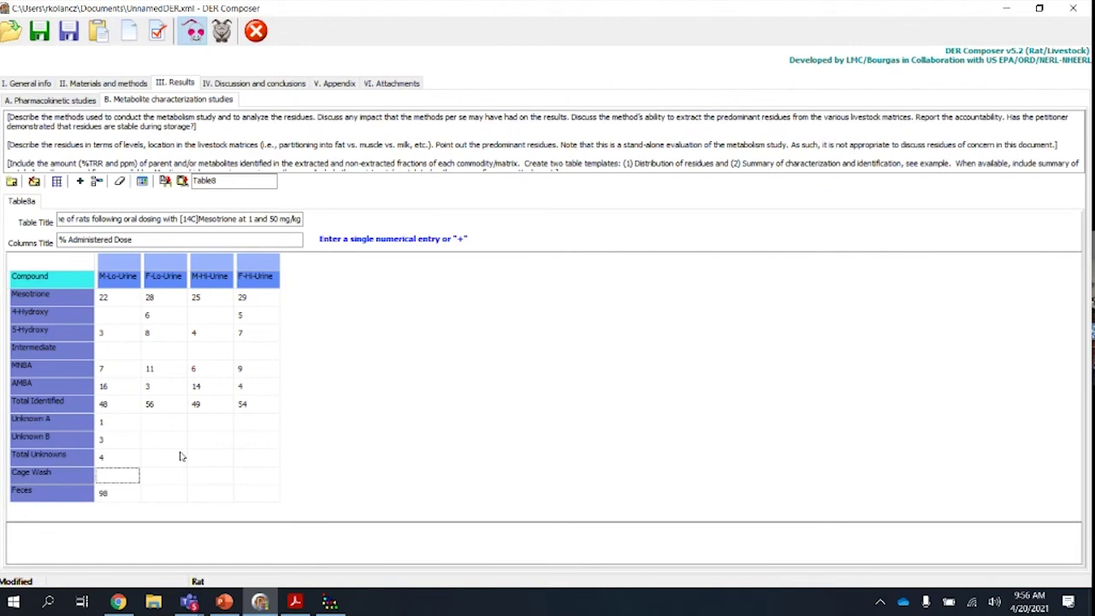
key("Down")
type("36")
key("Up")
type("25")
- Enter Unknown A 8 for F-Lo, M-Hi and F-Hi, Unknown B 45 for F-Lo and 5 for M-Hi, and Cage Wash 2 for M-Hi
left_click(168, 441)
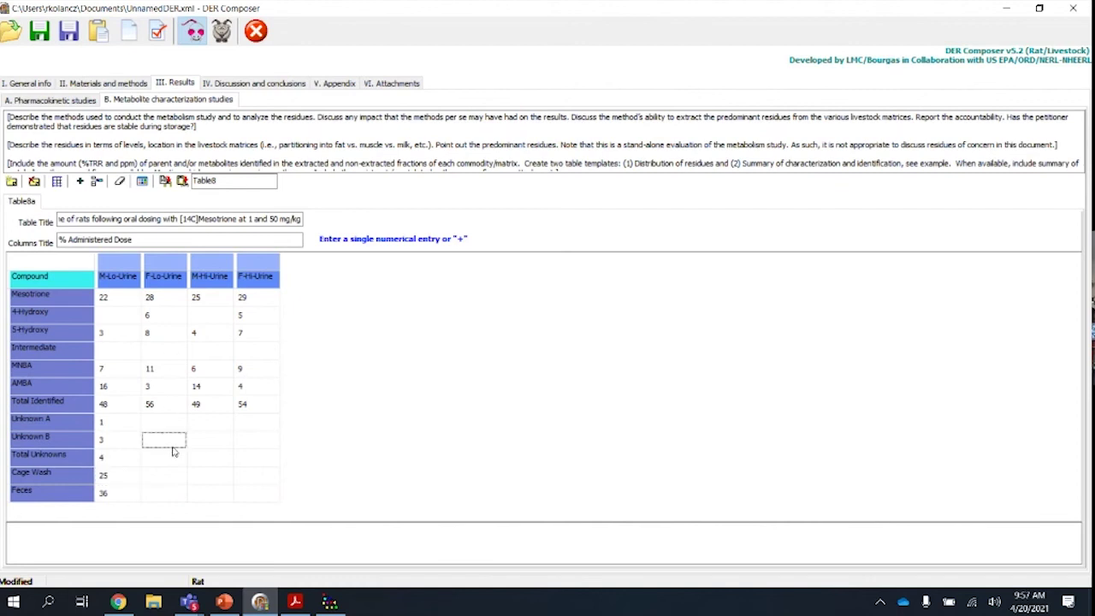
type("45")
left_click(203, 476)
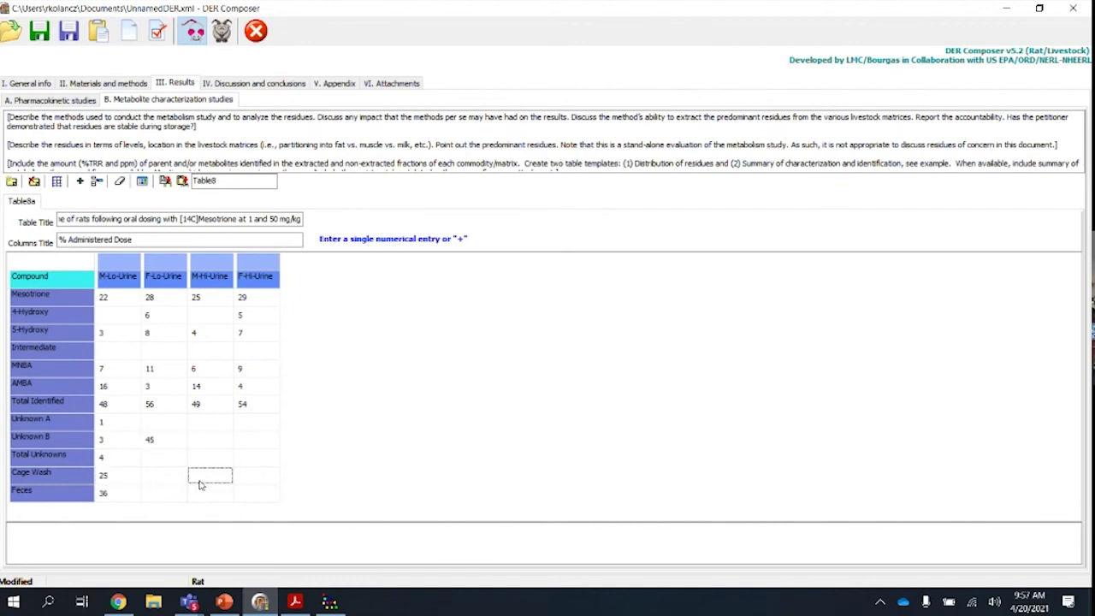
type("2")
left_click(180, 436)
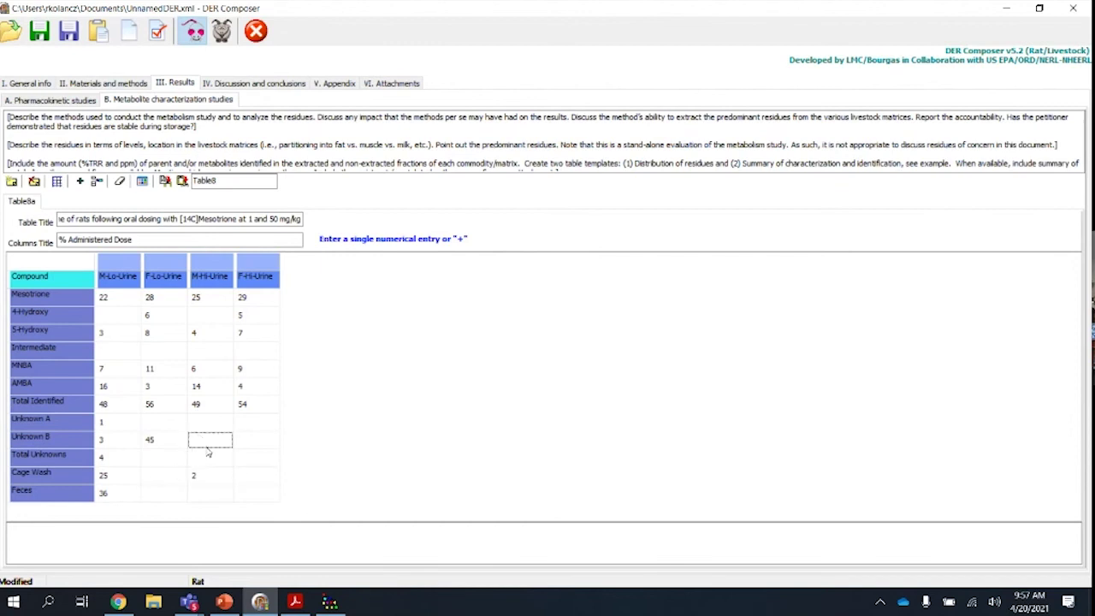
type("5")
left_click(197, 421)
type("8")
left_click(242, 425)
type("8")
left_click(147, 425)
type("8")
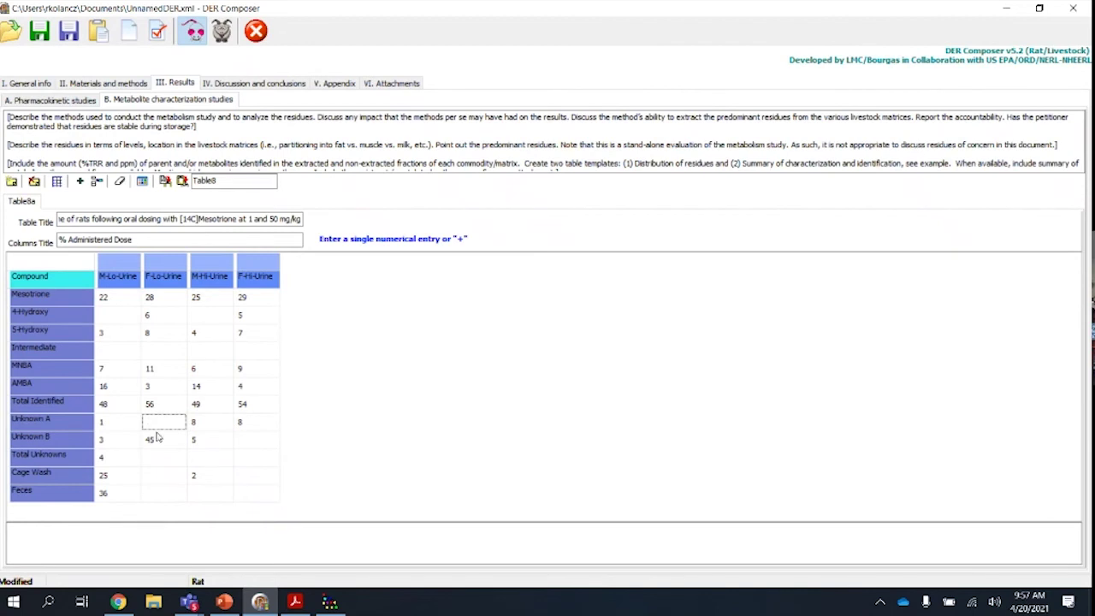
- Enter Total Unknowns 4 for F-Lo, 6 for M-Hi and 3 for F-Hi, Cage Wash 2 for M-Hi and 5 for F-Hi, and Unknown B 7 for F-Hi
left_click(245, 462)
type("3")
left_click(204, 481)
type("2")
left_click(257, 476)
type("5")
left_click(152, 464)
type("4")
left_click(195, 465)
type("6")
left_click(244, 444)
type("7")
- Enter 4 for Cage Wash in F-Lo-Urine and 4 for Feces in the F-Lo-Urine, M-Hi-Urine and F-Hi-Urine columns
left_click(159, 484)
type("4")
left_click(160, 499)
type("4")
left_click(206, 500)
type("4")
left_click(240, 497)
type("4")
left_click(210, 473)
- Add two more metabolite characterization tables after Table8a and return to Table8a
left_click(12, 181)
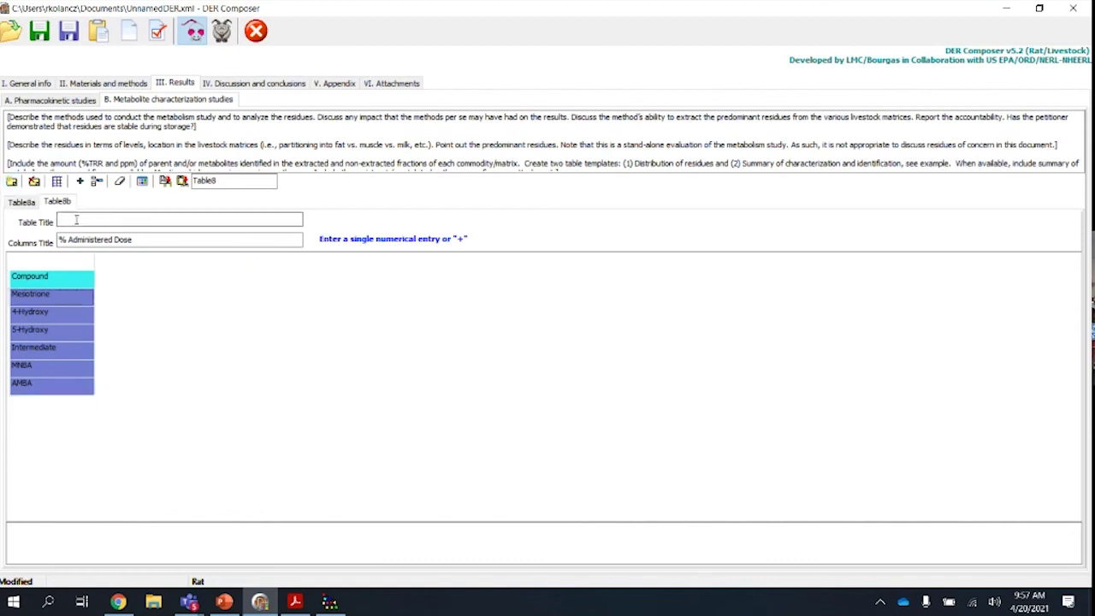
left_click(12, 181)
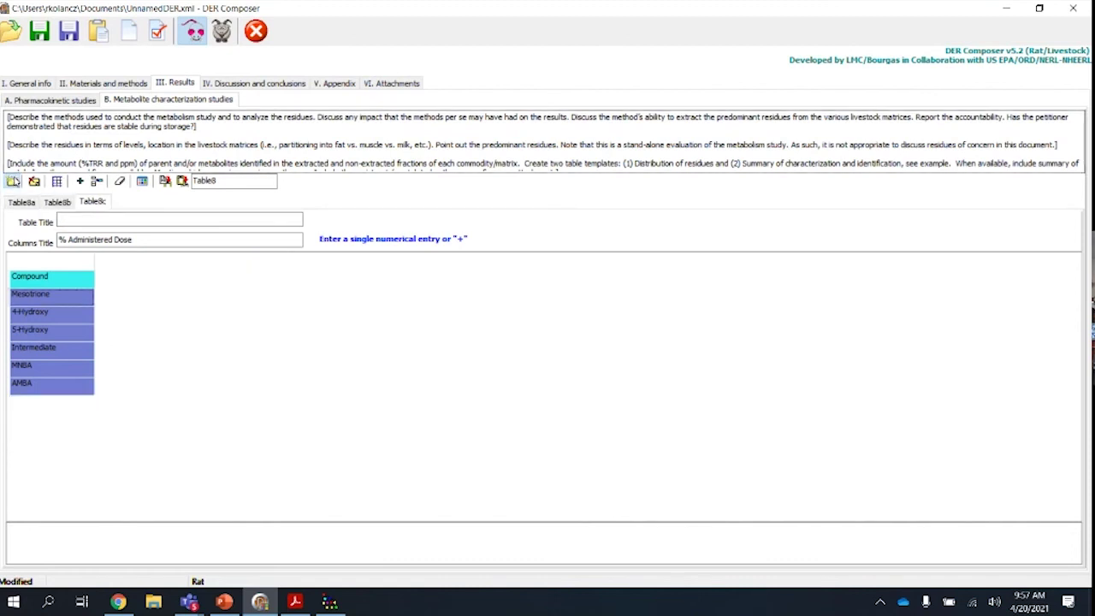
left_click(22, 202)
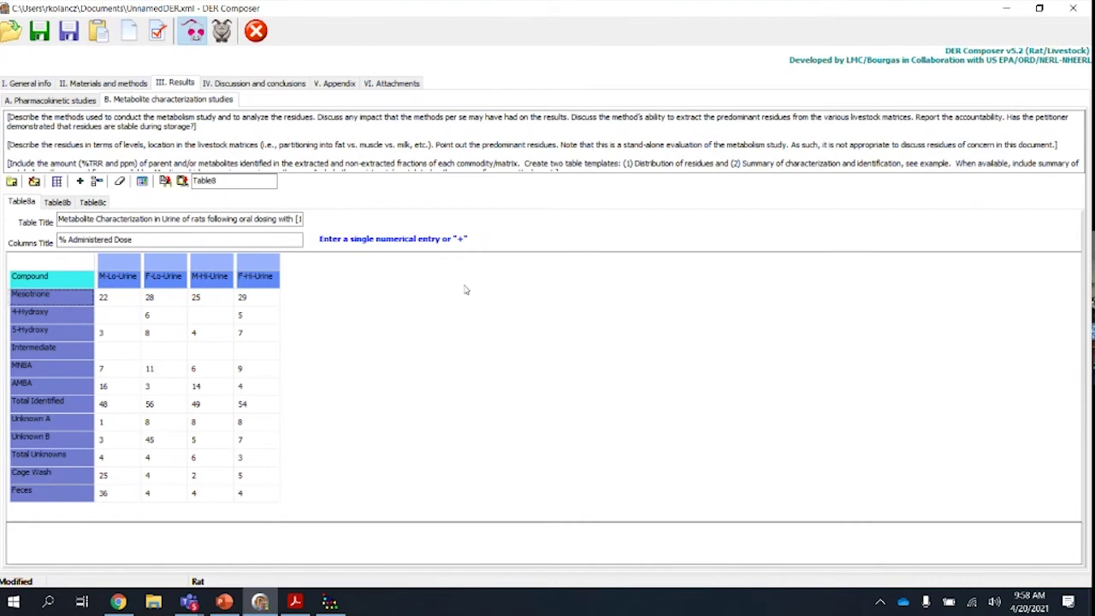
left_click(57, 202)
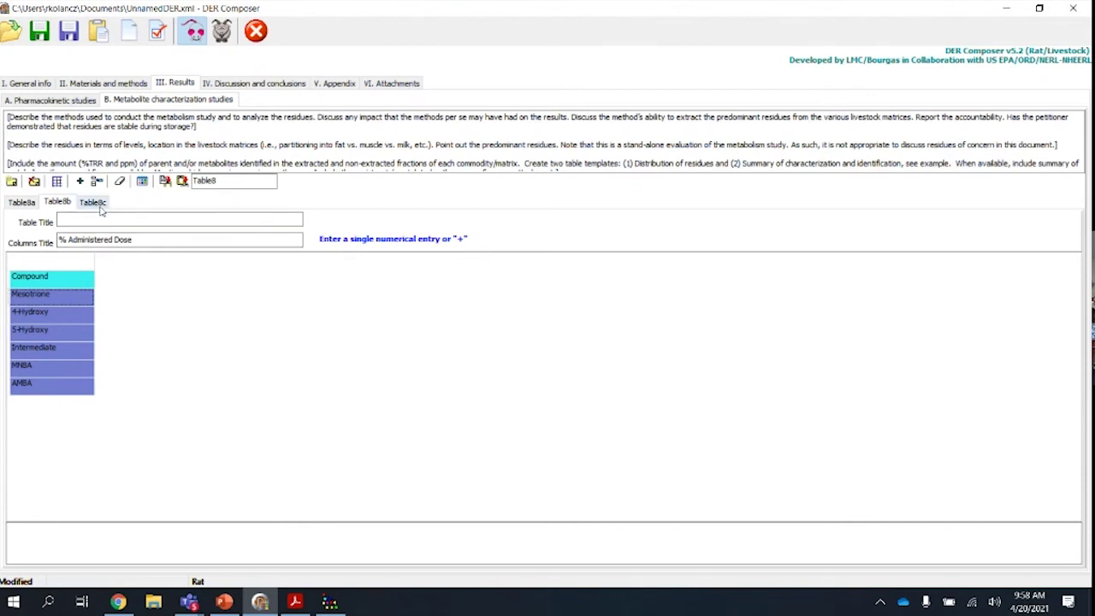
left_click(24, 202)
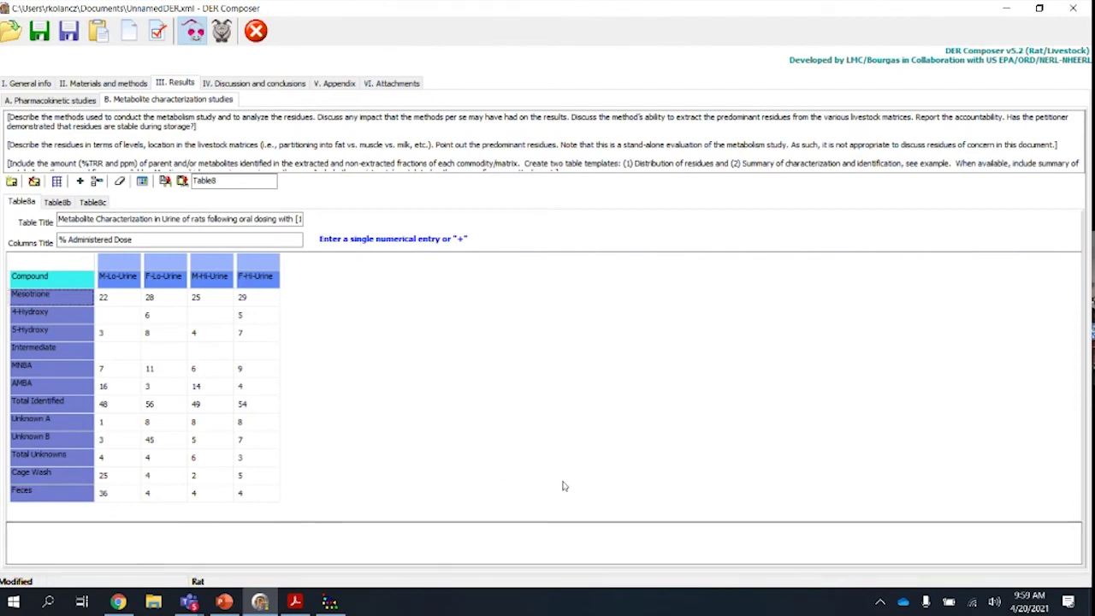
left_click(224, 603)
left_click(130, 545)
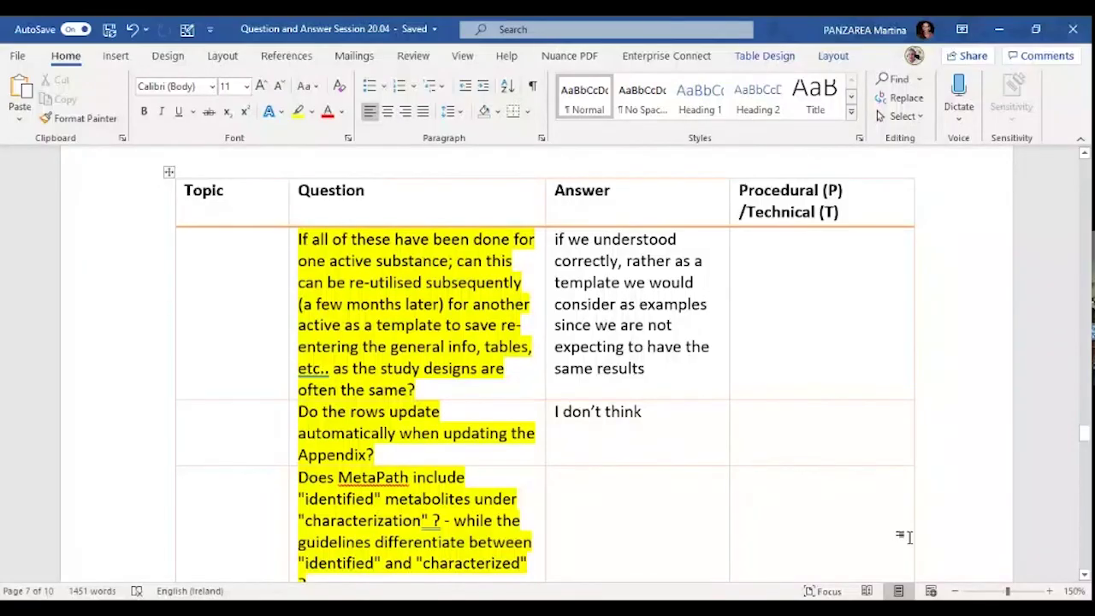
- In the Word document "Question and Answer Session 20.04", enlarge the view to 180% and review the highlighted questions and their answers
left_click(1050, 591)
left_click(1050, 591)
left_click(1050, 591)
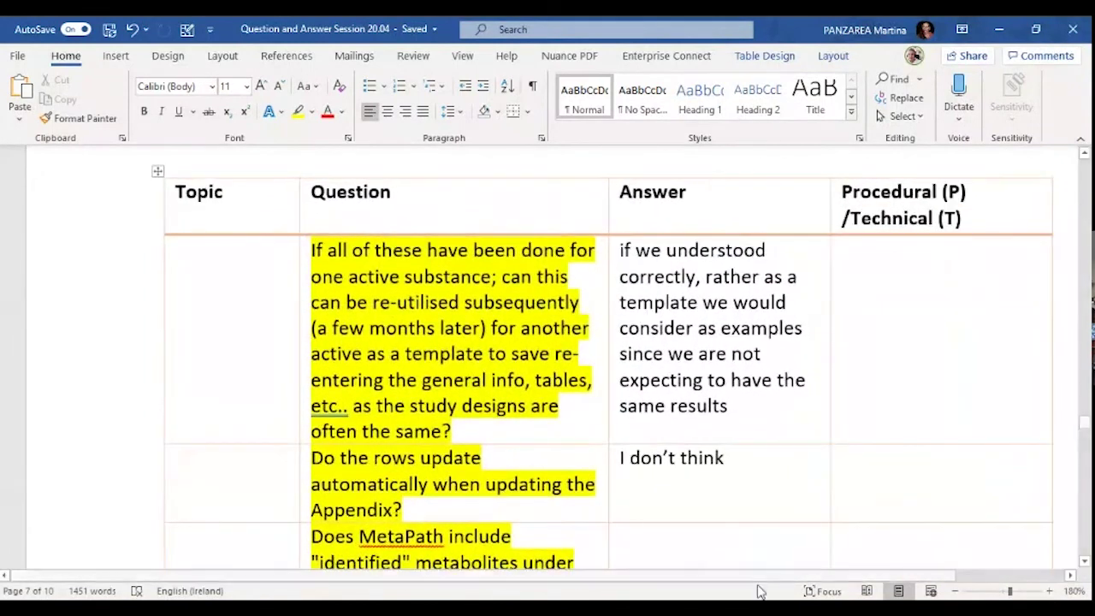
scroll(758, 506, "down", 3)
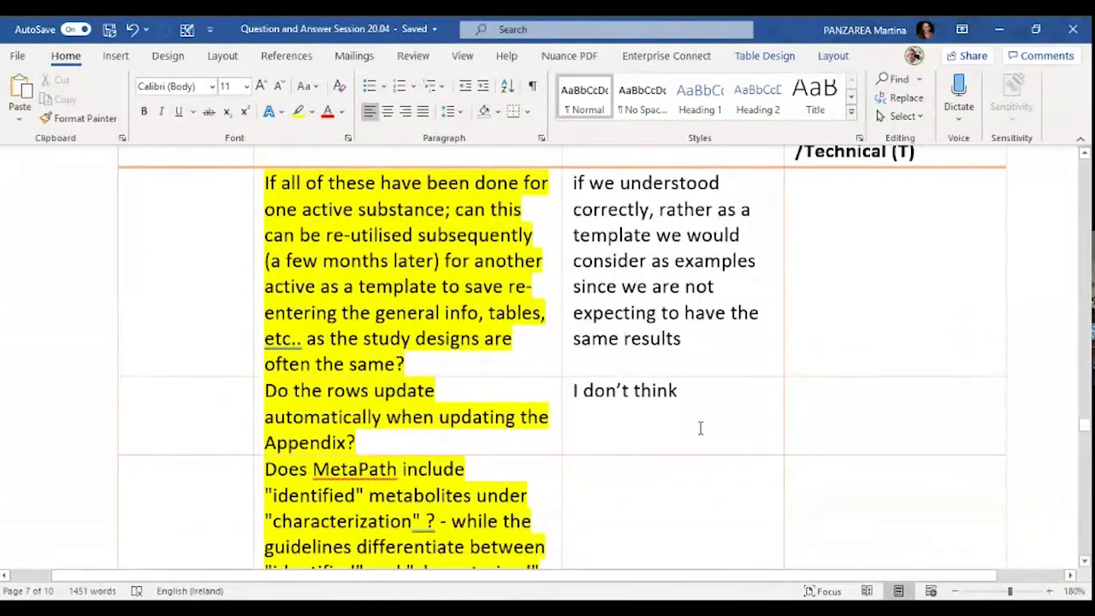
scroll(695, 405, "down", 6)
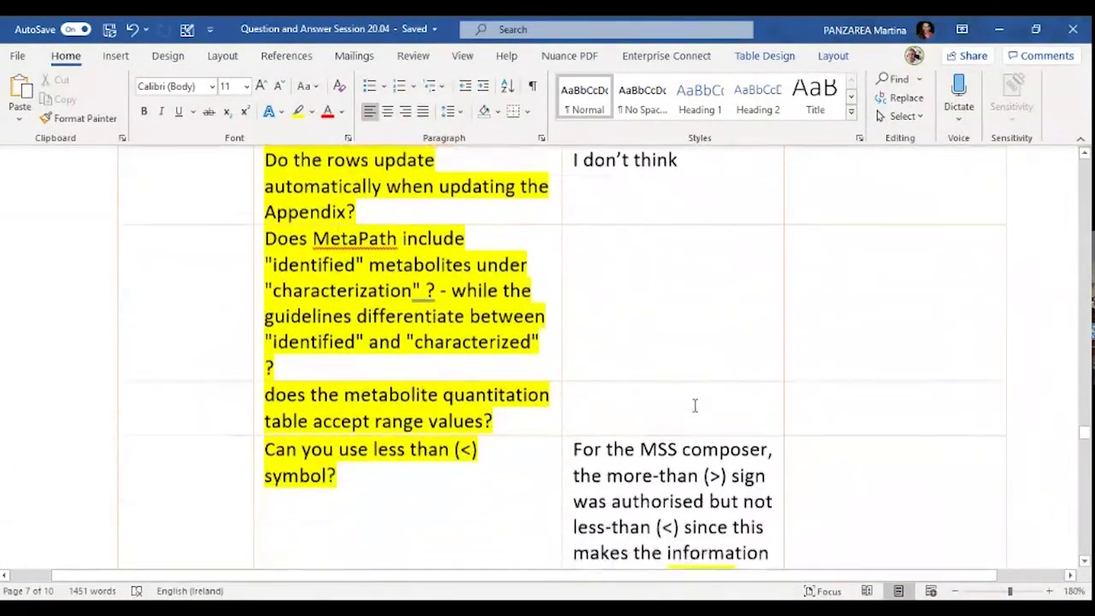
scroll(691, 396, "down", 6)
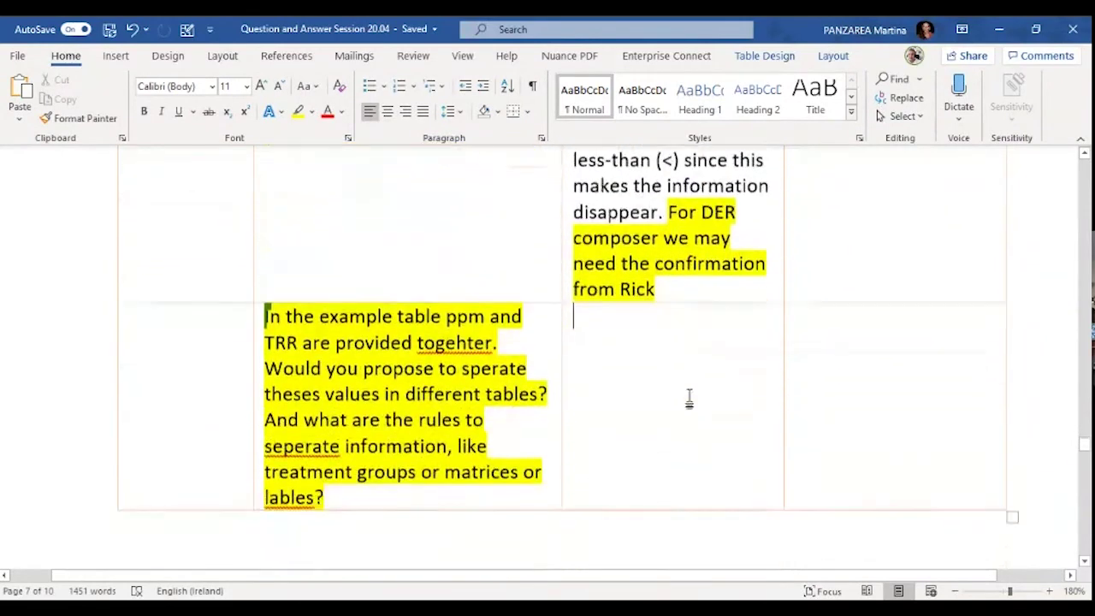
scroll(690, 398, "up", 9)
scroll(689, 399, "up", 2)
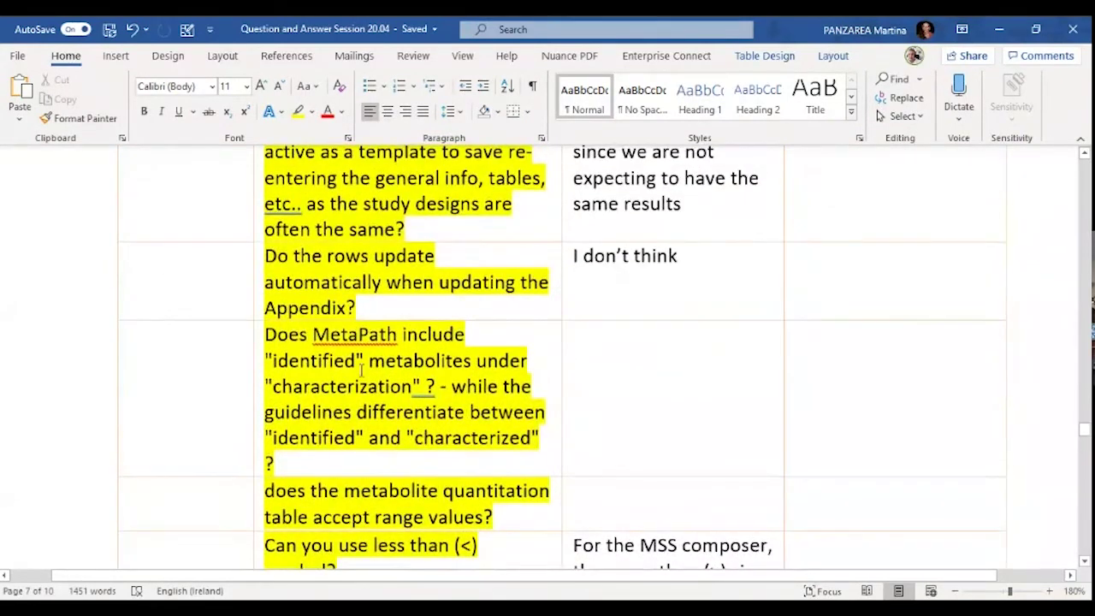
- Answer the question about MetaPath including identified metabolites under characterization with "Treated as synonymous", correcting the spelling of the last word
left_click_drag(287, 462, 265, 336)
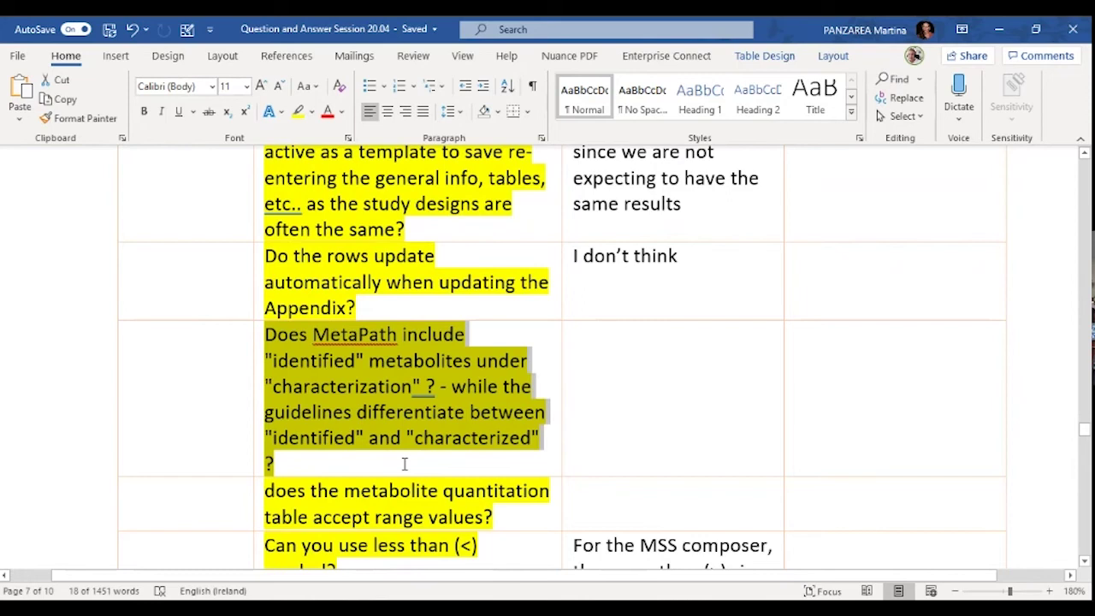
left_click(683, 387)
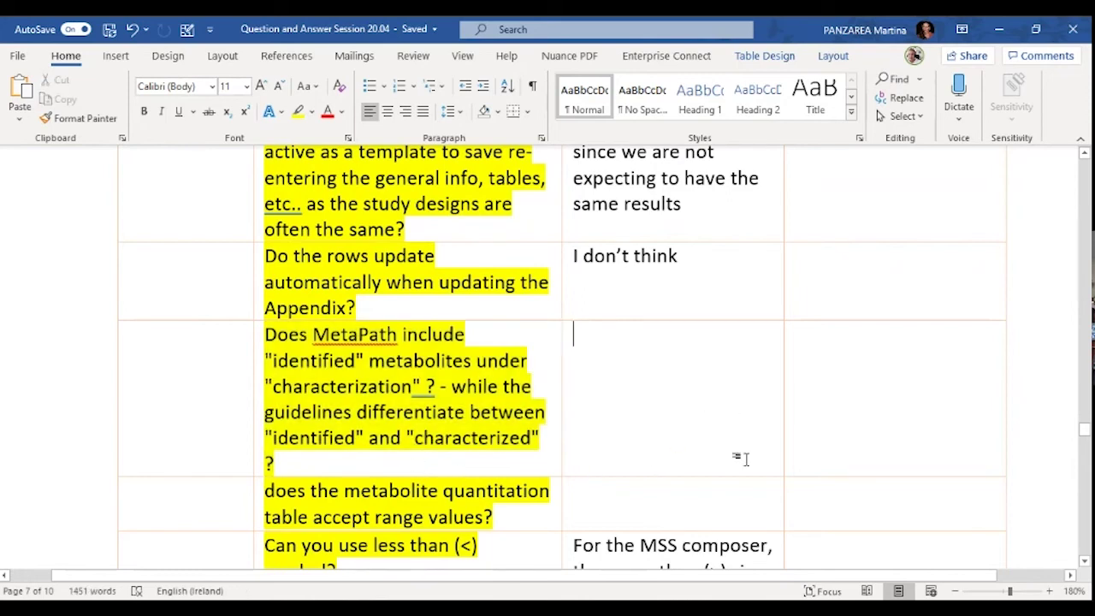
type("treated ")
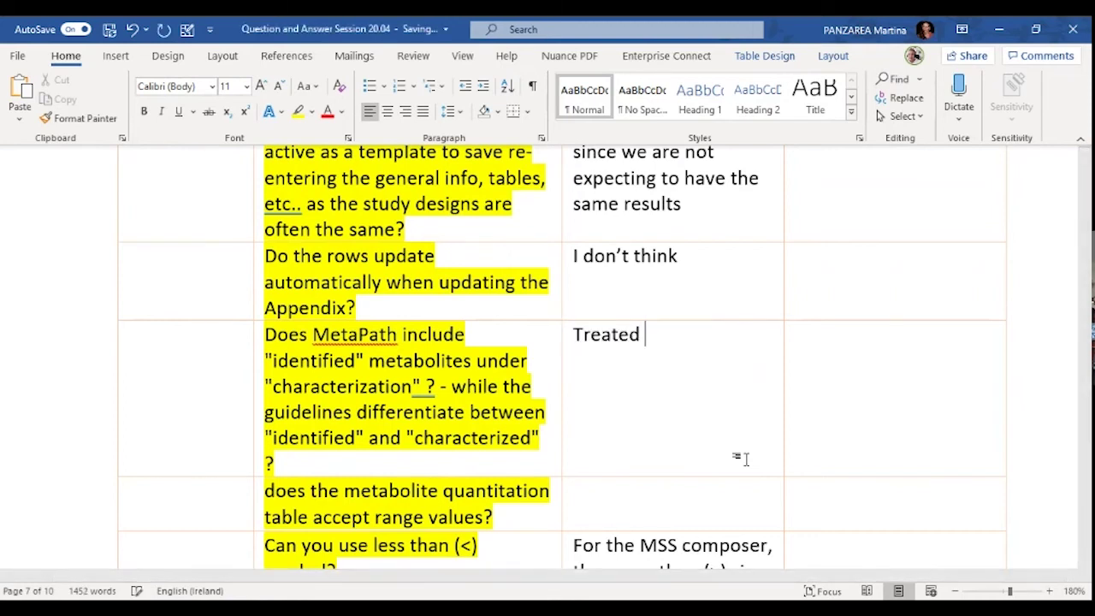
type("as synonimous")
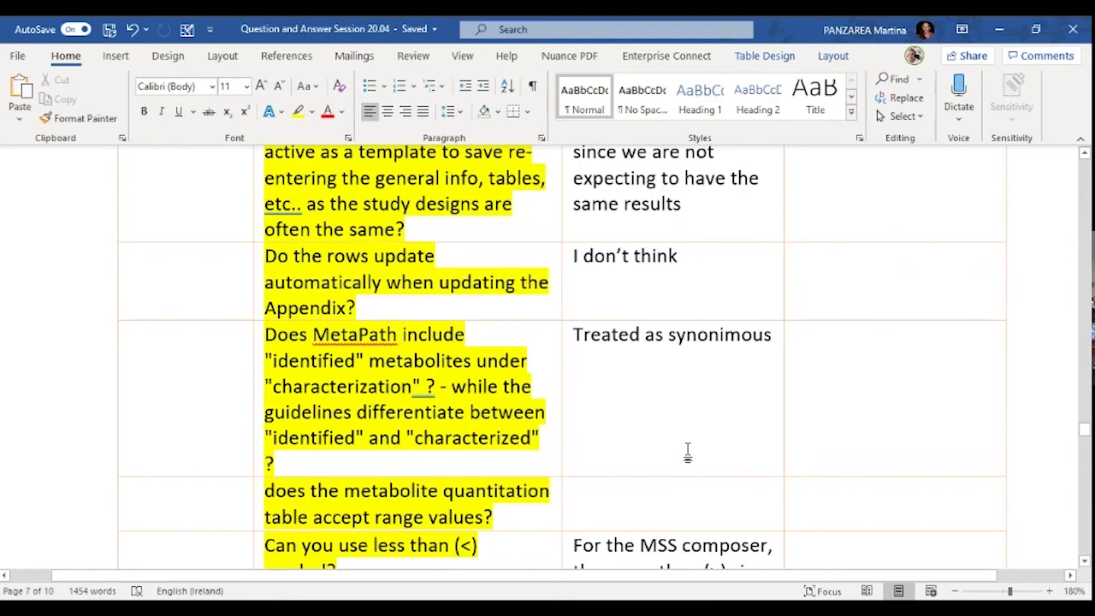
left_click(509, 463)
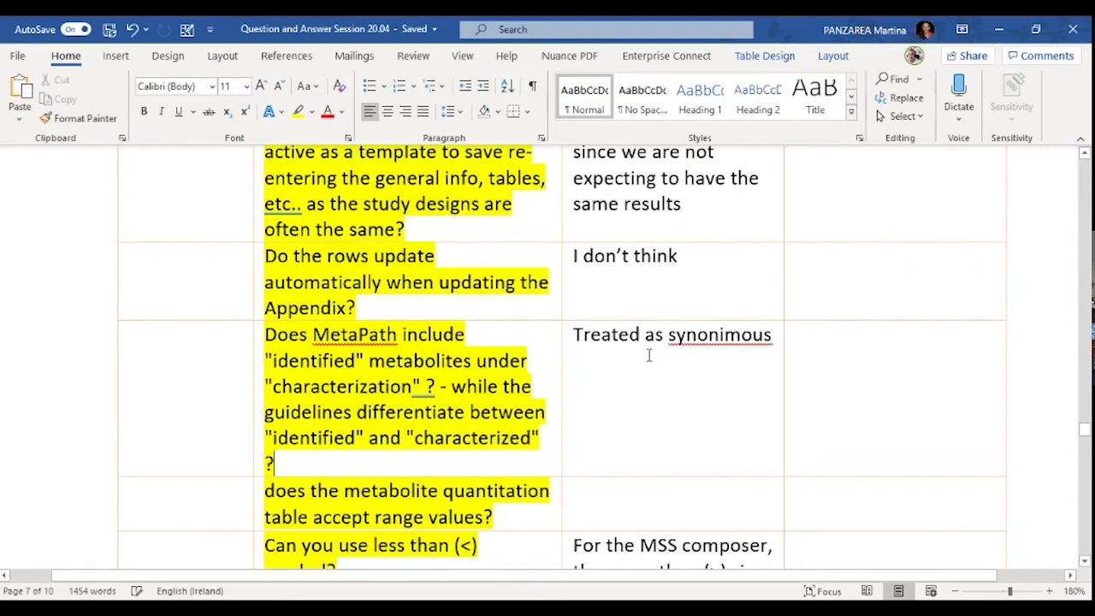
right_click(698, 334)
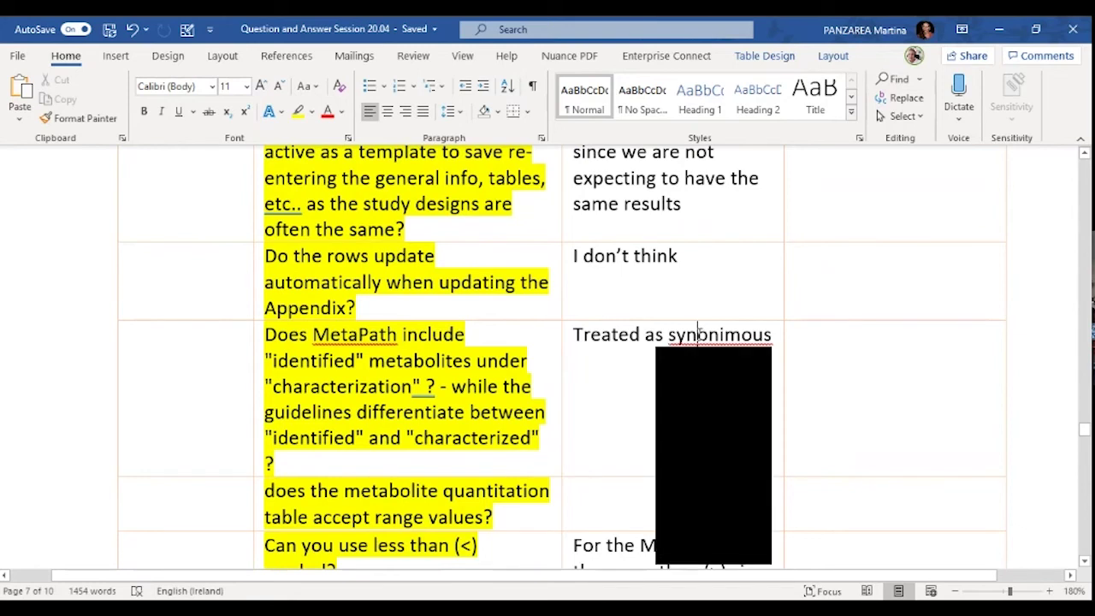
left_click(800, 367)
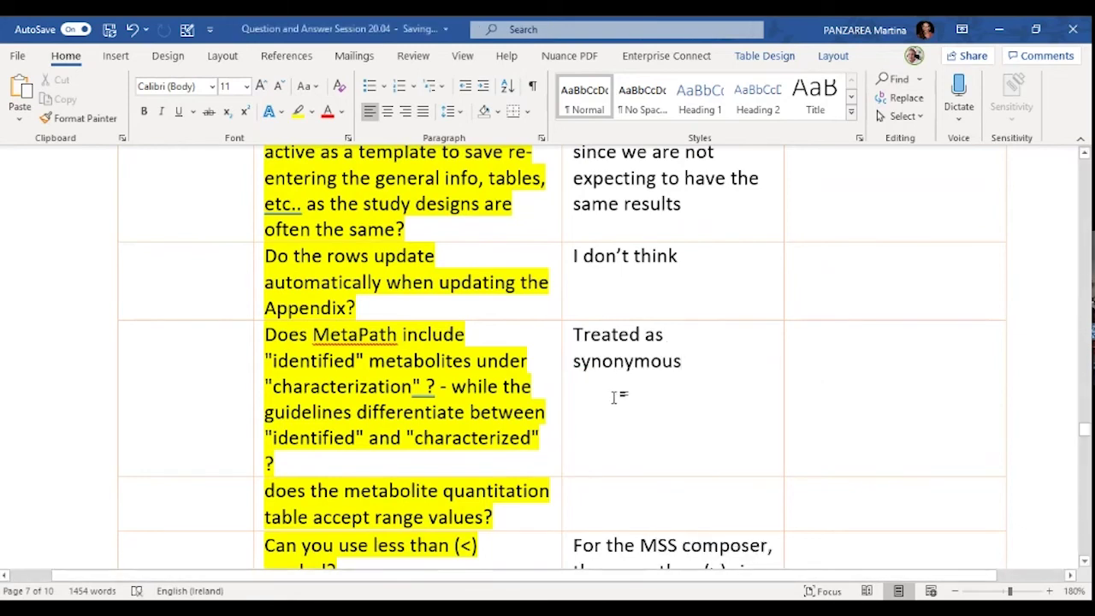
left_click(682, 368)
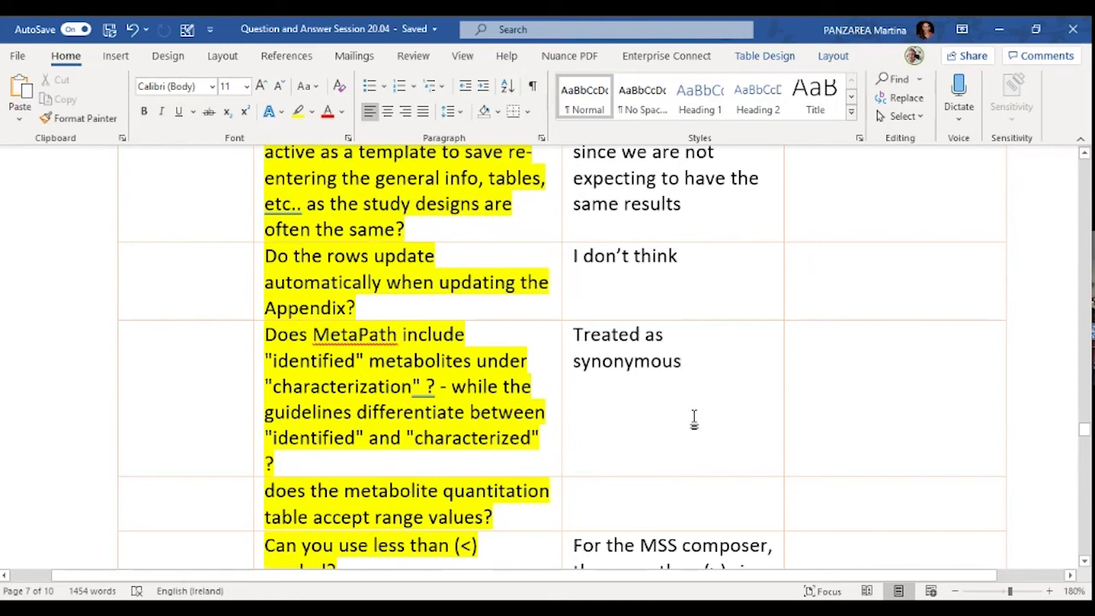
scroll(691, 427, "down", 1)
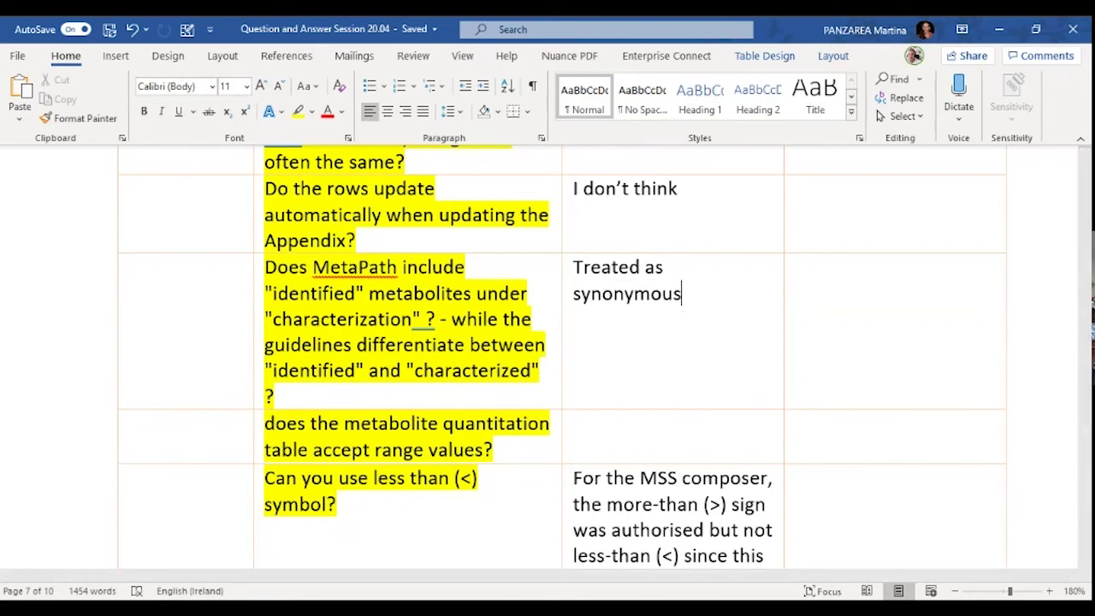
left_click(668, 421)
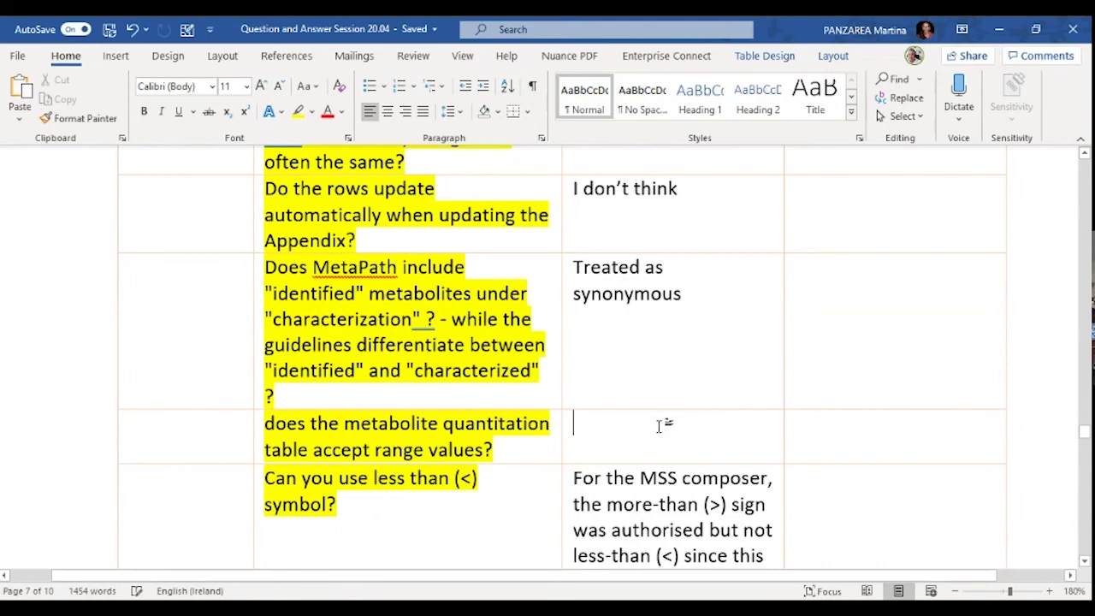
left_click(535, 457)
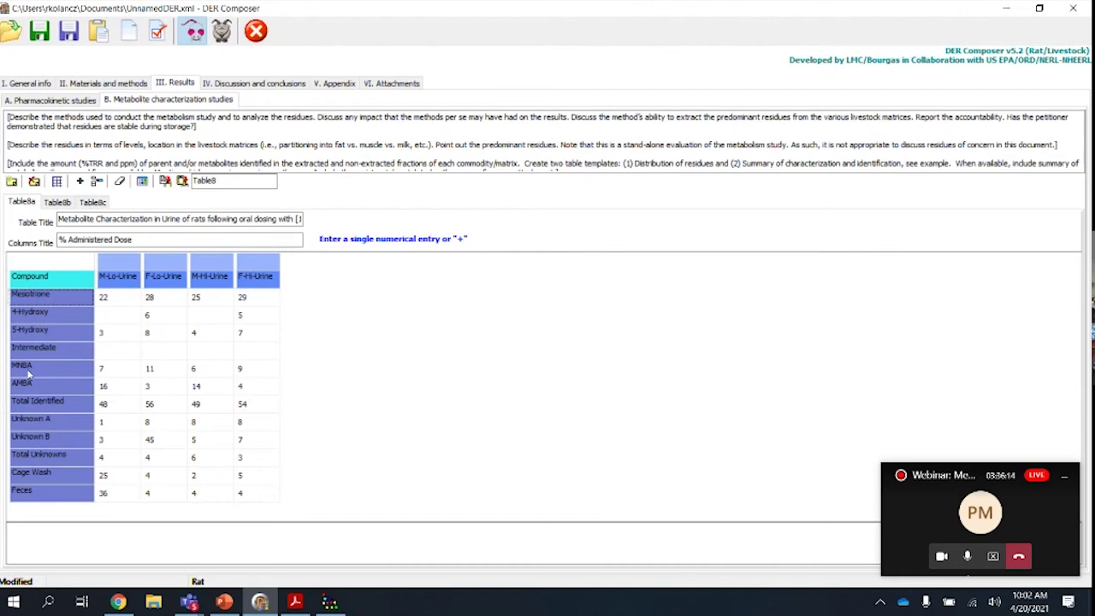
- Switch to DER Composer and clear the MNBA values in all four urine columns of Table8a
left_click(109, 373)
key("Delete")
left_click(156, 375)
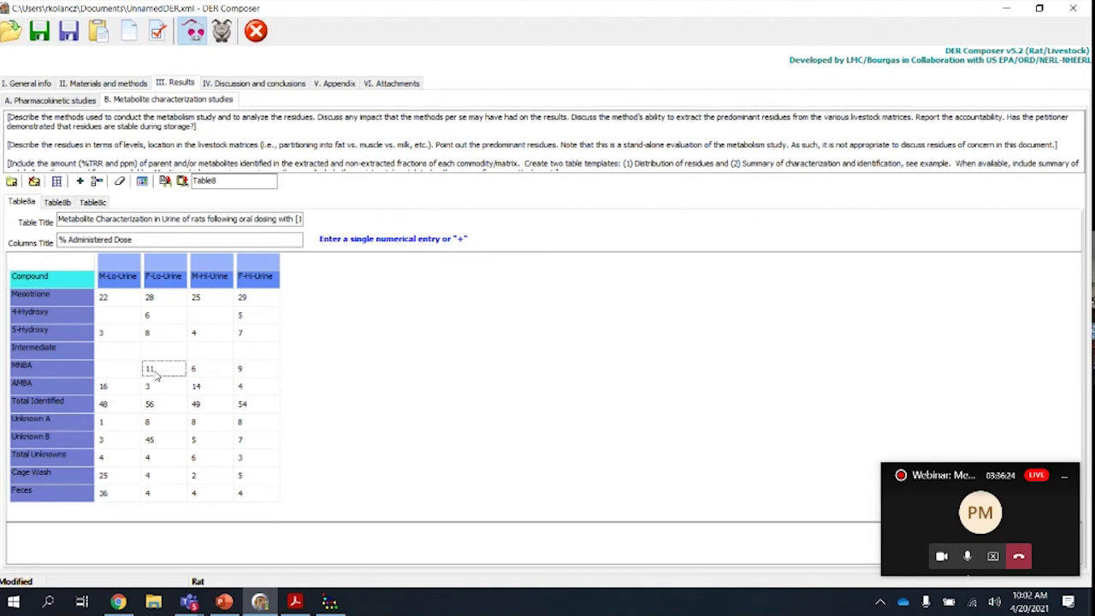
key("Delete")
left_click(203, 374)
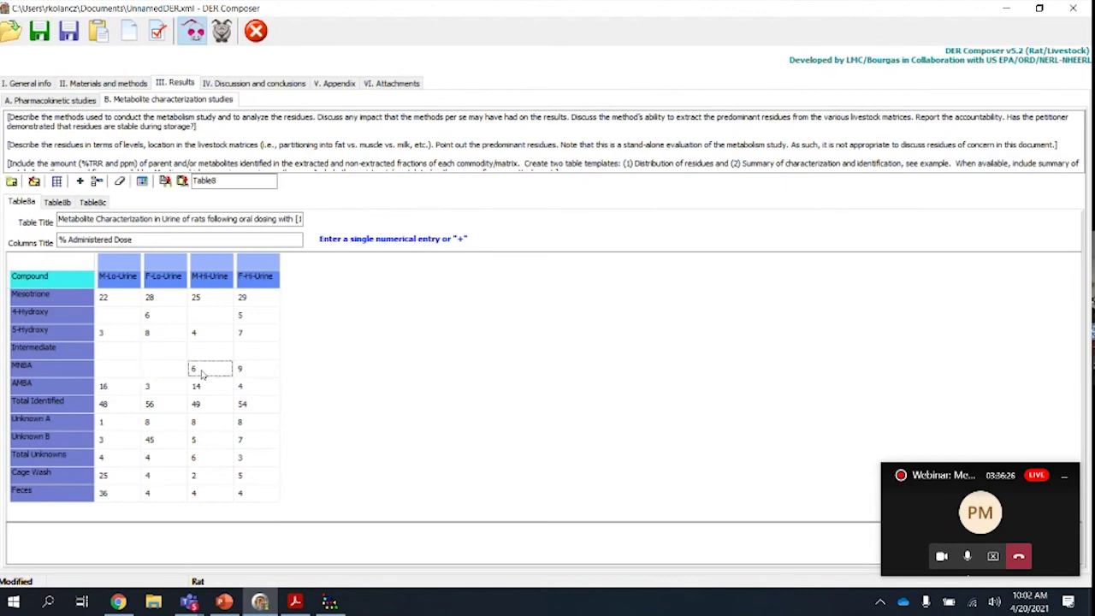
key("Delete")
left_click(246, 374)
key("Delete")
- Enter the placeholder 111111 for MNBA in the M-Lo-Urine and F-Lo-Urine columns
left_click(119, 374)
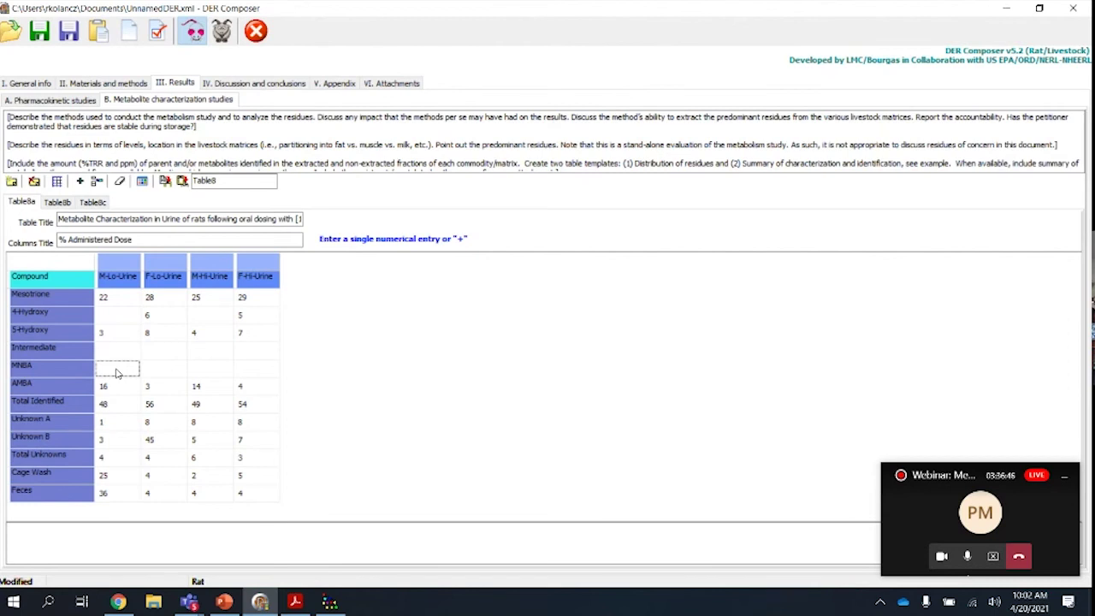
type("111111")
left_click(167, 374)
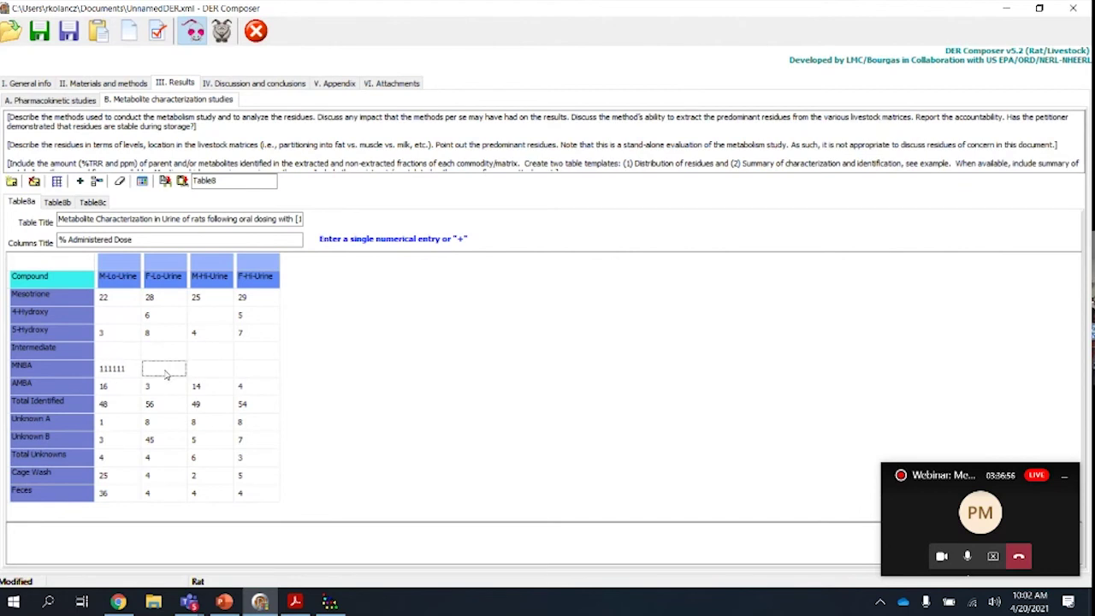
type("111111")
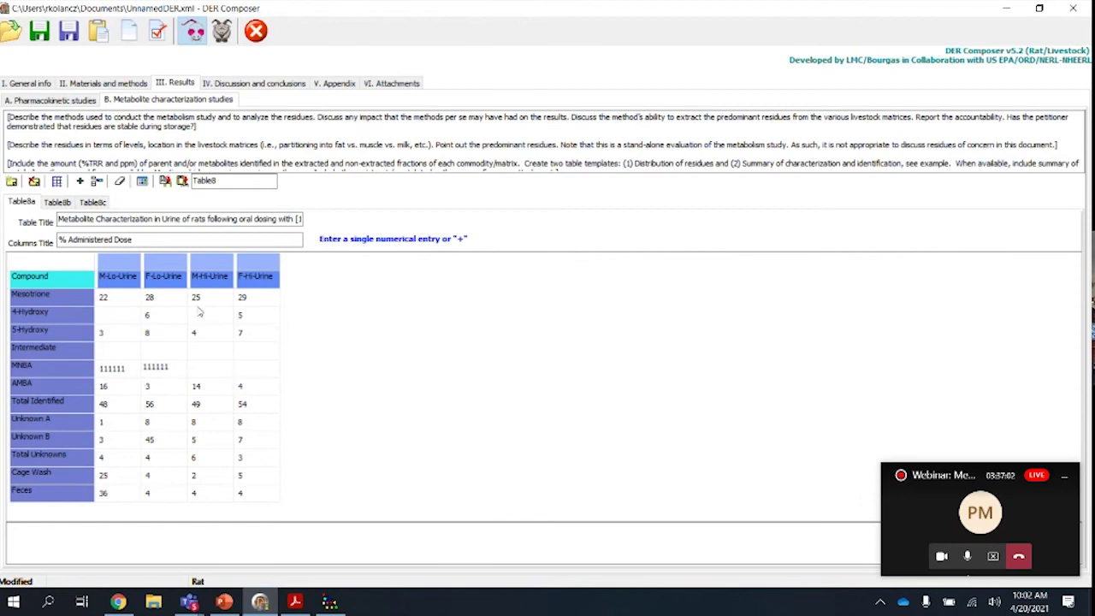
left_click(253, 373)
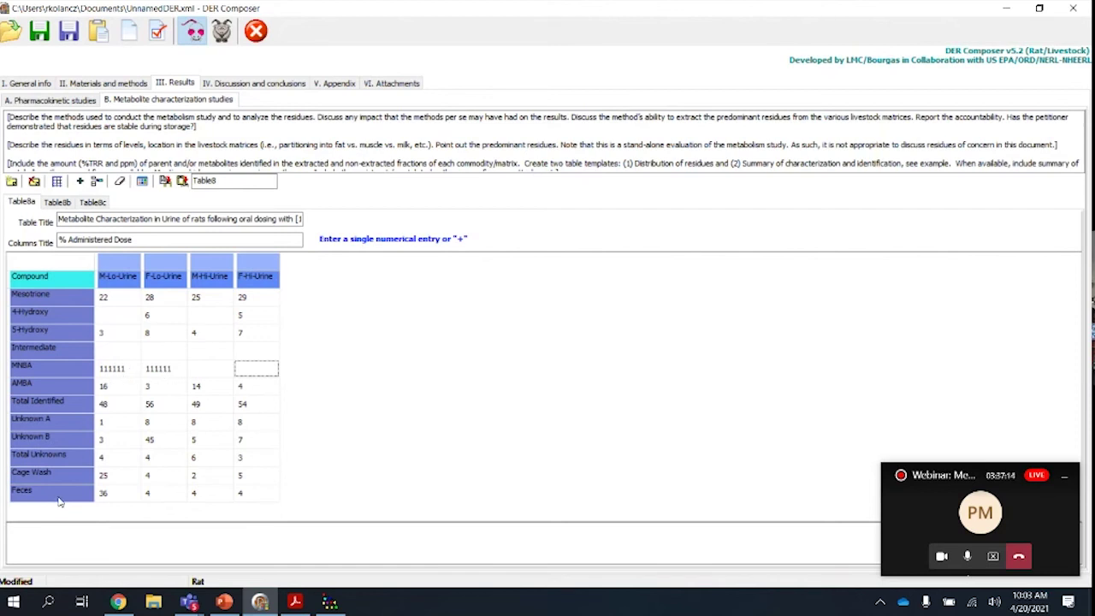
- Add the footnote "1111111=metabolite observed but not quantified" beneath Table8a
left_click(51, 536)
type("1111111=")
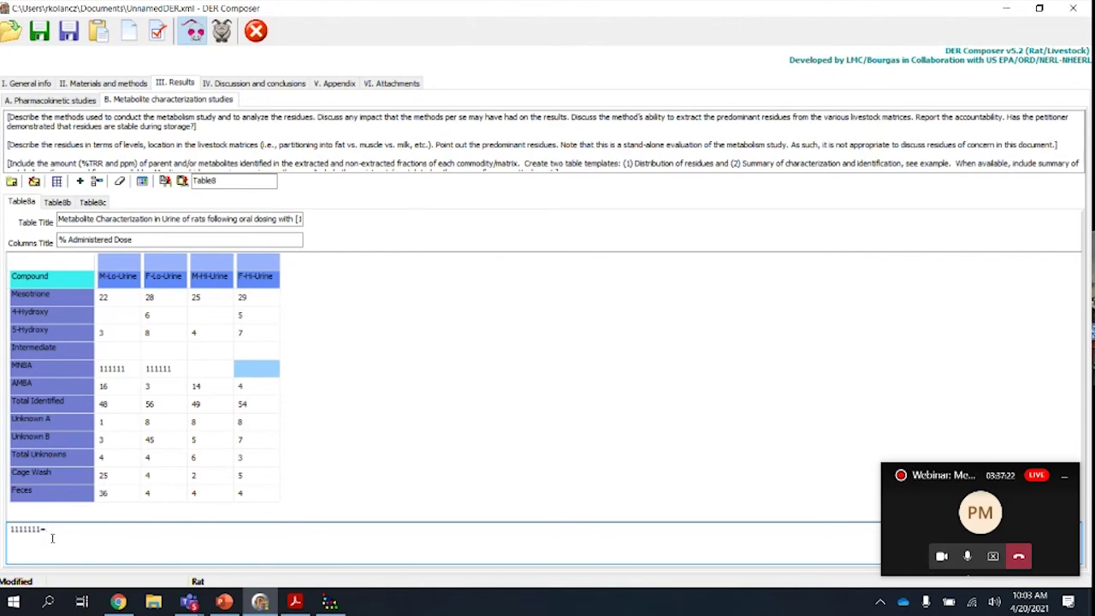
type("metabolite observed but not")
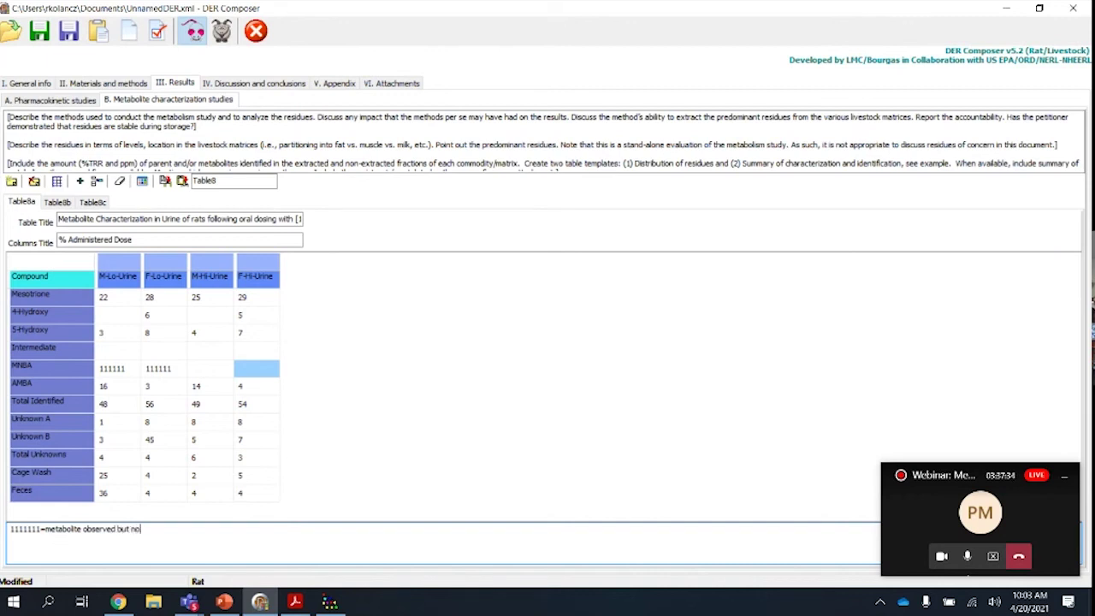
type(" quantified")
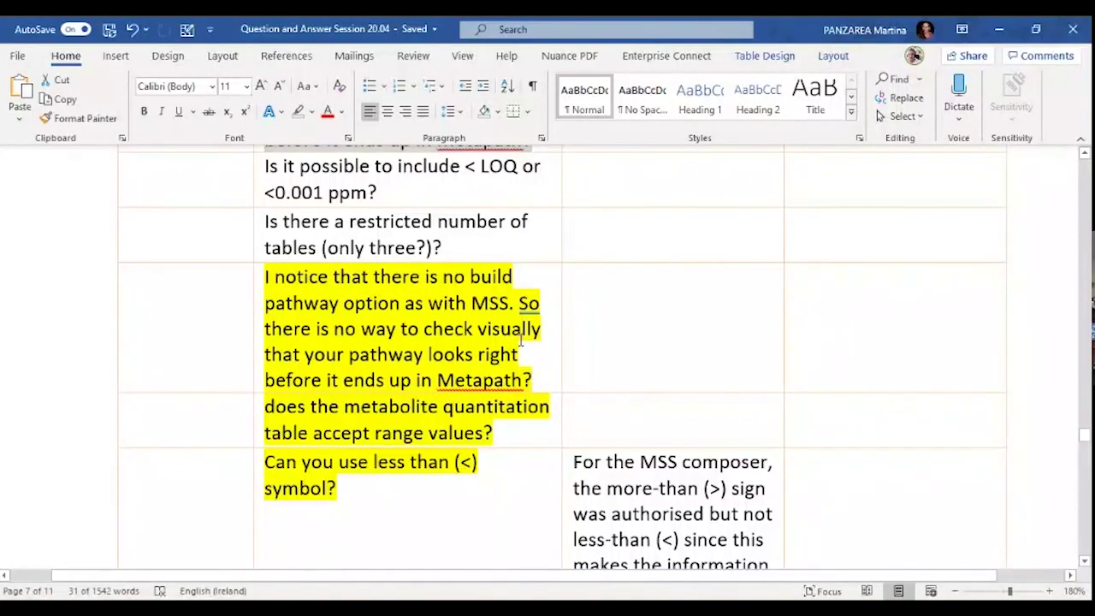
- Switch to the Word Q&A document and answer the question about the missing build pathway option with "Look at it in a table form."
left_click_drag(446, 343, 265, 276)
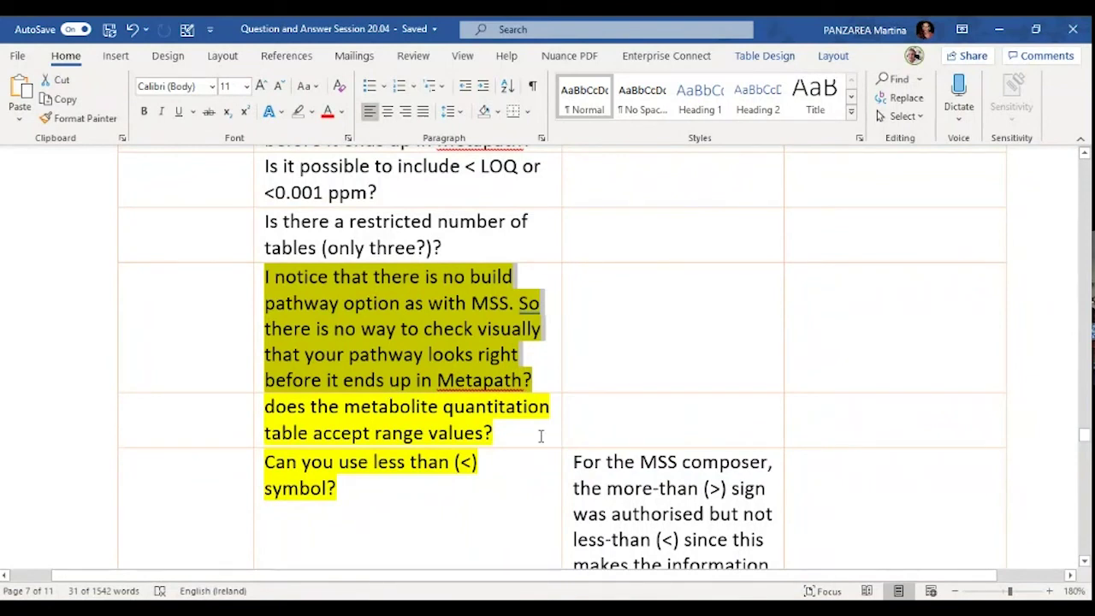
left_click(605, 350)
left_click(673, 288)
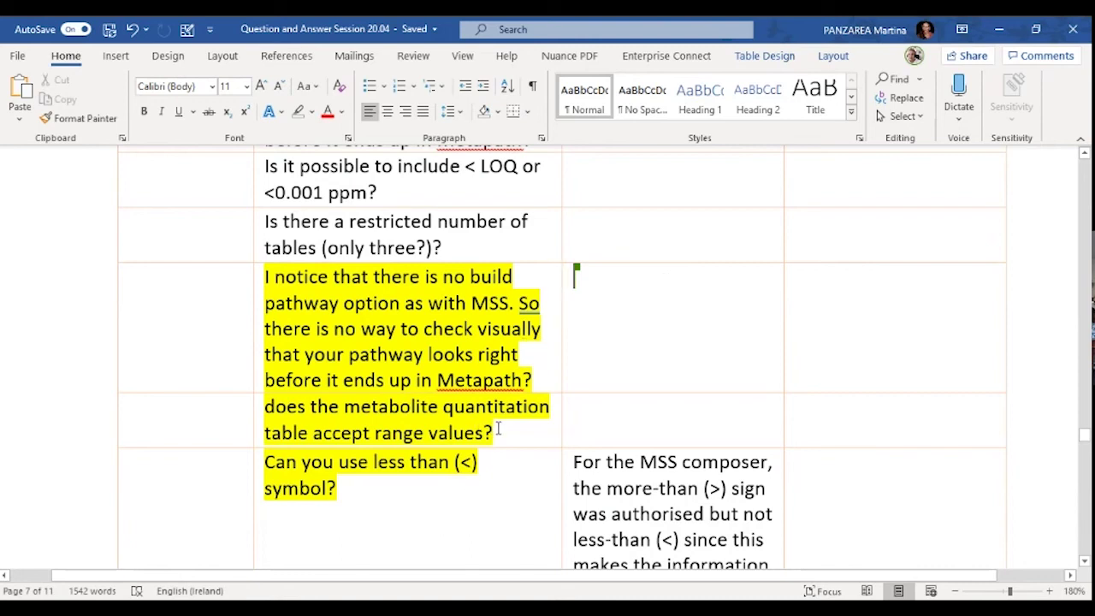
type("Look at it in a table ")
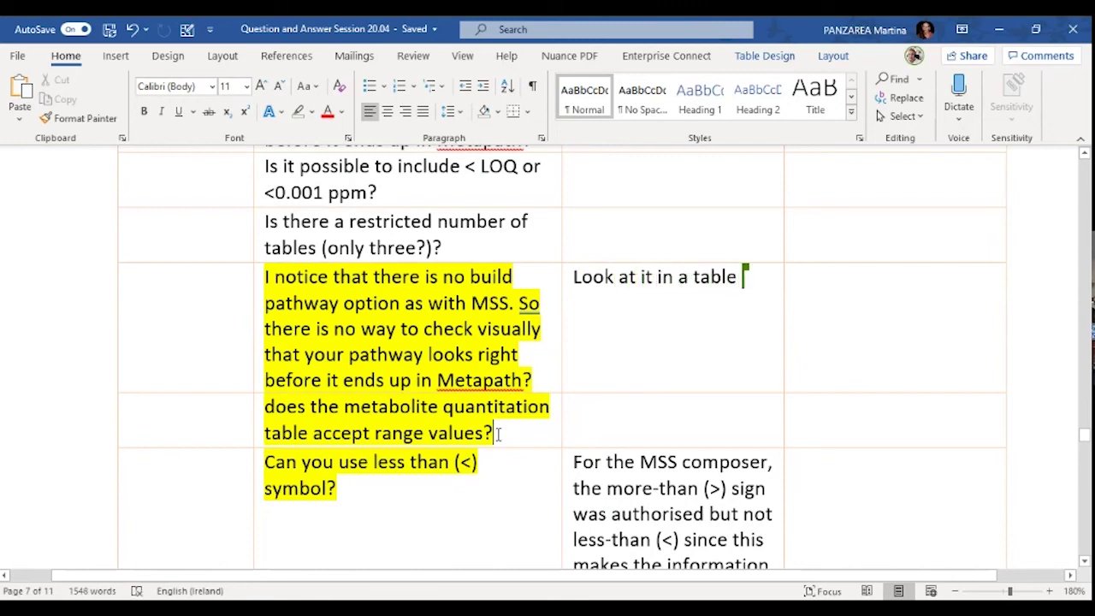
type("form.")
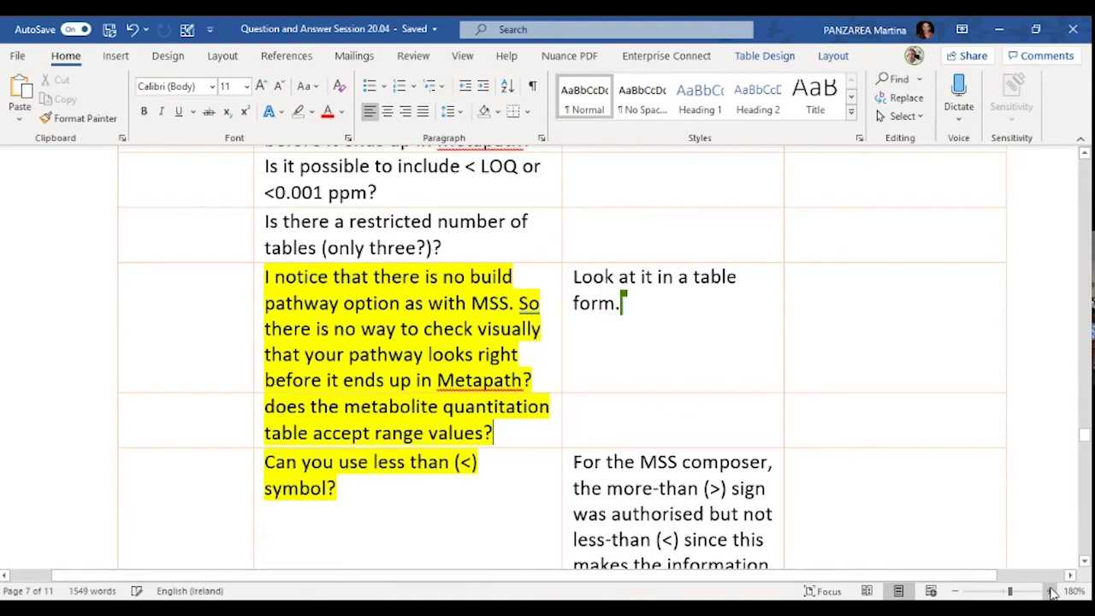
- Enlarge the view to 190% and extend the build pathway answer with "No immediate screen of the metabolic pathway."
left_click(1049, 591)
type("No")
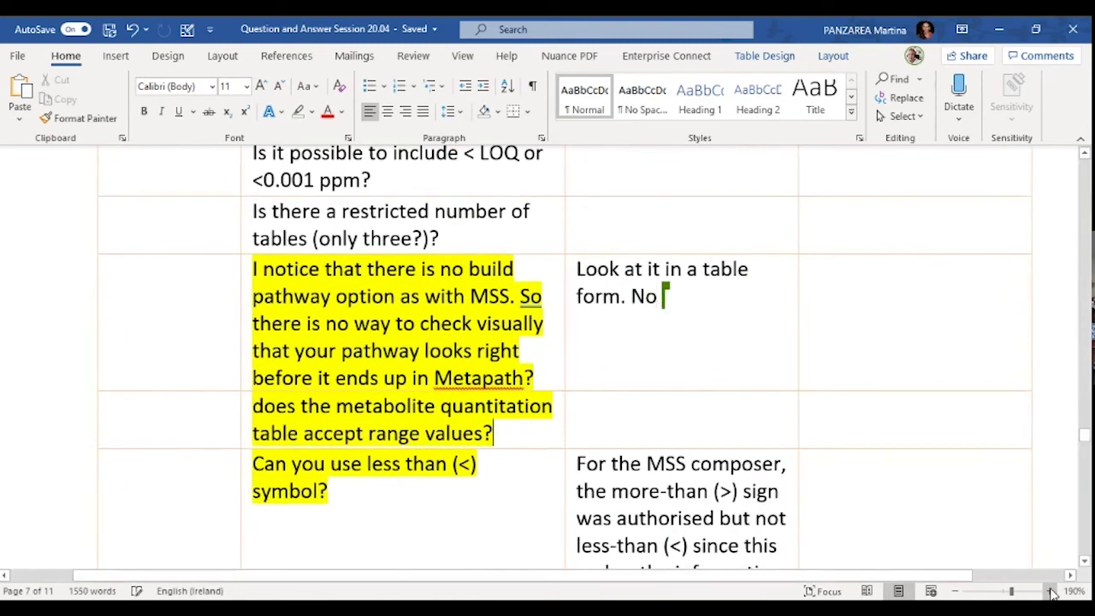
type(" immediate sc")
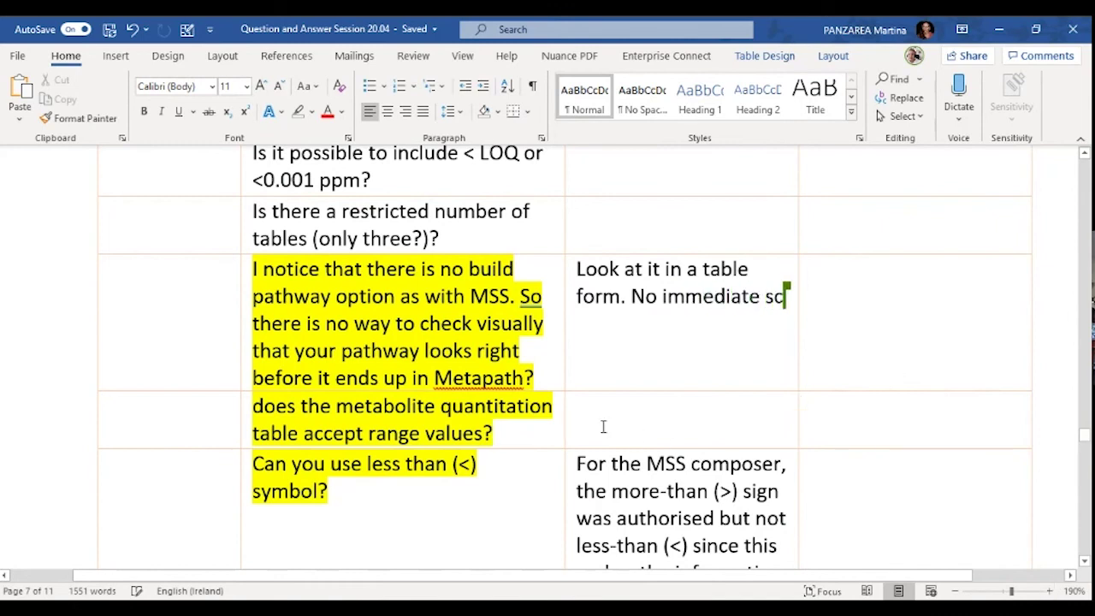
type("reenof th")
key("BackSpace")
key("BackSpace")
key("BackSpace")
key("BackSpace")
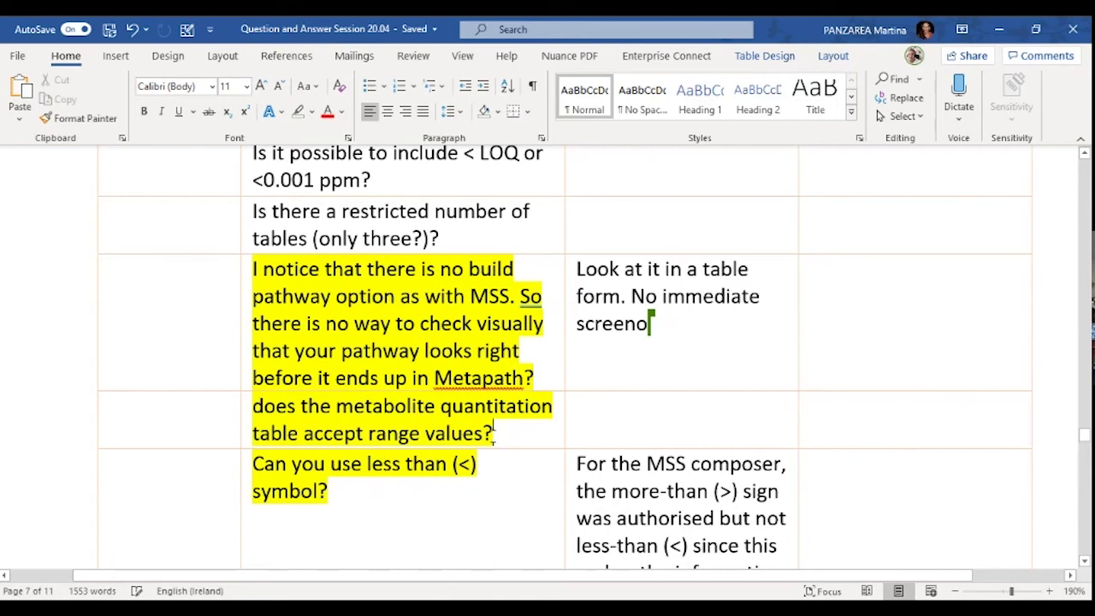
key("BackSpace")
type("of the metabolitc")
key("BackSpace")
key("BackSpace")
type("c pathwa")
key("BackSpace")
scroll(472, 510, "down", 2)
type("way.")
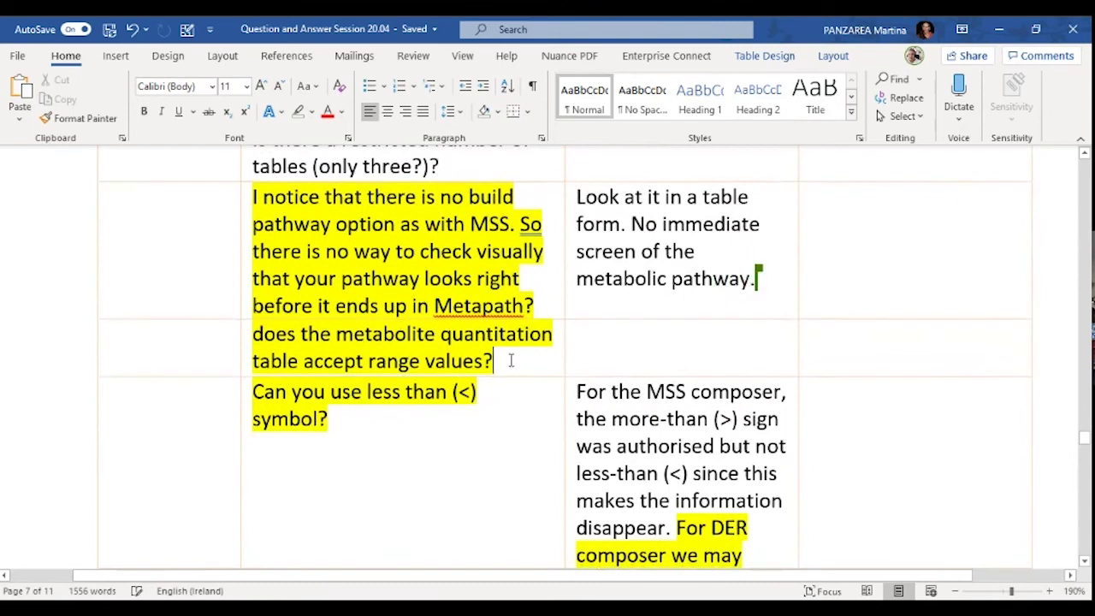
- Answer the question about the metabolite quantitation table accepting range values with "I don't believe so."
left_click_drag(511, 360, 253, 334)
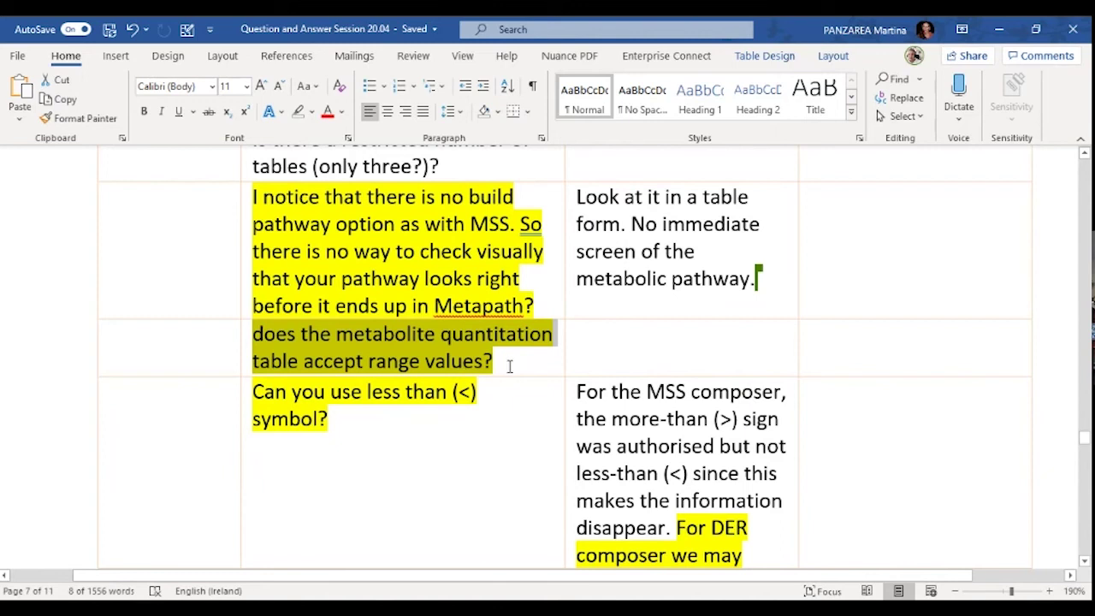
scroll(513, 365, "down", 1)
key("Down")
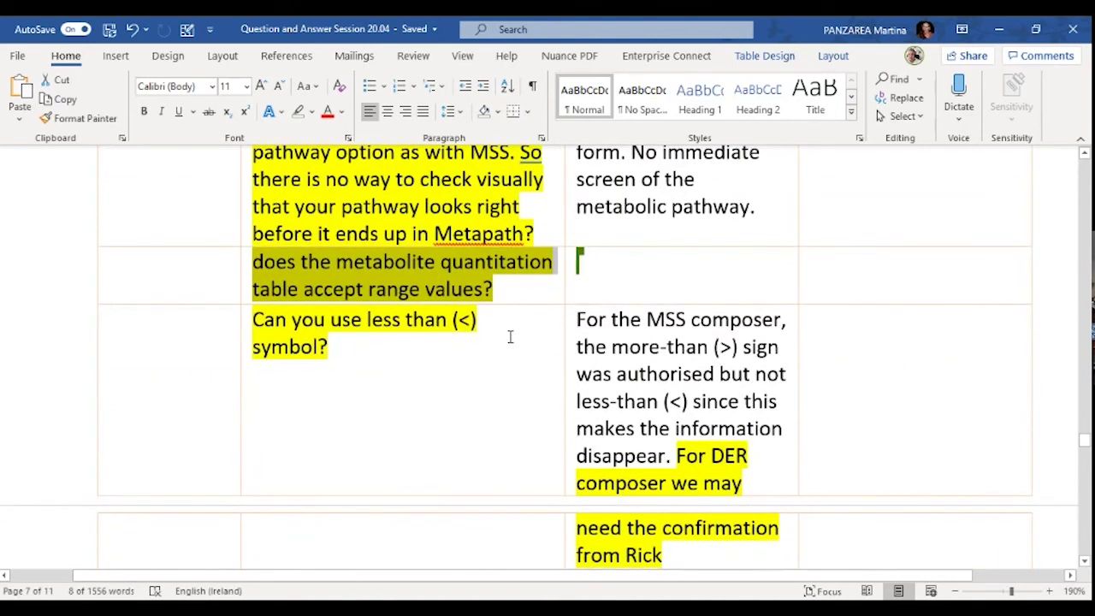
type("I d")
scroll(383, 403, "down", 1)
type("on")
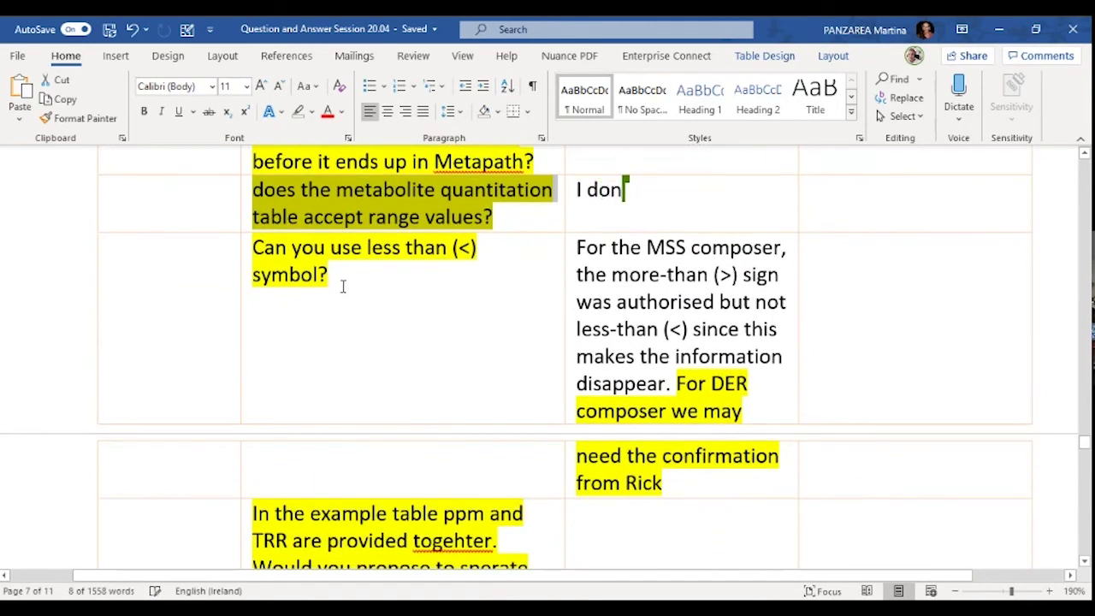
type("'t beli")
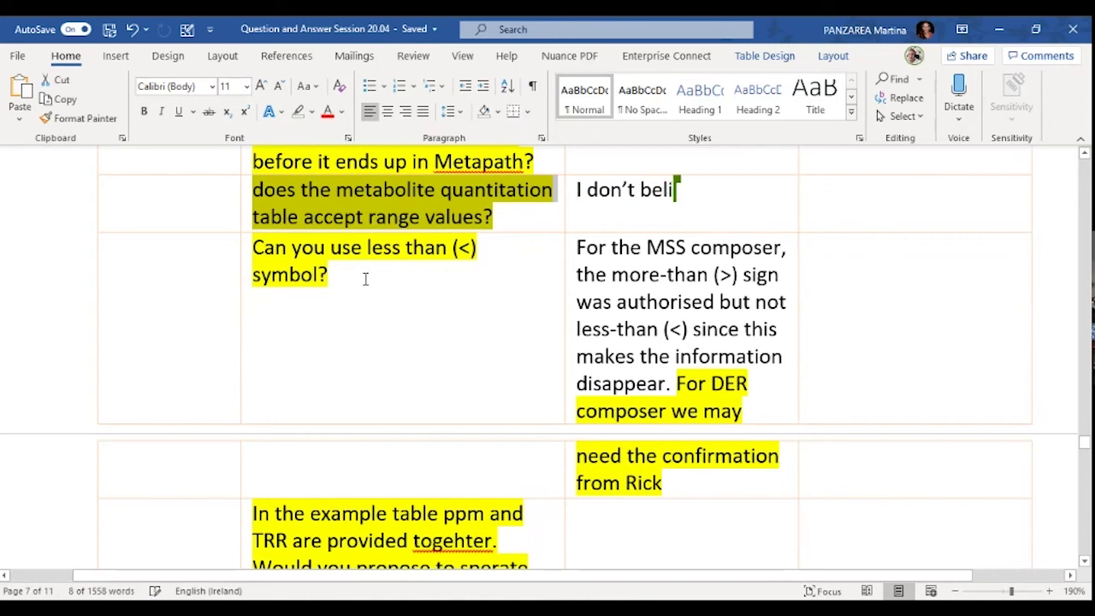
type("eve s")
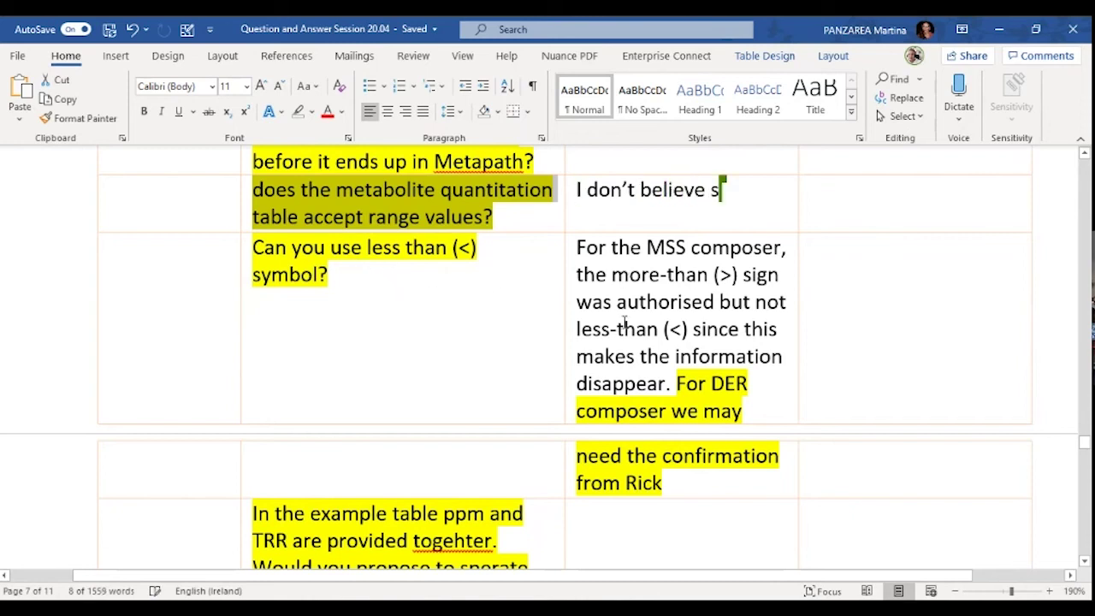
type("o.")
- Add "To be avoid." as a separate paragraph at the end of the answer about using the less-than (<) symbol
key("Down")
key("Down")
key("Down")
key("Down")
key("Down")
key("Down")
key("Down")
key("Down")
key("Down")
scroll(484, 281, "down", 2)
key("Return")
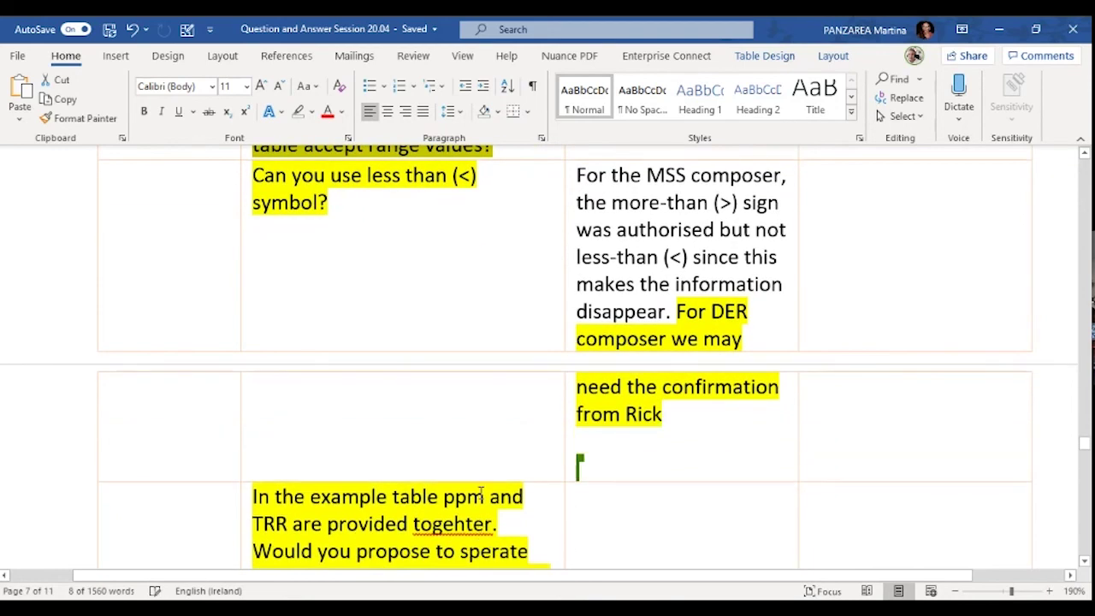
scroll(445, 492, "down", 6)
type("To")
- Enlarge the view to 220% and answer the question about ppm and TRR in one table with "To be separated.", followed by an empty line
left_click_drag(316, 472, 254, 276)
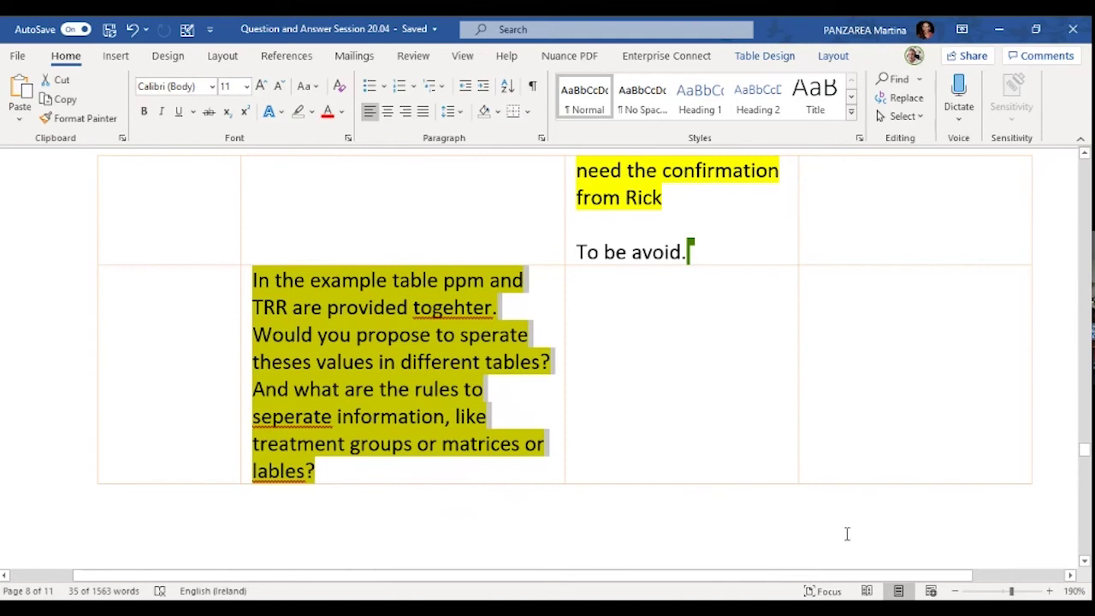
left_click(1049, 591)
left_click(1049, 590)
left_click(1049, 590)
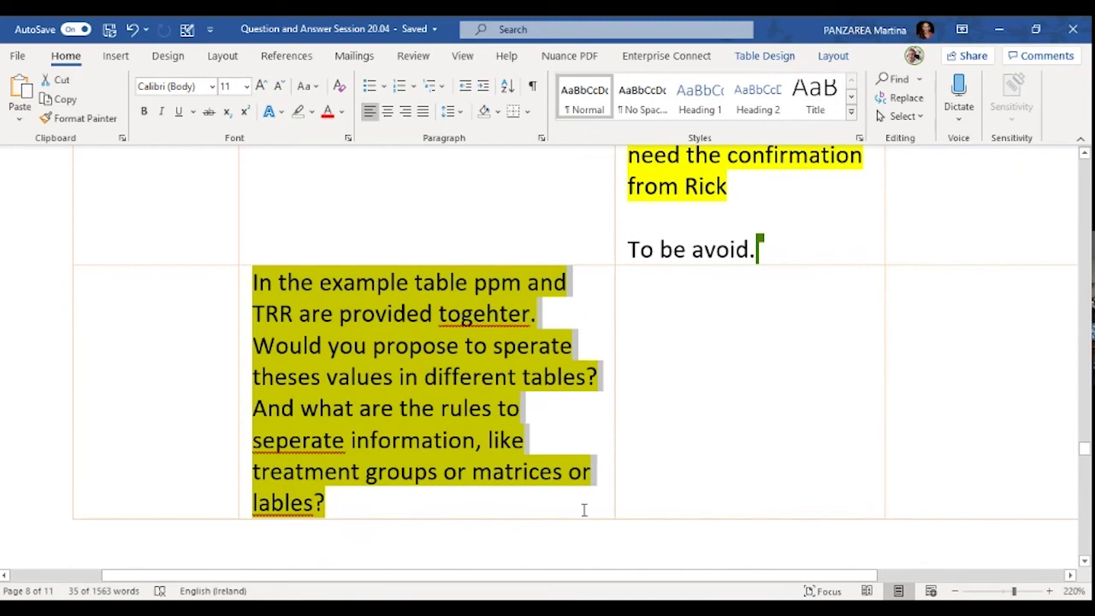
left_click(696, 271)
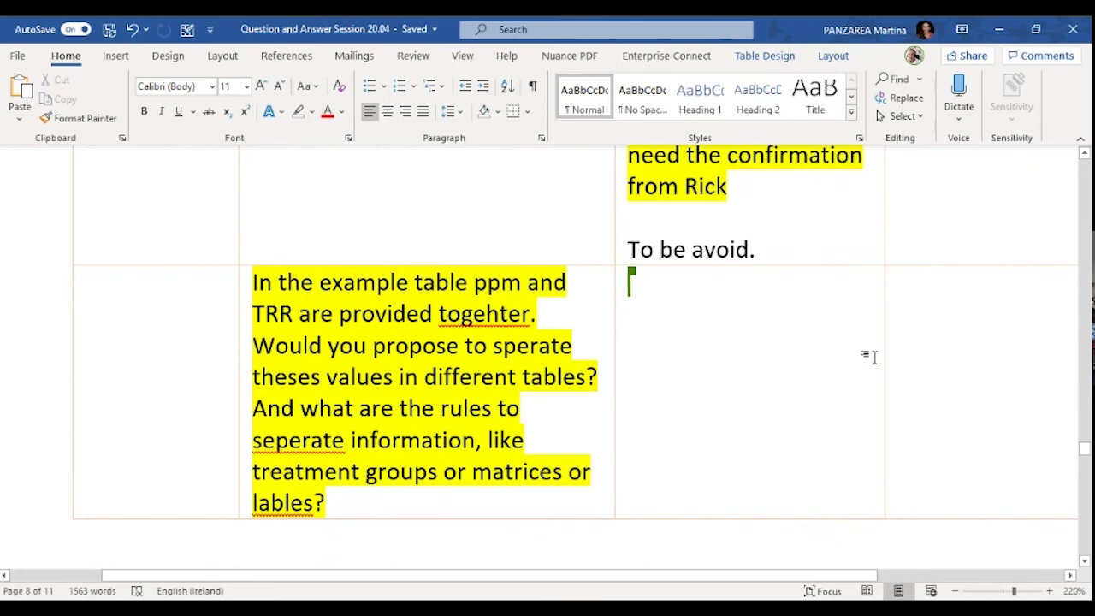
type("To be s")
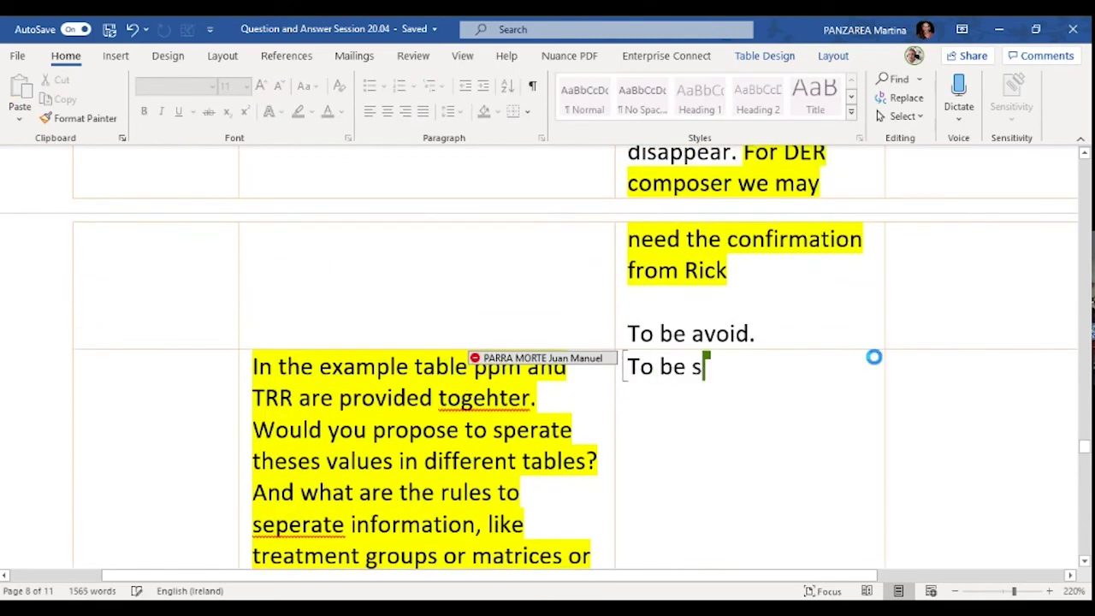
type("eparated.")
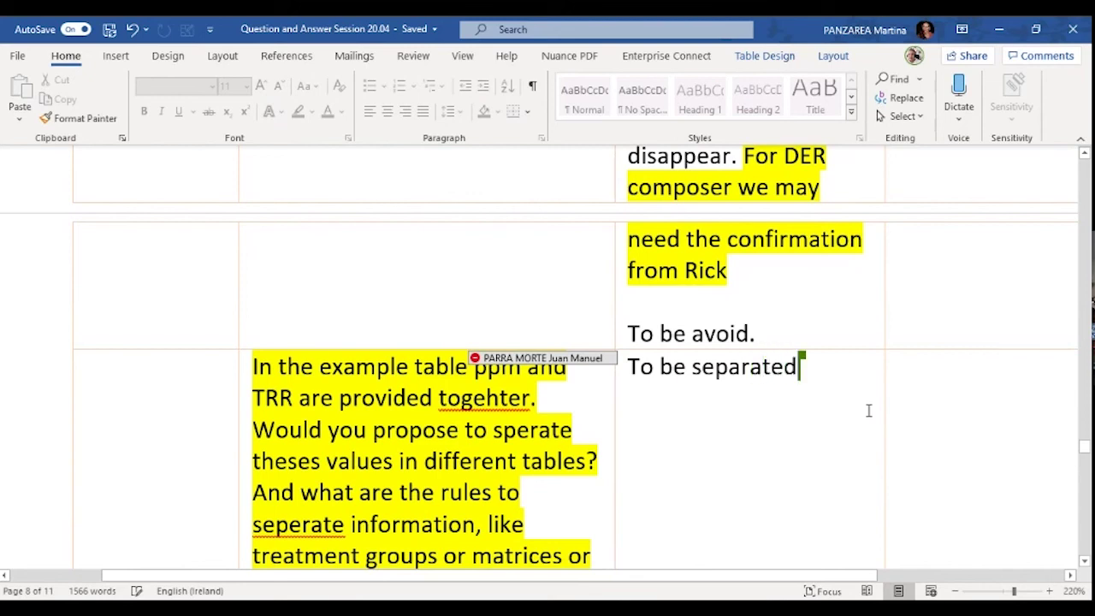
key("Return")
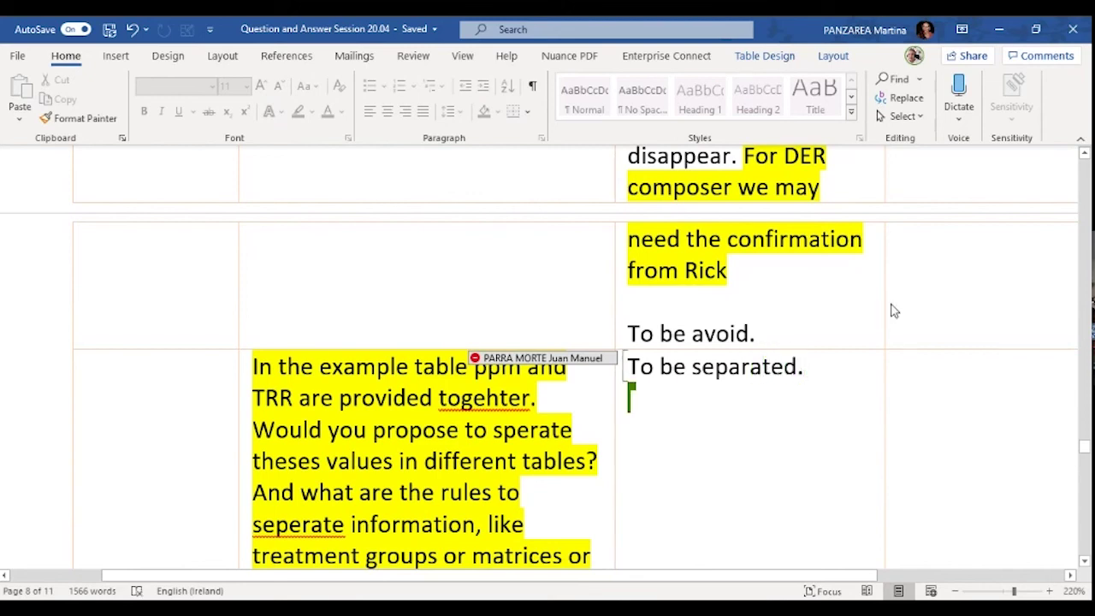
scroll(912, 267, "up", 1)
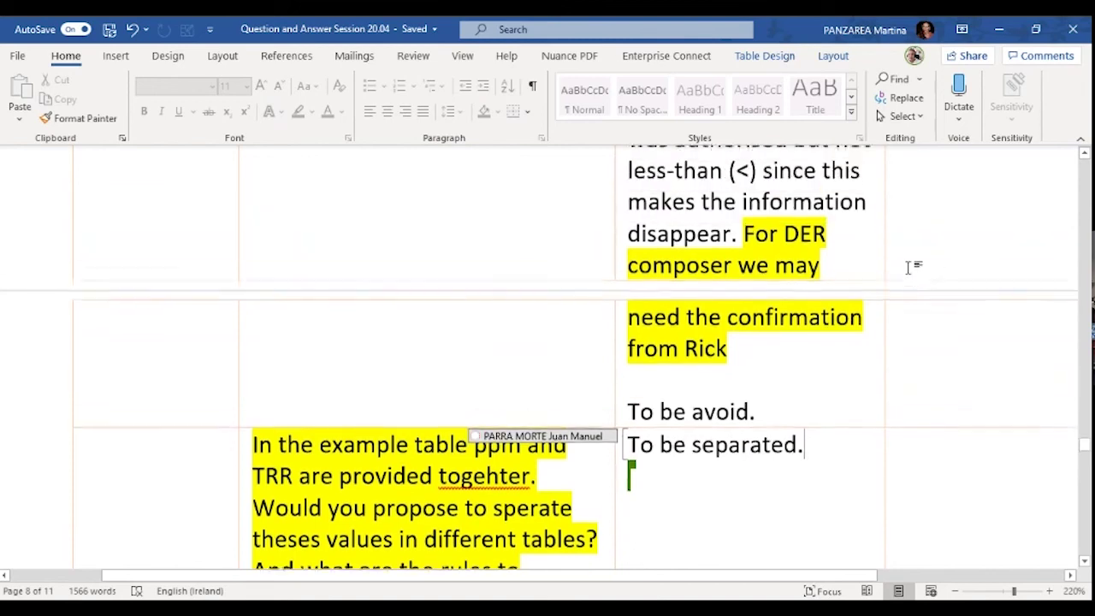
scroll(912, 267, "down", 1)
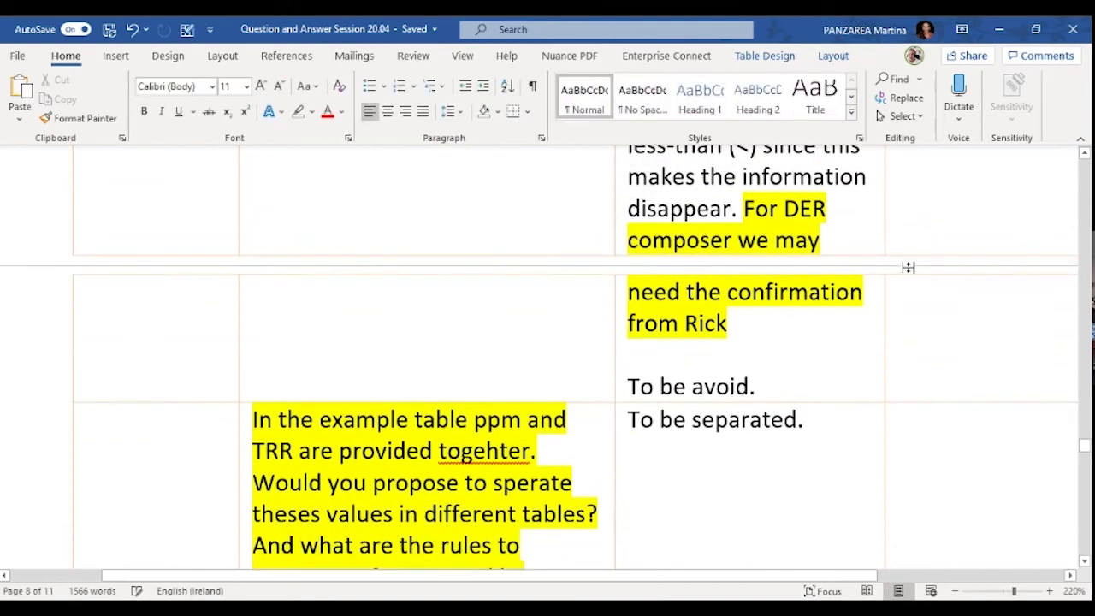
scroll(912, 267, "up", 3)
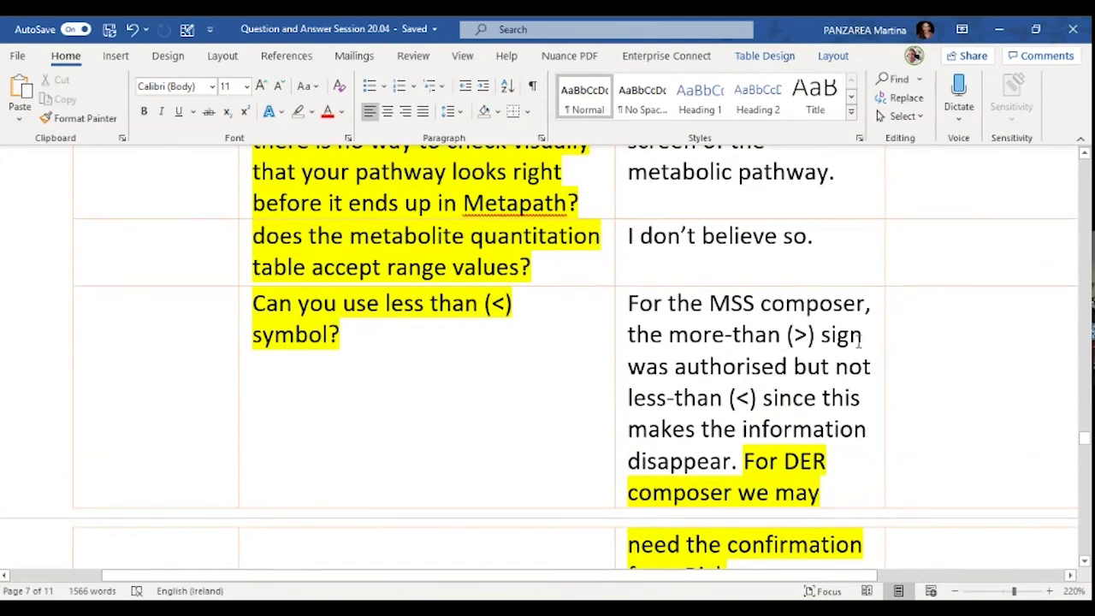
scroll(853, 345, "down", 3)
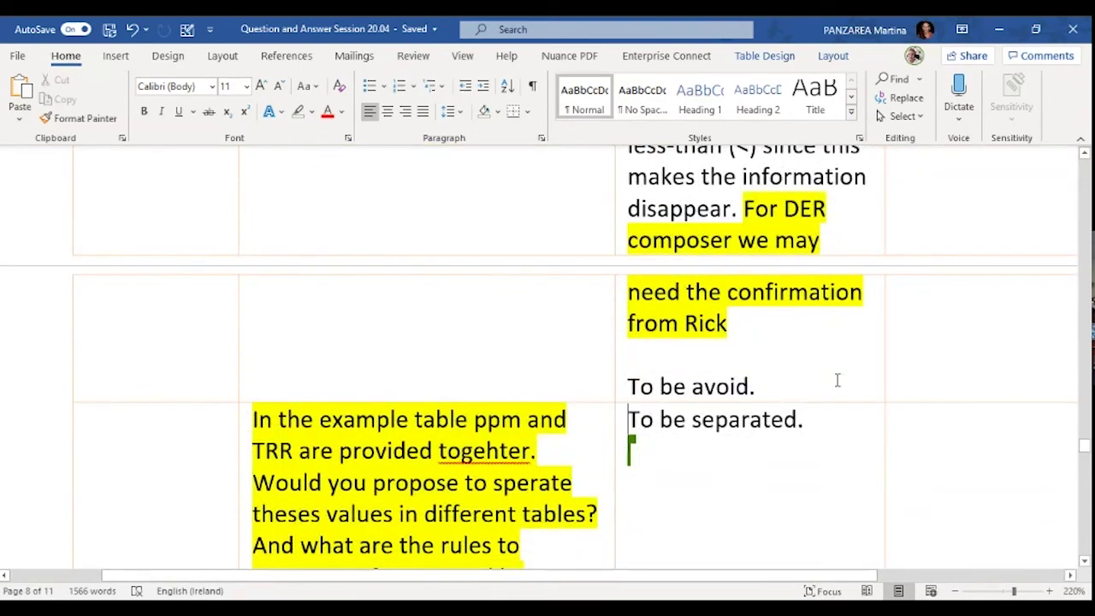
- Extend the answer to the ppm and TRR question so it reads "To be separated (matter of preference)."
key("ctrl+b")
left_click(154, 462)
scroll(149, 469, "down", 2)
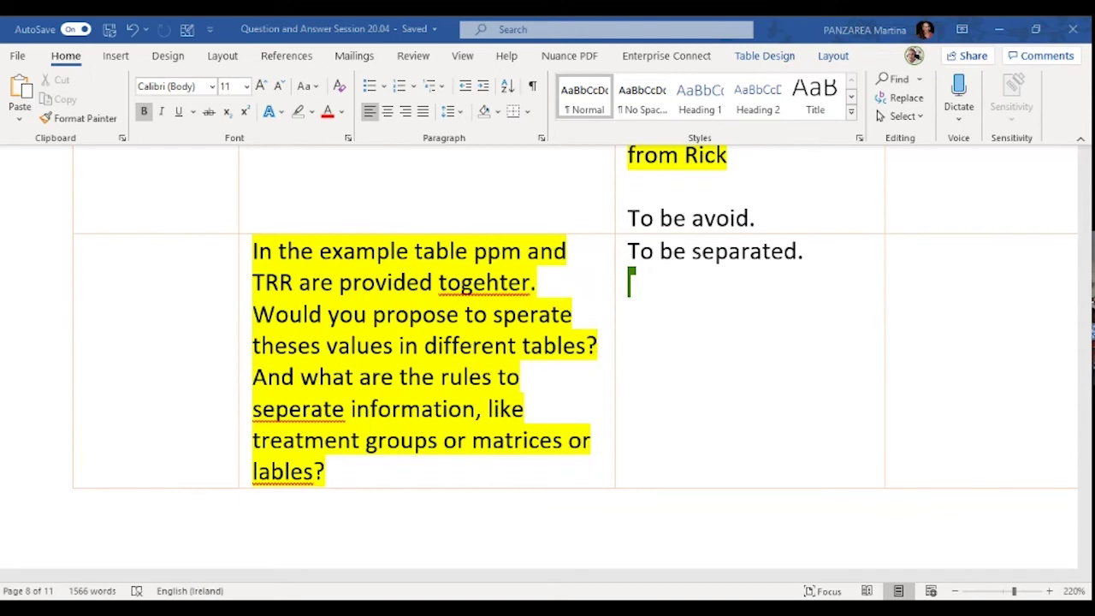
key("BackSpace")
type("(matter of ")
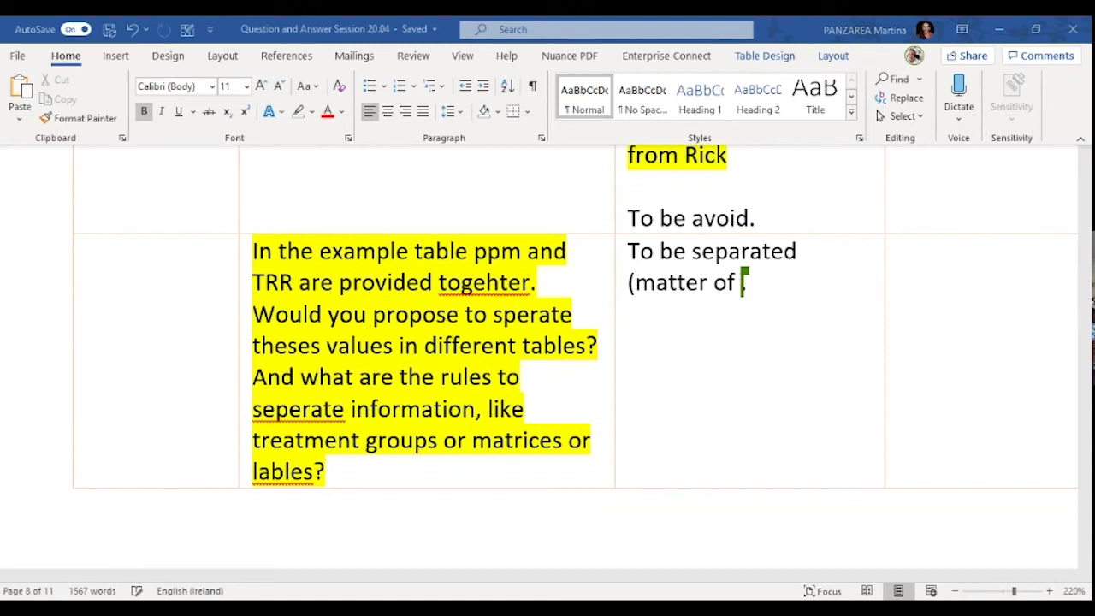
type("preference")
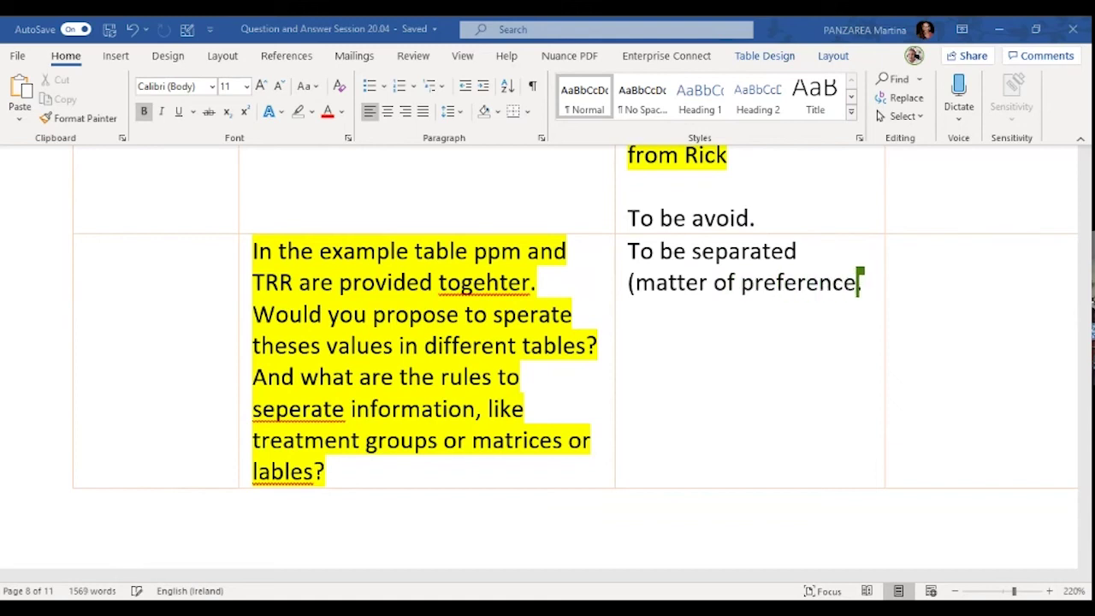
type(")")
- Paste "Is it possible to include < LOQ or <0.001 ppm?" below the ppm and TRR question, keeping text only
left_click(598, 469)
key("Return")
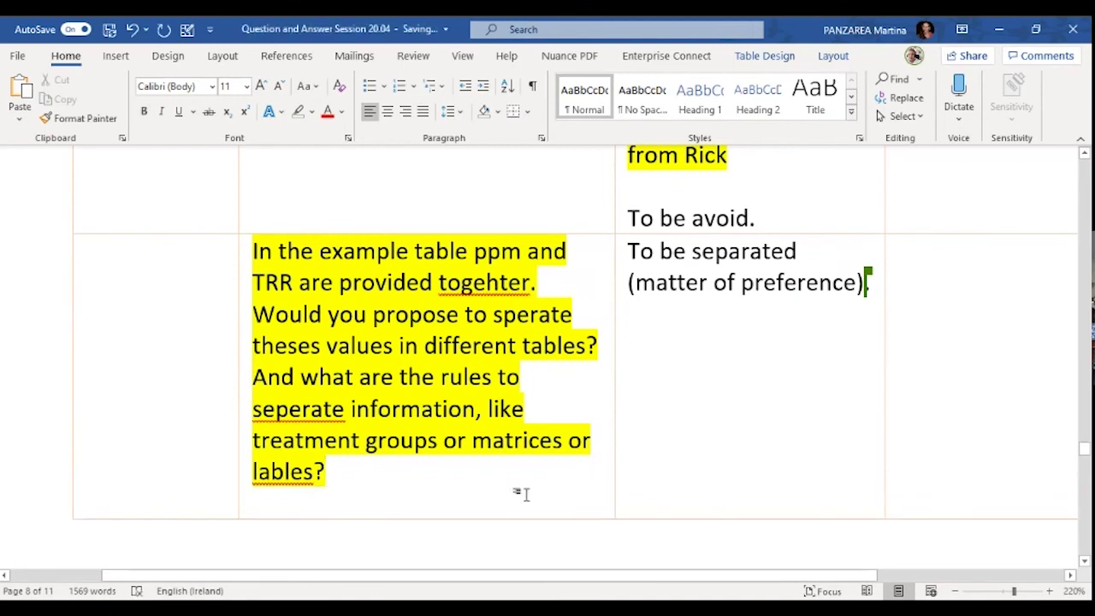
type("Is it possible to include < LOQ or <0.001 ppm?")
left_click(466, 544)
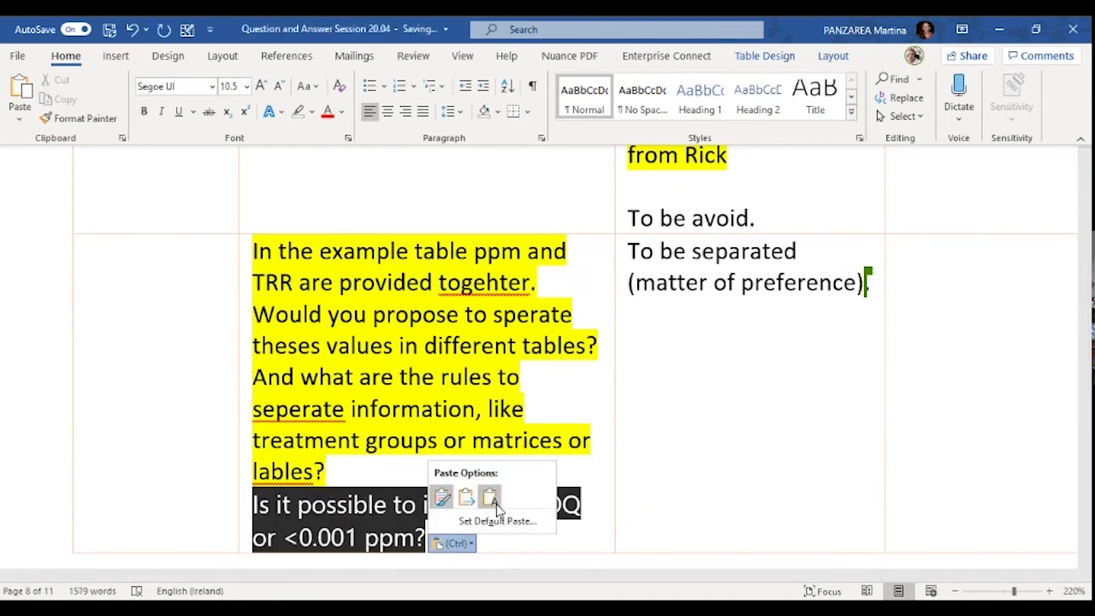
left_click(494, 505)
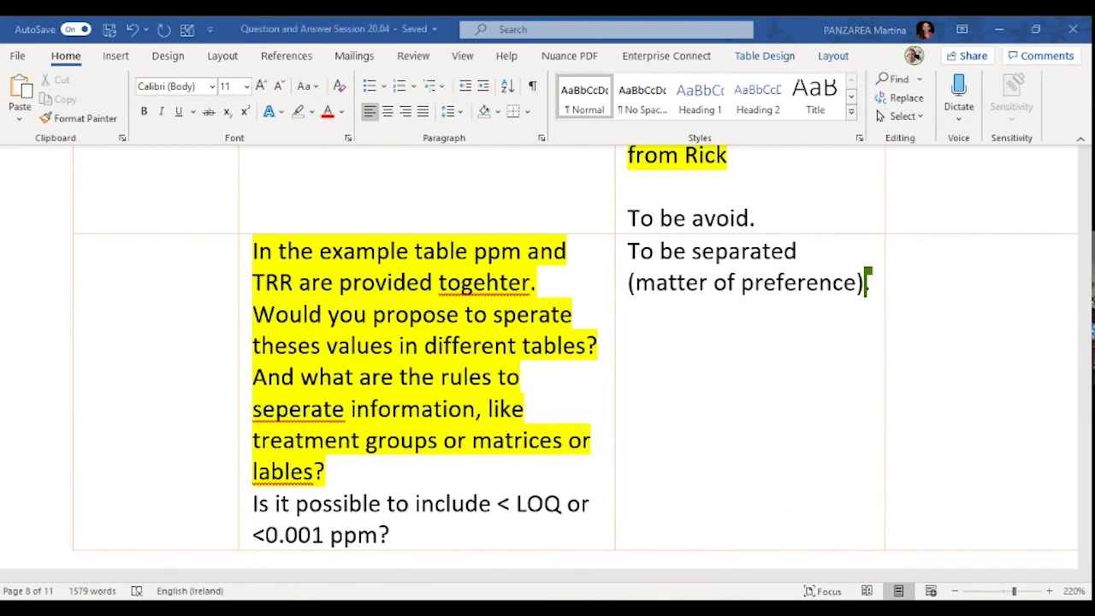
- Add three empty lines below the answer about separating ppm and TRR
key("Return")
key("Return")
key("Return")
left_click(443, 475)
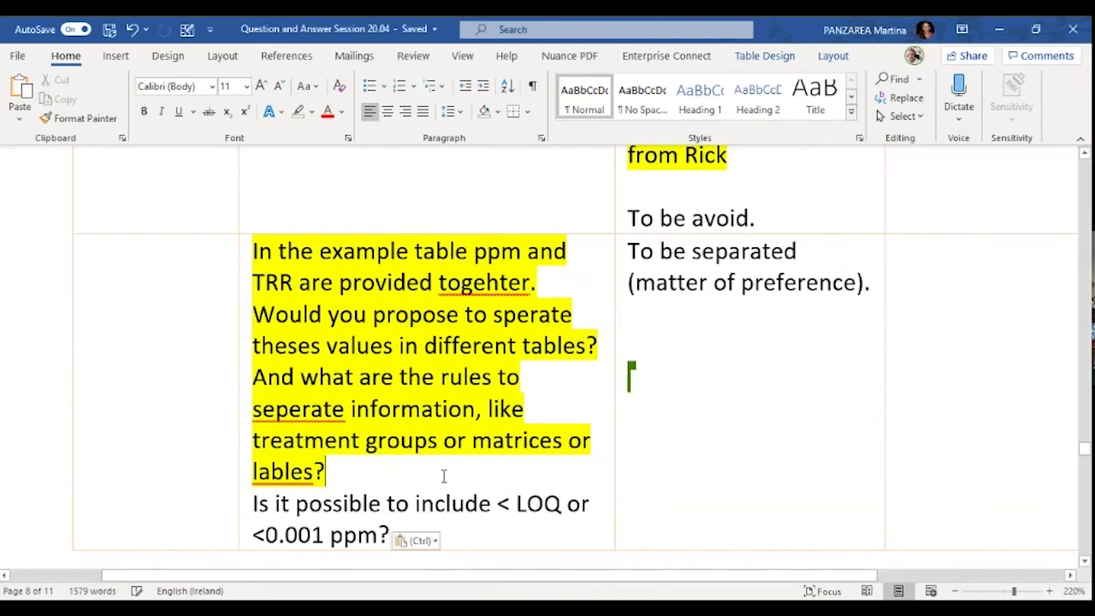
- Find the earlier row asking about < LOQ or <0.001 ppm and answer it with "Use code to explain it: 11111111 example"
scroll(443, 476, "down", 1)
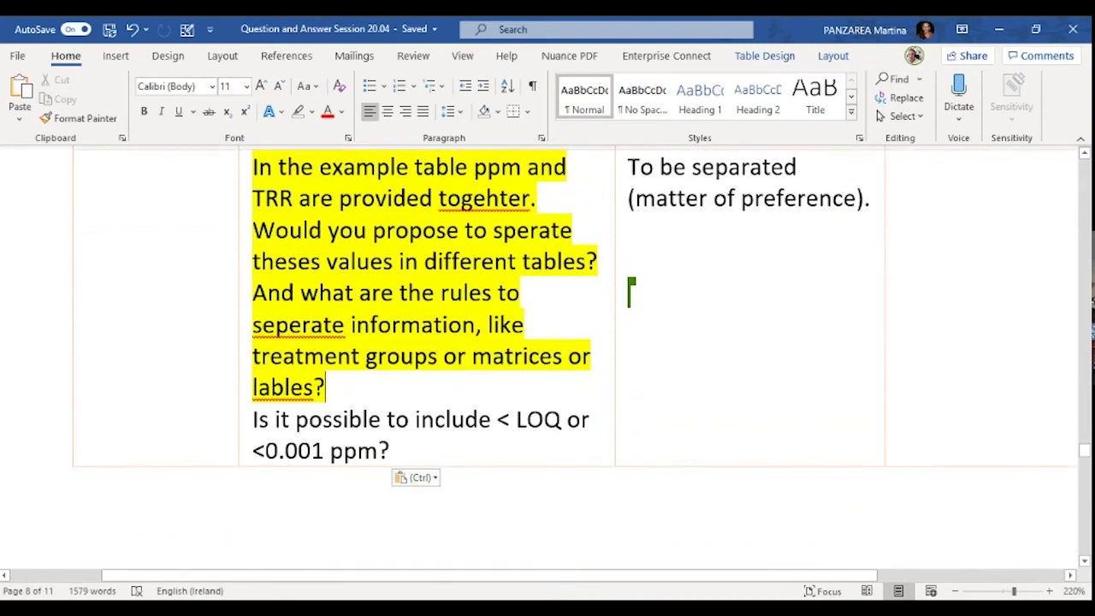
scroll(704, 318, "up", 6)
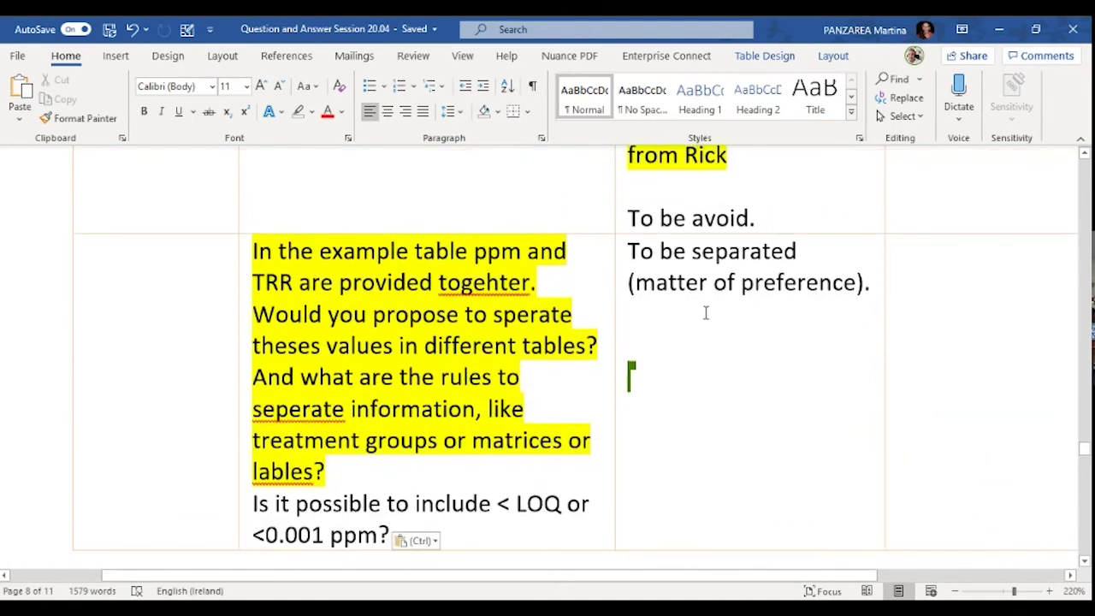
scroll(704, 311, "up", 12)
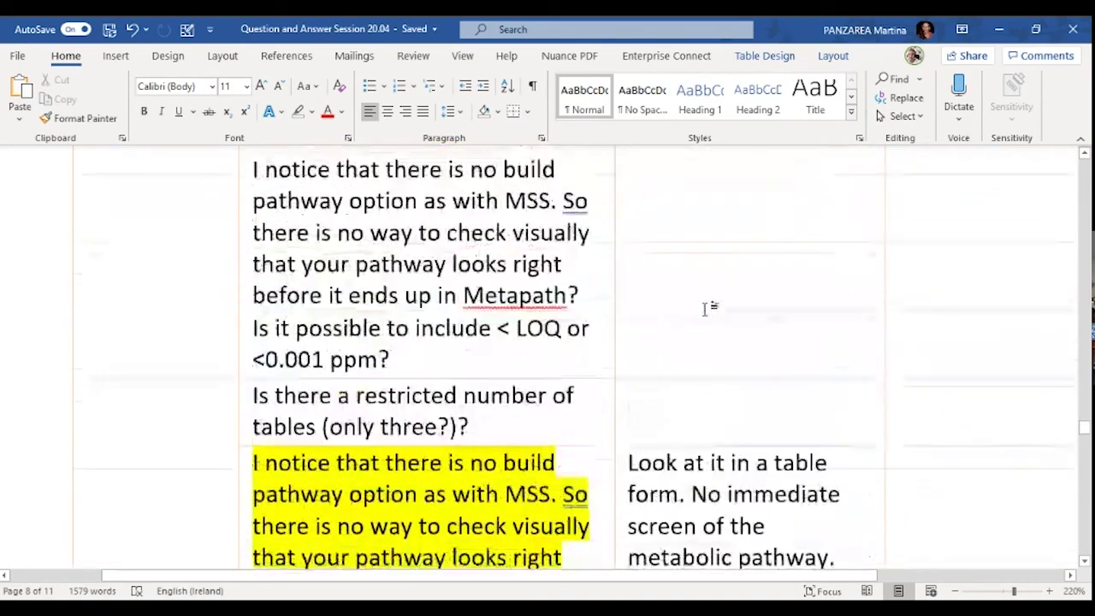
scroll(706, 310, "down", 1)
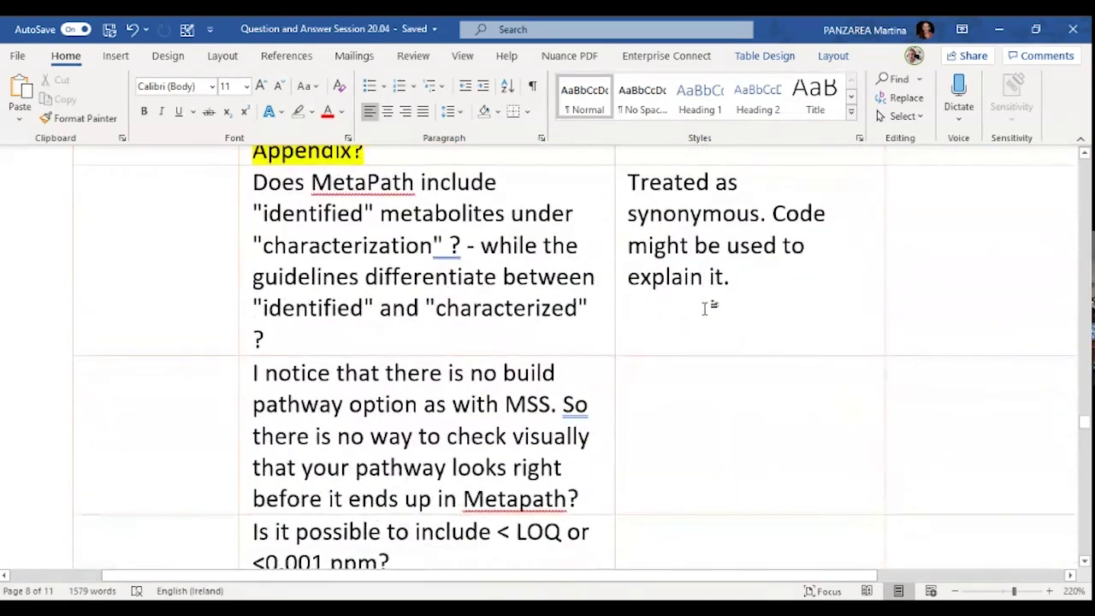
scroll(704, 309, "up", 5)
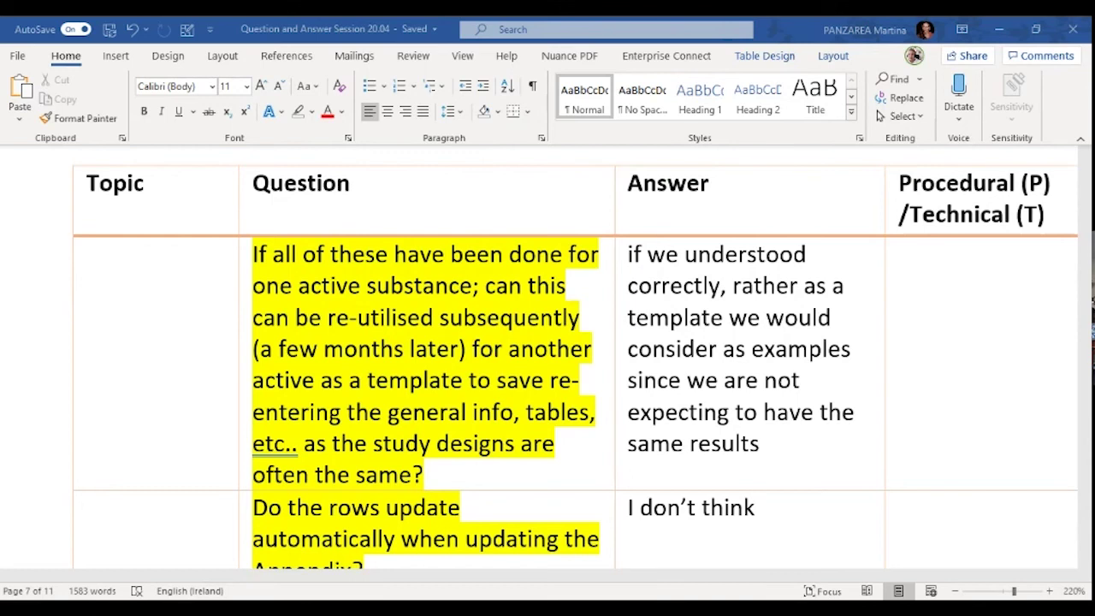
scroll(616, 392, "down", 10)
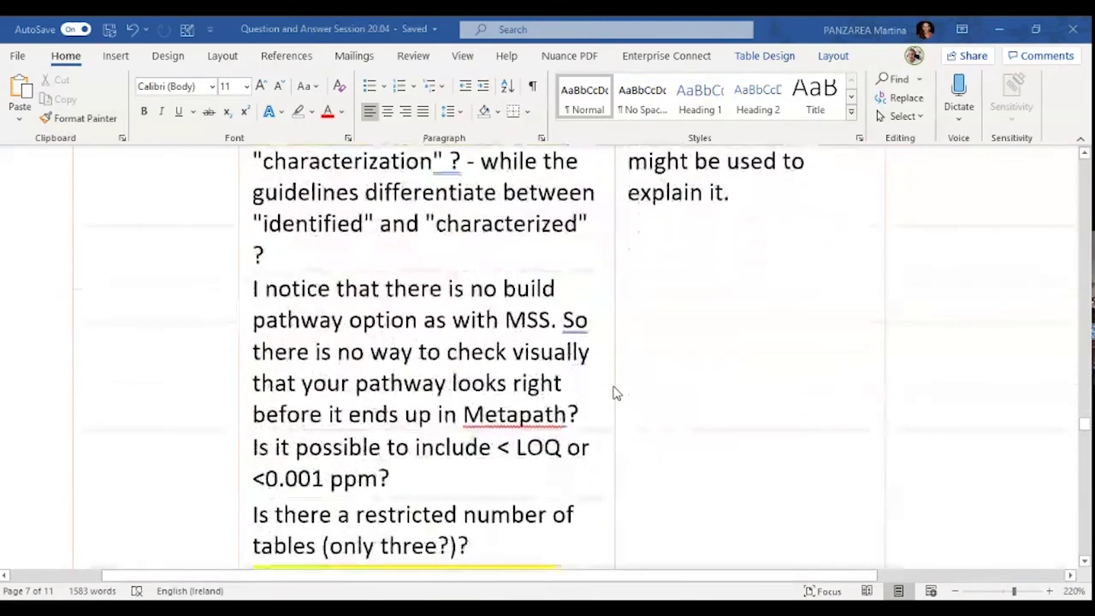
scroll(616, 391, "down", 3)
left_click_drag(390, 226, 254, 197)
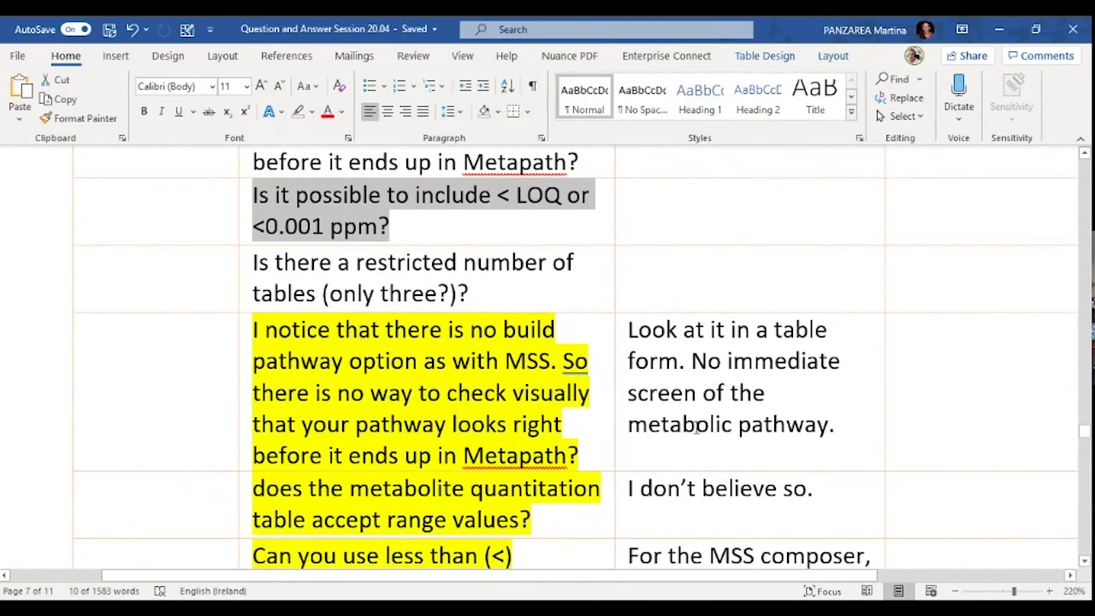
left_click(822, 453)
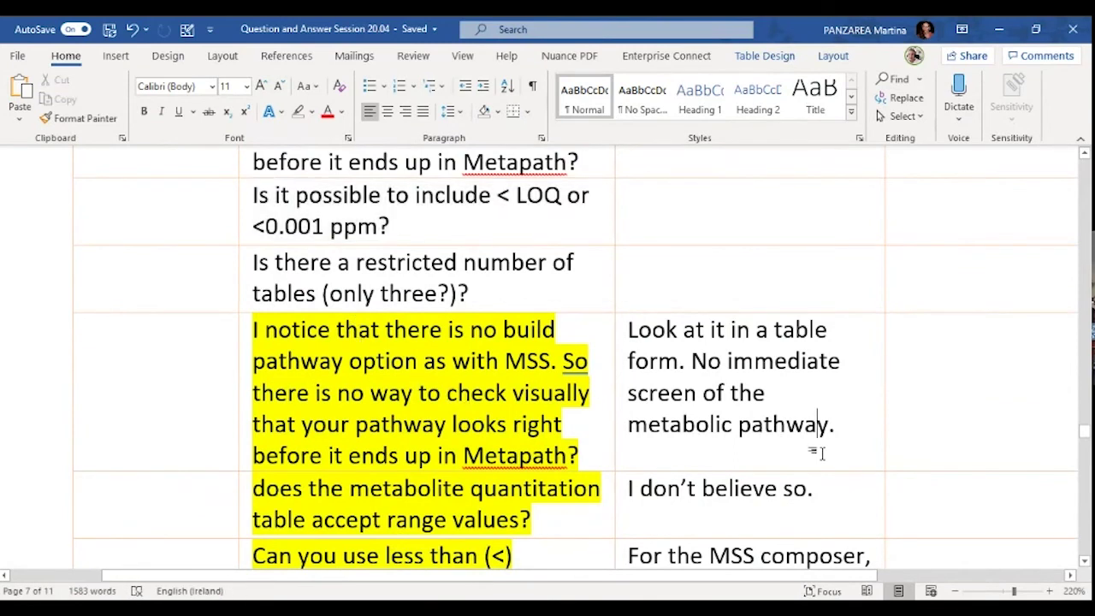
scroll(822, 453, "down", 2)
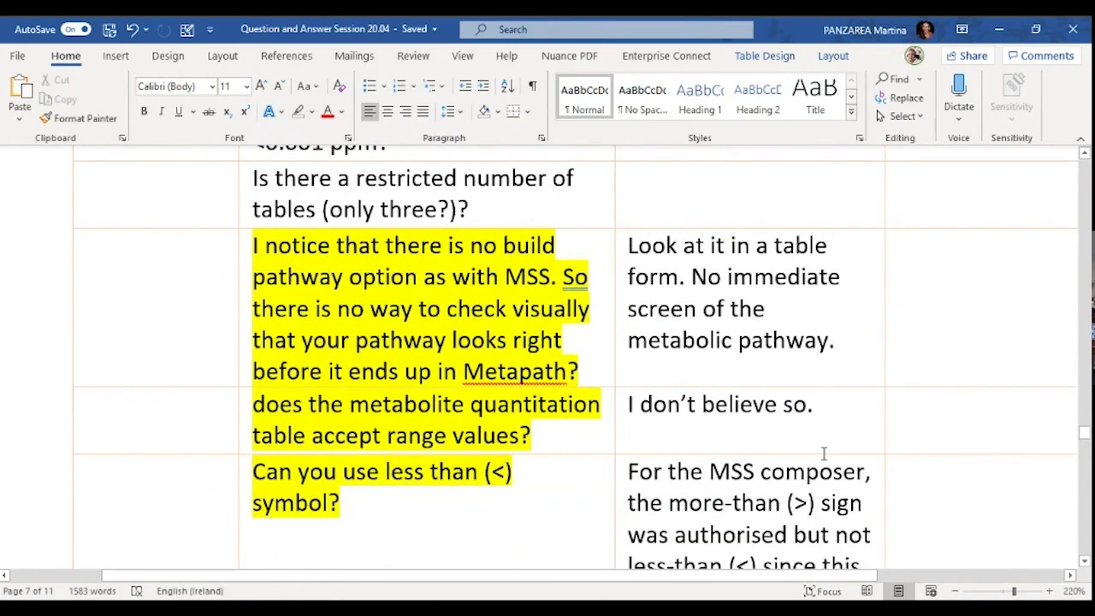
scroll(823, 453, "up", 2)
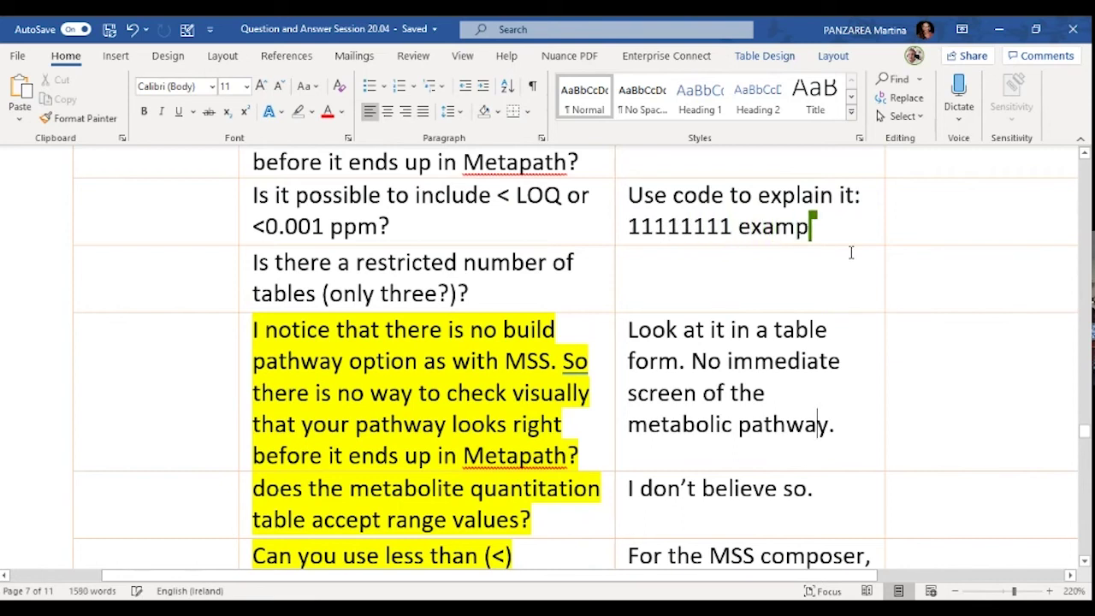
scroll(694, 471, "down", 2)
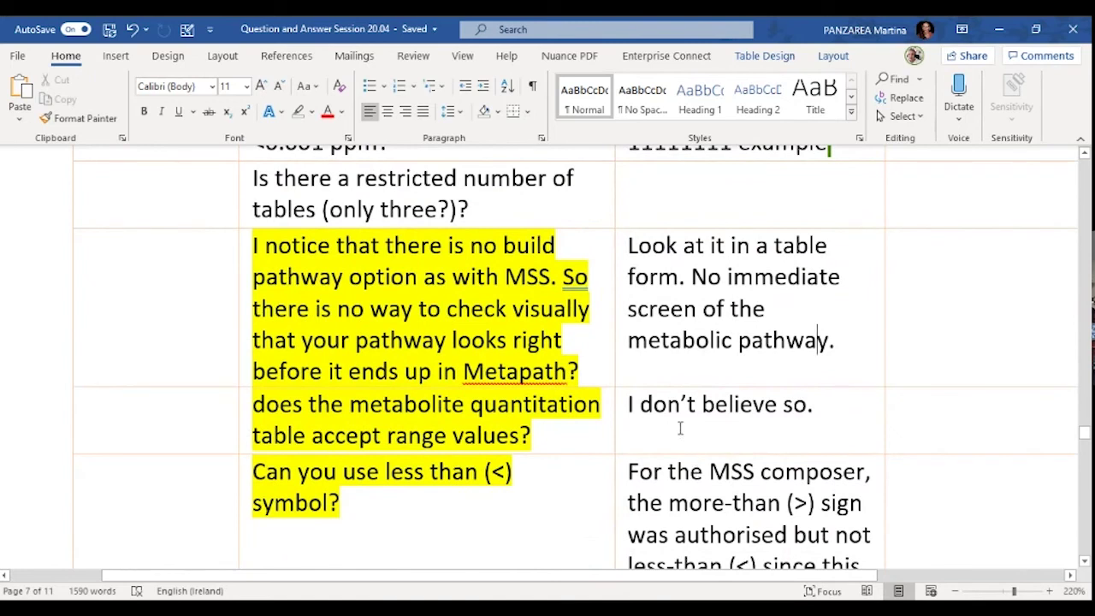
scroll(493, 276, "up", 2)
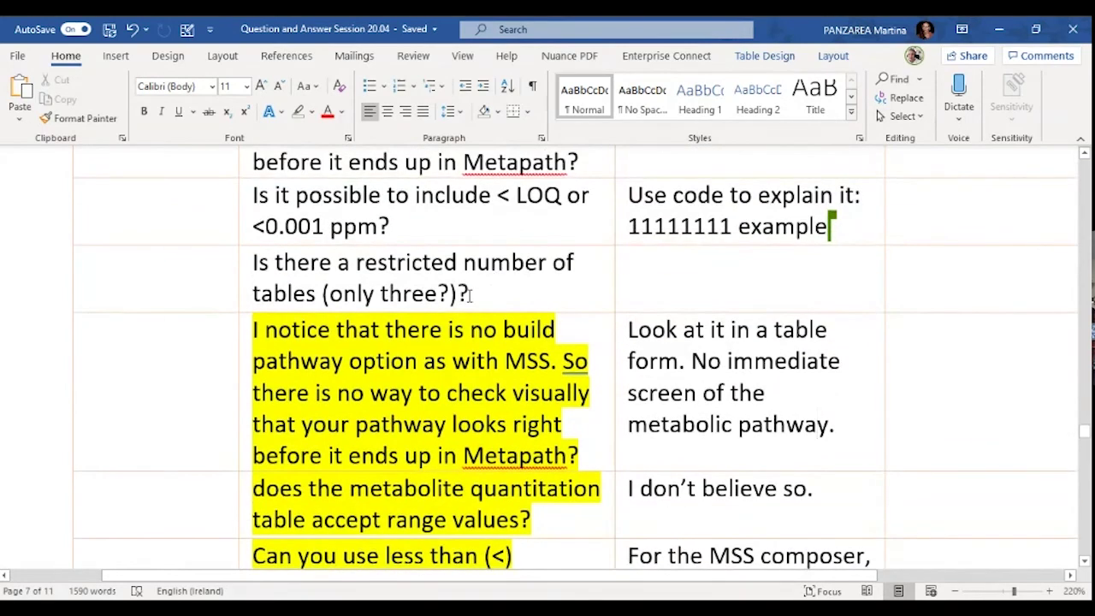
- Review the questions and answers about re-using an active substance as a template and about rows updating automatically with the Appendix
scroll(468, 294, "up", 4)
scroll(468, 294, "up", 10)
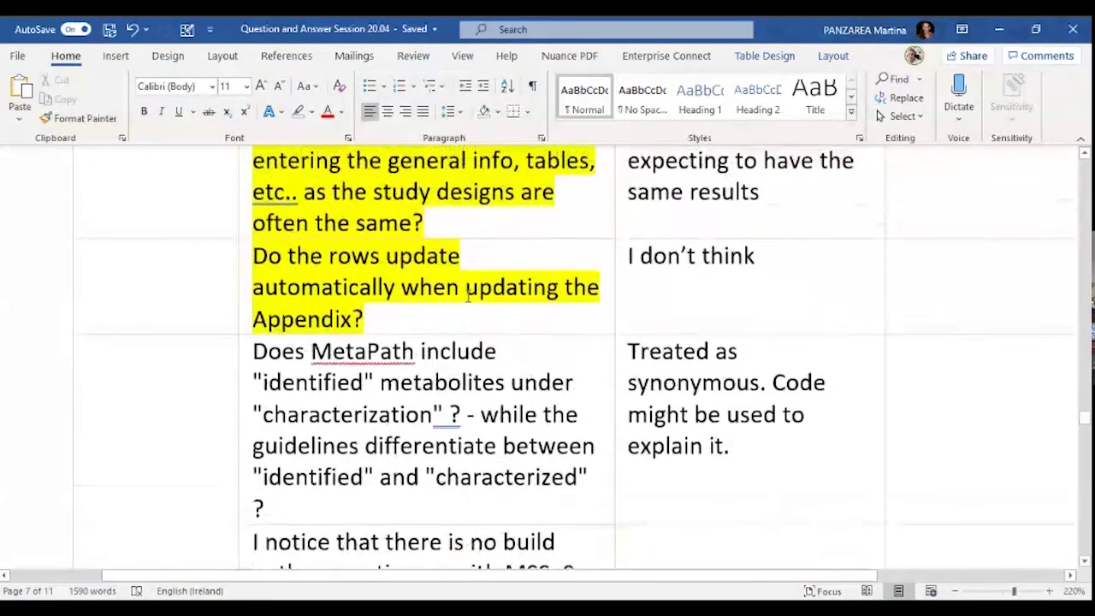
scroll(469, 296, "up", 2)
left_click_drag(254, 258, 455, 507)
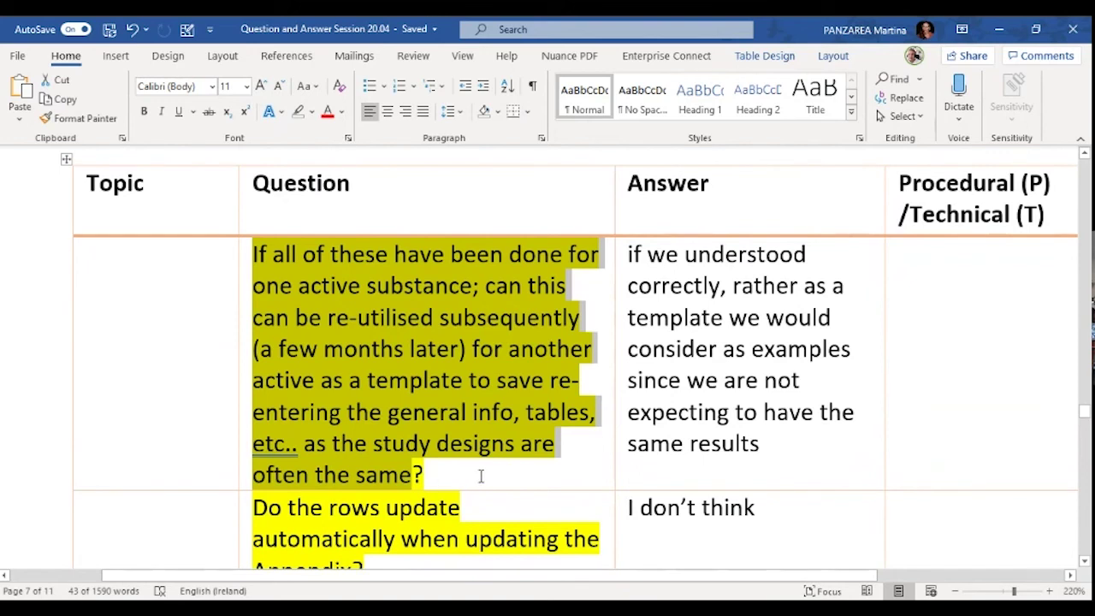
left_click_drag(766, 445, 628, 254)
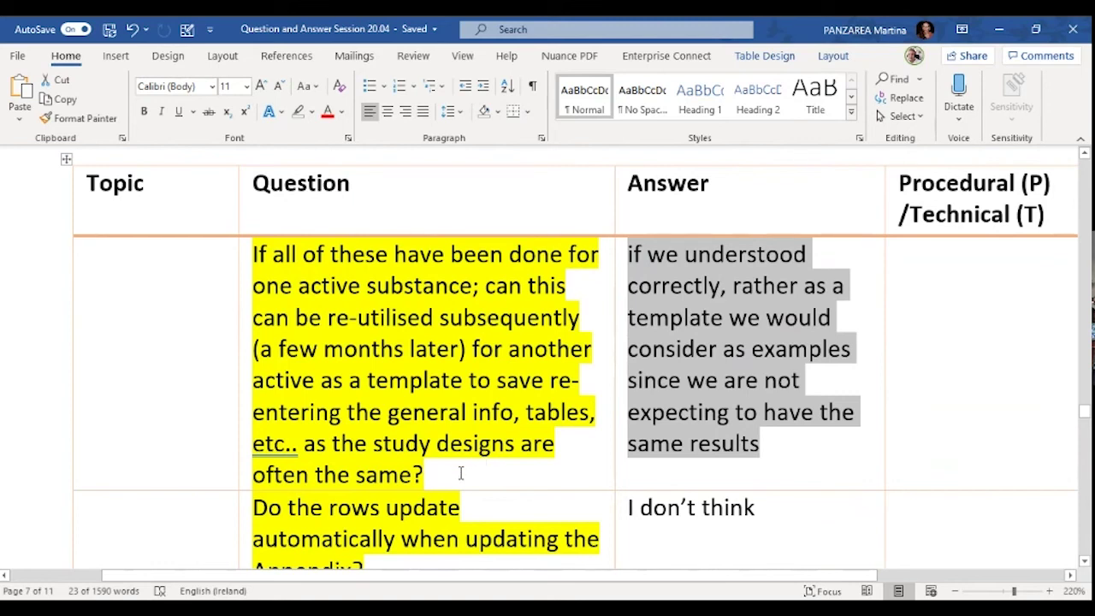
scroll(796, 455, "down", 1)
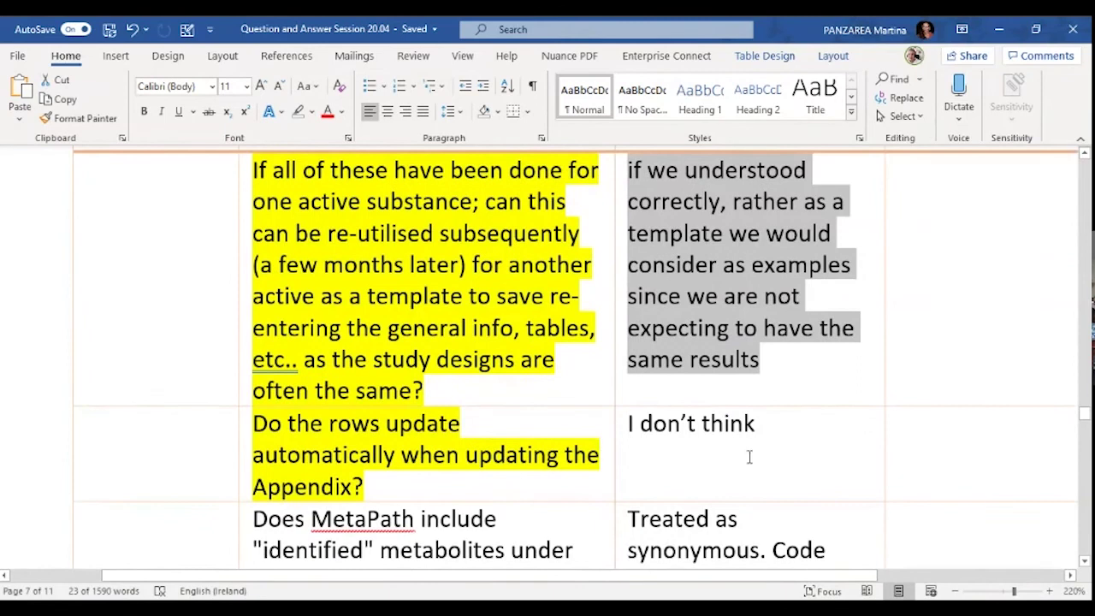
left_click_drag(406, 483, 277, 462)
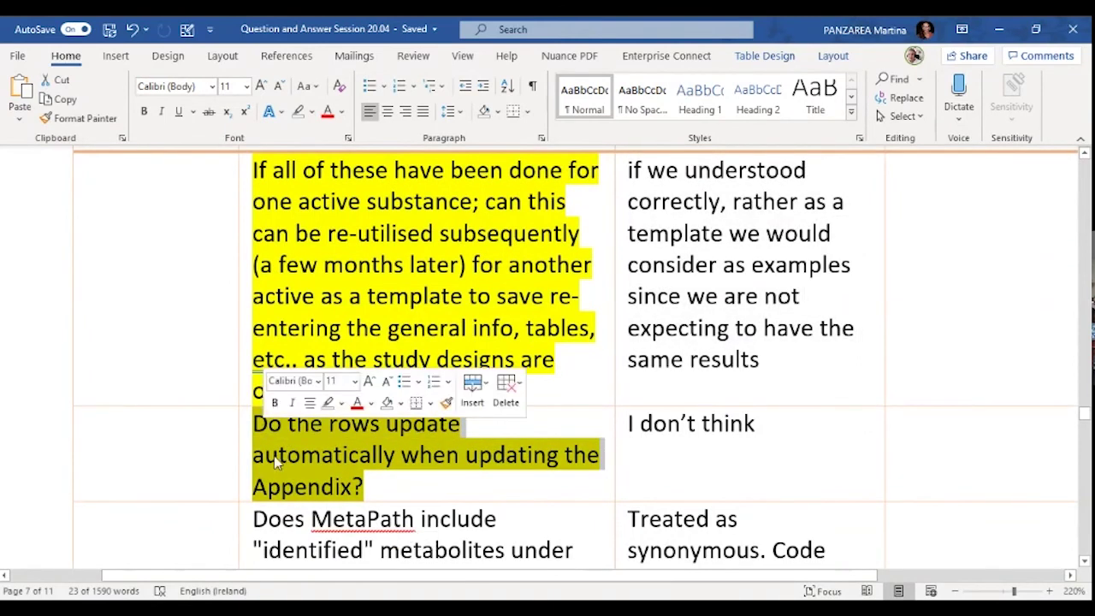
scroll(539, 530, "down", 1)
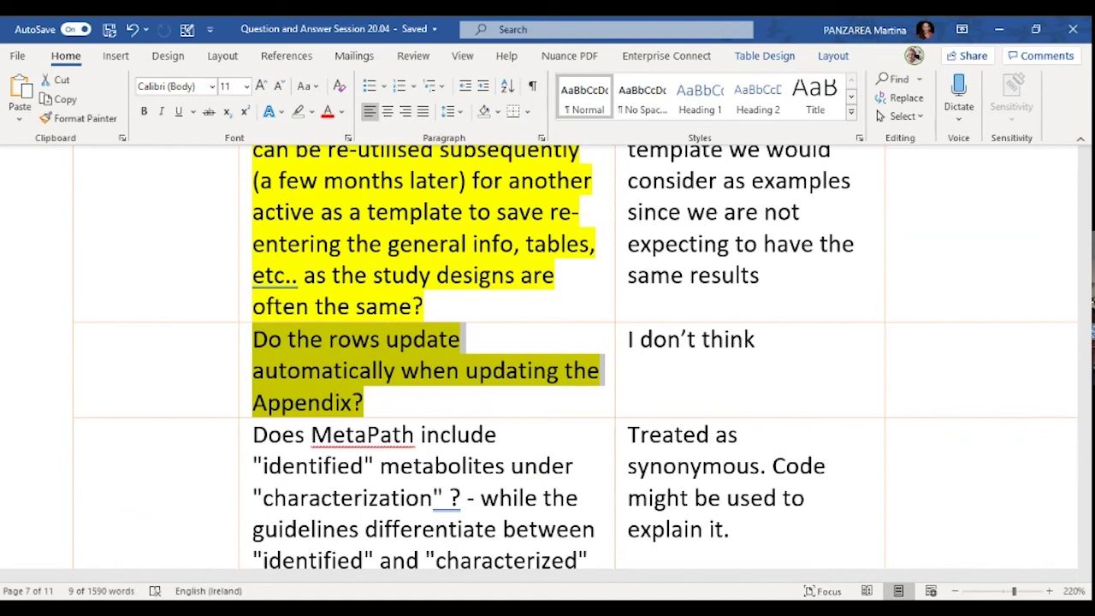
key("Right")
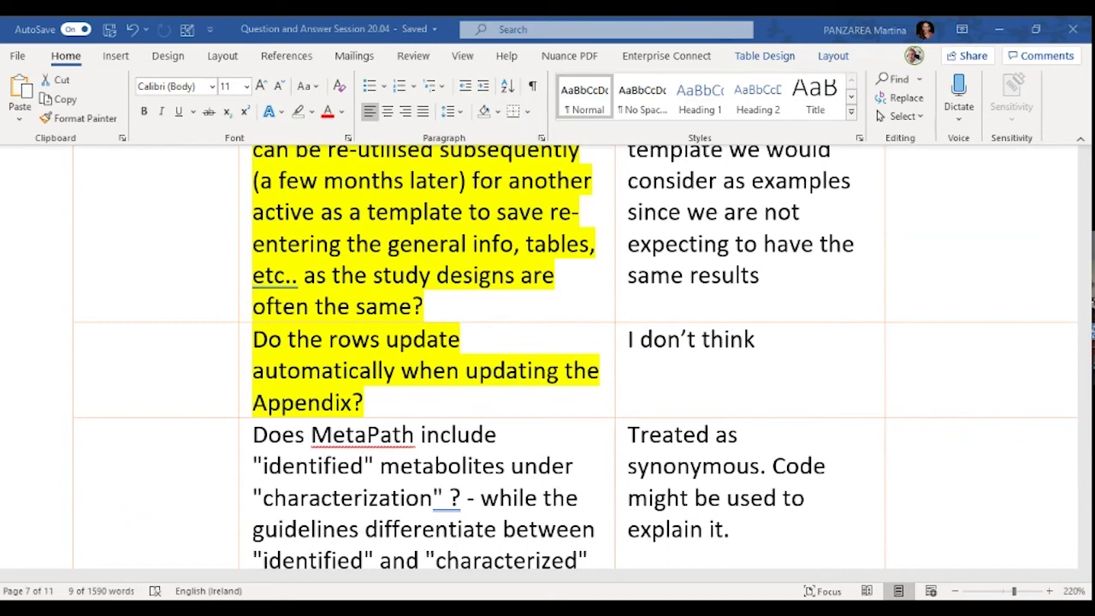
key("shift+Left")
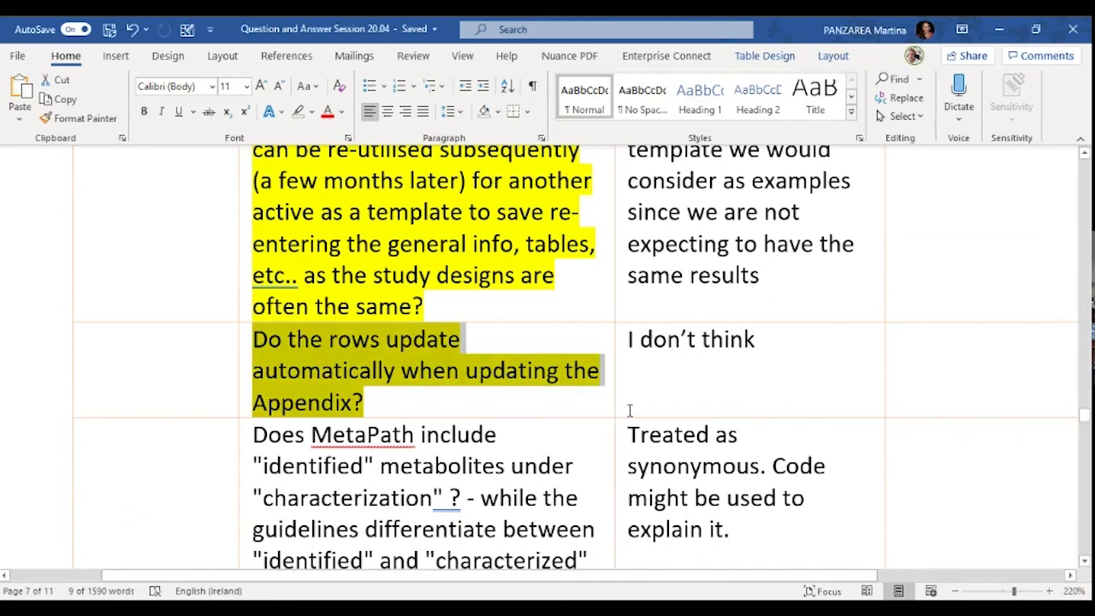
left_click(795, 355)
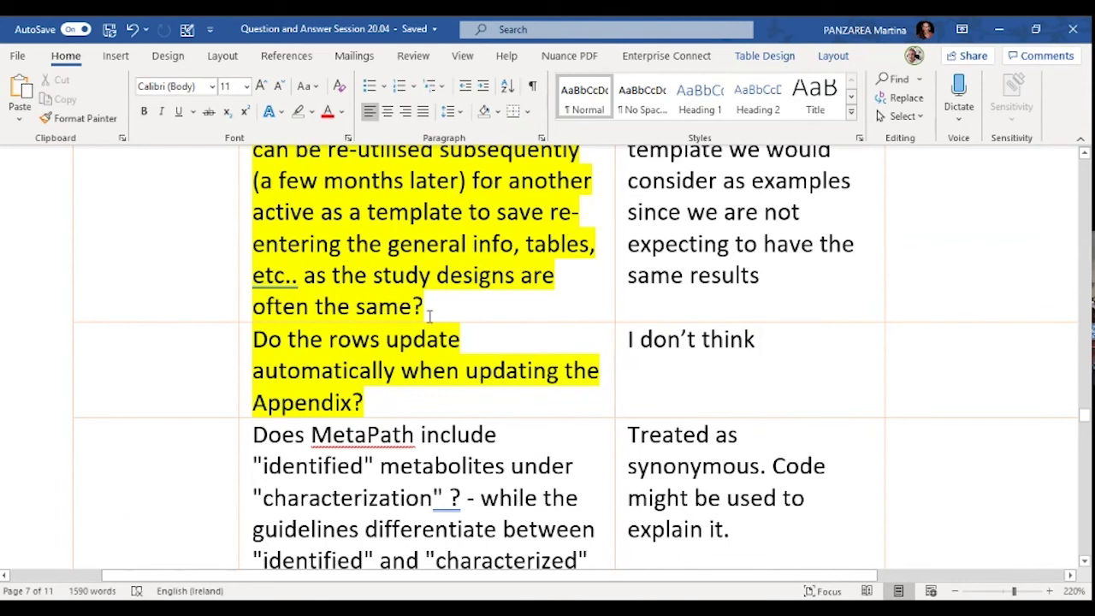
- Remove the yellow highlight from the question about re-using one active substance's data as a template
scroll(430, 342, "up", 1)
left_click_drag(429, 392, 256, 171)
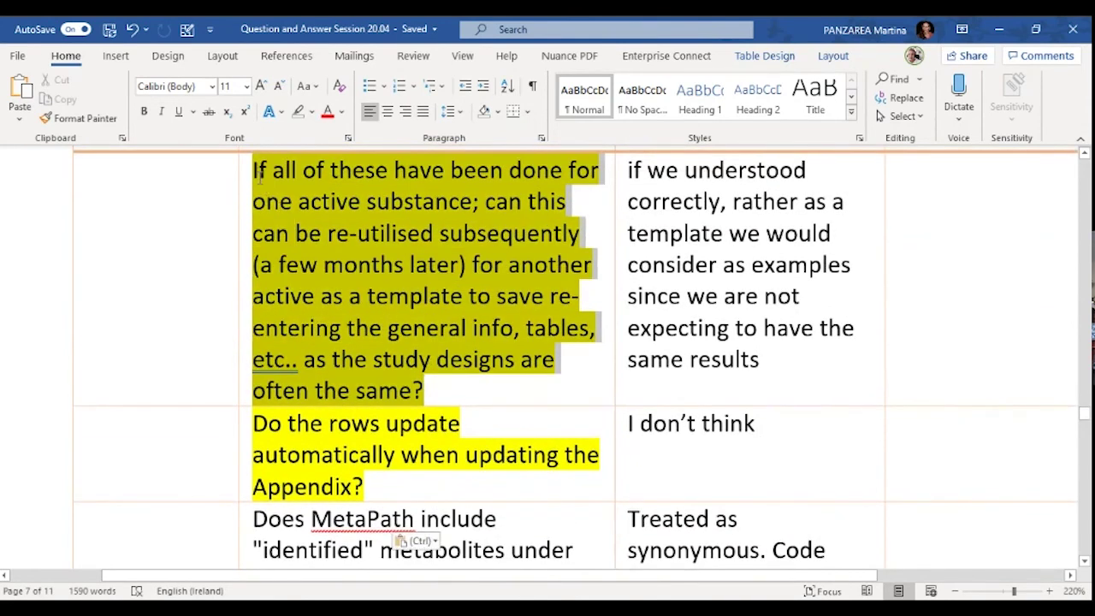
left_click(324, 141)
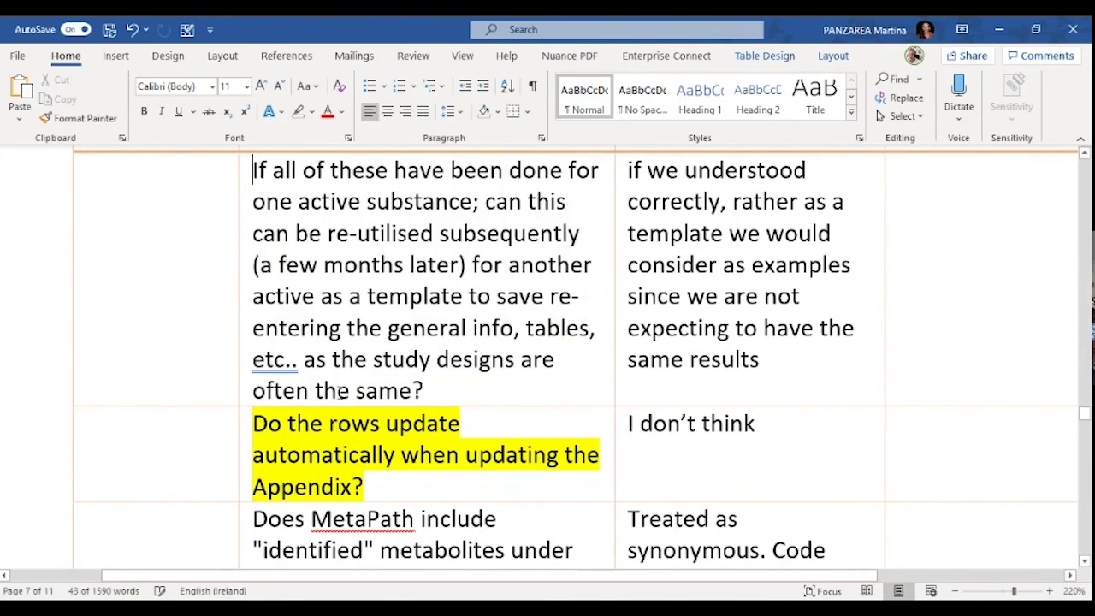
left_click(359, 404)
- Remove the yellow highlight from the question about rows updating automatically when updating the Appendix
scroll(360, 404, "down", 2)
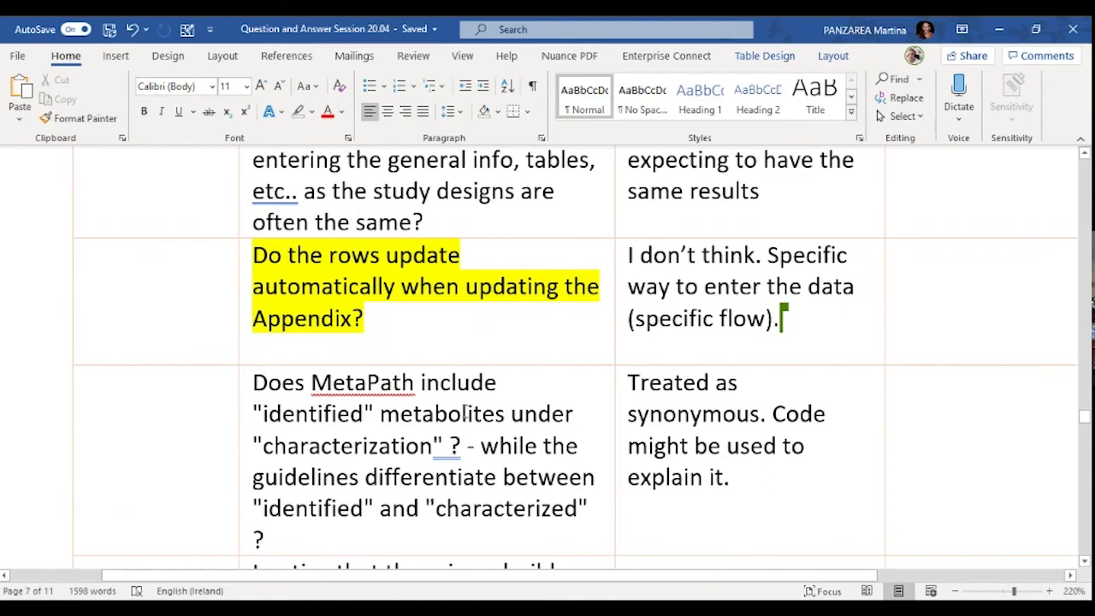
left_click_drag(445, 579, 480, 581)
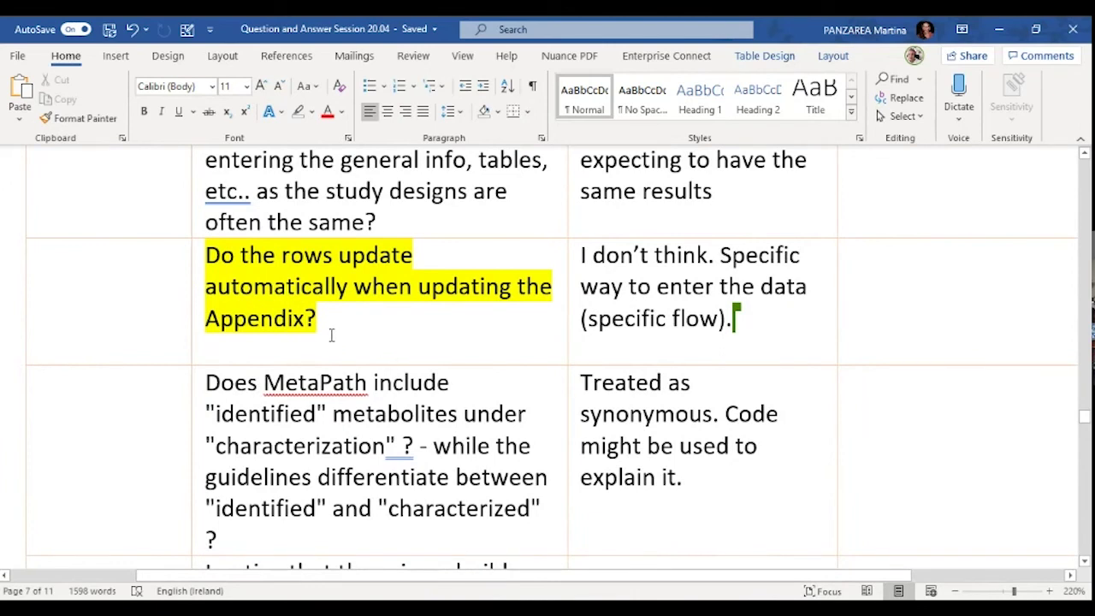
left_click_drag(331, 335, 338, 265)
key("ctrl+z")
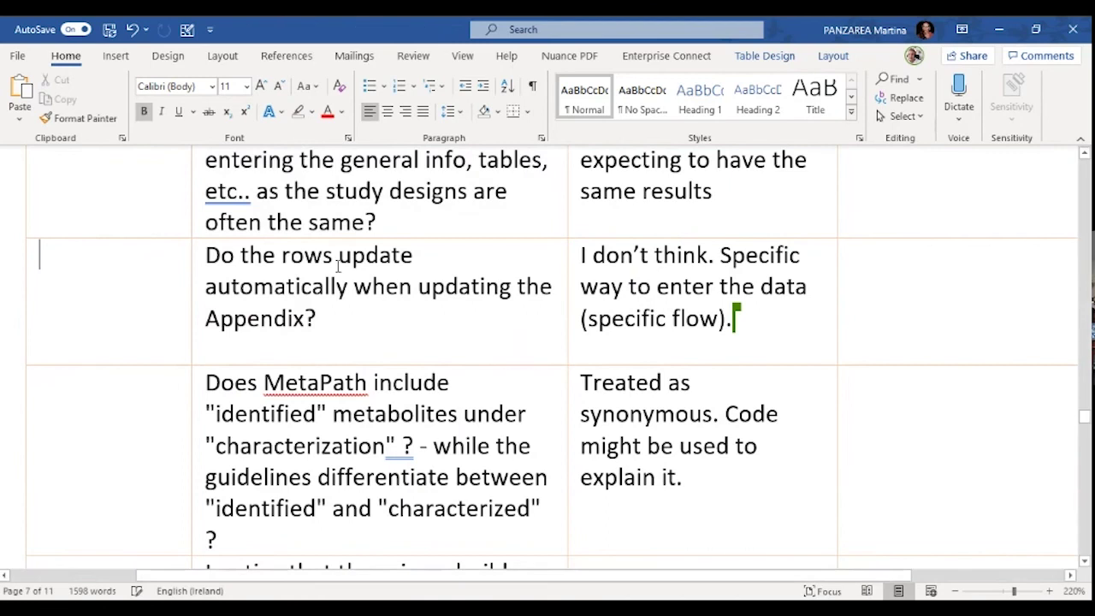
left_click(375, 329)
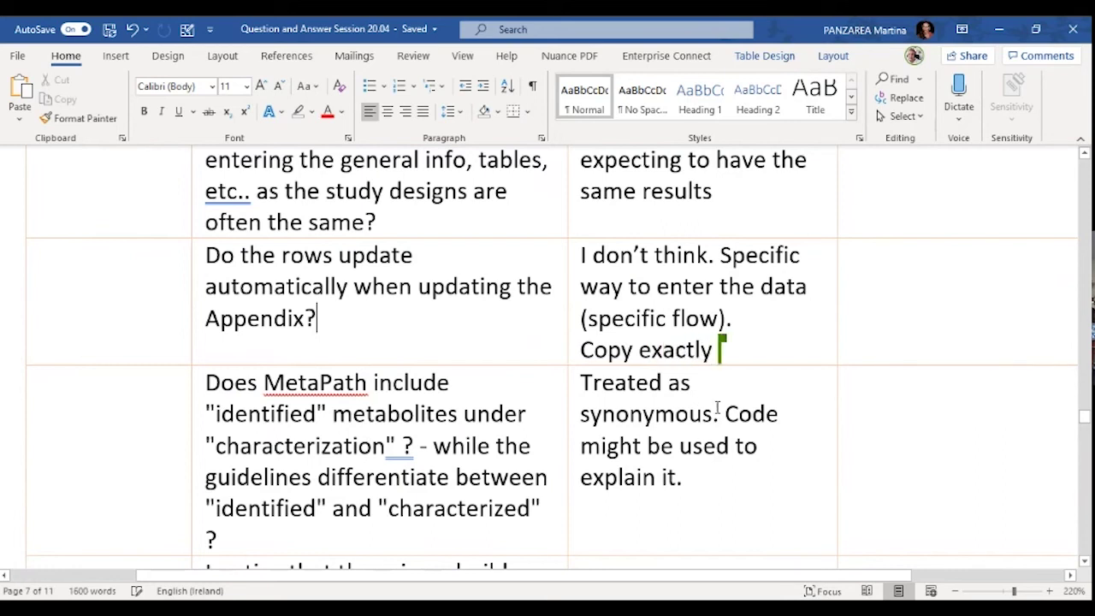
- Find the question about a restricted number of tables and answer it with "No"
scroll(740, 428, "down", 1)
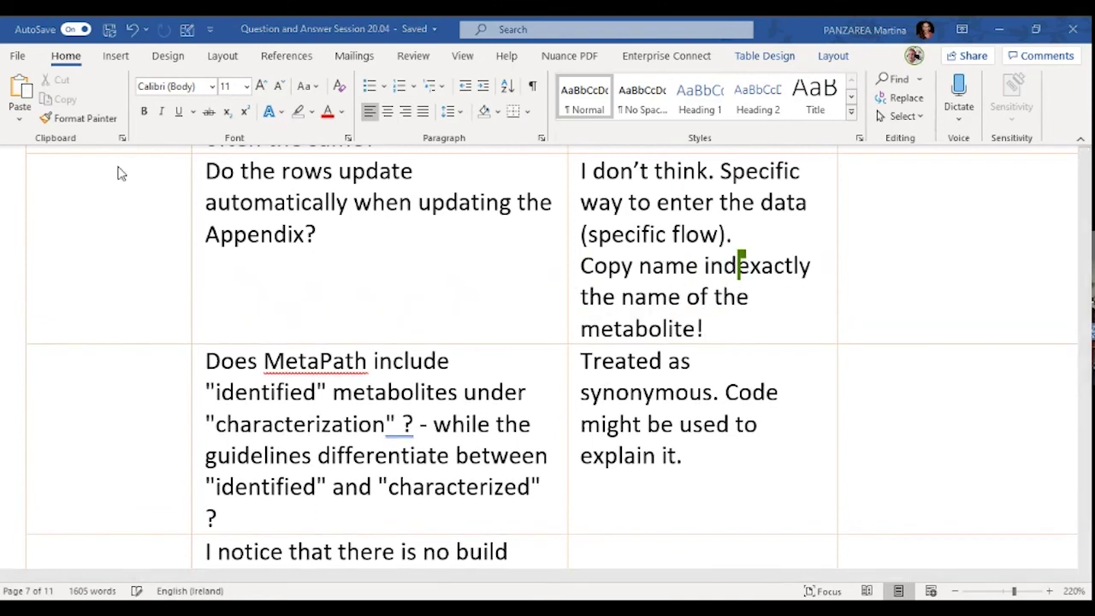
scroll(742, 333, "down", 2)
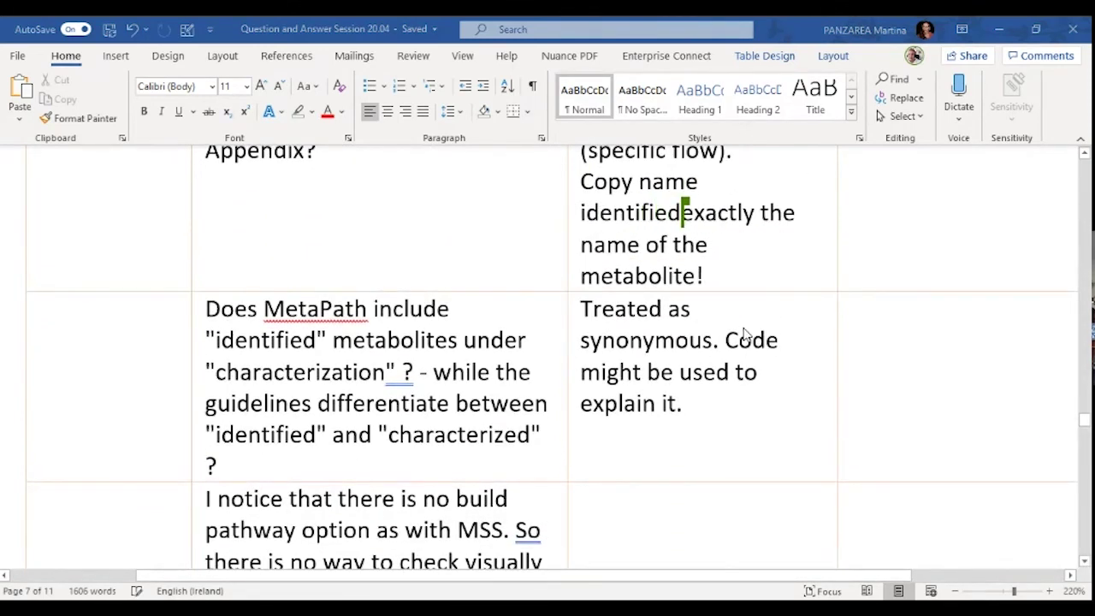
scroll(737, 337, "up", 1)
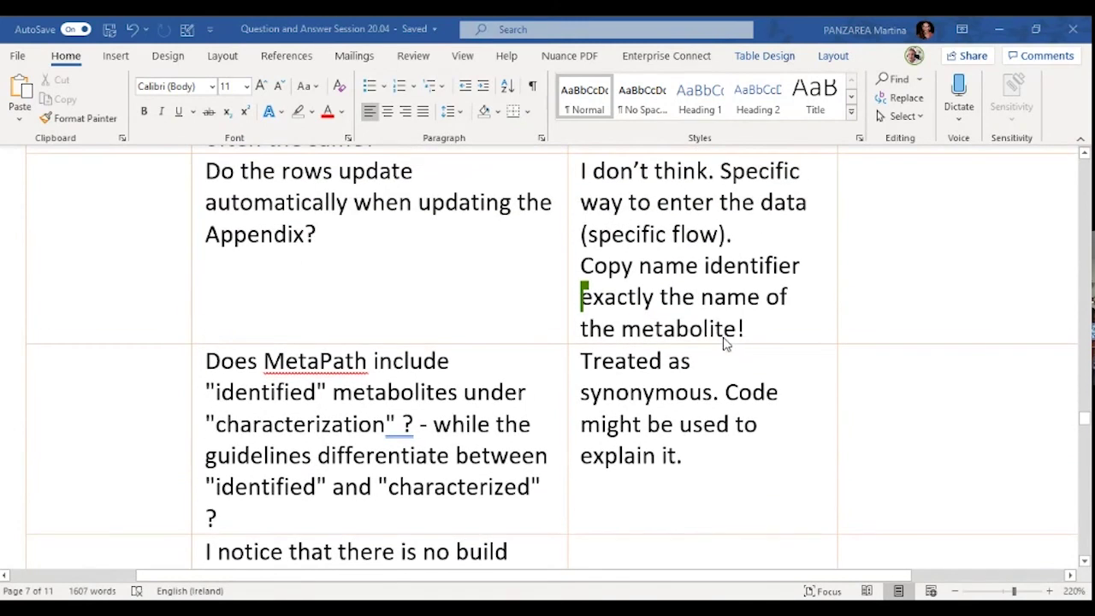
scroll(724, 343, "down", 6)
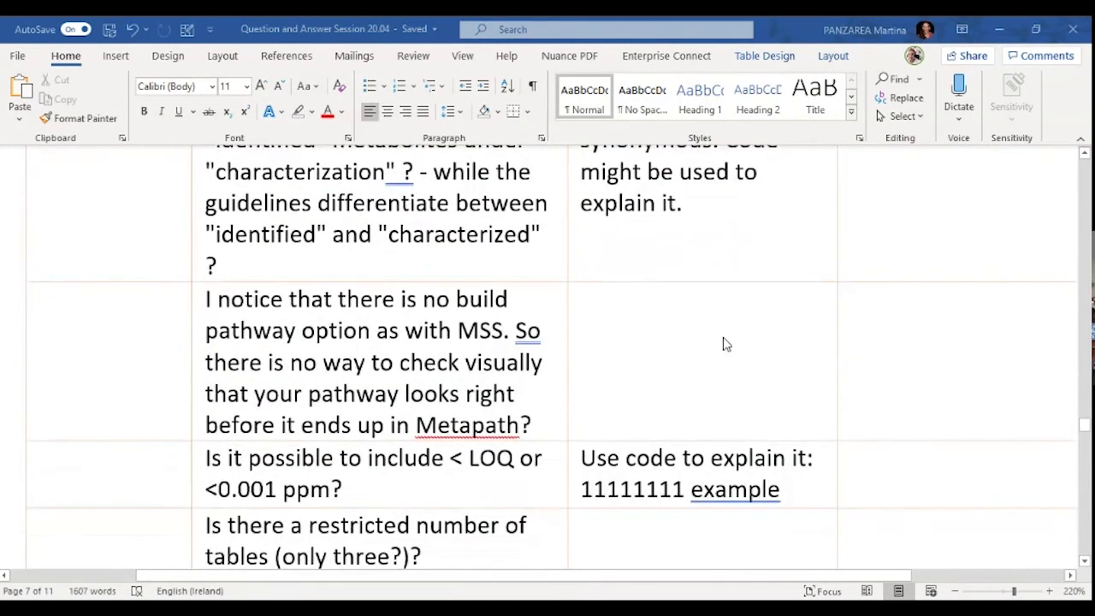
scroll(724, 343, "down", 6)
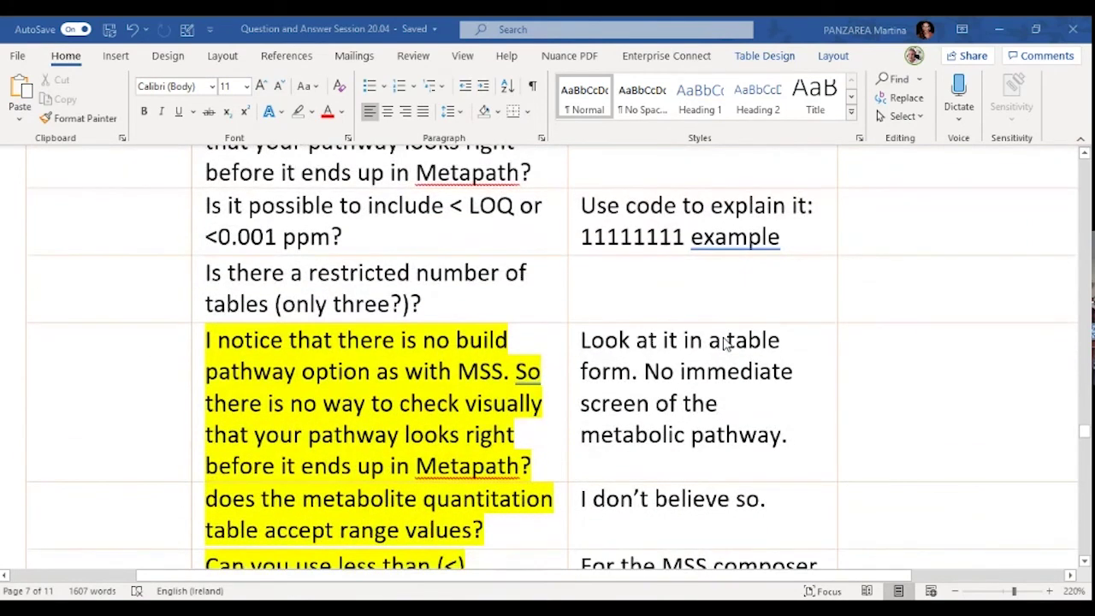
scroll(724, 343, "down", 2)
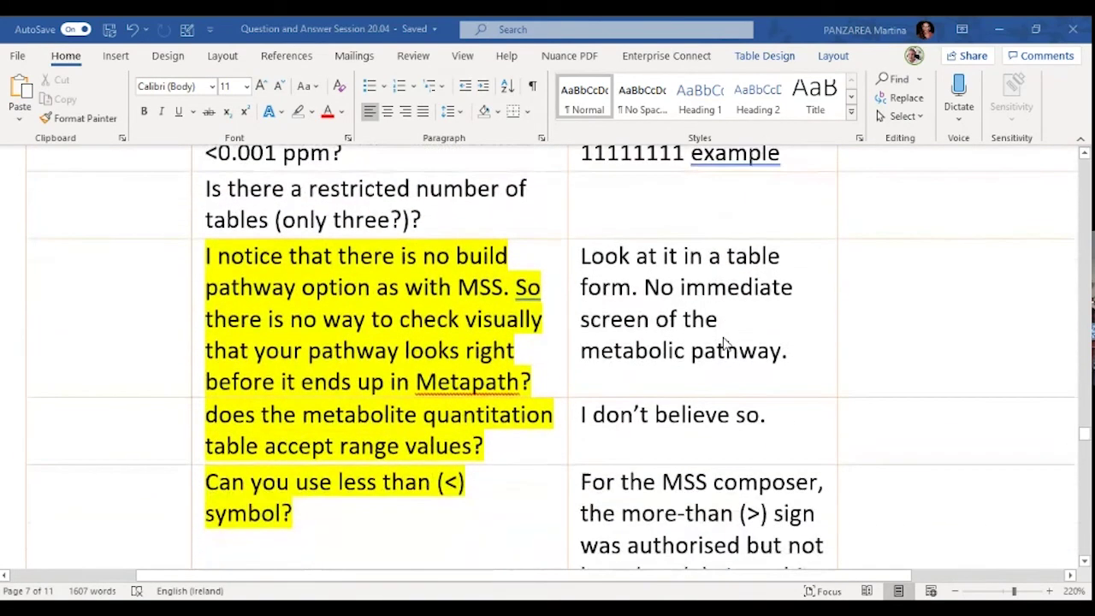
left_click(476, 228)
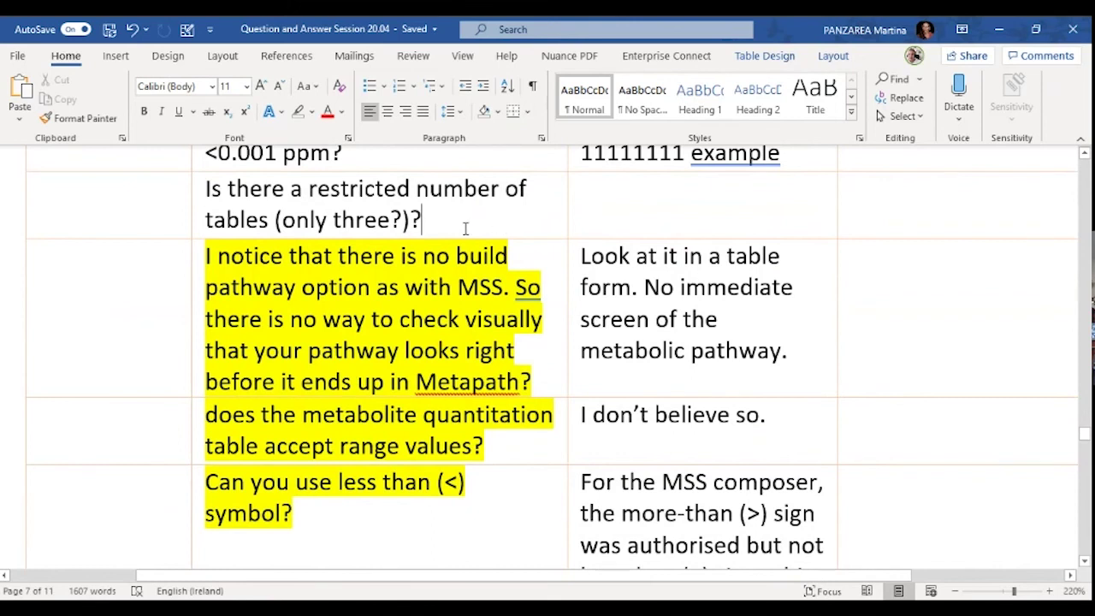
left_click_drag(428, 222, 196, 224)
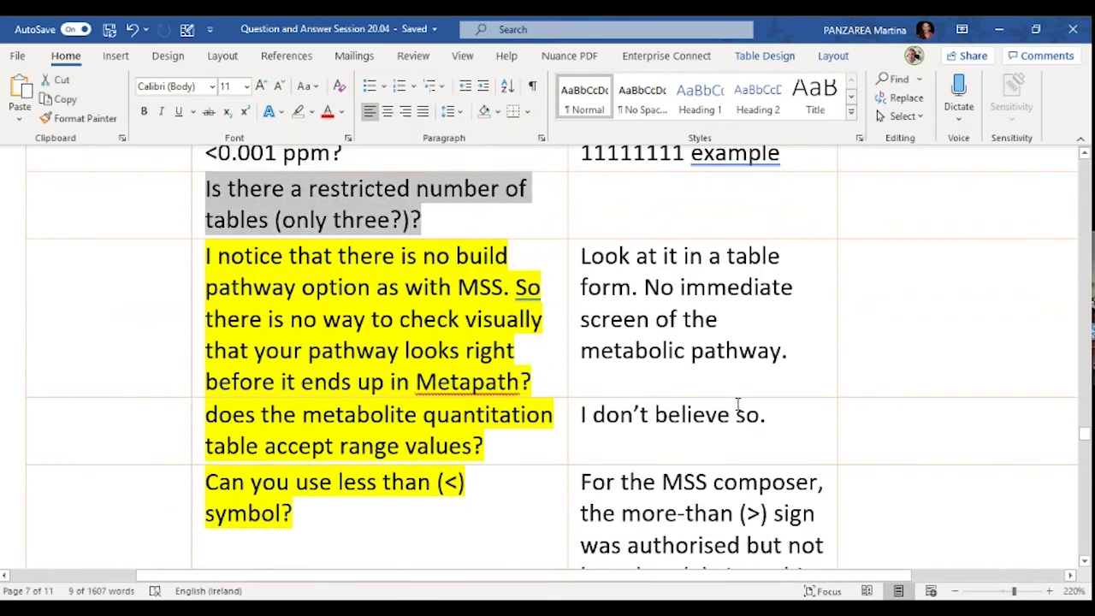
left_click(427, 223)
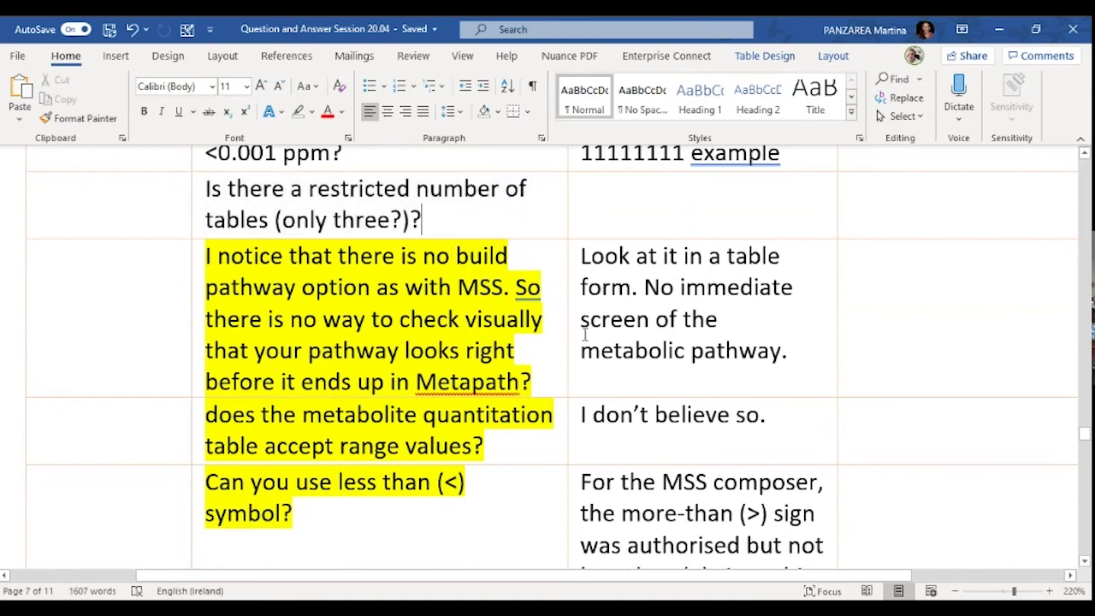
left_click(652, 224)
type("n of")
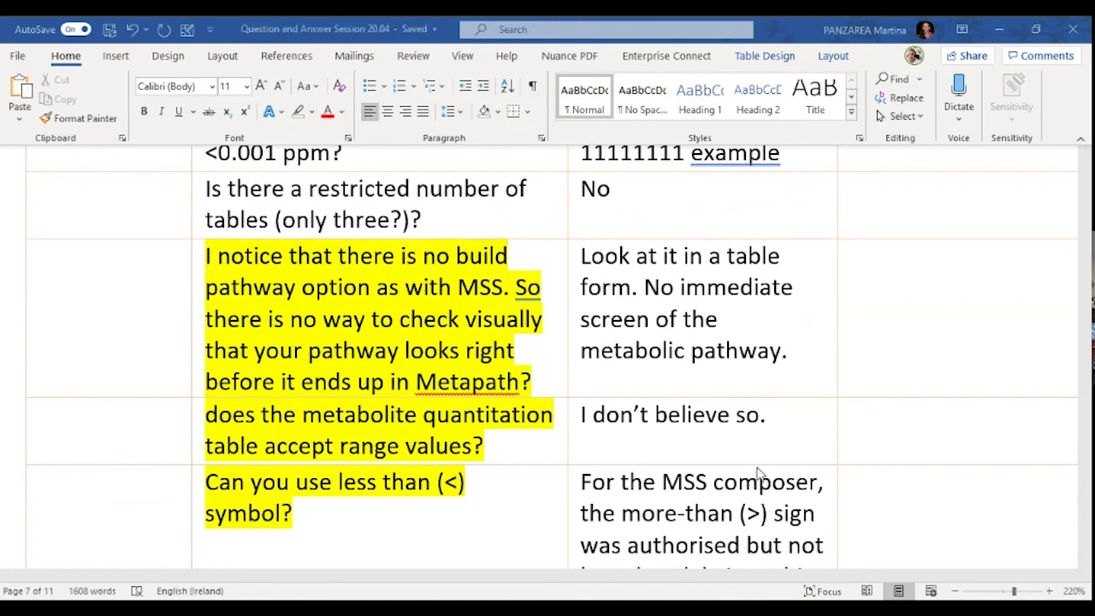
- Review the highlighted questions and answers from the missing build pathway option down to the final < LOQ row
scroll(764, 434, "down", 1)
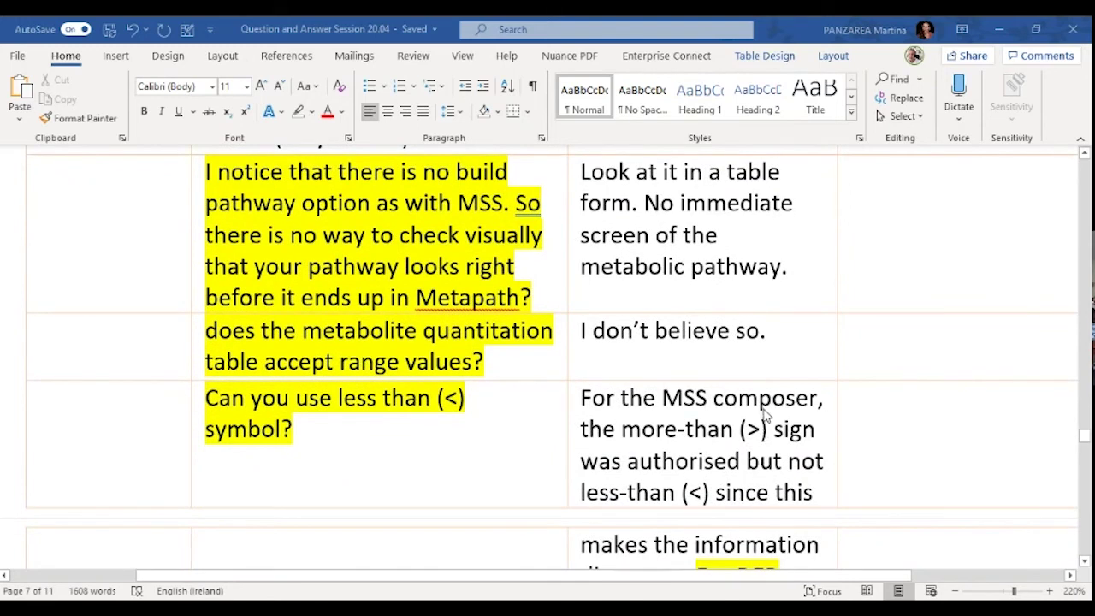
scroll(768, 415, "up", 1)
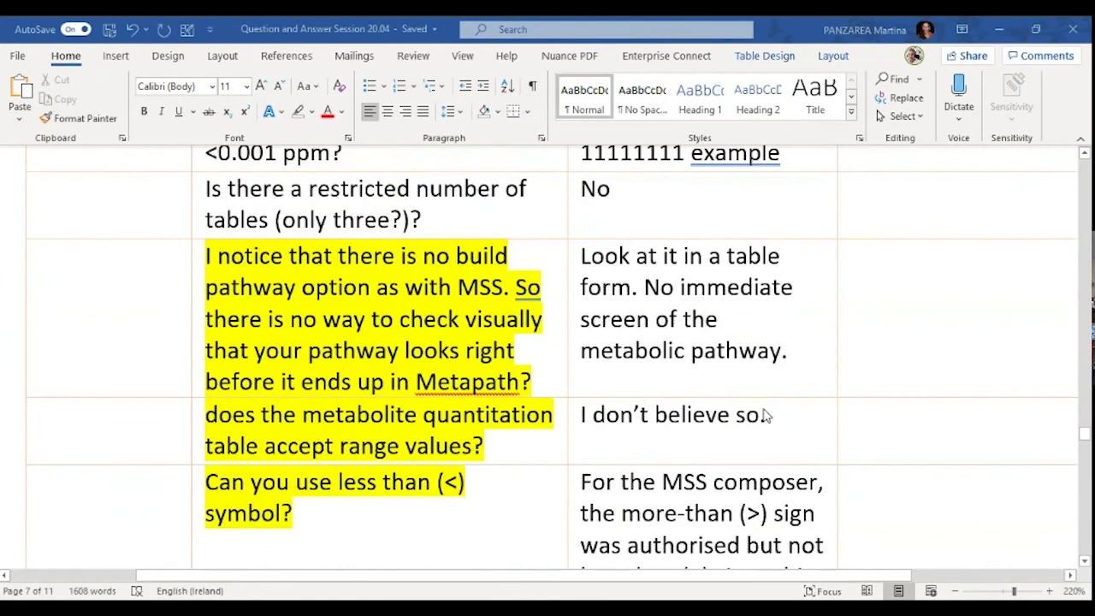
scroll(768, 415, "down", 1)
scroll(767, 410, "down", 1)
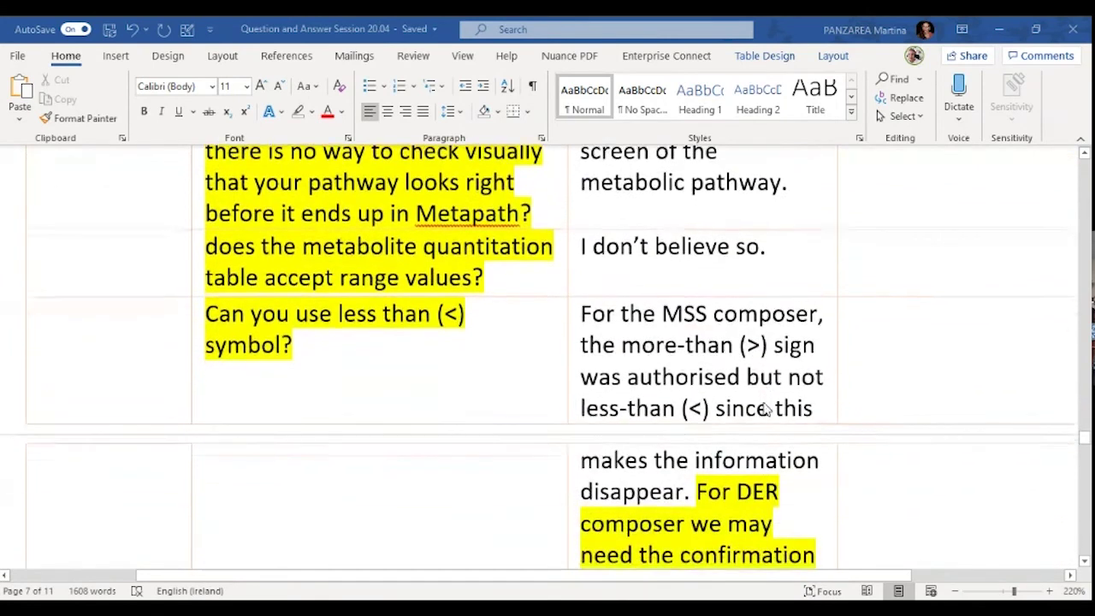
scroll(767, 411, "down", 6)
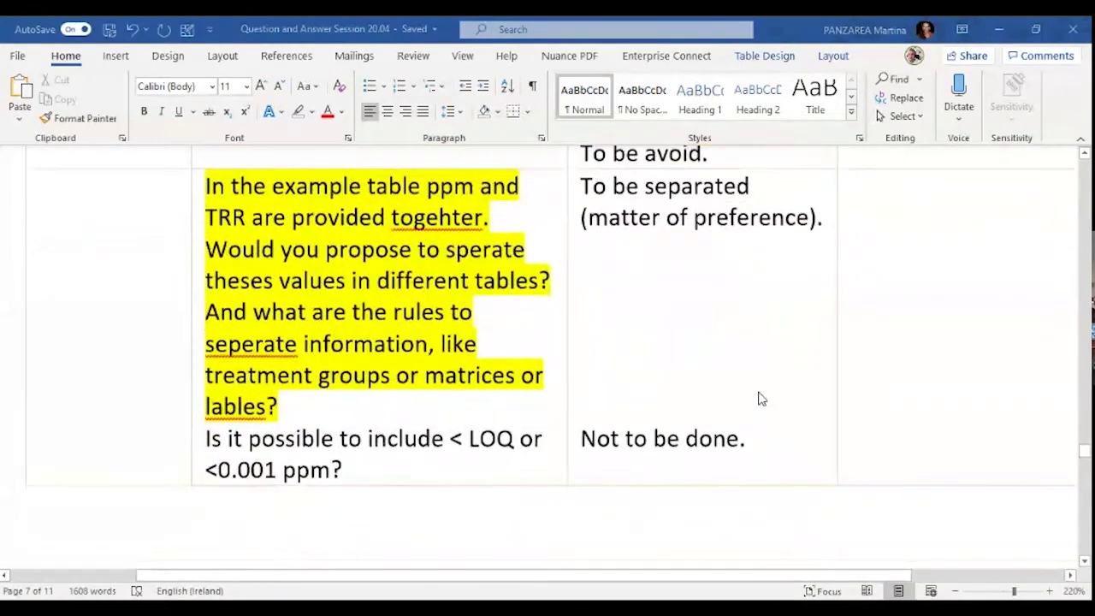
scroll(761, 399, "down", 2)
scroll(758, 393, "up", 3)
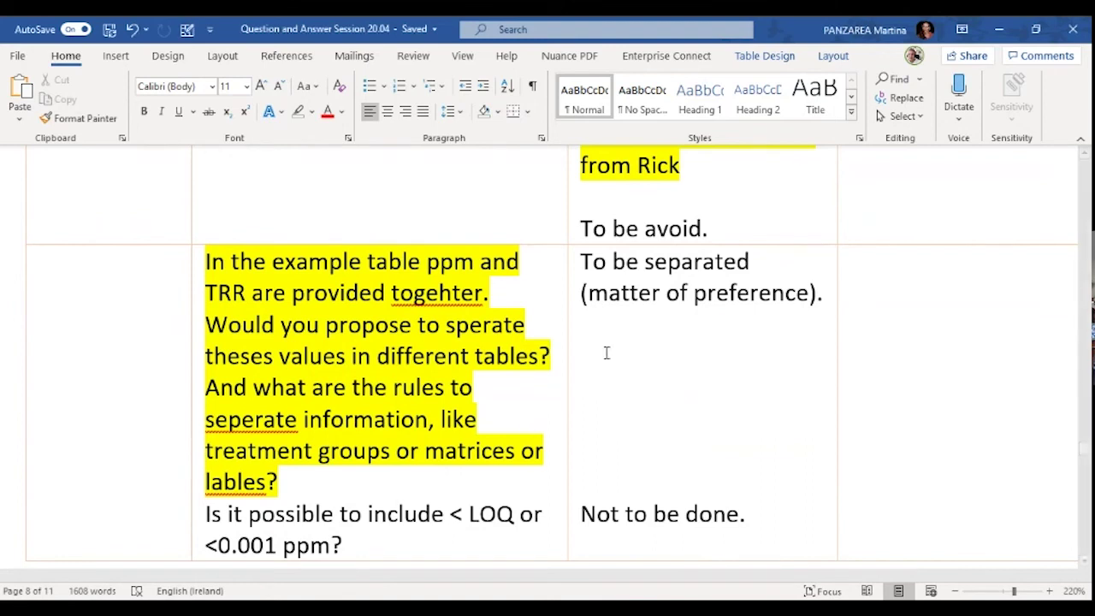
- Insert a row above the ppm and TRR question with "How to handel coeluting minor metabolites?", matching the table's text formatting
left_click(955, 591)
left_click(954, 591)
left_click(954, 592)
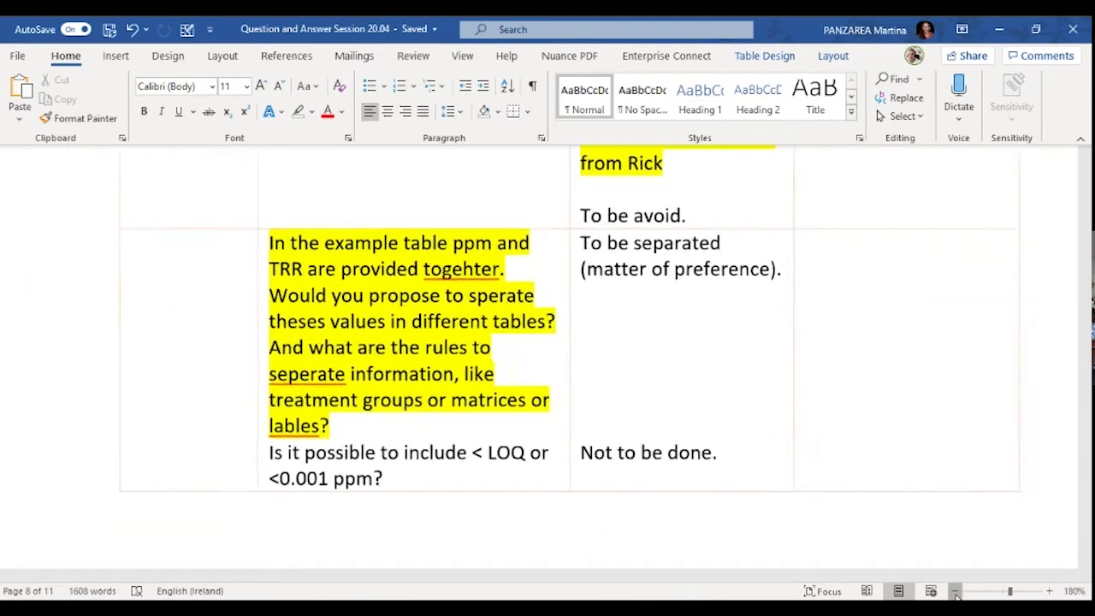
left_click(955, 592)
left_click(954, 592)
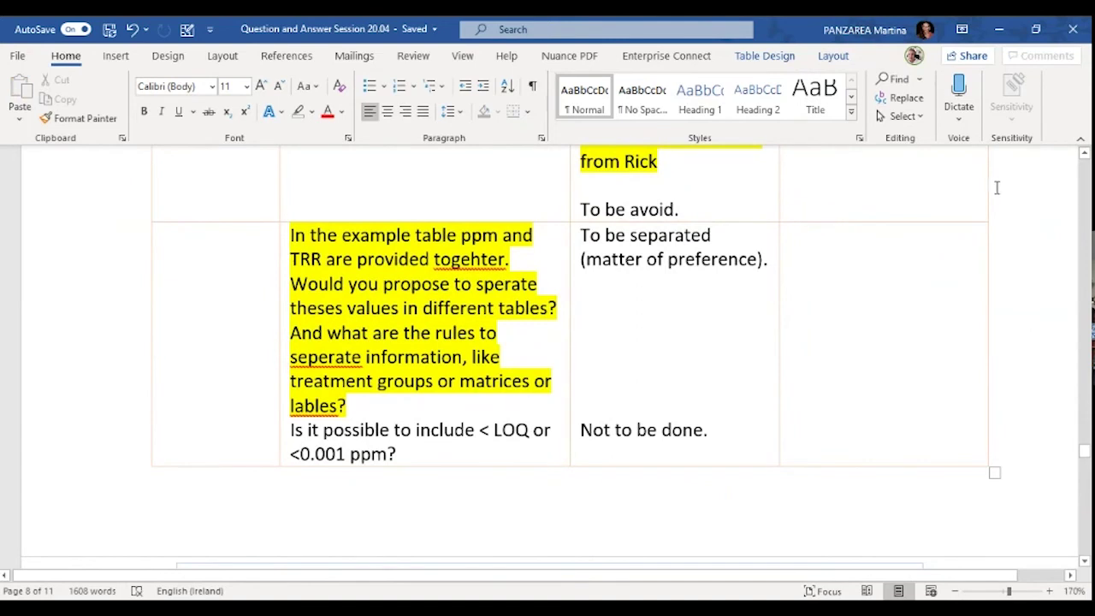
left_click(992, 206)
key("Return")
type("How to handel coeluting minor metabolites?")
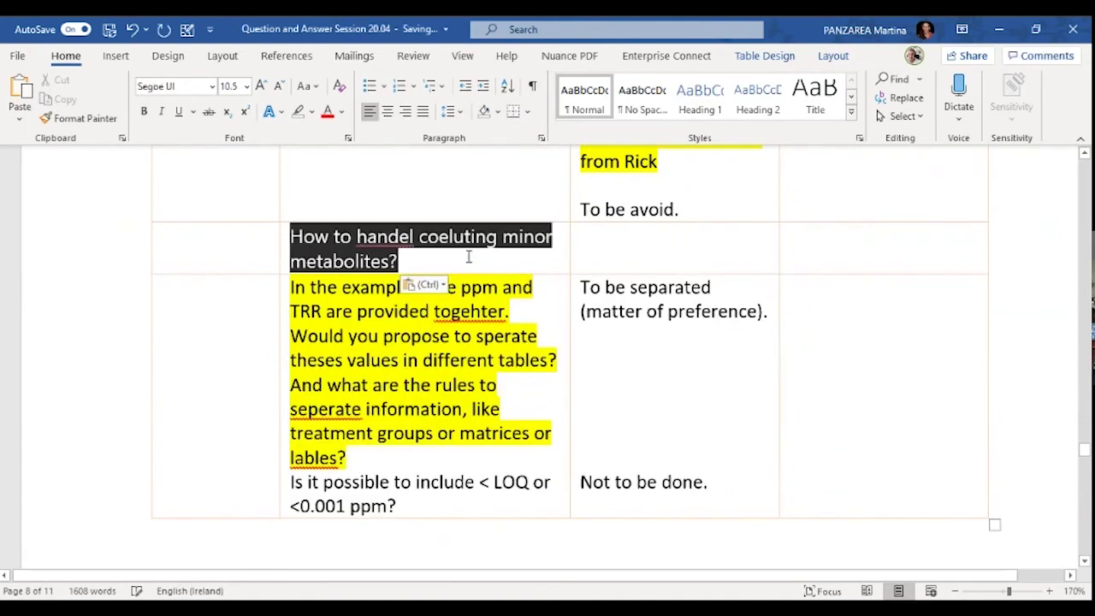
left_click(428, 284)
left_click(438, 330)
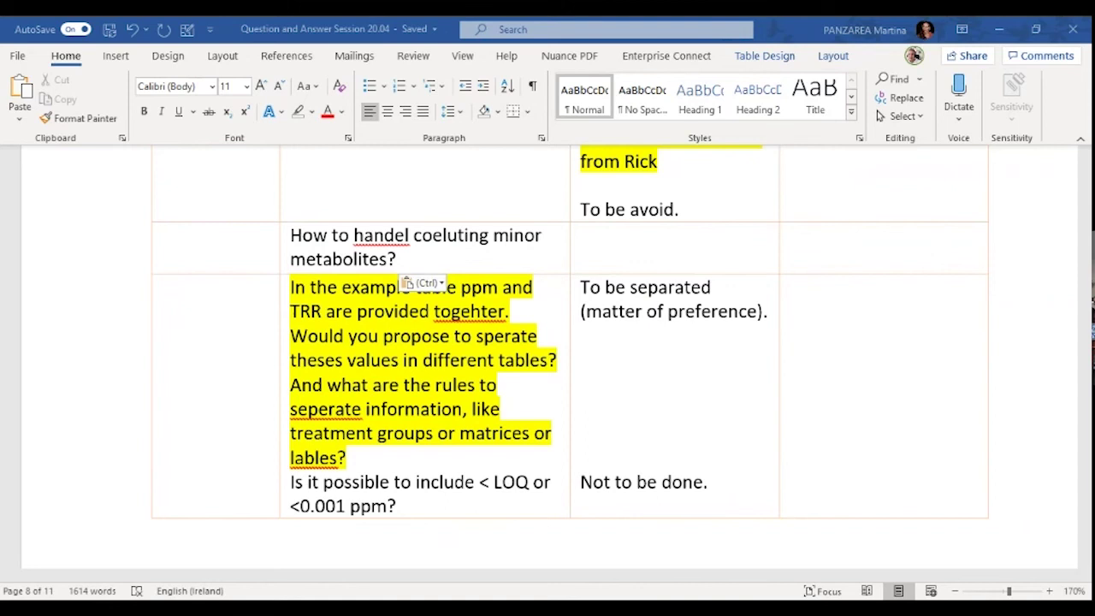
- Correct "handel" to "handle" in the question about coeluting minor metabolites
left_click(410, 239)
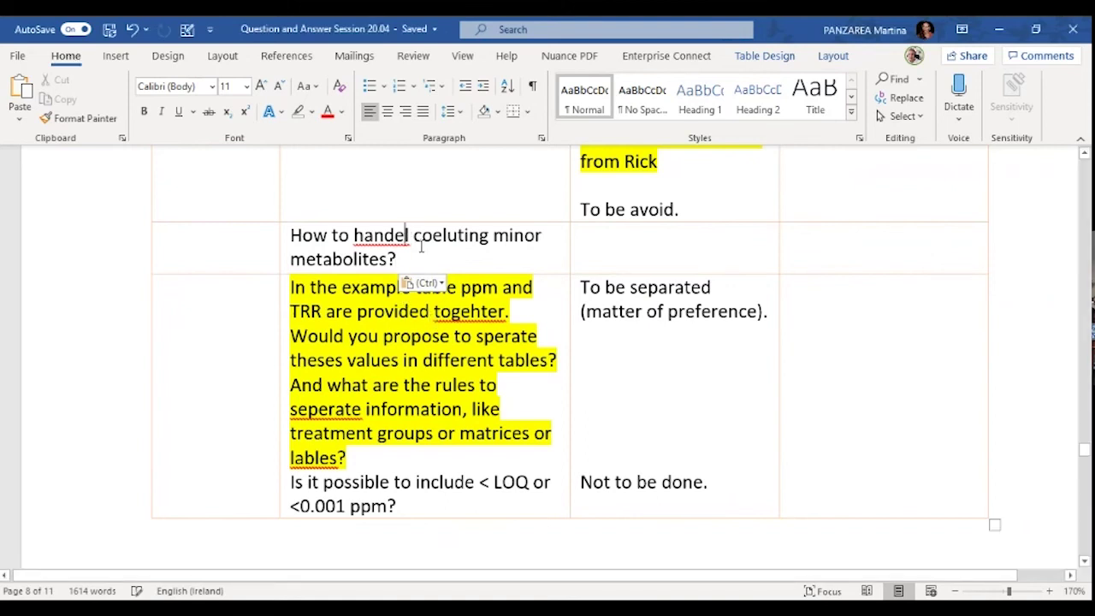
key("BackSpace")
key("BackSpace")
type("le")
left_click(460, 258)
- Answer the coeluting minor metabolites question with "Keep them separate" and, on a new line, "Maybe add a footnote"
left_click(585, 252)
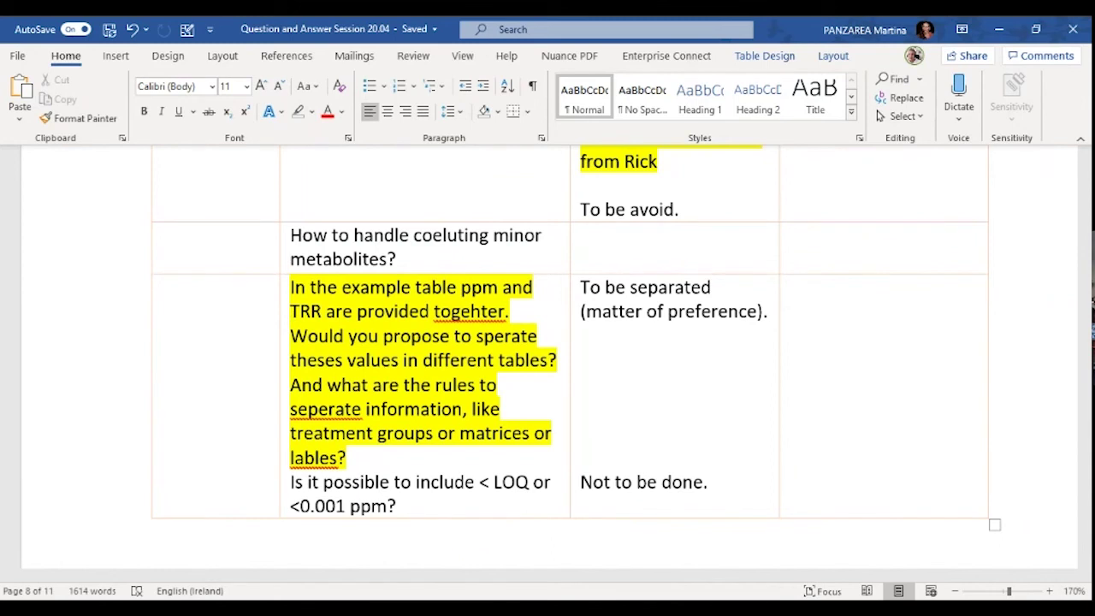
left_click(701, 243)
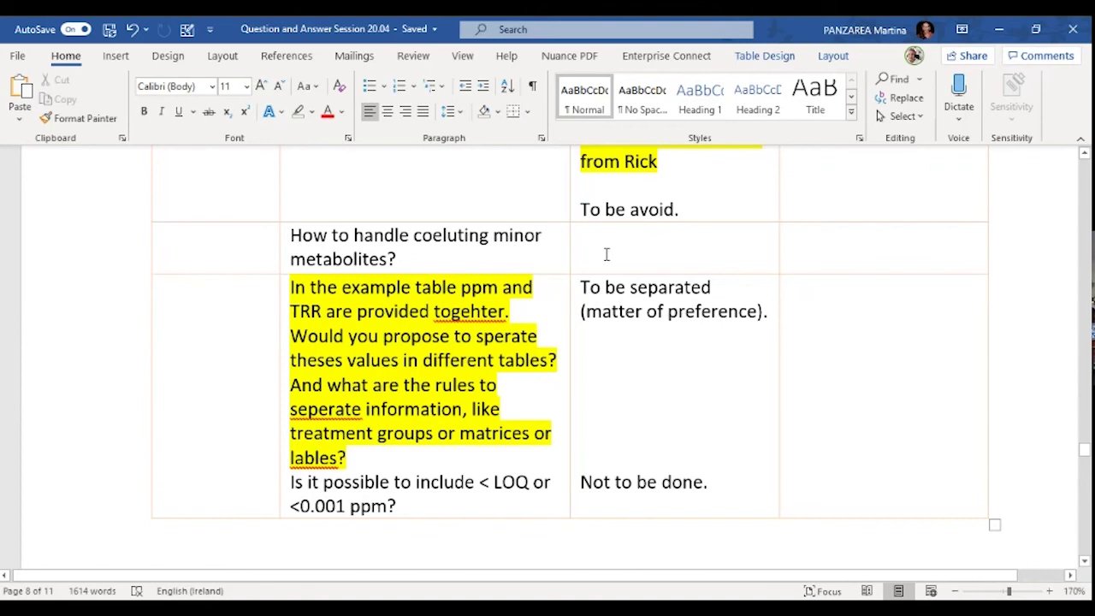
type("keep them s")
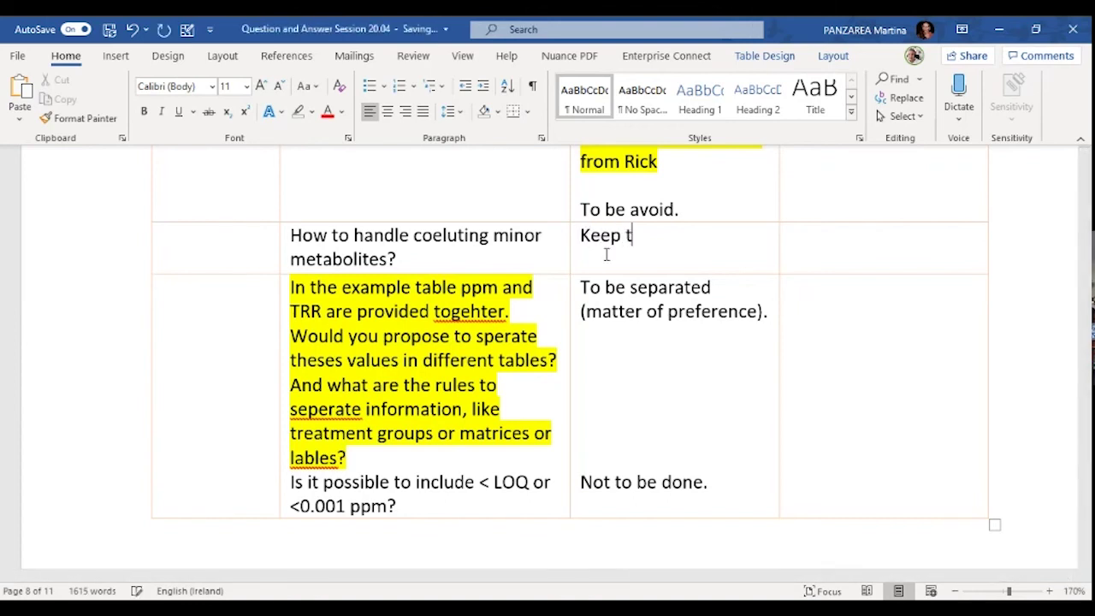
type("eparate")
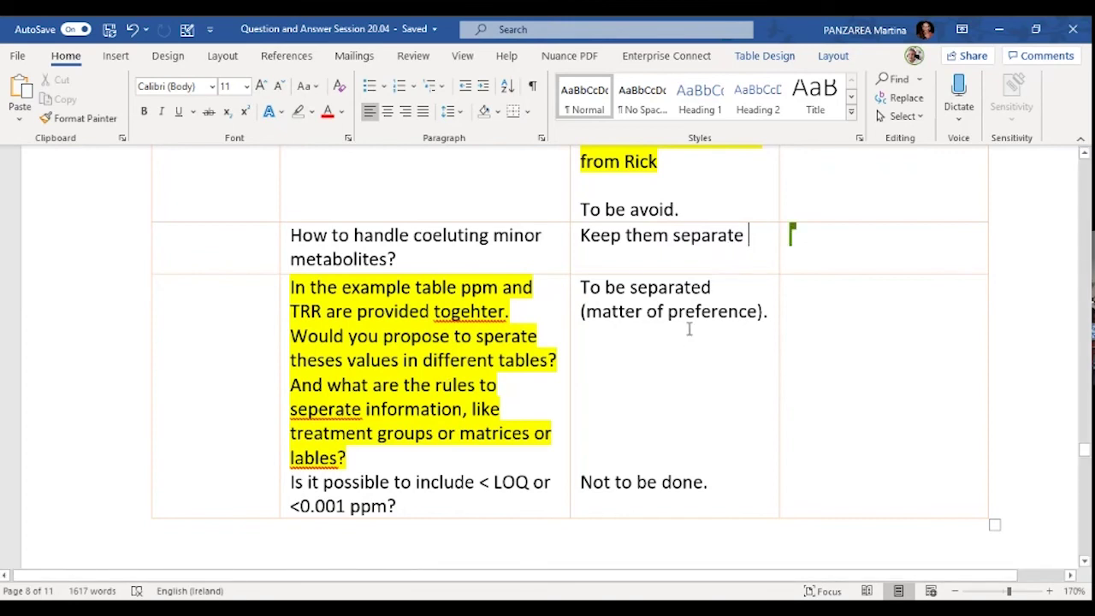
key("Return")
type("Maybe add a footnote")
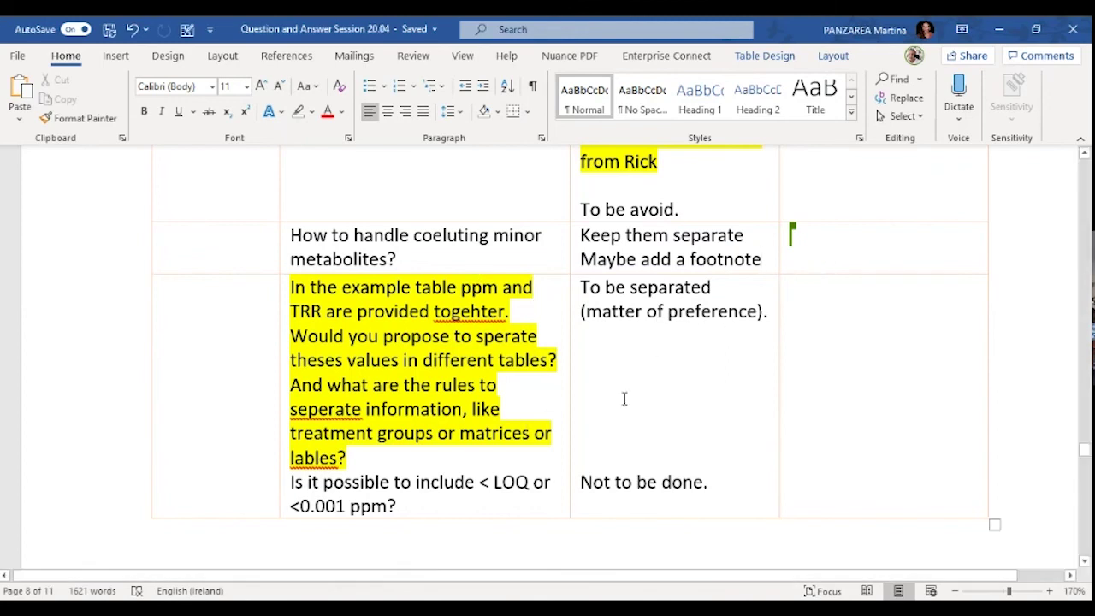
- Insert a row below the range values question with "If you added a Table by mistake, how can you delete it?", matching the table's text formatting
scroll(618, 362, "up", 1)
scroll(539, 369, "down", 2)
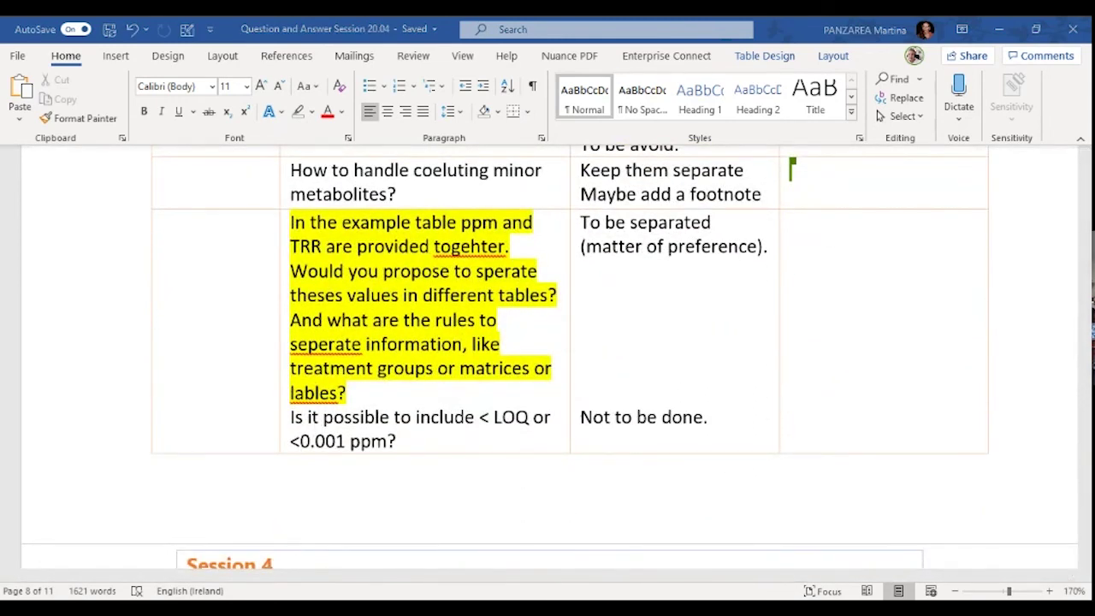
scroll(795, 357, "up", 4)
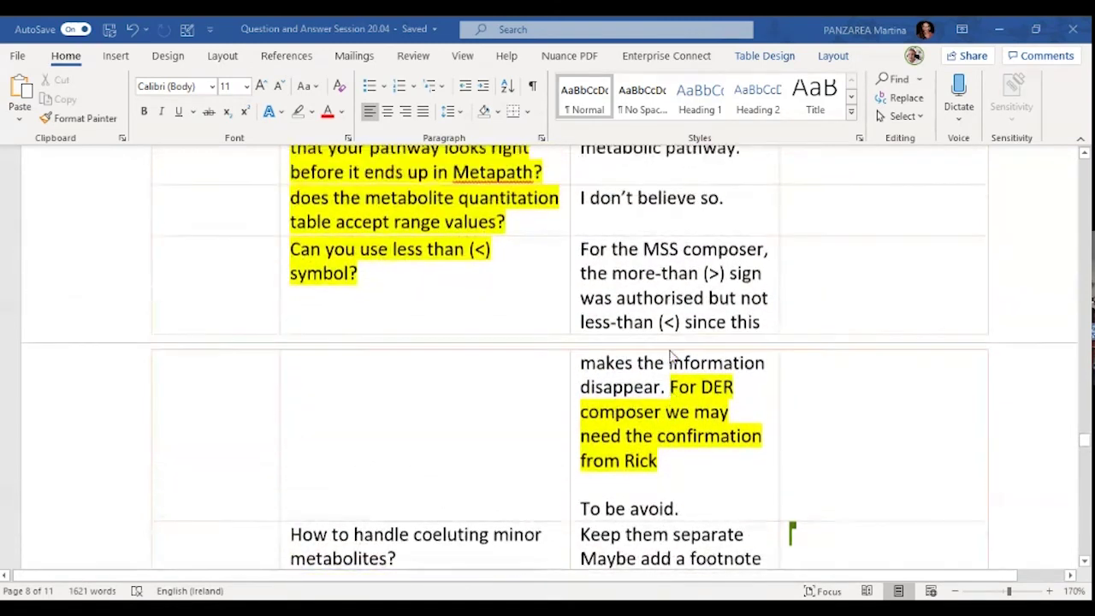
scroll(668, 351, "up", 1)
scroll(684, 342, "down", 1)
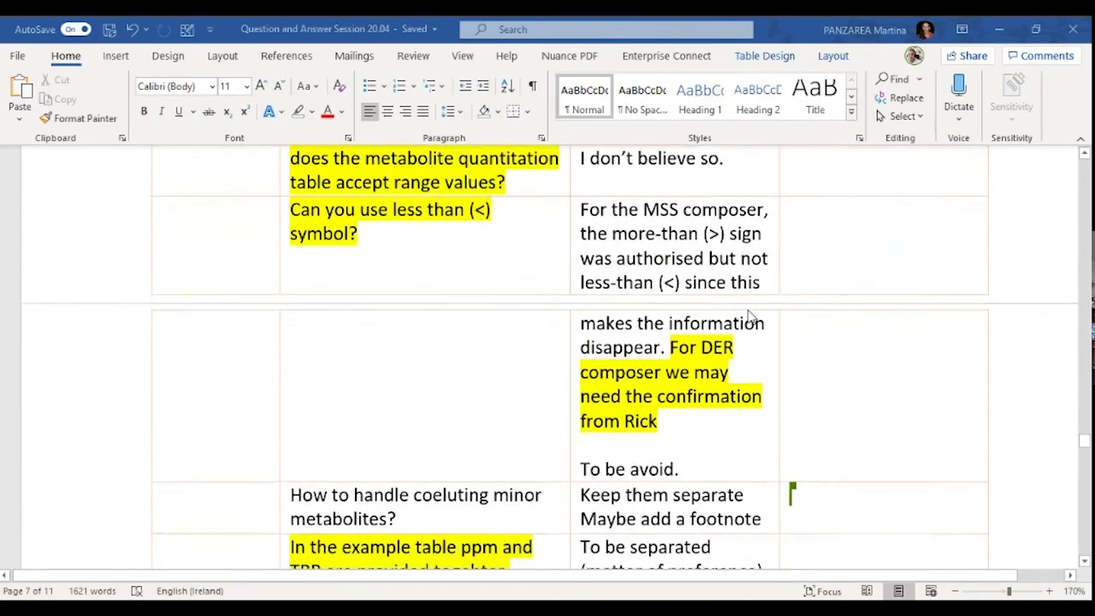
scroll(748, 317, "up", 2)
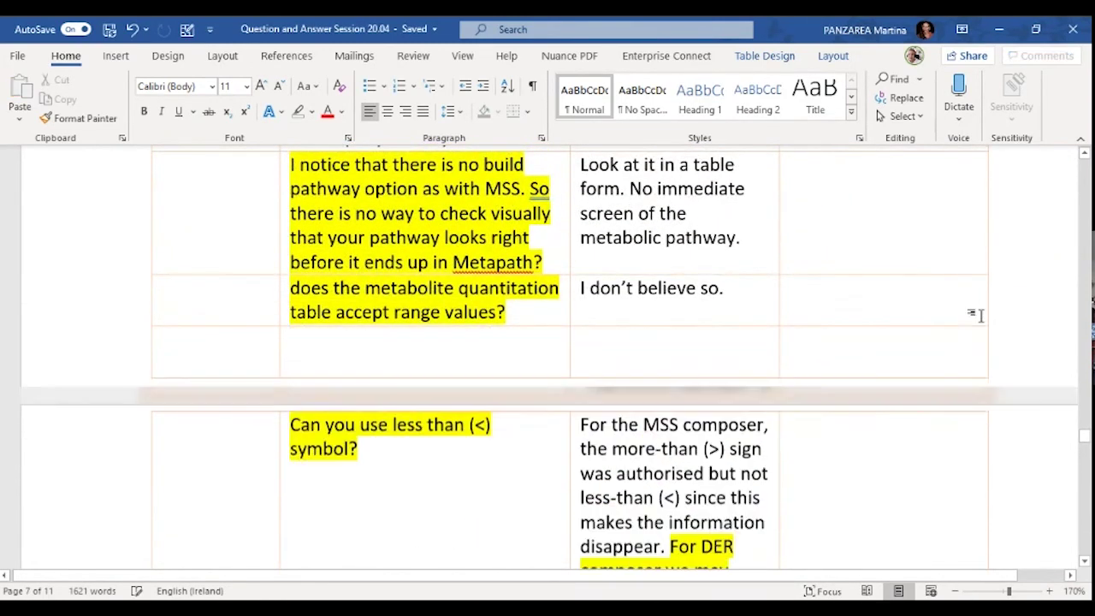
left_click(565, 345)
type("If you added a Table by mistake, how can you delete it?")
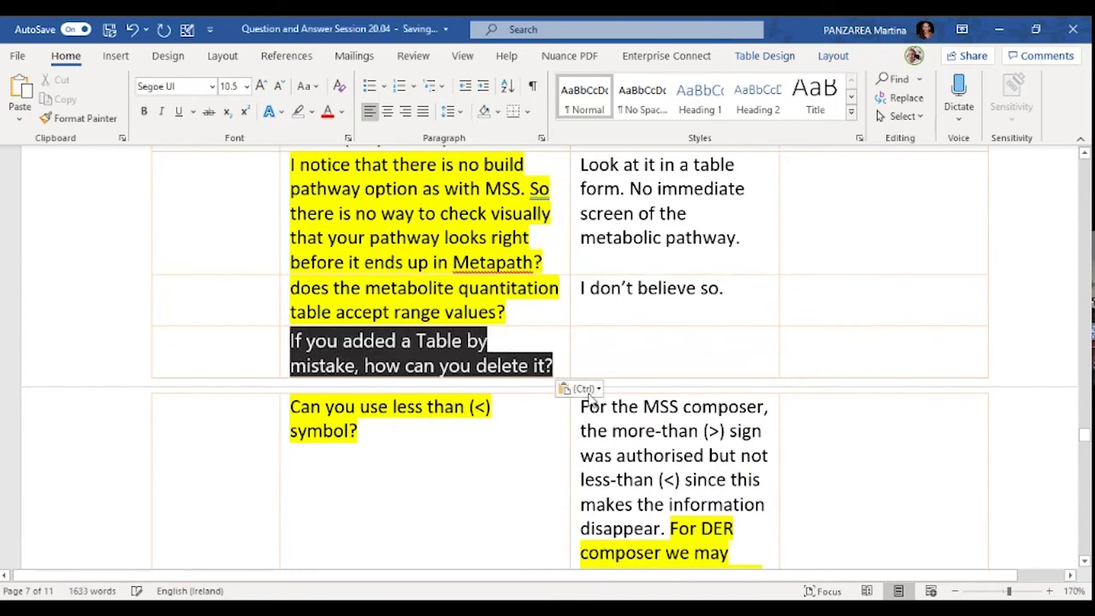
left_click(585, 389)
left_click(611, 433)
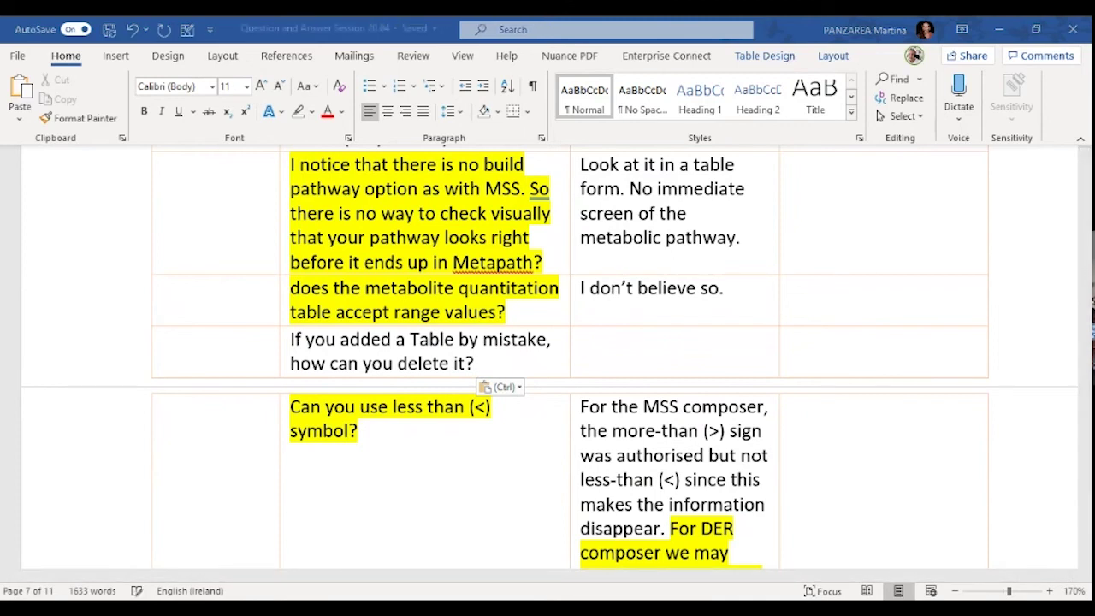
- Answer the question about deleting a table added by mistake with "There is a delete function."
left_click(583, 338)
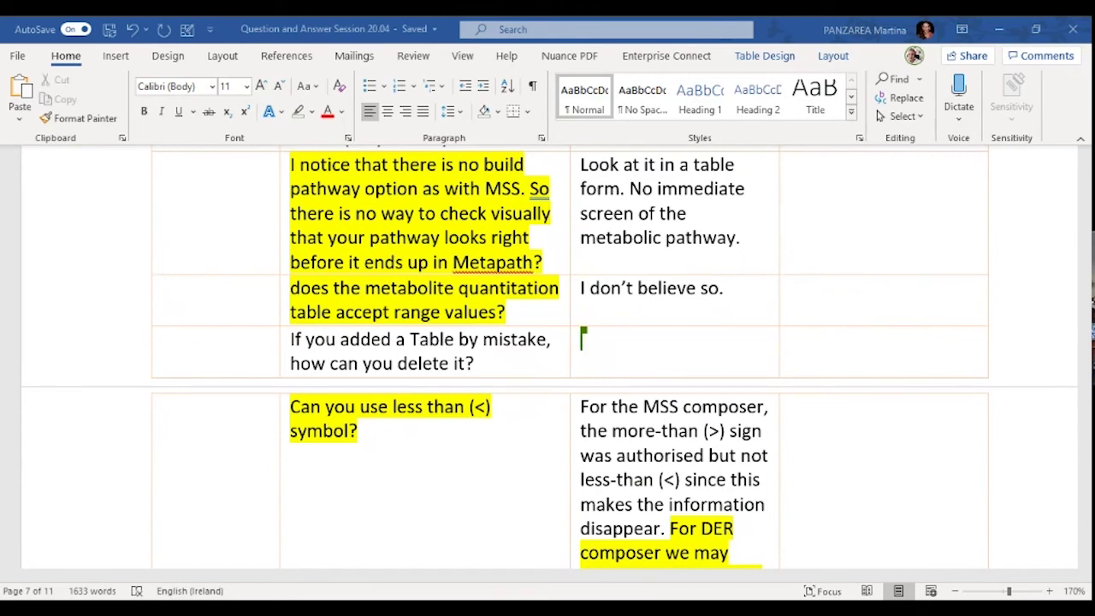
type("There is a delete function.")
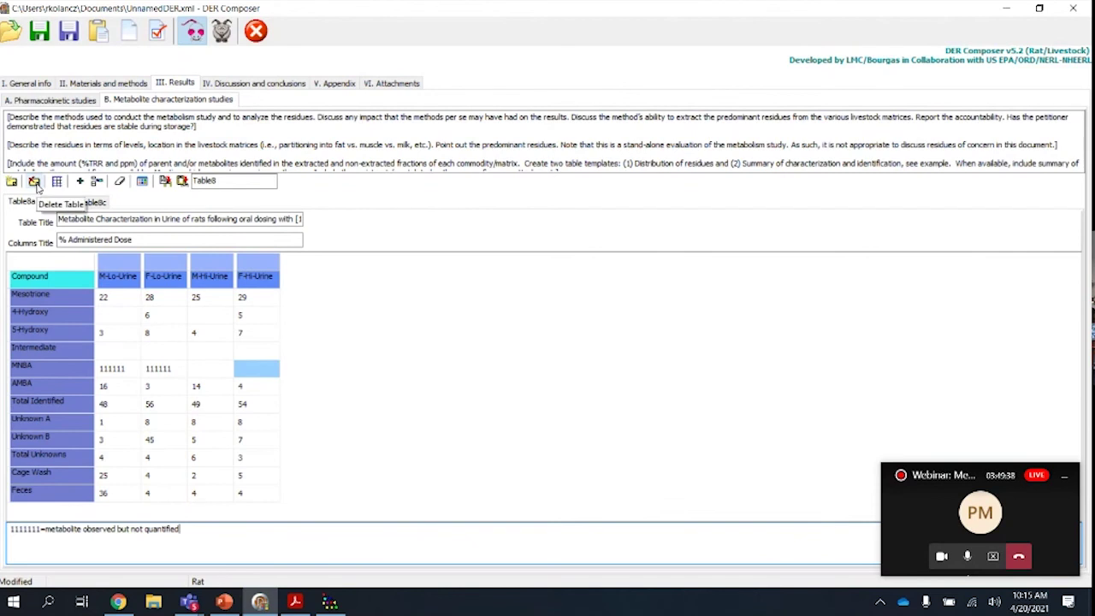
- Switch to DER Composer and delete the entire Table8c and Table8b from the metabolite characterization studies
left_click(93, 202)
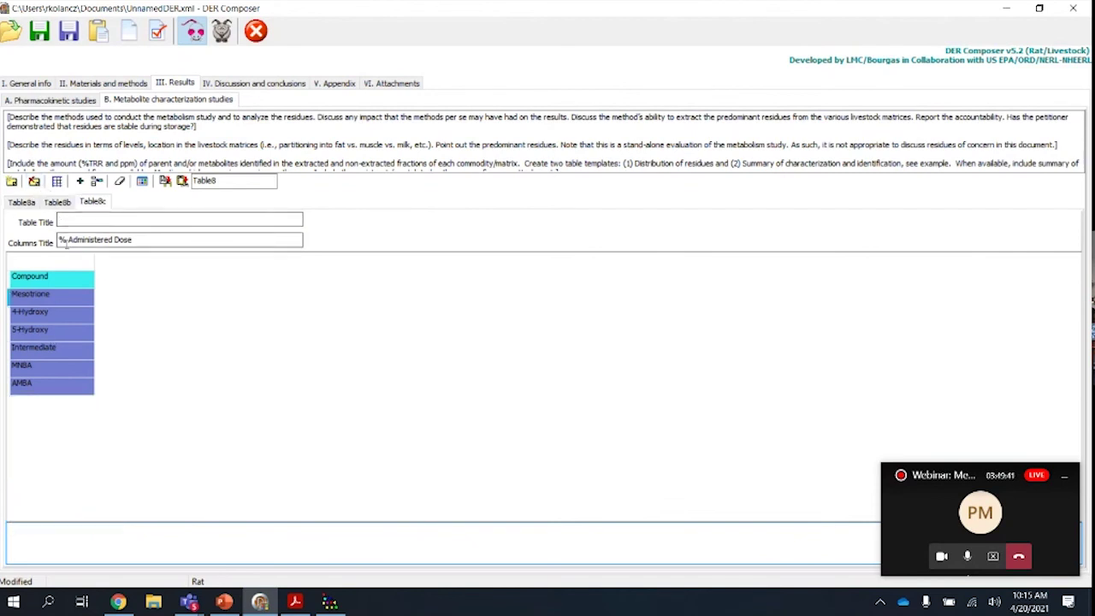
left_click(35, 182)
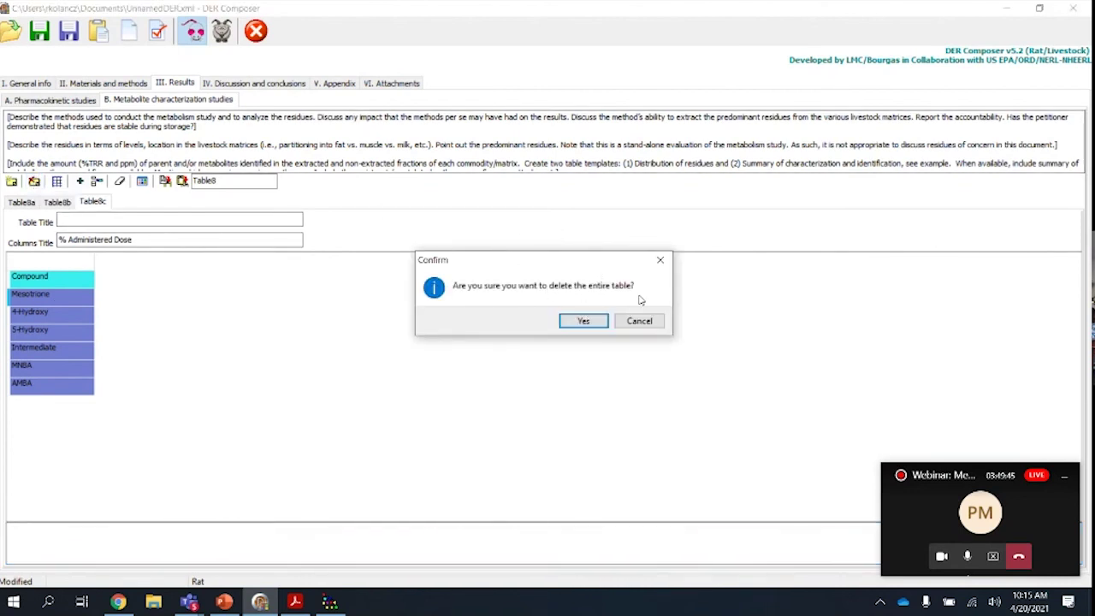
left_click(585, 322)
left_click(57, 202)
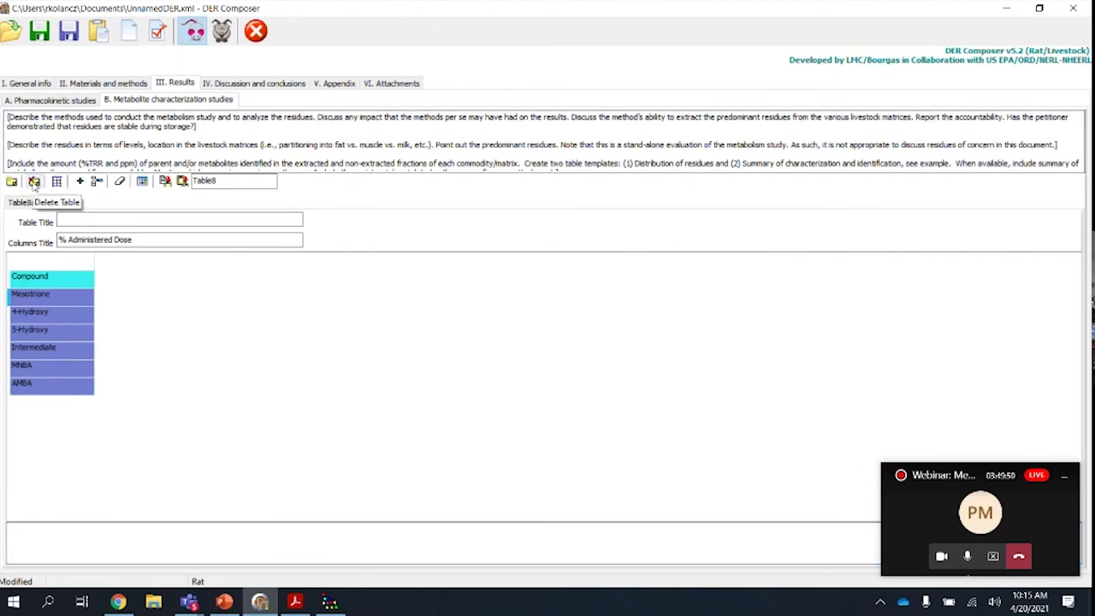
left_click(34, 182)
left_click(582, 322)
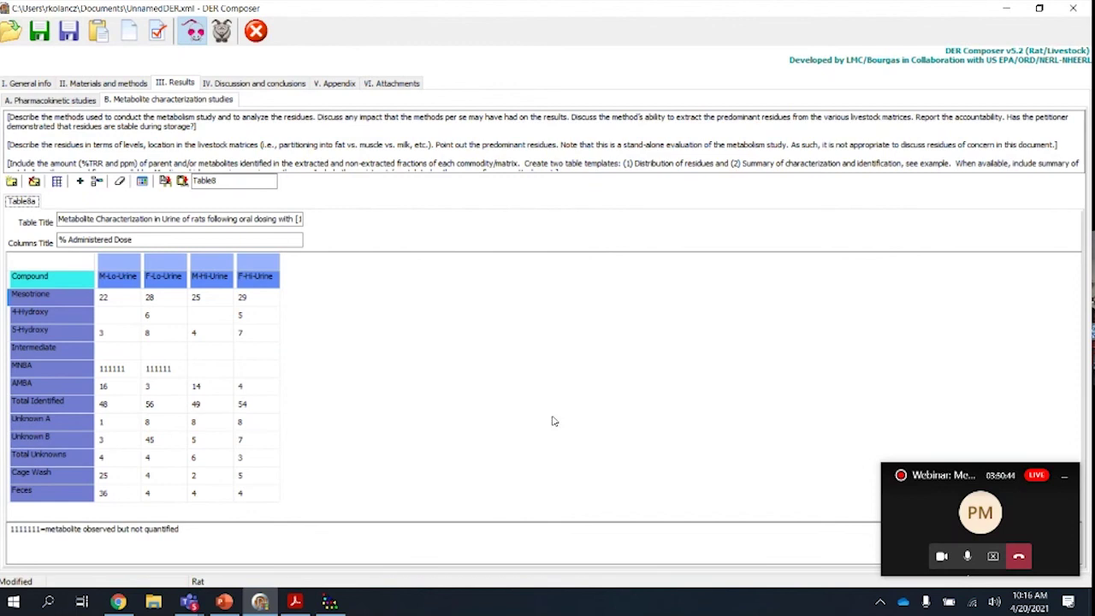
- Review the General info, Materials and methods, and Appendix sections of the rat metabolism record
left_click(30, 84)
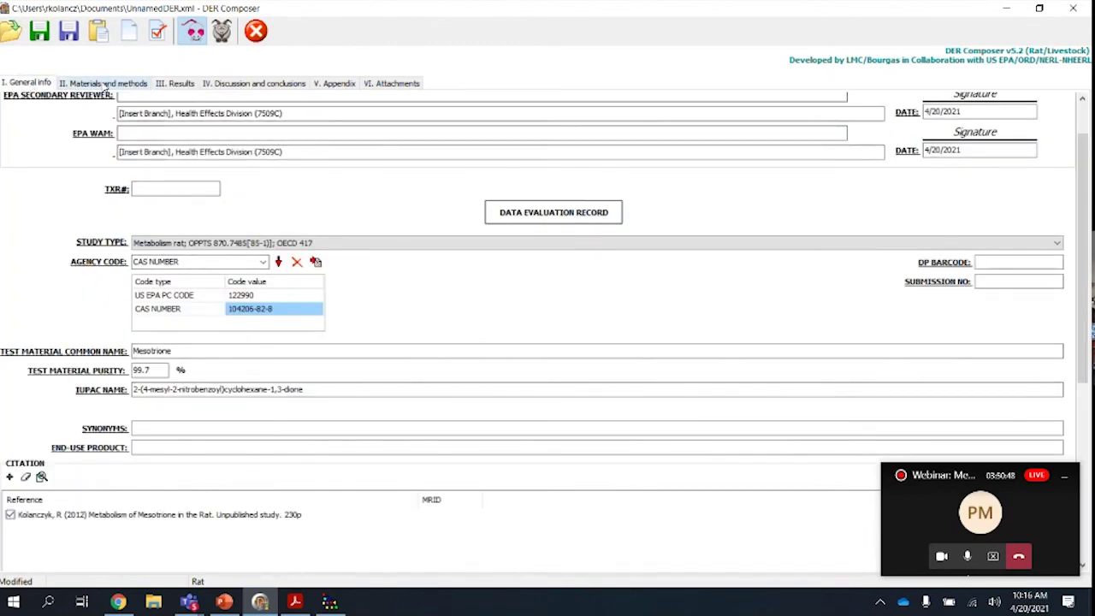
left_click(132, 84)
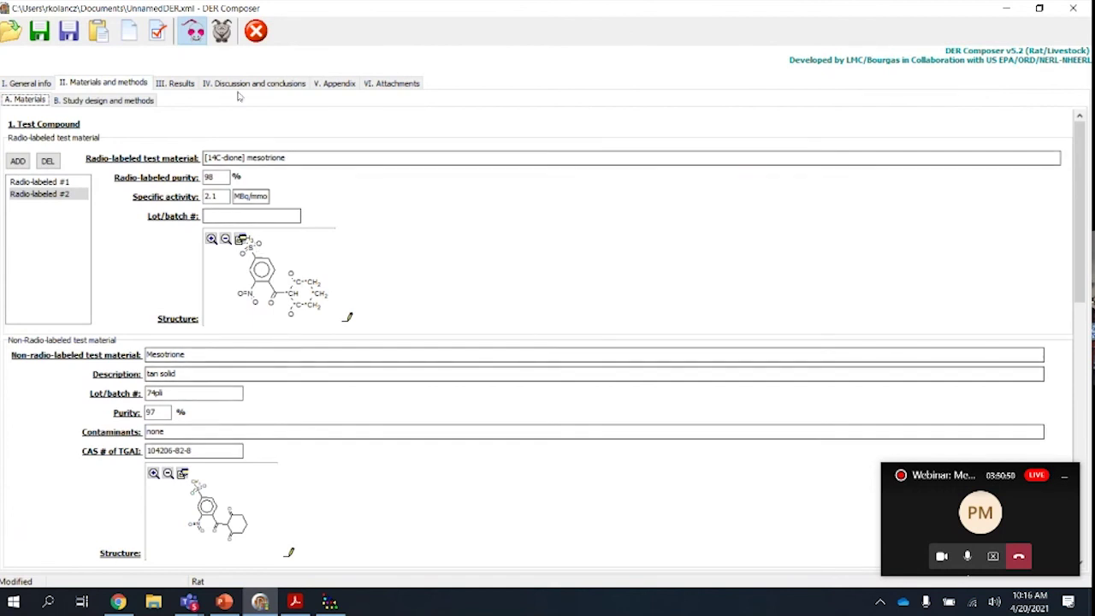
left_click(338, 84)
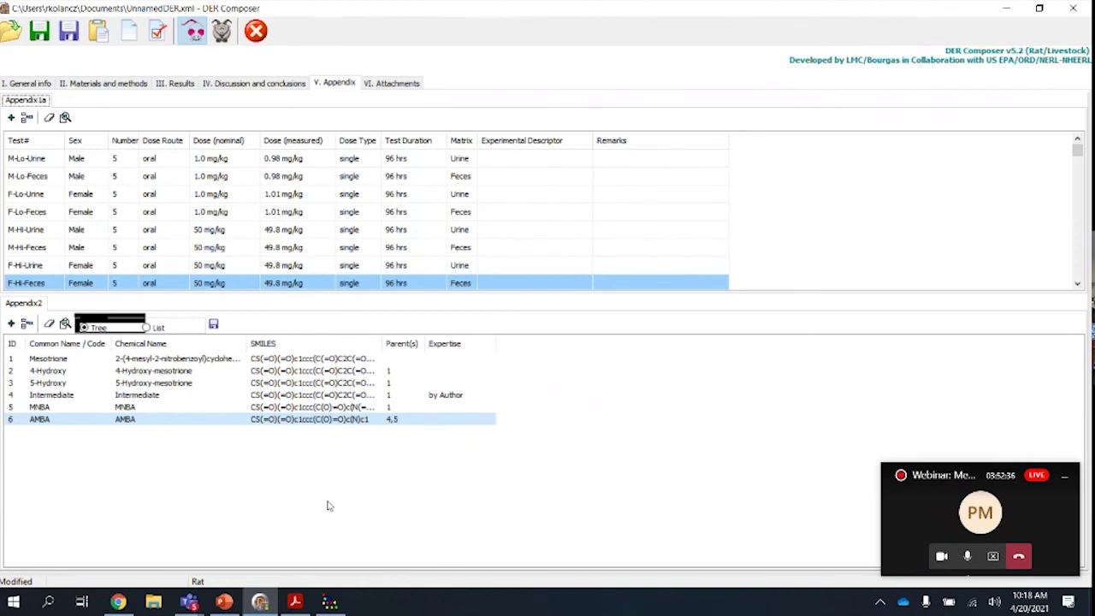
- Switch to the PowerPoint training deck, present it from the Questions & Answers slide past the Go To Live Demo slide, and end the show
left_click(223, 603)
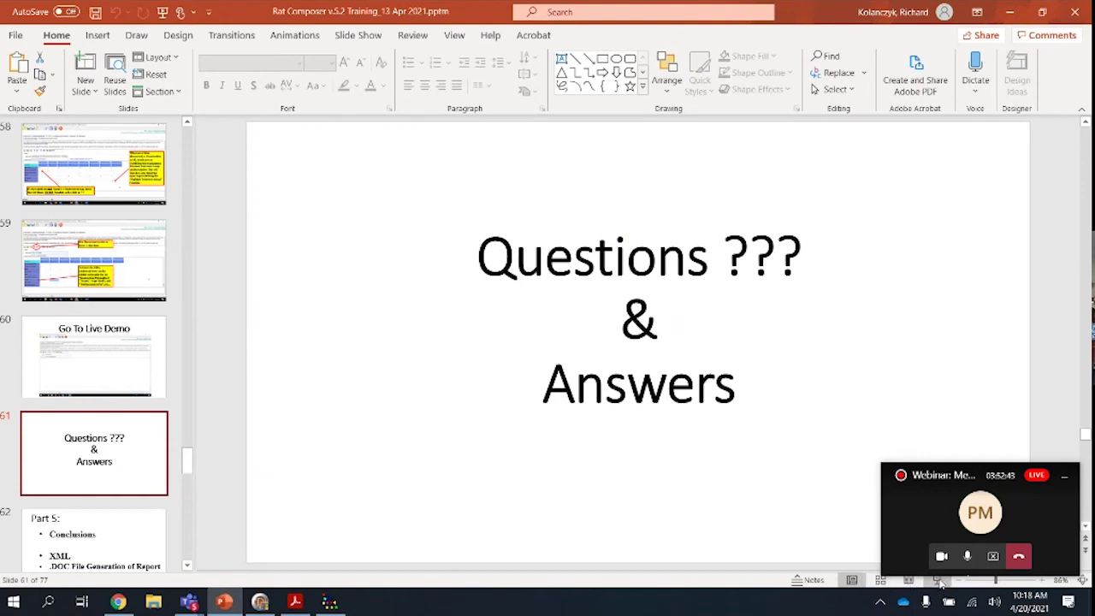
left_click(938, 580)
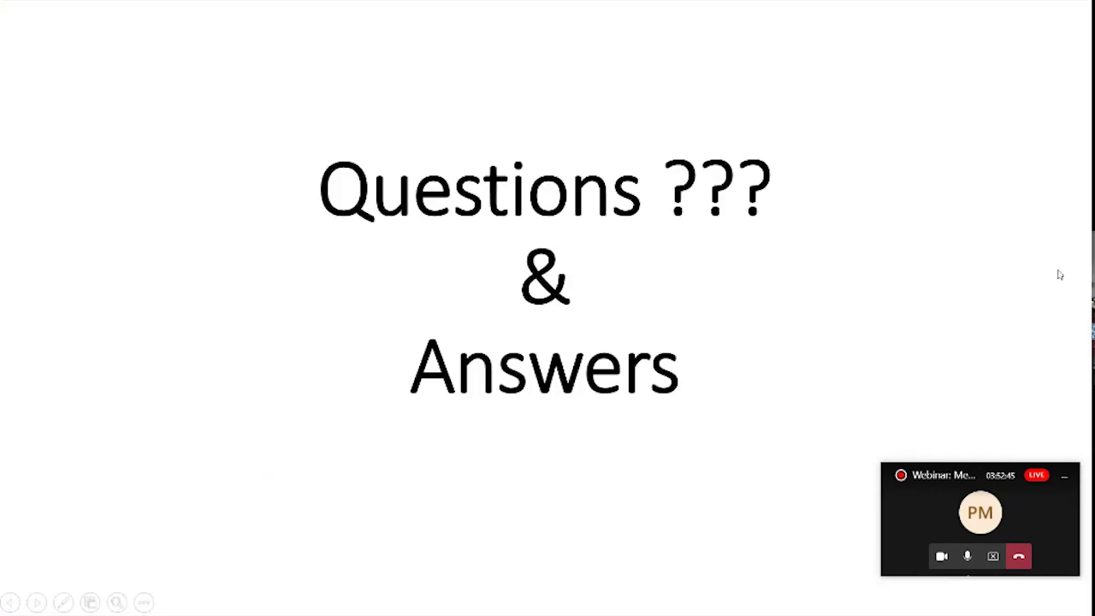
left_click(1065, 478)
left_click(496, 363)
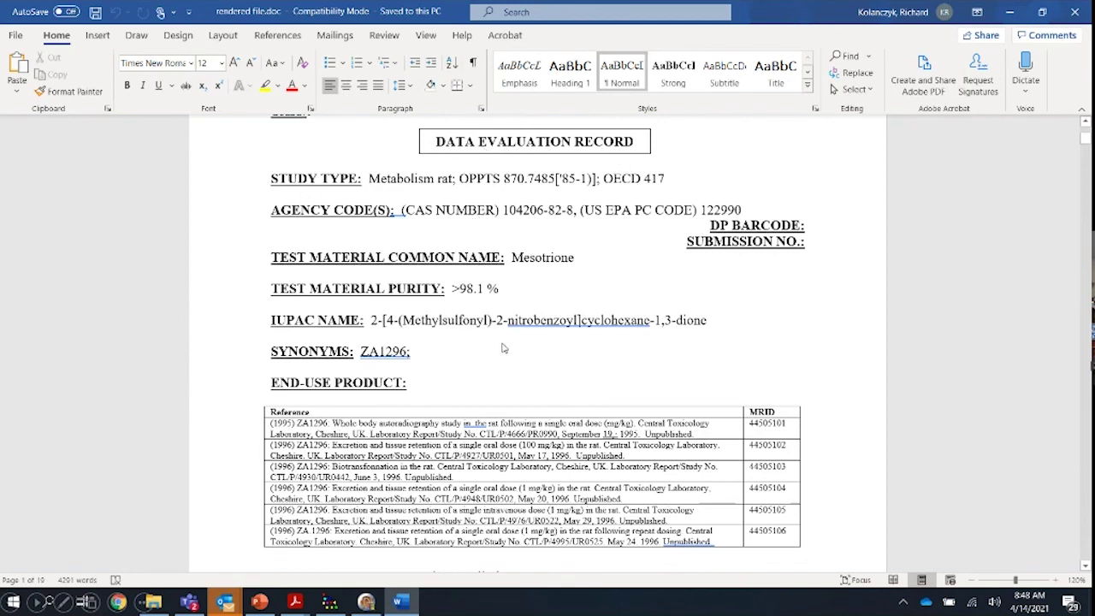
key("alt+Tab")
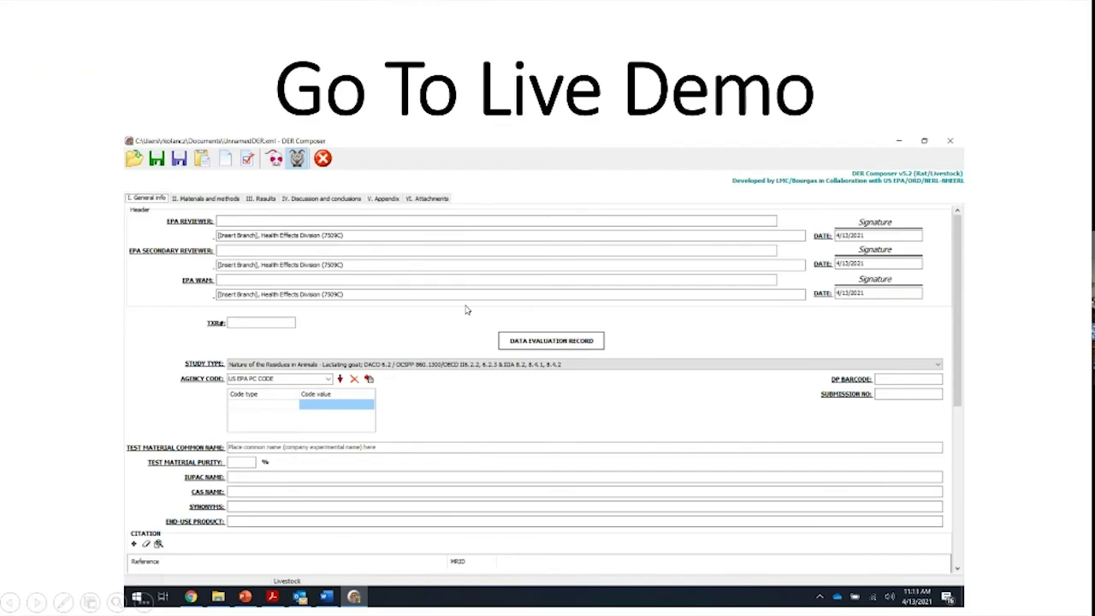
left_click(467, 310)
left_click(467, 310)
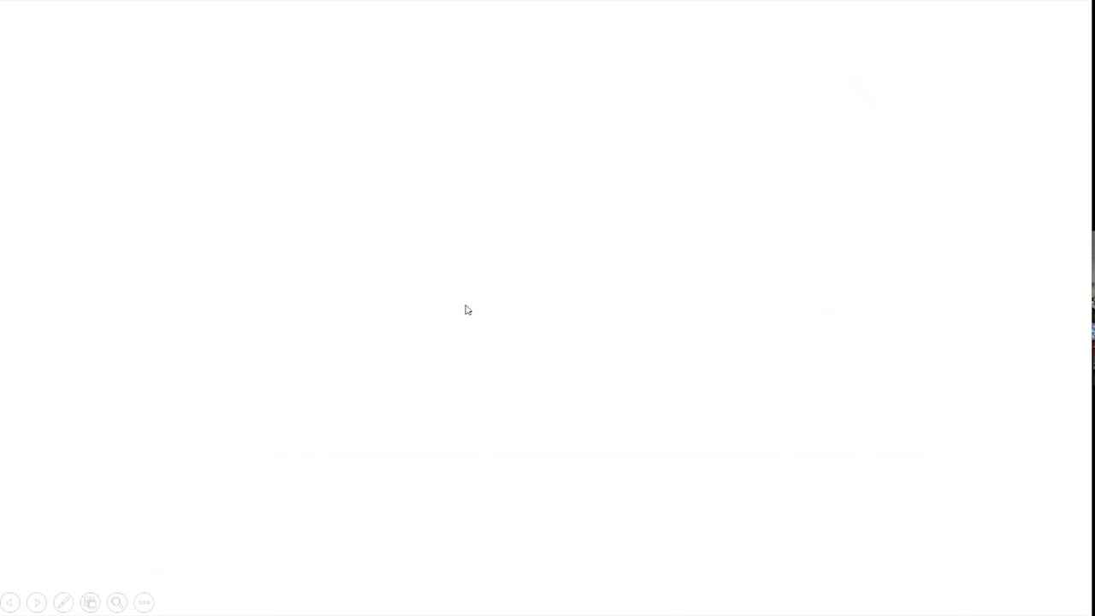
key("Escape")
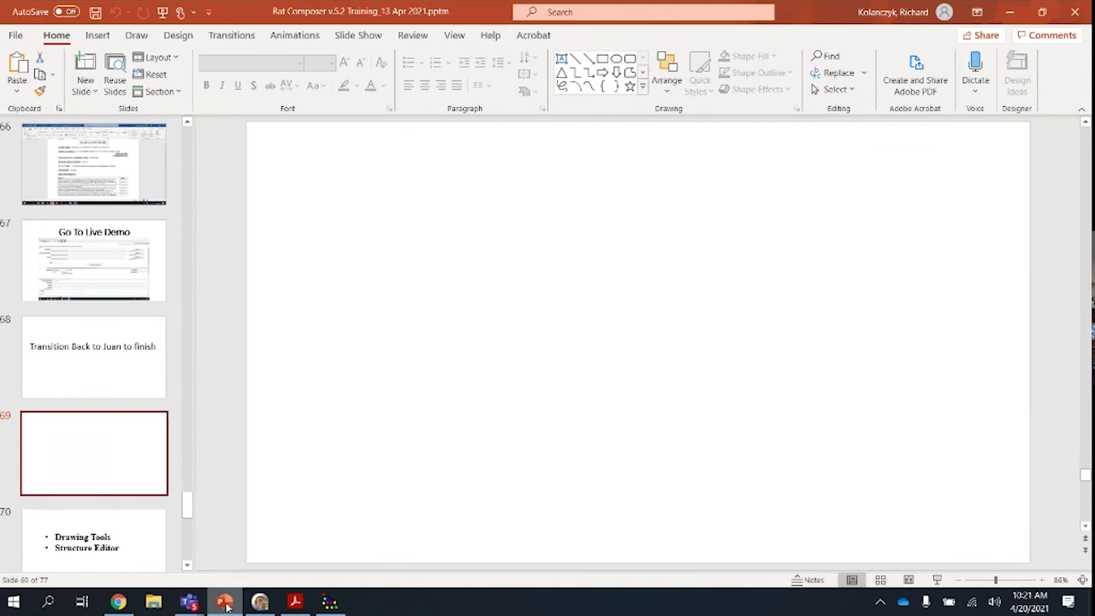
- Switch back to DER Composer and save the record as an XML file named Mesotrione_Rat in Documents
left_click(260, 602)
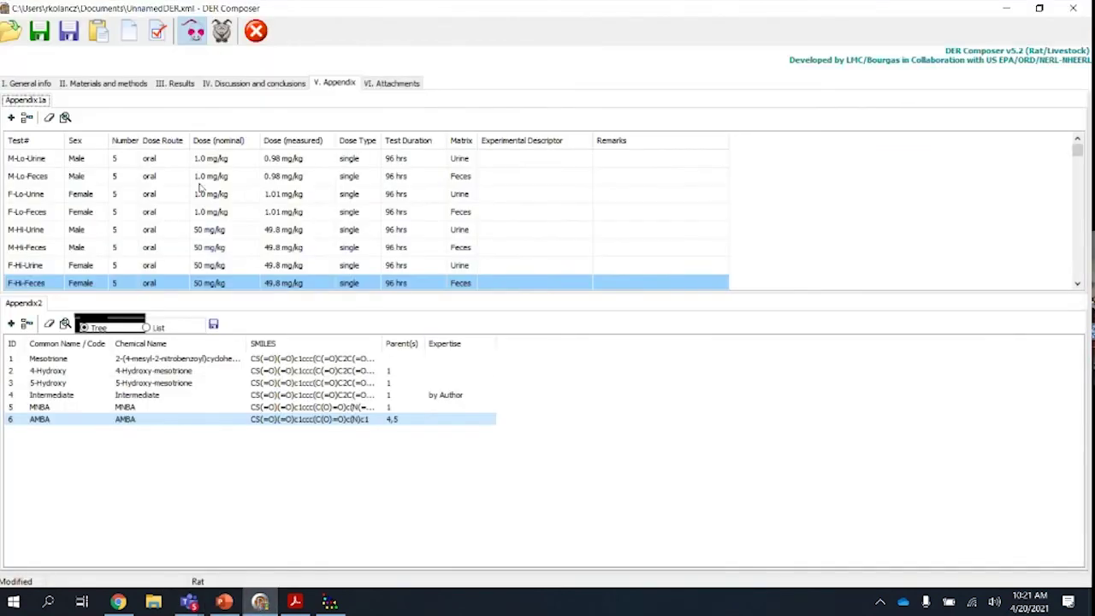
left_click(69, 31)
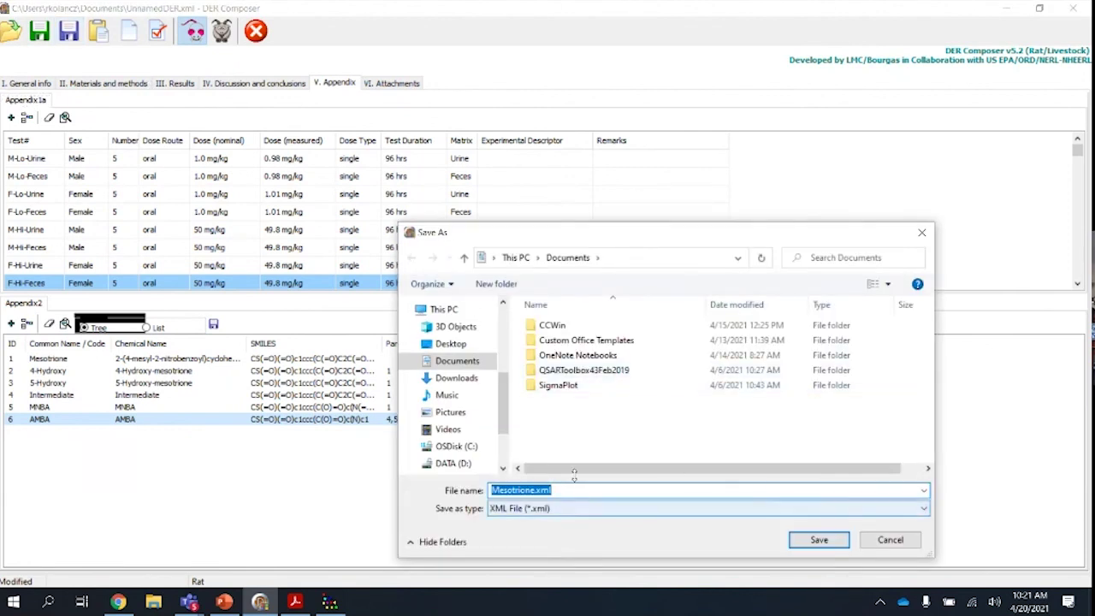
left_click_drag(568, 489, 475, 492)
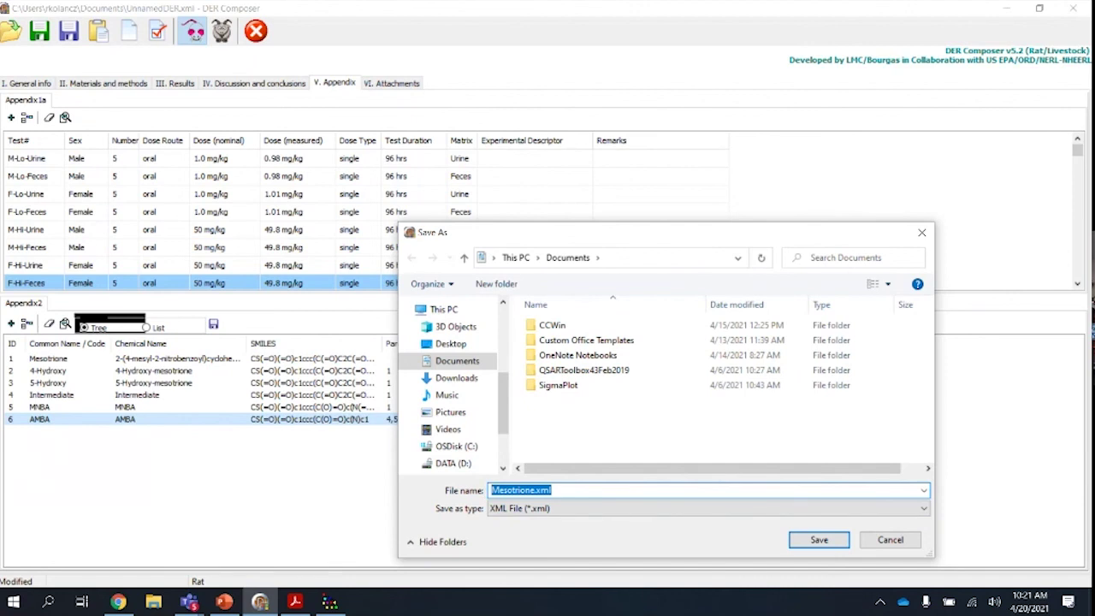
type("Mes")
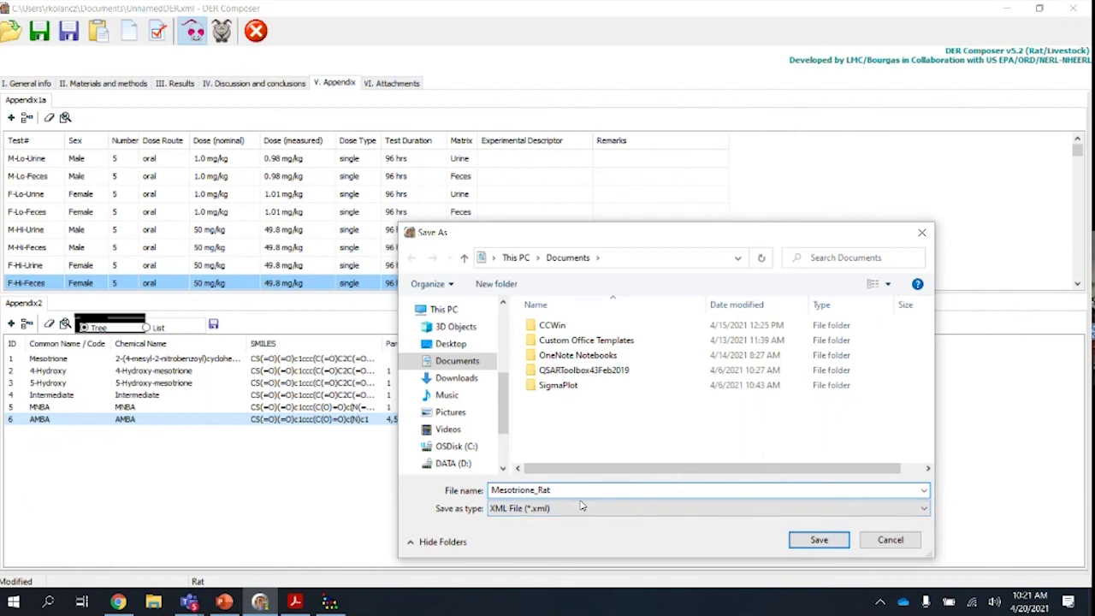
left_click(819, 539)
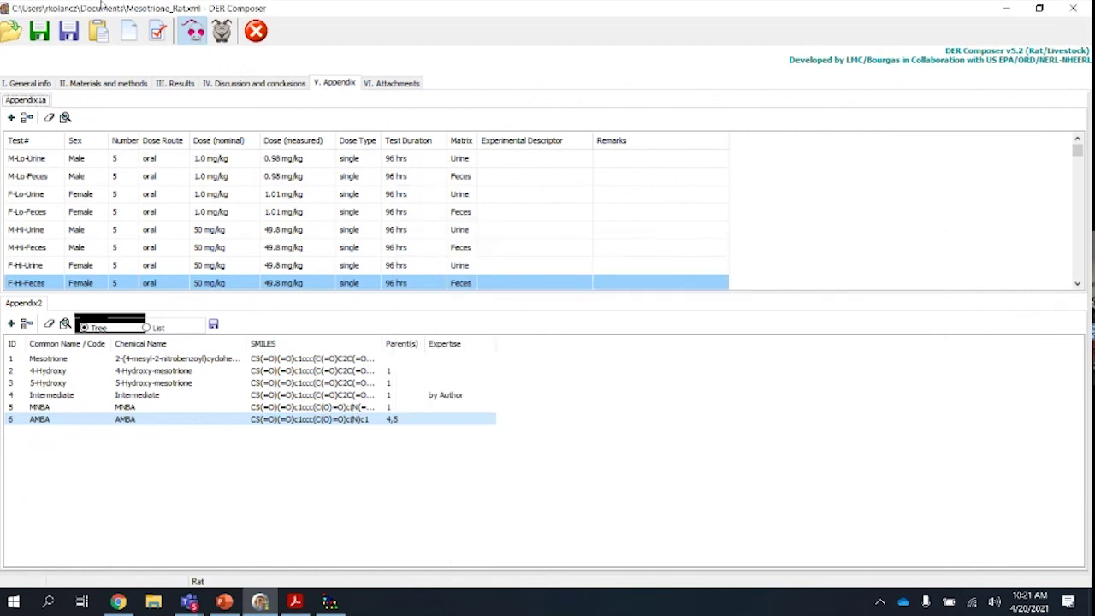
- Save a copy of the record in Documents as Mesotrione_Dog.xml
left_click(69, 31)
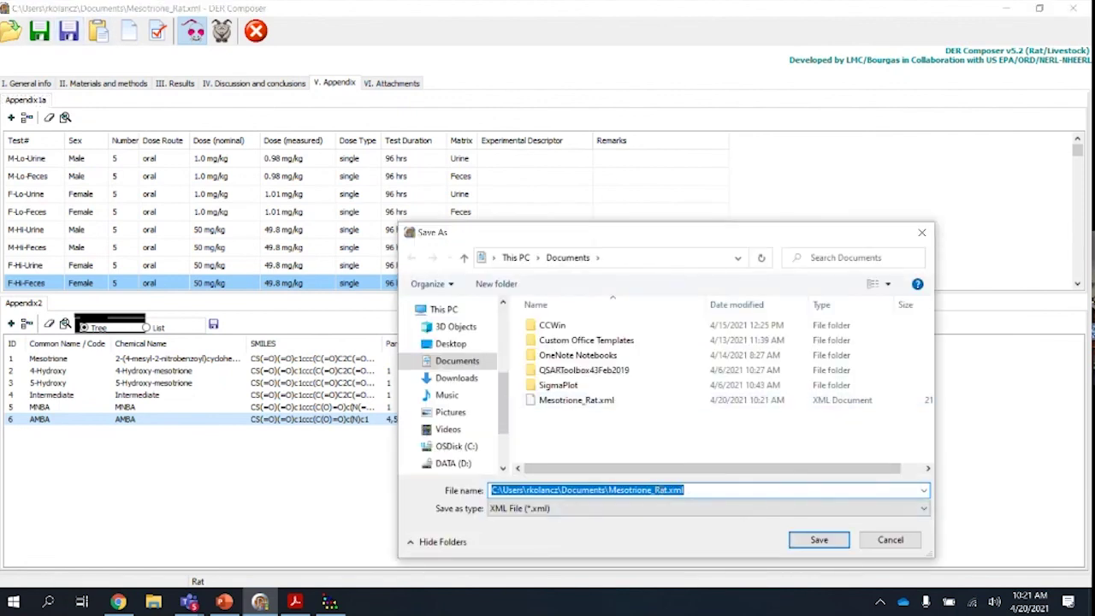
left_click(656, 489)
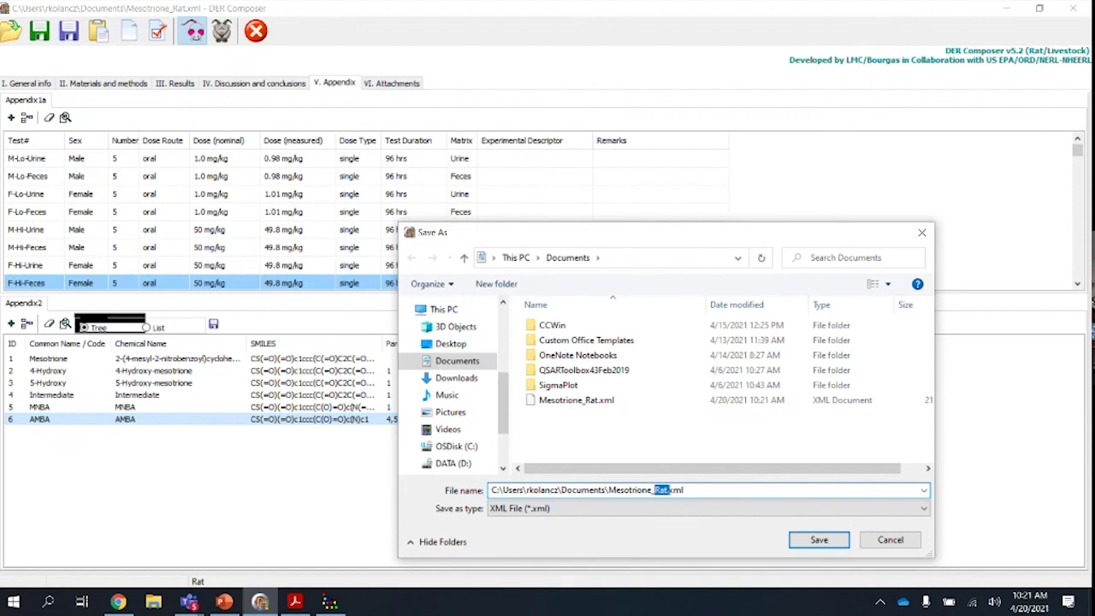
type("Dog")
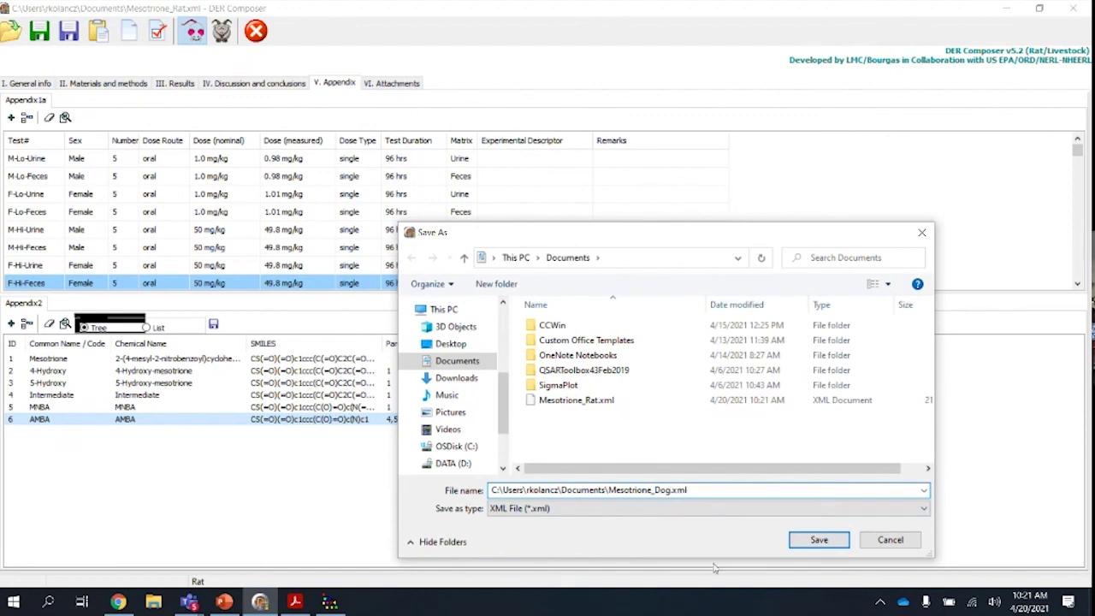
left_click(819, 540)
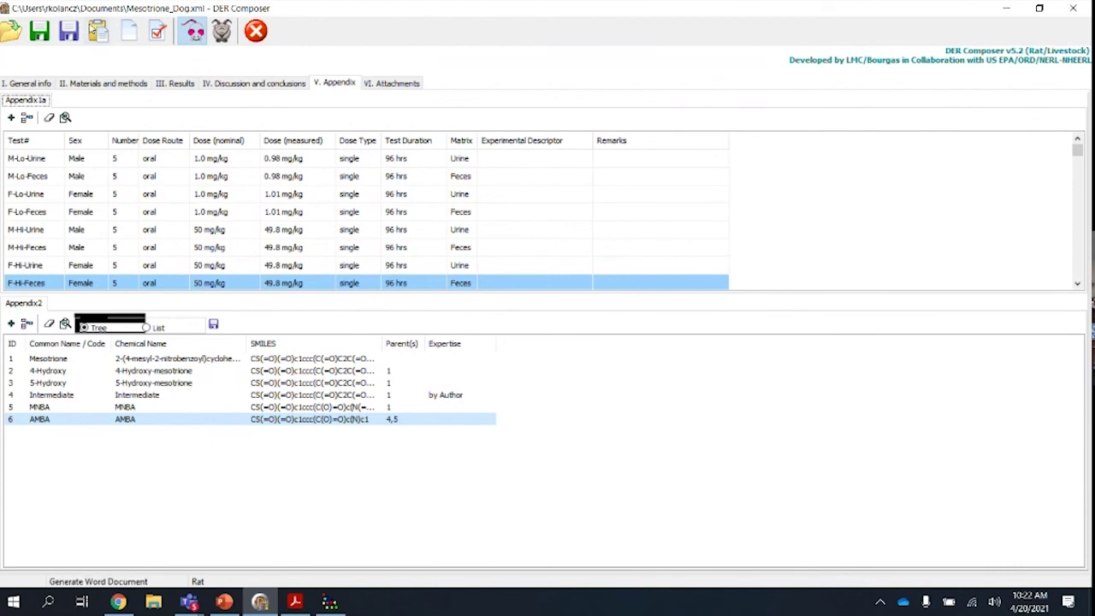
- Generate a Word document from the record and save it in Documents as Mesotrione_Report
left_click(99, 35)
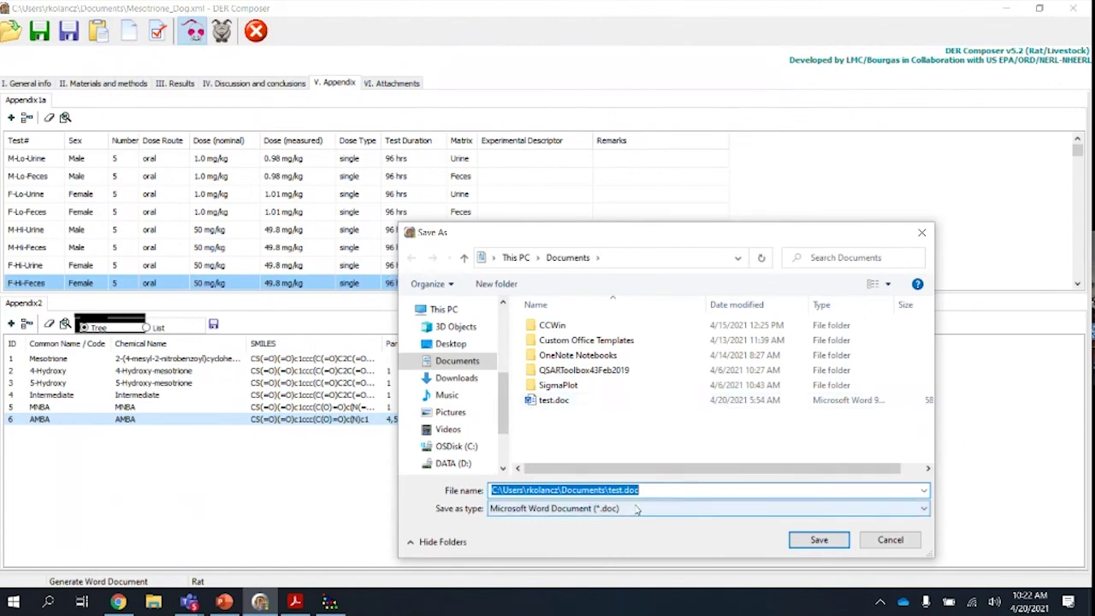
type("Mesotri")
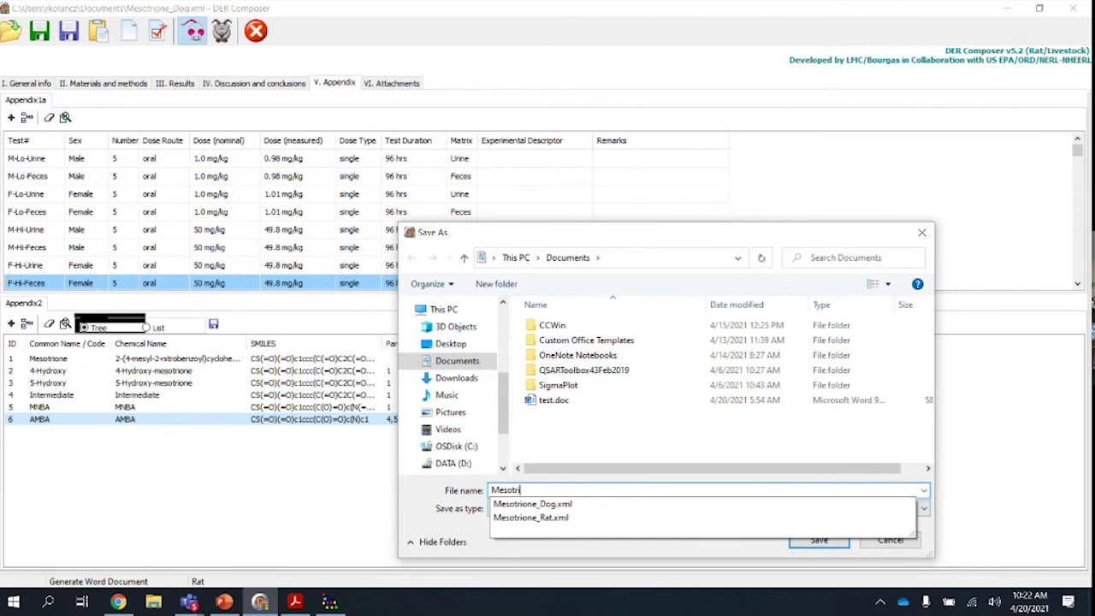
type("one_Report")
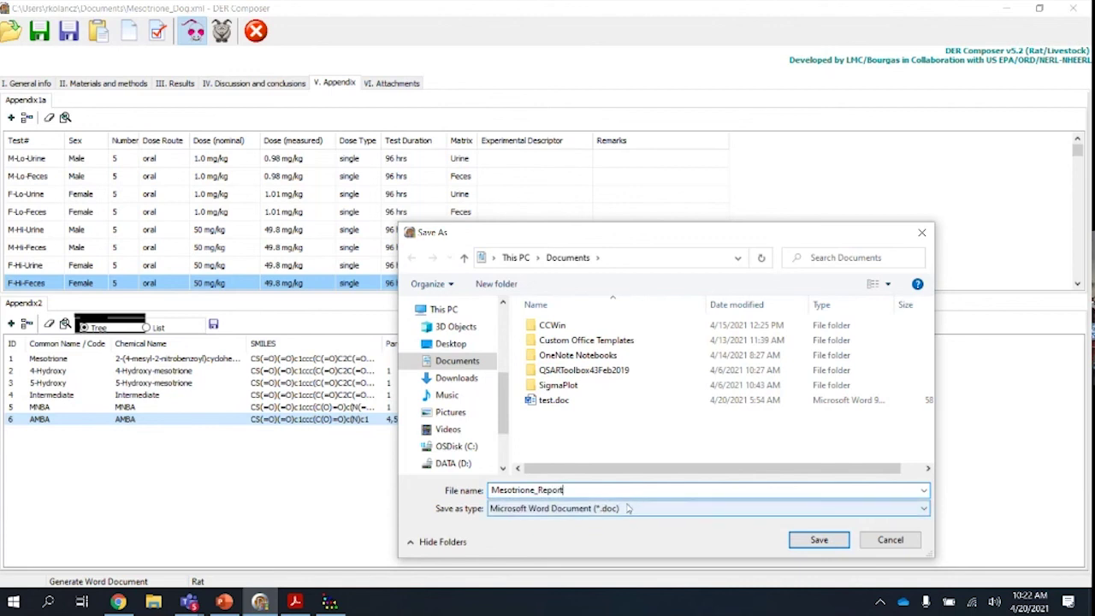
left_click(807, 540)
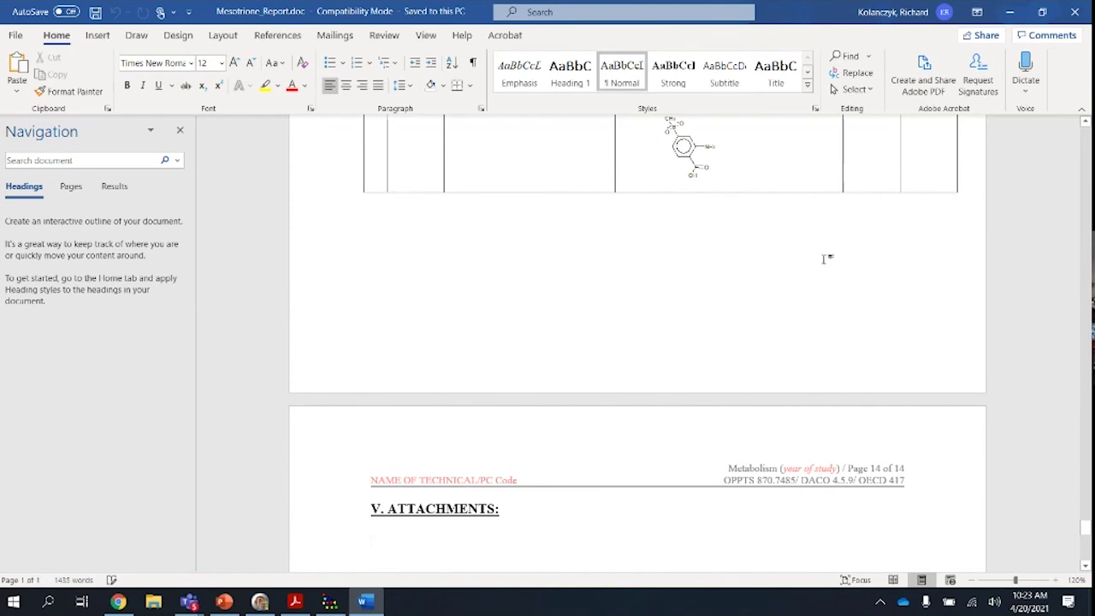
- Examine the metabolite structure table near the end of the generated Mesotrione report
scroll(753, 336, "up", 6)
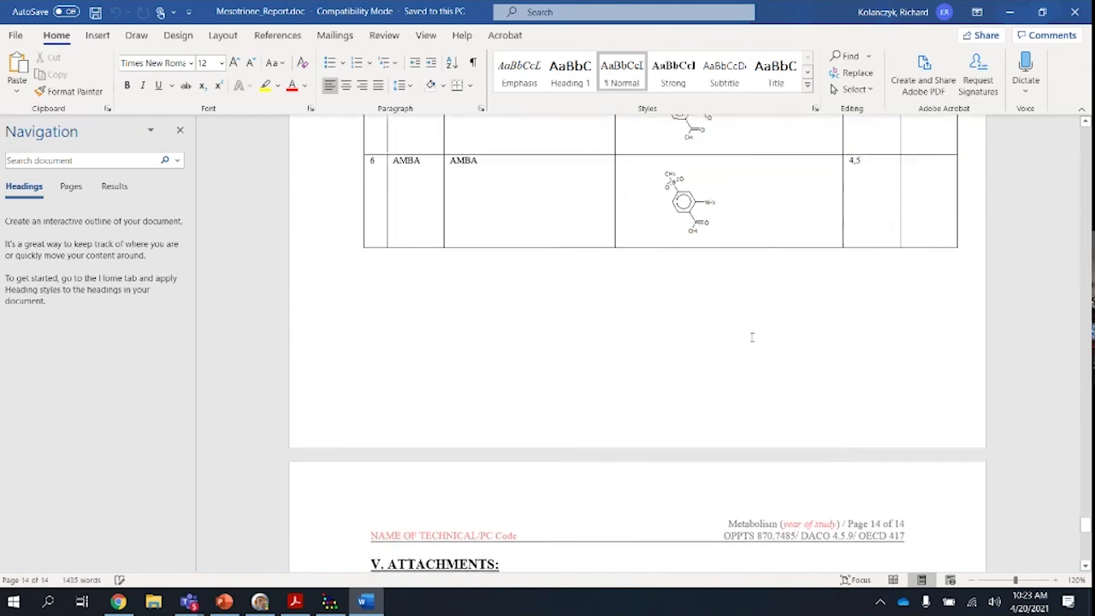
scroll(753, 339, "up", 5)
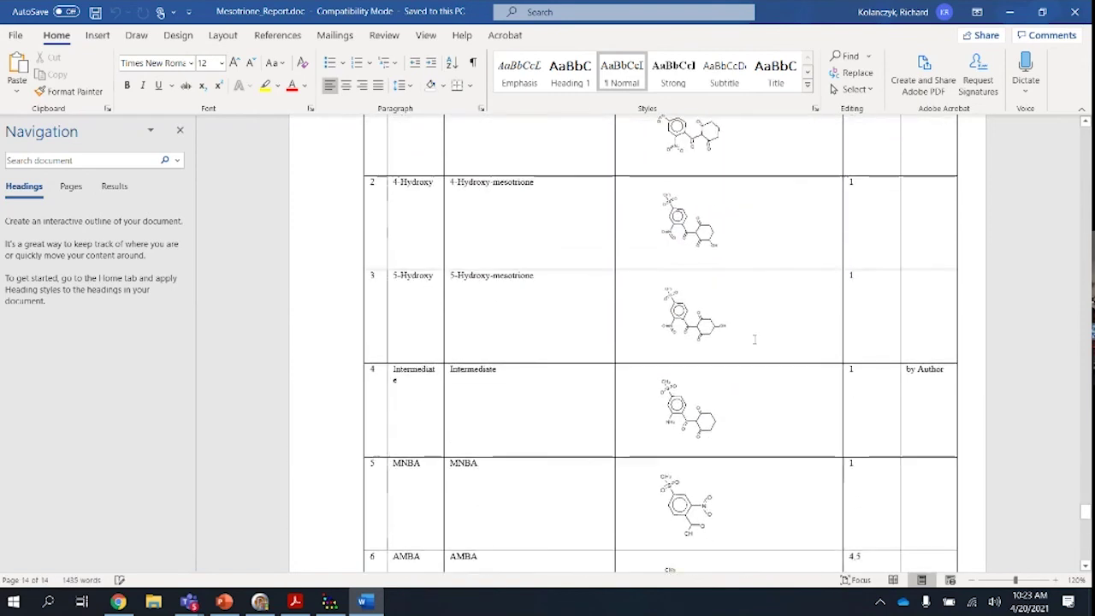